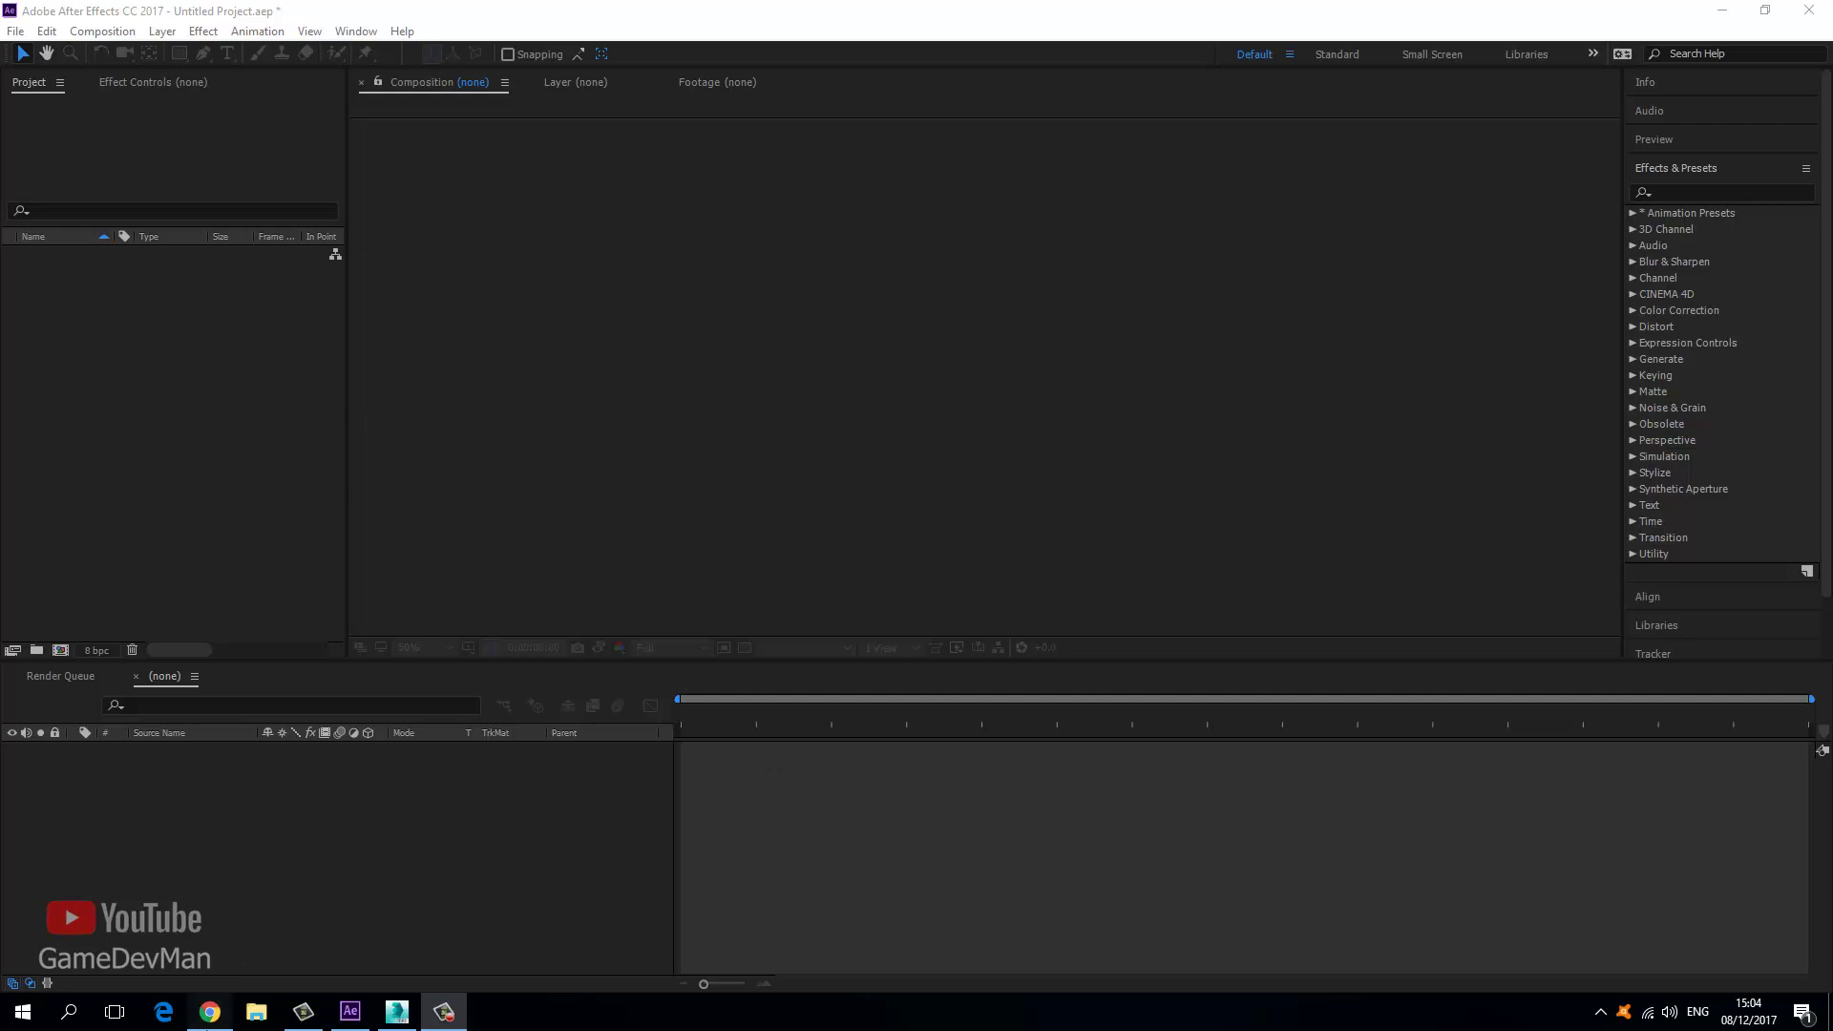
Review the AE3D EXPORT script page in the Chrome browser, including its export options, and return to After Effects.
click(209, 1012)
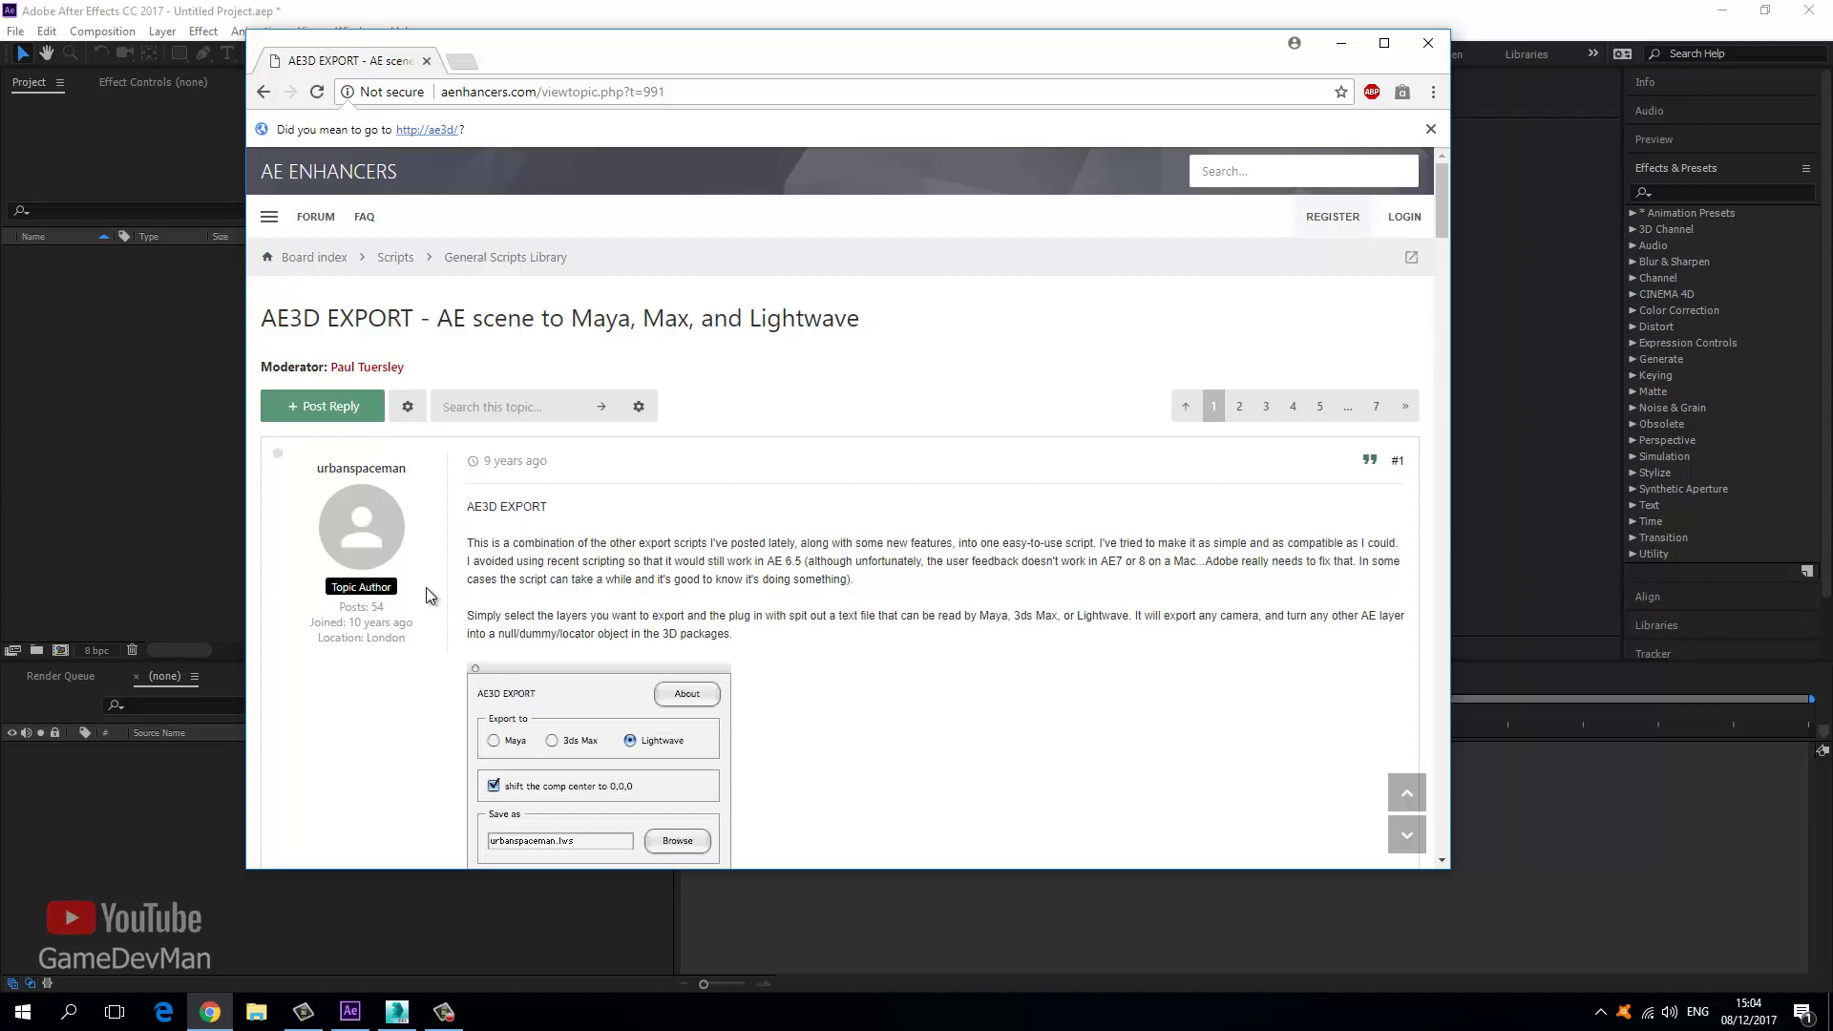
scroll(426, 588, down, 5)
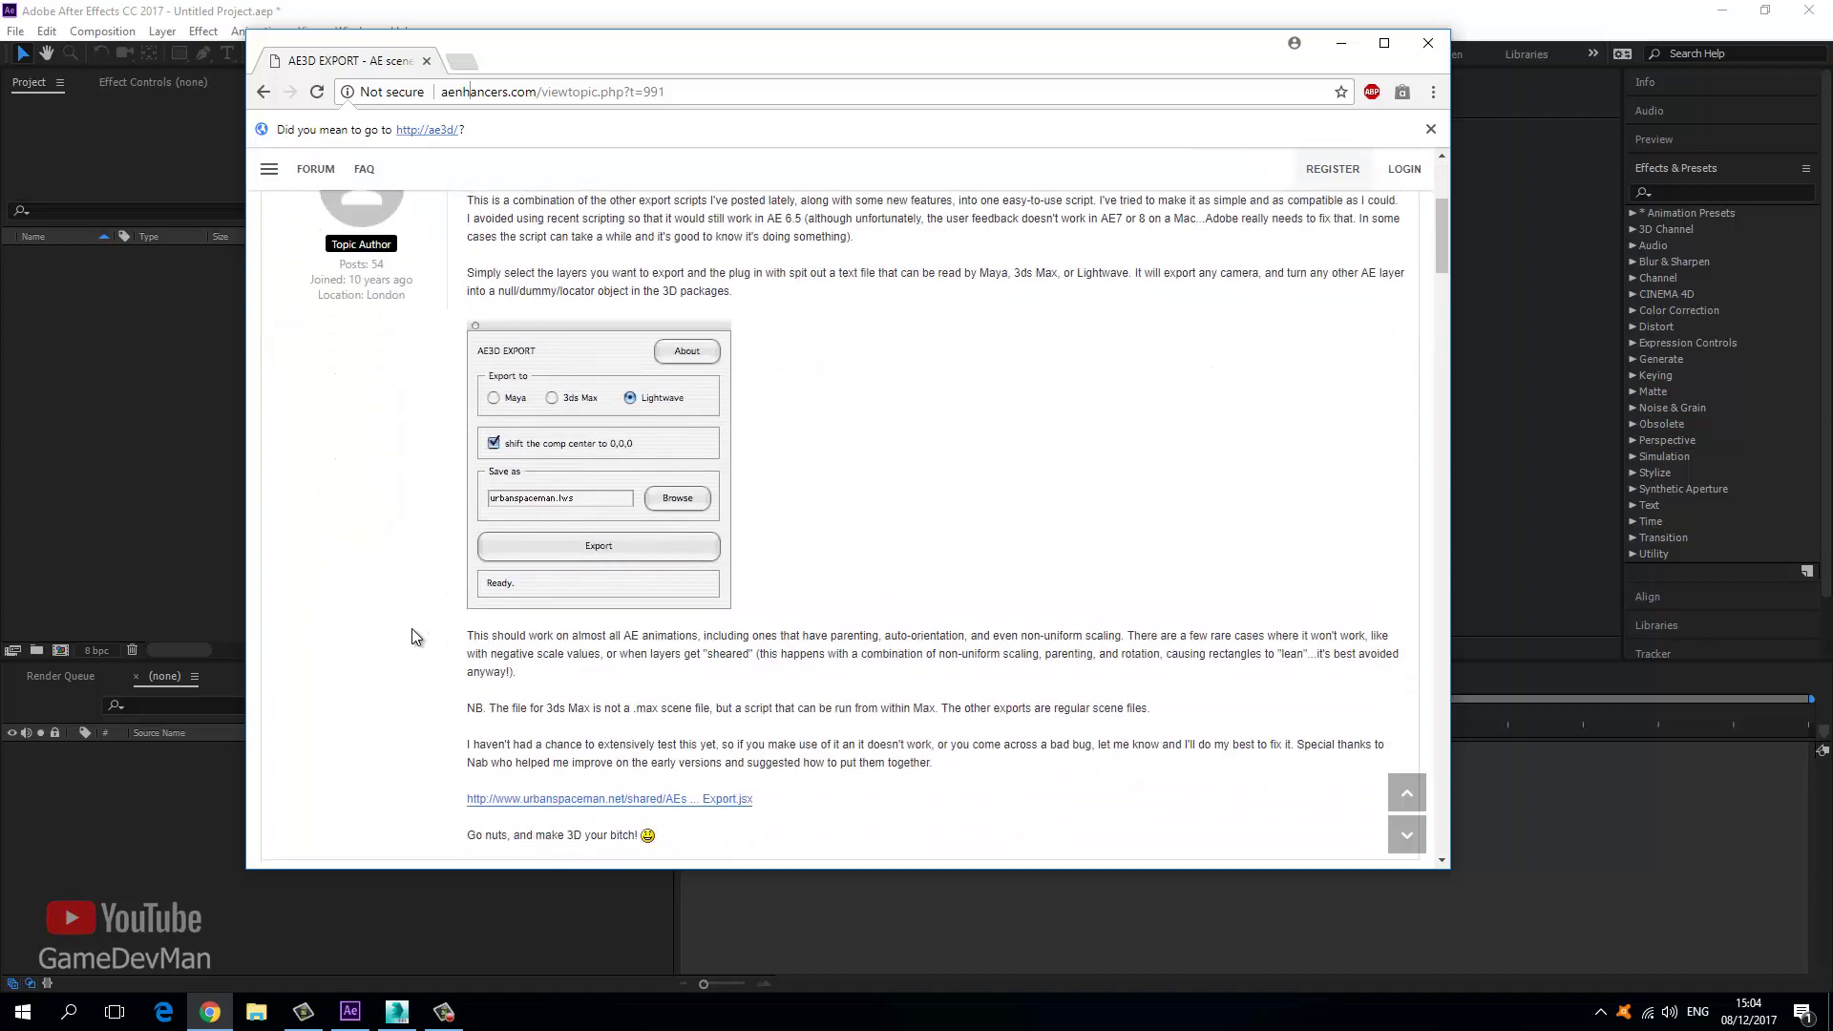
scroll(513, 573, up, 4)
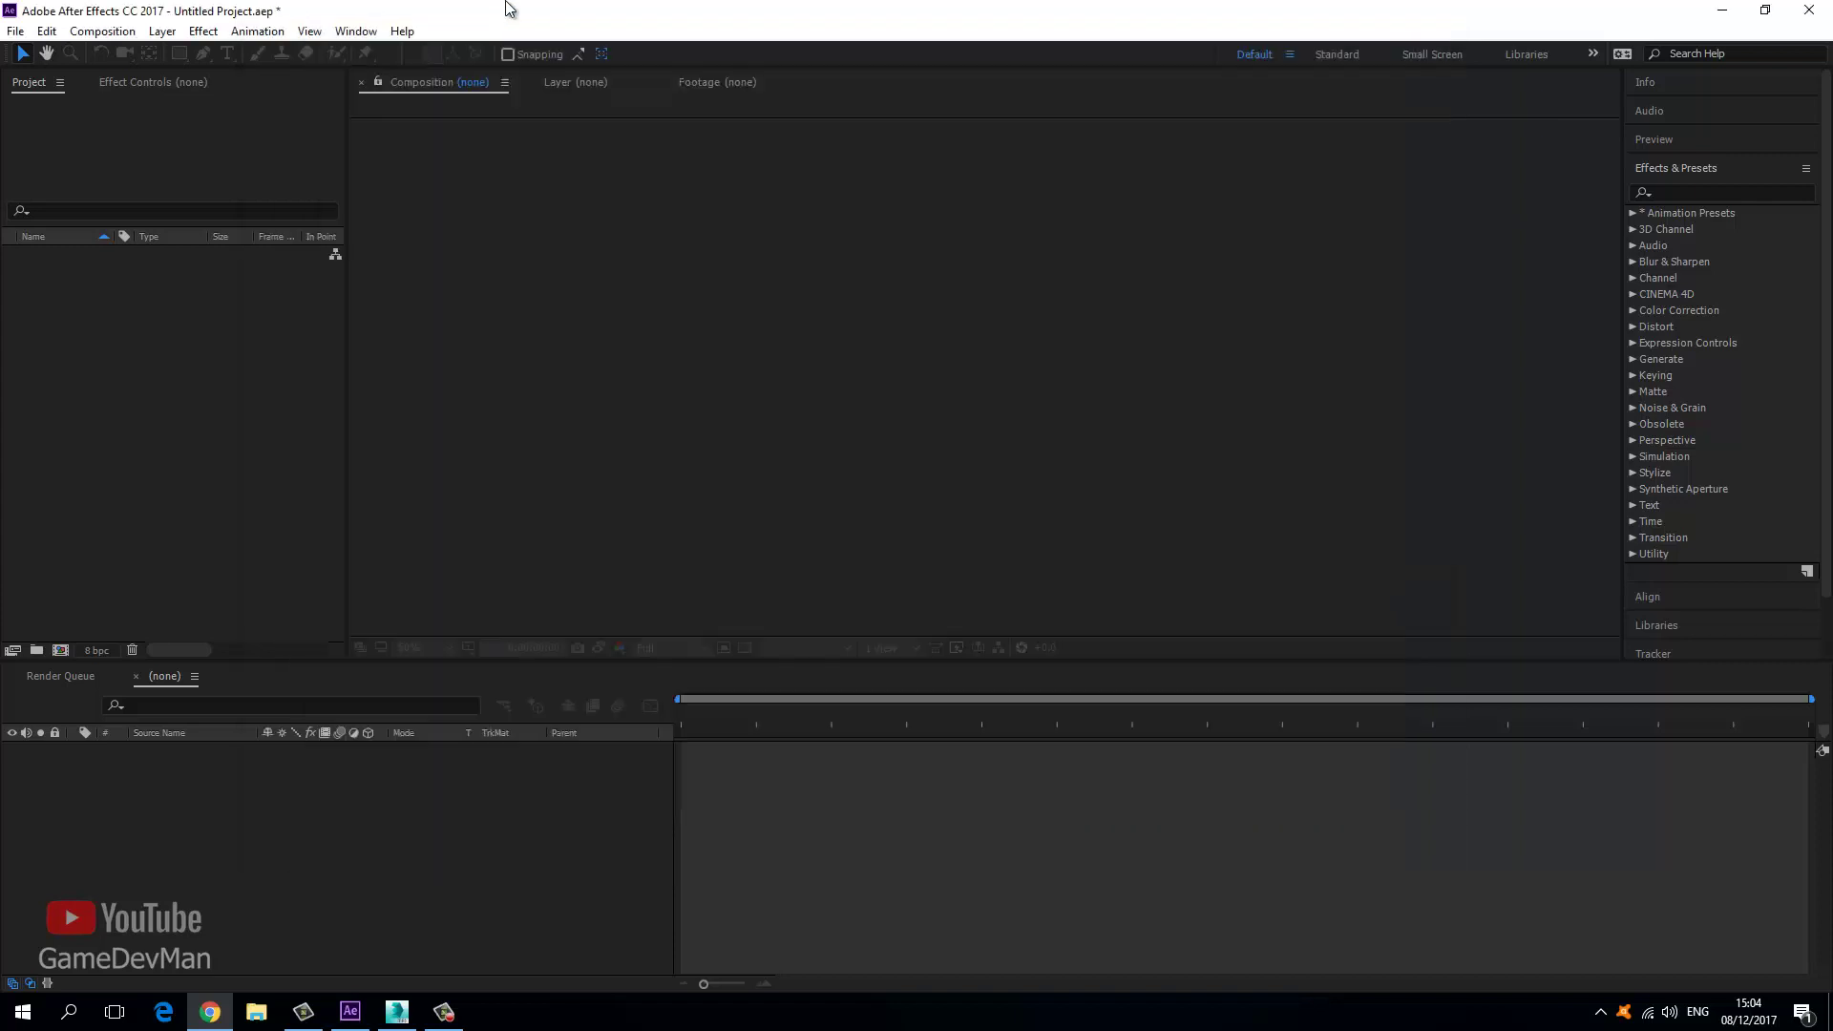
click(506, 9)
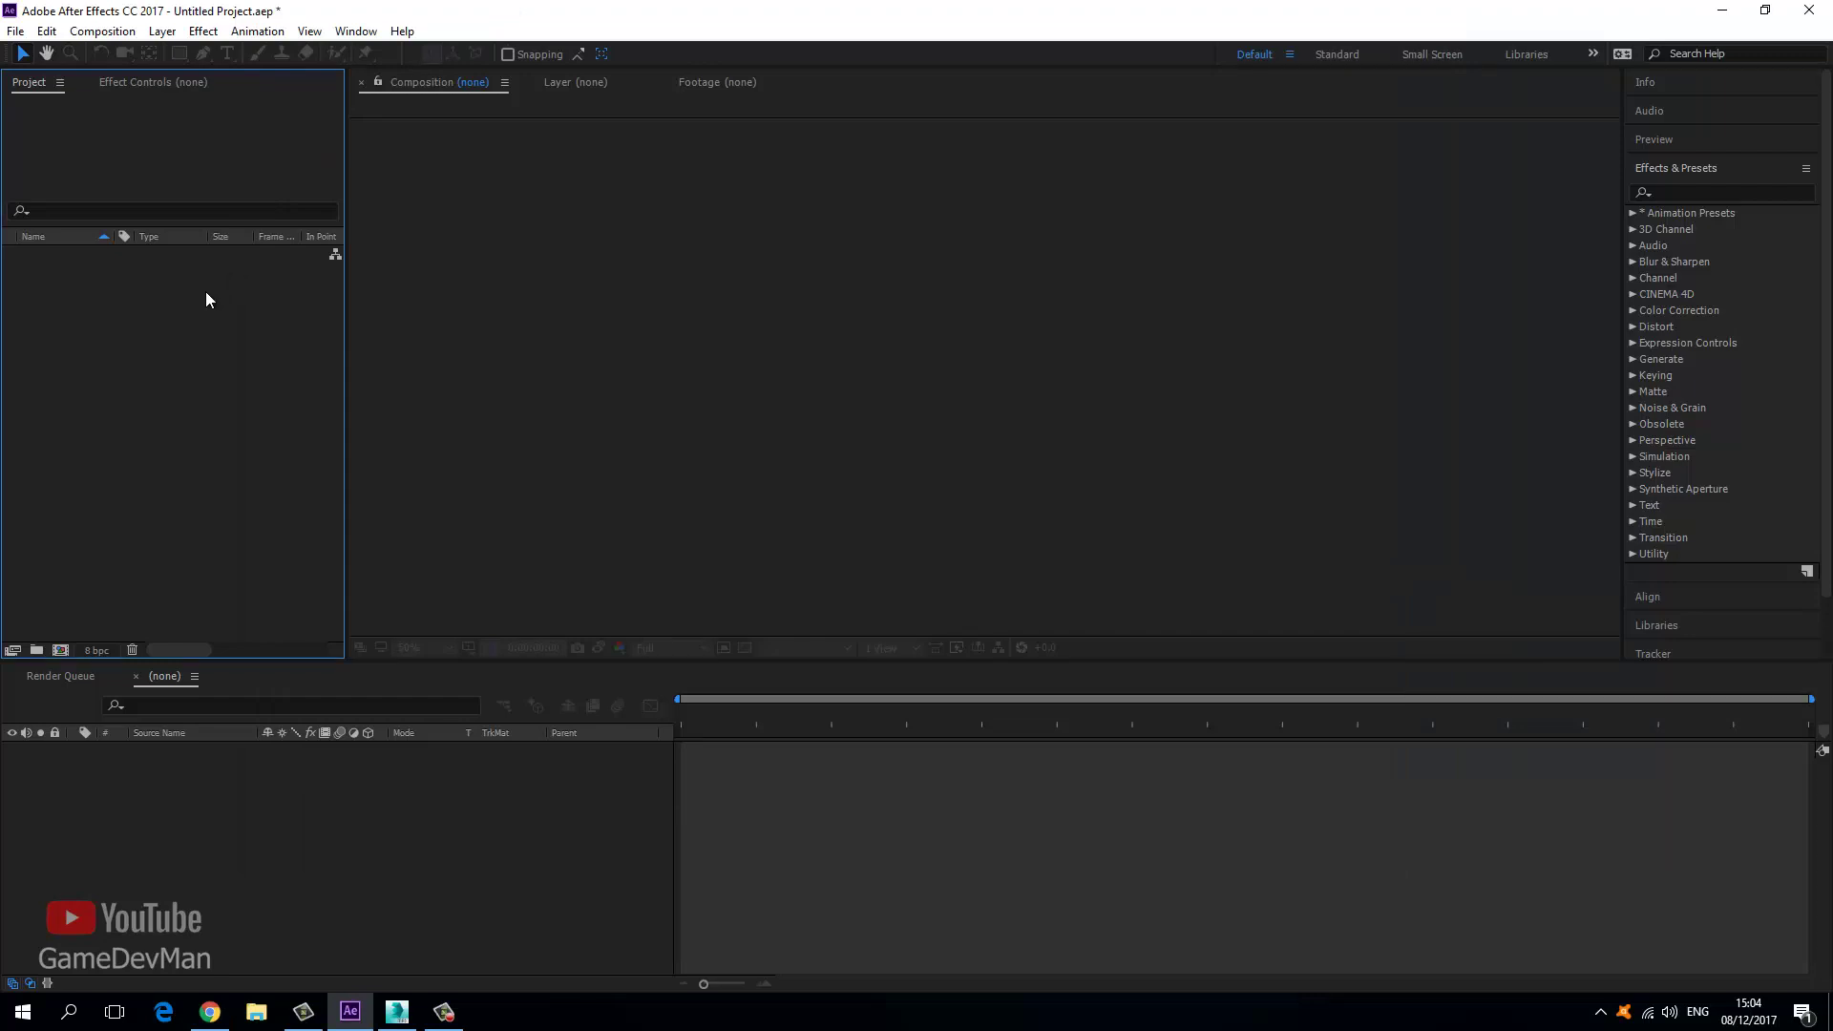
Import IMG_2942.MOV from the Desktop as footage and create a new composition from the clip.
right_click(134, 304)
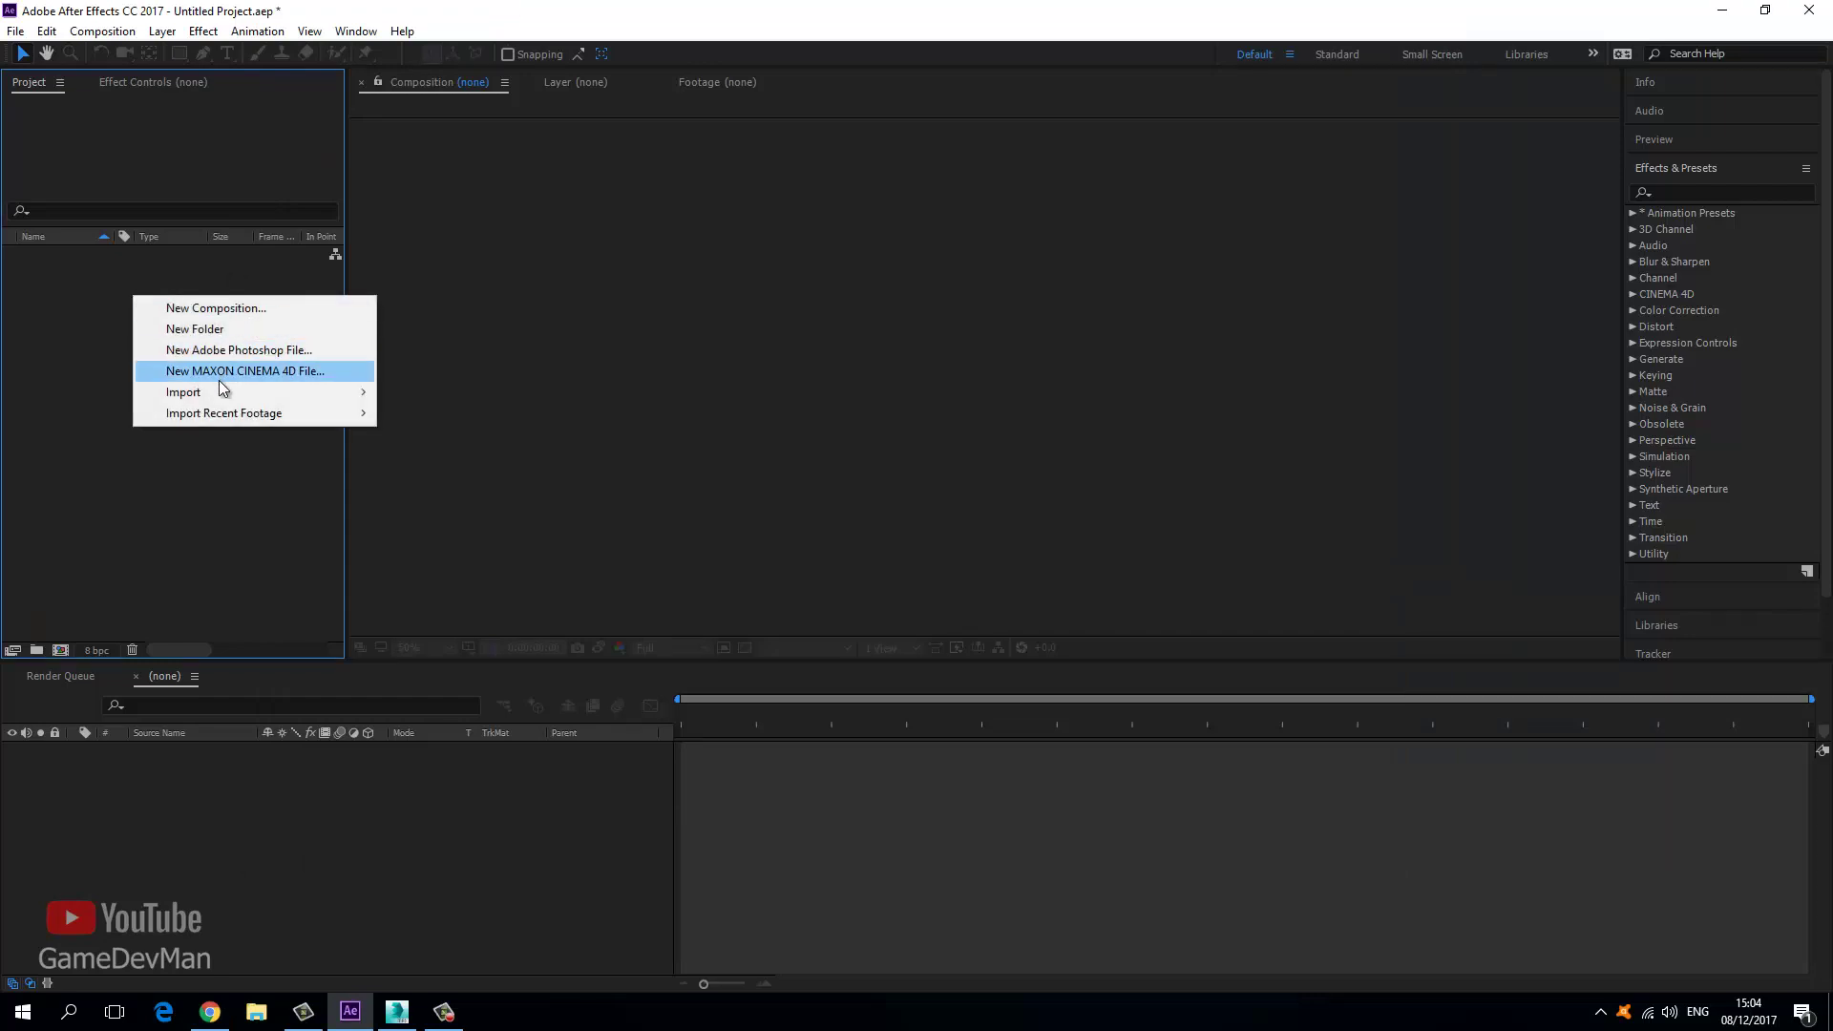
mouse_move(231, 391)
click(417, 393)
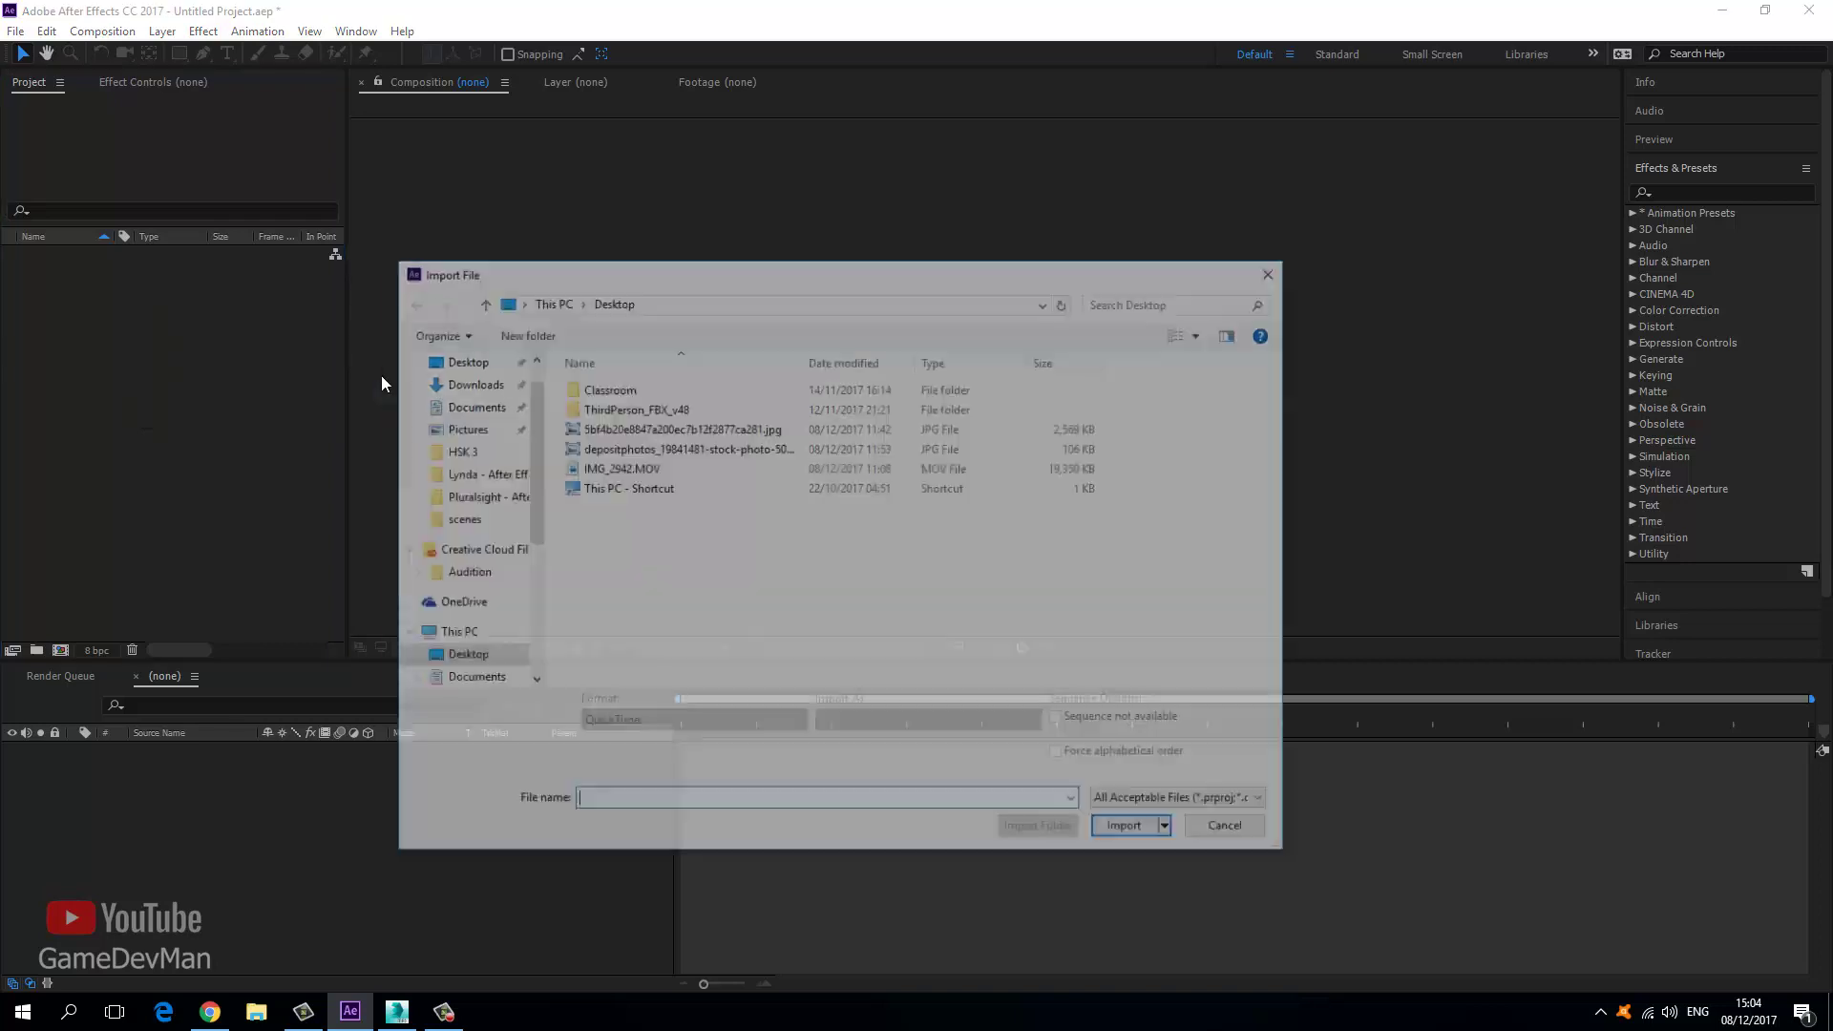
click(459, 360)
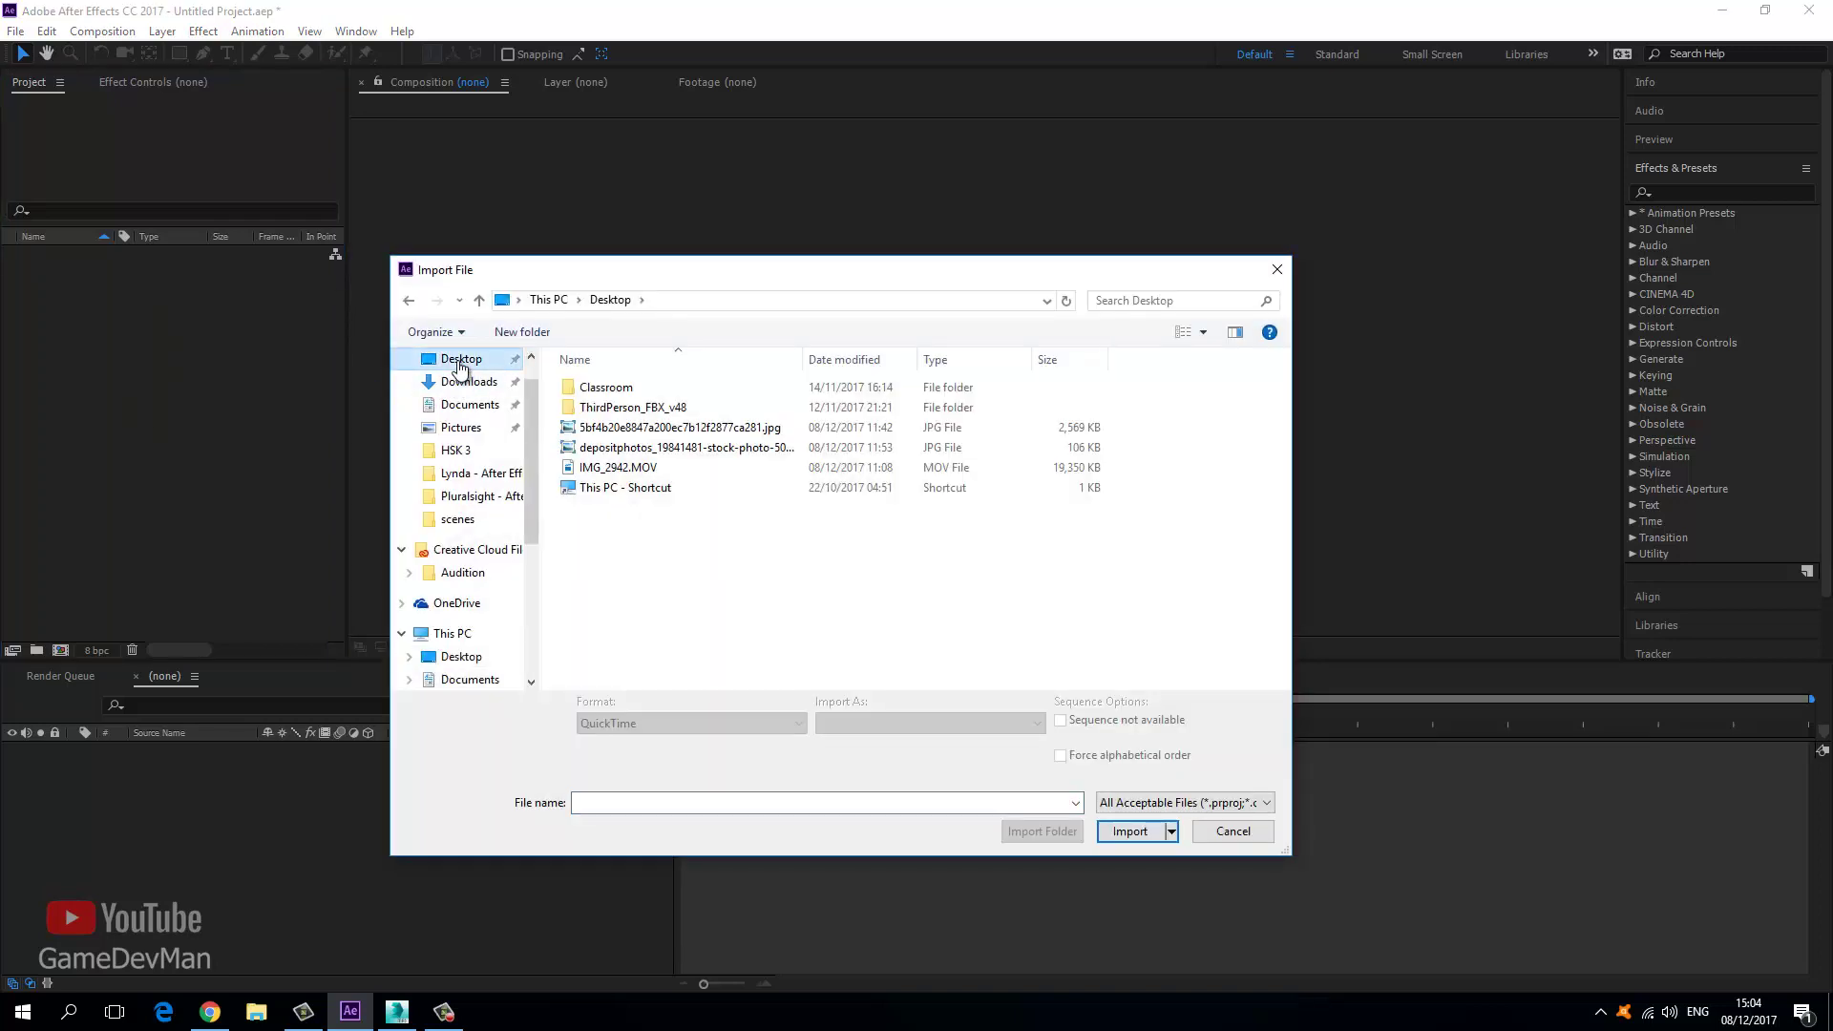
click(590, 468)
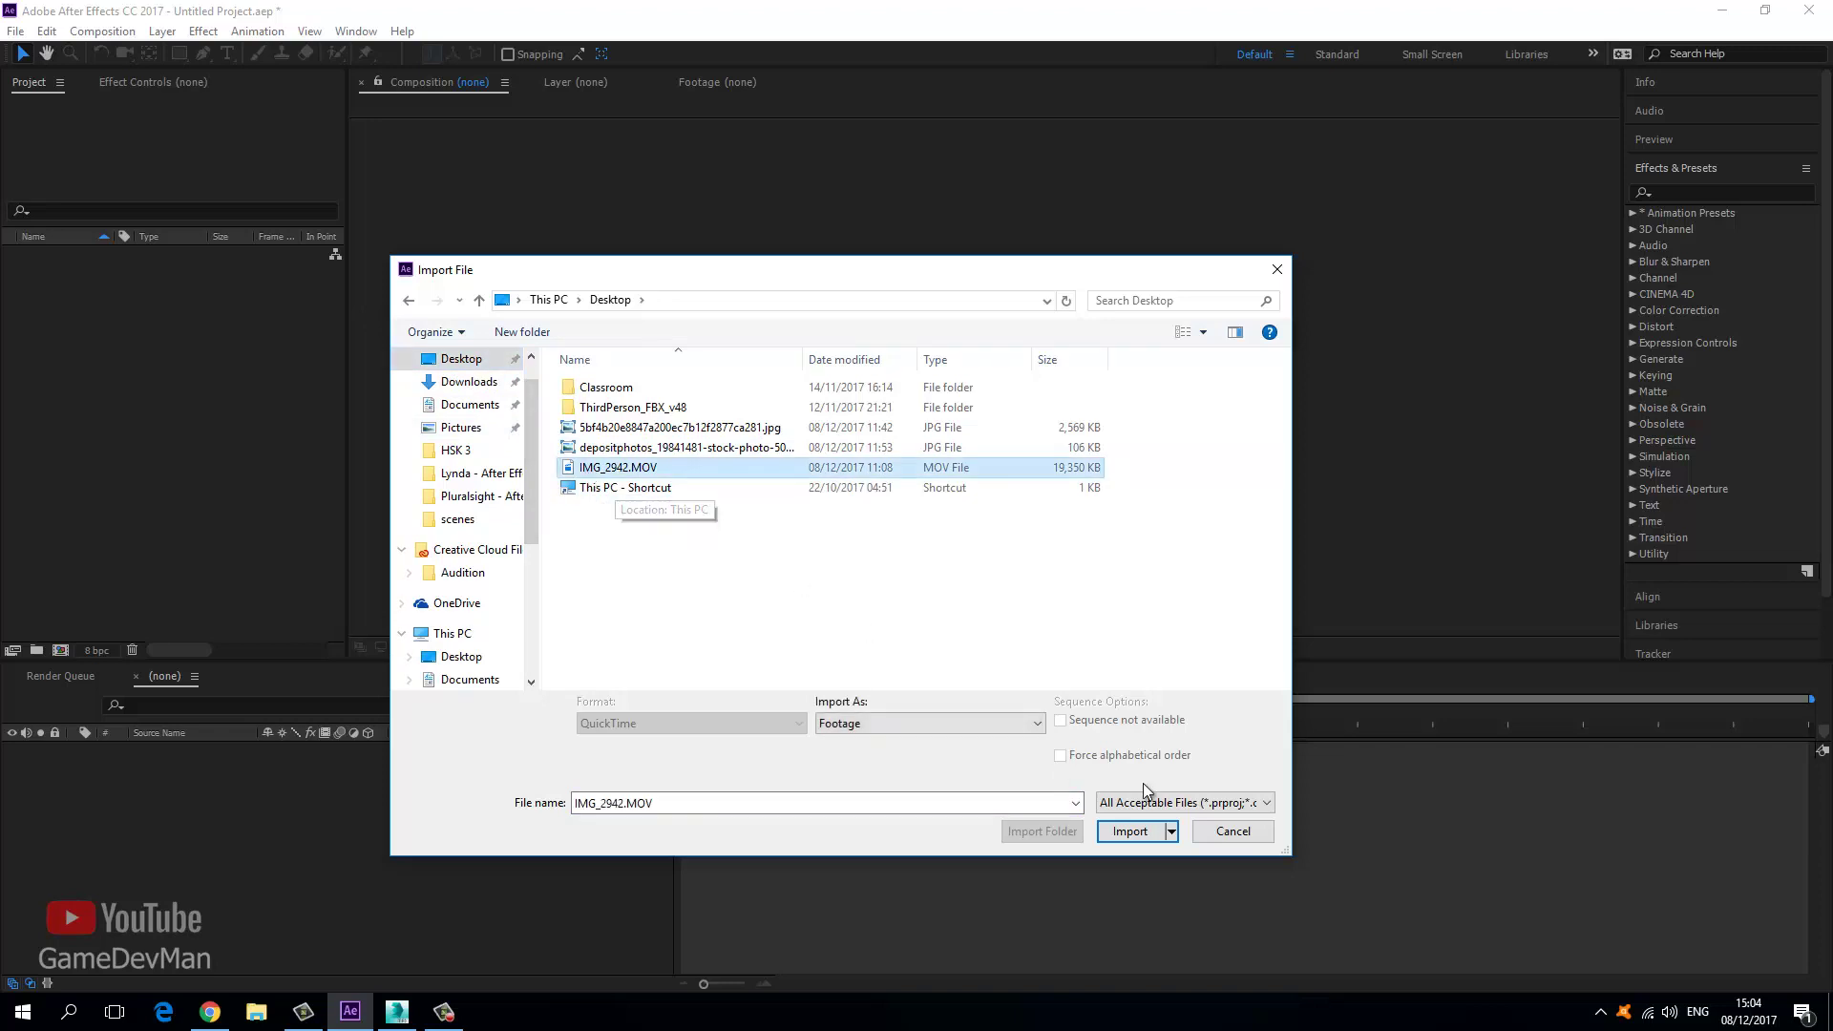
click(1129, 830)
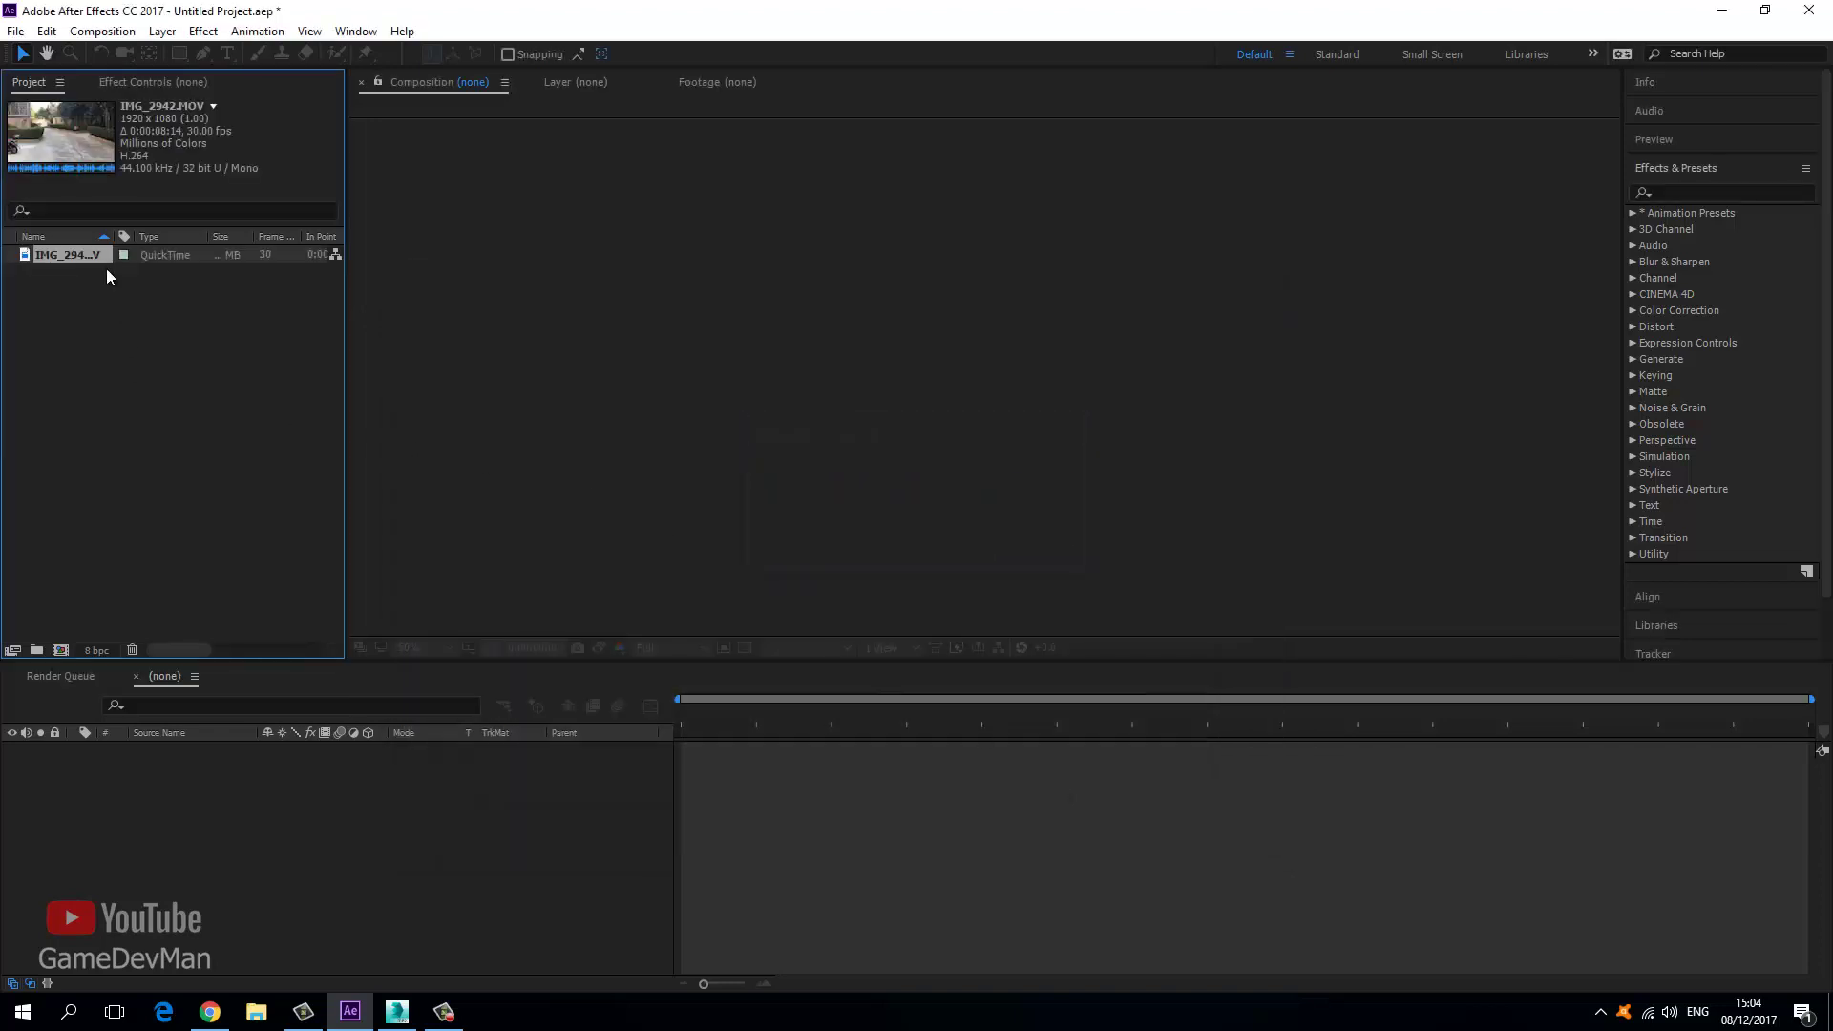
drag(69, 256, 60, 653)
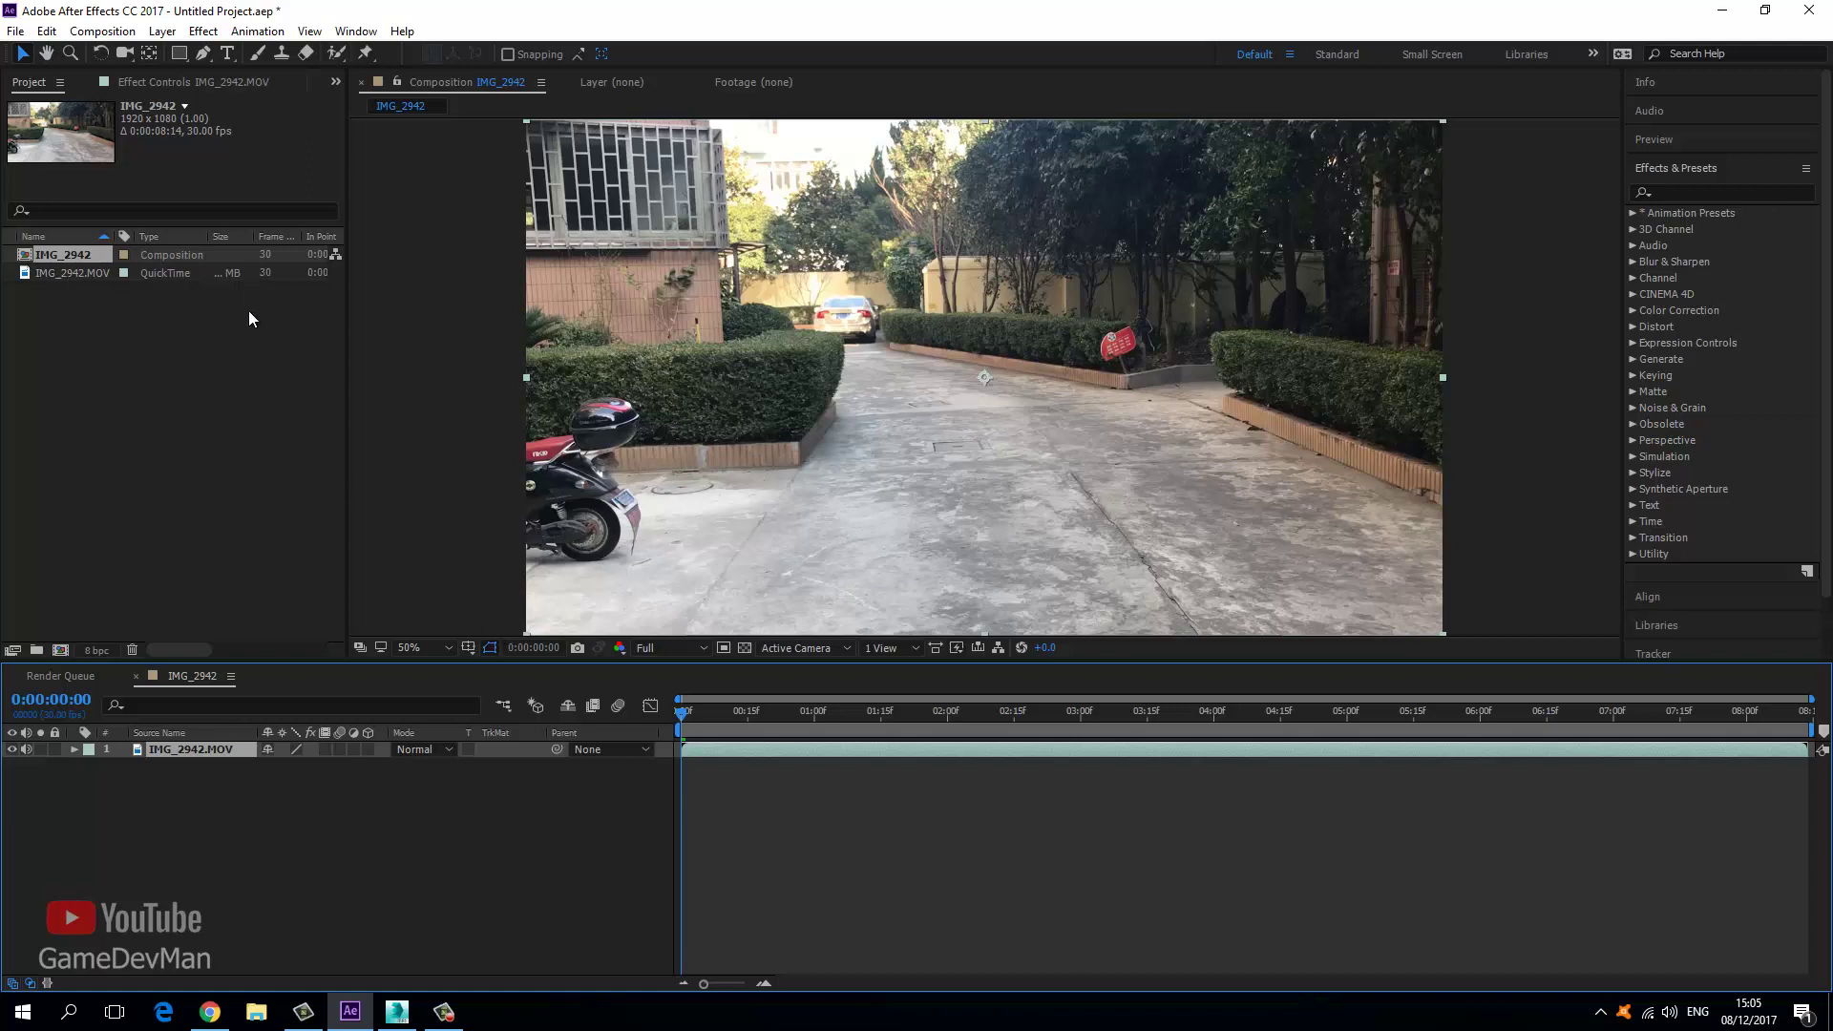
Add the IMG_2942 composition to the render queue and set its output module format to JPEG Sequence.
click(106, 32)
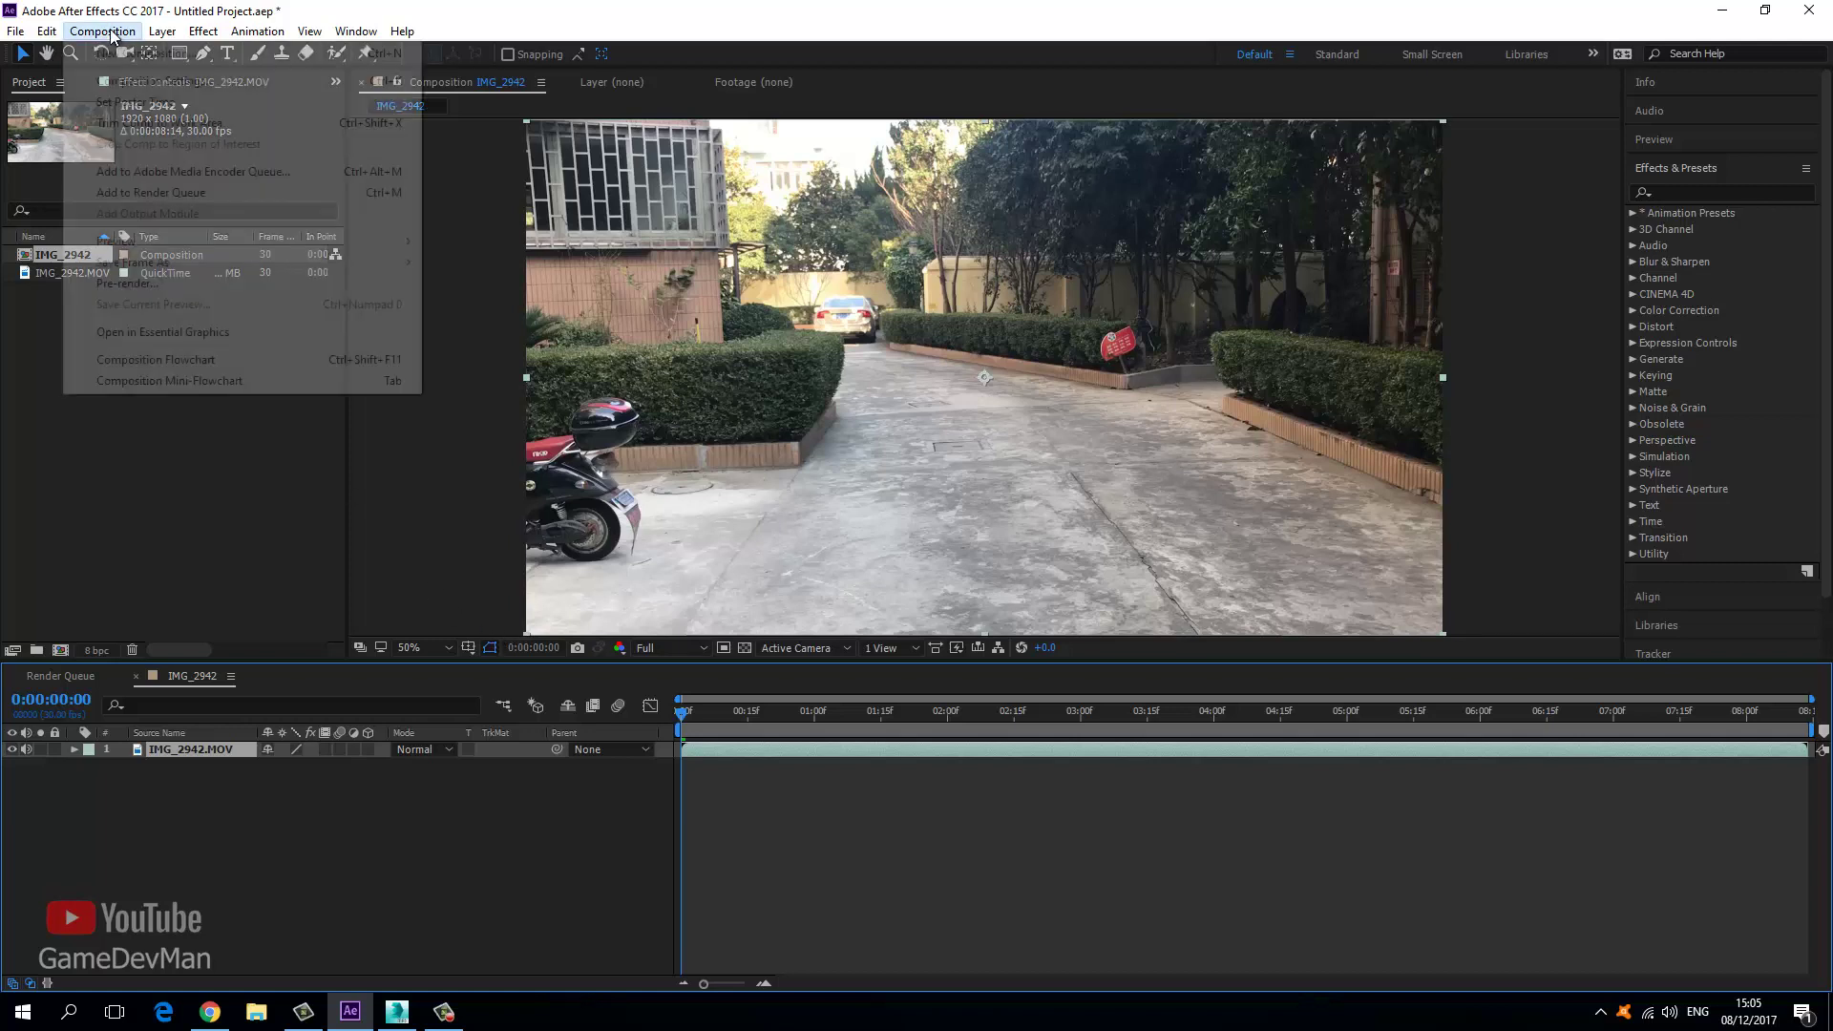
click(133, 195)
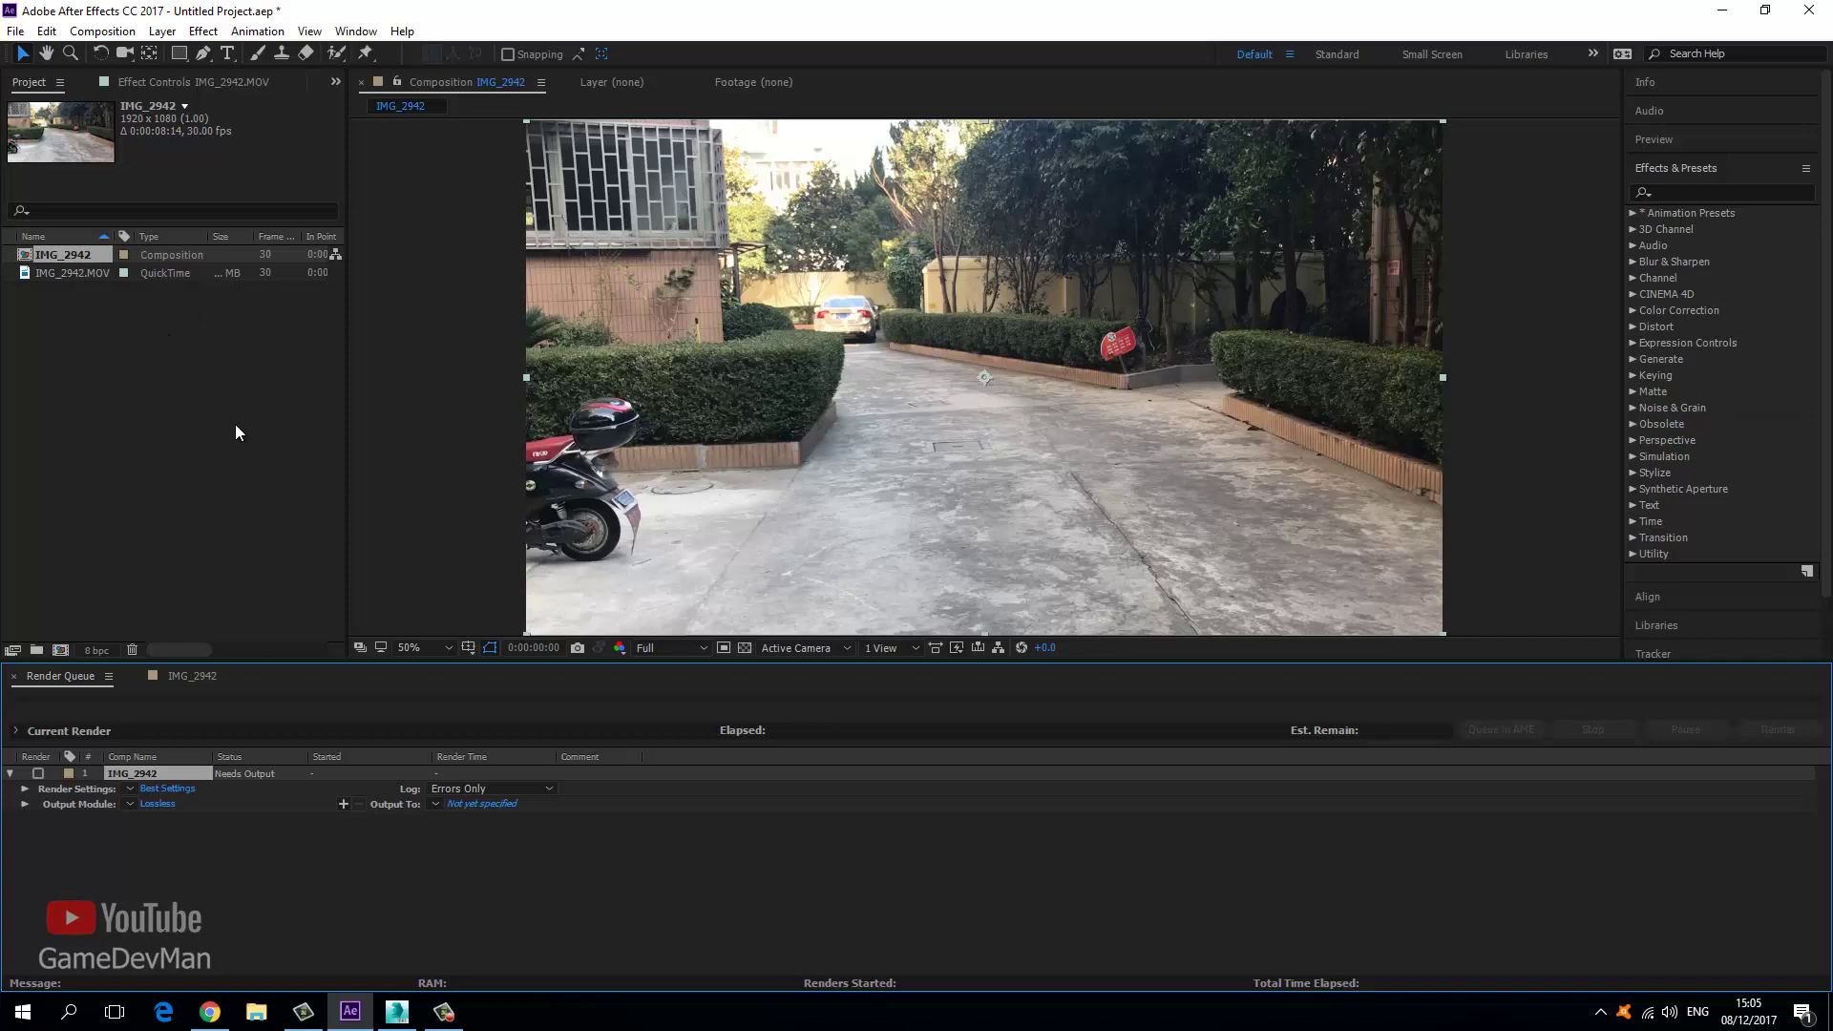
click(158, 804)
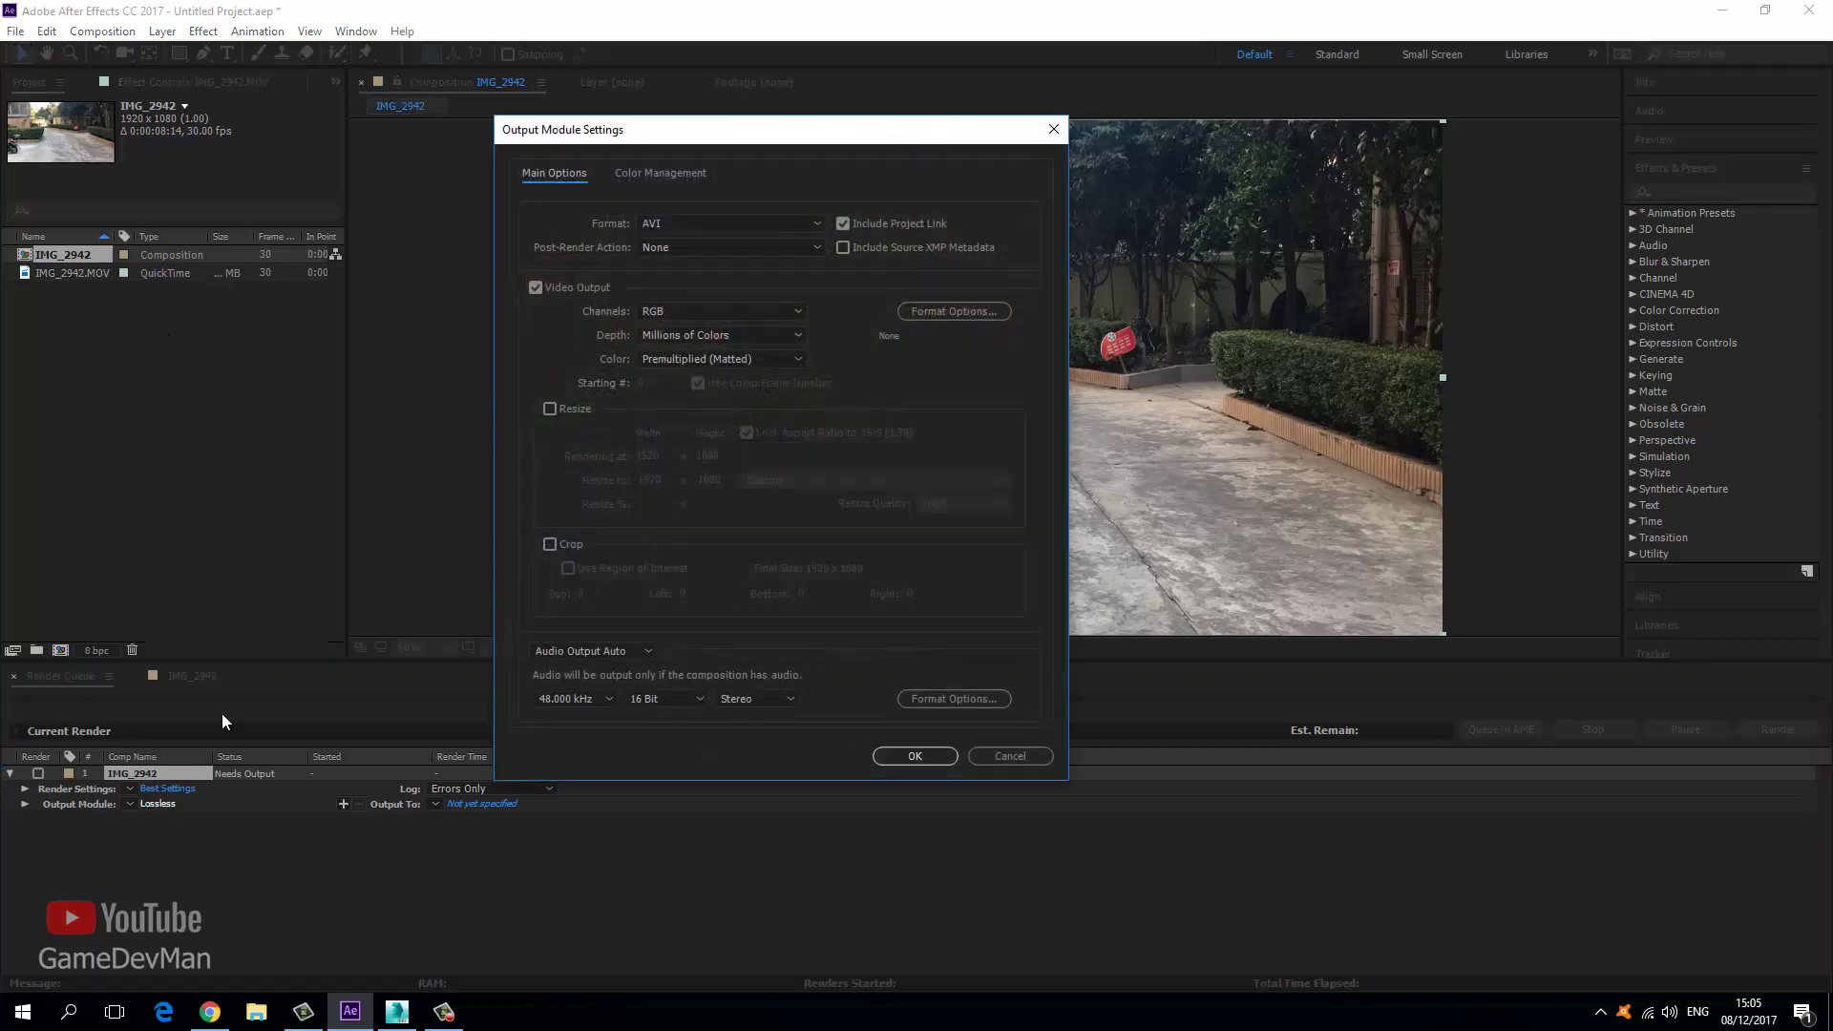
click(696, 222)
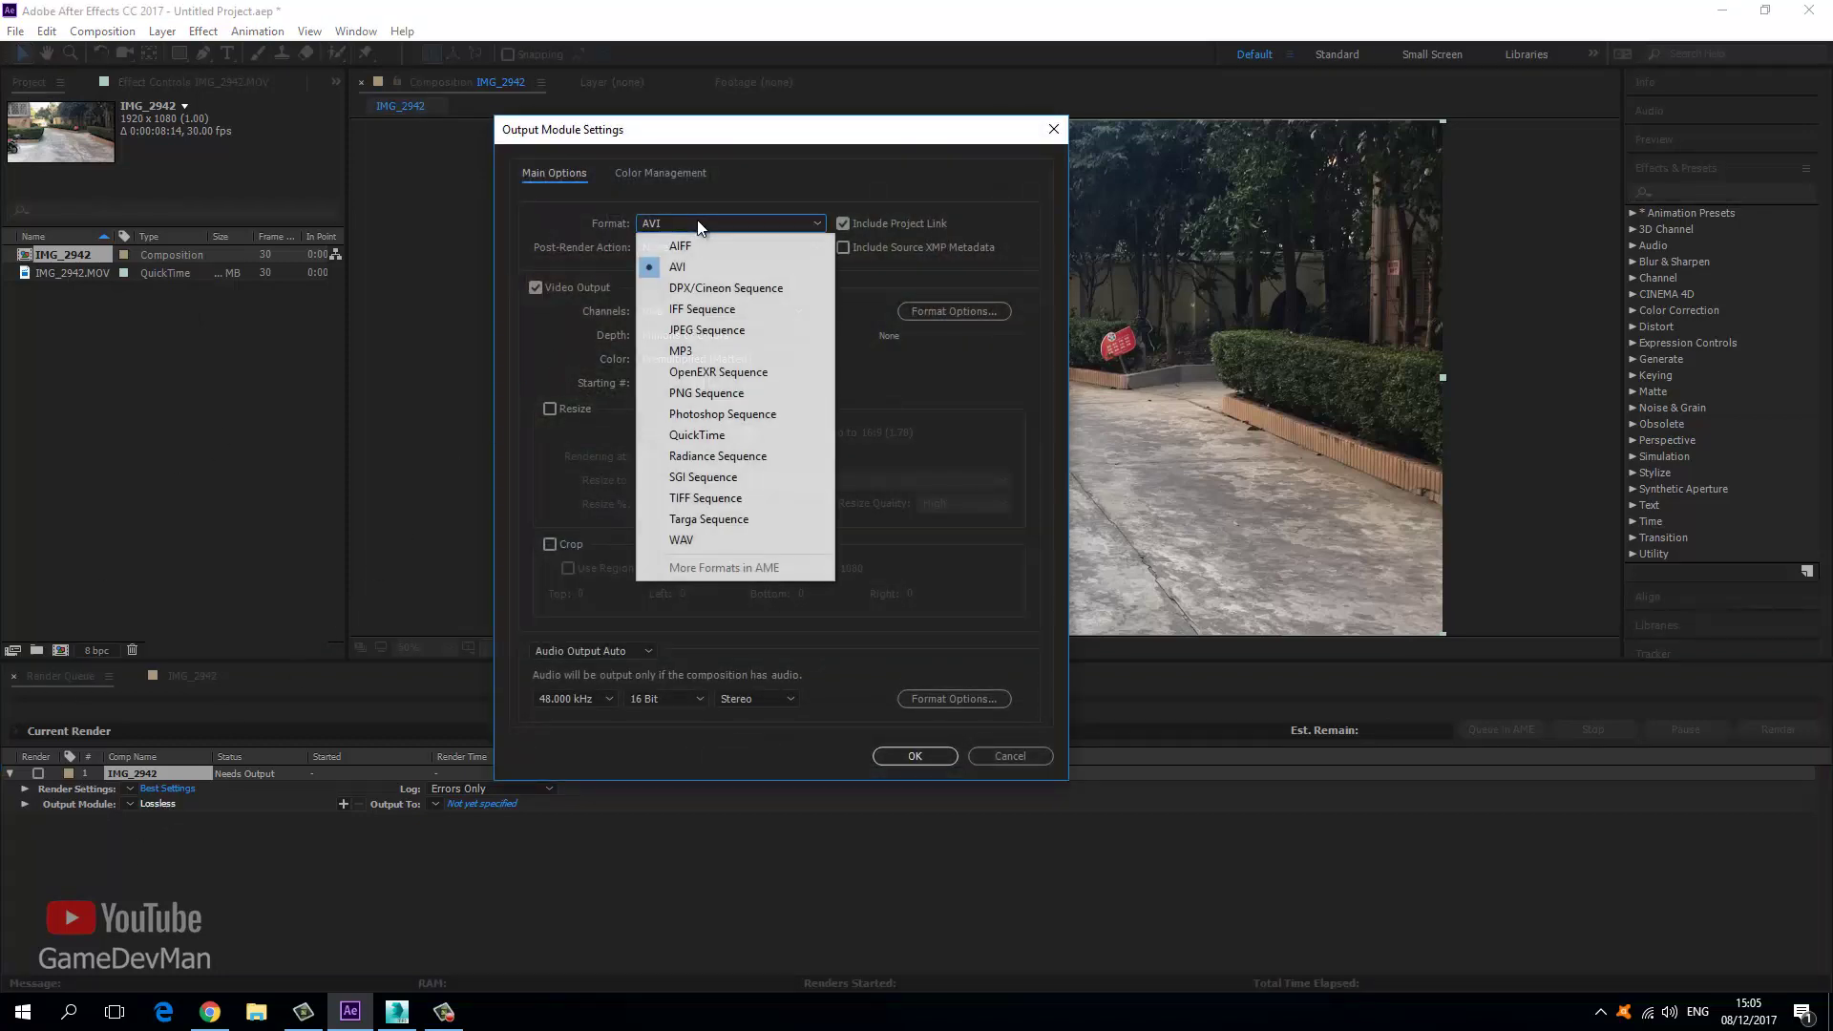
click(728, 330)
click(903, 752)
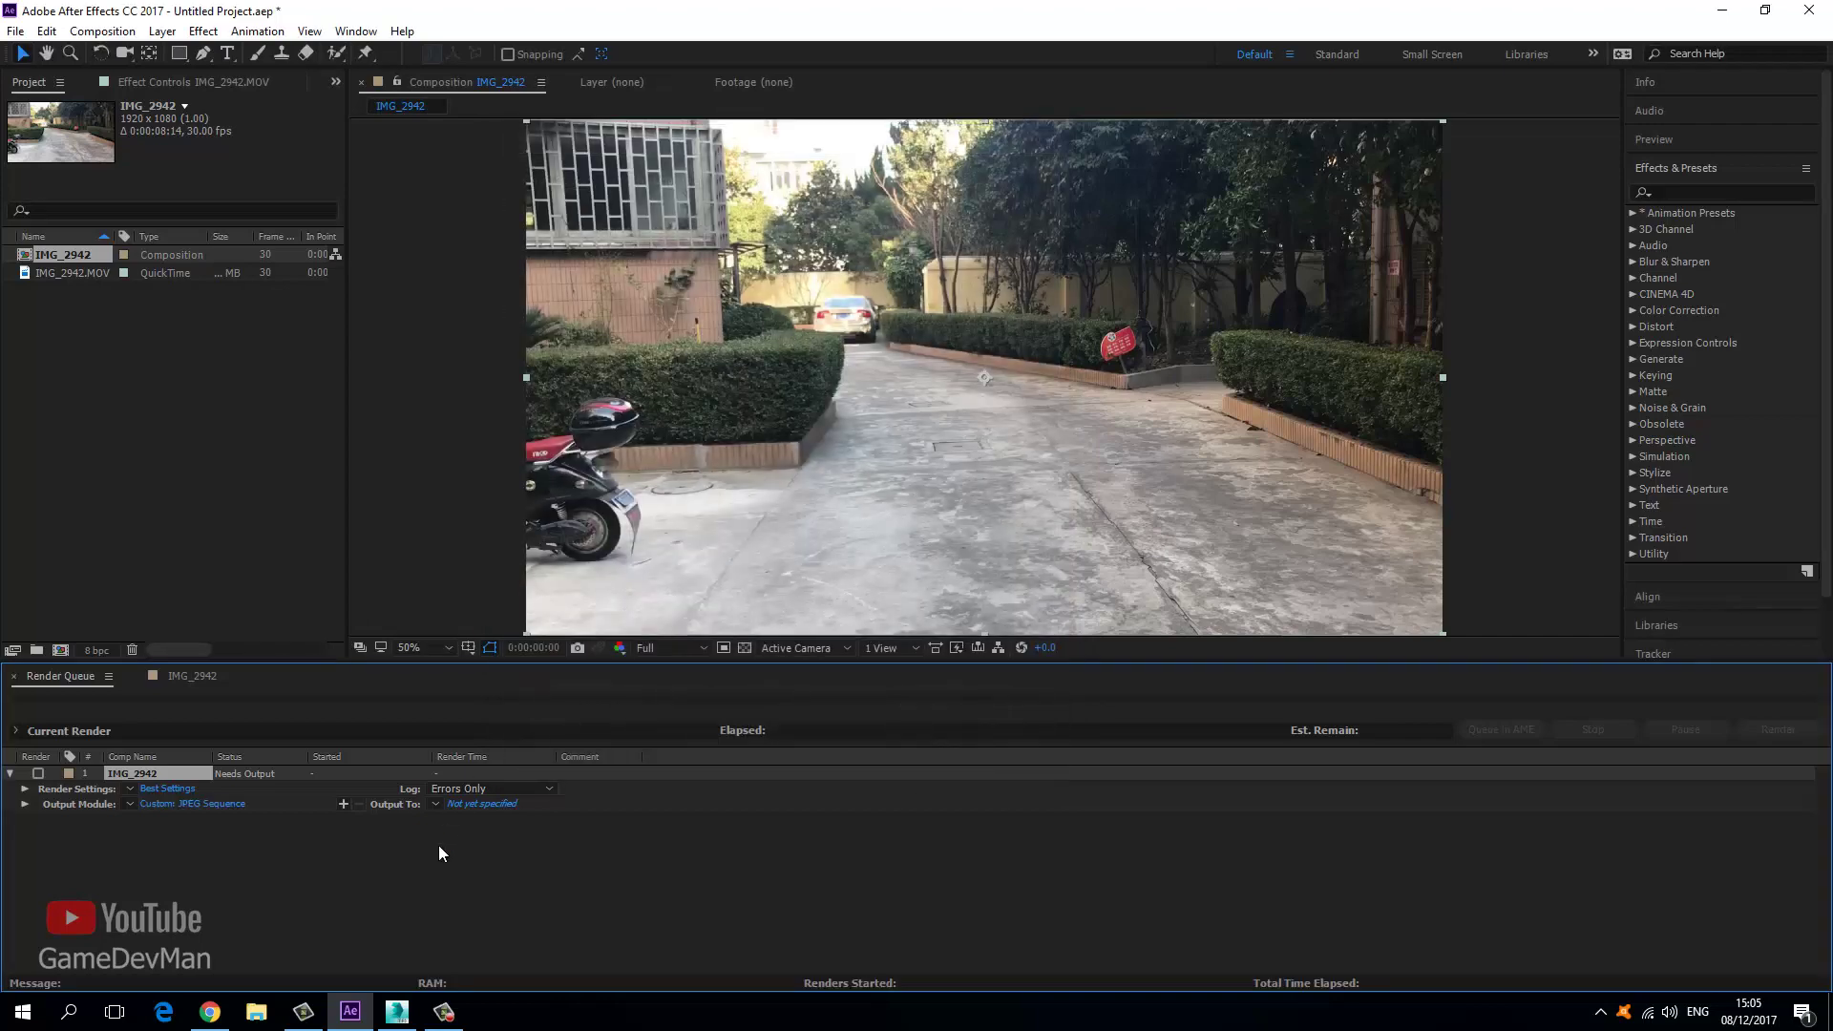
Choose the Desktop as the render's output location, create a new folder there and enter the folder name Video_Out.
click(487, 804)
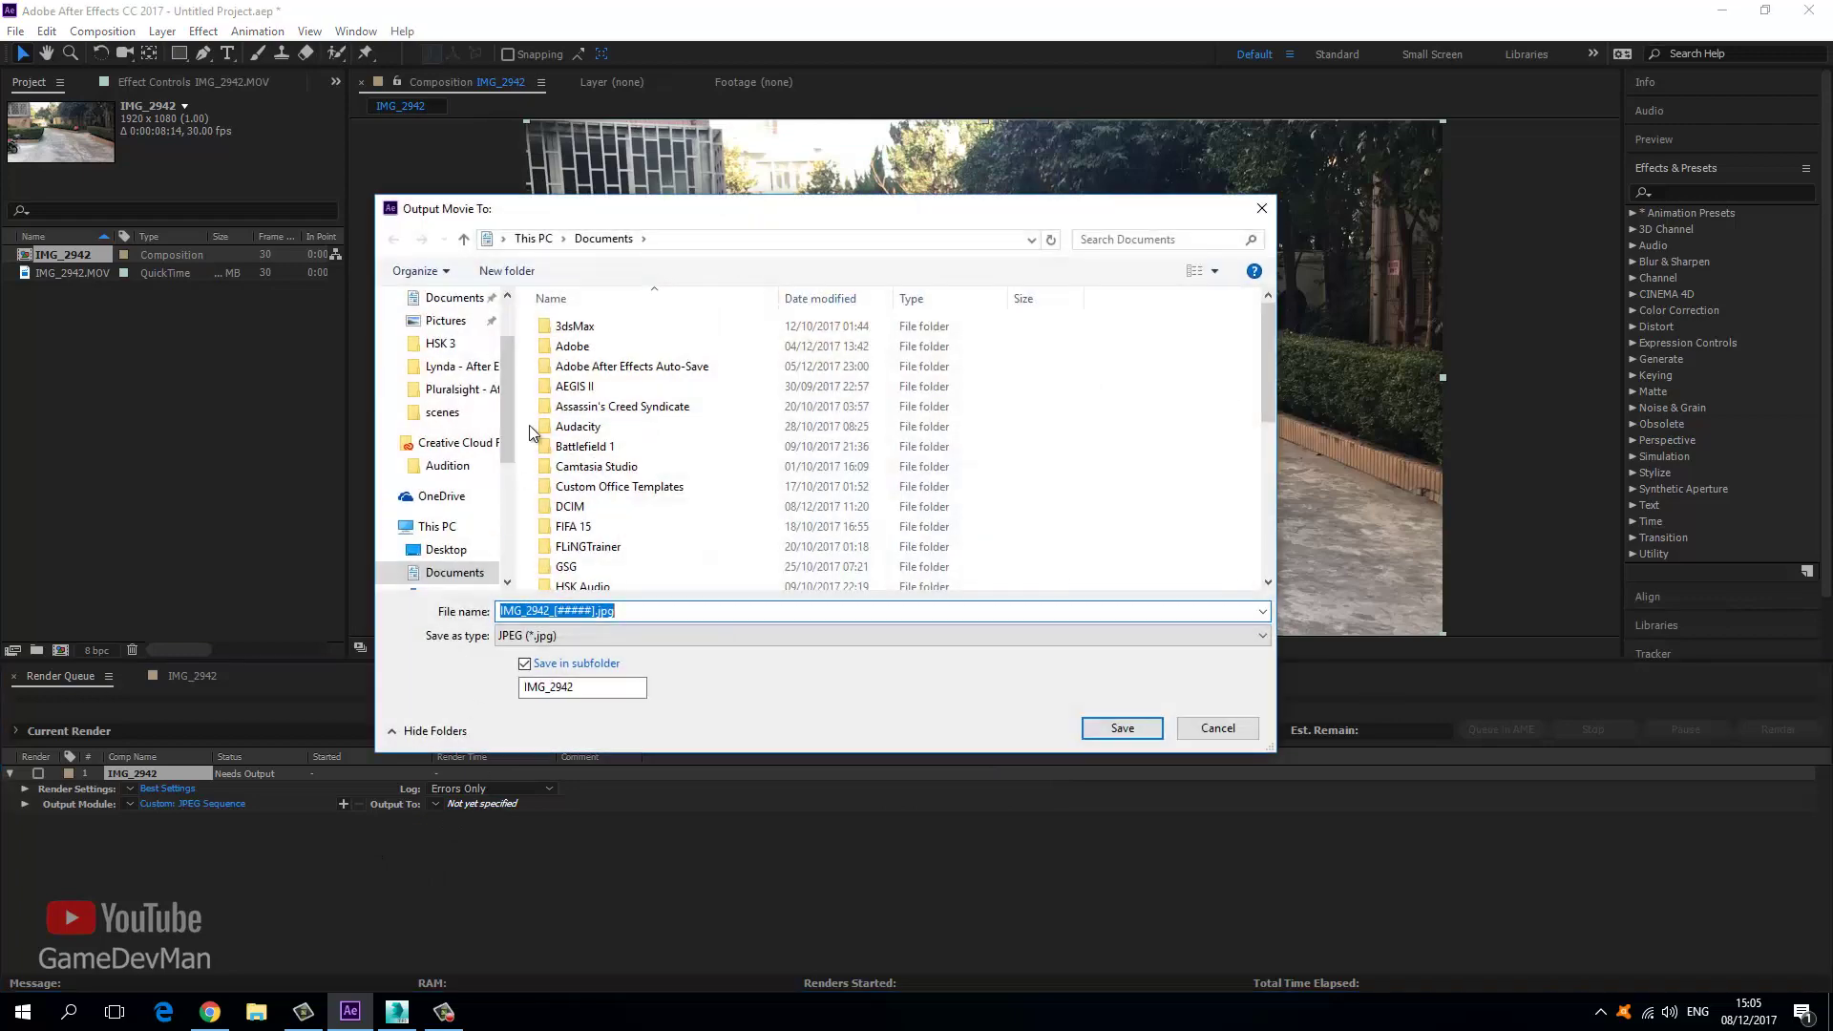
scroll(507, 337, up, 1)
scroll(507, 338, up, 1)
click(445, 335)
right_click(628, 507)
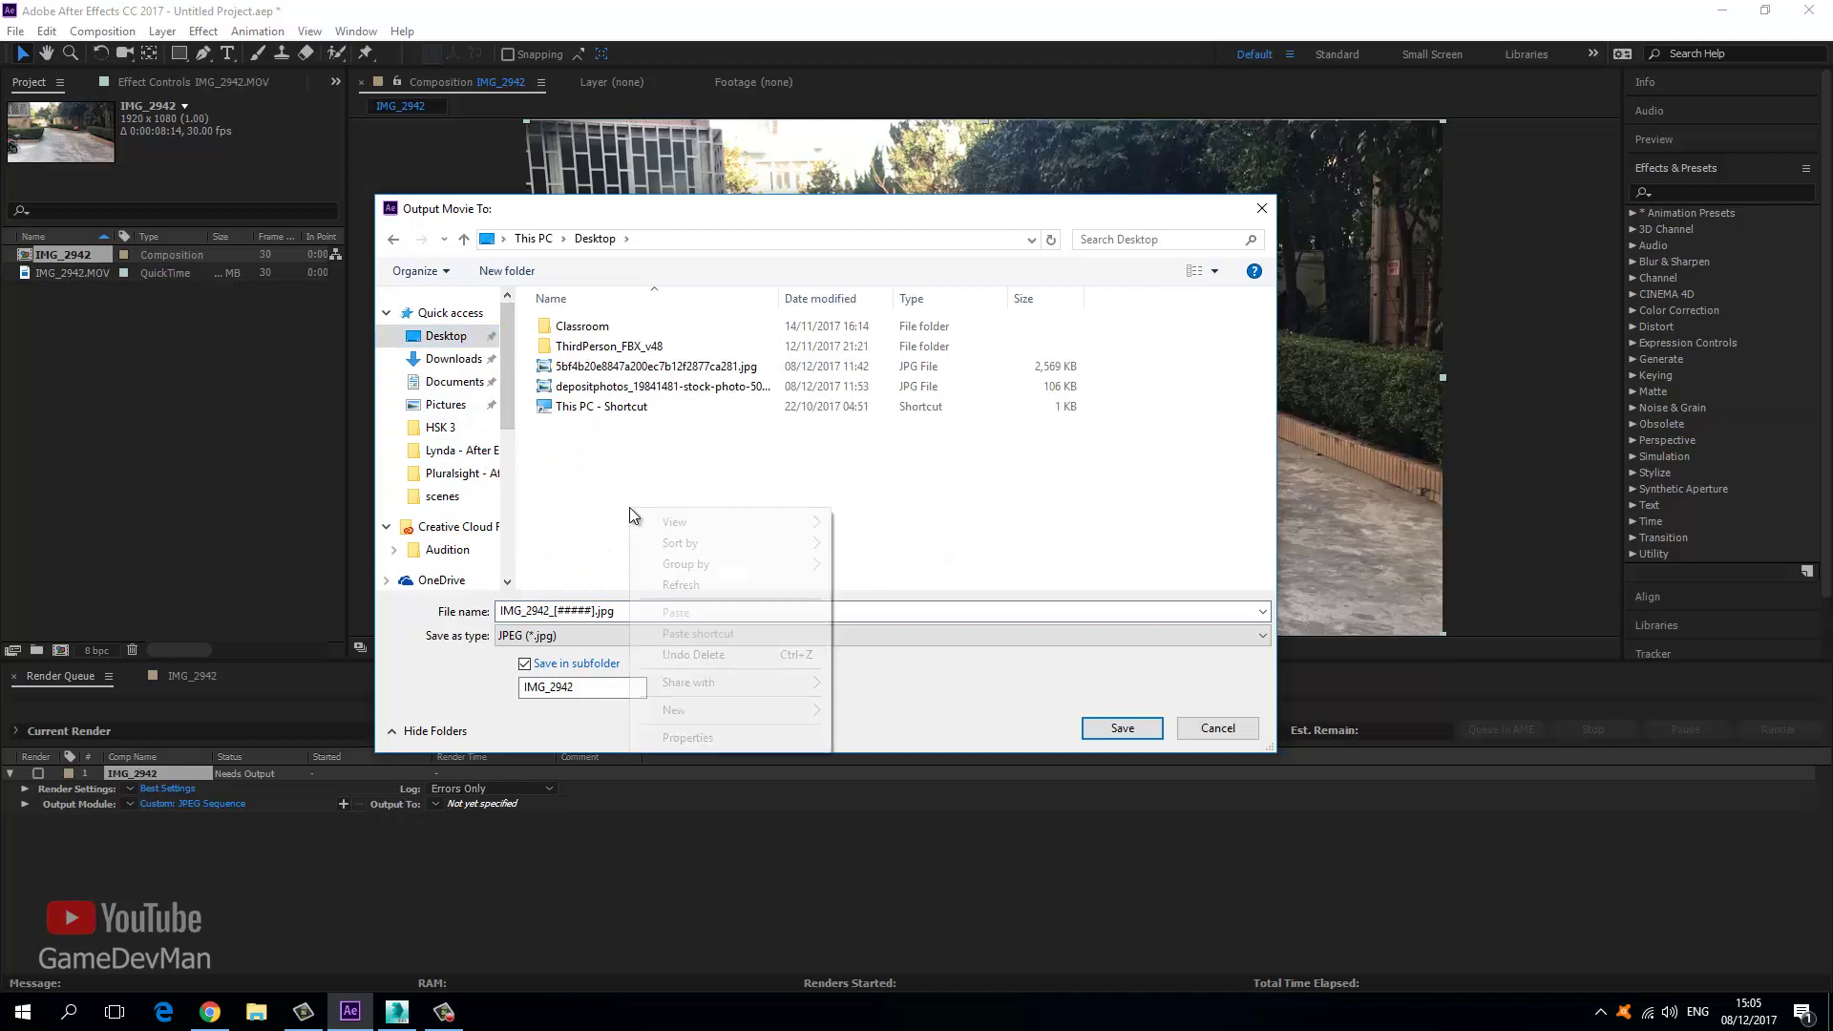
mouse_move(719, 706)
click(869, 706)
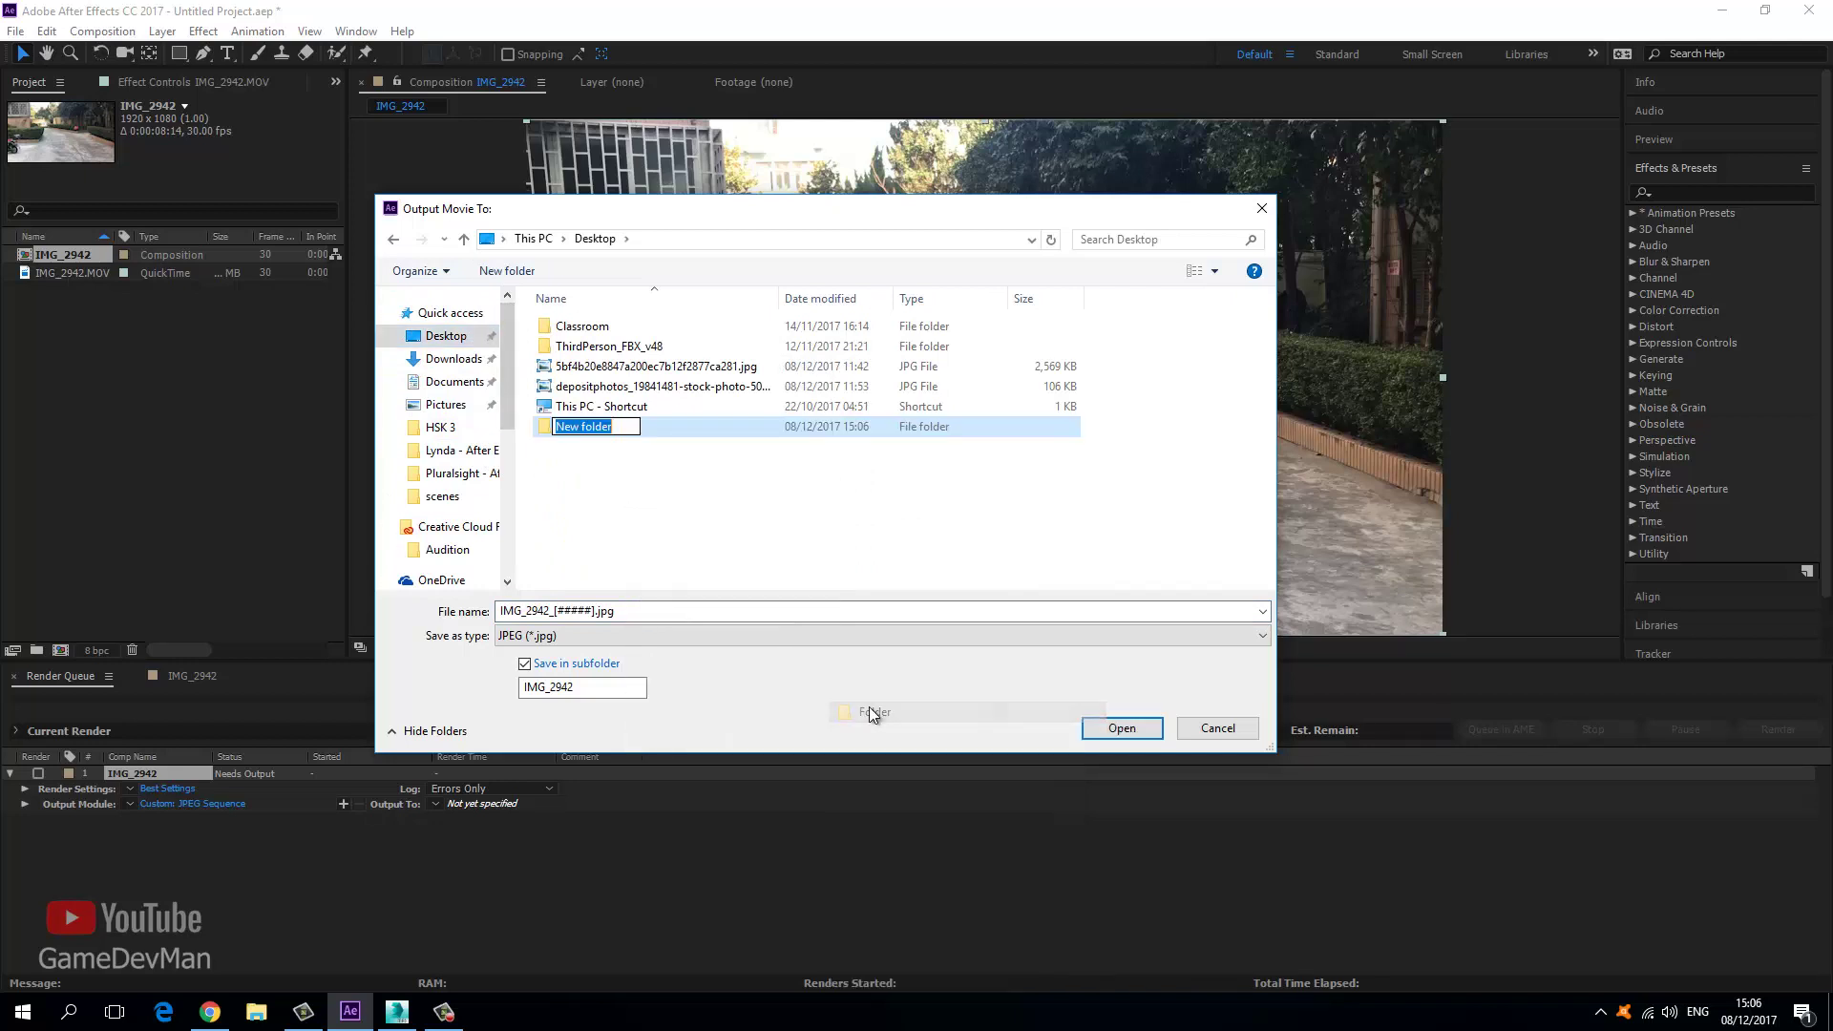
text(Video_)
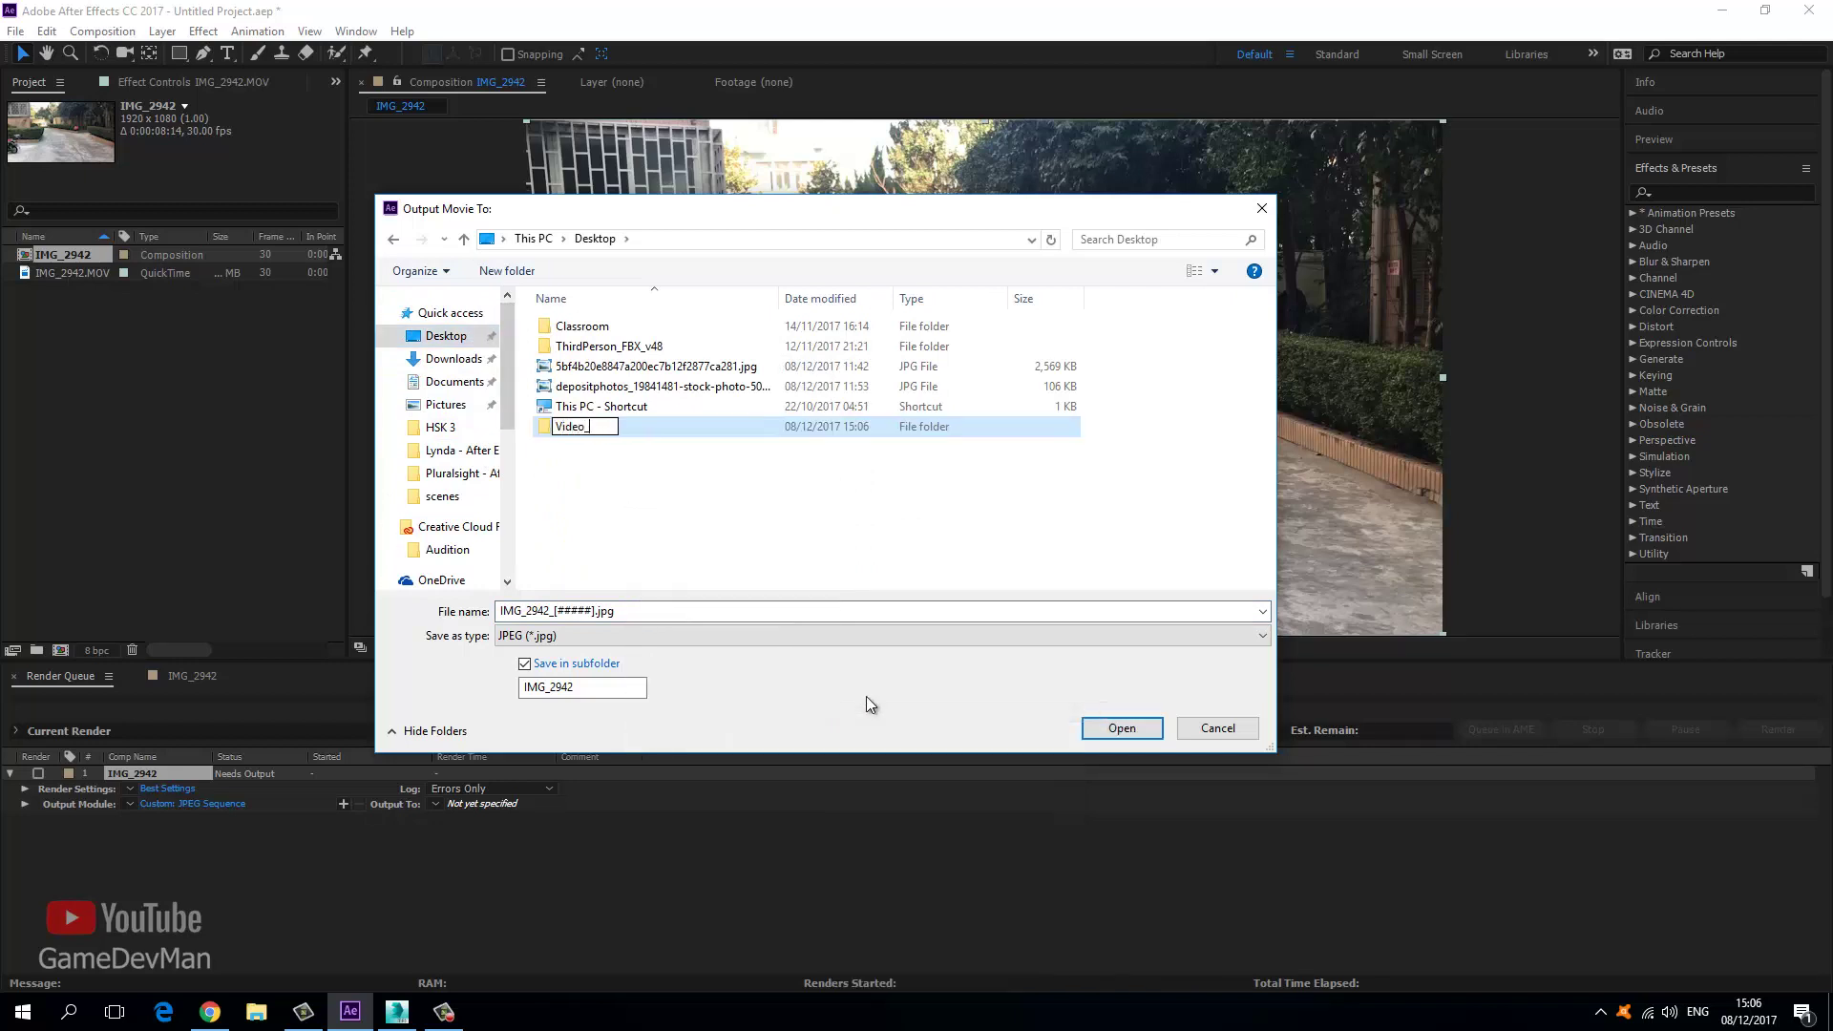
key(Tab)
text(O)
key(BackSpace)
key(Tab)
text(Video_Out)
key(Return)
Open the Video_Out folder and delete the FBX subfolder inside it.
double_click(587, 347)
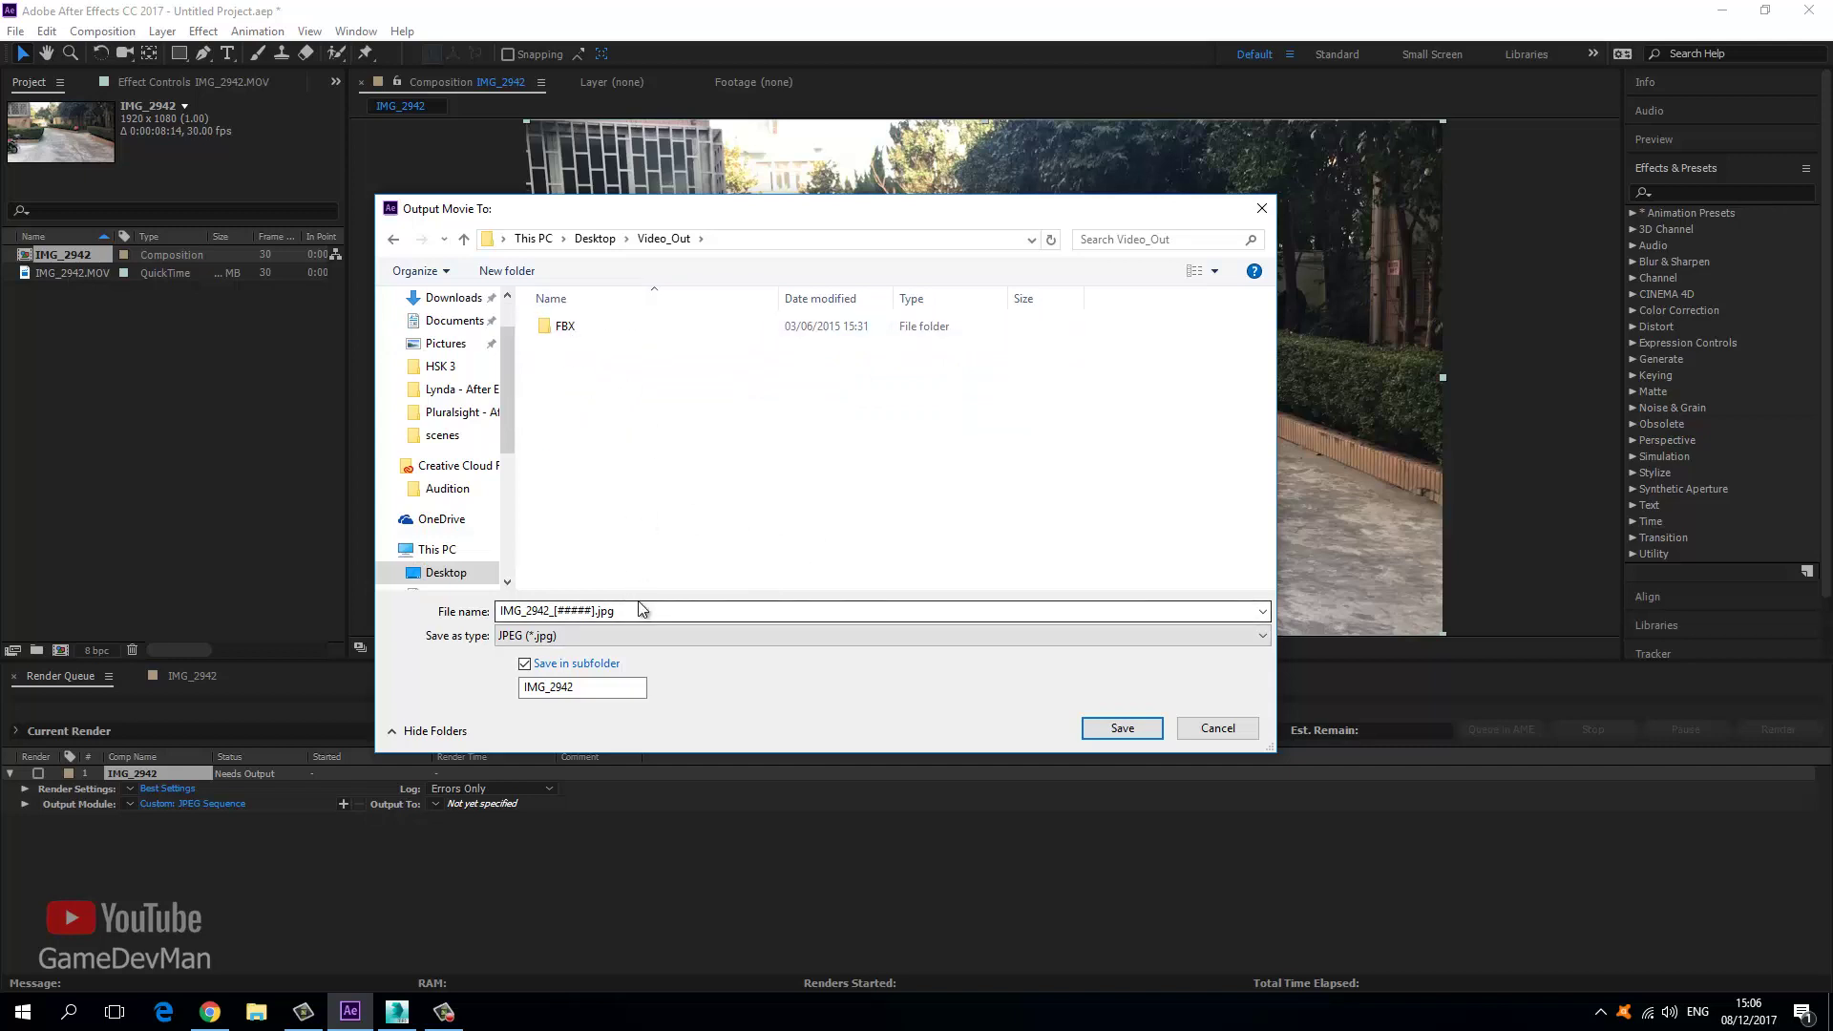
click(571, 332)
key(Delete)
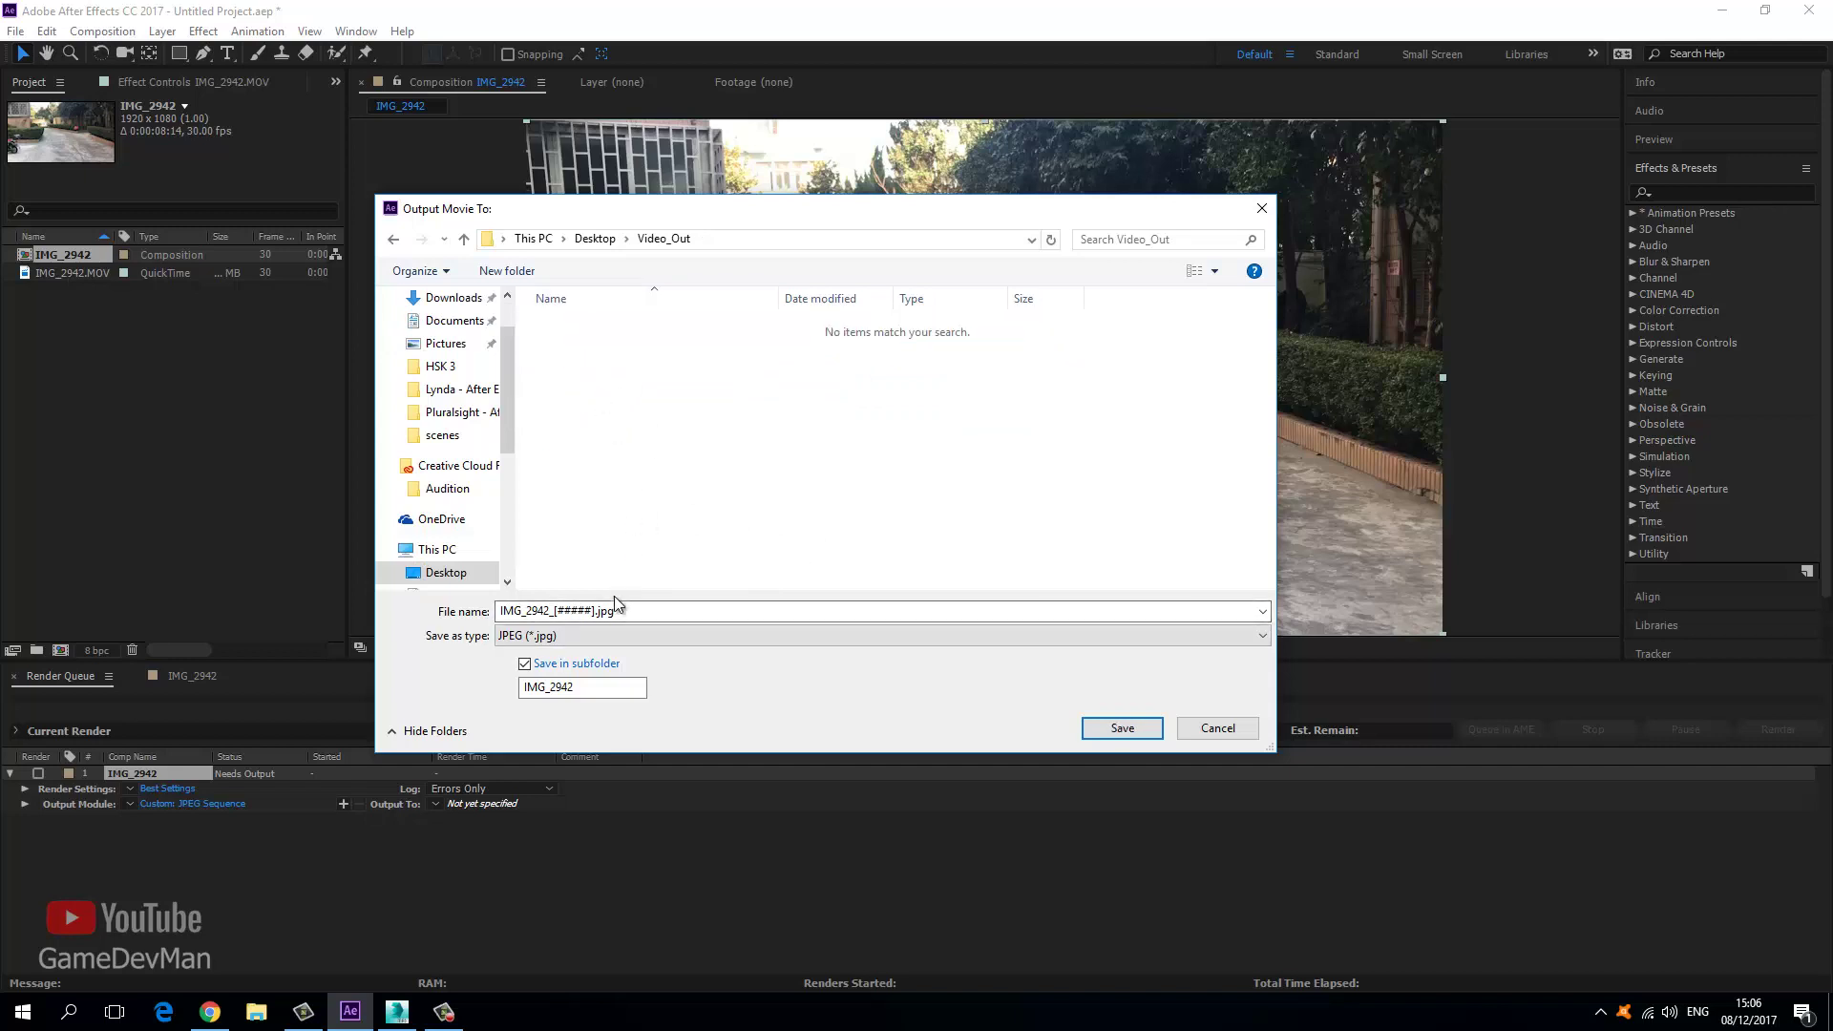
Save the JPEG sequence output to the Video_Out folder on the Desktop, within the IMG_2942 subfolder, and render the queue.
click(1123, 728)
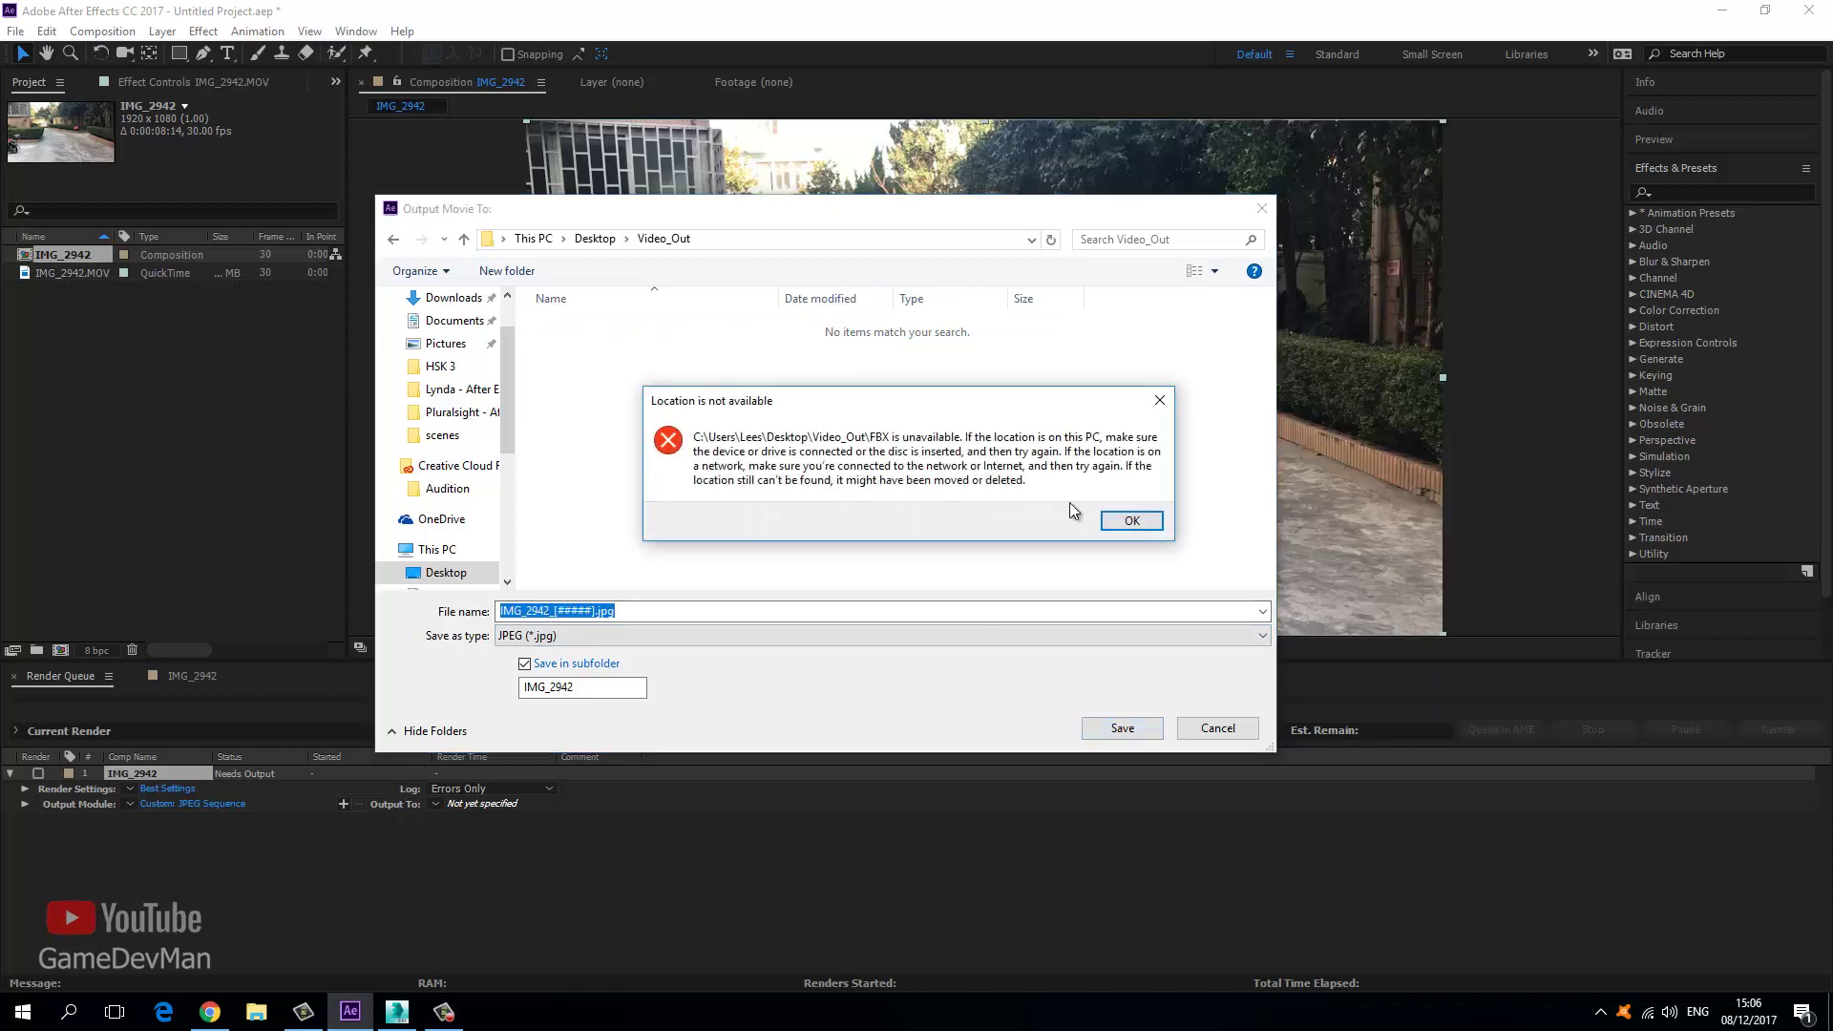
click(1128, 522)
click(611, 239)
click(589, 366)
double_click(589, 366)
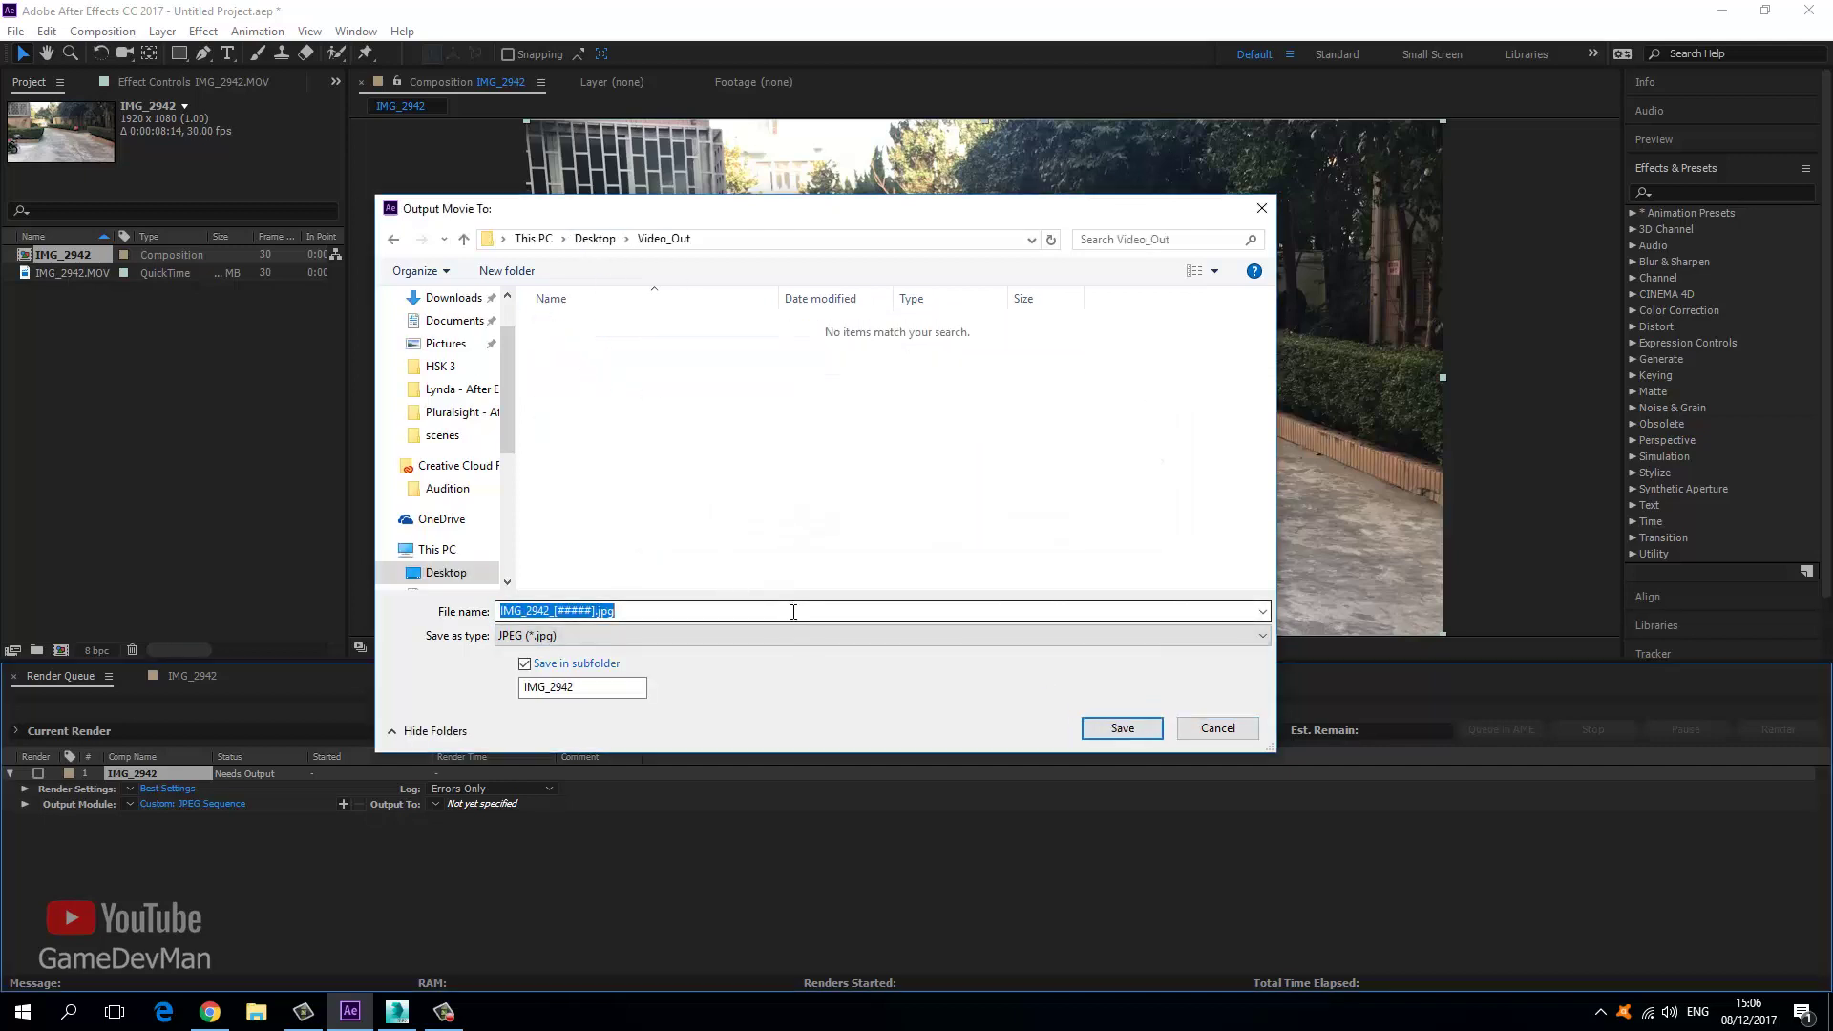
click(1123, 728)
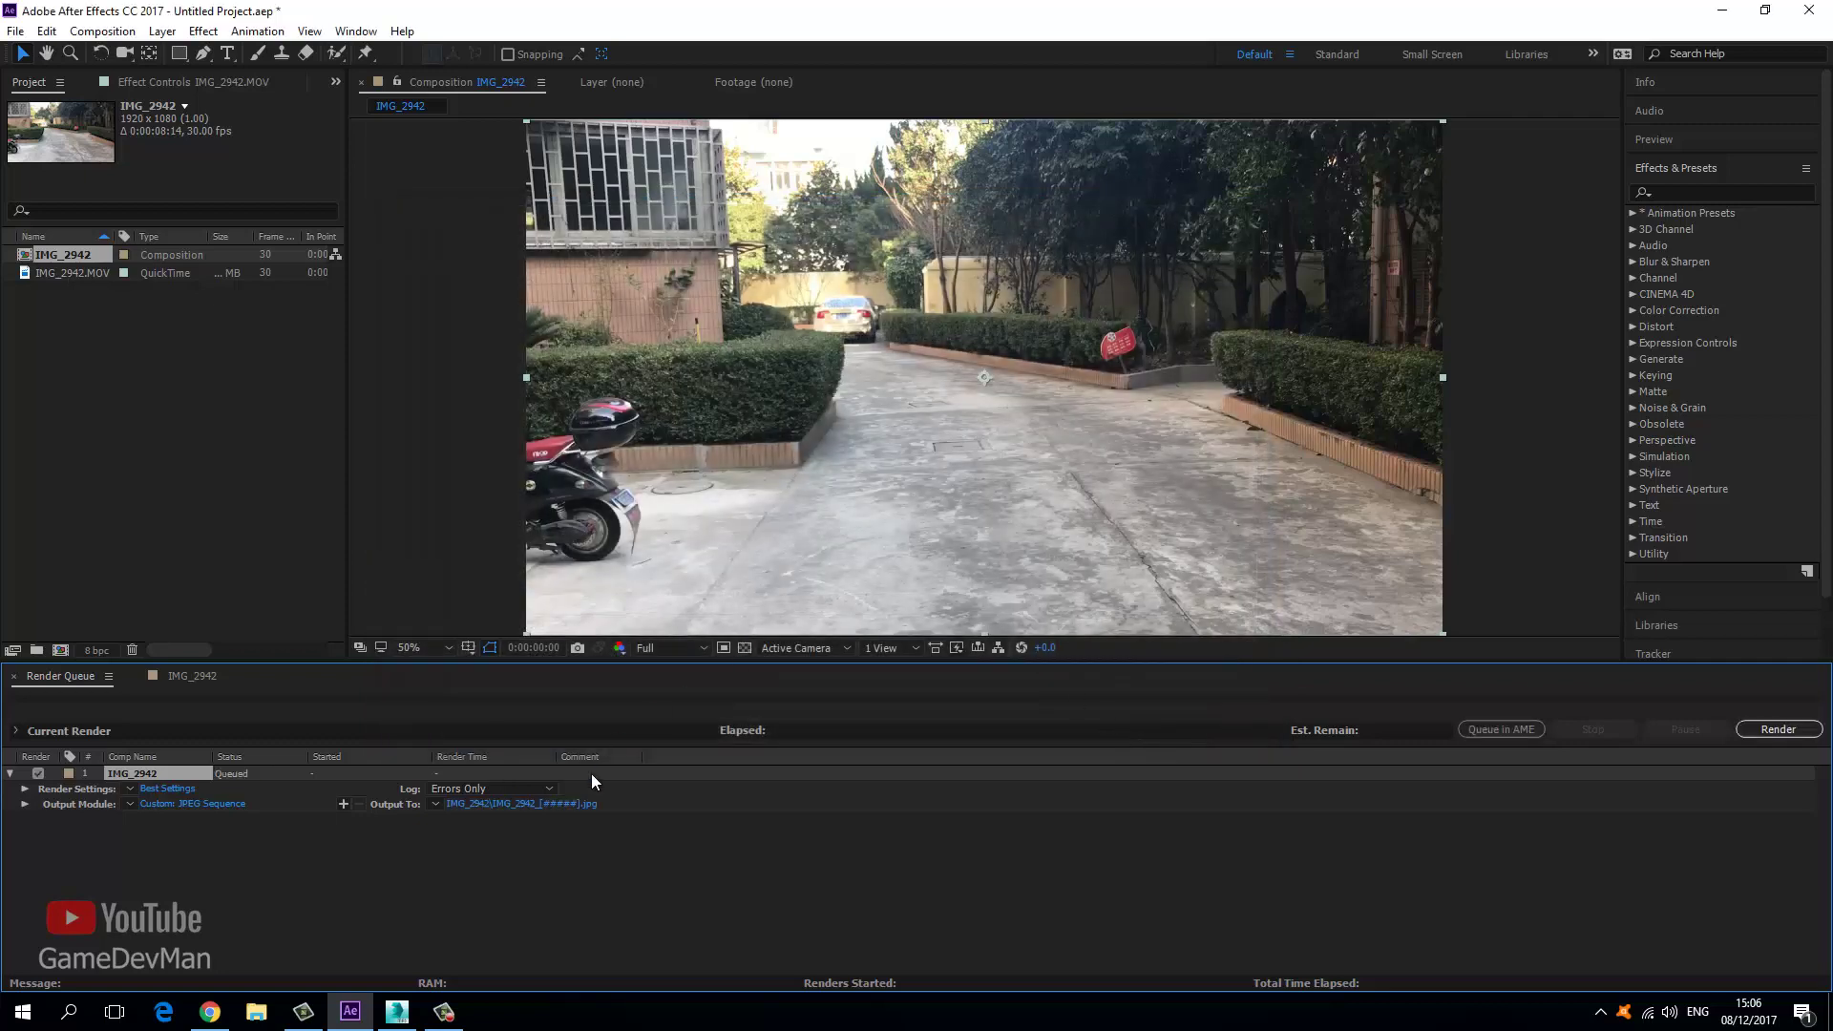
click(1778, 730)
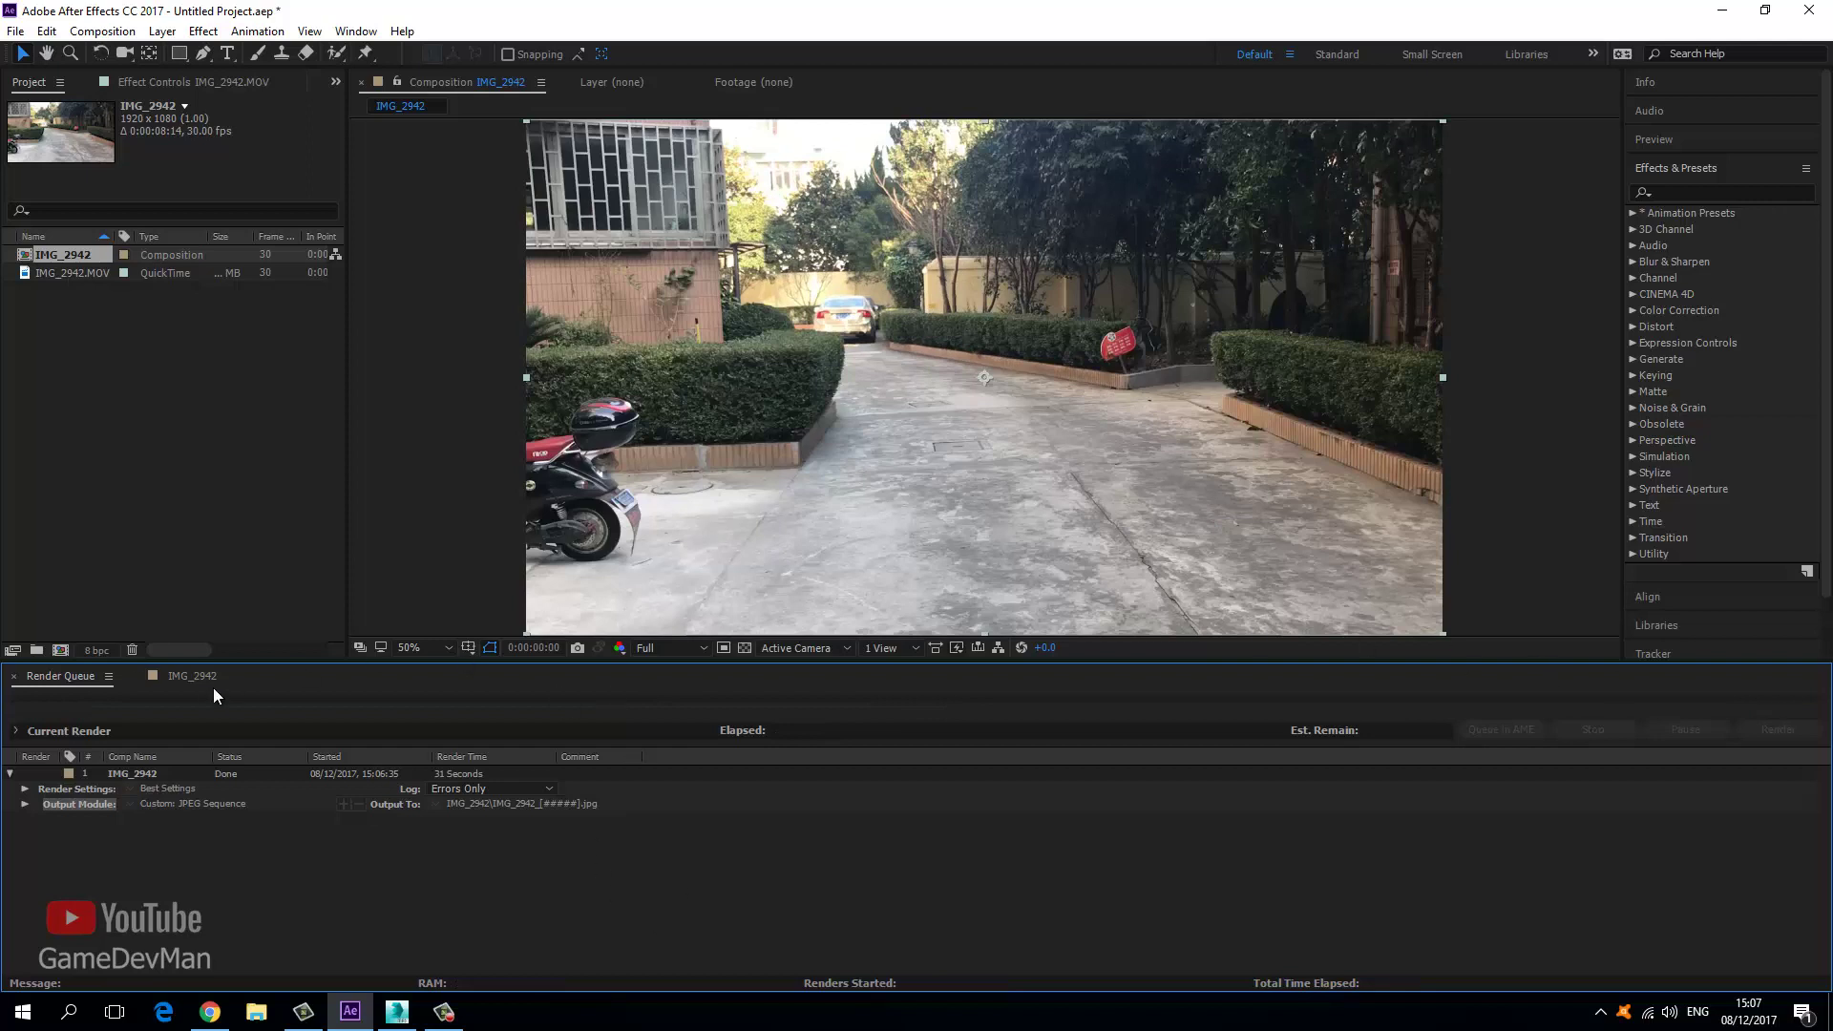
Run 3D camera tracking on the IMG_2942.MOV layer and scrub through the footage to check the track points.
click(172, 677)
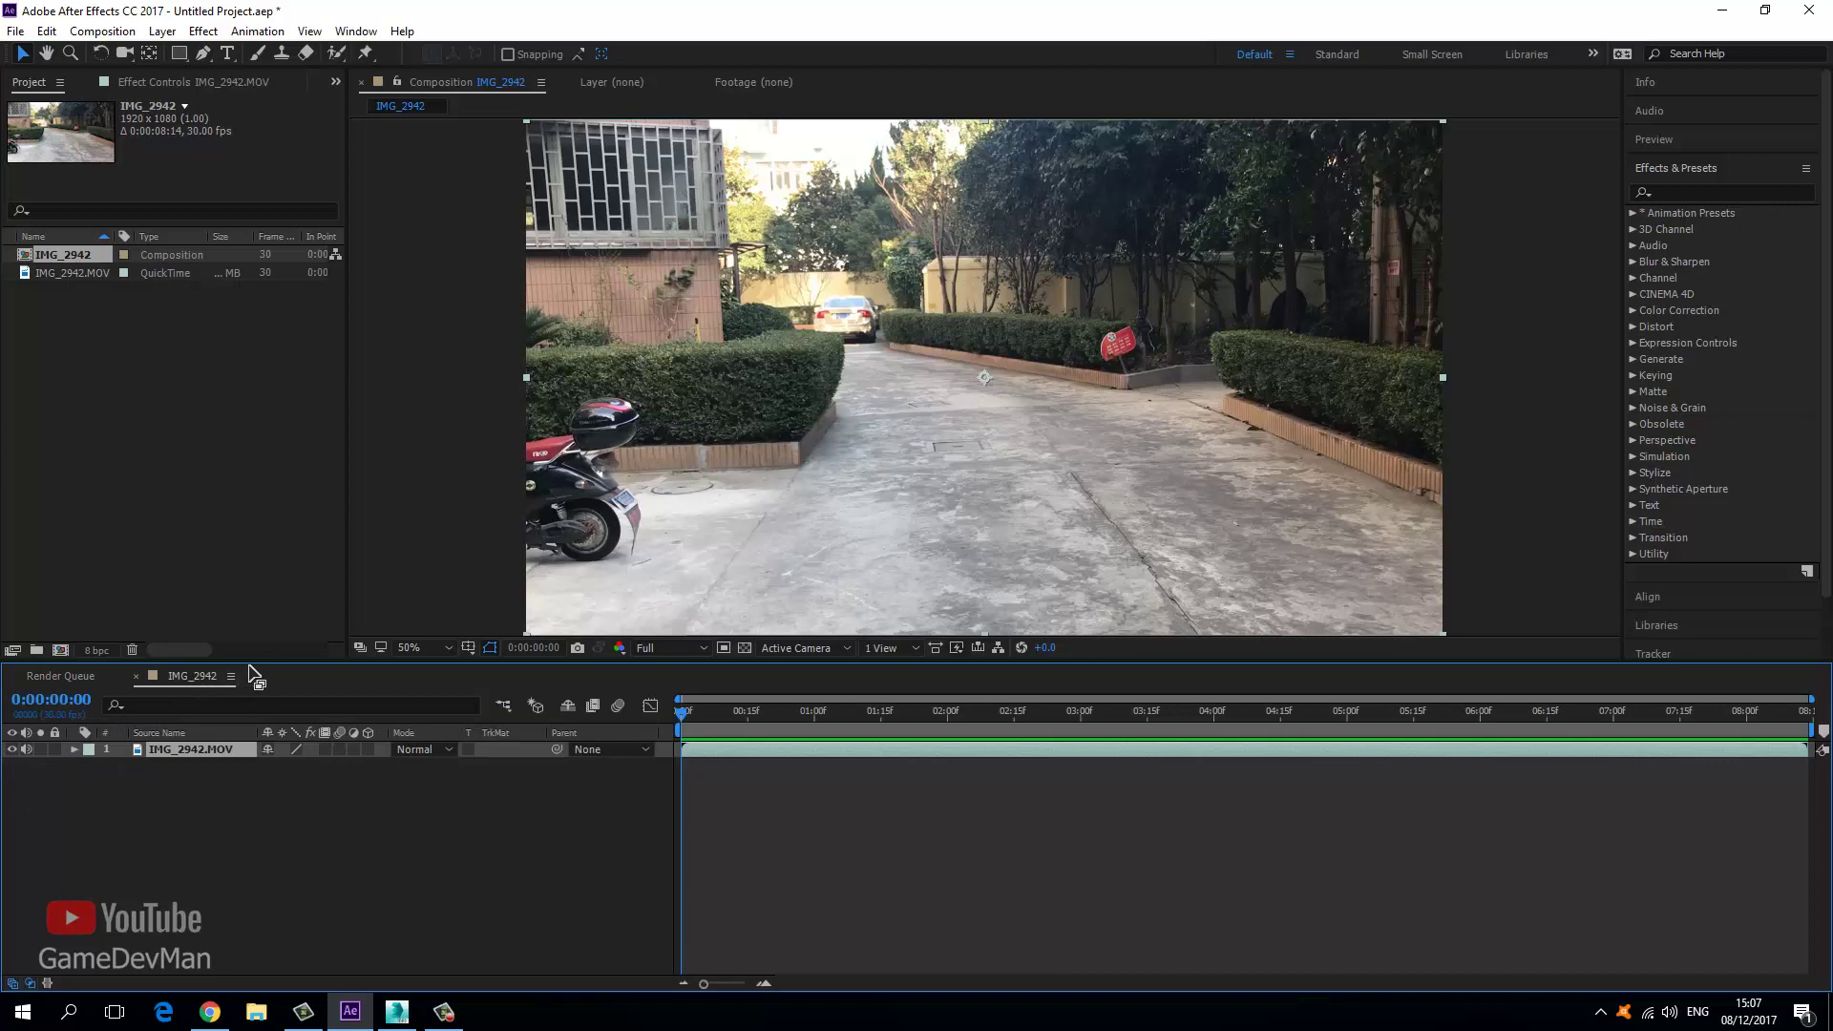
click(257, 30)
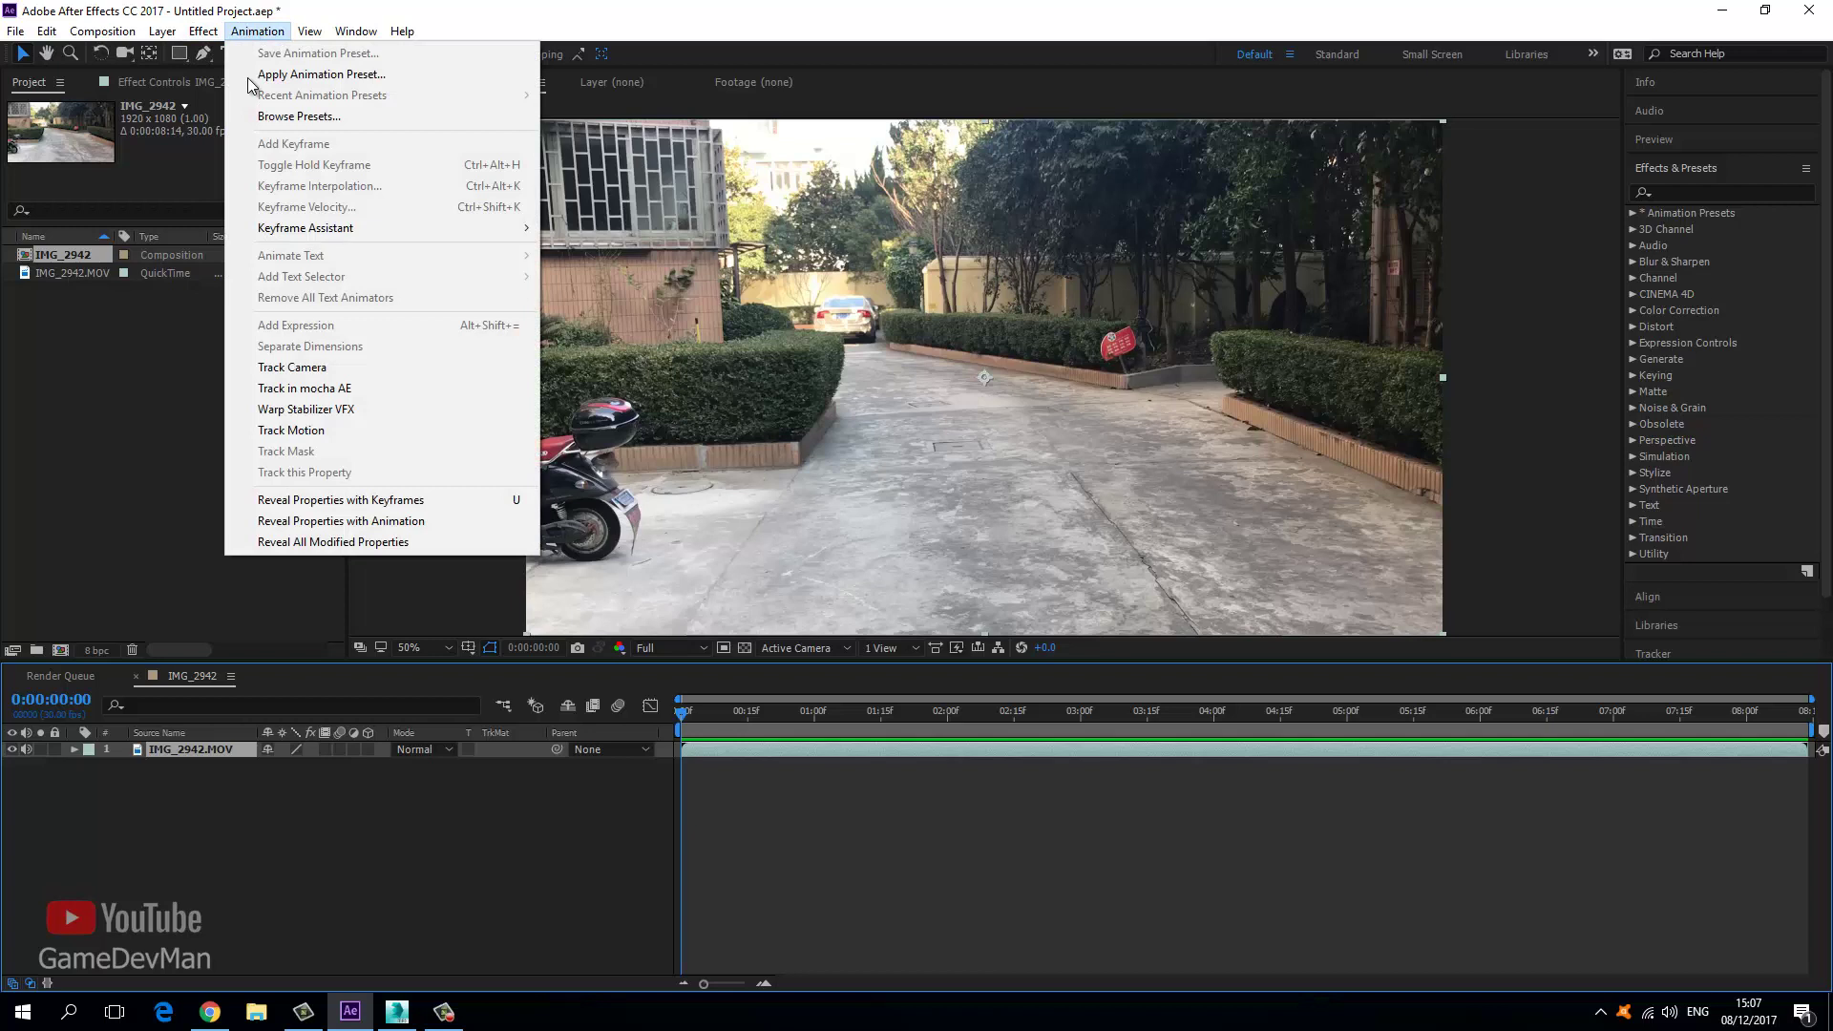
click(299, 368)
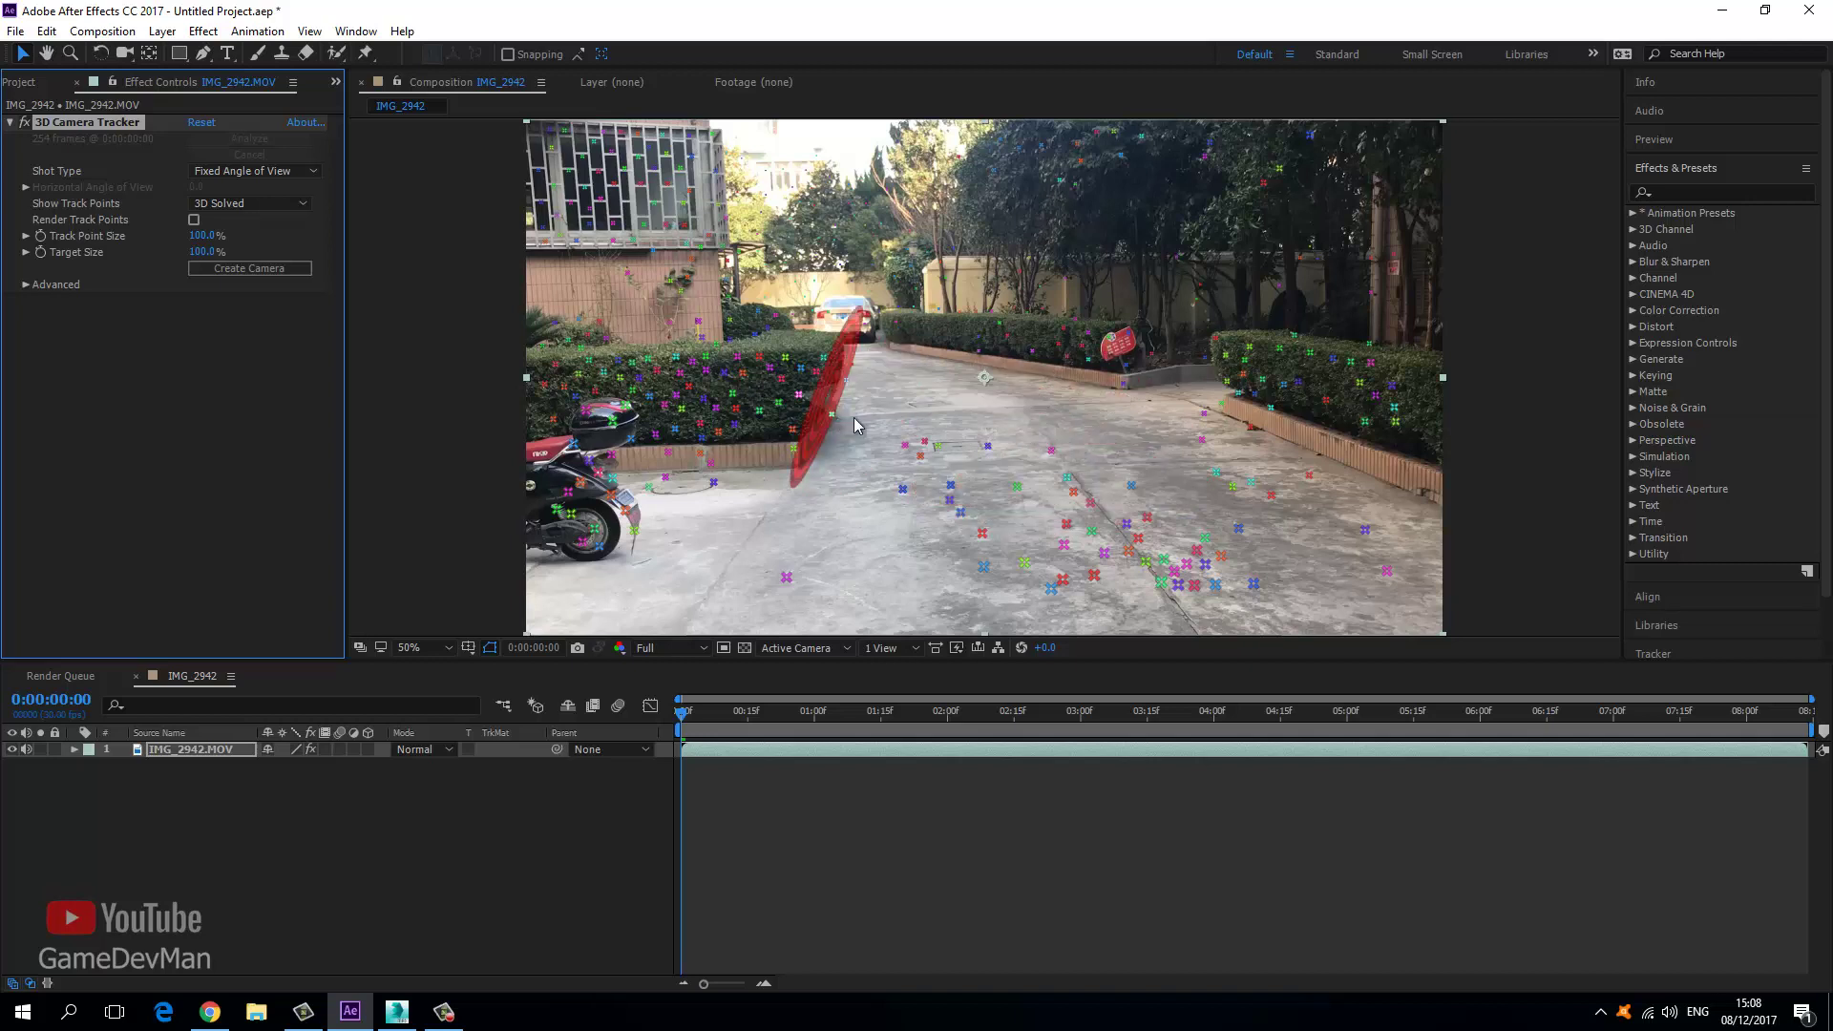
mouse_move(677, 718)
mouse_down()
mouse_move(1448, 718)
mouse_move(672, 722)
mouse_up()
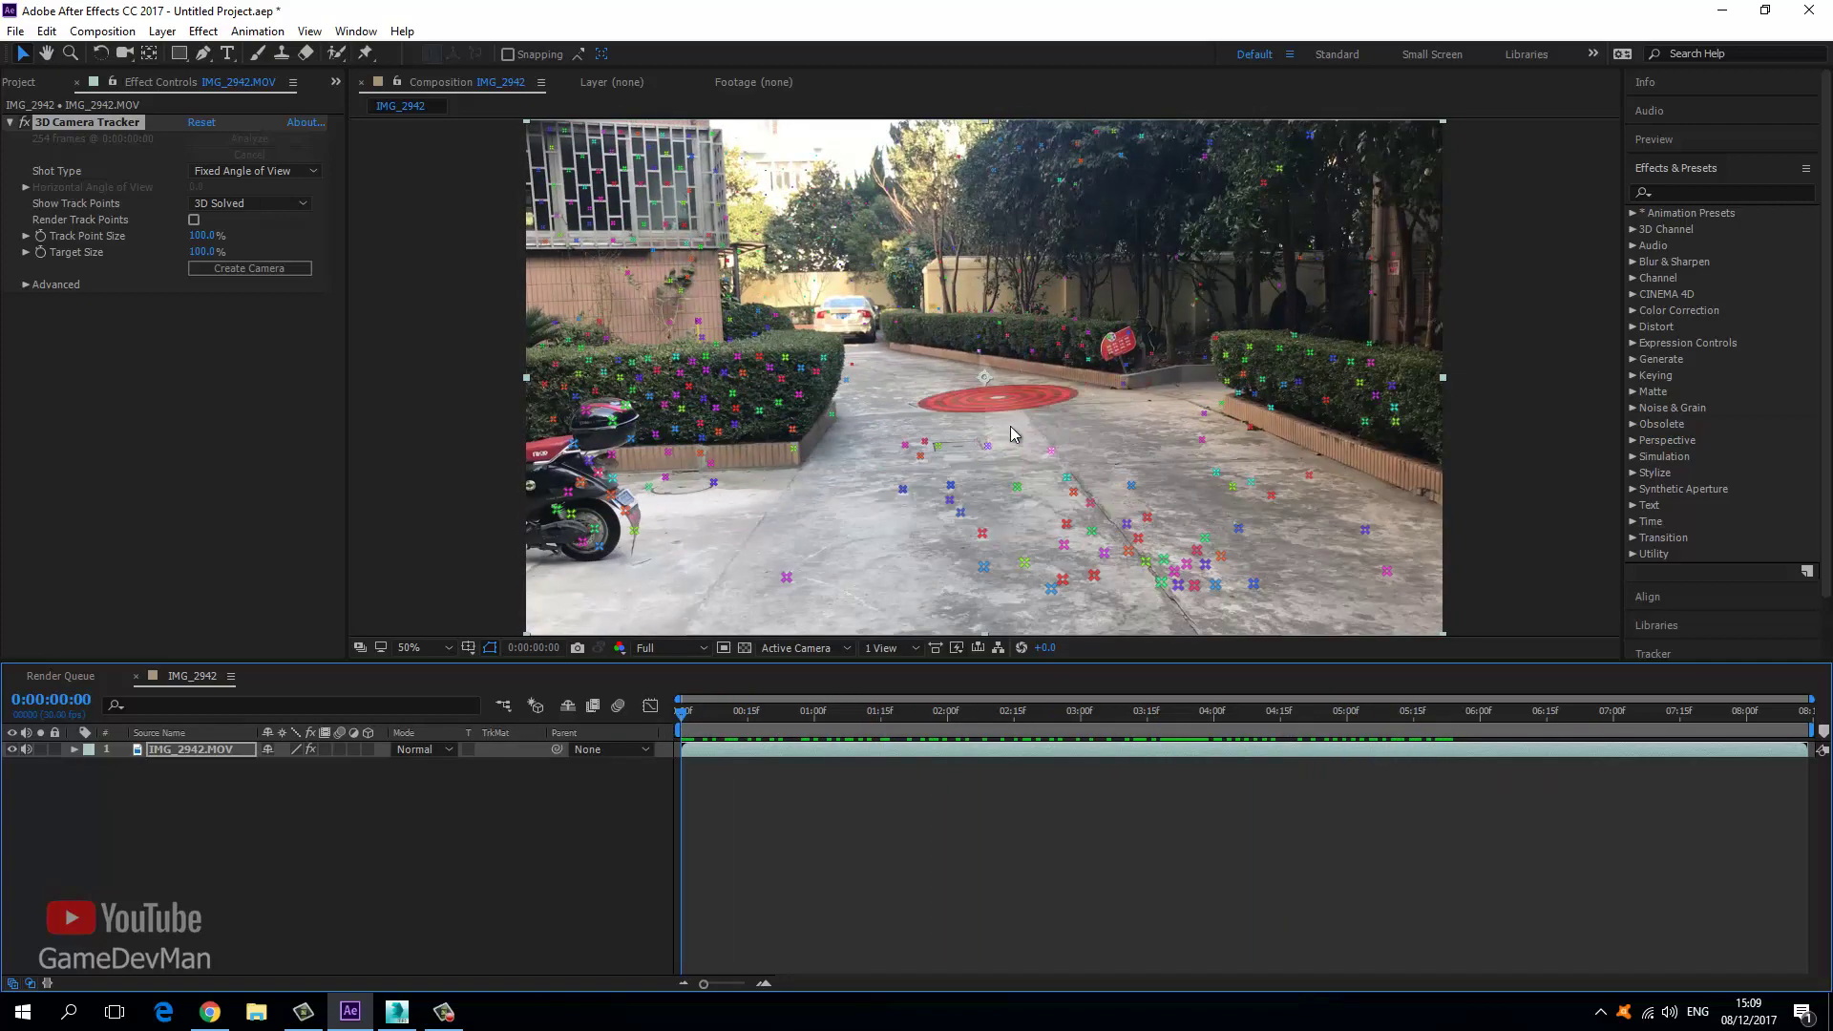
Select the group of track points on the driveway's ground and create a null and camera from them.
mouse_move(992, 429)
mouse_down()
mouse_move(862, 437)
mouse_move(860, 490)
mouse_move(818, 538)
mouse_move(741, 574)
mouse_move(817, 624)
mouse_move(1220, 636)
mouse_move(1350, 591)
mouse_move(1406, 595)
mouse_move(1425, 569)
mouse_move(1369, 505)
mouse_move(1218, 431)
mouse_move(1078, 403)
mouse_move(948, 419)
mouse_move(988, 429)
mouse_up()
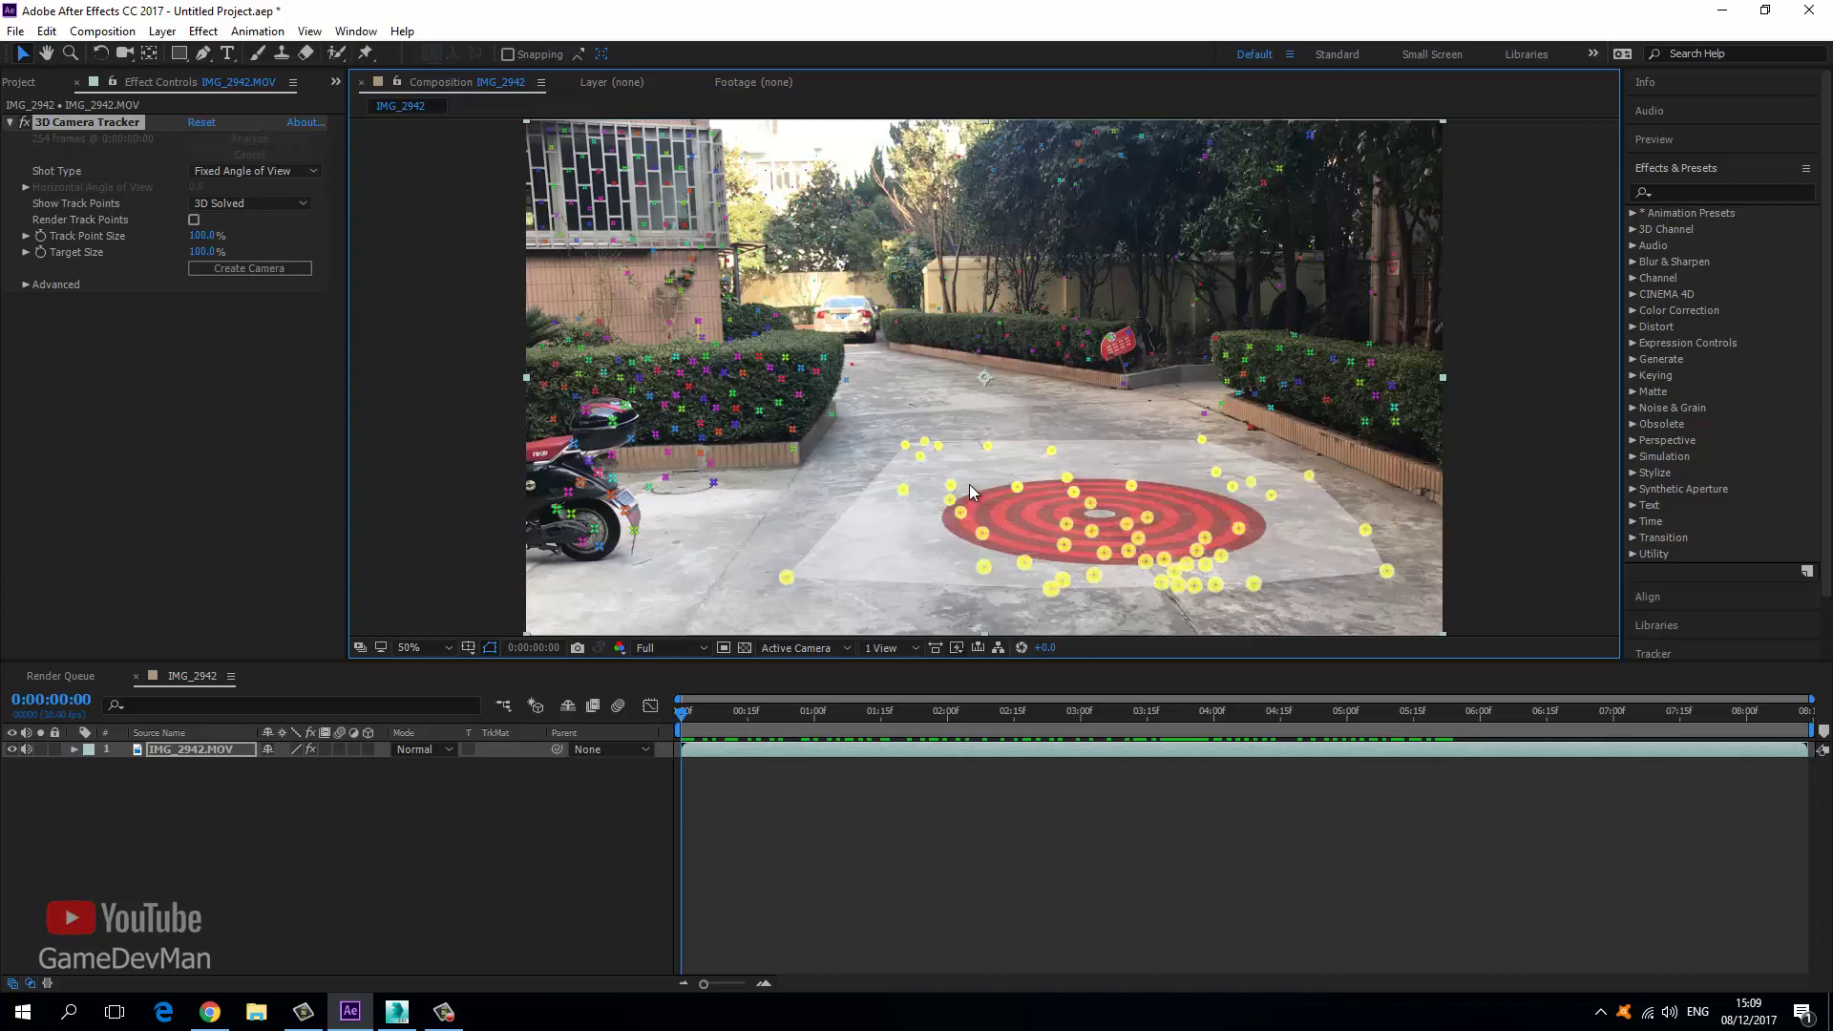
right_click(1071, 493)
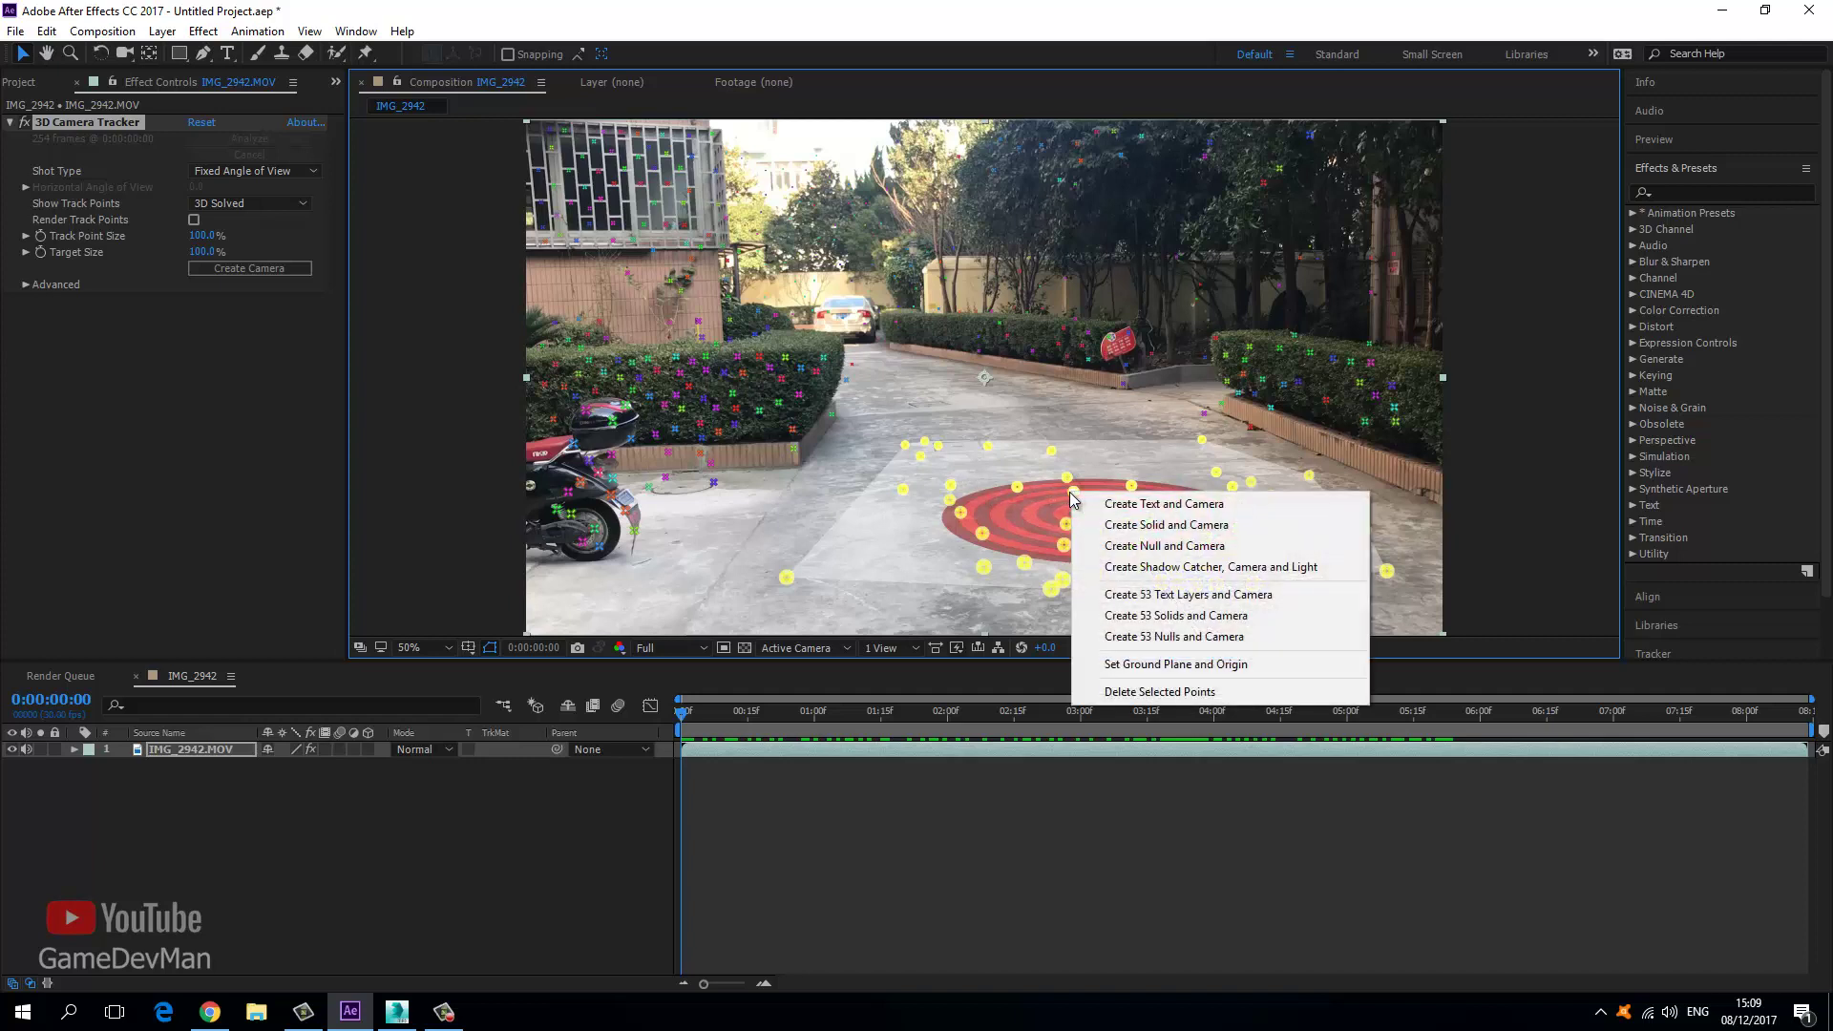
click(1113, 556)
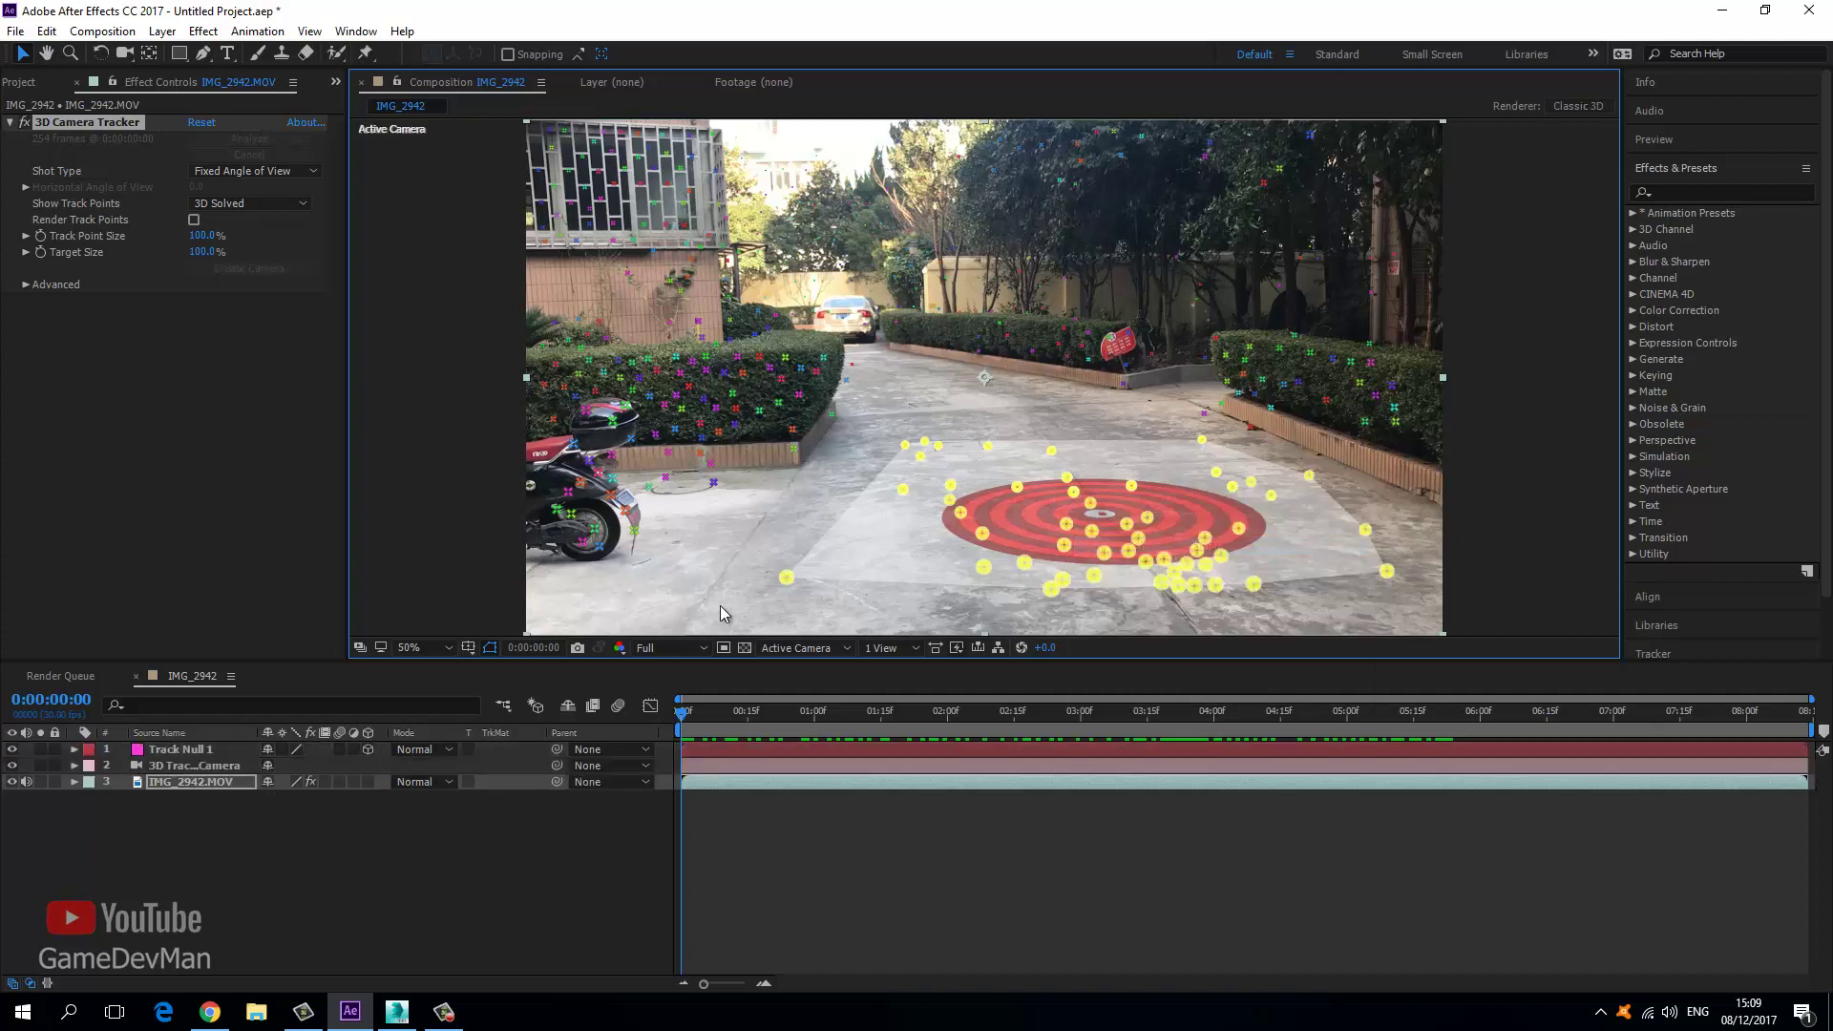
Select the 3D Tracker Camera and Track Null 1 layers, launch the AE3D_Export.jsx script and review its options.
click(196, 763)
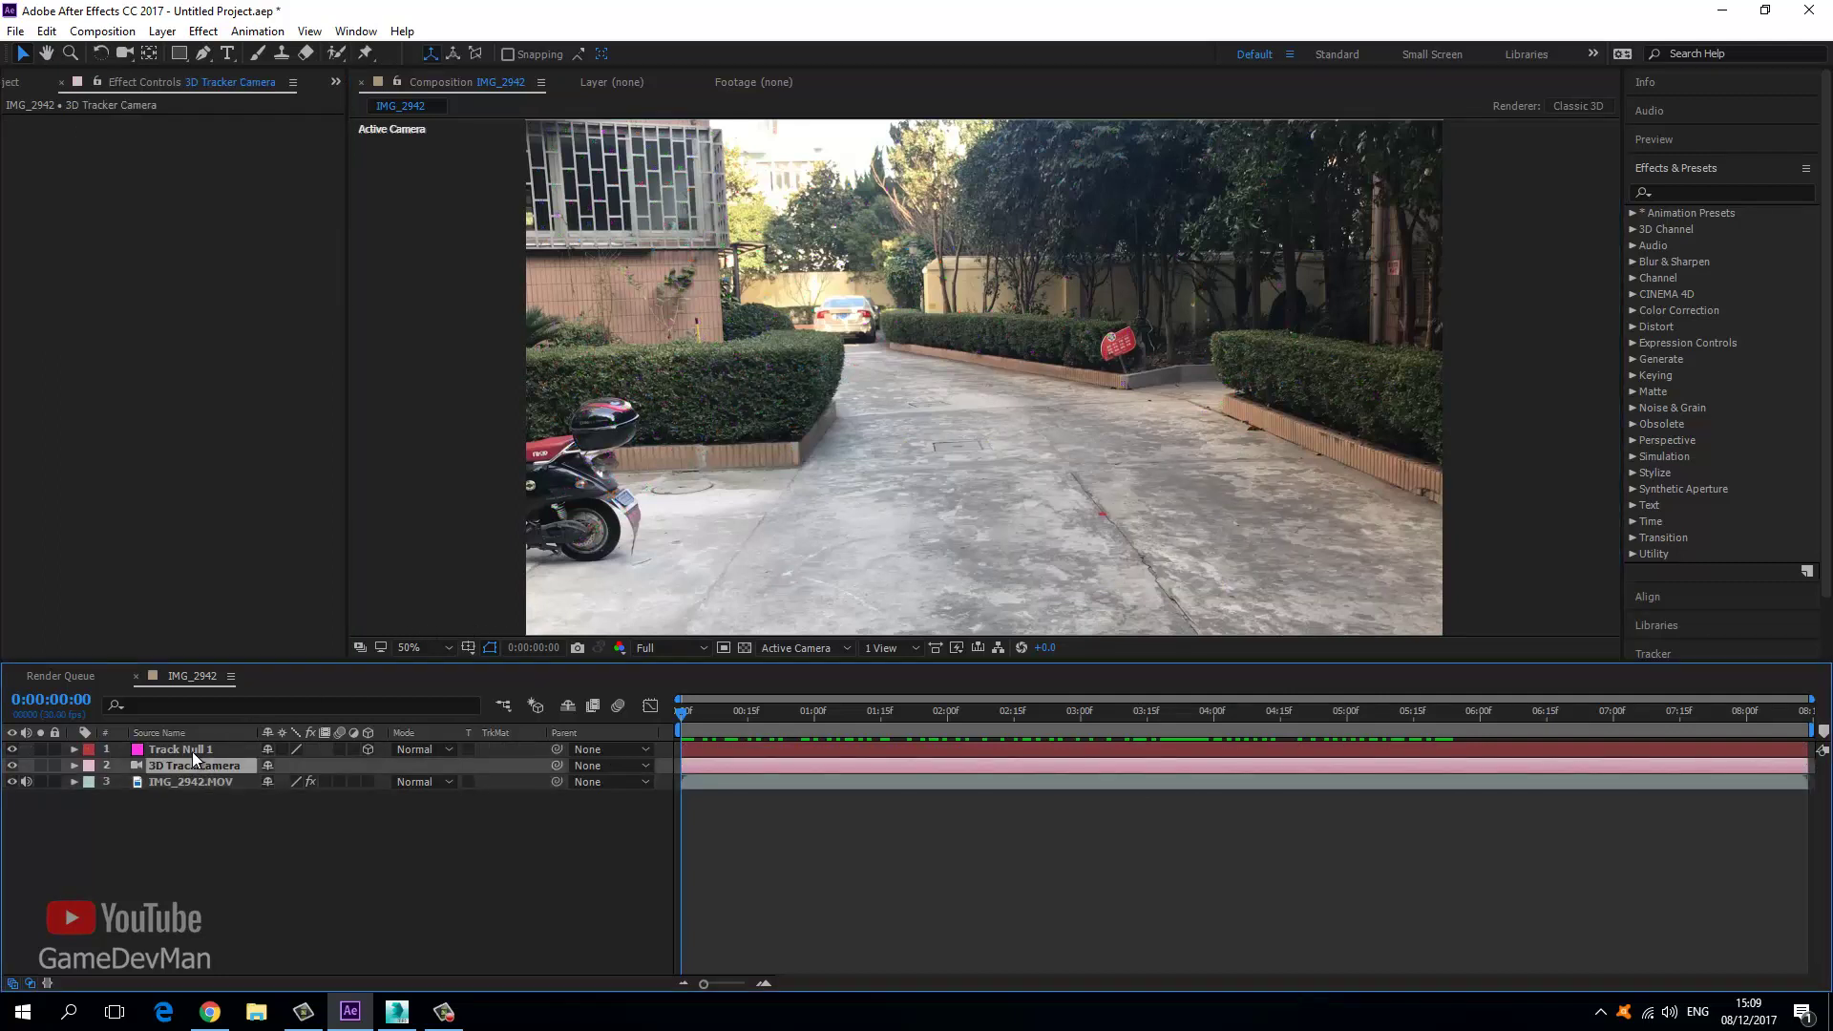
shift+click(195, 756)
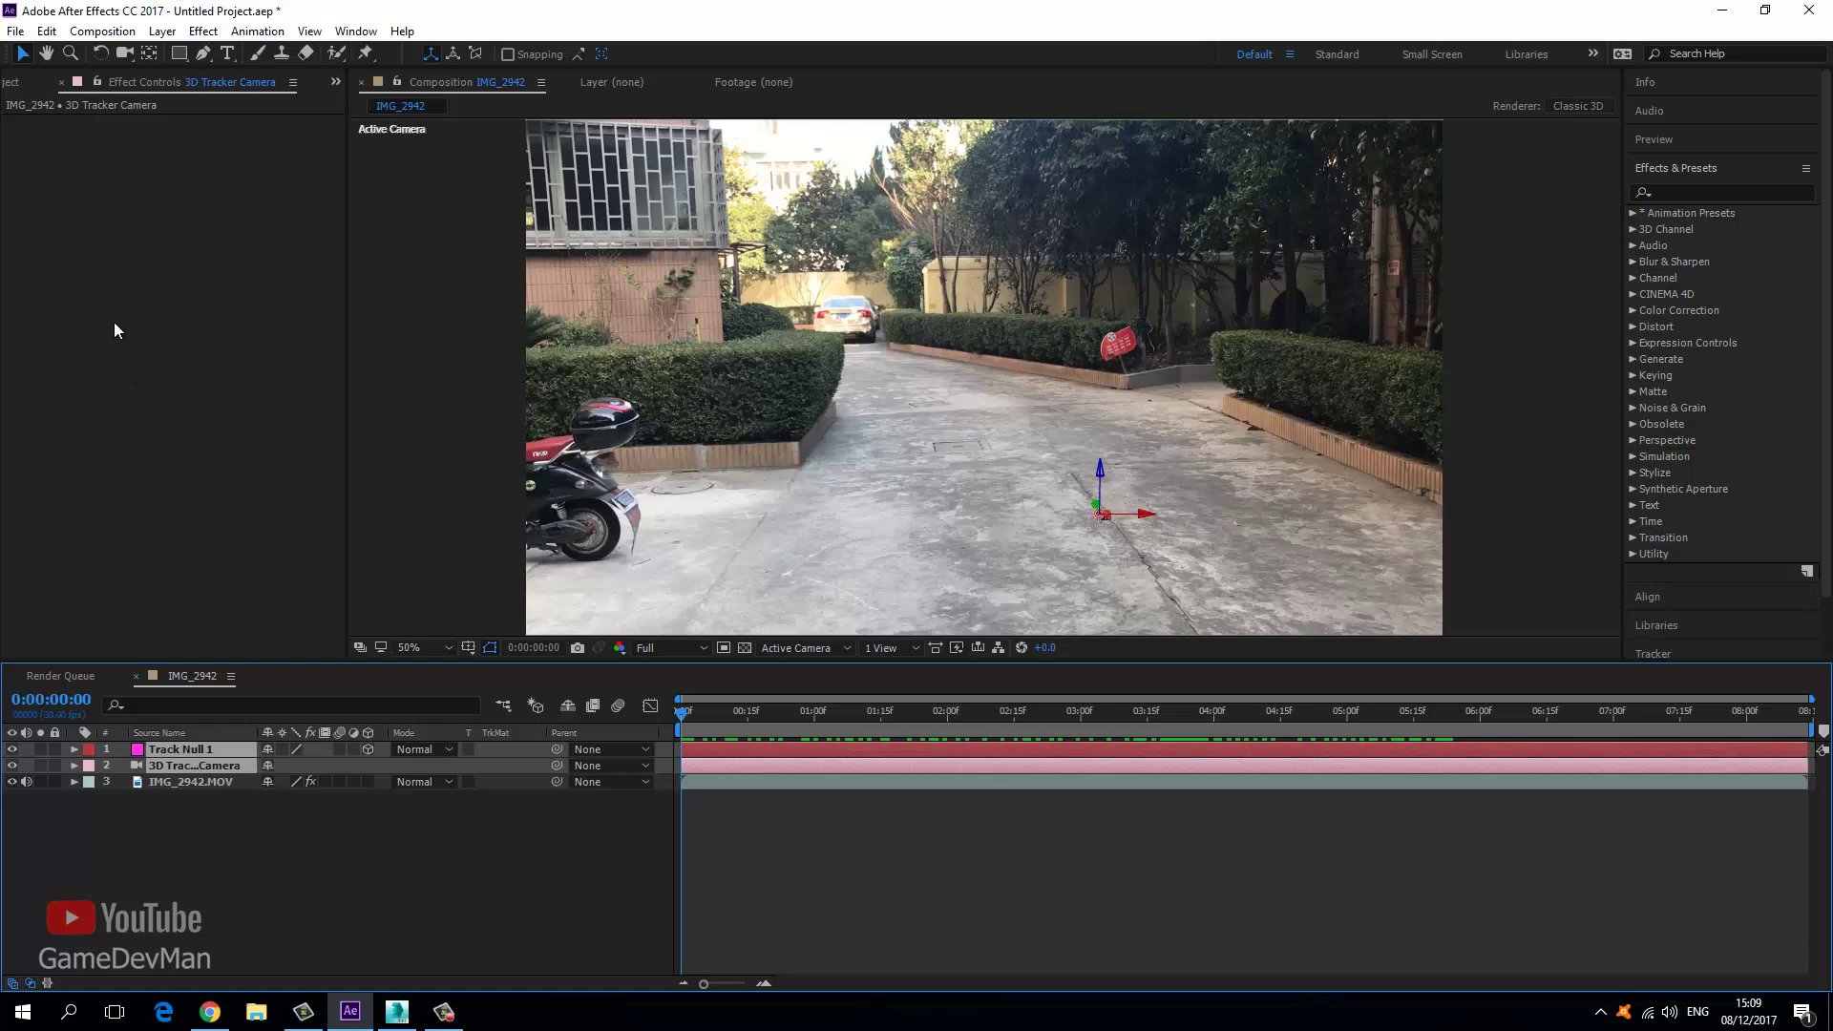
click(16, 30)
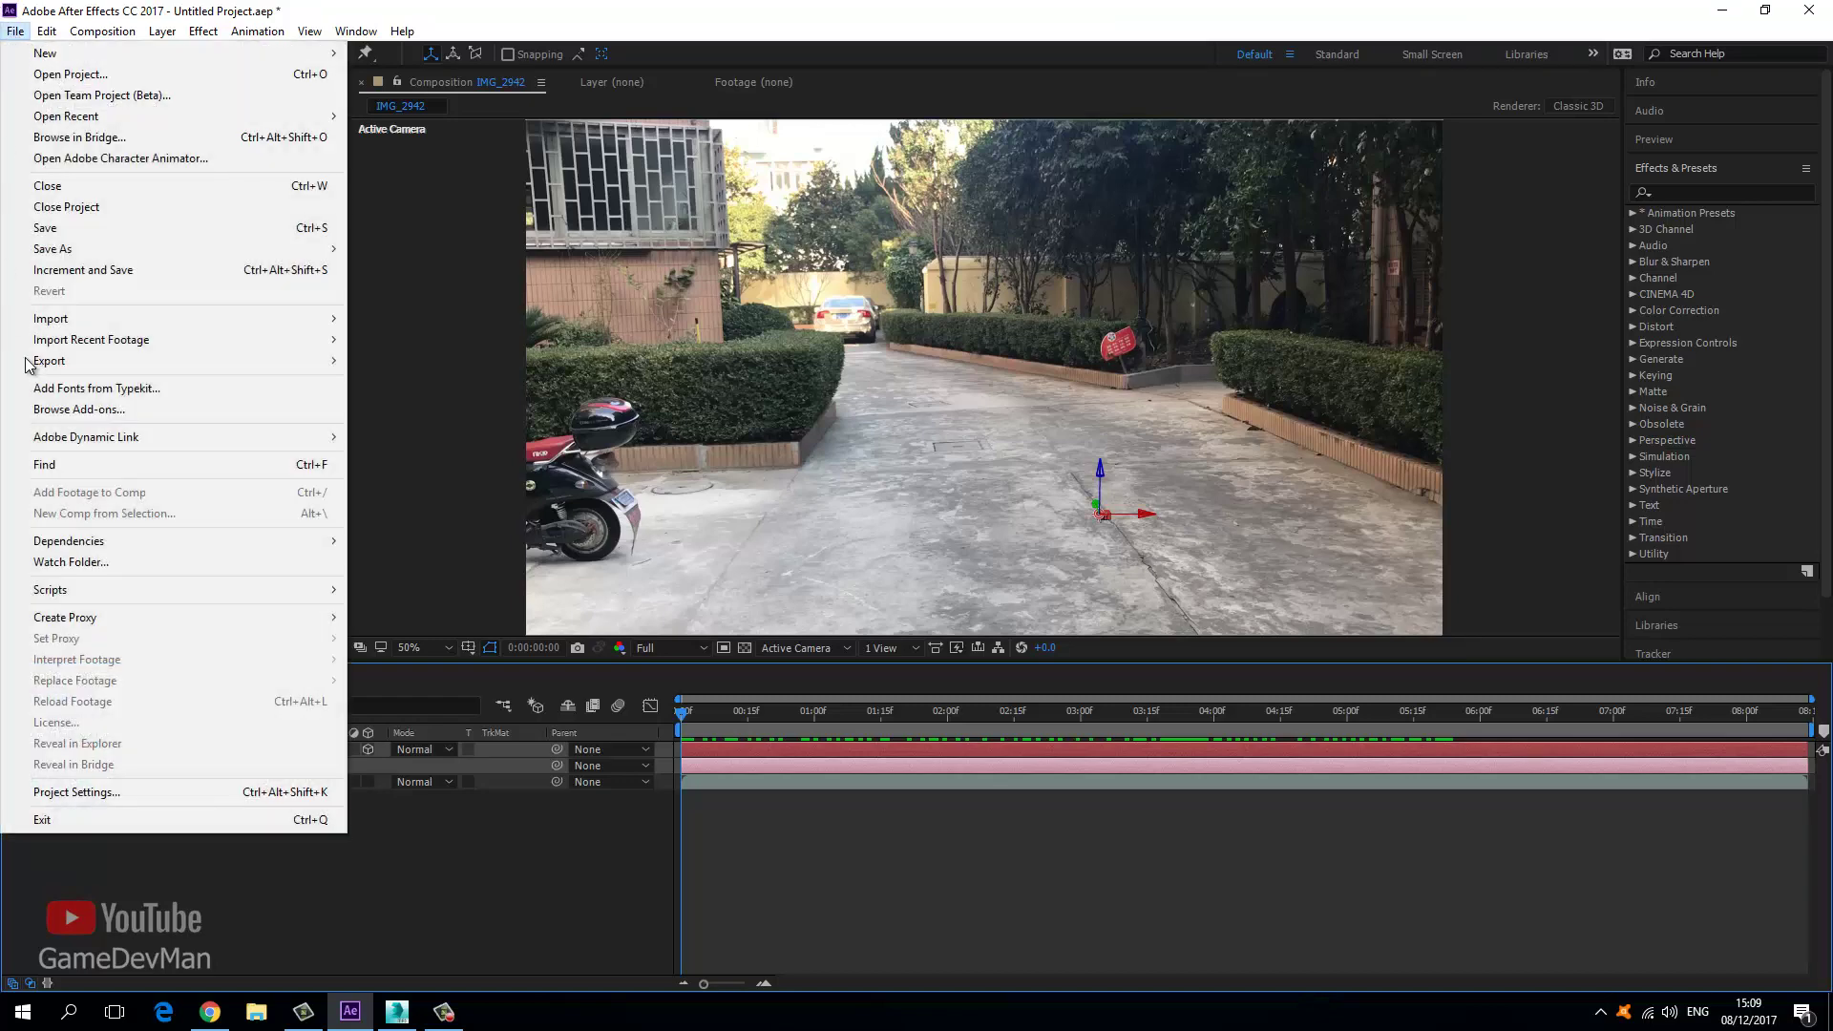
mouse_move(122, 589)
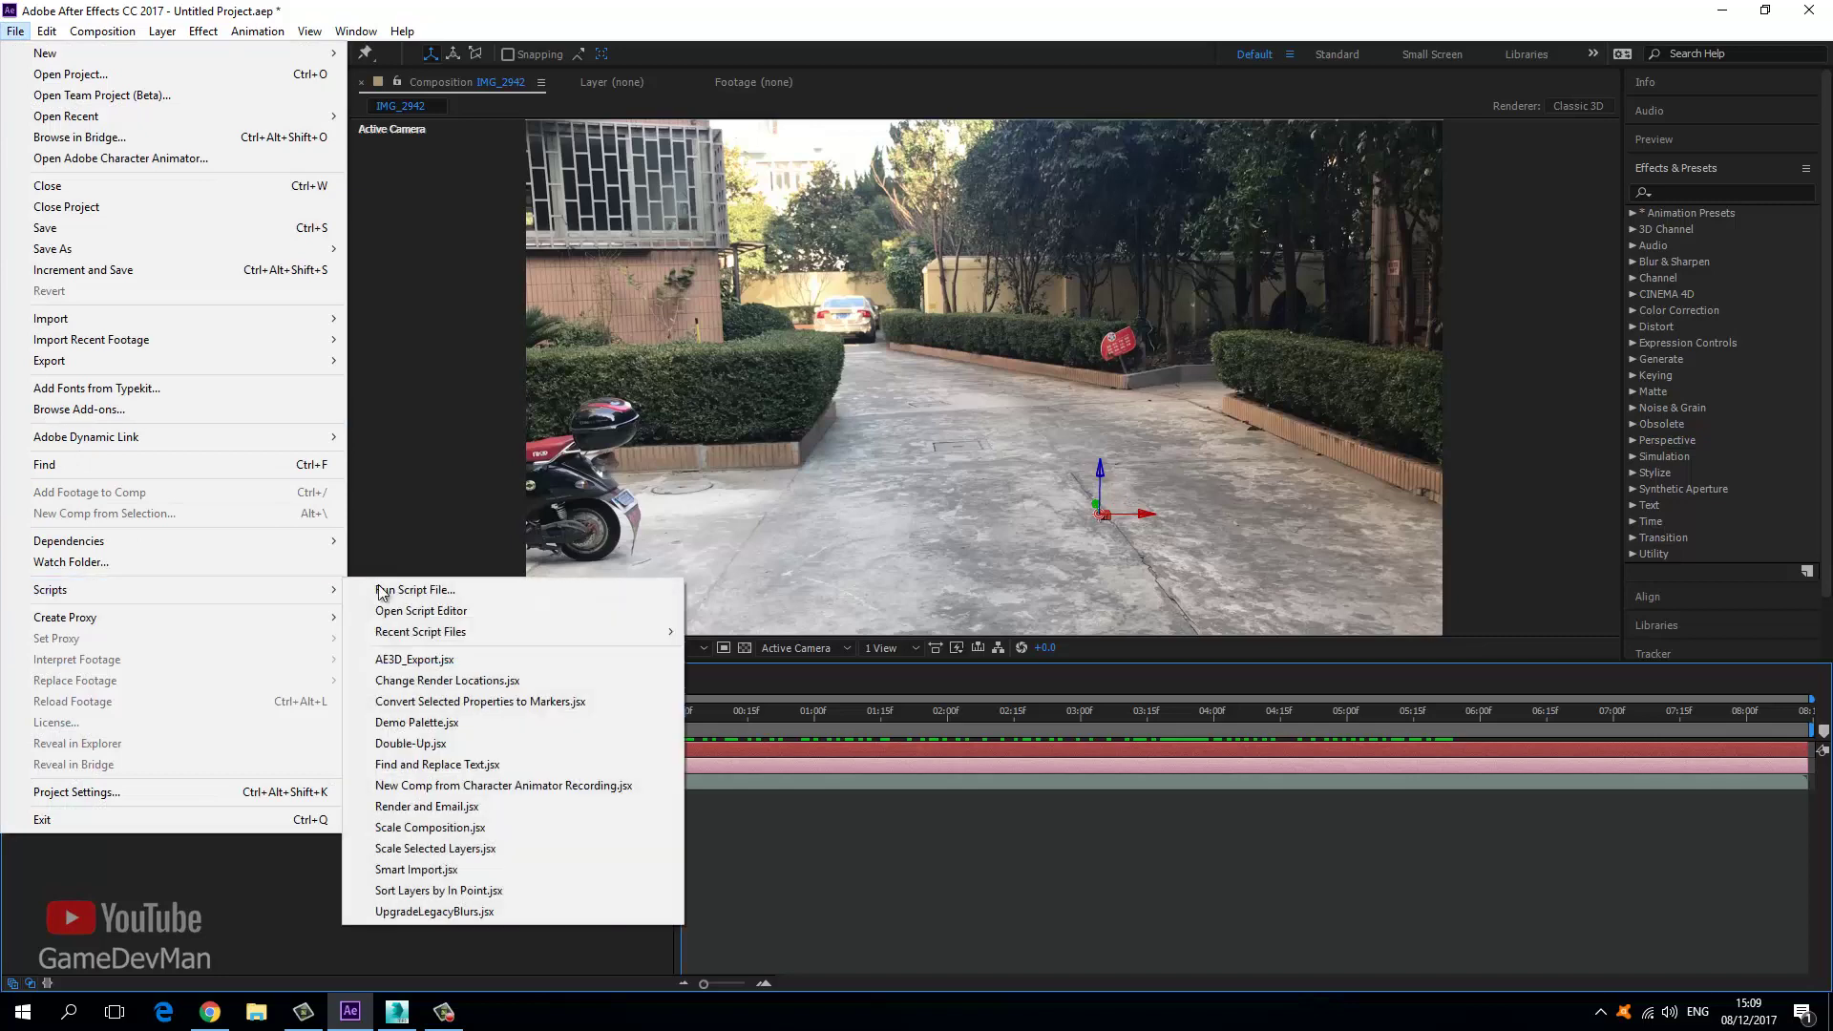
click(388, 660)
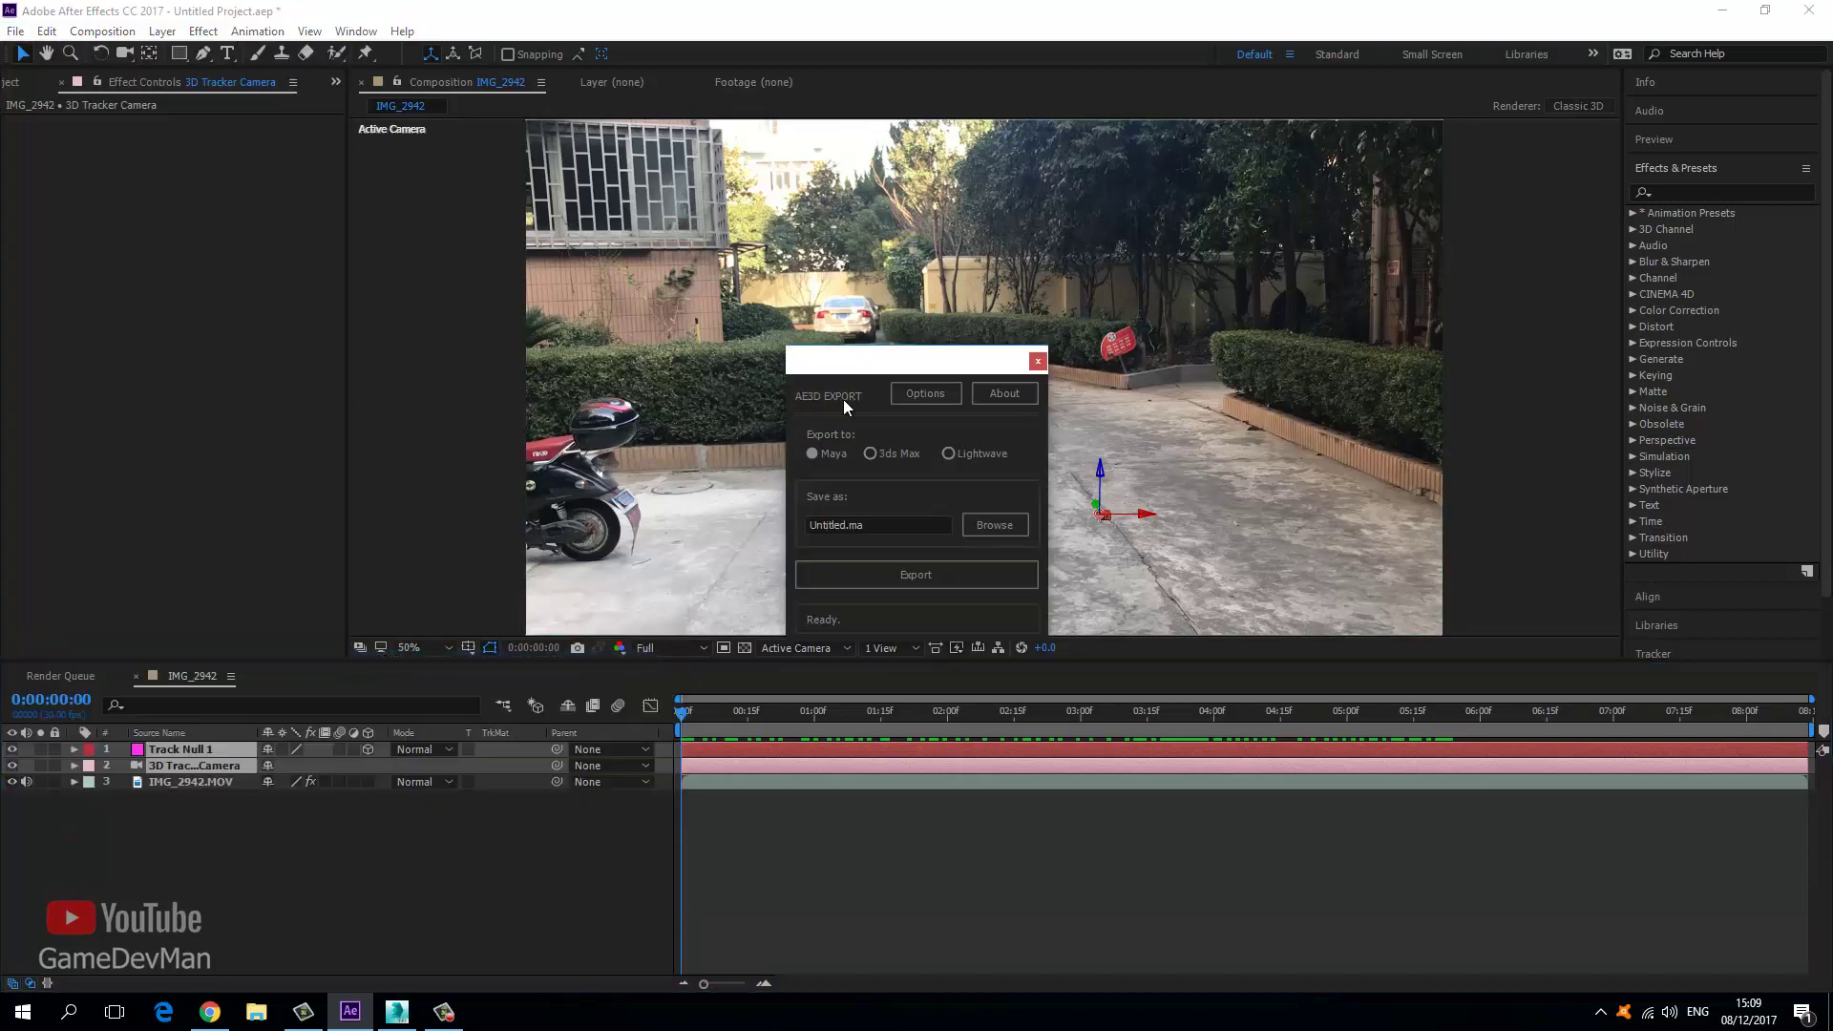
click(931, 397)
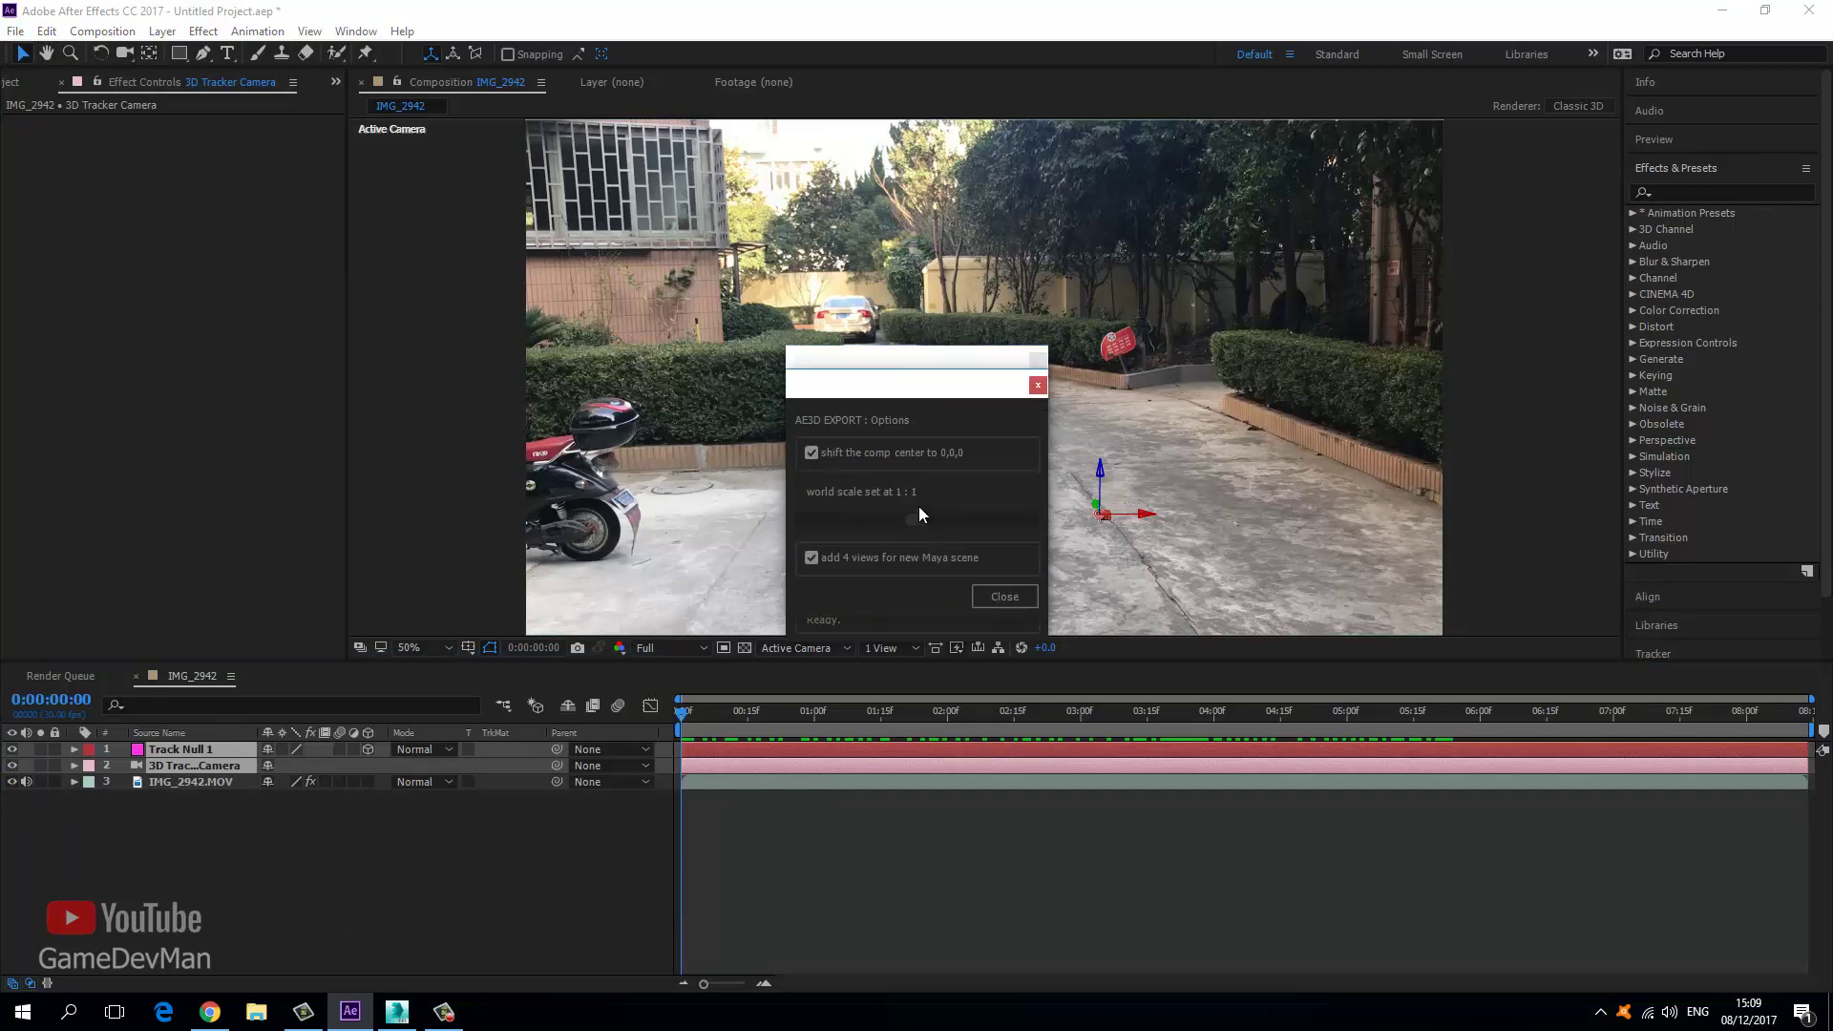
click(1005, 594)
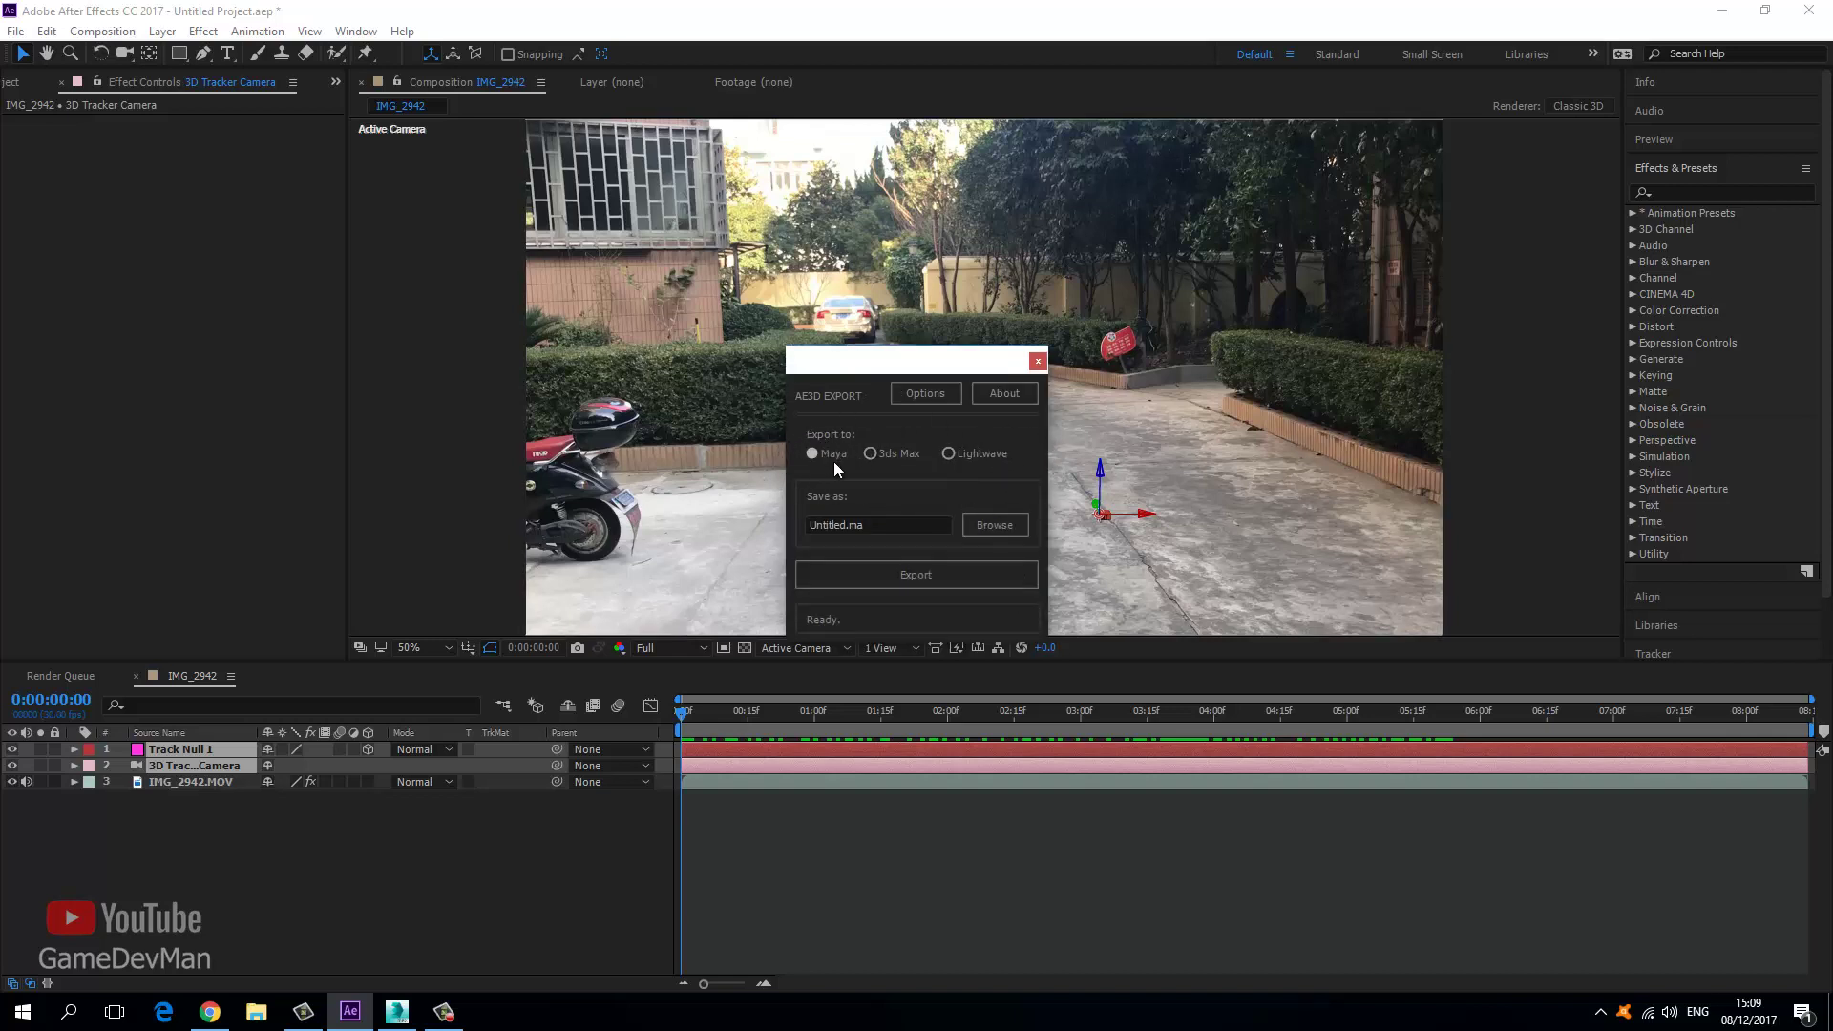
Export the selected layers for 3ds Max under the file name Camera_Track and look at the script's About page.
click(870, 454)
drag(907, 525, 676, 525)
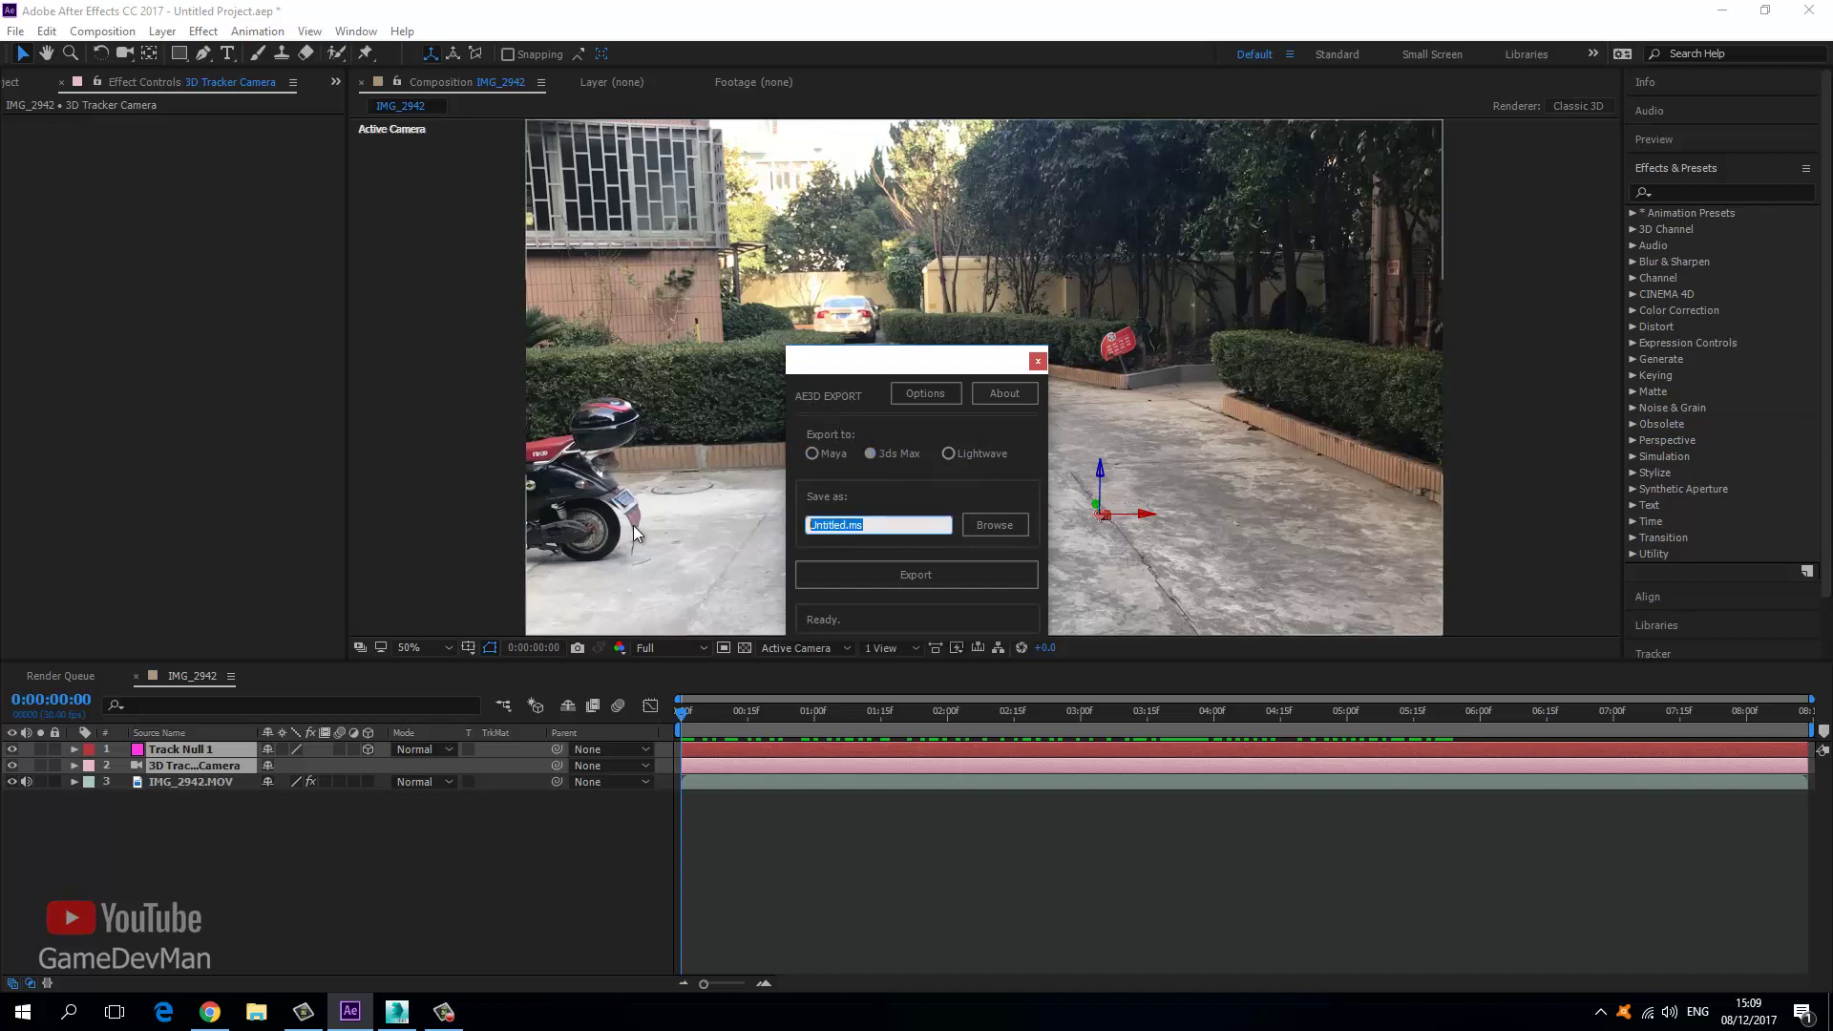
text(Camera_Track)
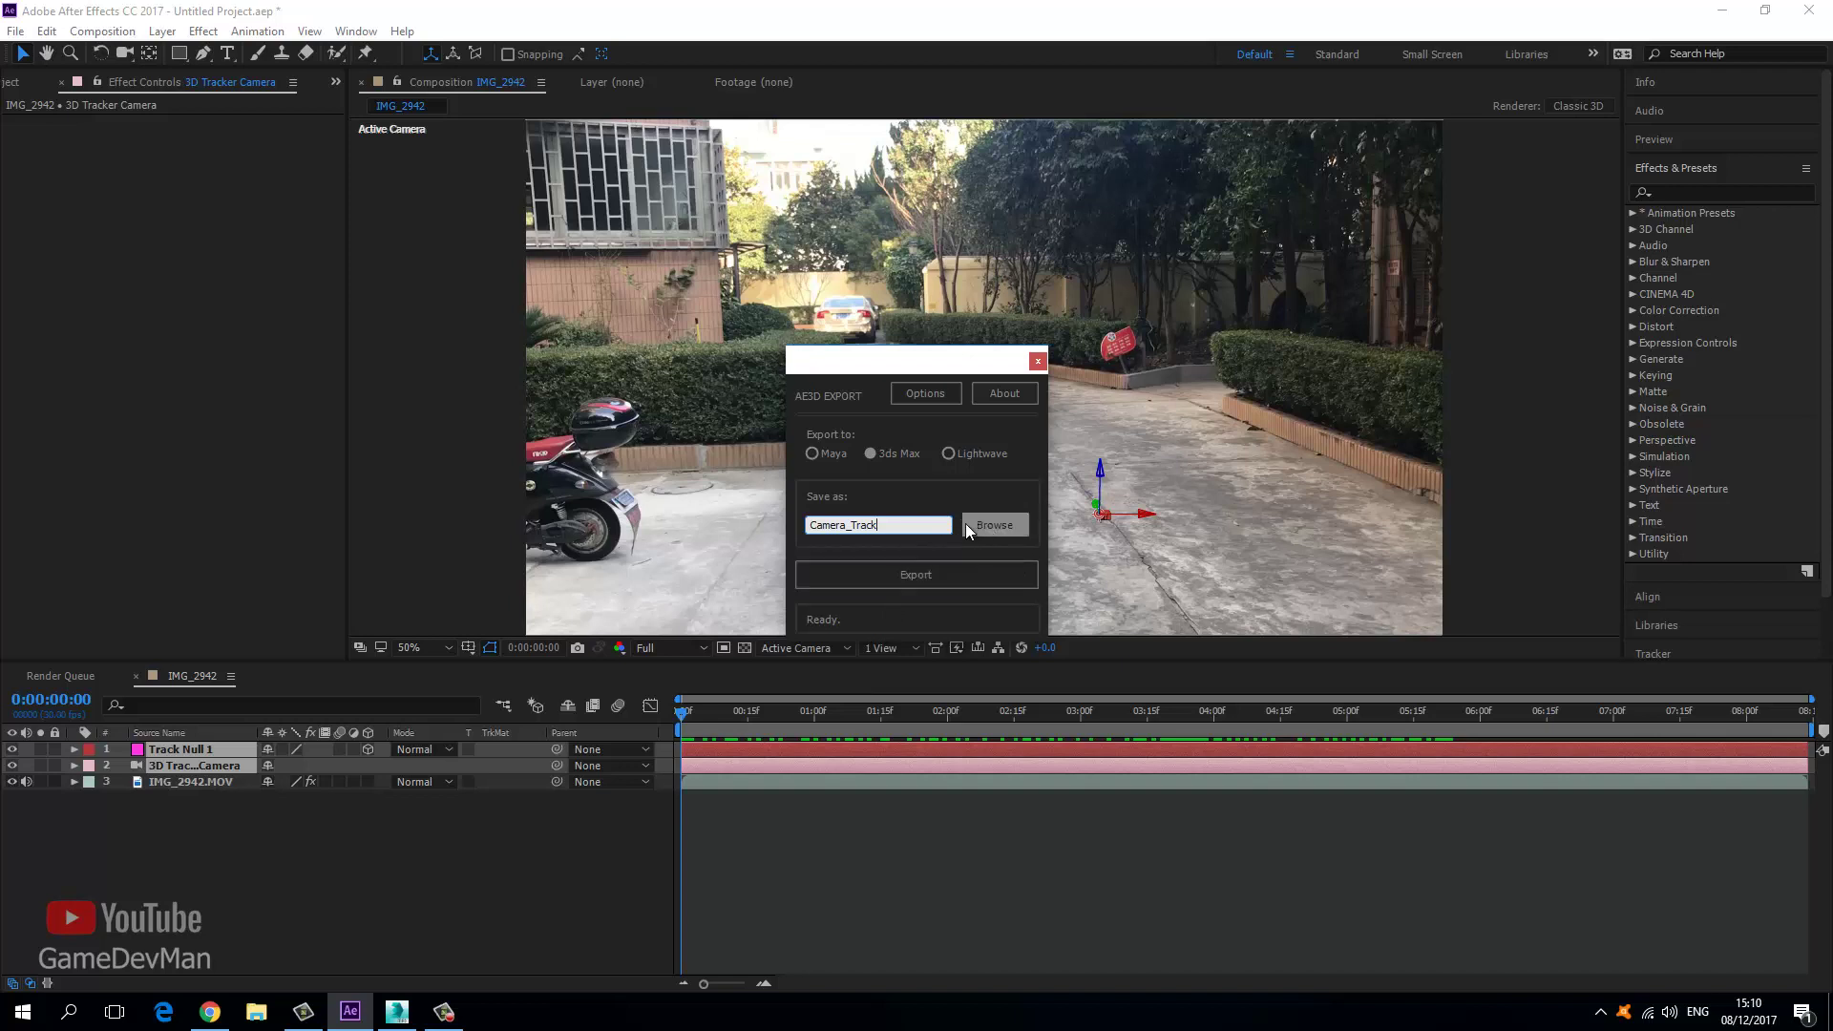
click(888, 578)
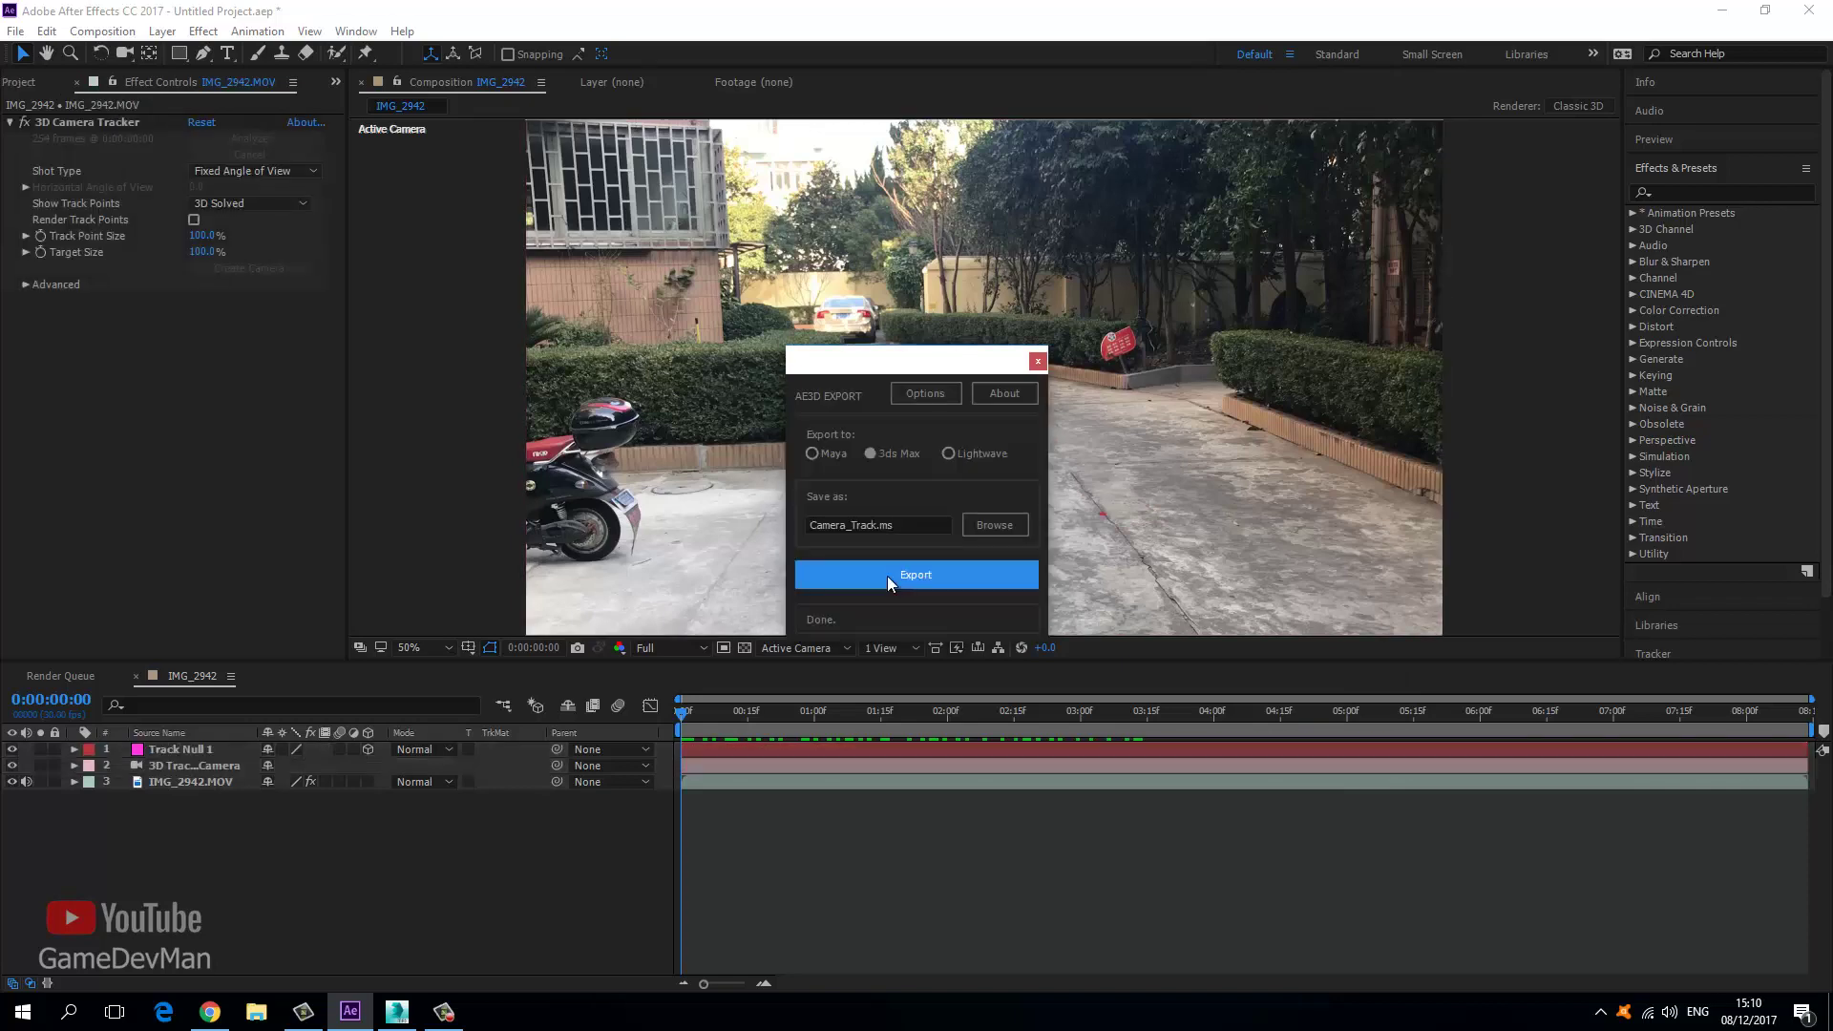
click(1014, 392)
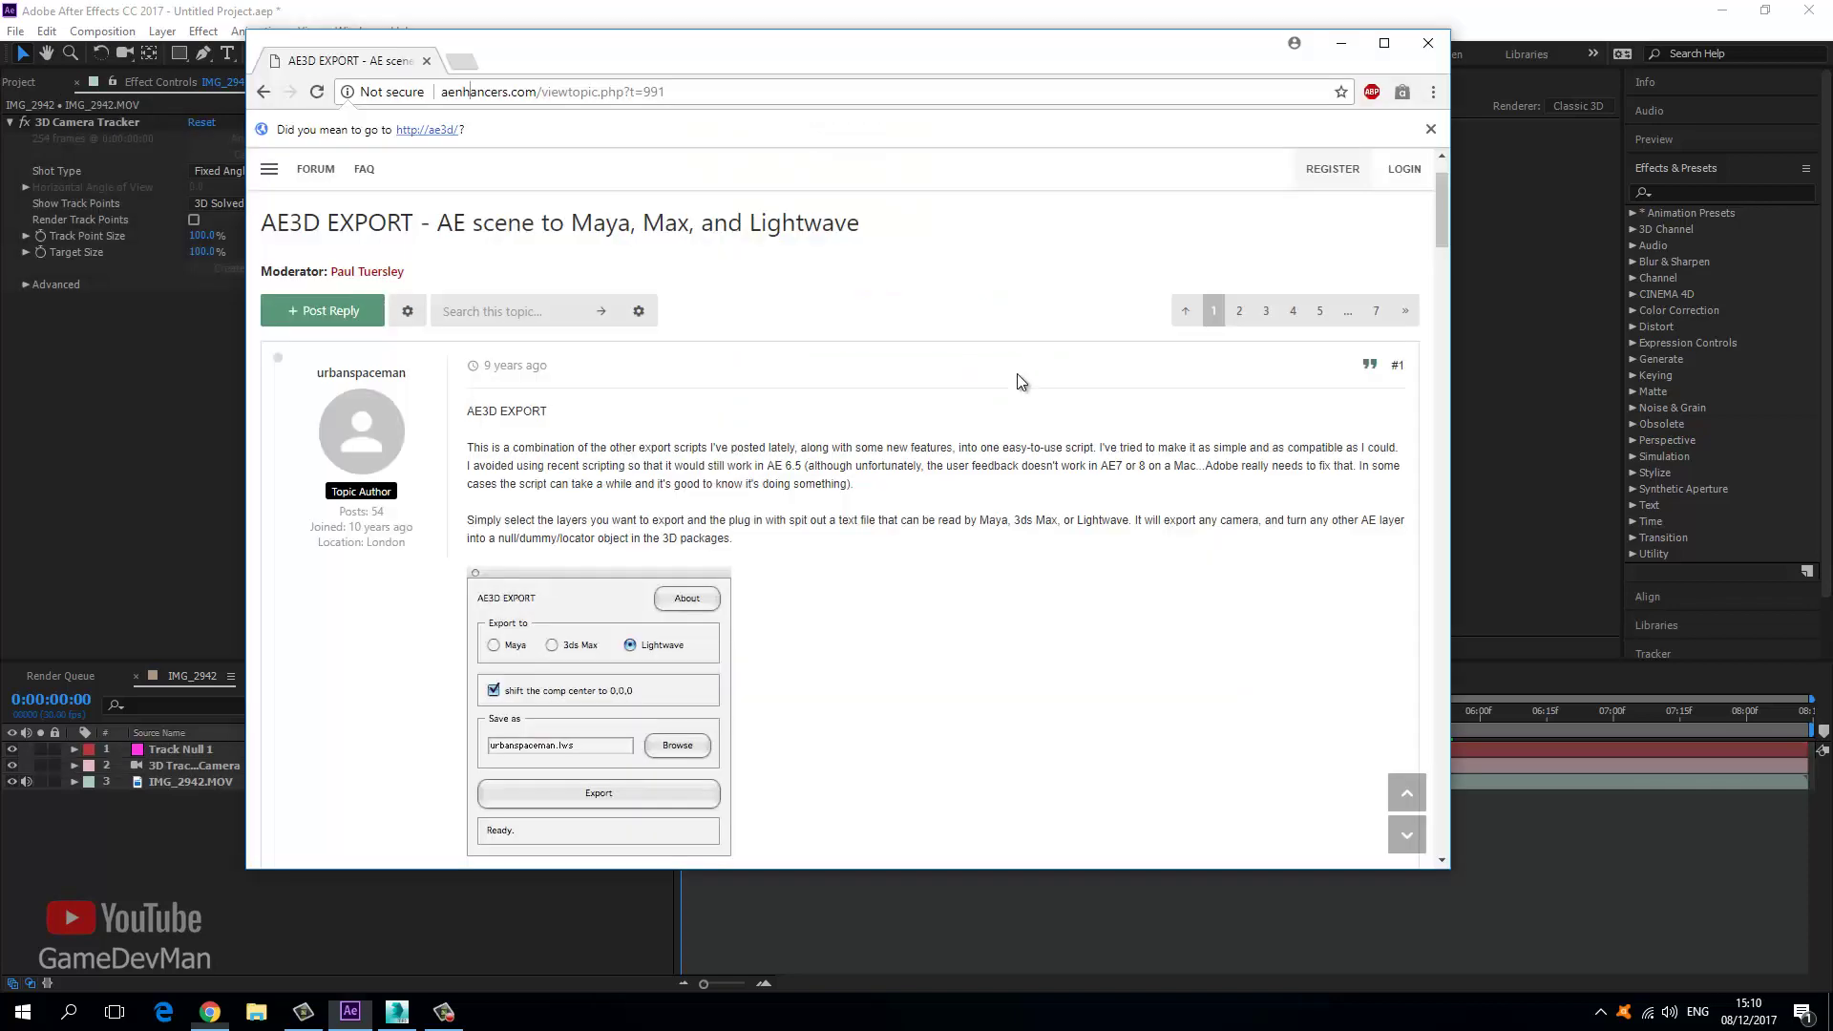
click(1207, 7)
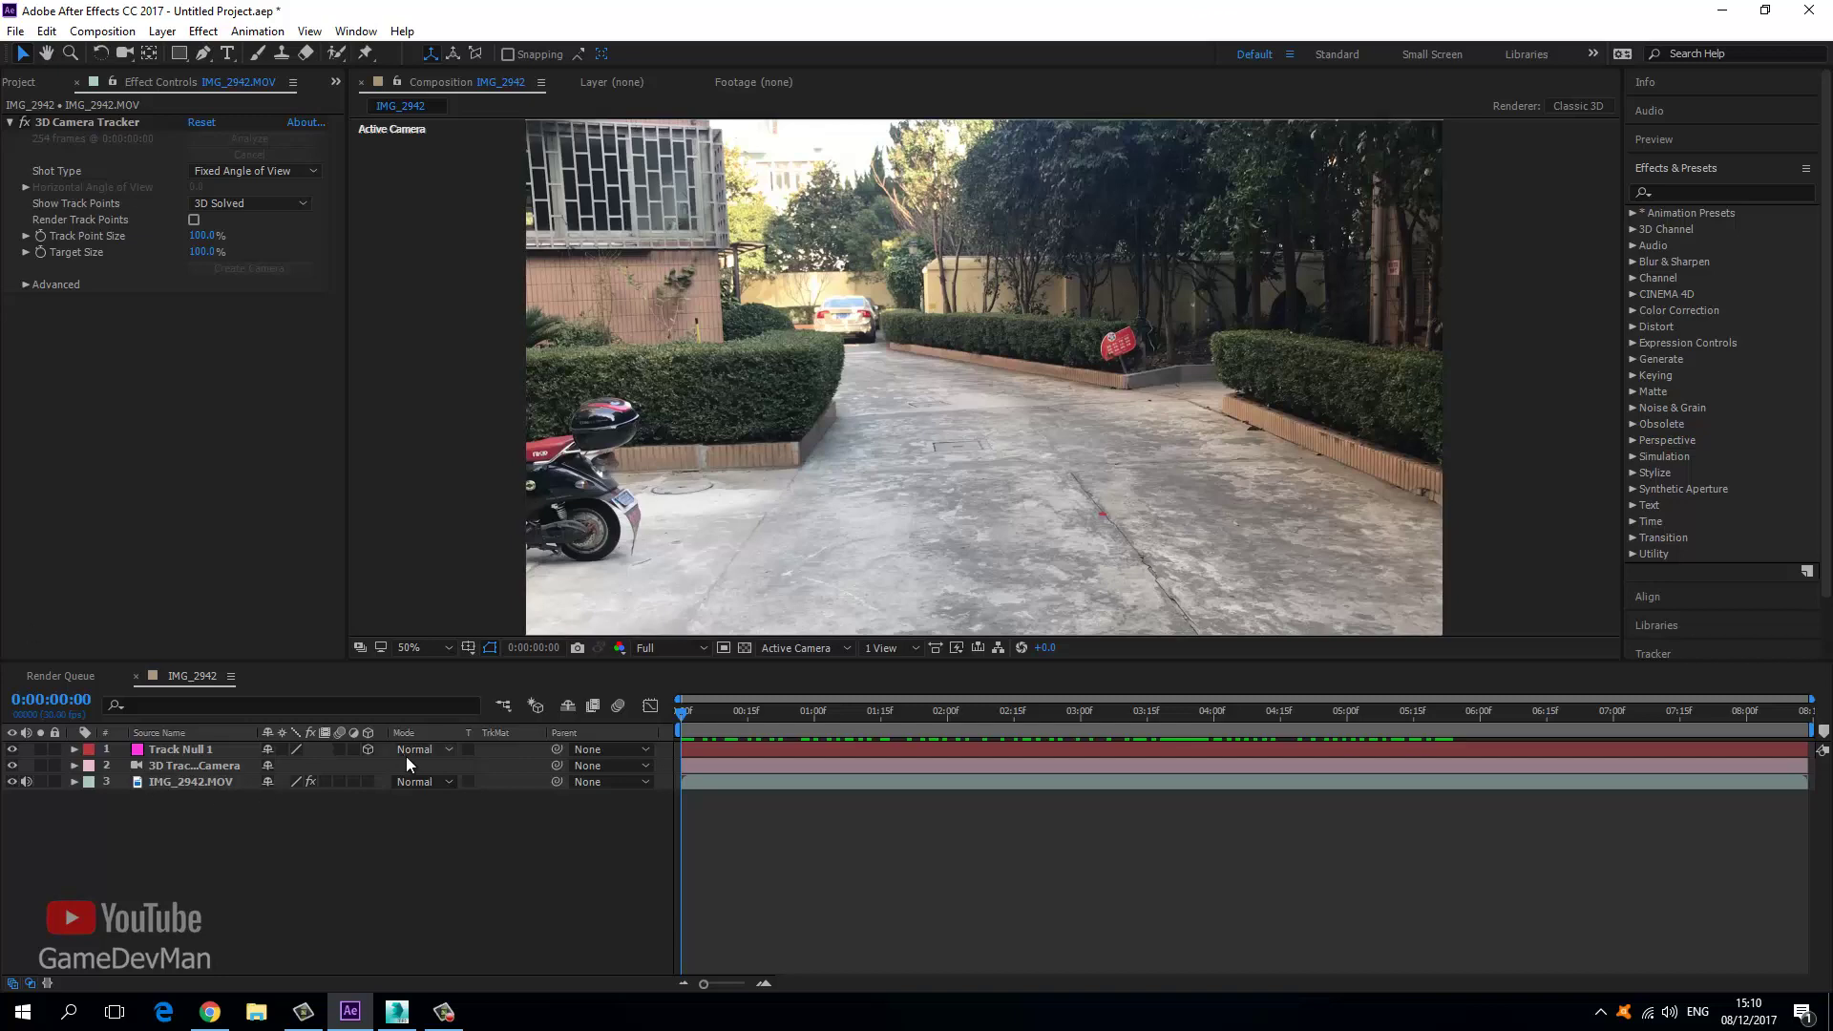
Switch to 3ds Max and run the Camera_Track.ms script from the Desktop to import the tracked camera and null.
click(397, 1011)
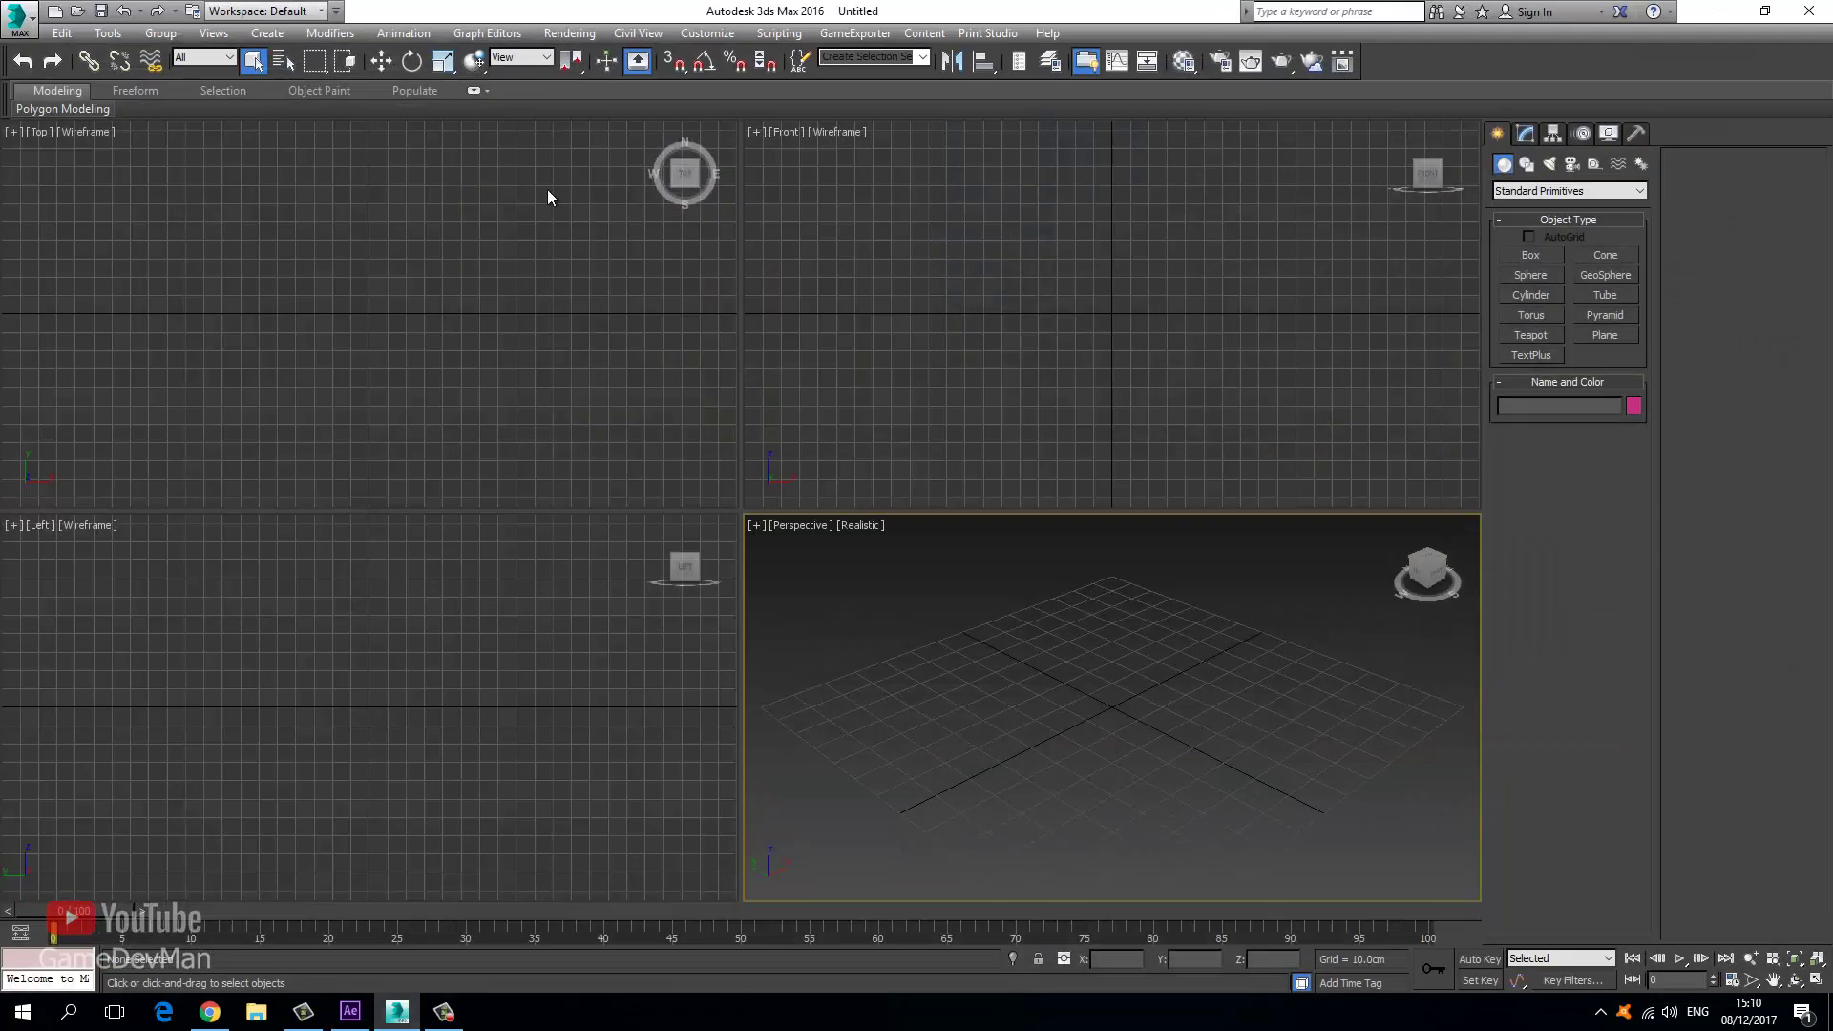
click(787, 35)
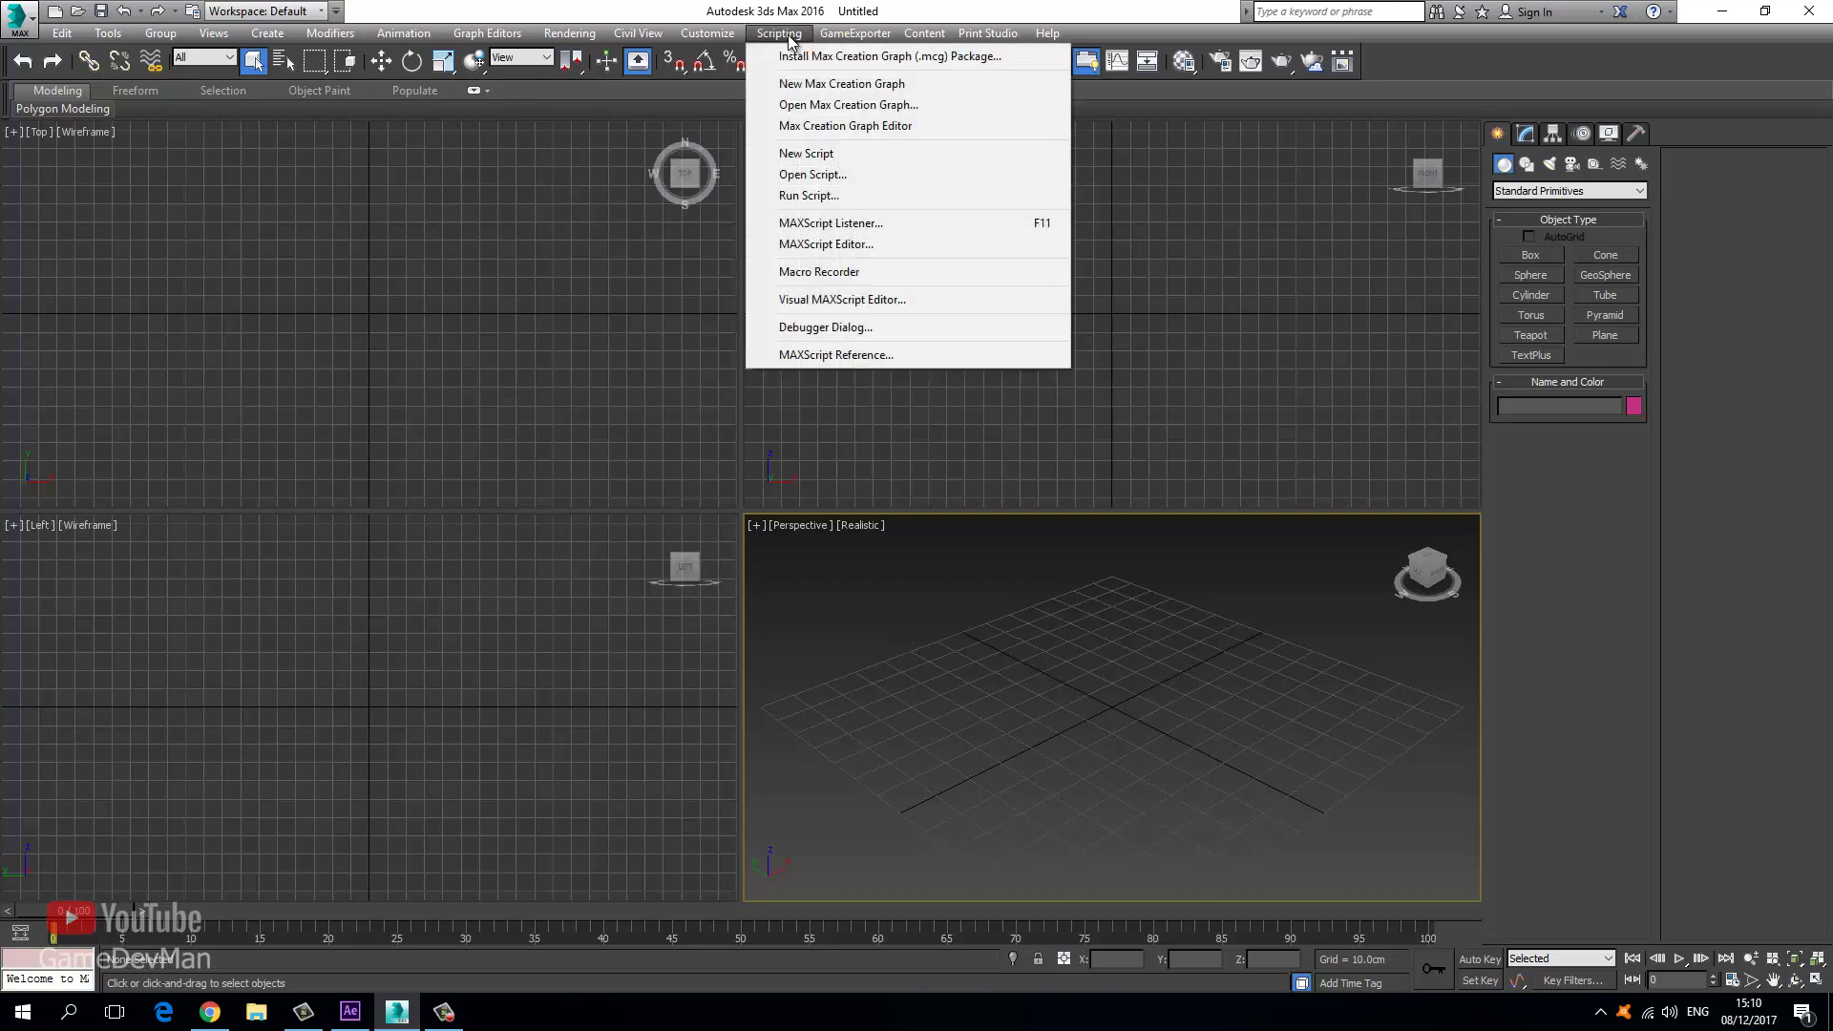
click(817, 195)
click(65, 155)
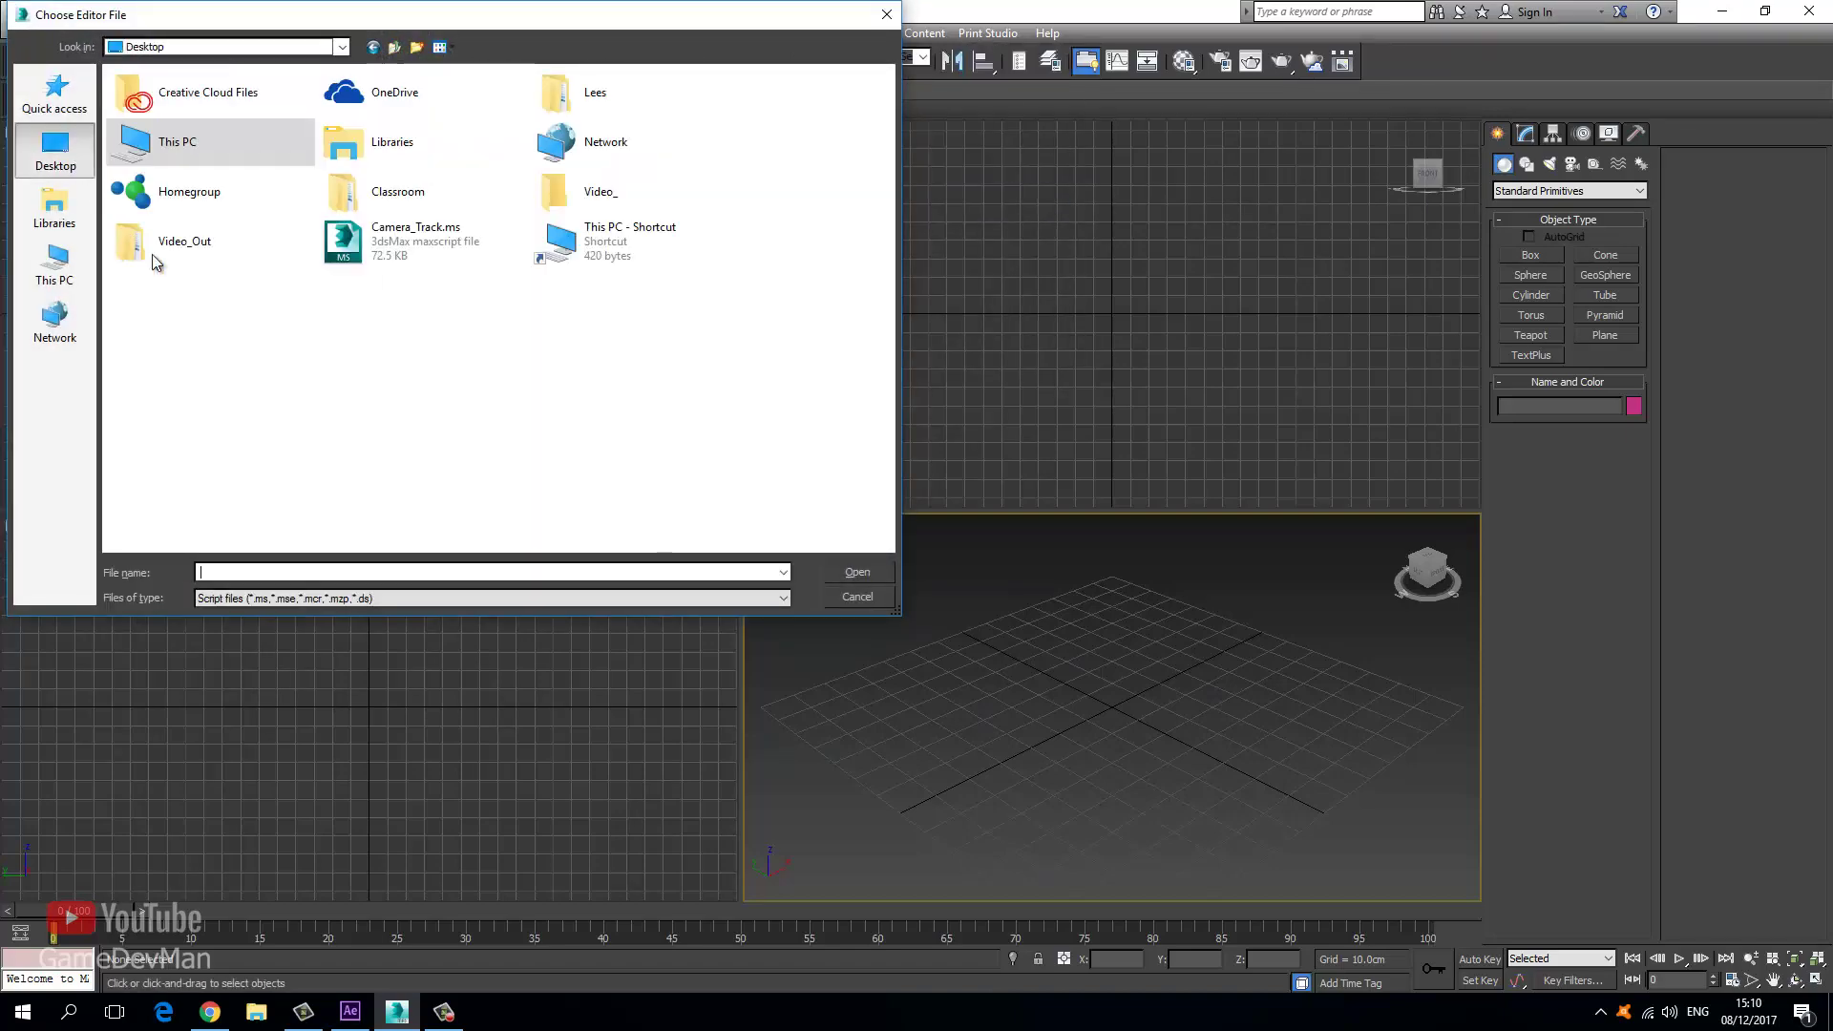
click(415, 239)
click(858, 574)
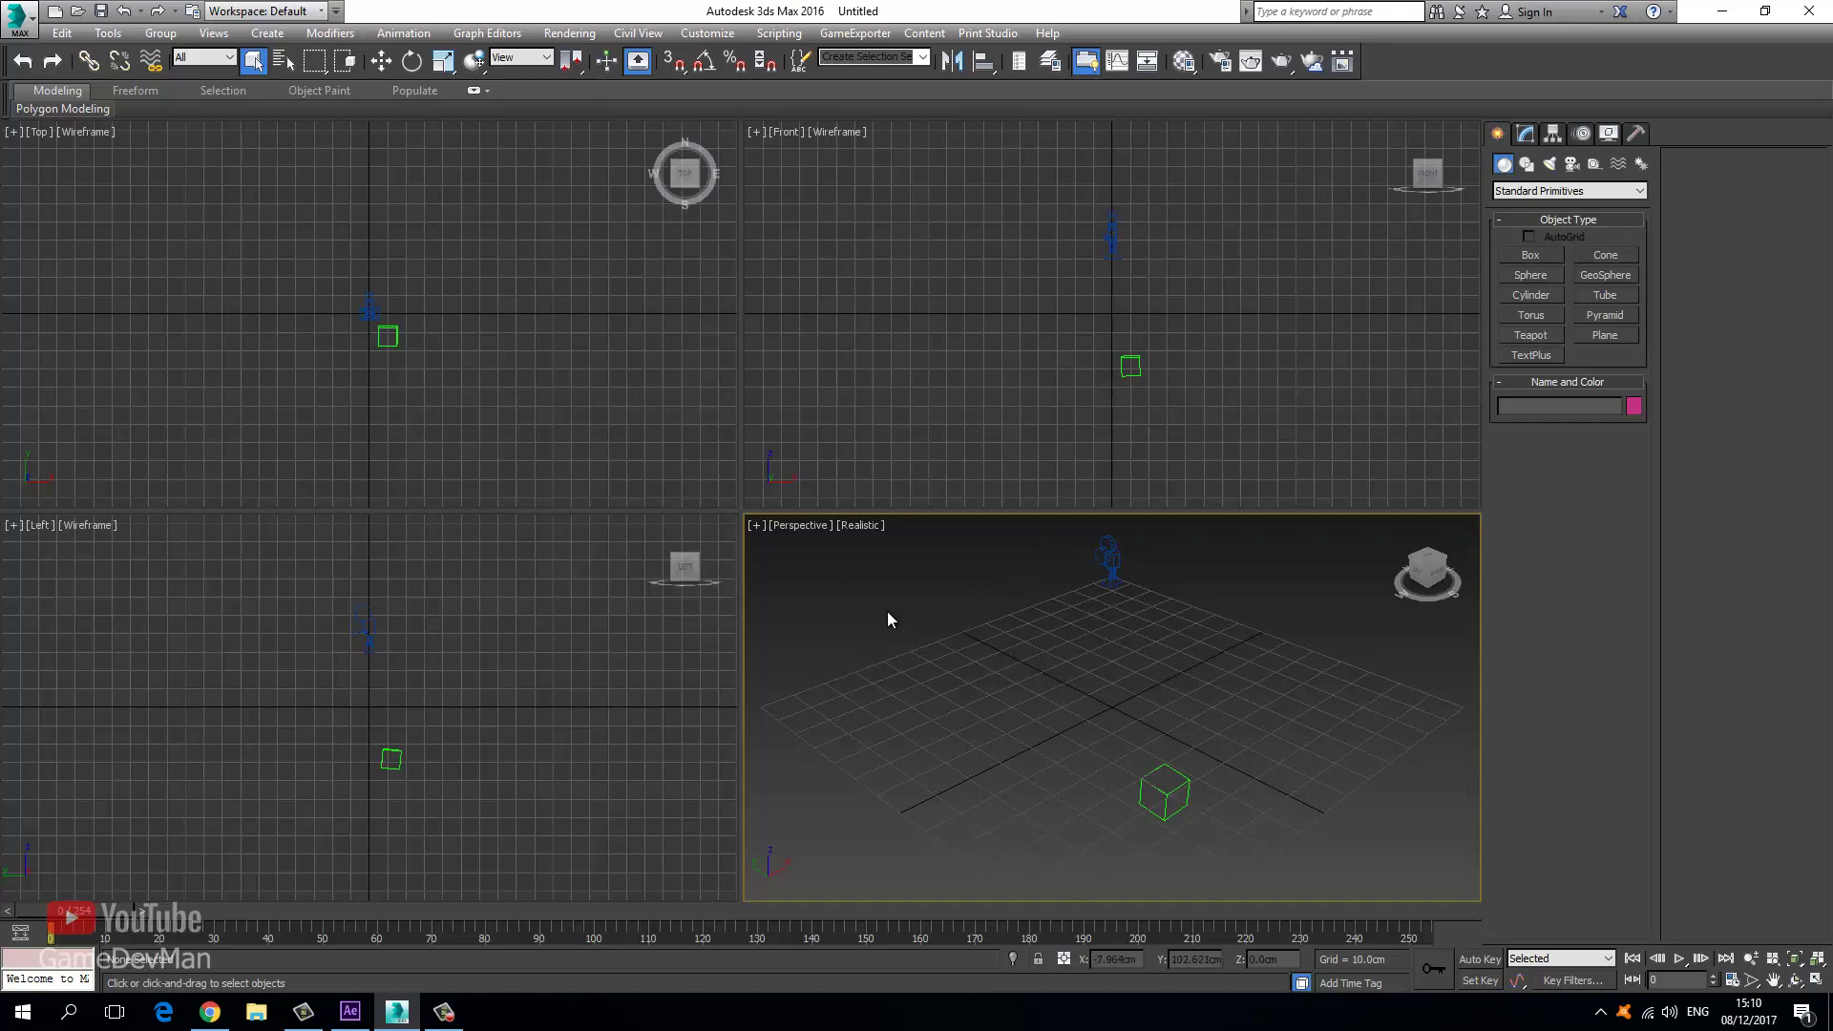
Maximize the Left view, select both the camera and the dummy cube, and group them with the default name.
click(490, 669)
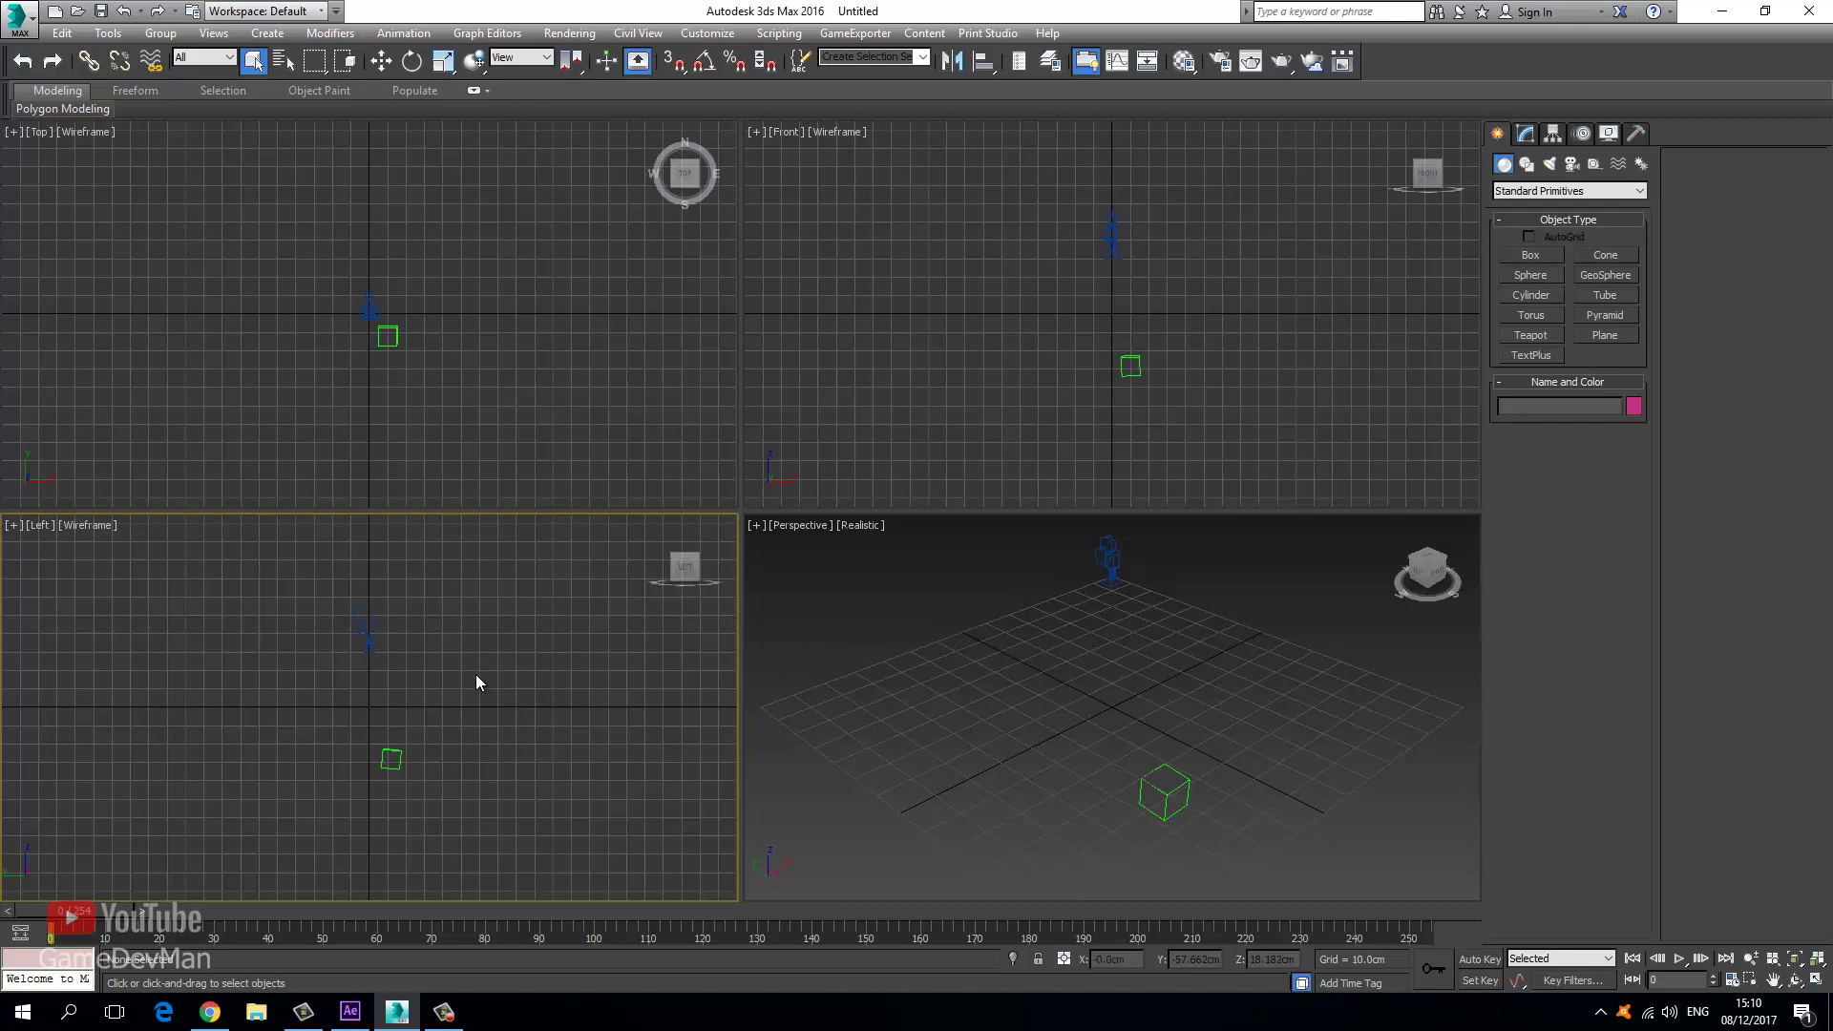
key(alt+w)
drag(632, 256, 914, 655)
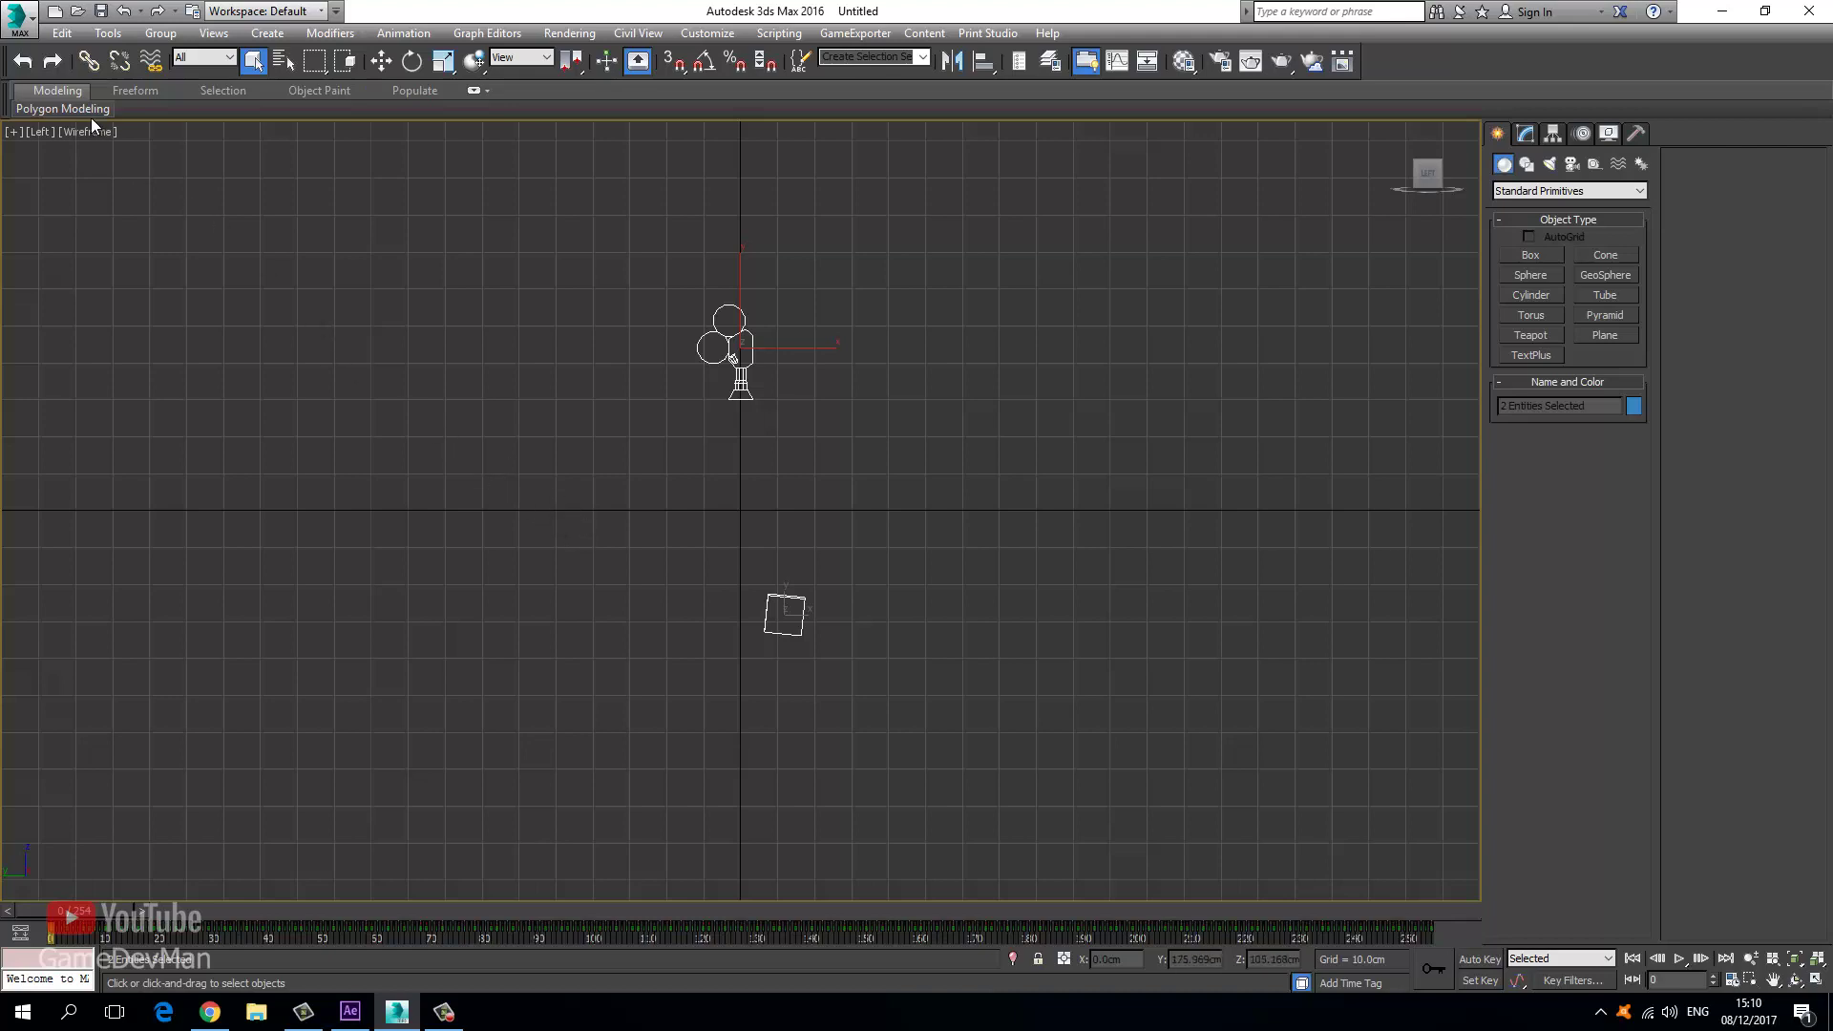
click(163, 34)
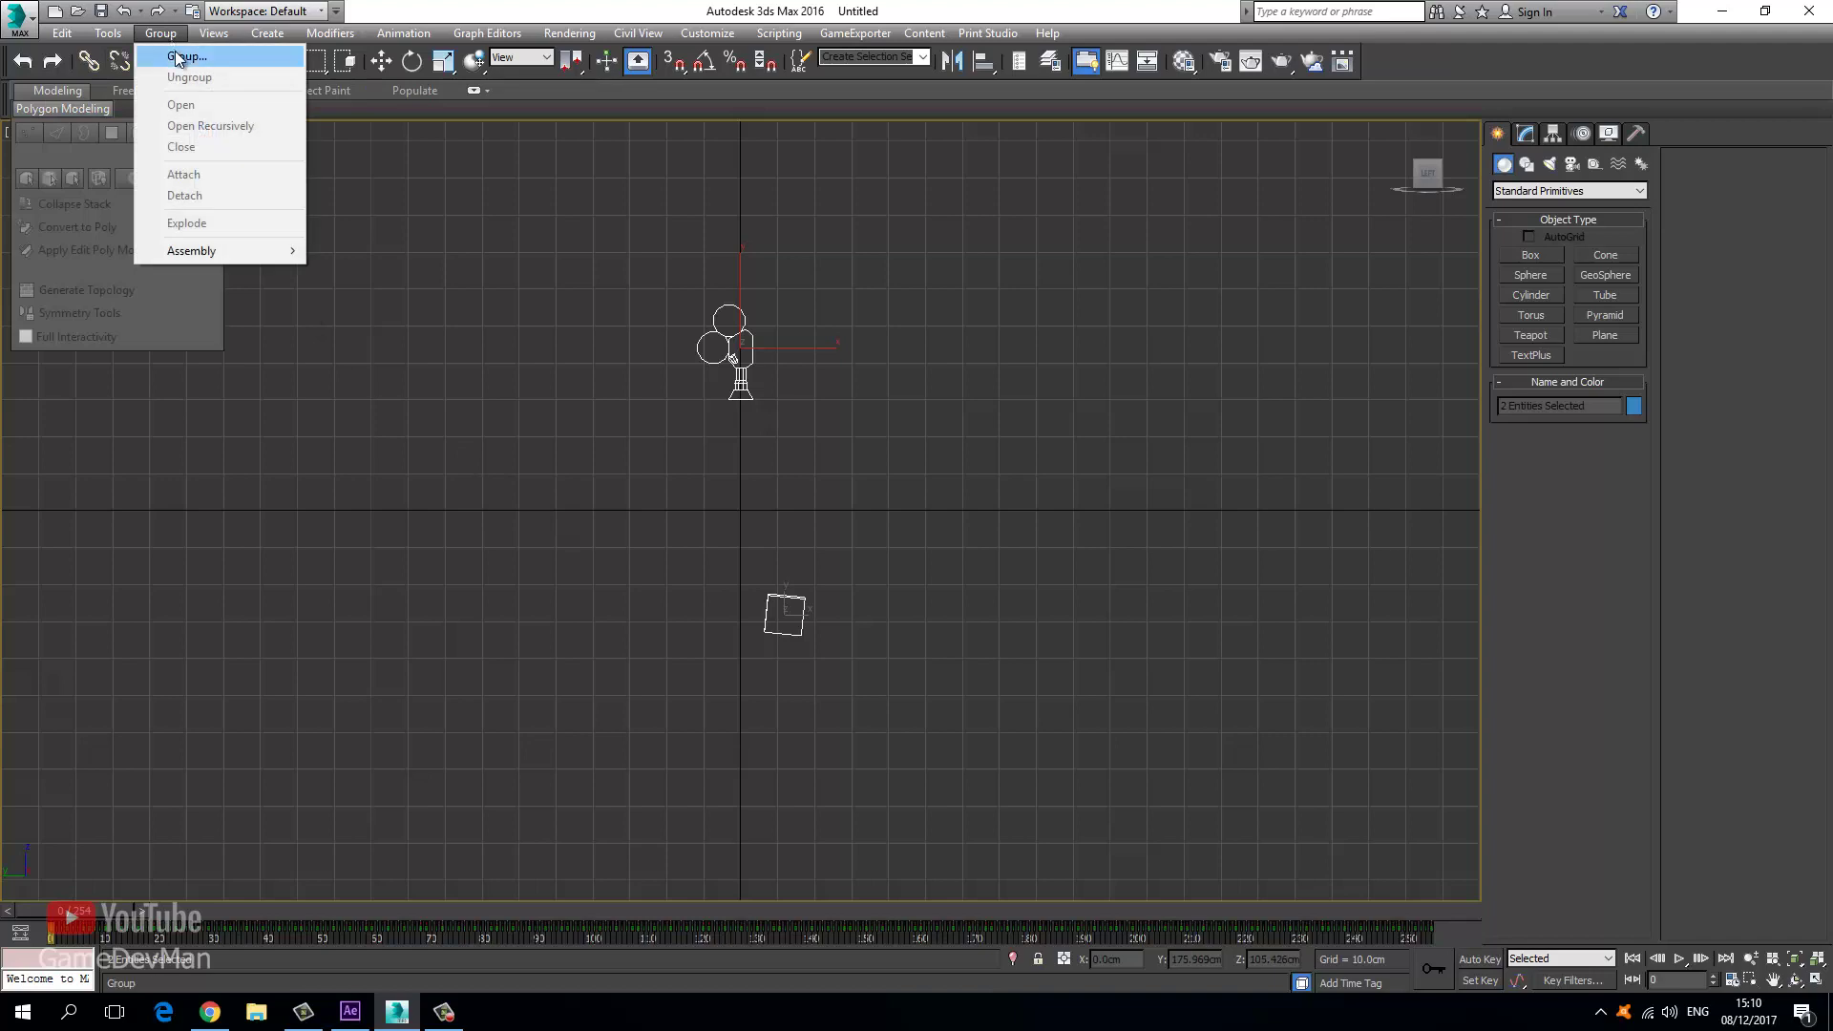
click(182, 55)
click(929, 539)
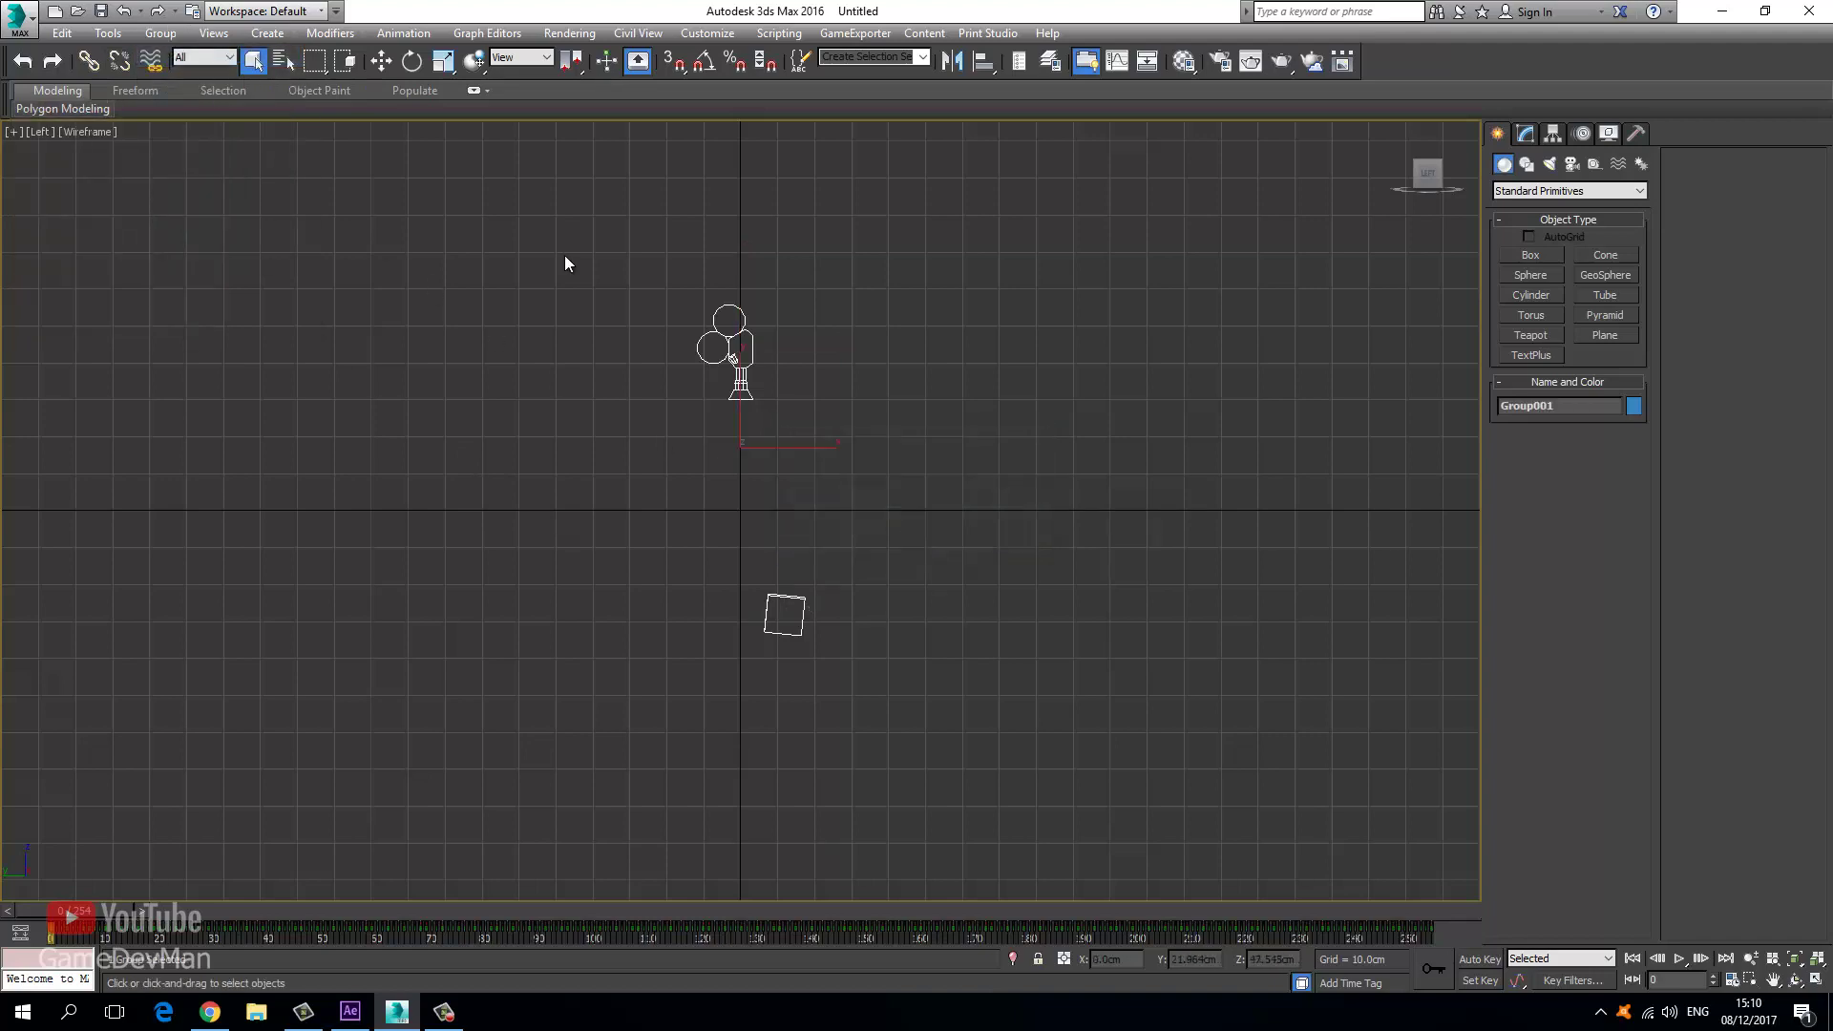
Rotate the group in the Left view to level the cube with the grid, and move the cube onto the origin.
click(411, 61)
drag(833, 413, 910, 573)
click(380, 61)
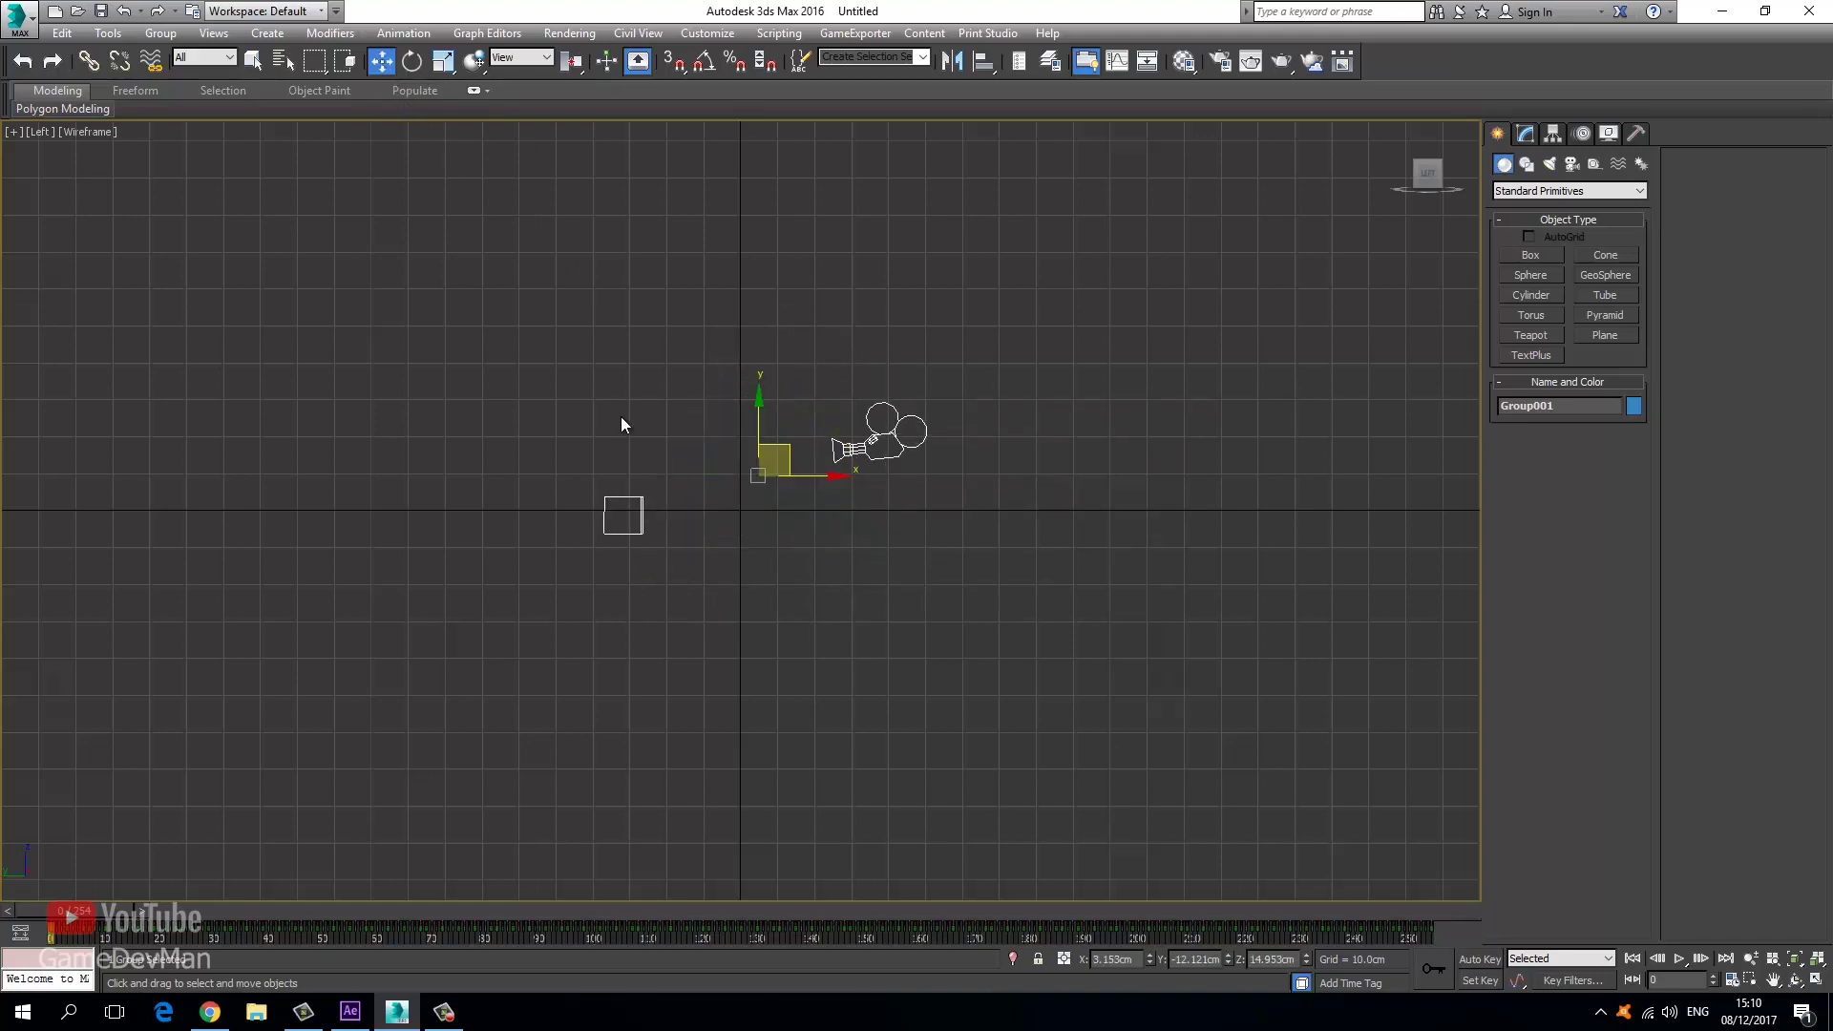
scroll(659, 523, up, 4)
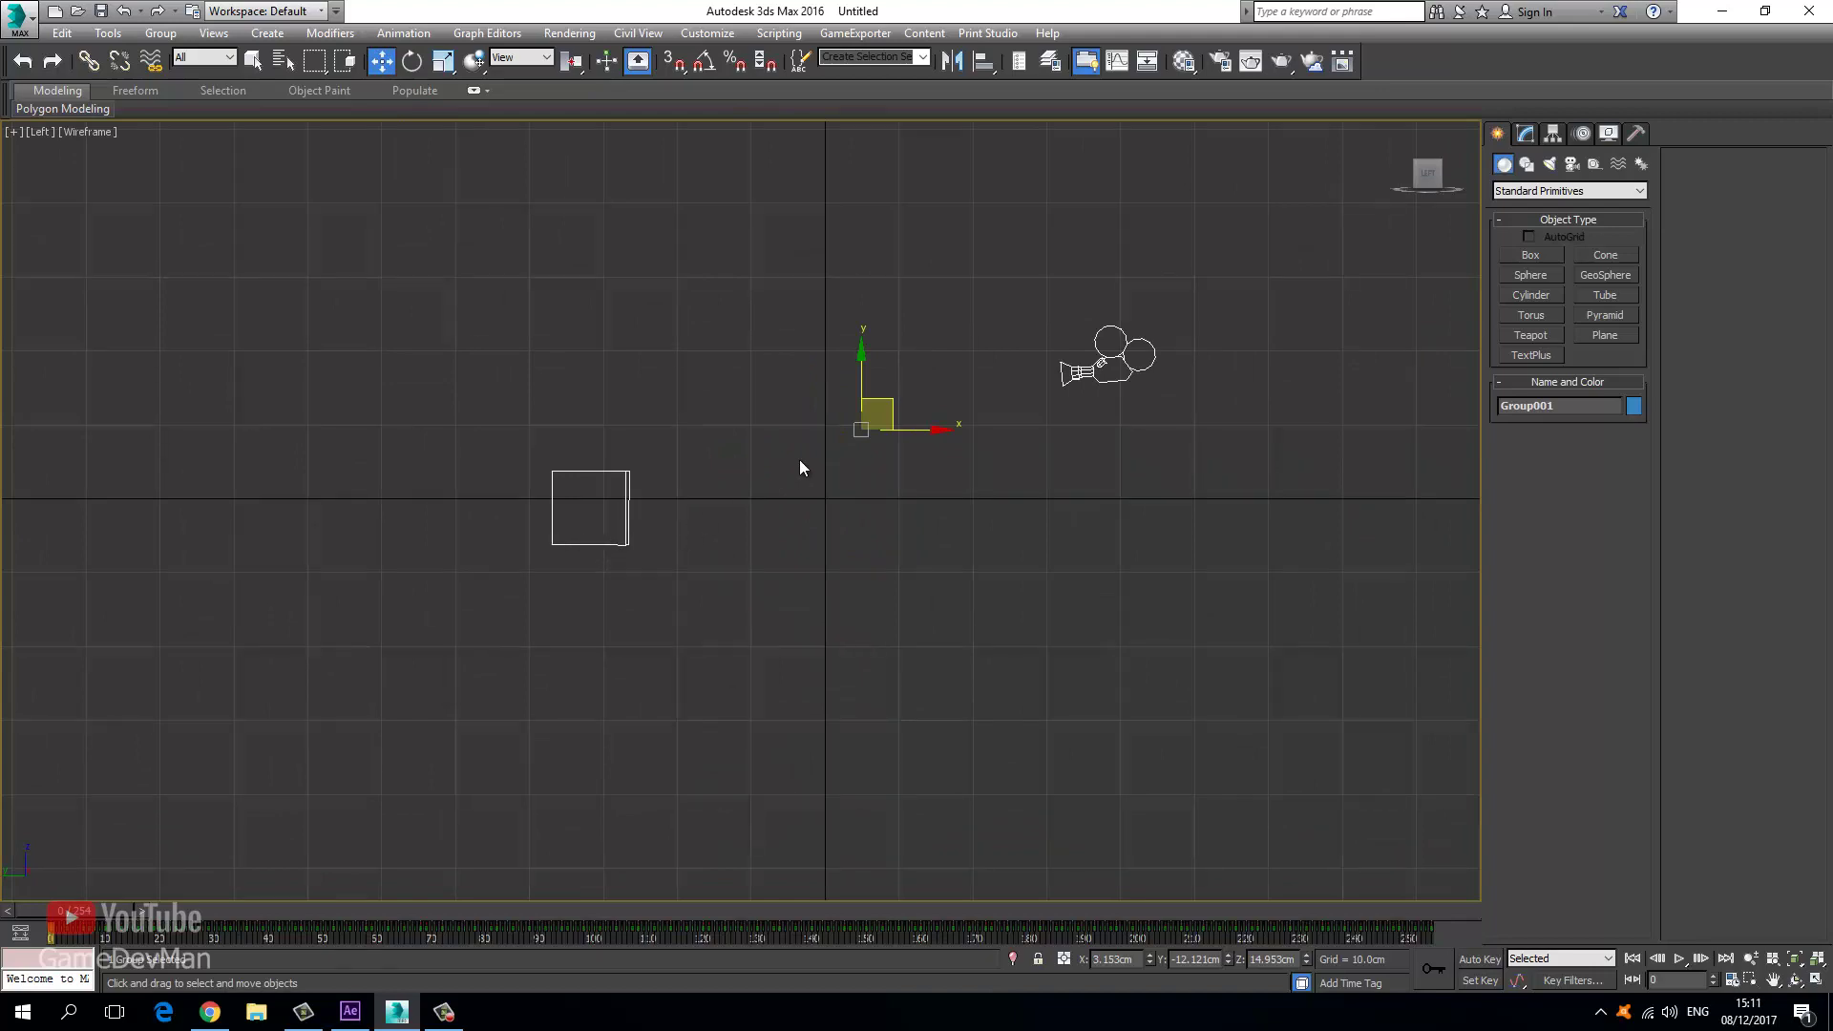
drag(869, 402, 1104, 389)
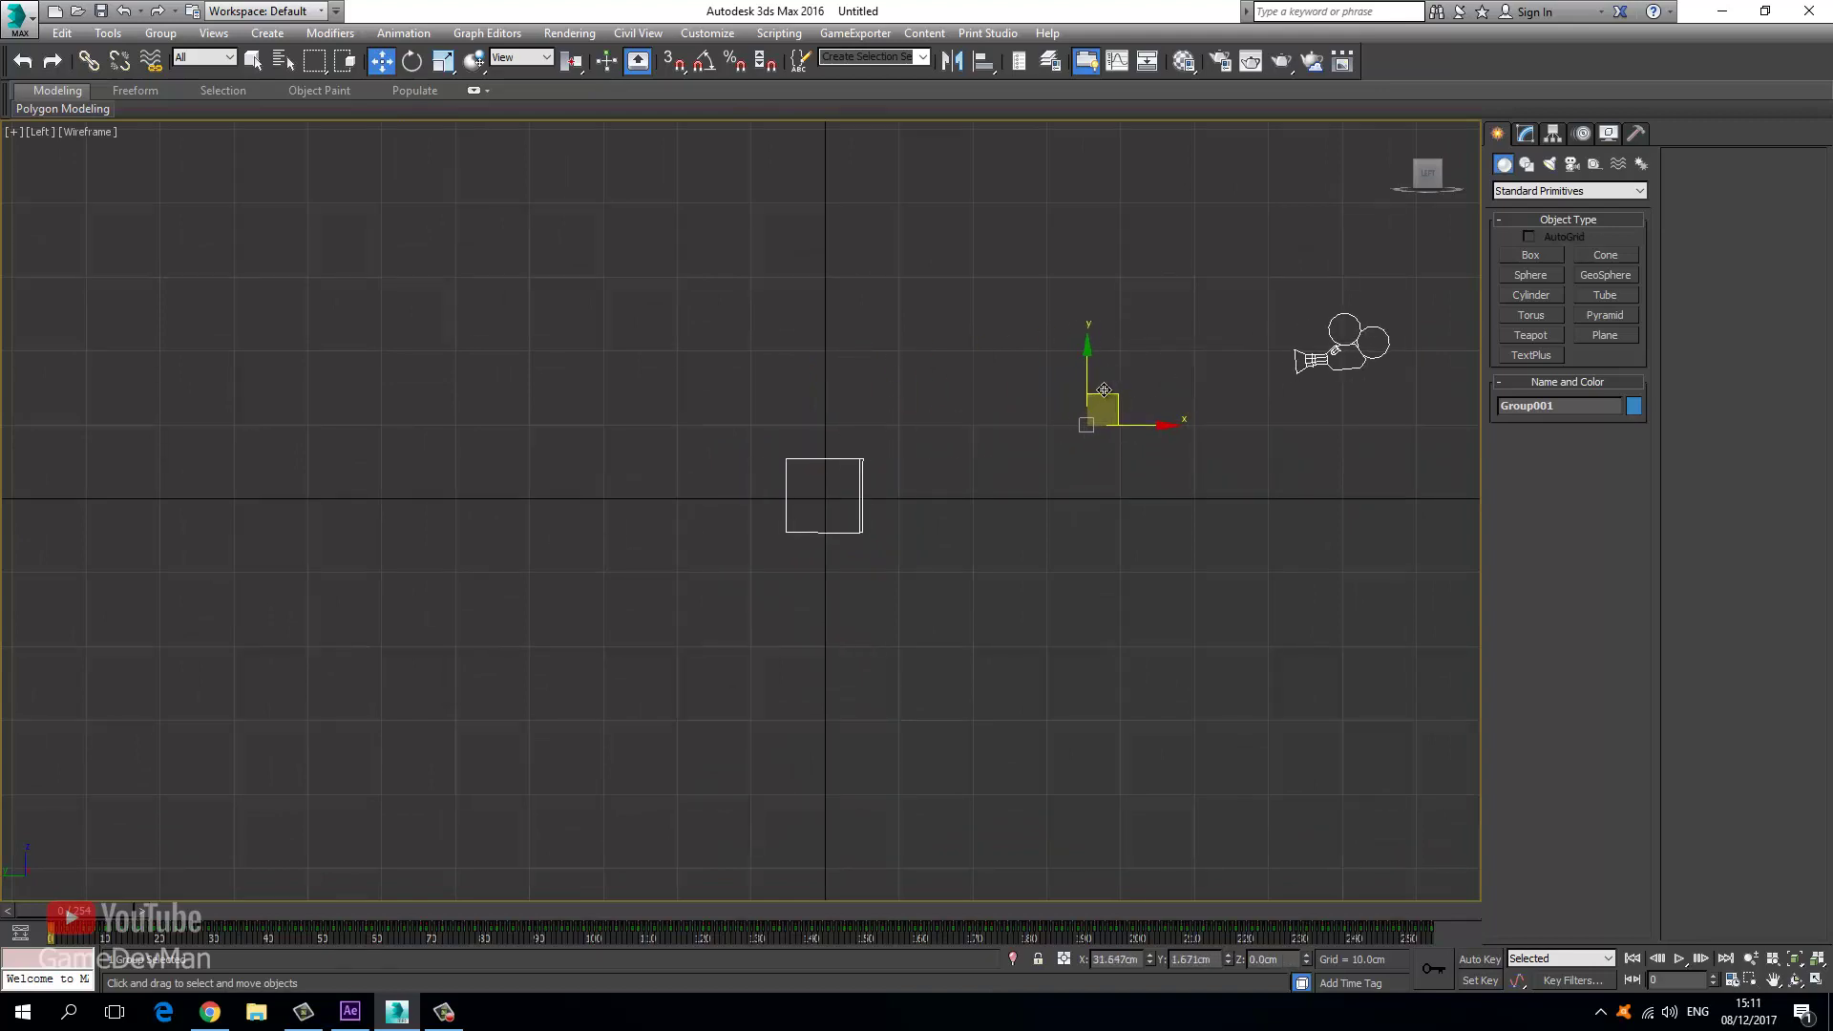
Undo the last adjustments to the group and shift it slightly along the horizontal axis in the Left view.
scroll(823, 500, up, 4)
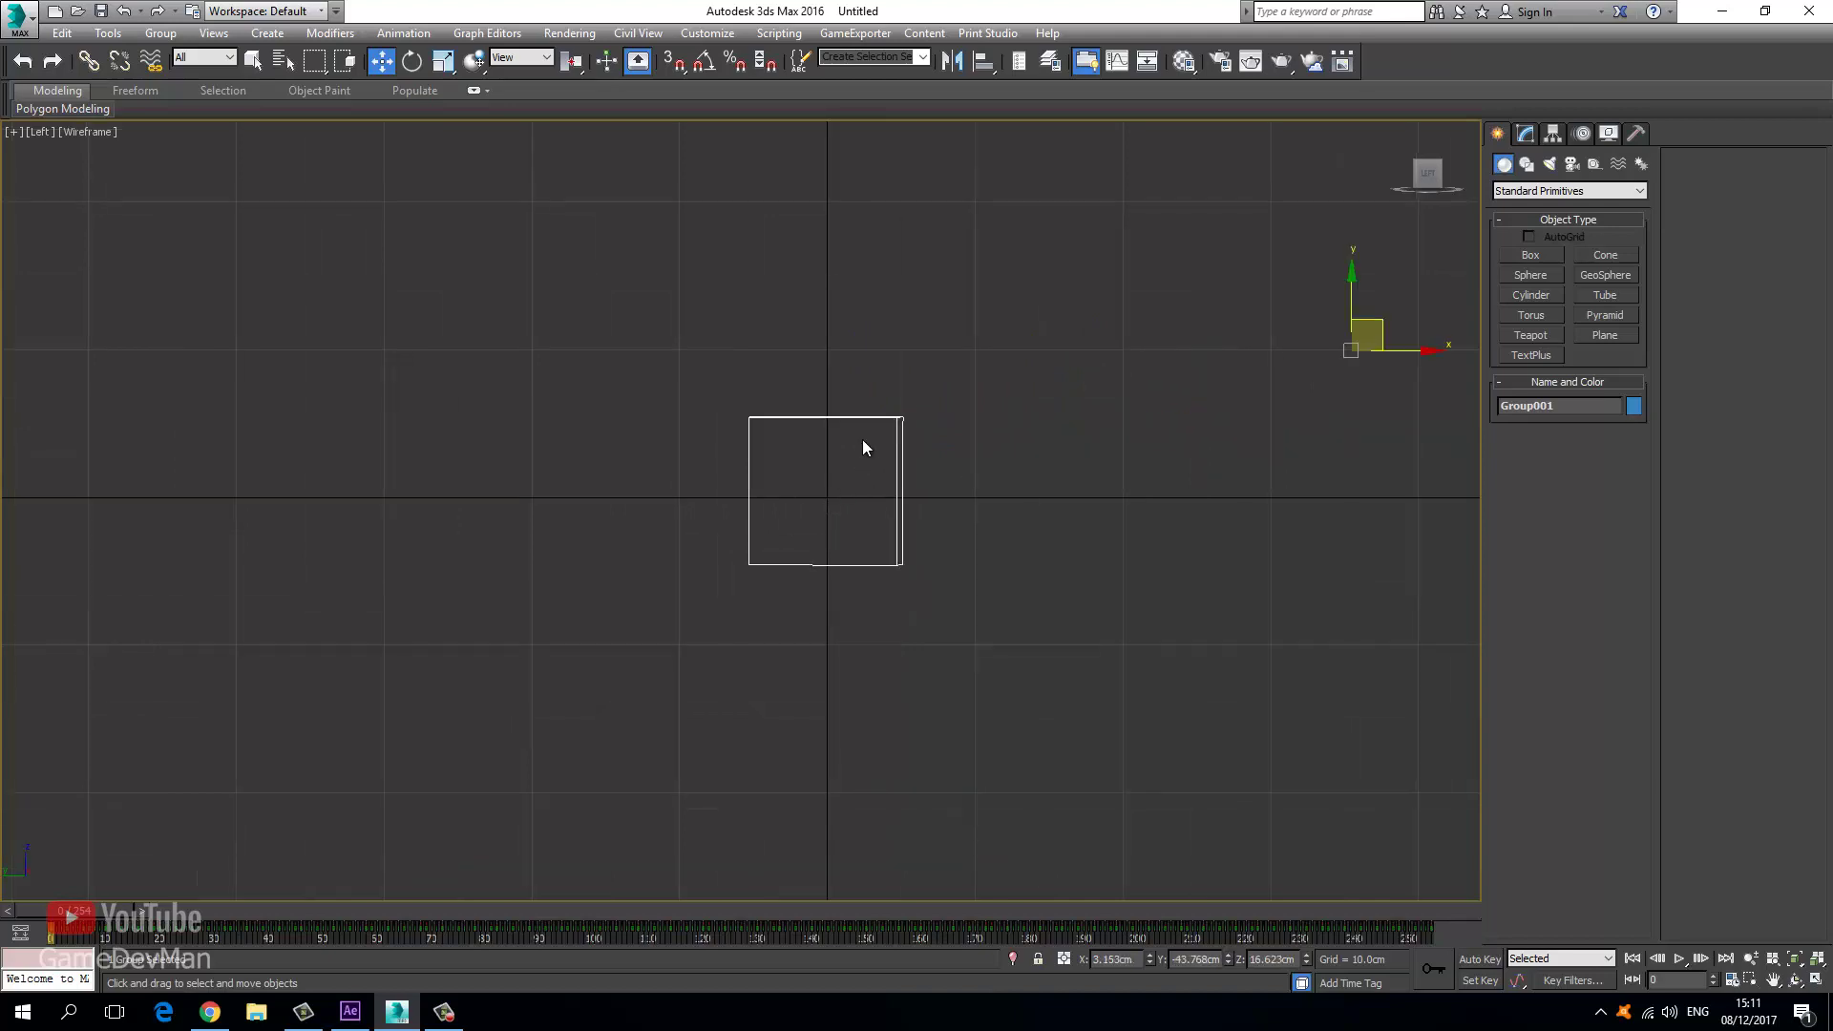
key(ctrl+z)
key(ctrl+z)
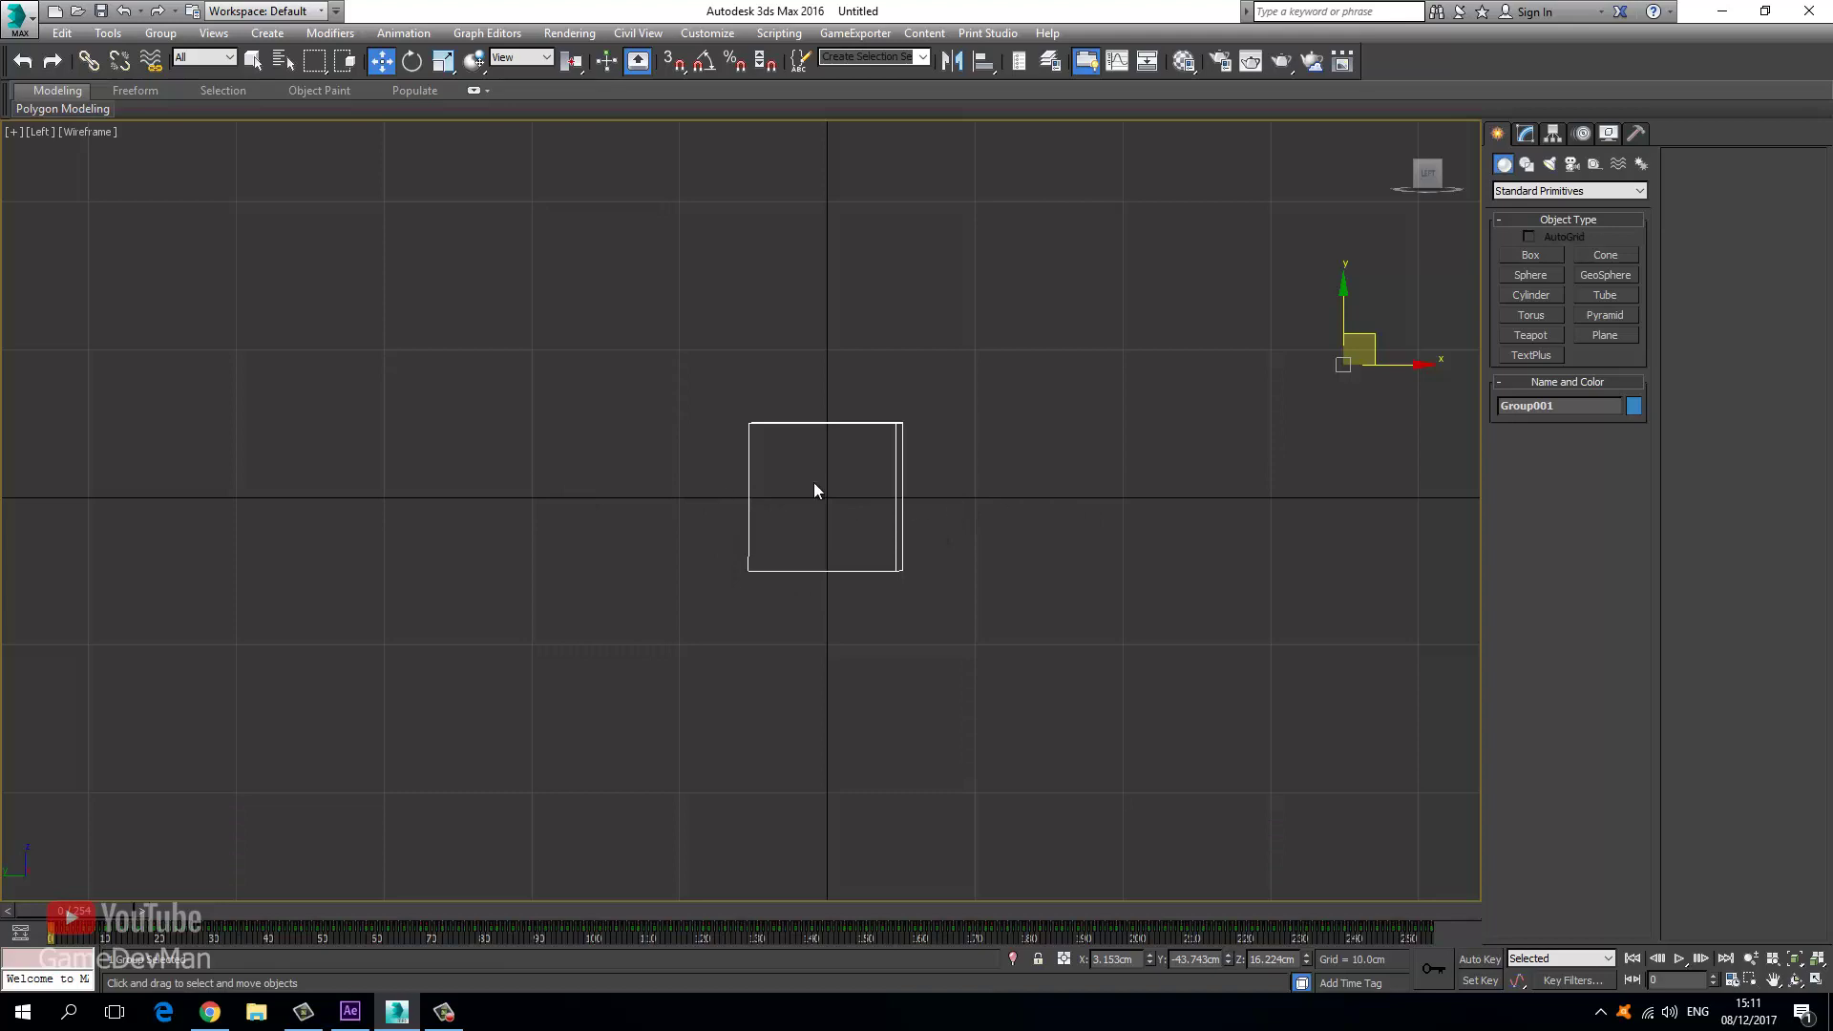
drag(1403, 371, 1408, 371)
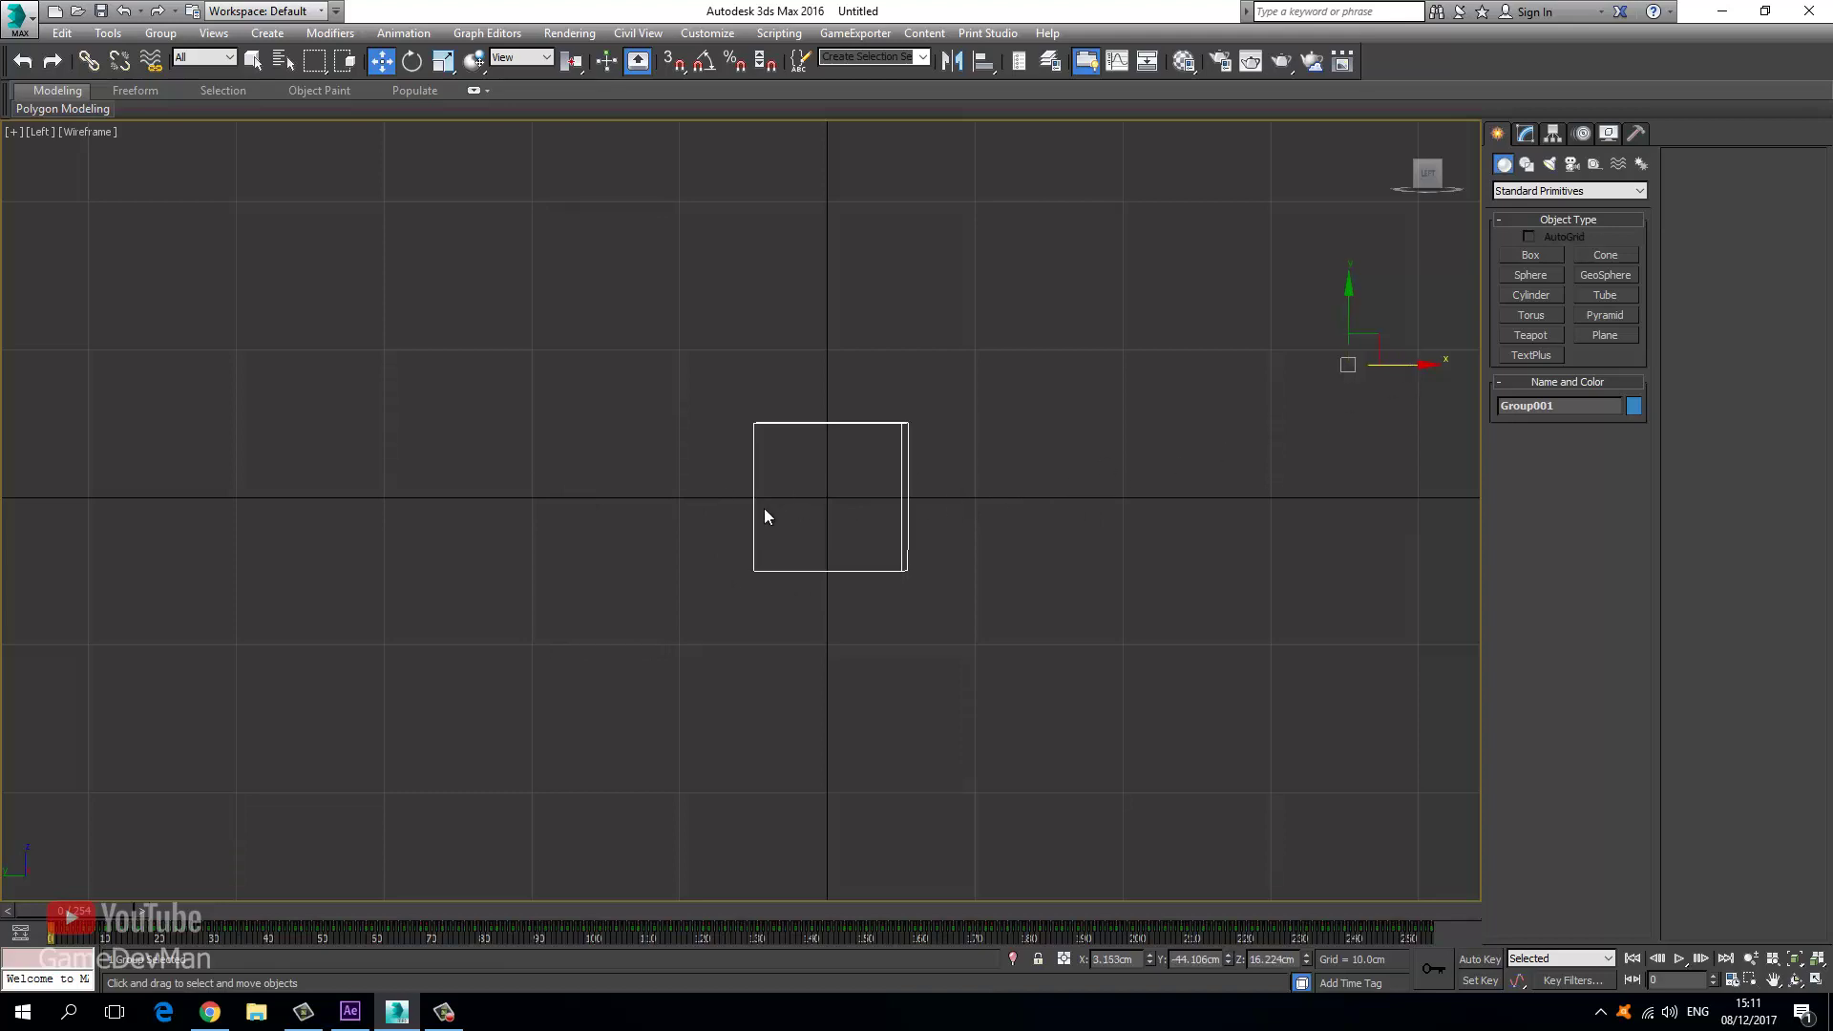
In the Front view, move the group sideways to centre the cube on the origin and rotate it slightly to level it.
key(f)
drag(893, 379, 715, 380)
click(411, 63)
drag(757, 320, 759, 318)
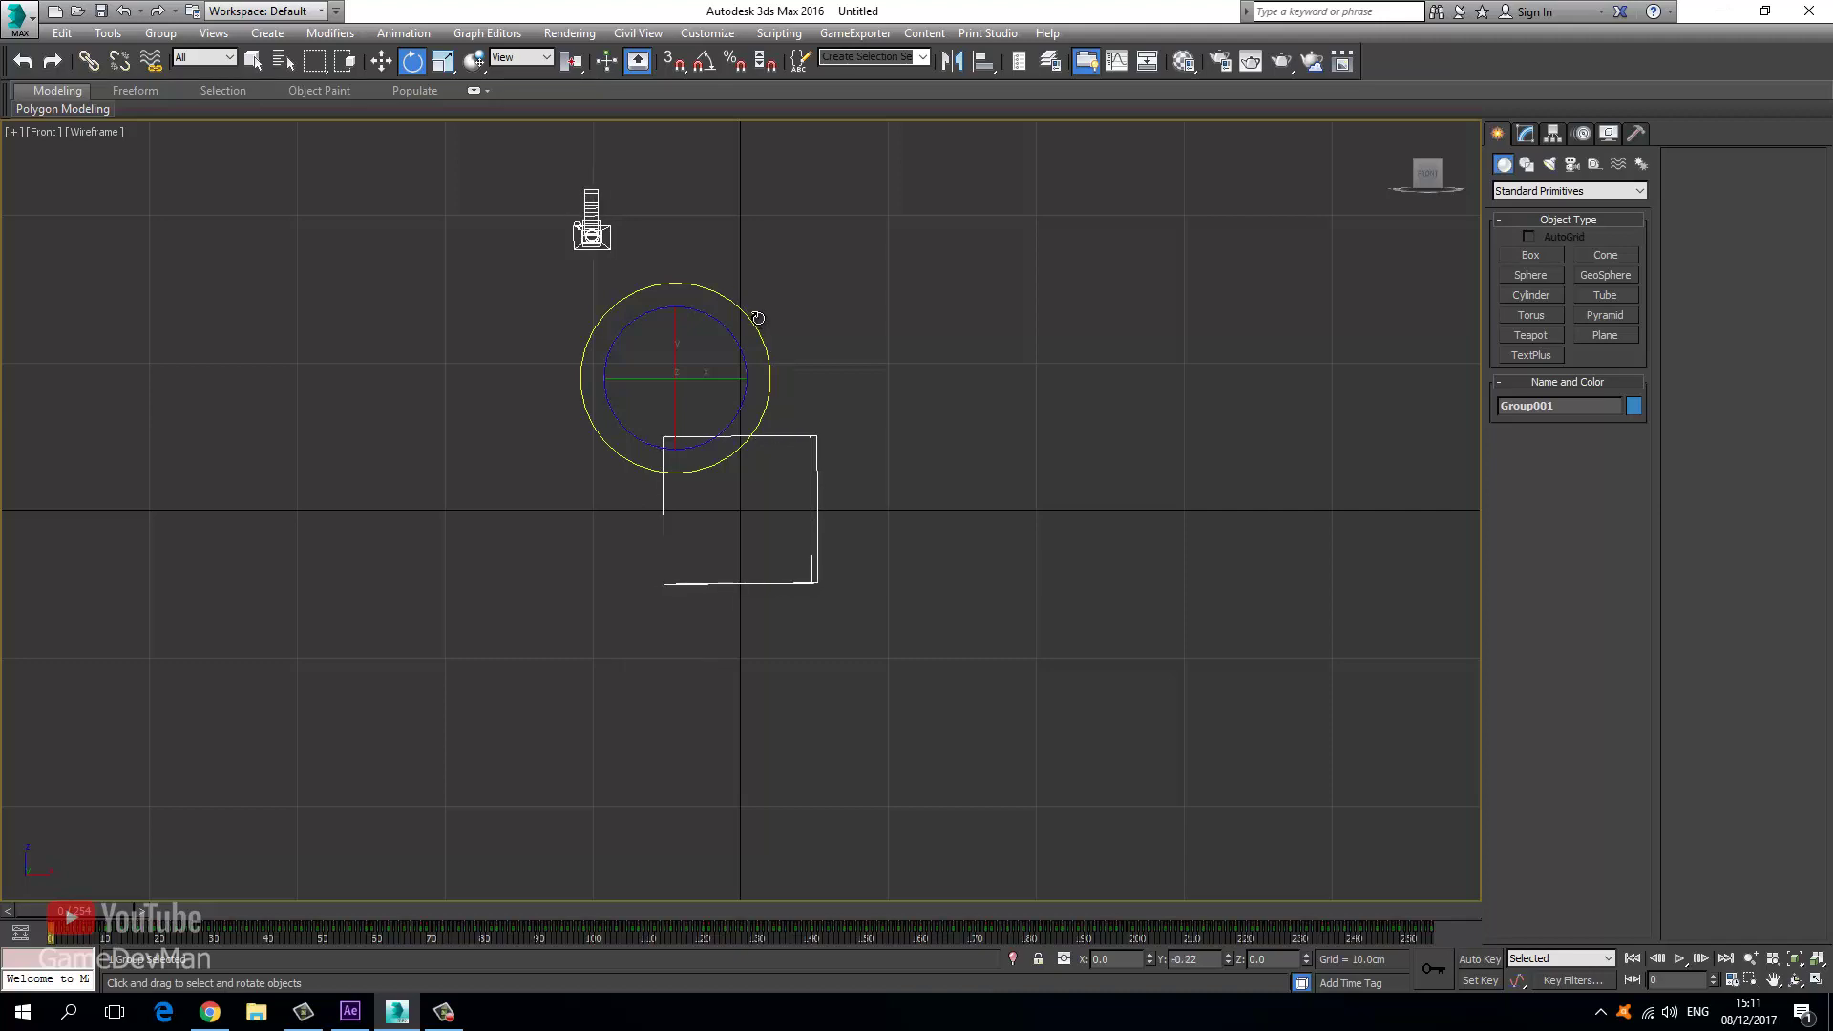
drag(757, 317, 759, 317)
In the Top view, rotate the group about 2.64 degrees around Z to square the cube with the grid, and centre it on the origin.
key(t)
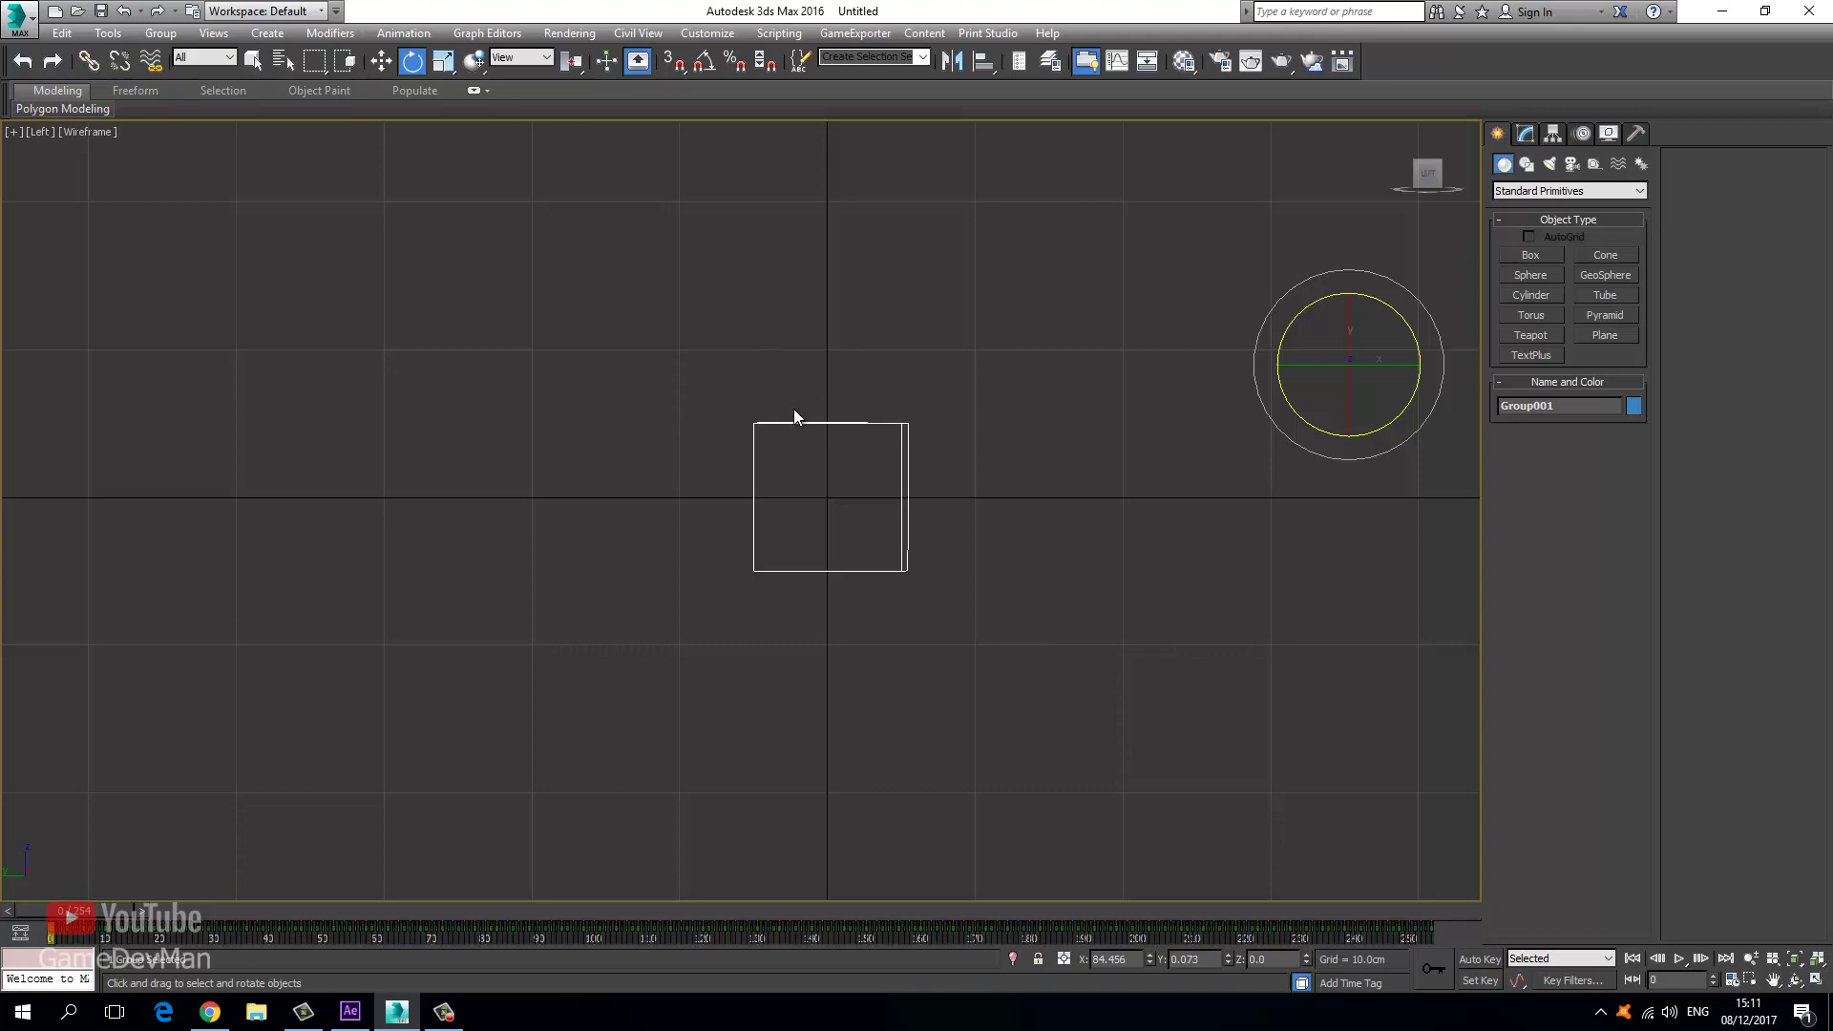
scroll(792, 414, down, 3)
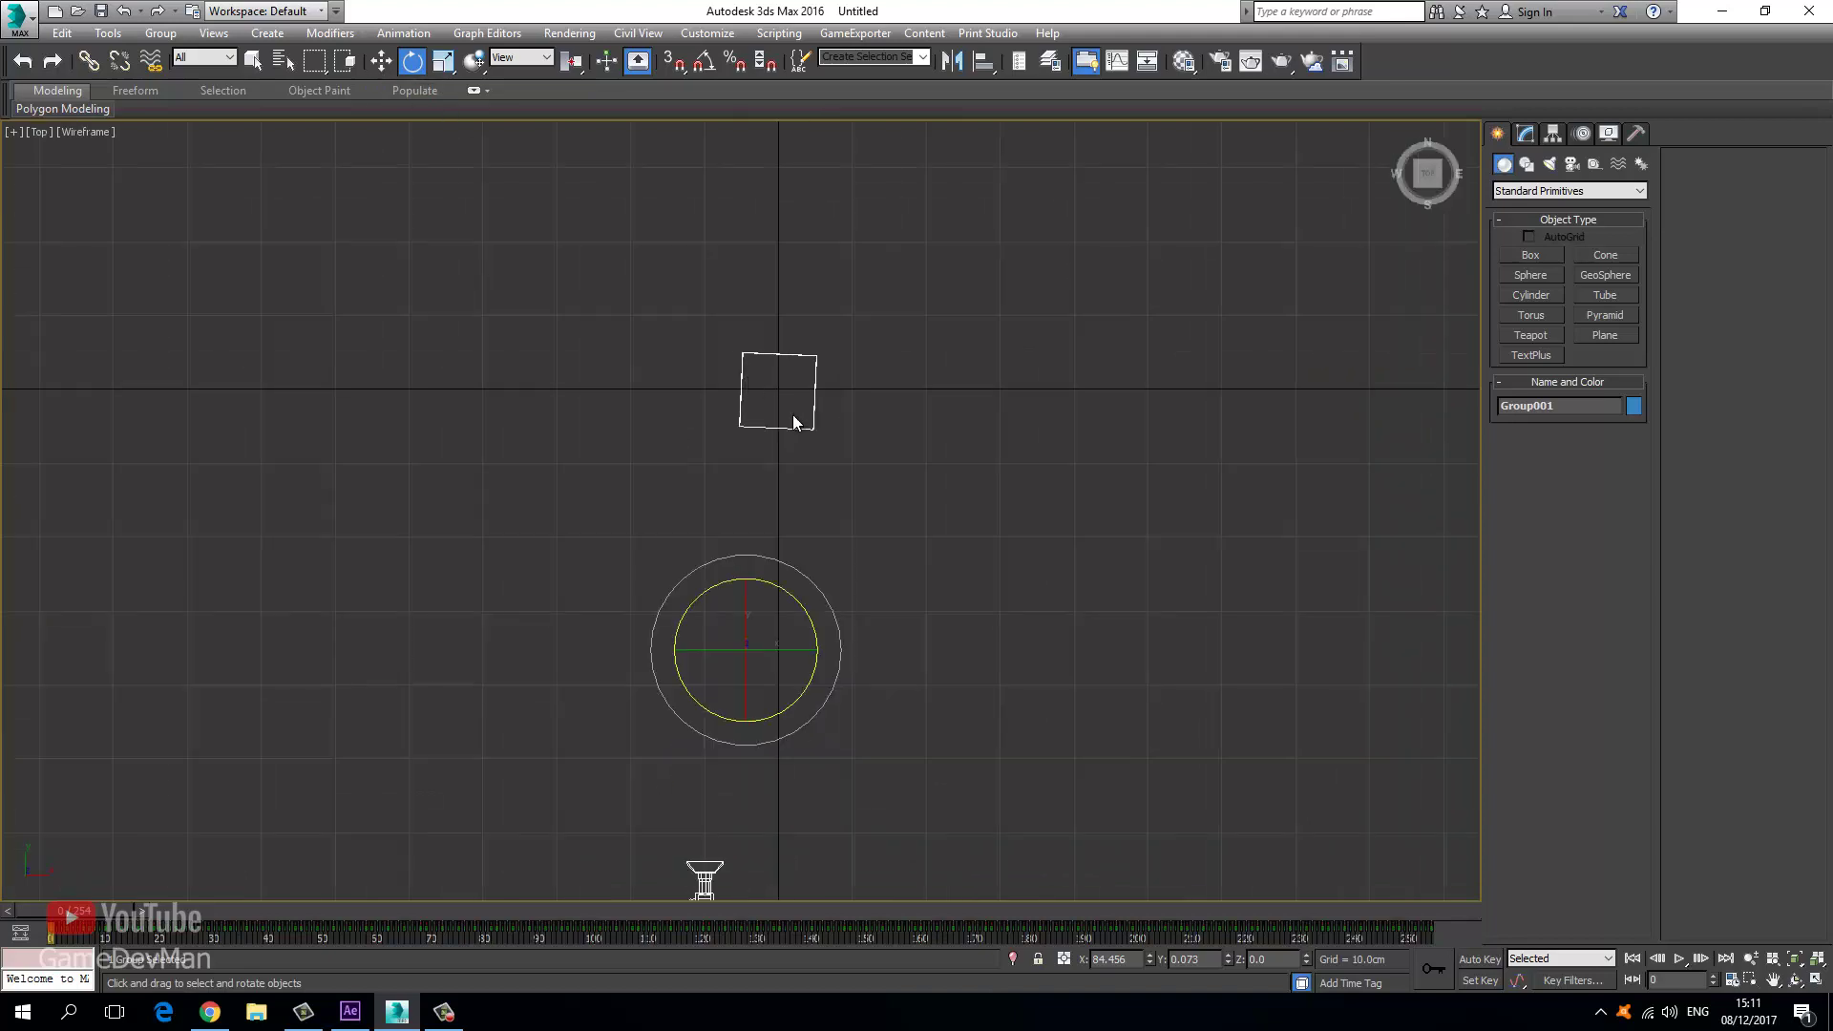
drag(825, 602, 824, 599)
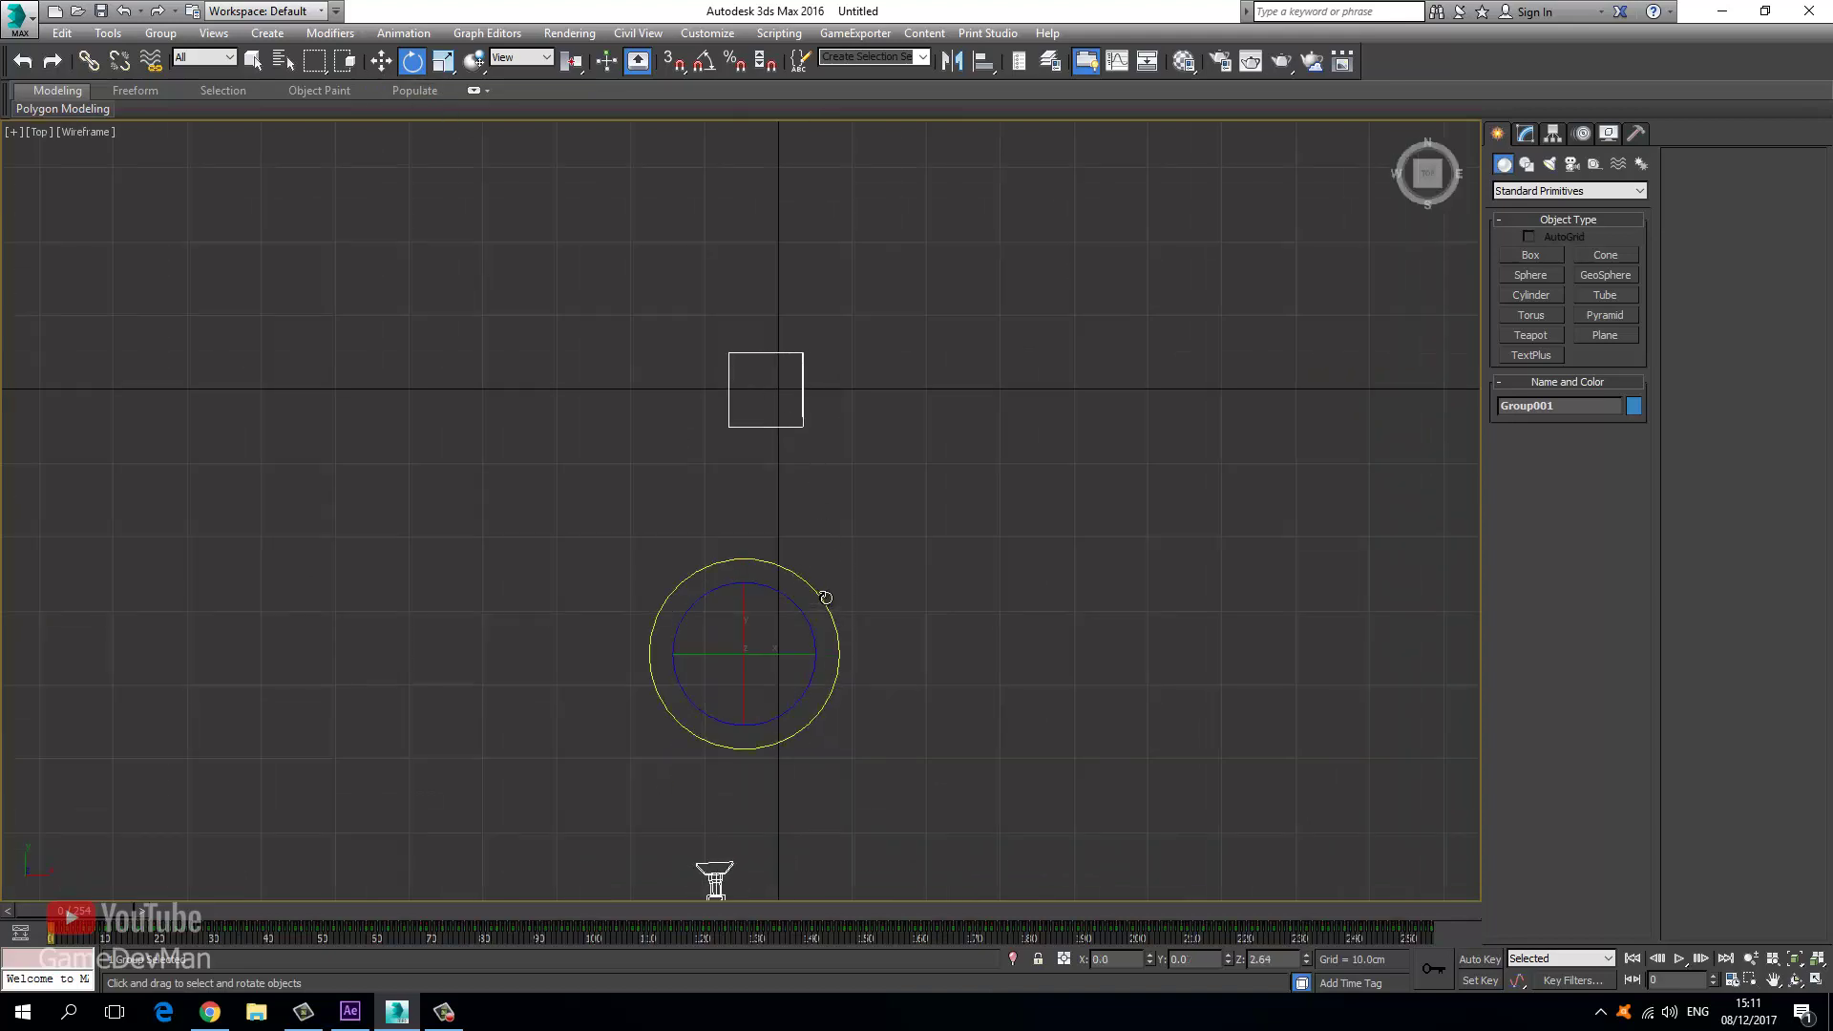
click(382, 61)
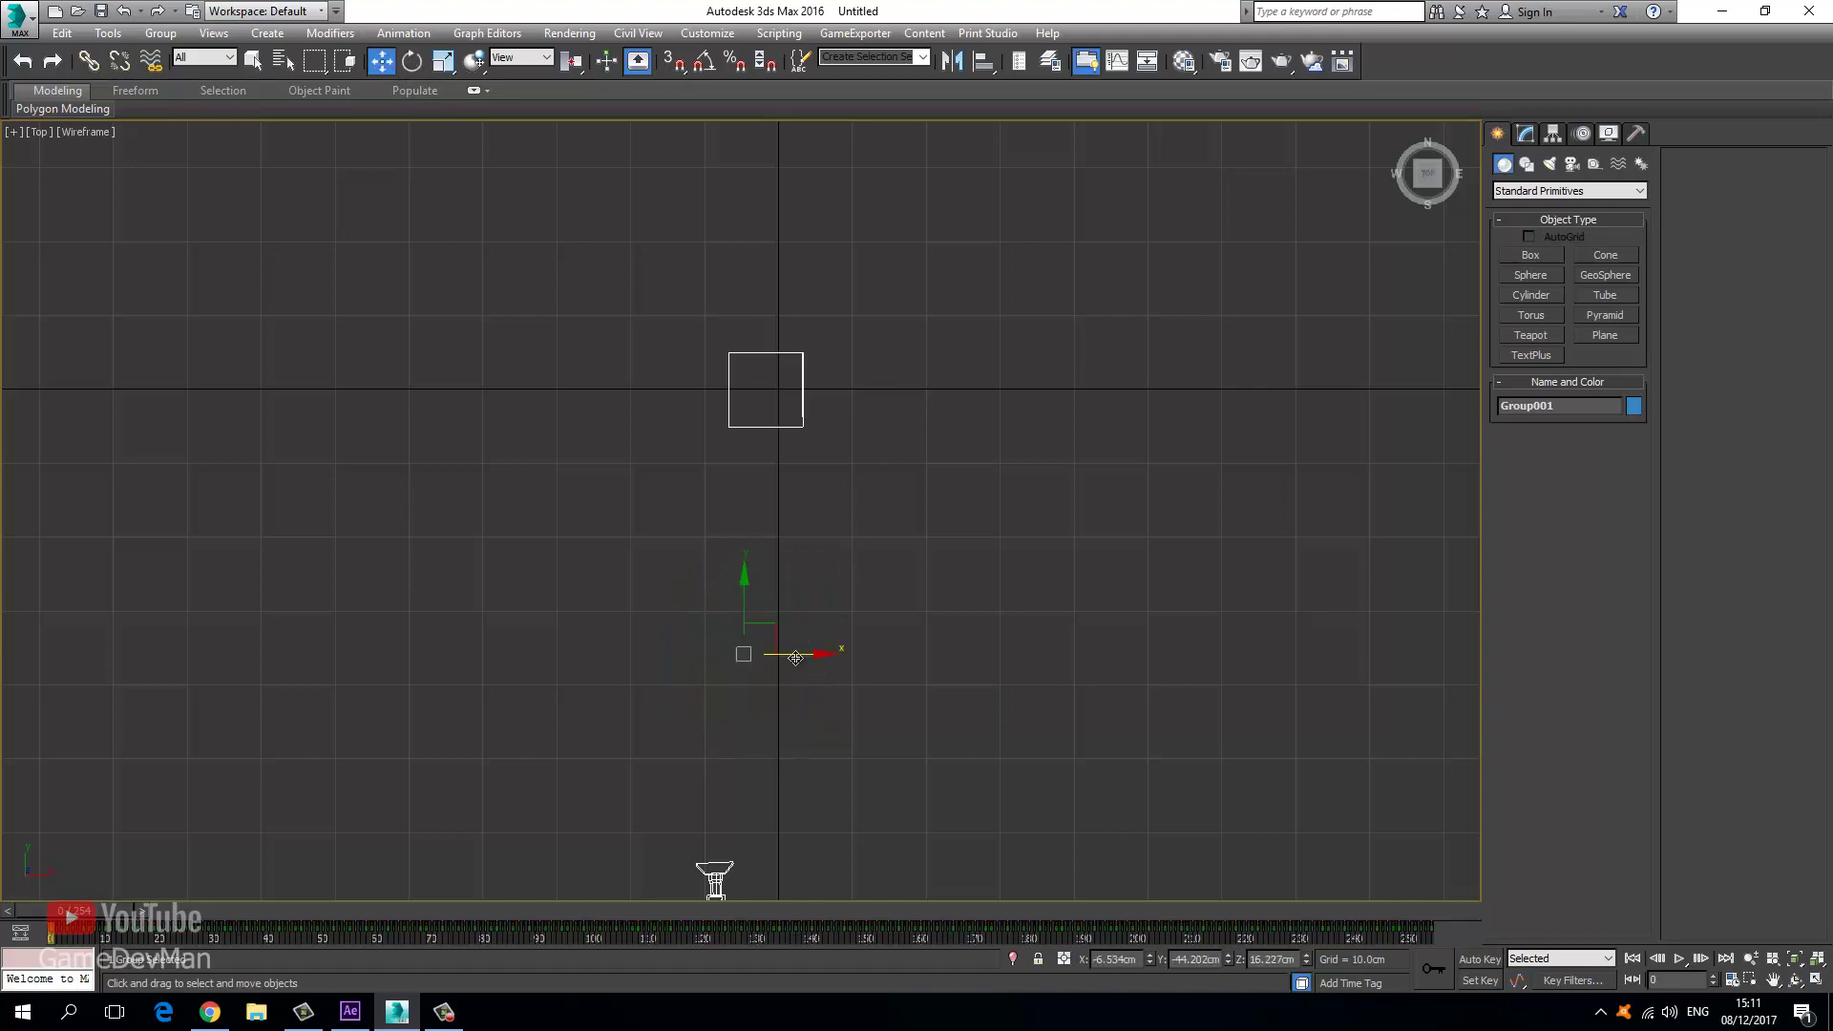
drag(795, 657, 806, 662)
Inspect the aligned camera and cube from the Perspective view and deselect the group.
key(p)
key(ctrl+r)
drag(647, 542, 690, 518)
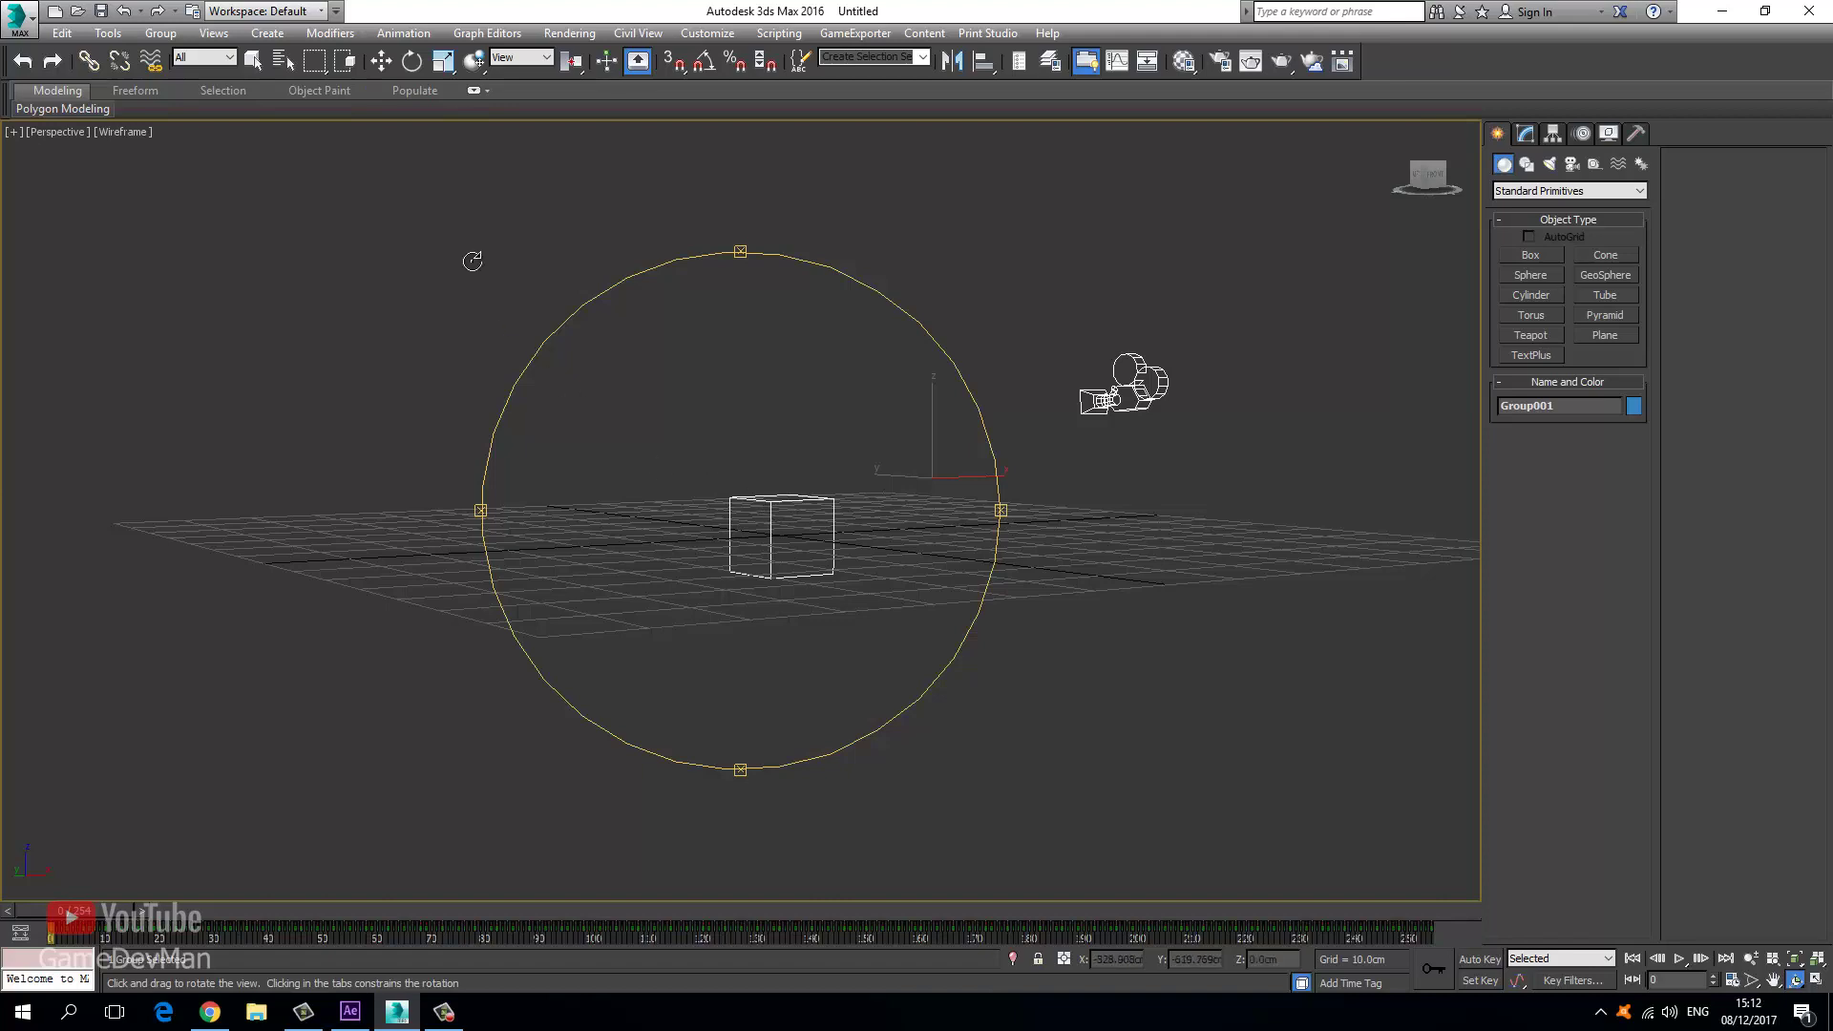
click(380, 63)
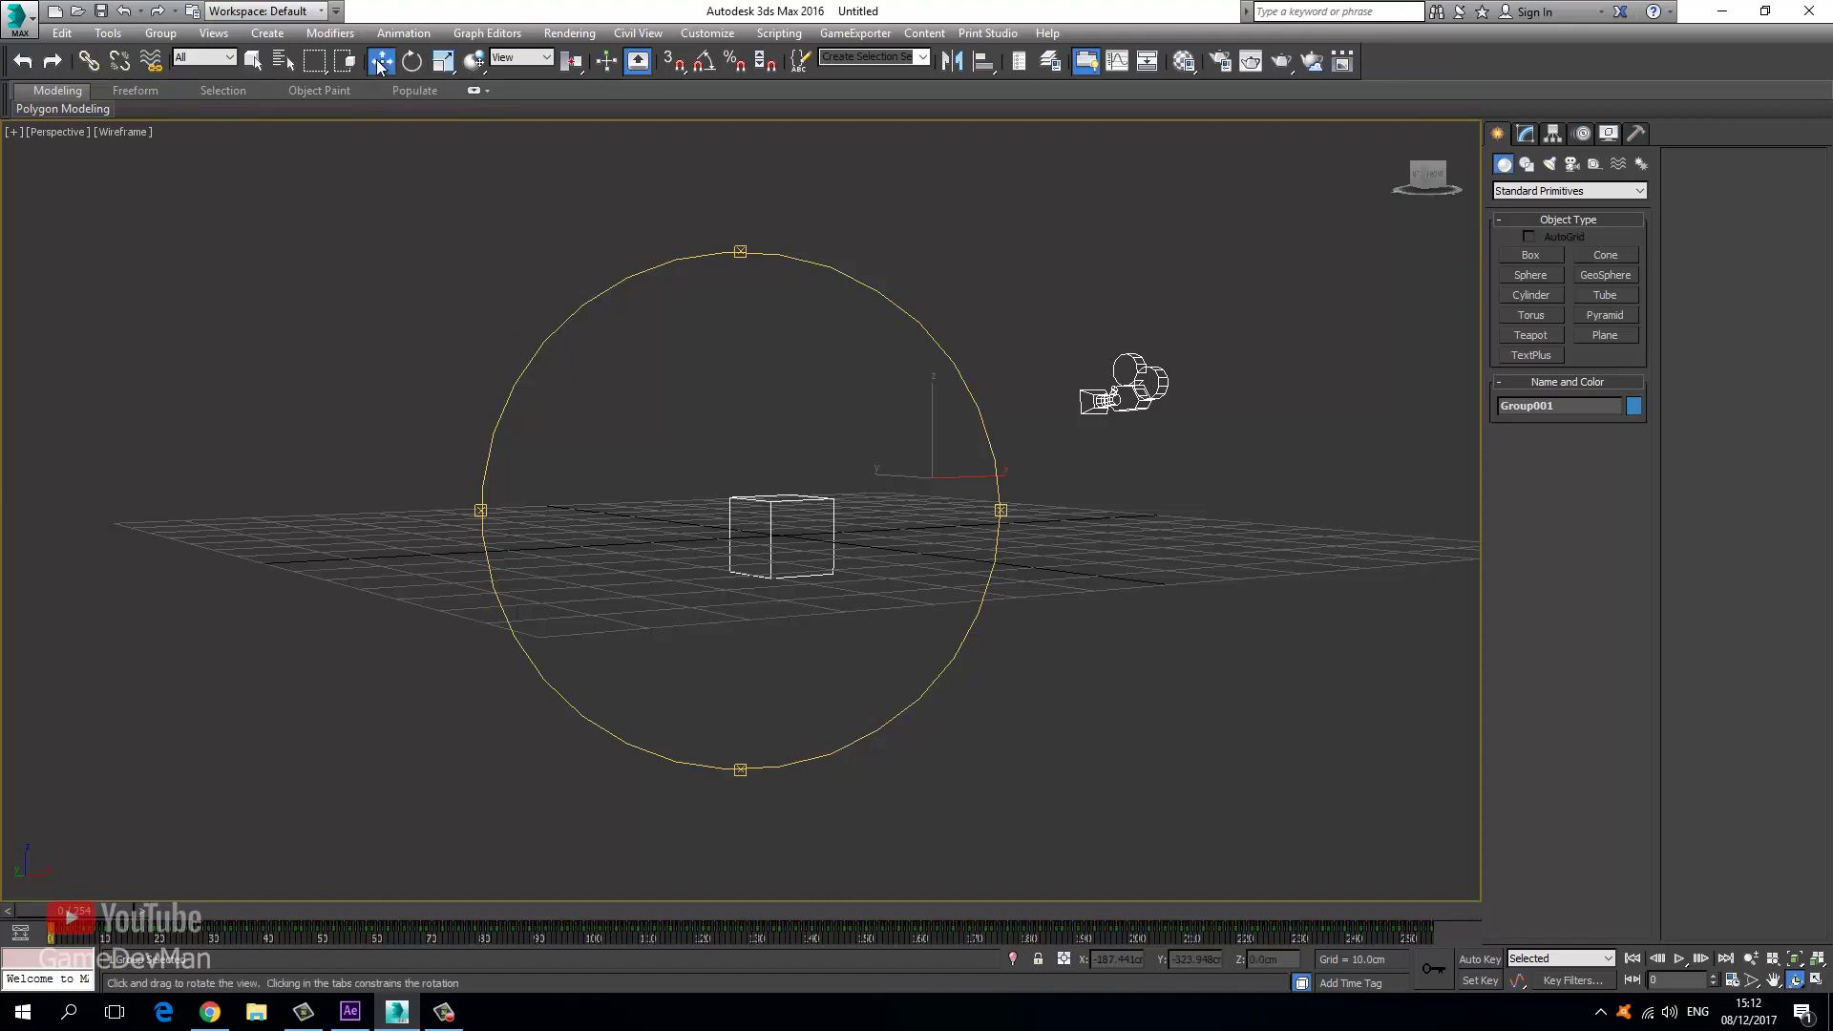
click(456, 430)
Display the scene through the imported tracker camera and scrub the timeline to check the cube against the camera motion.
key(c)
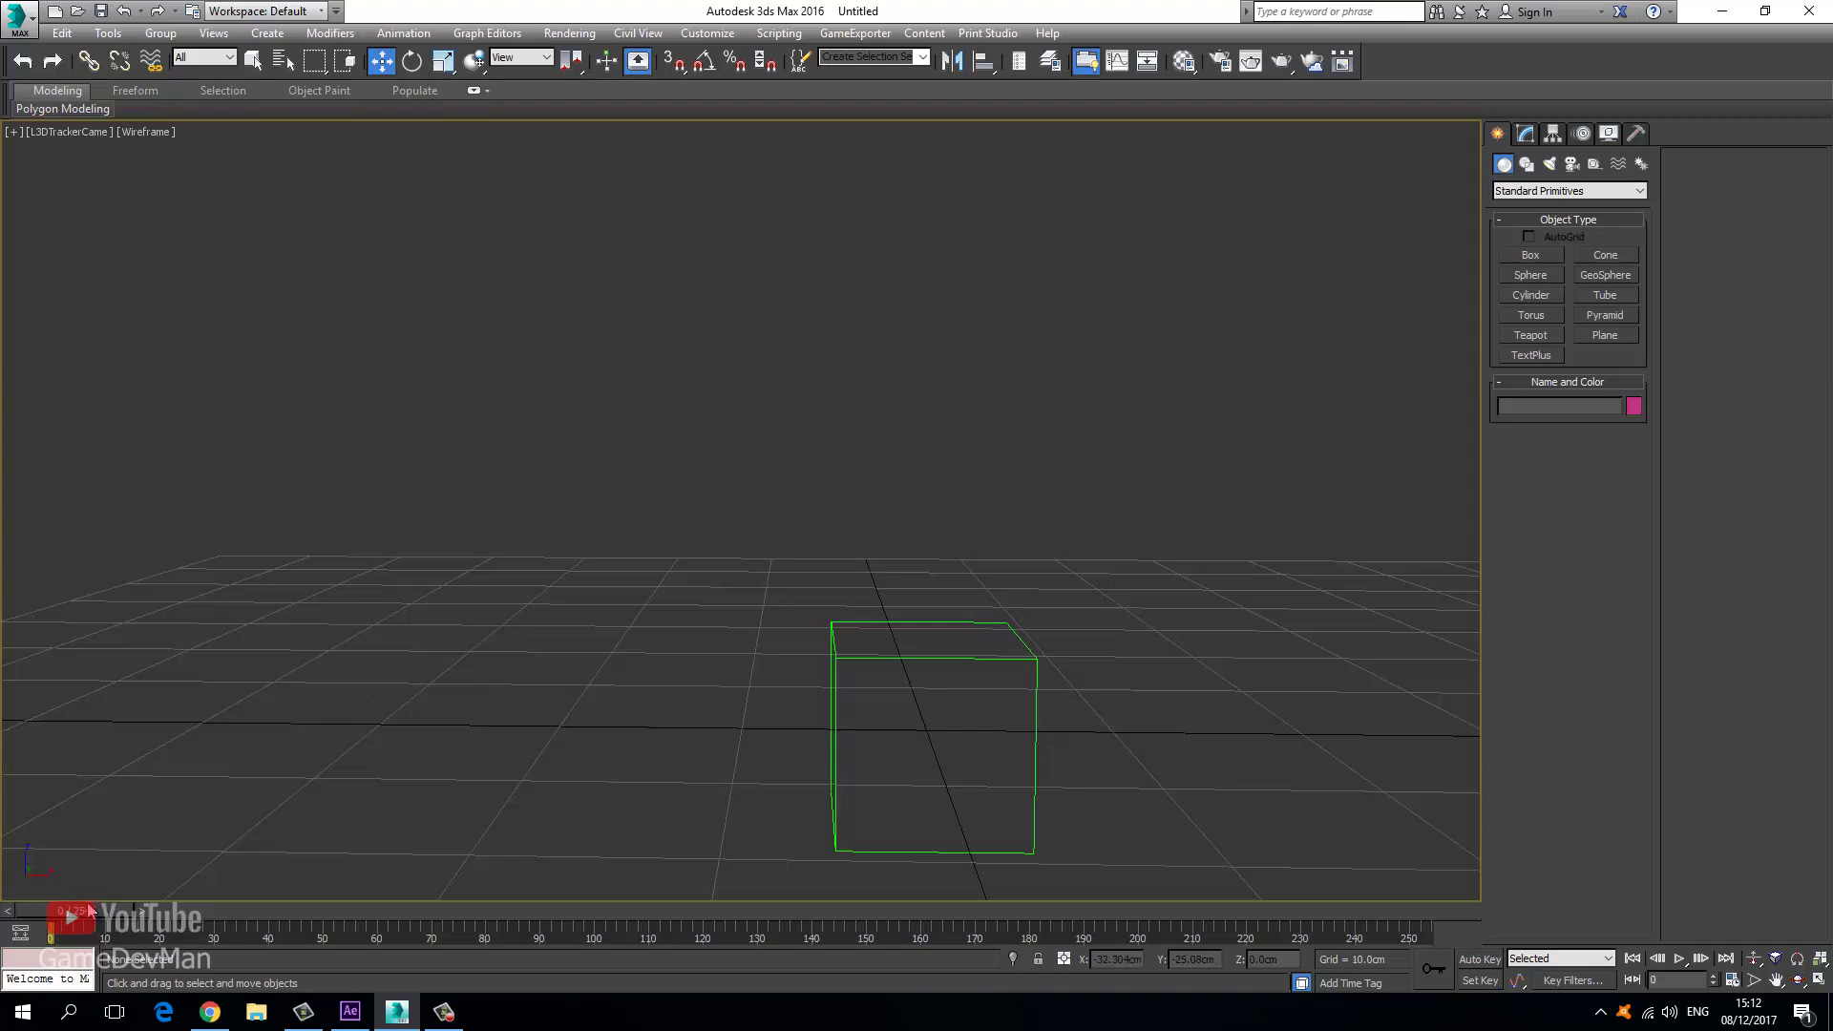
drag(93, 907, 2, 880)
key(w)
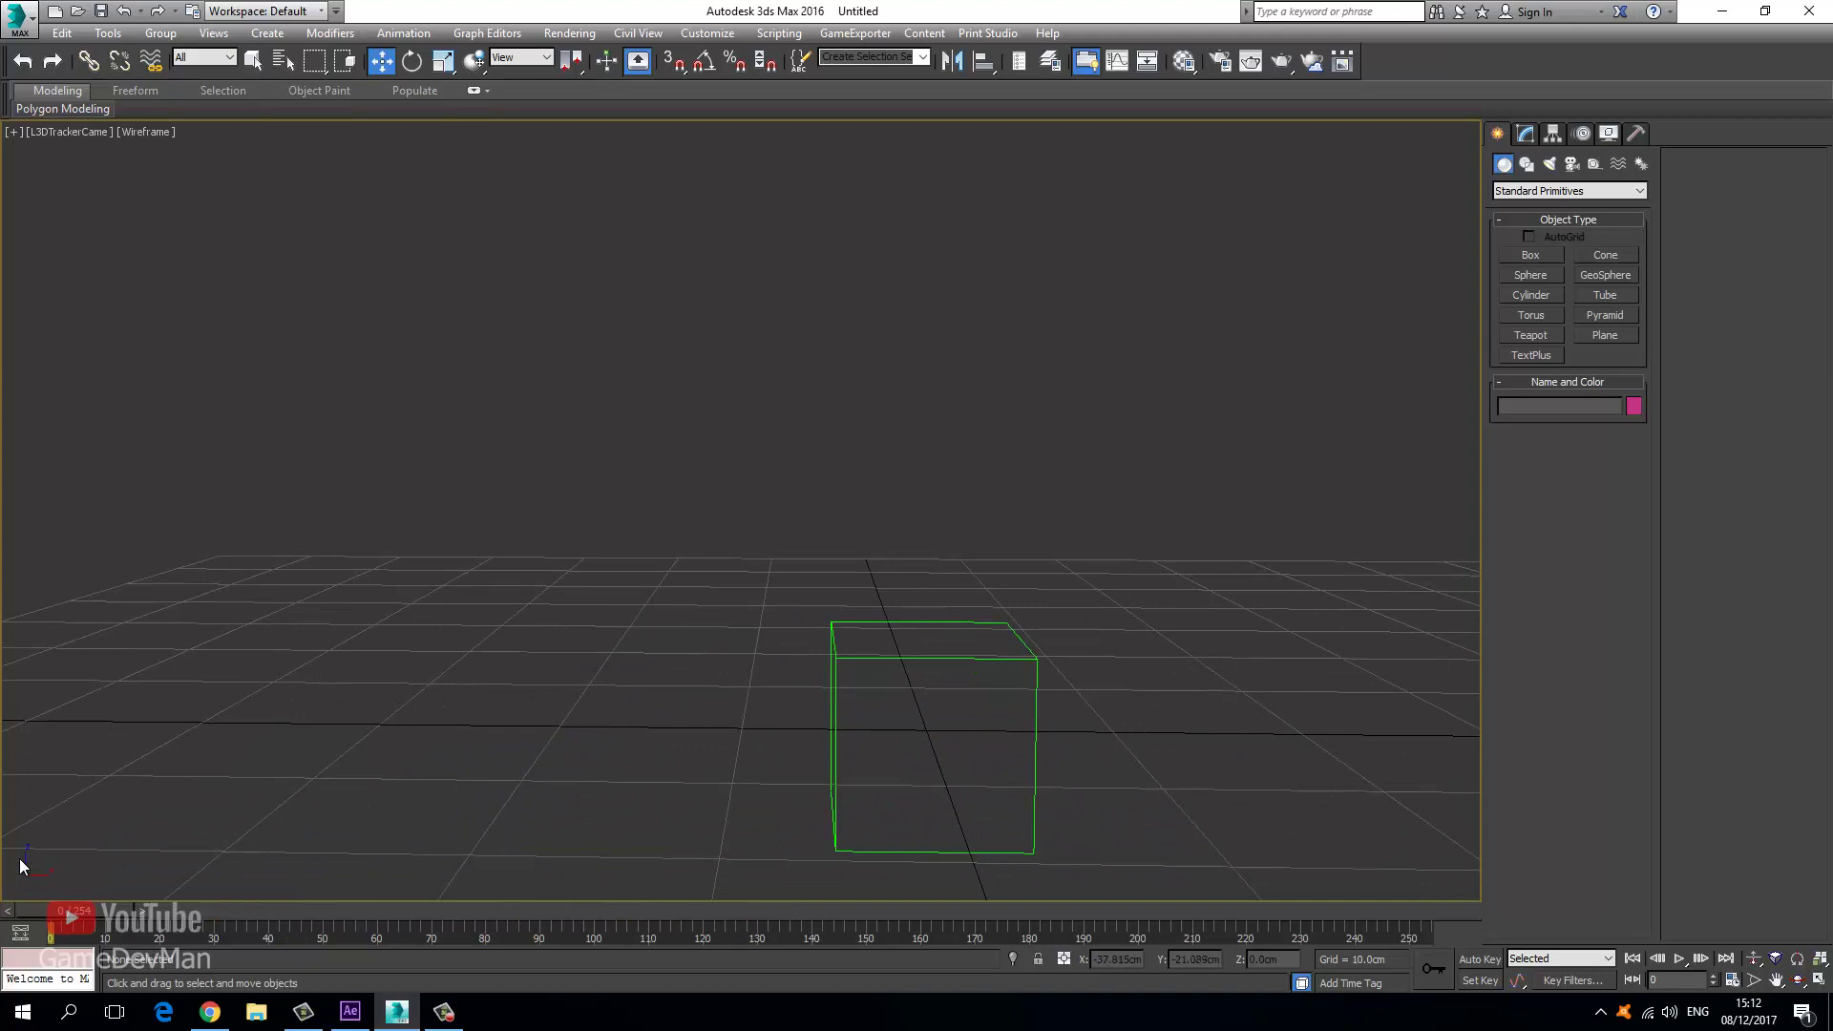
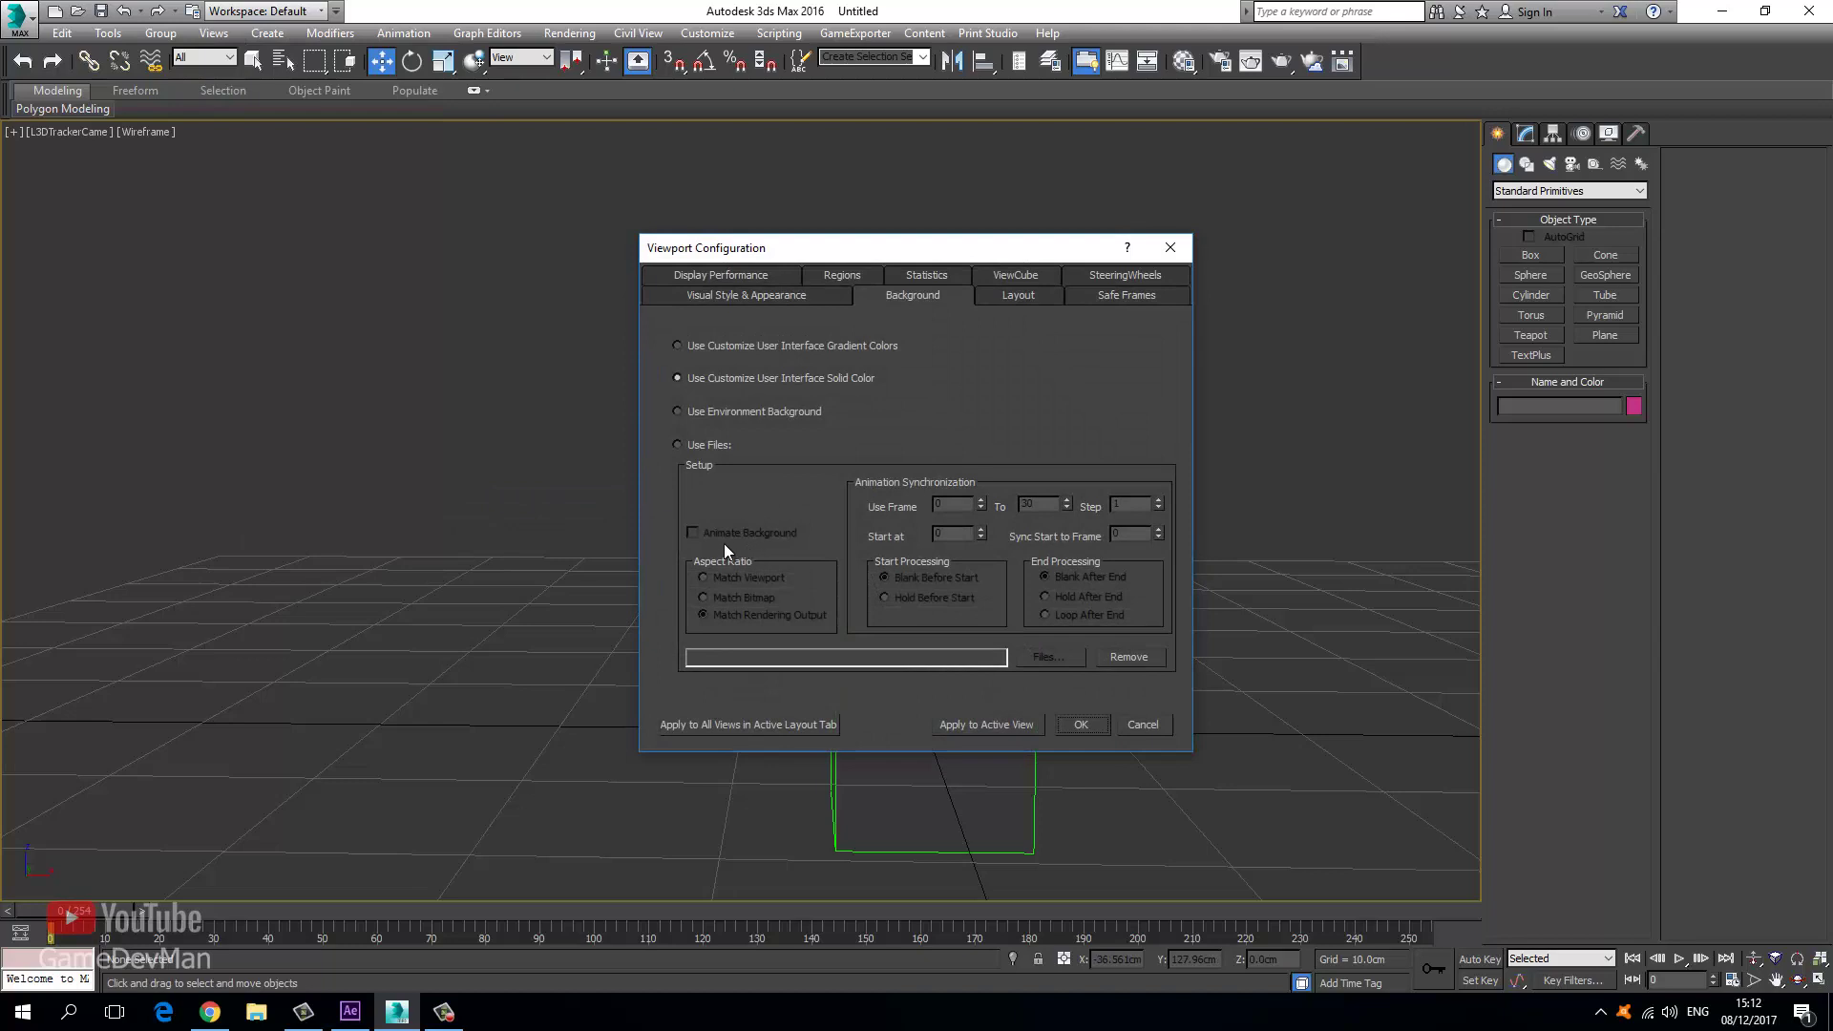
Set the viewport background to use files and load the IMG_2942 JPG sequence from Video_Out, starting at IMG_2942_00000.jpg, frames 0 to 253.
click(677, 445)
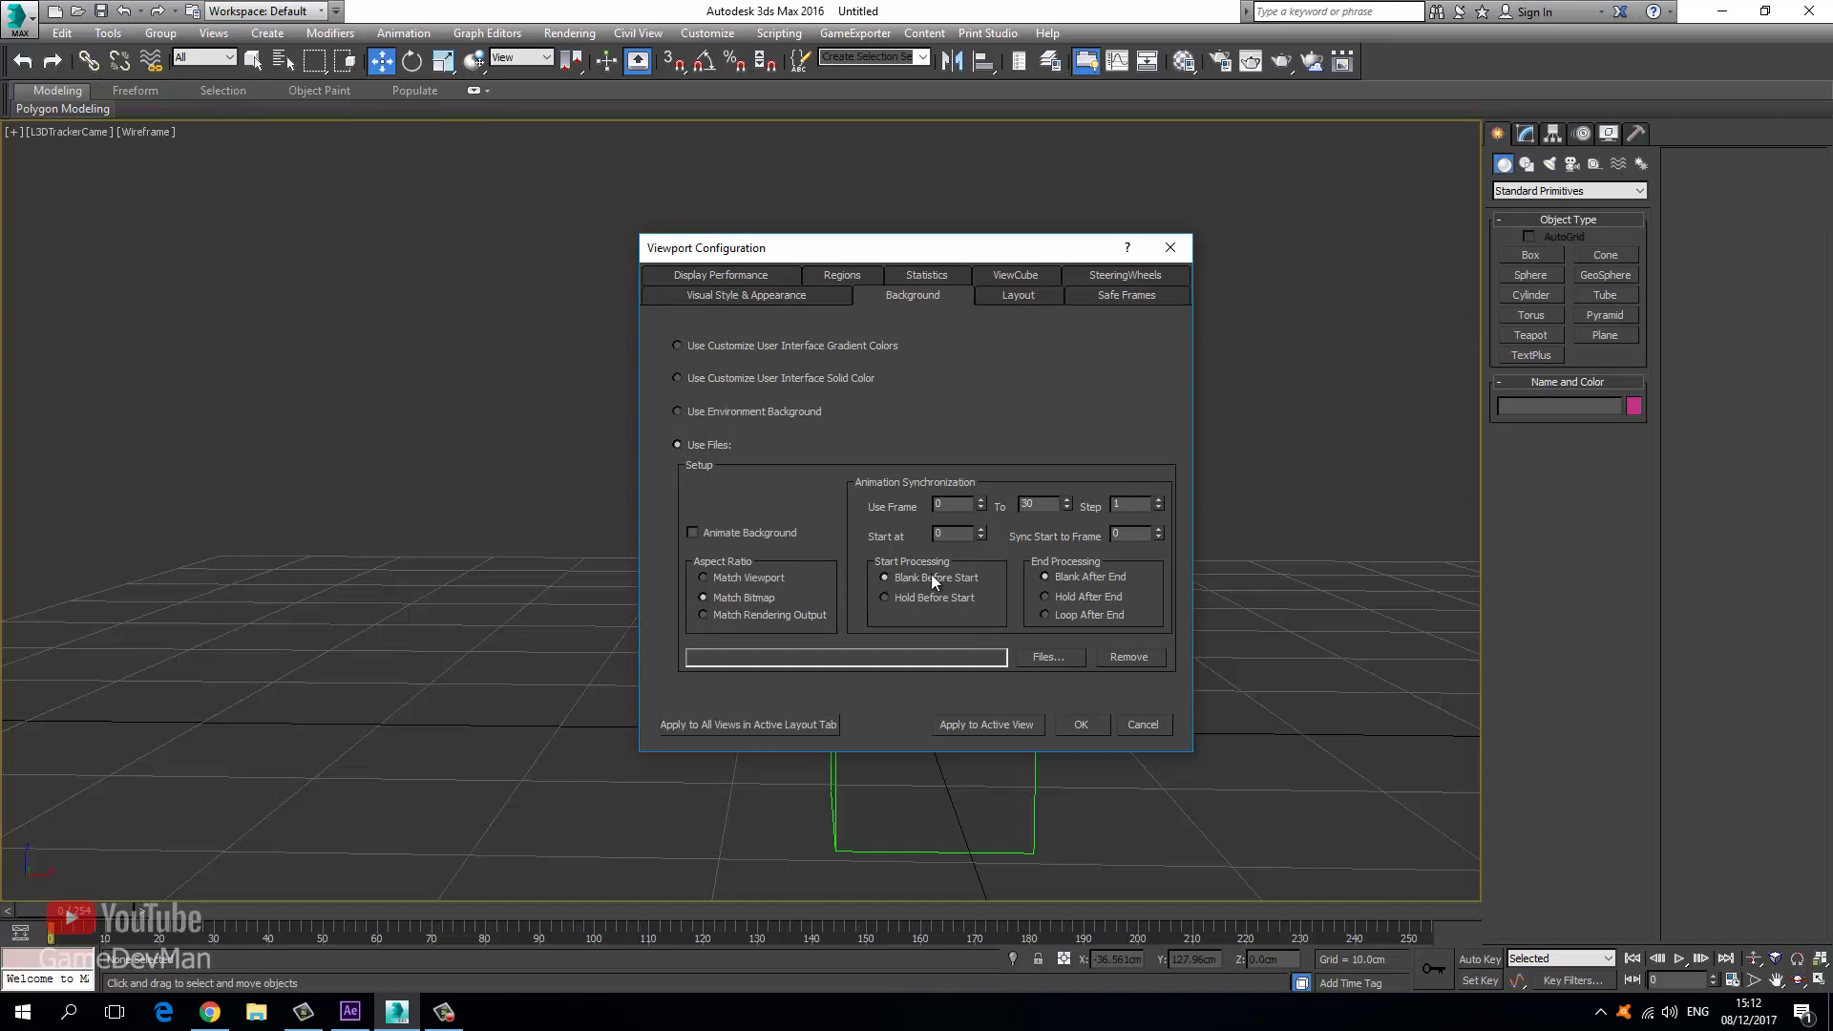
click(1045, 657)
click(705, 444)
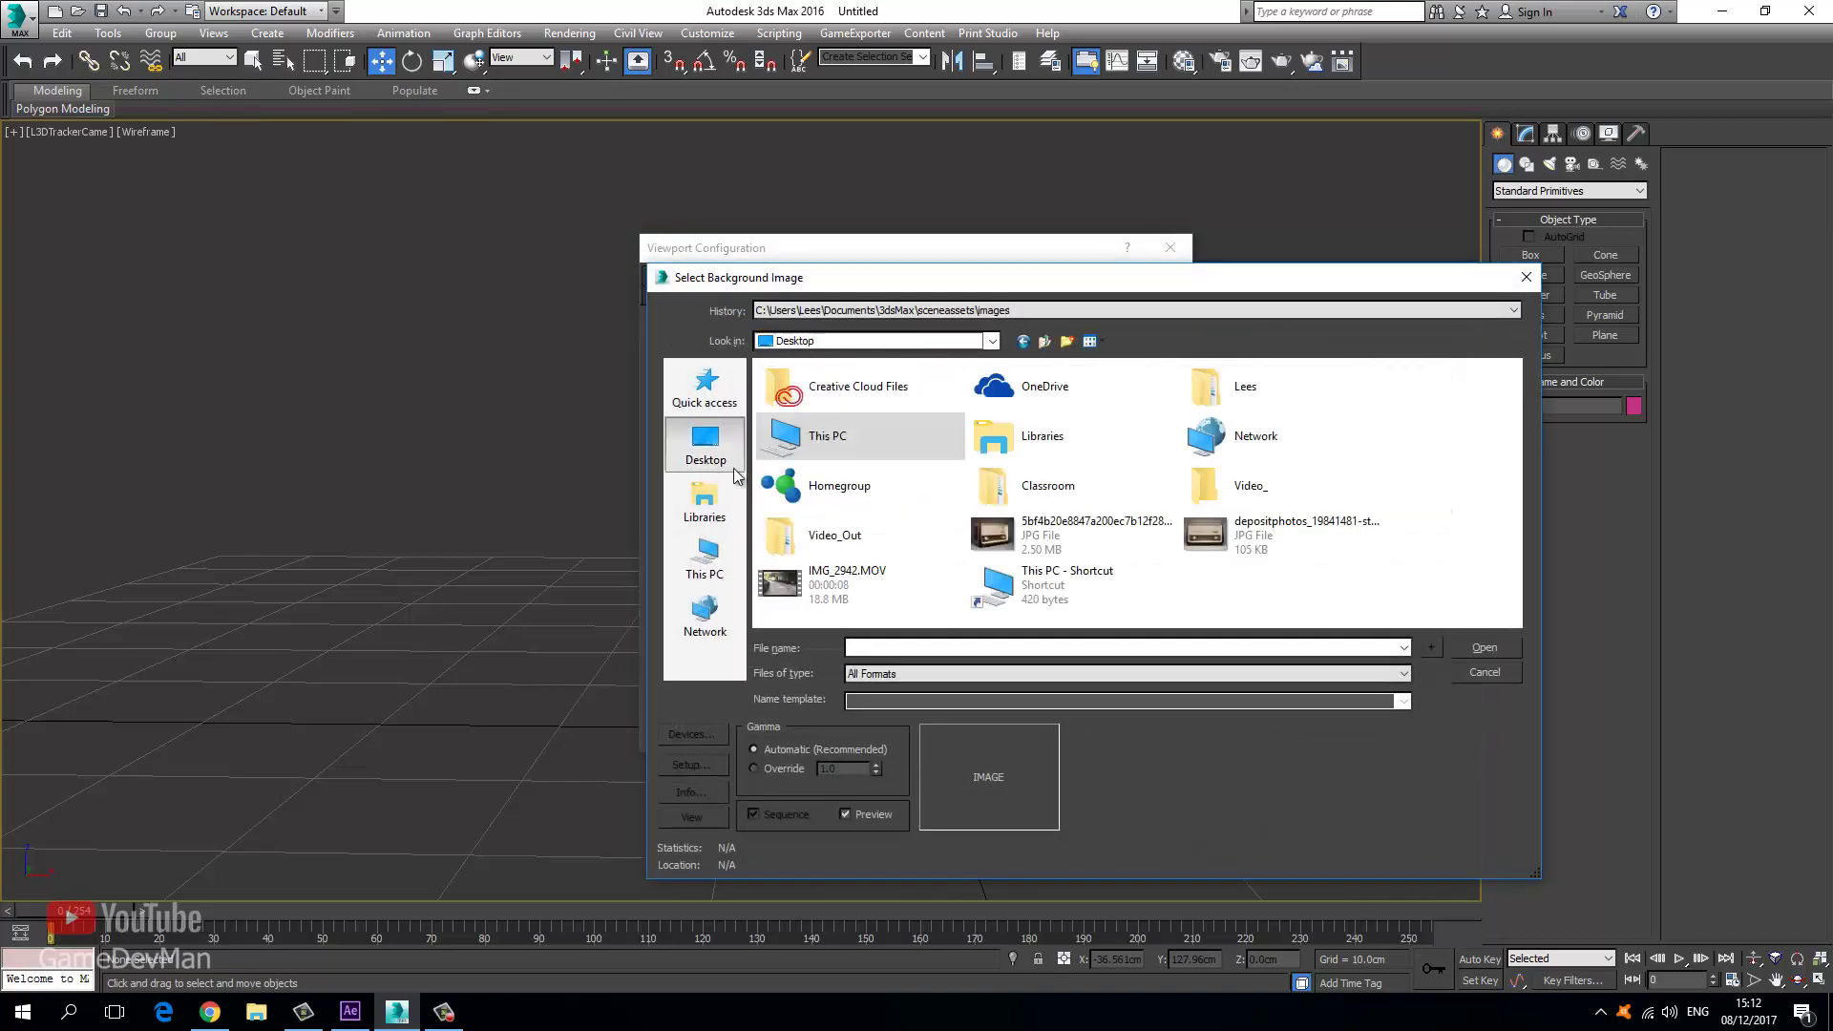
double_click(845, 544)
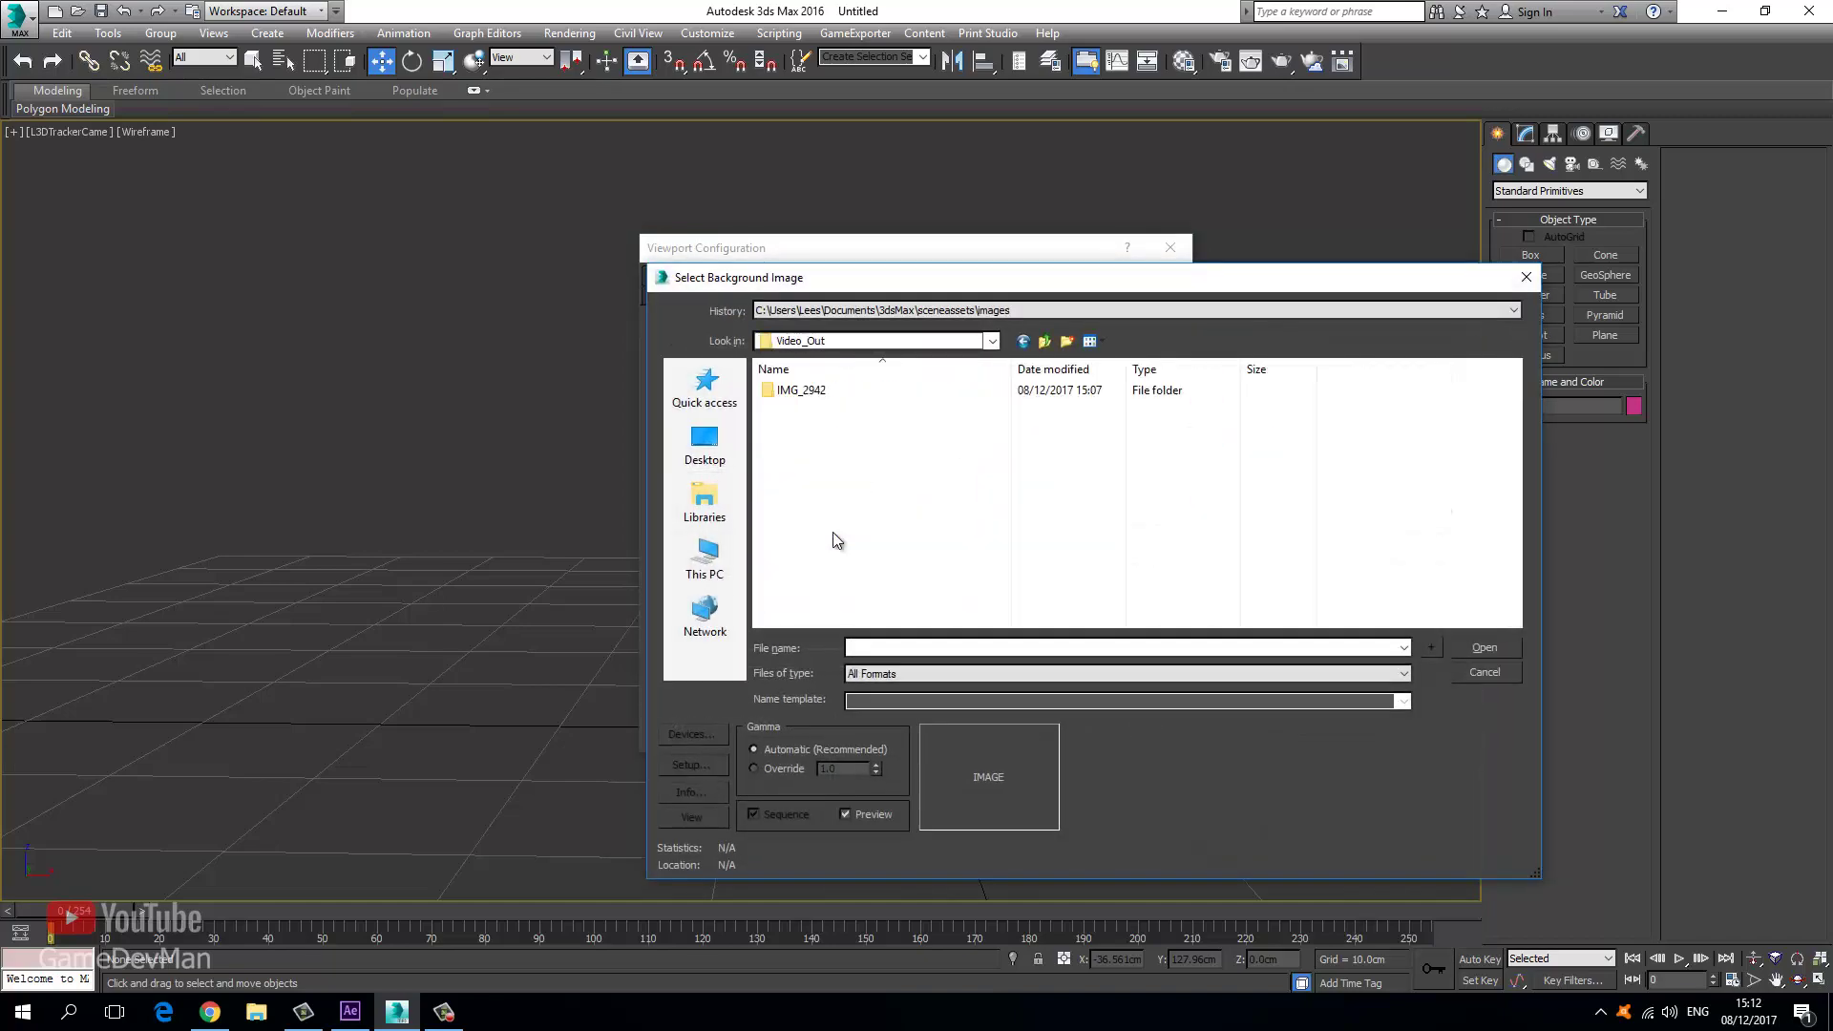
double_click(826, 392)
click(788, 416)
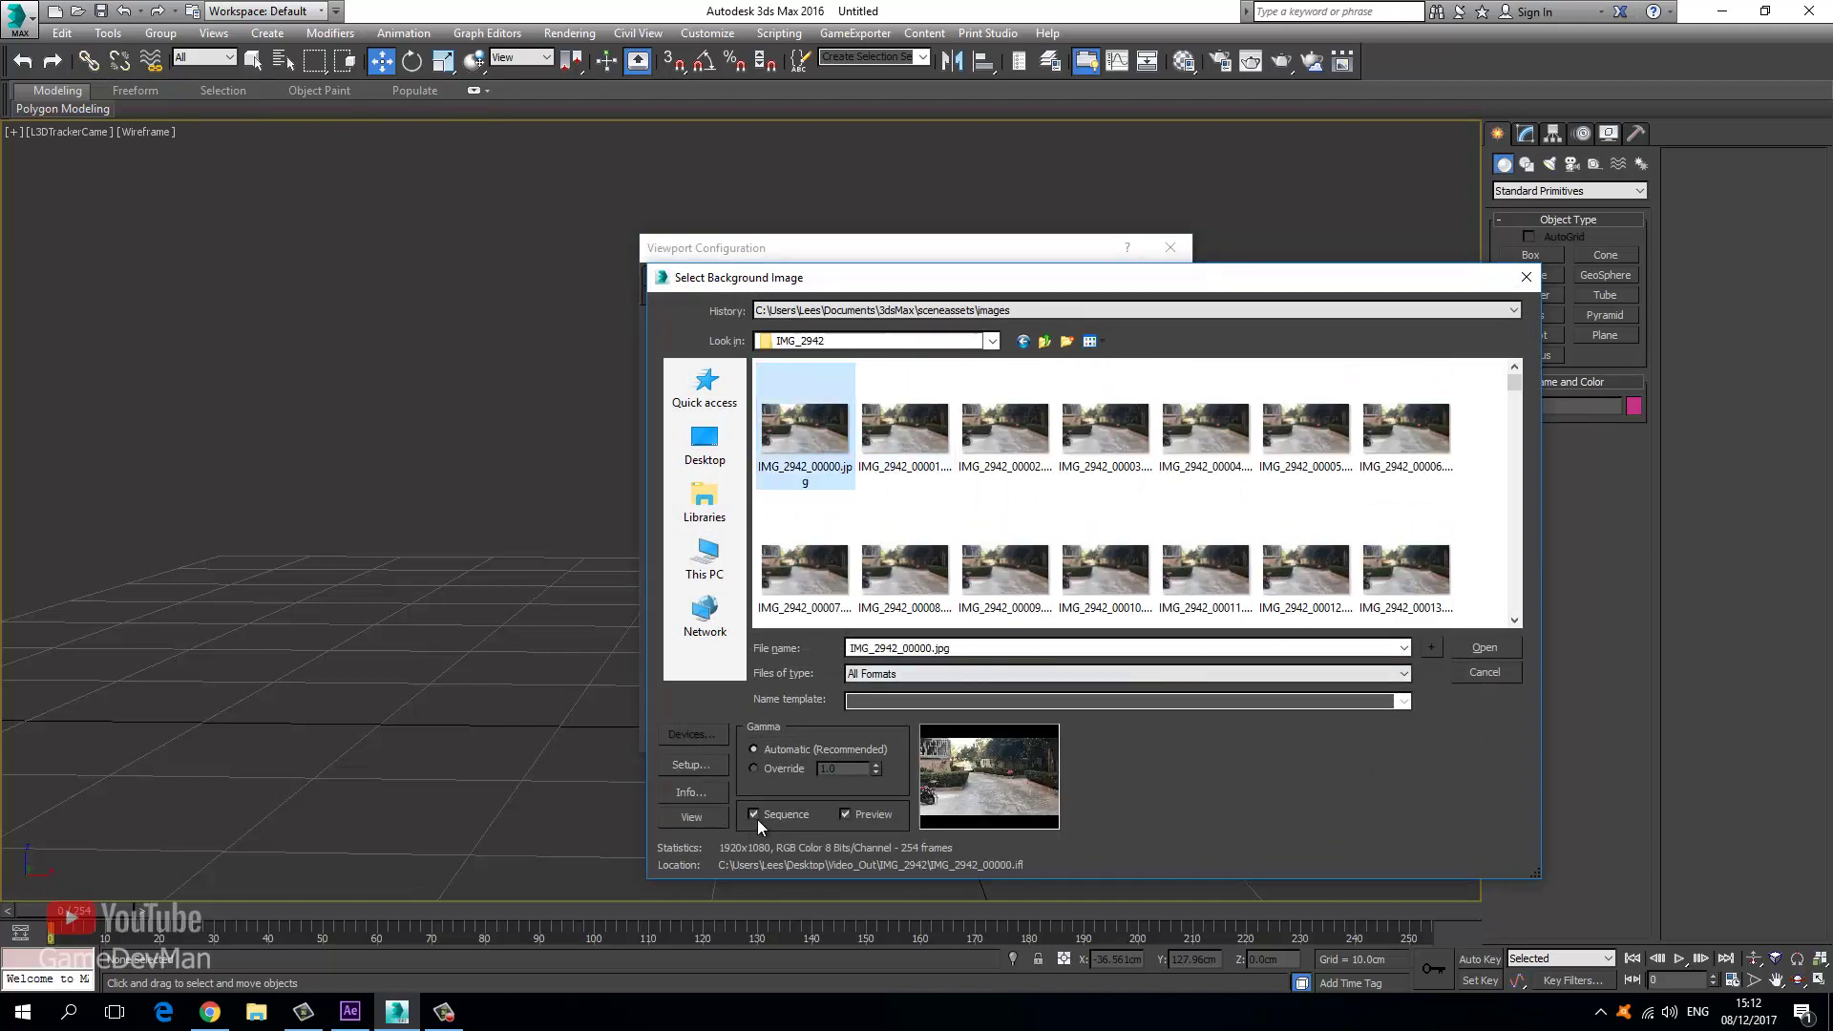
click(1484, 648)
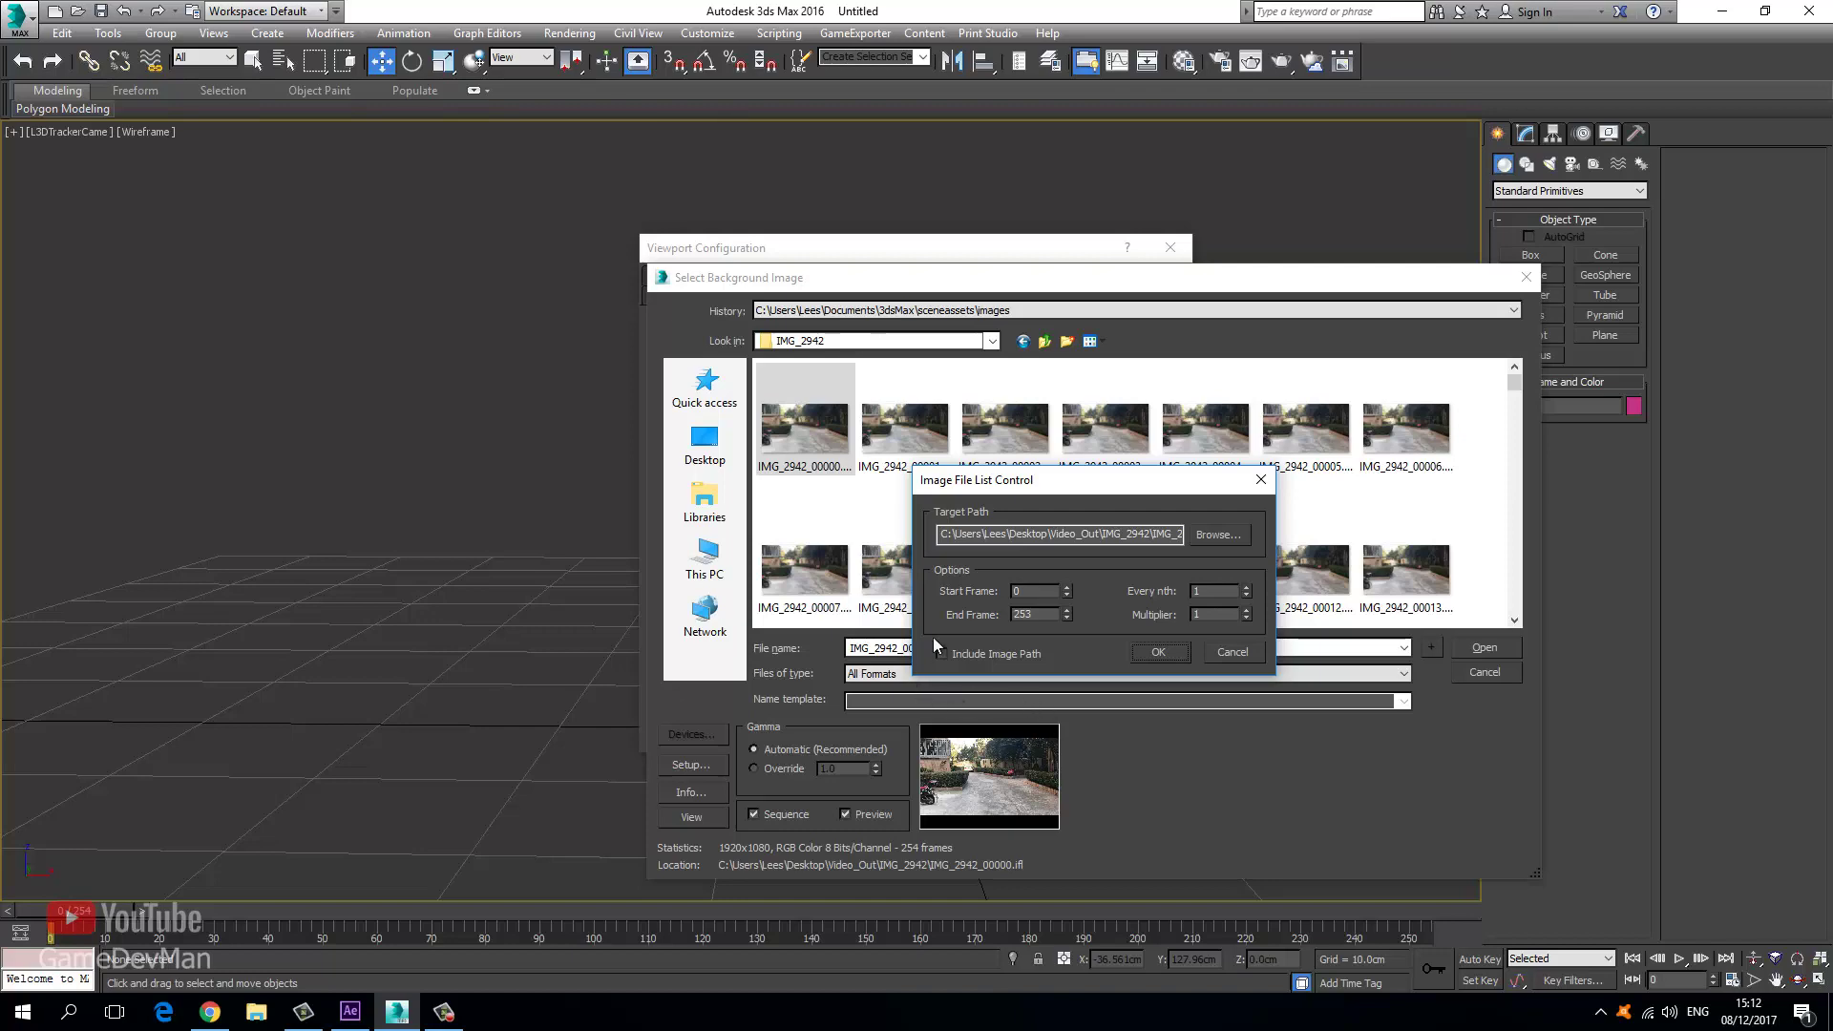
click(1155, 654)
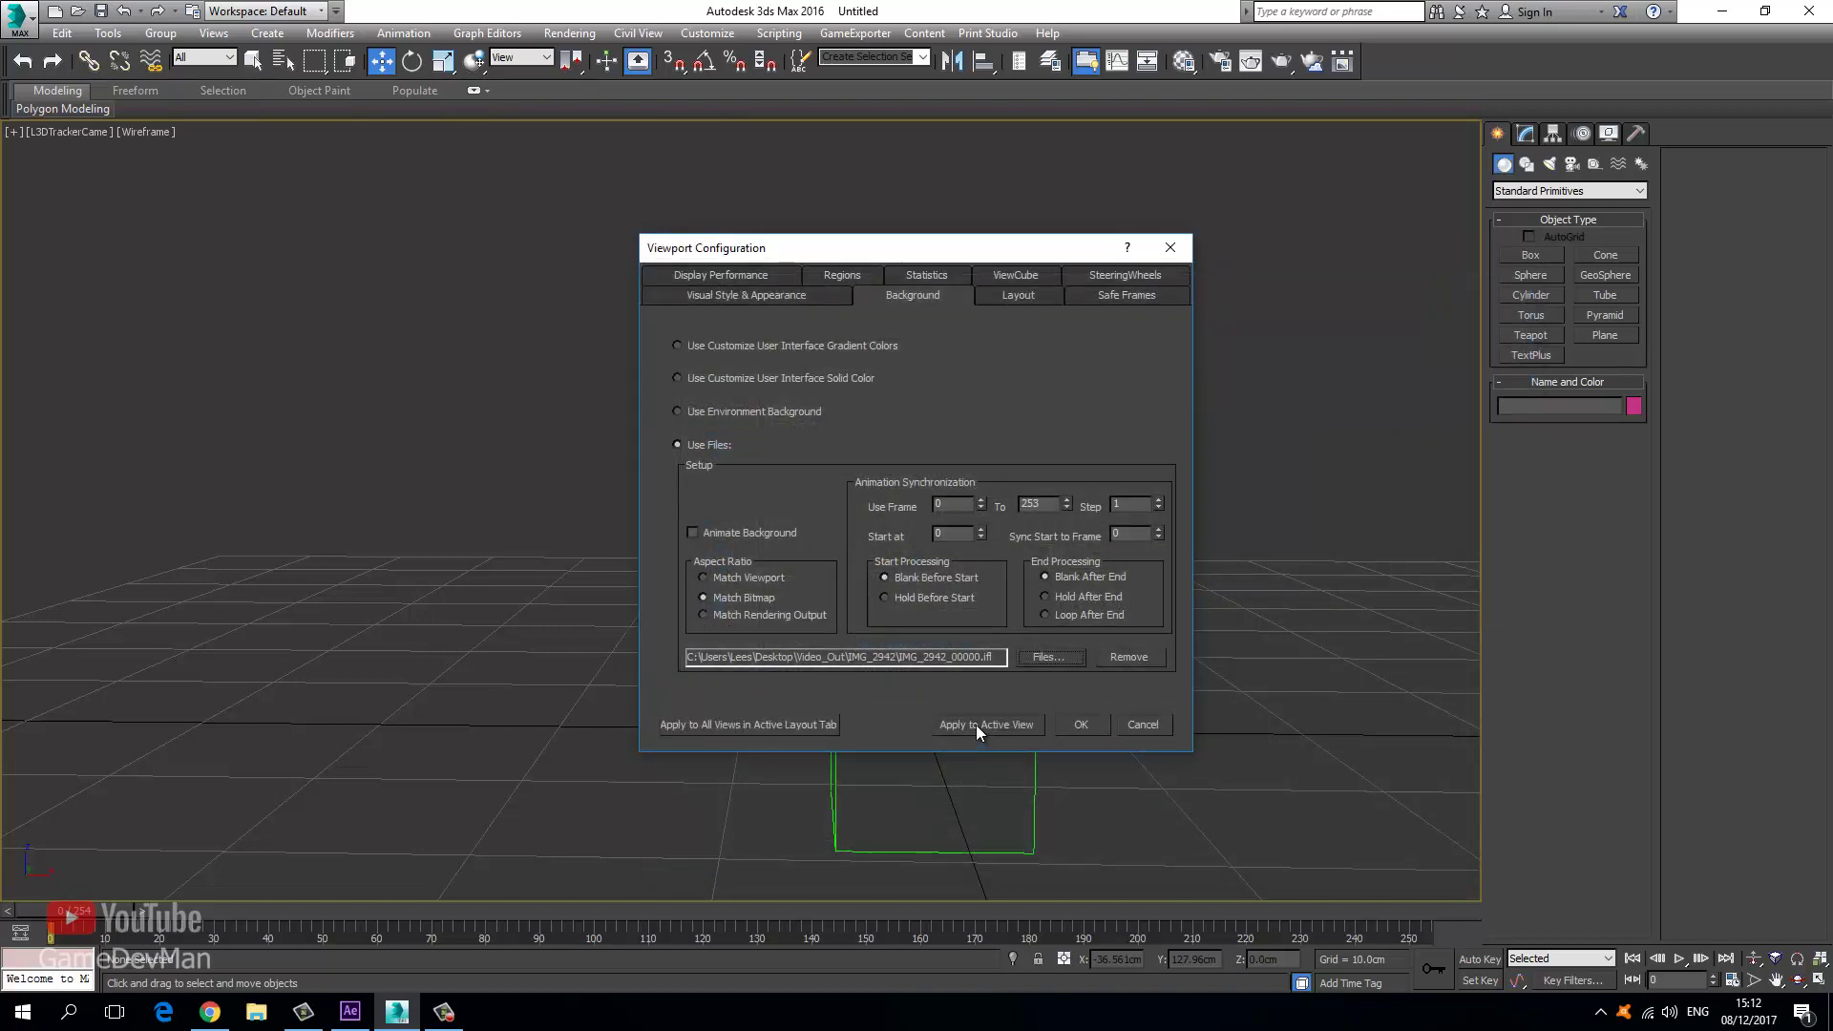
Apply the image-sequence background to the active camera view and scrub the timeline to check its playback.
click(970, 725)
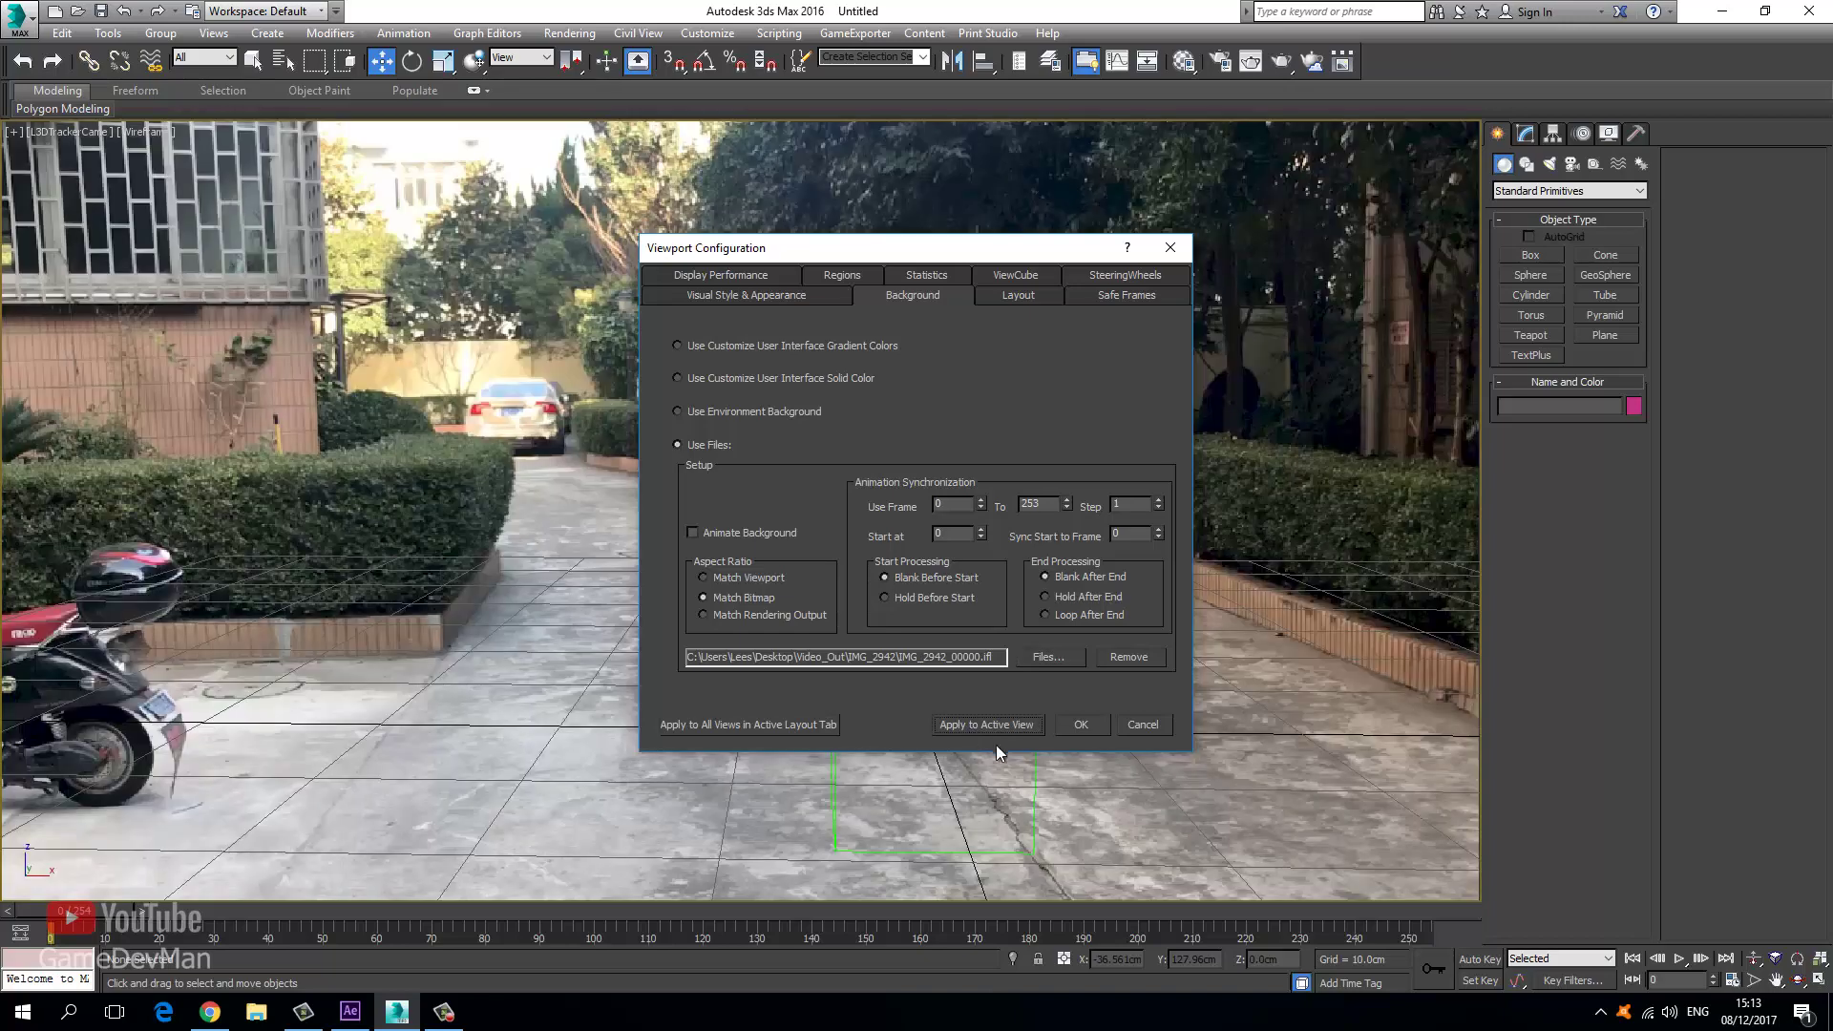
click(1083, 725)
drag(65, 912, 3, 807)
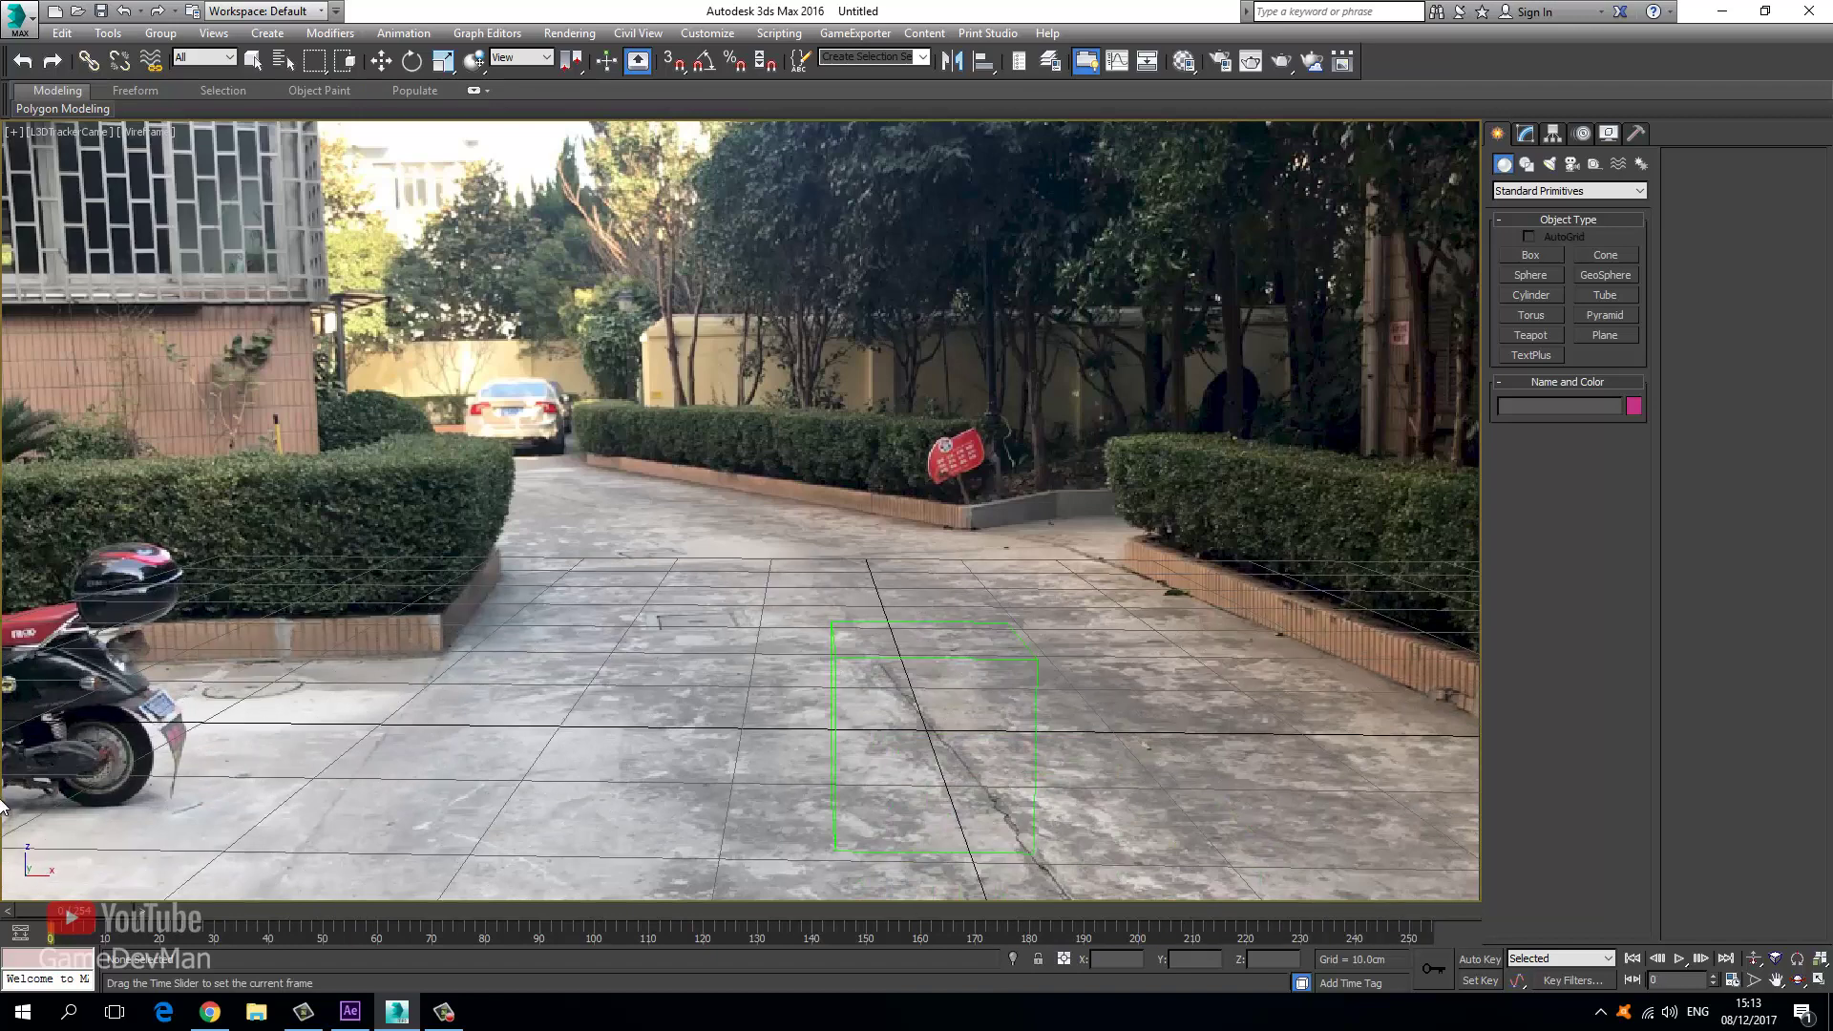
key(w)
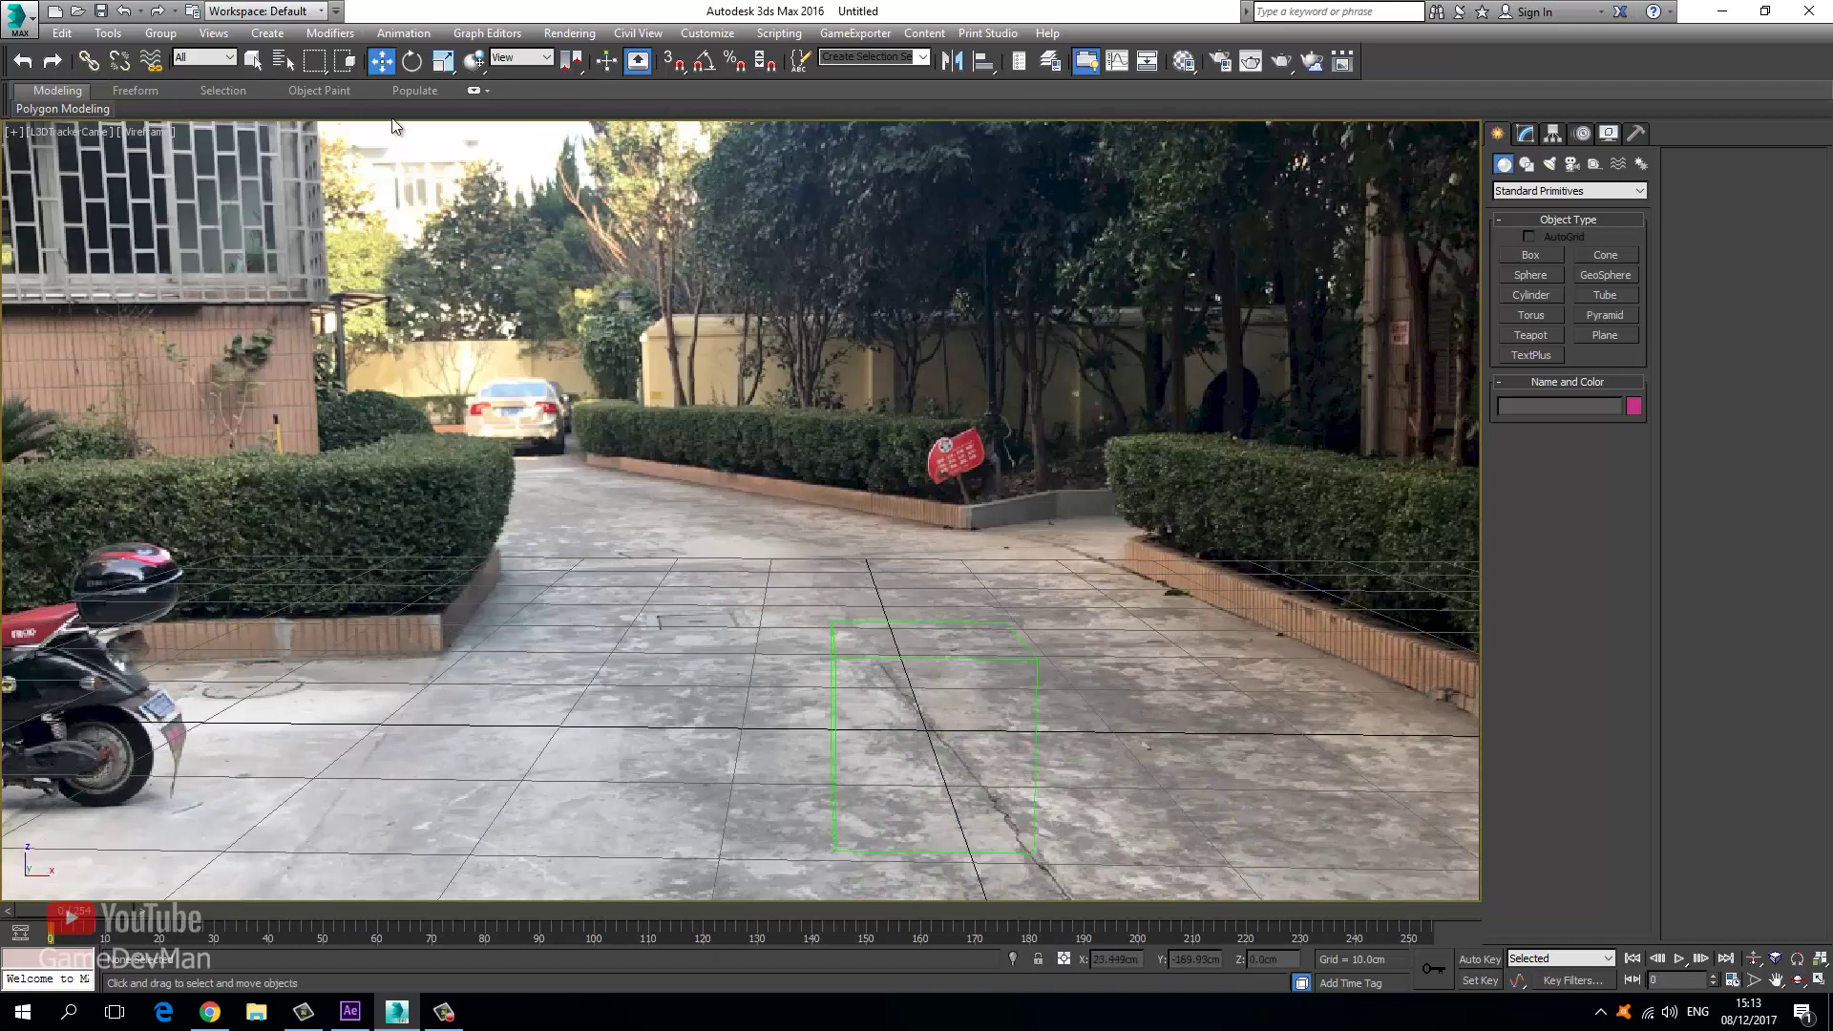
Check the Update Background While Playing option in the viewport preferences and scrub the timeline again.
click(708, 33)
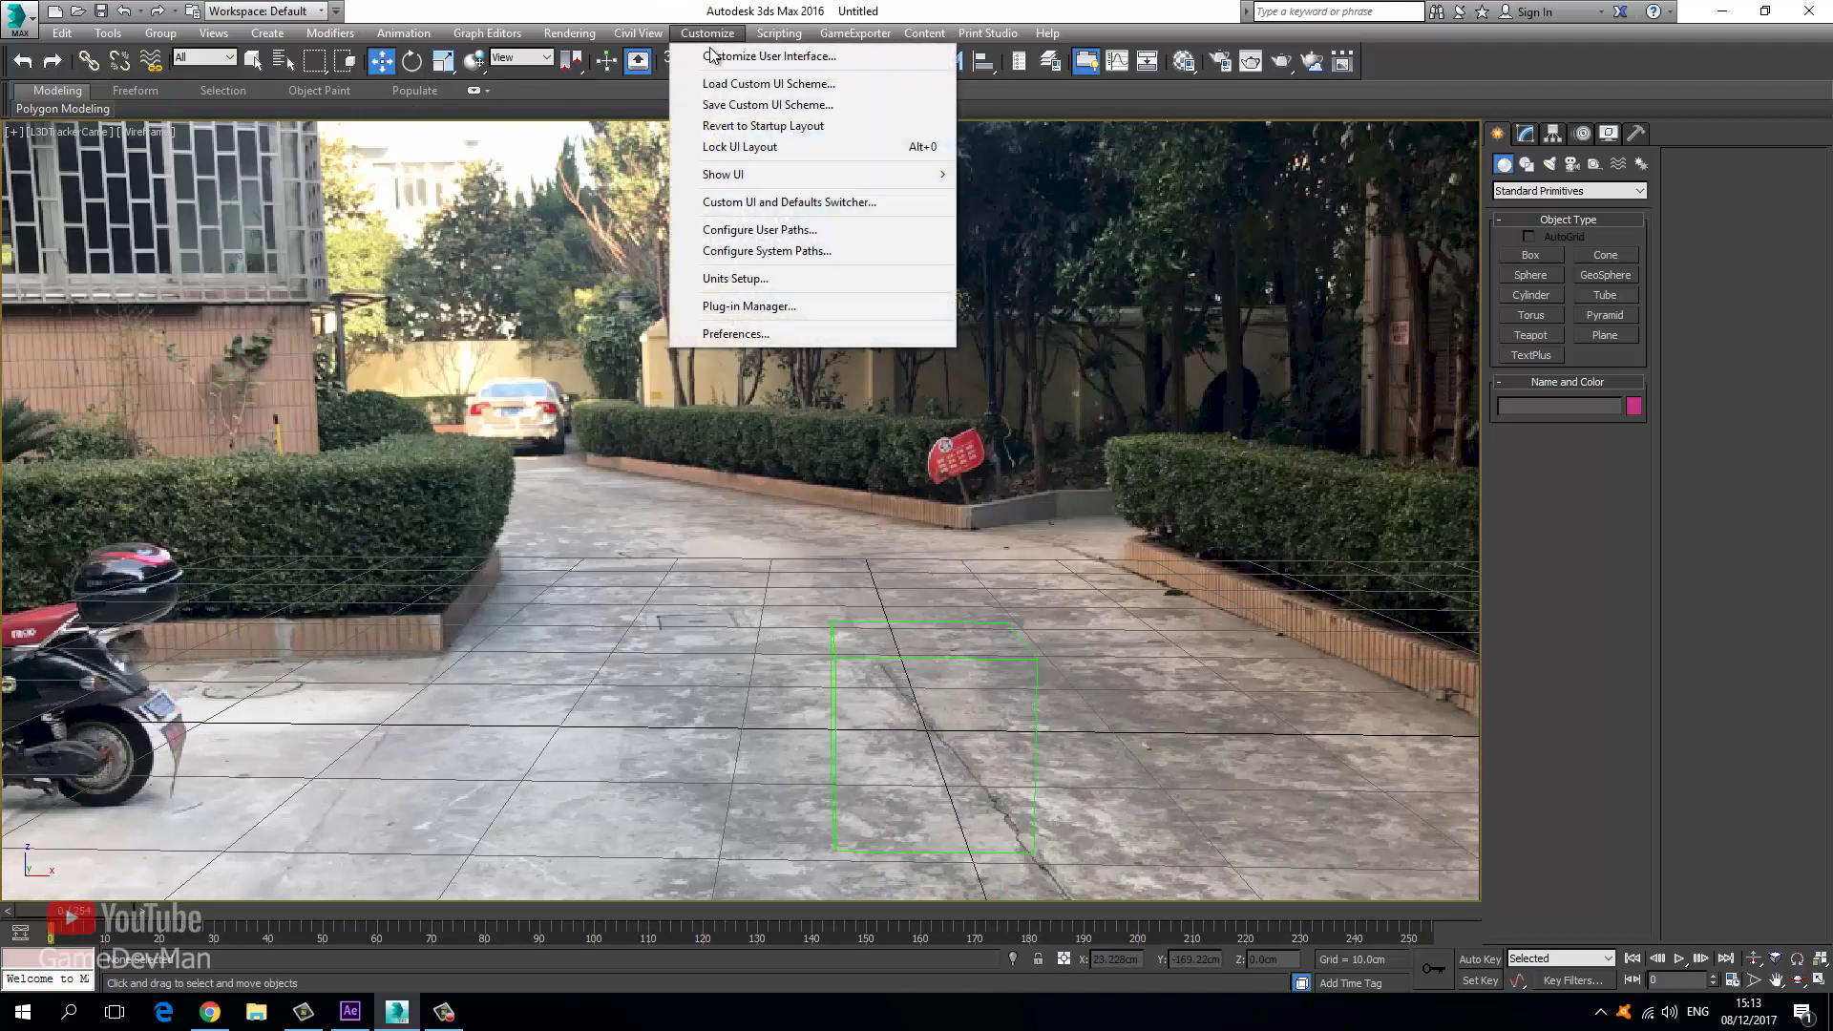
click(727, 334)
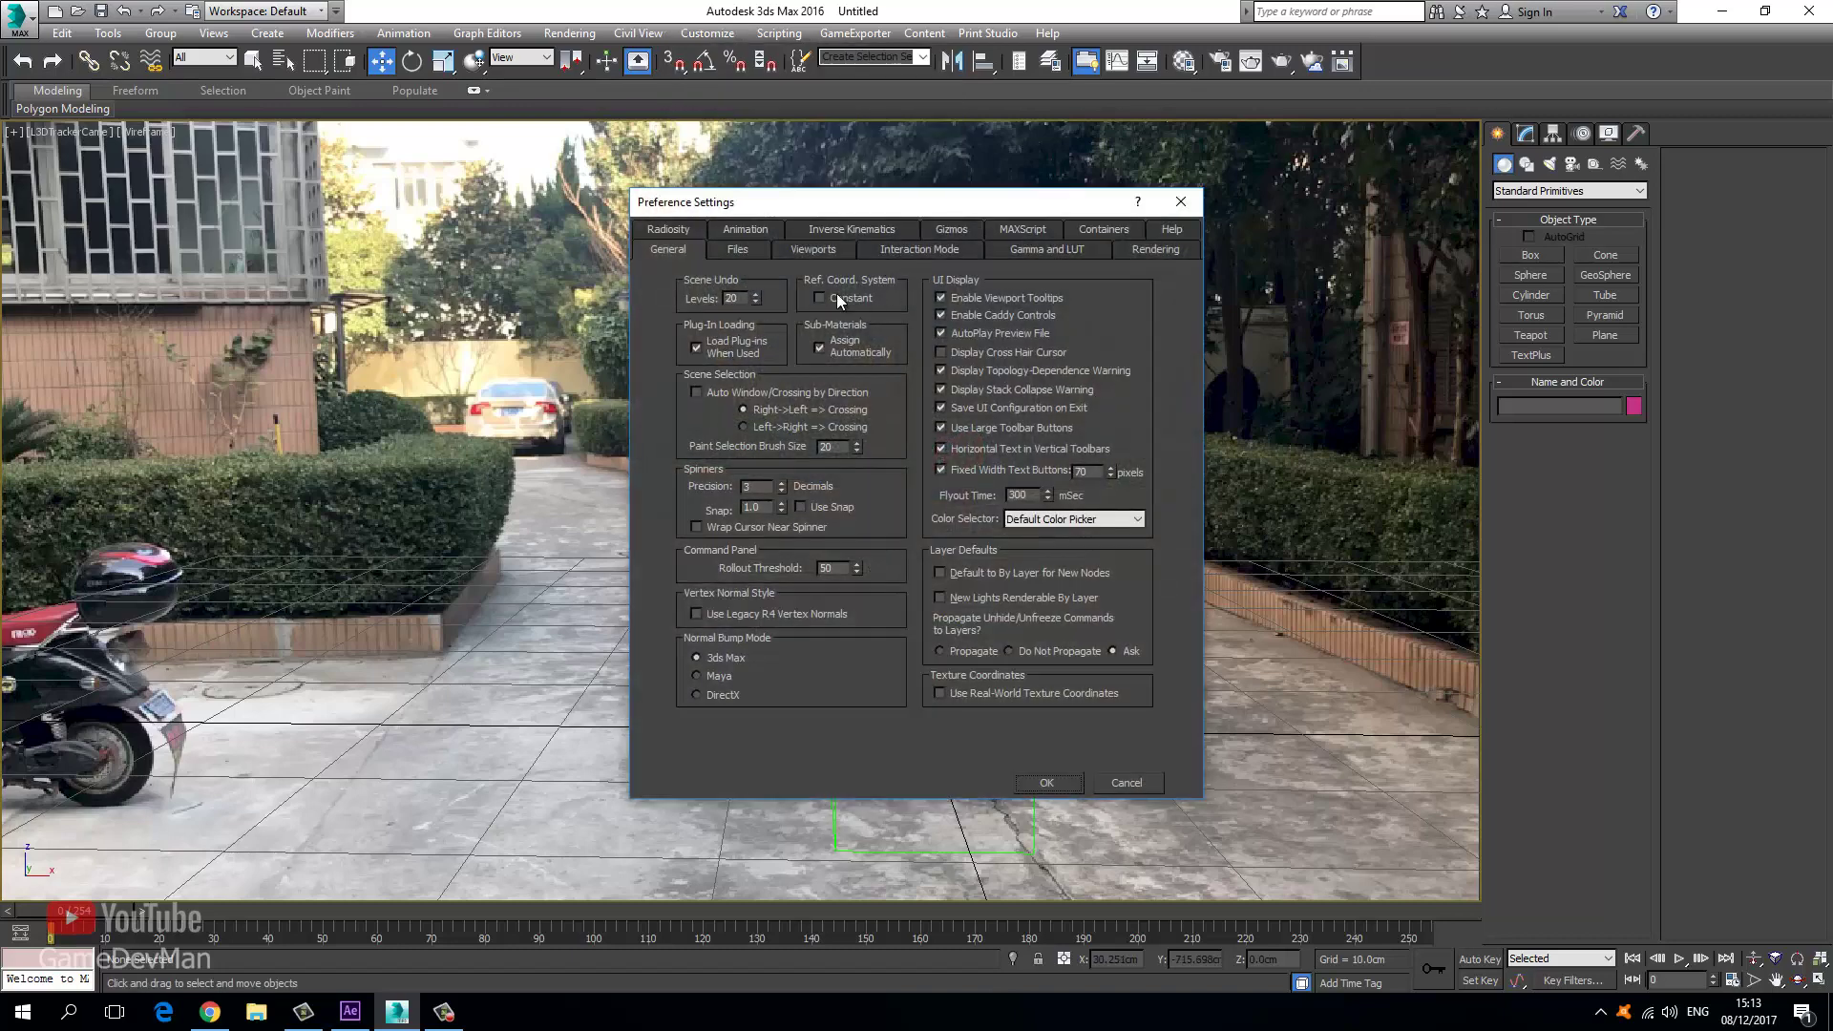
click(812, 250)
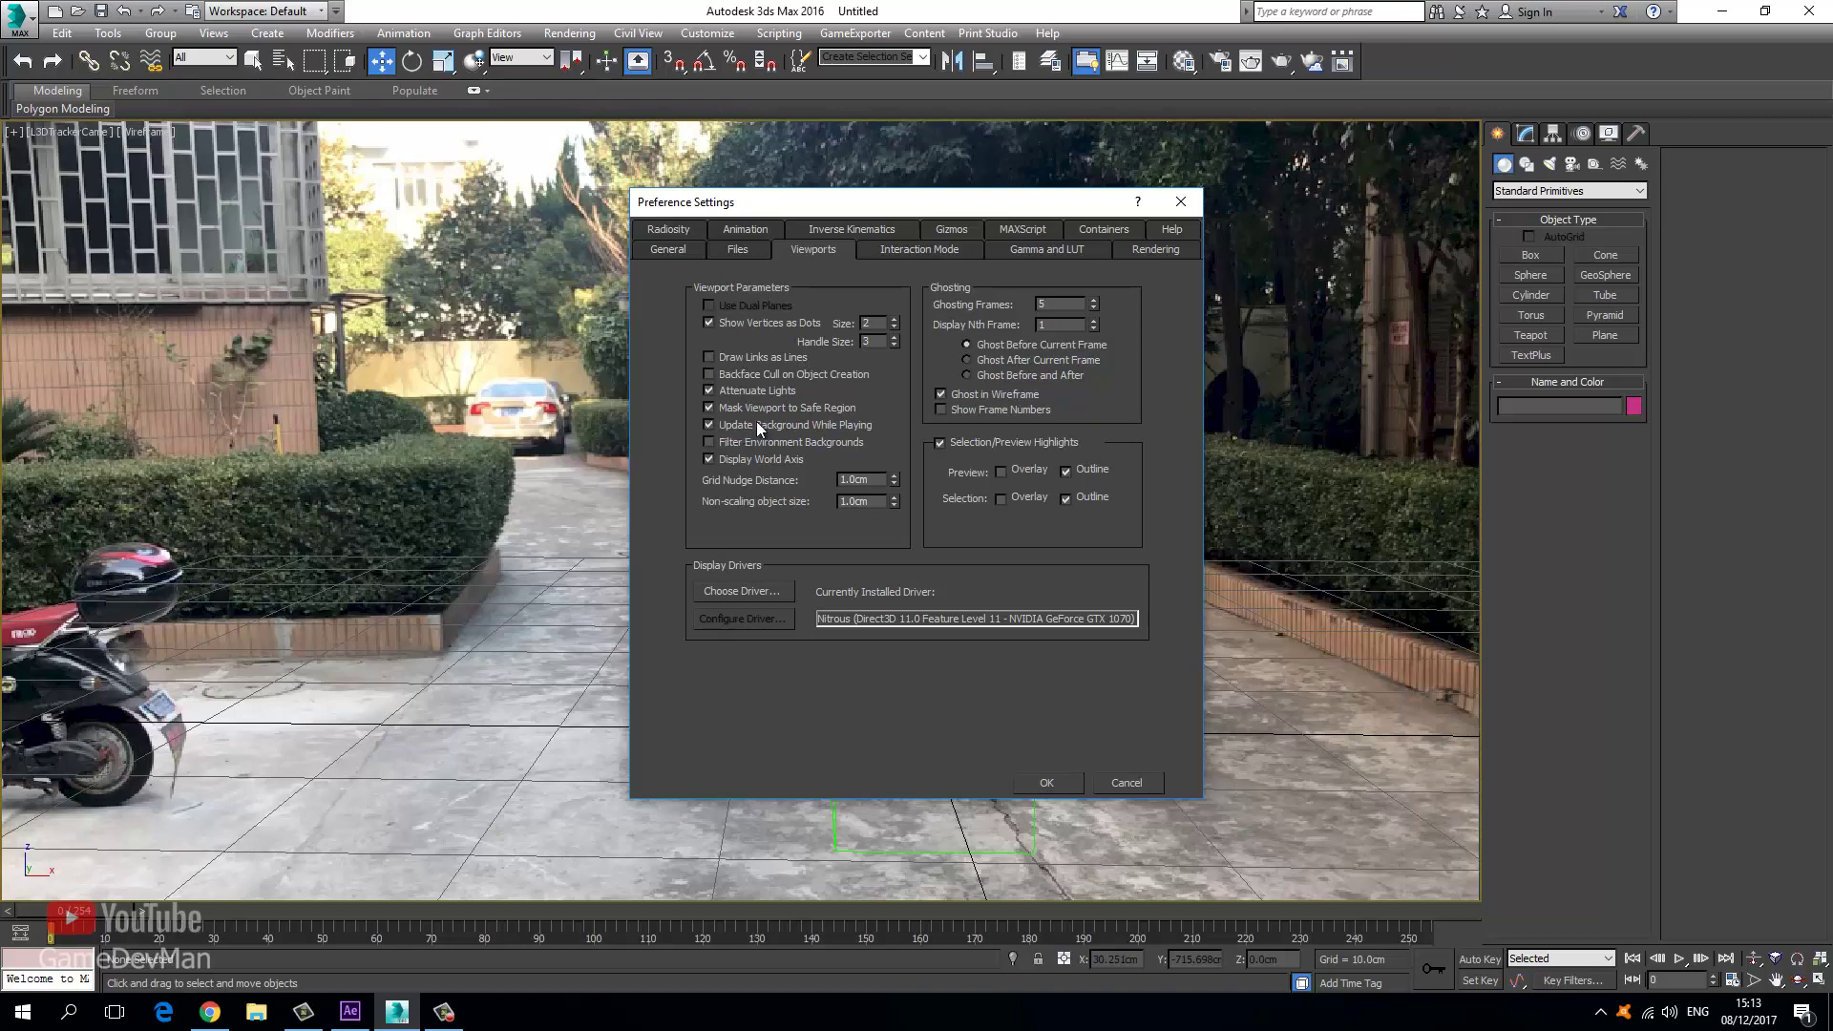
click(1046, 782)
drag(114, 909, 2, 714)
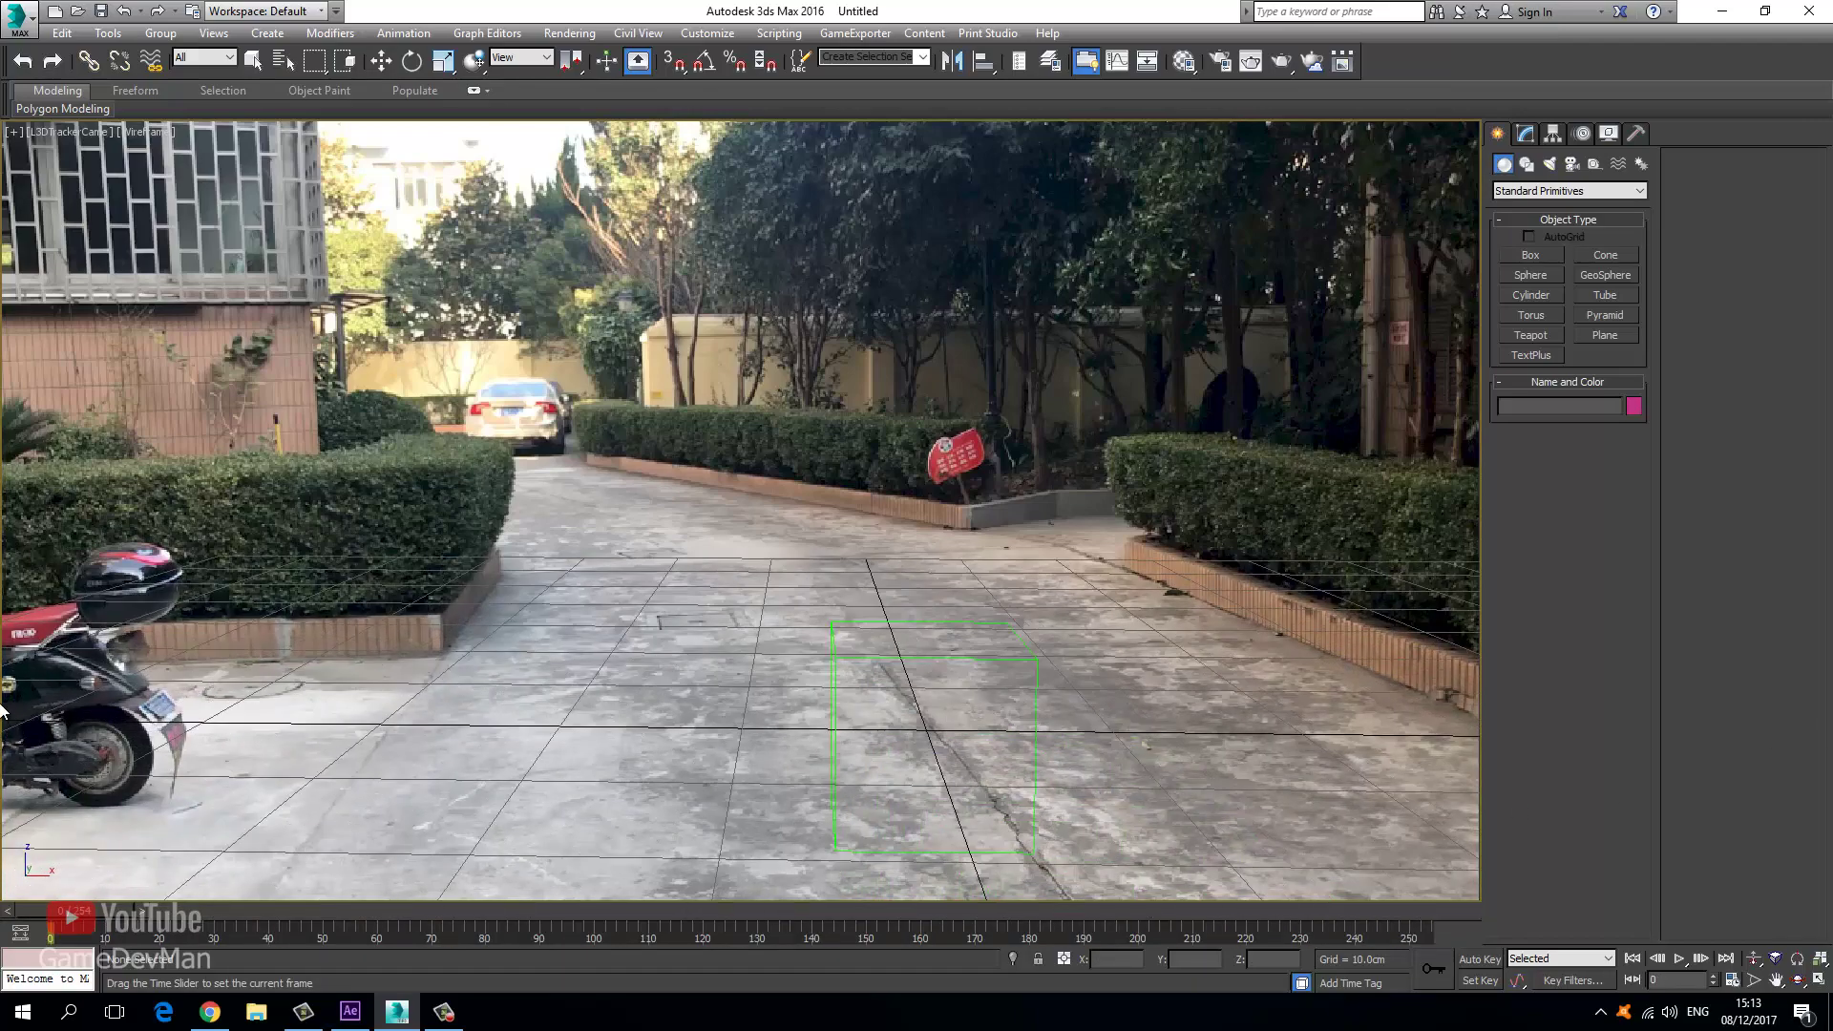
key(w)
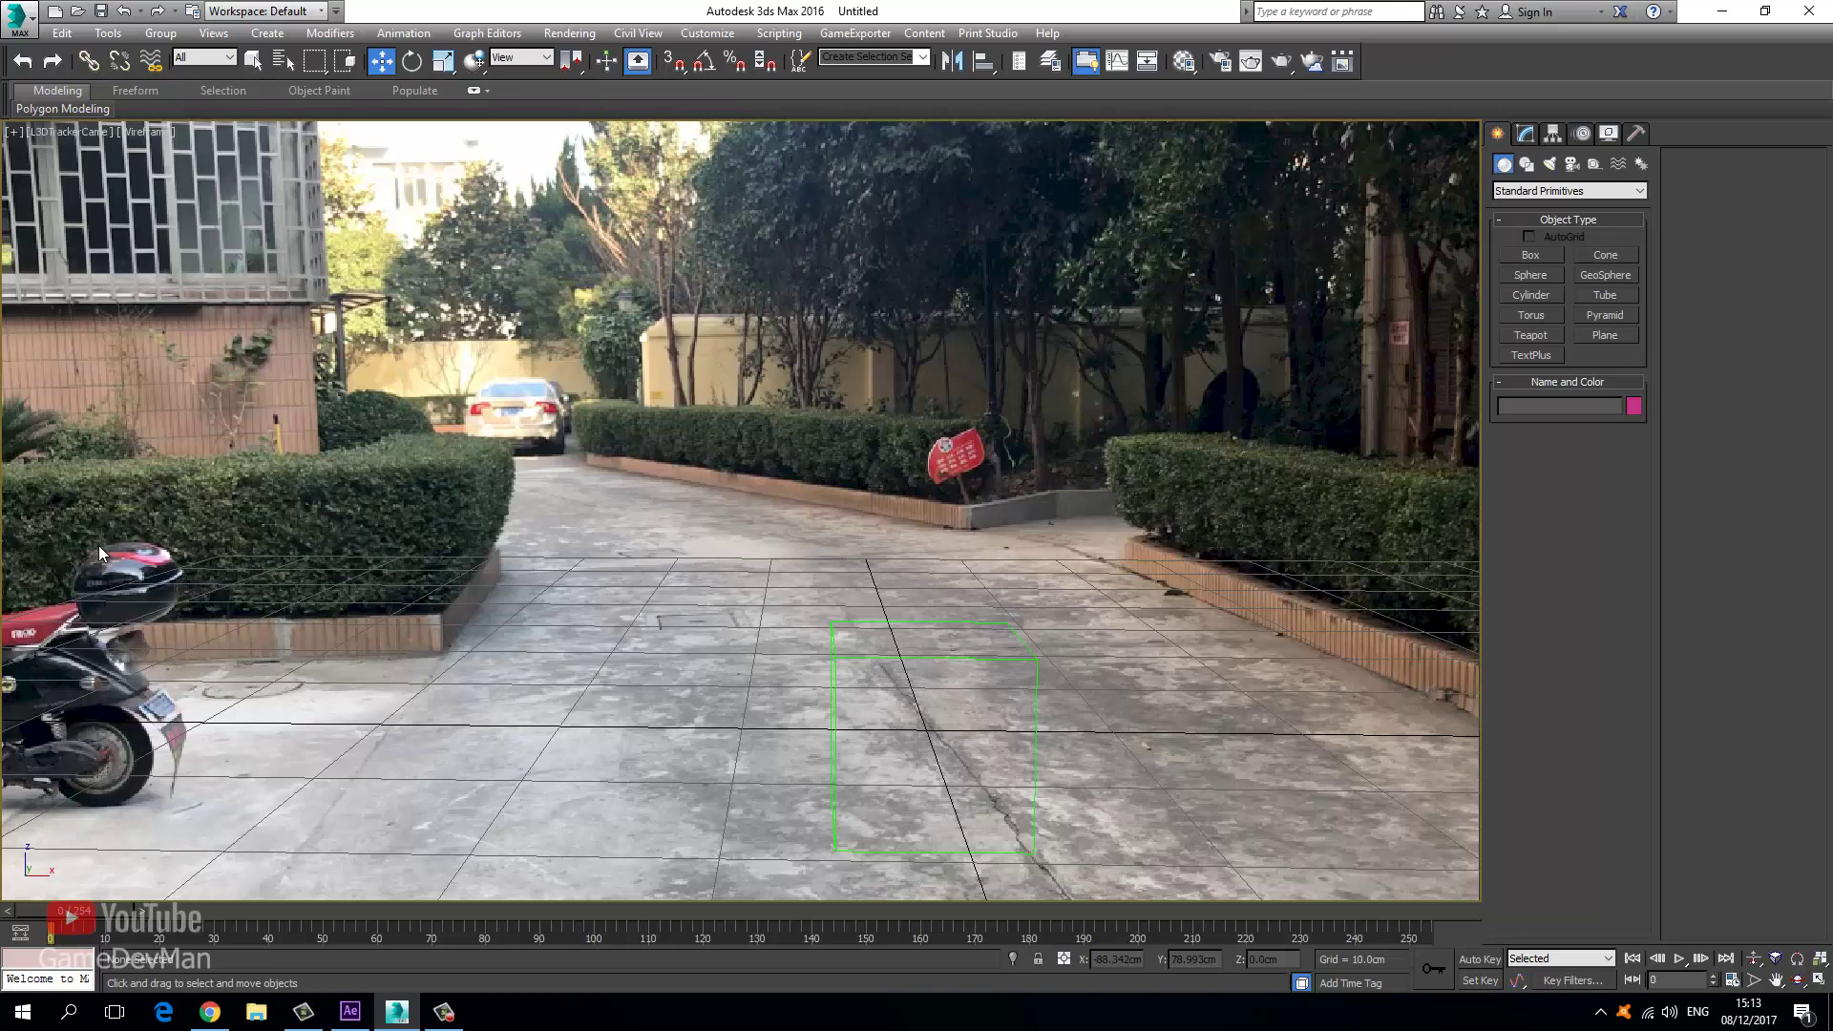
Open the Material Editor and assign the IMG_2942 image sequence, frames 0 to 253, as a Bitmap environment map.
key(m)
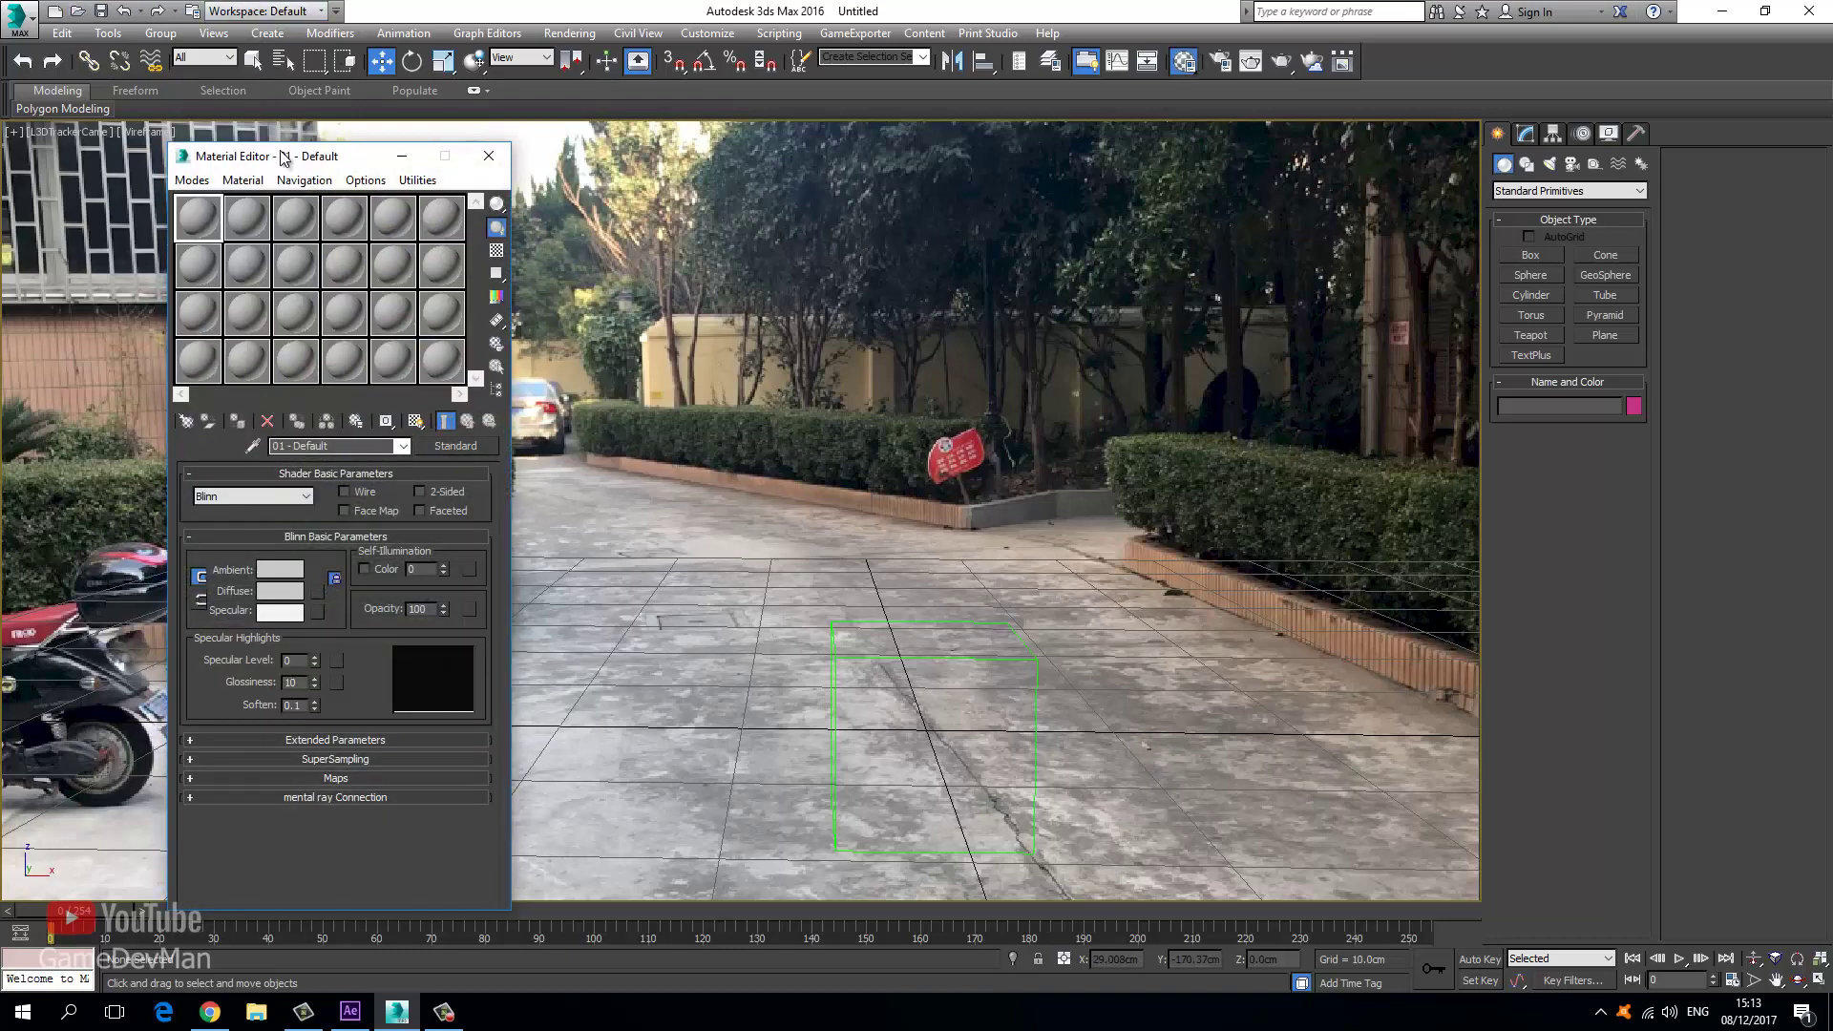
drag(232, 157, 1326, 134)
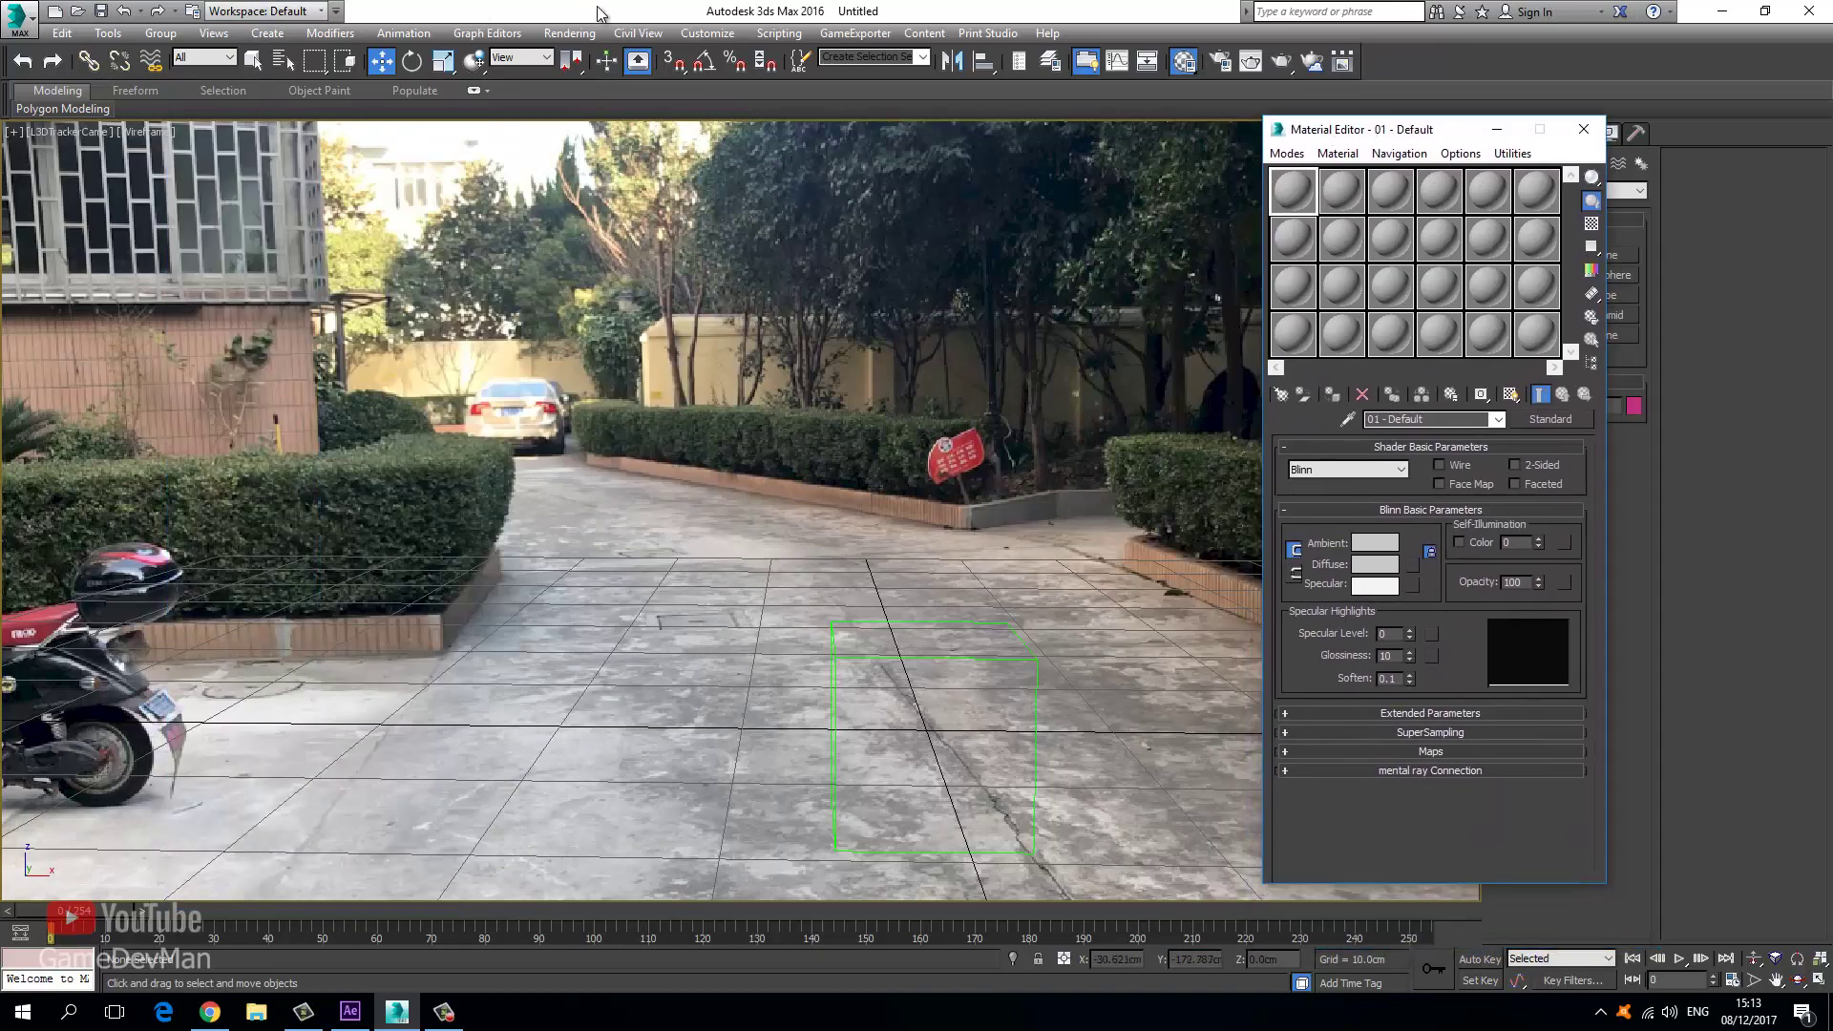
click(573, 32)
click(641, 313)
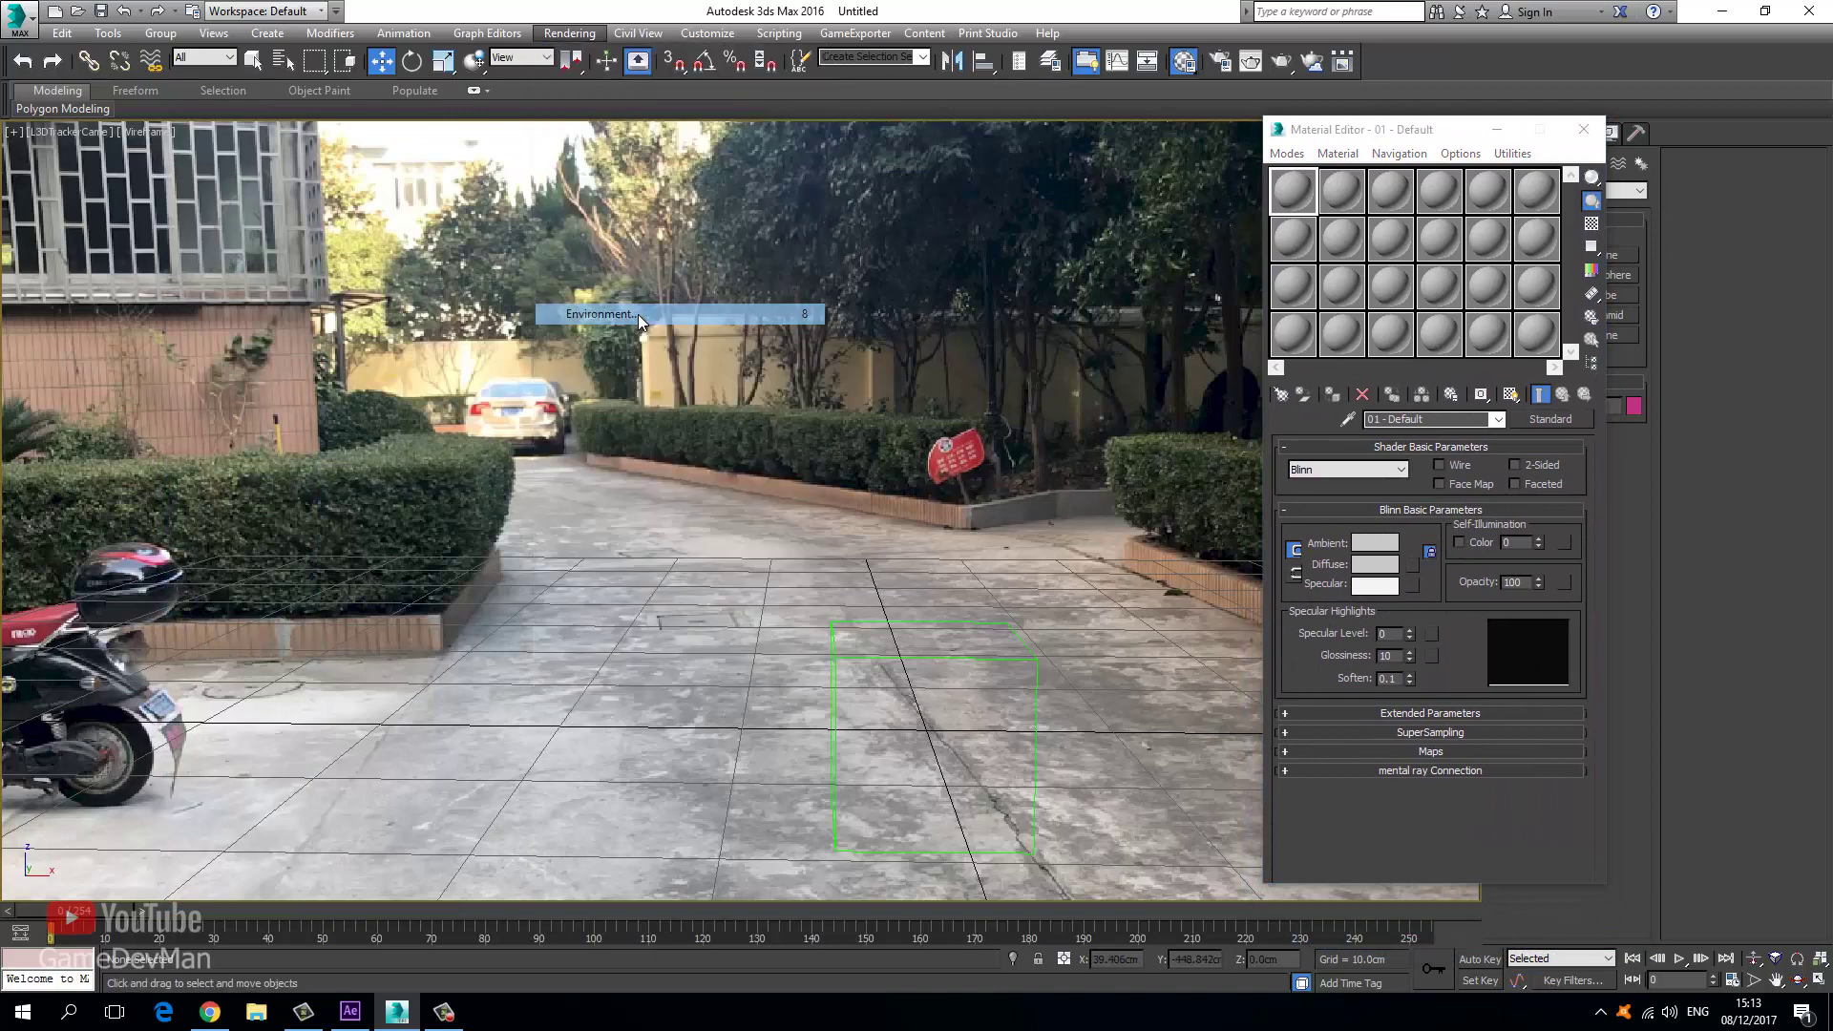
click(938, 307)
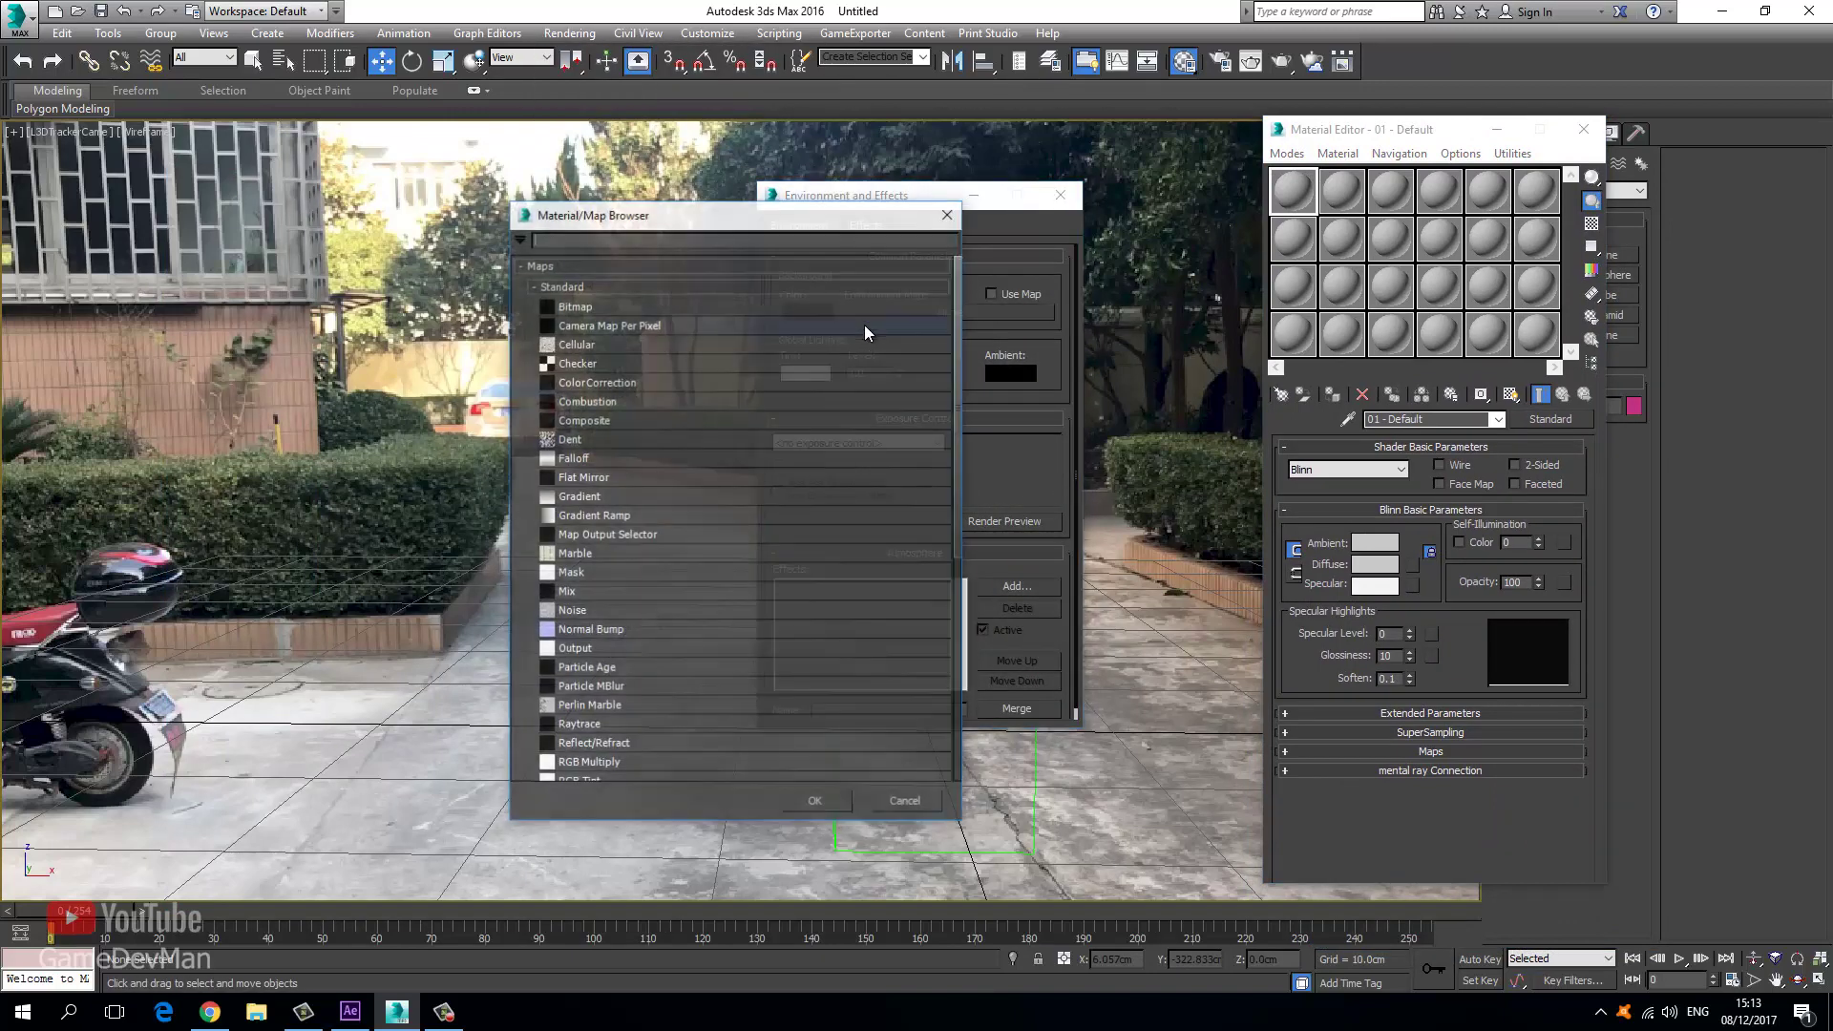
double_click(578, 307)
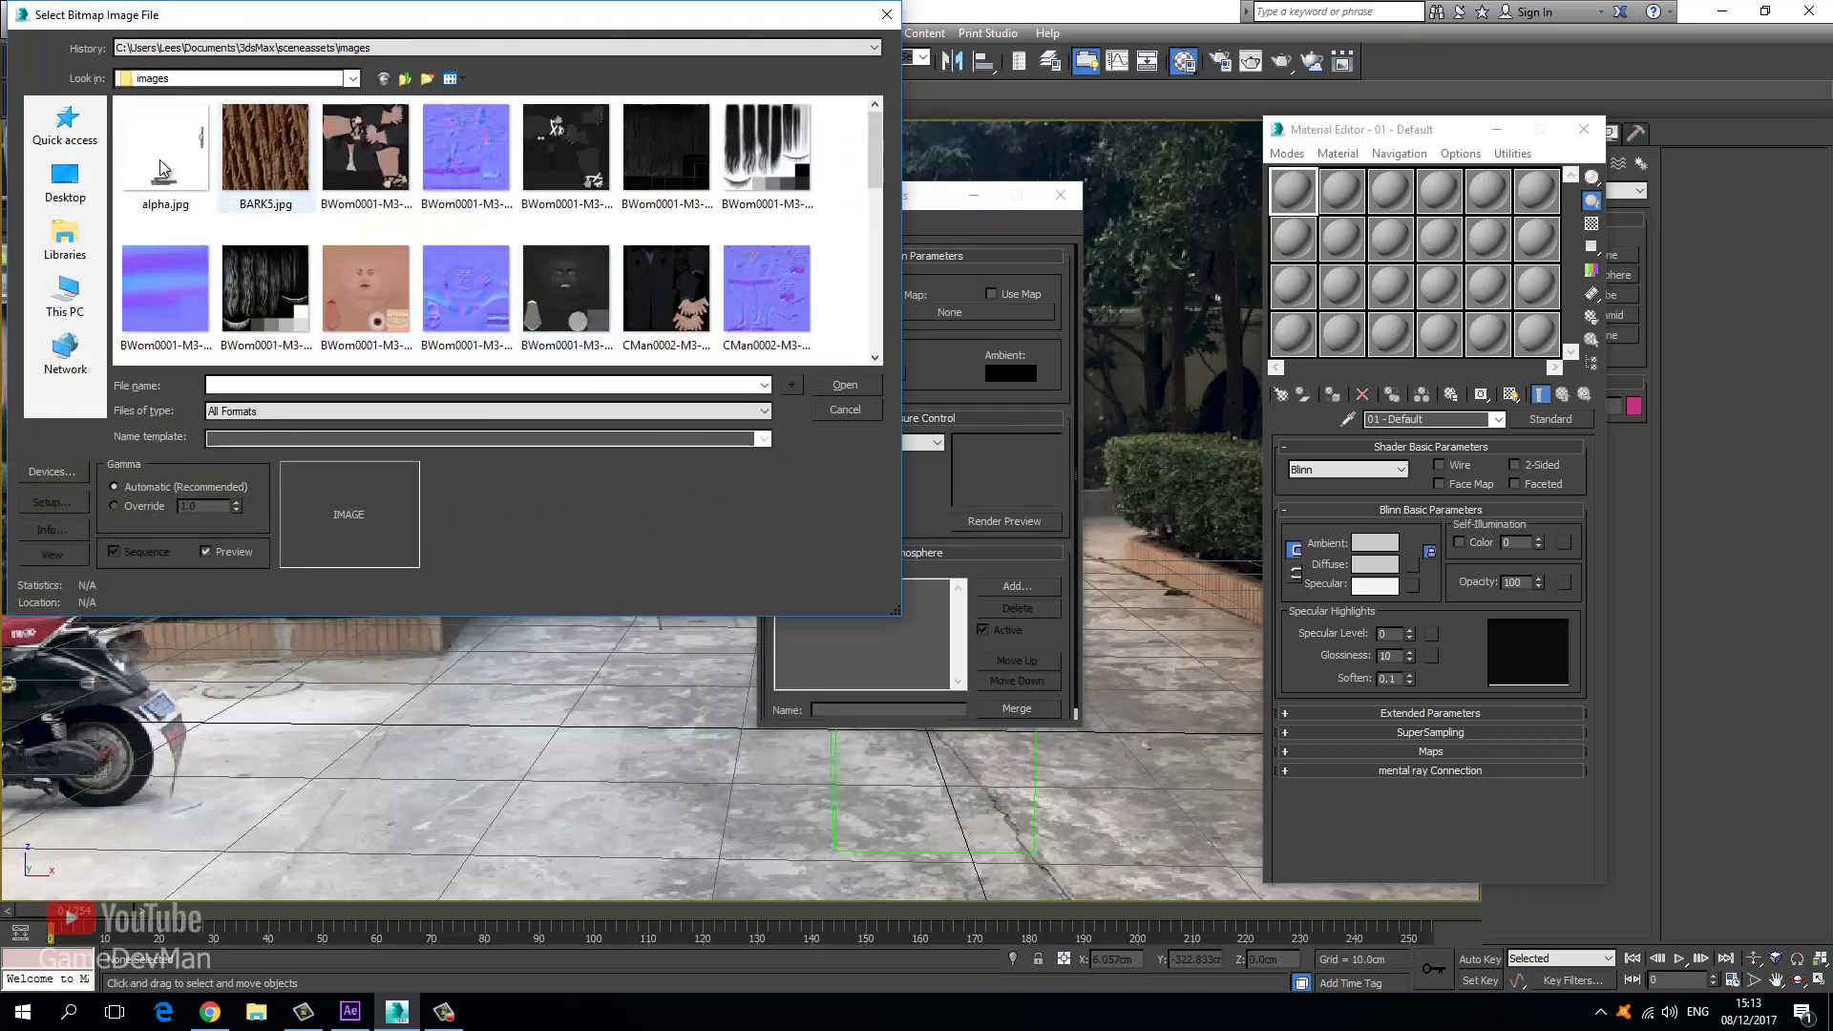
click(65, 181)
double_click(177, 275)
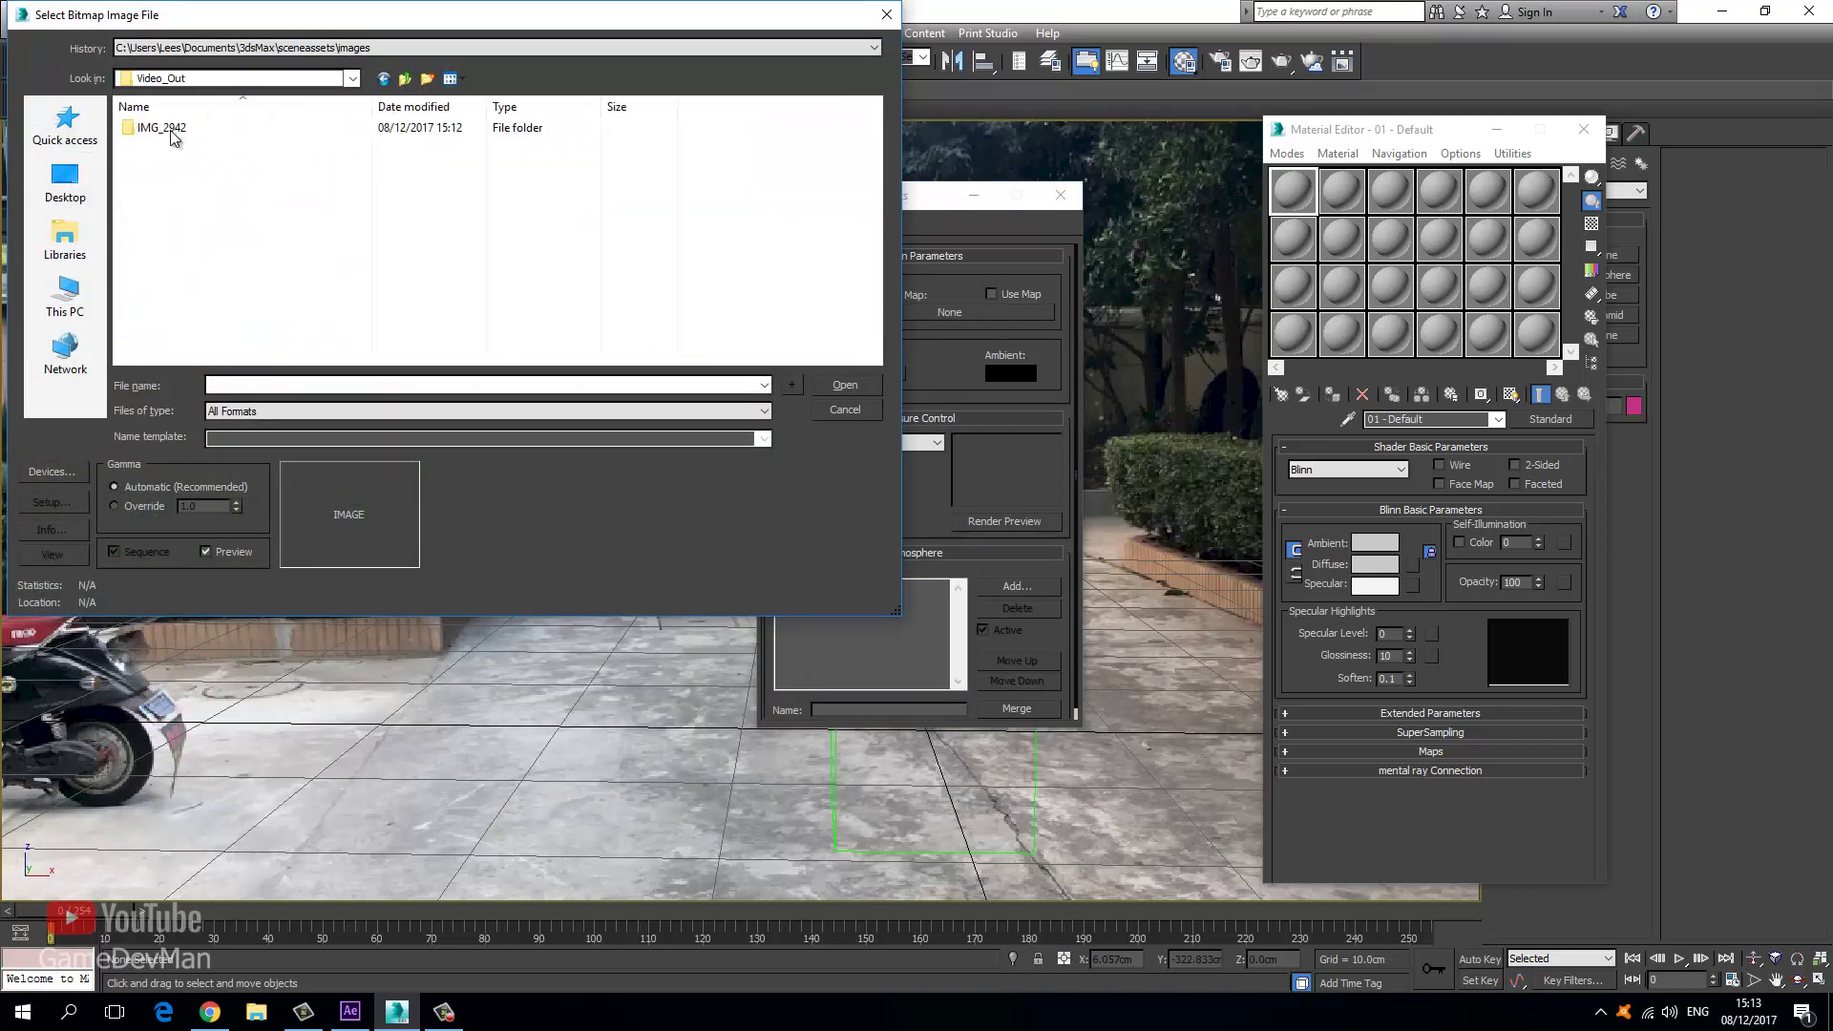
double_click(176, 135)
click(267, 164)
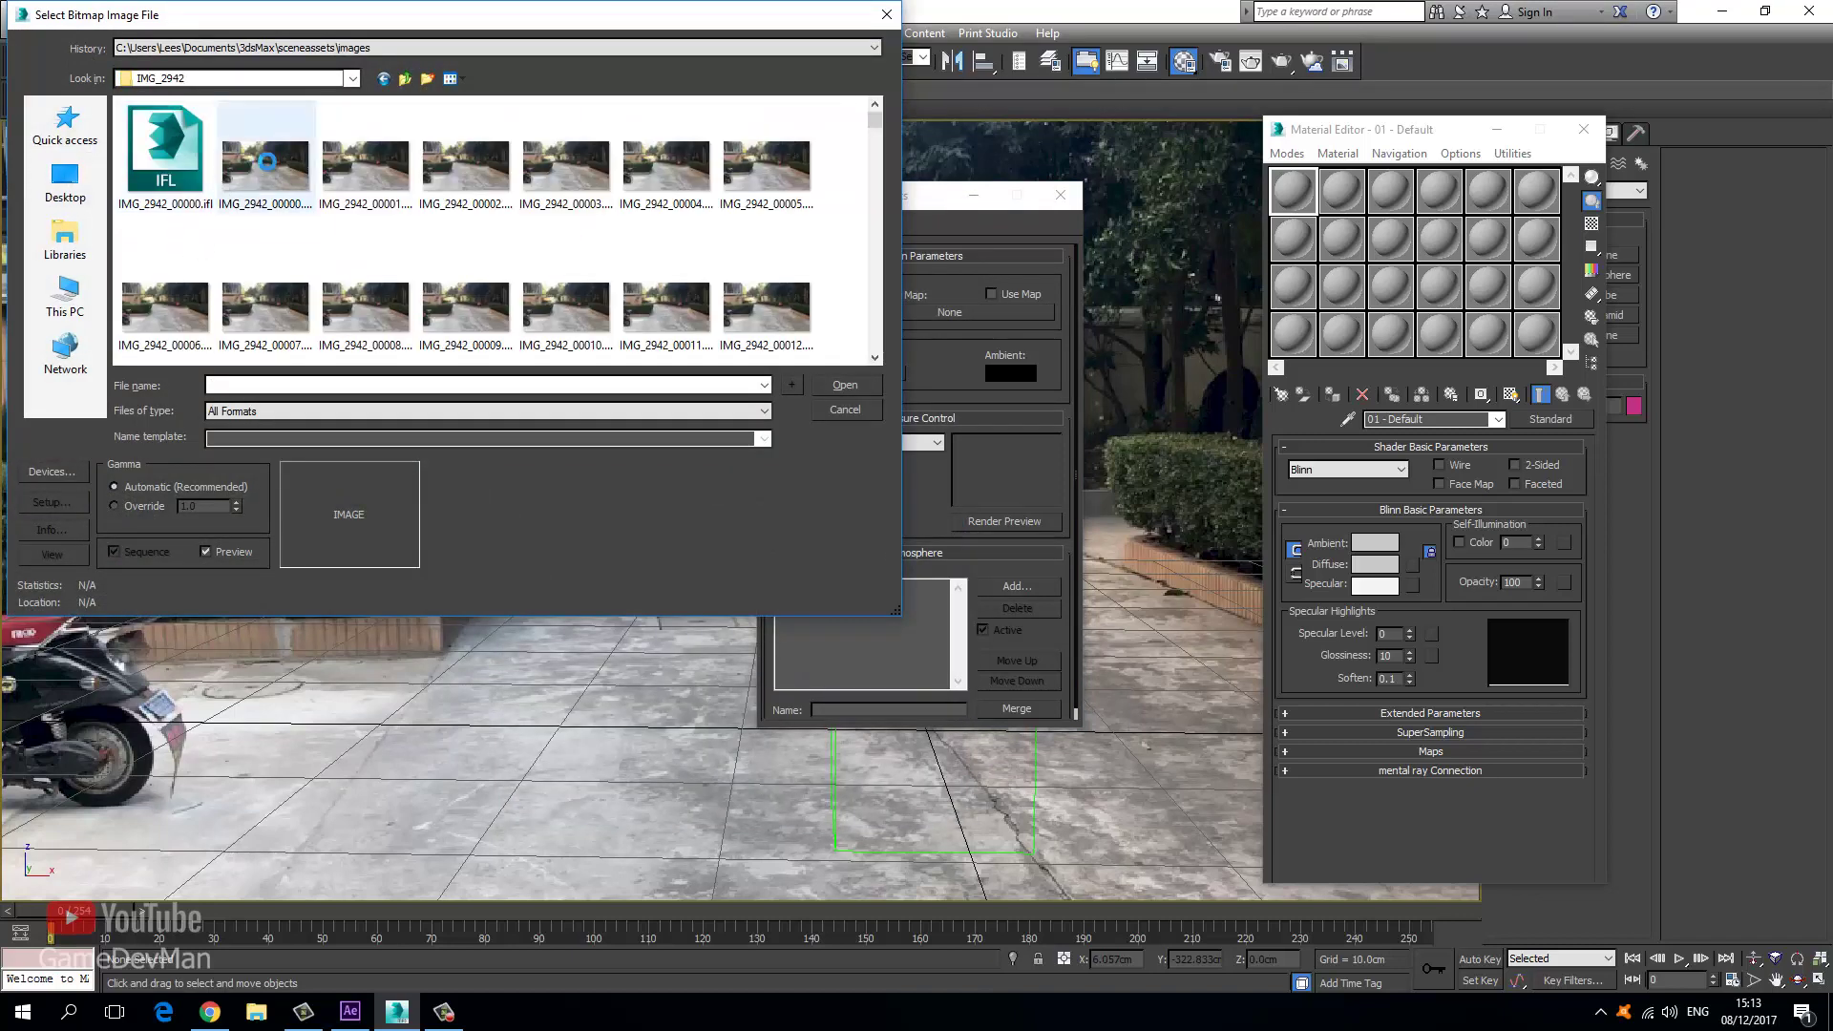
click(844, 385)
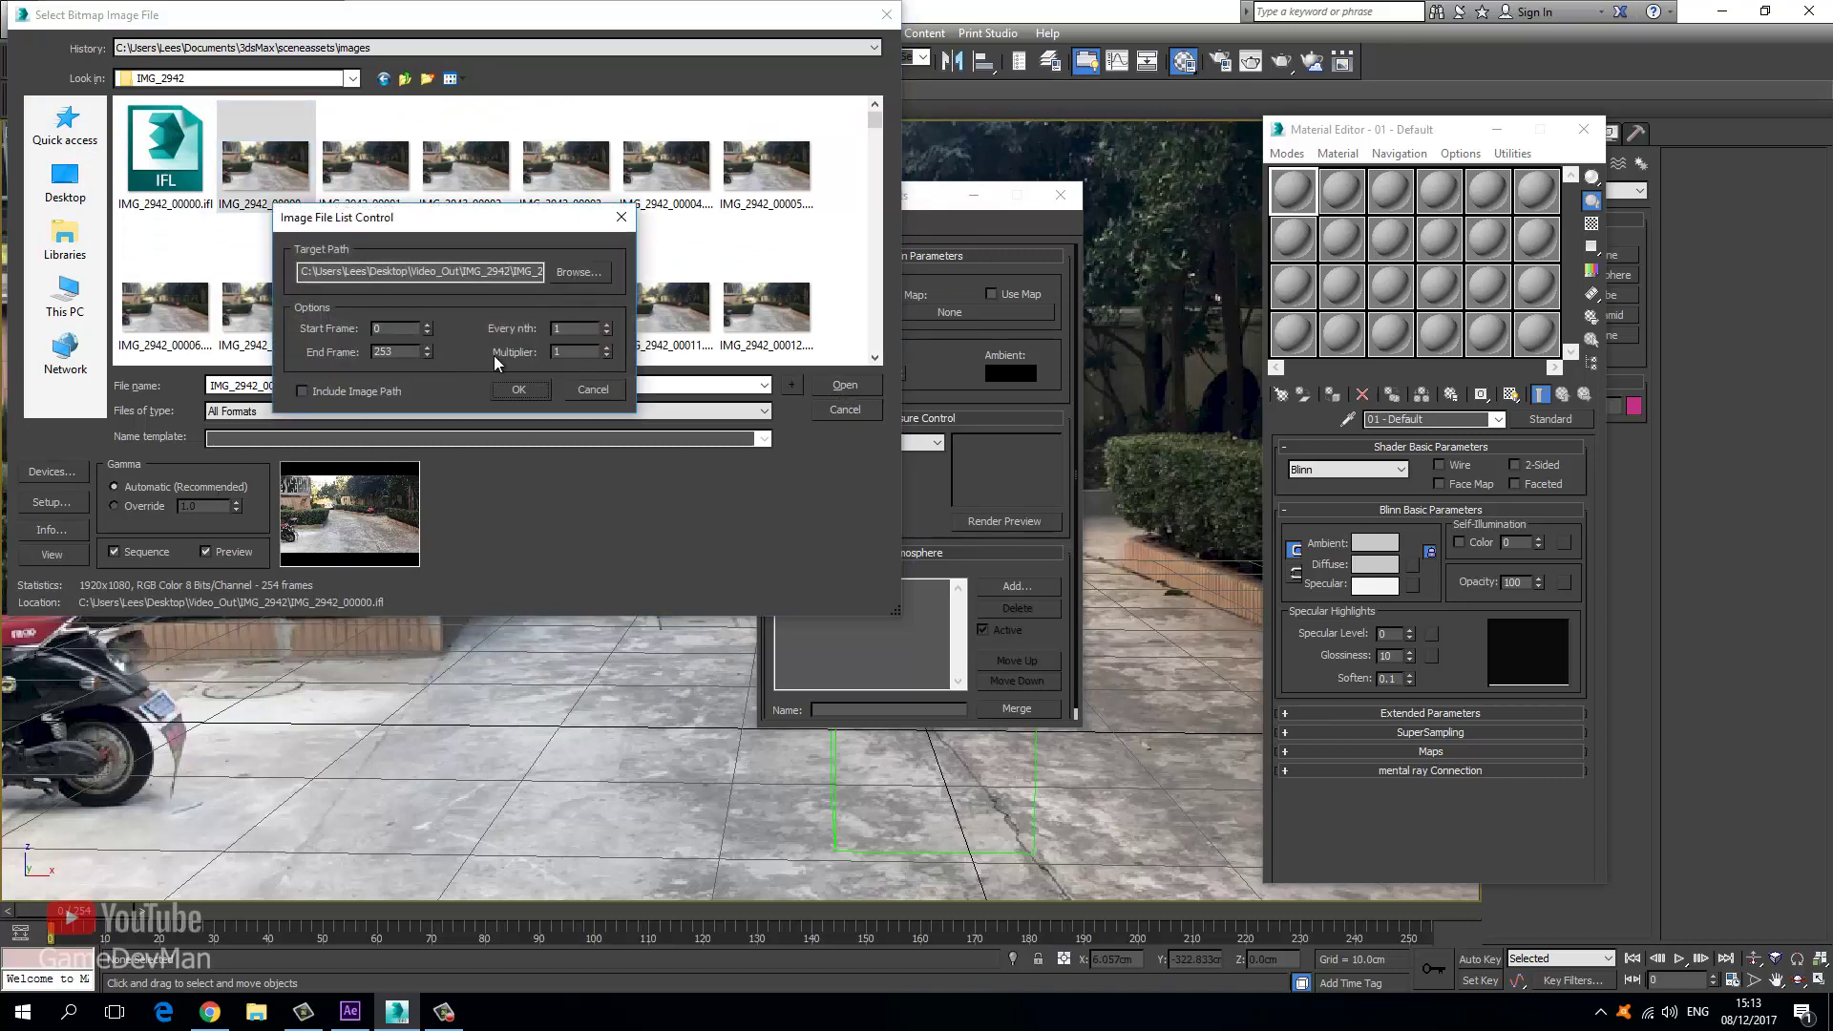
click(522, 390)
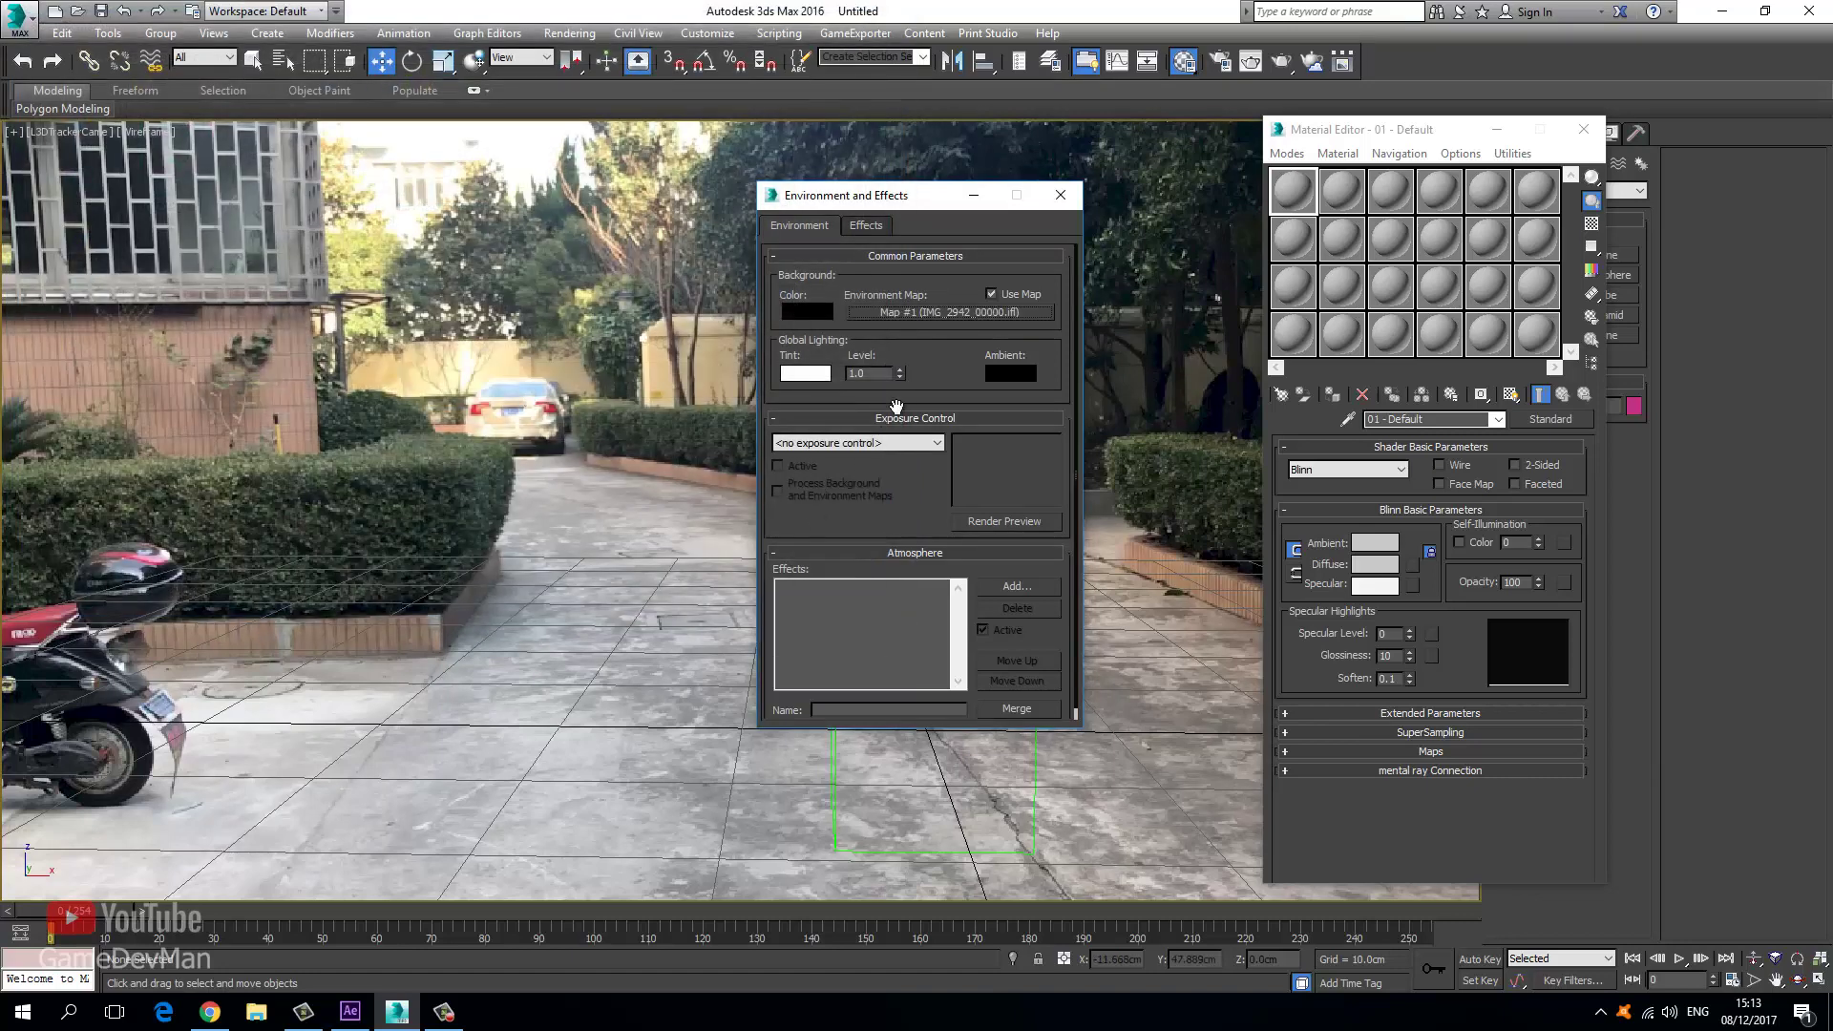
Place the environment map in an empty Material Editor slot as an instance and set its mapping to Screen.
drag(964, 323, 1541, 340)
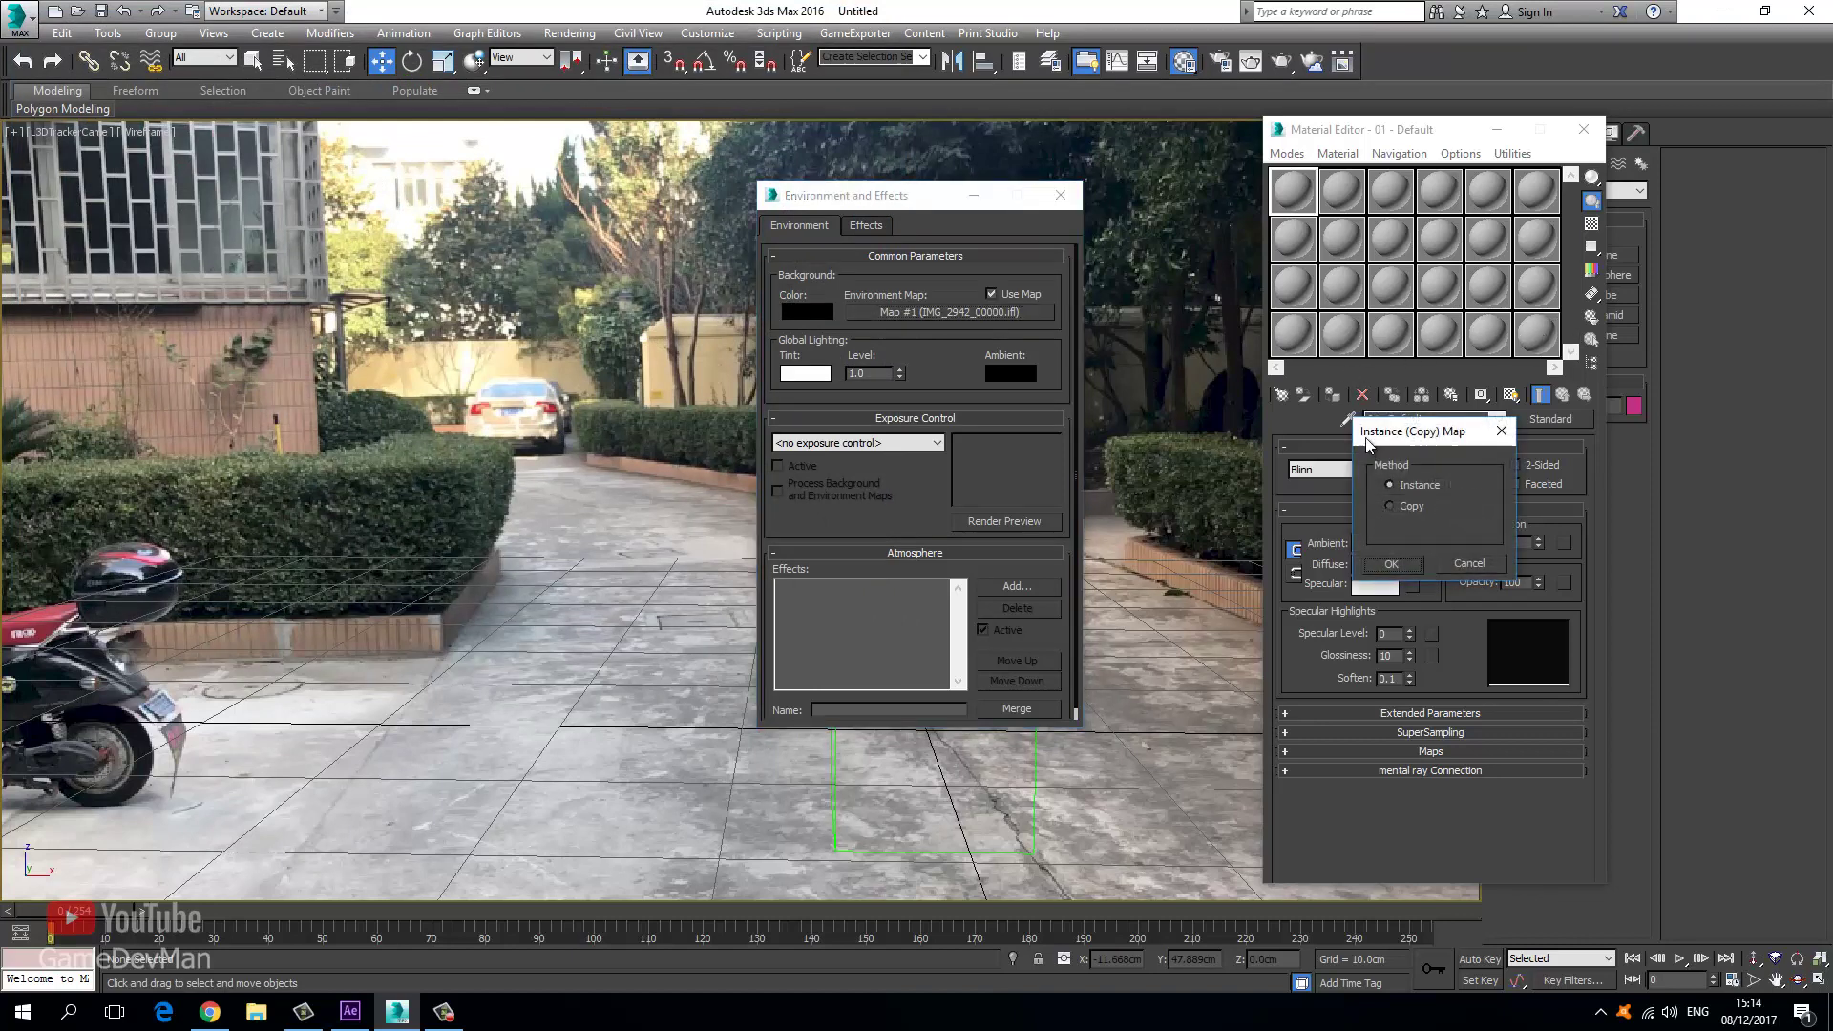
click(1391, 564)
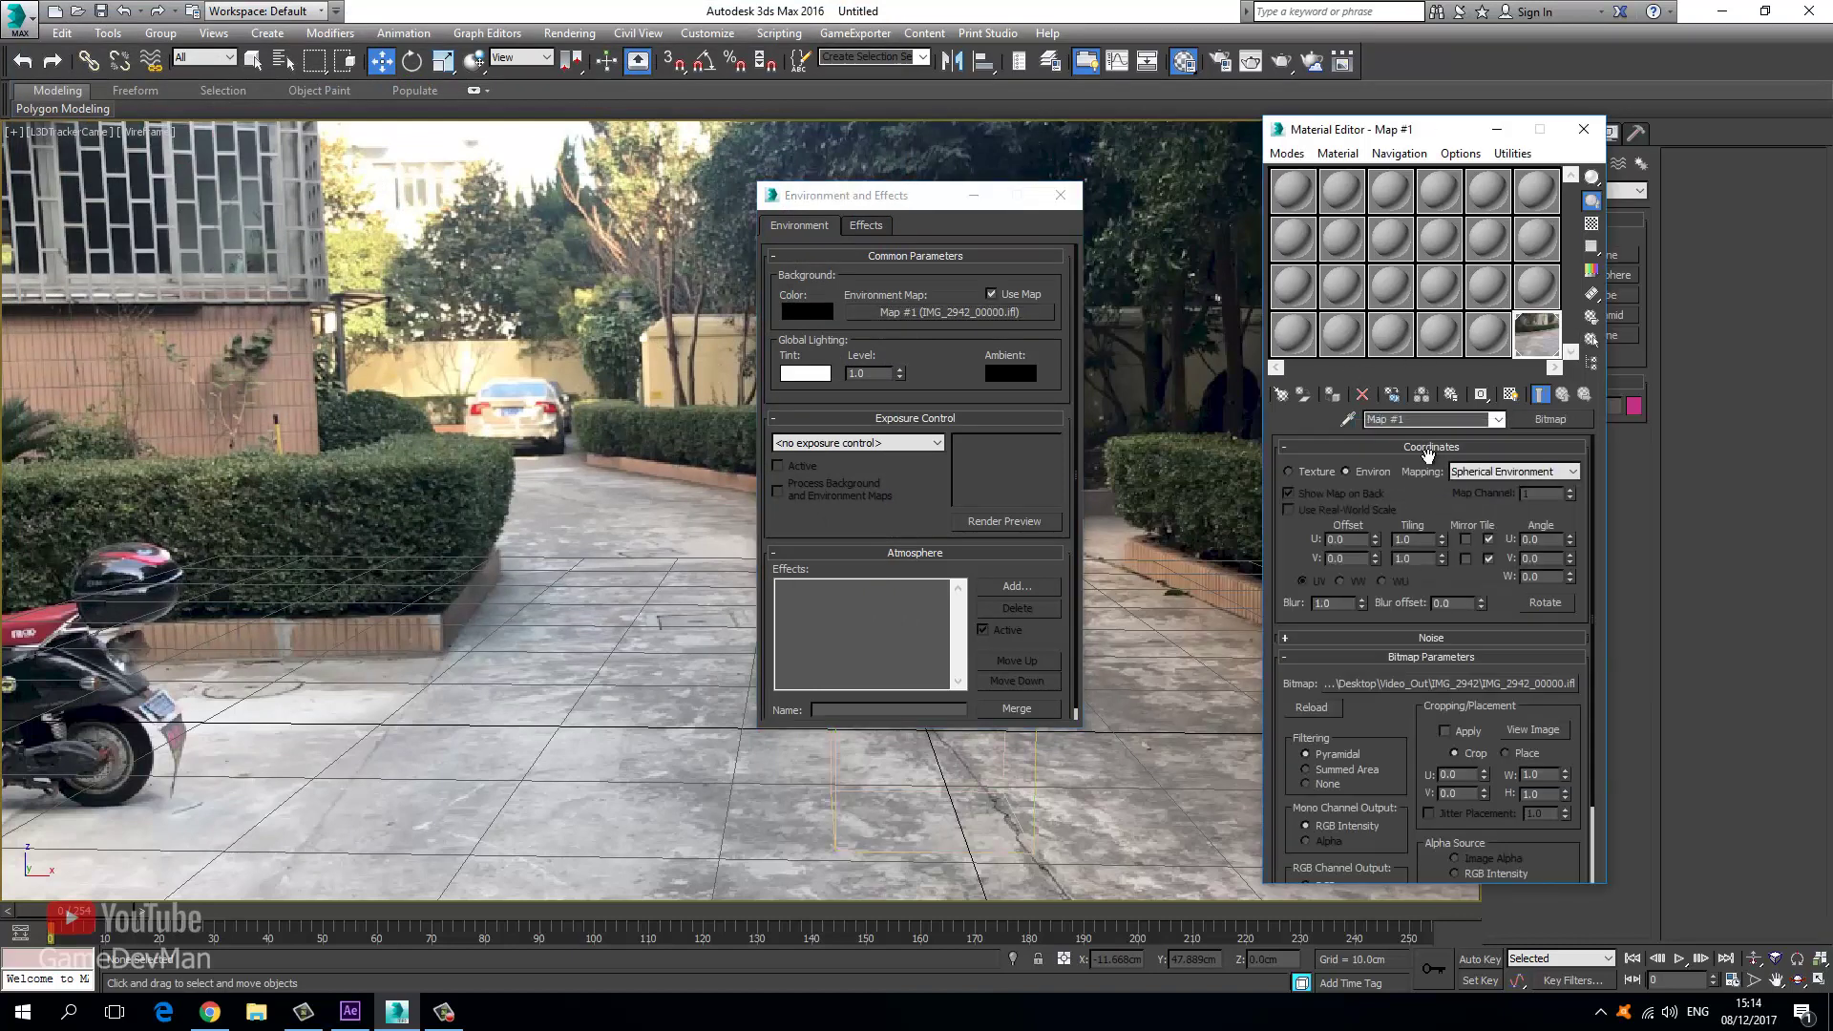
click(1470, 474)
click(1460, 531)
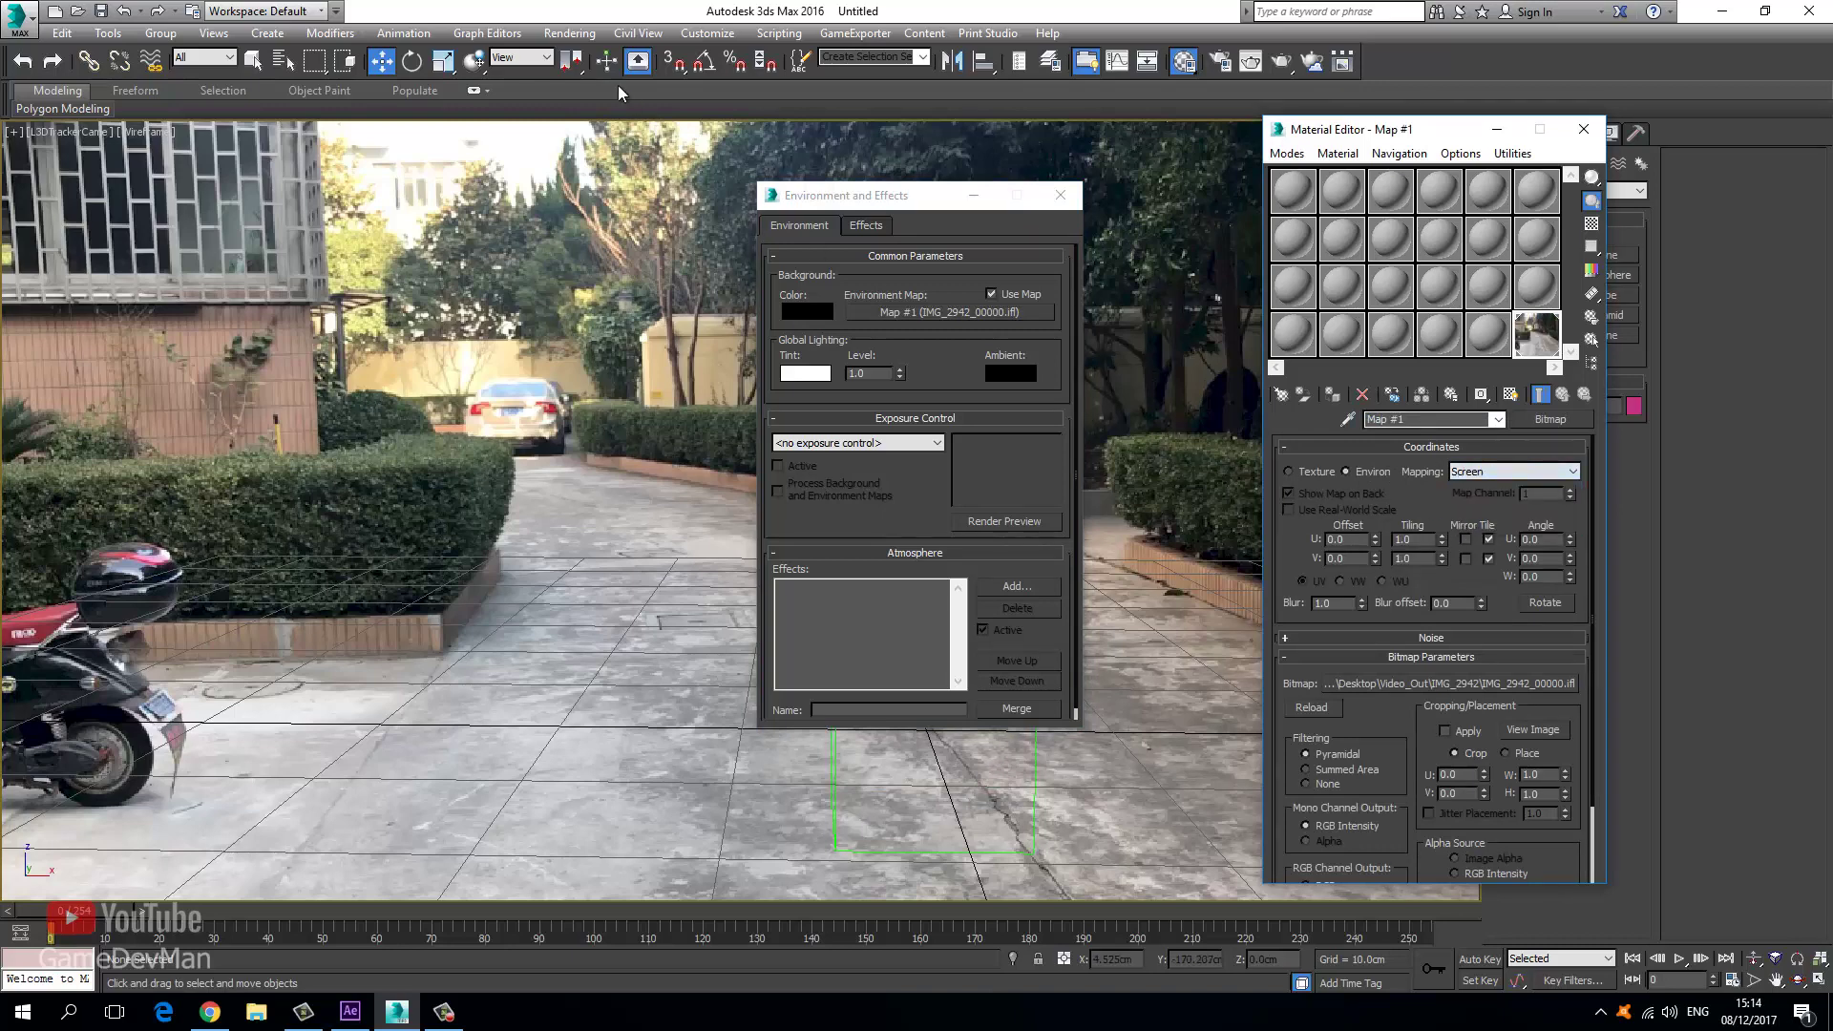
Render the tracker camera view to check the footage background, moving the render window clear of the map settings.
click(571, 34)
click(592, 54)
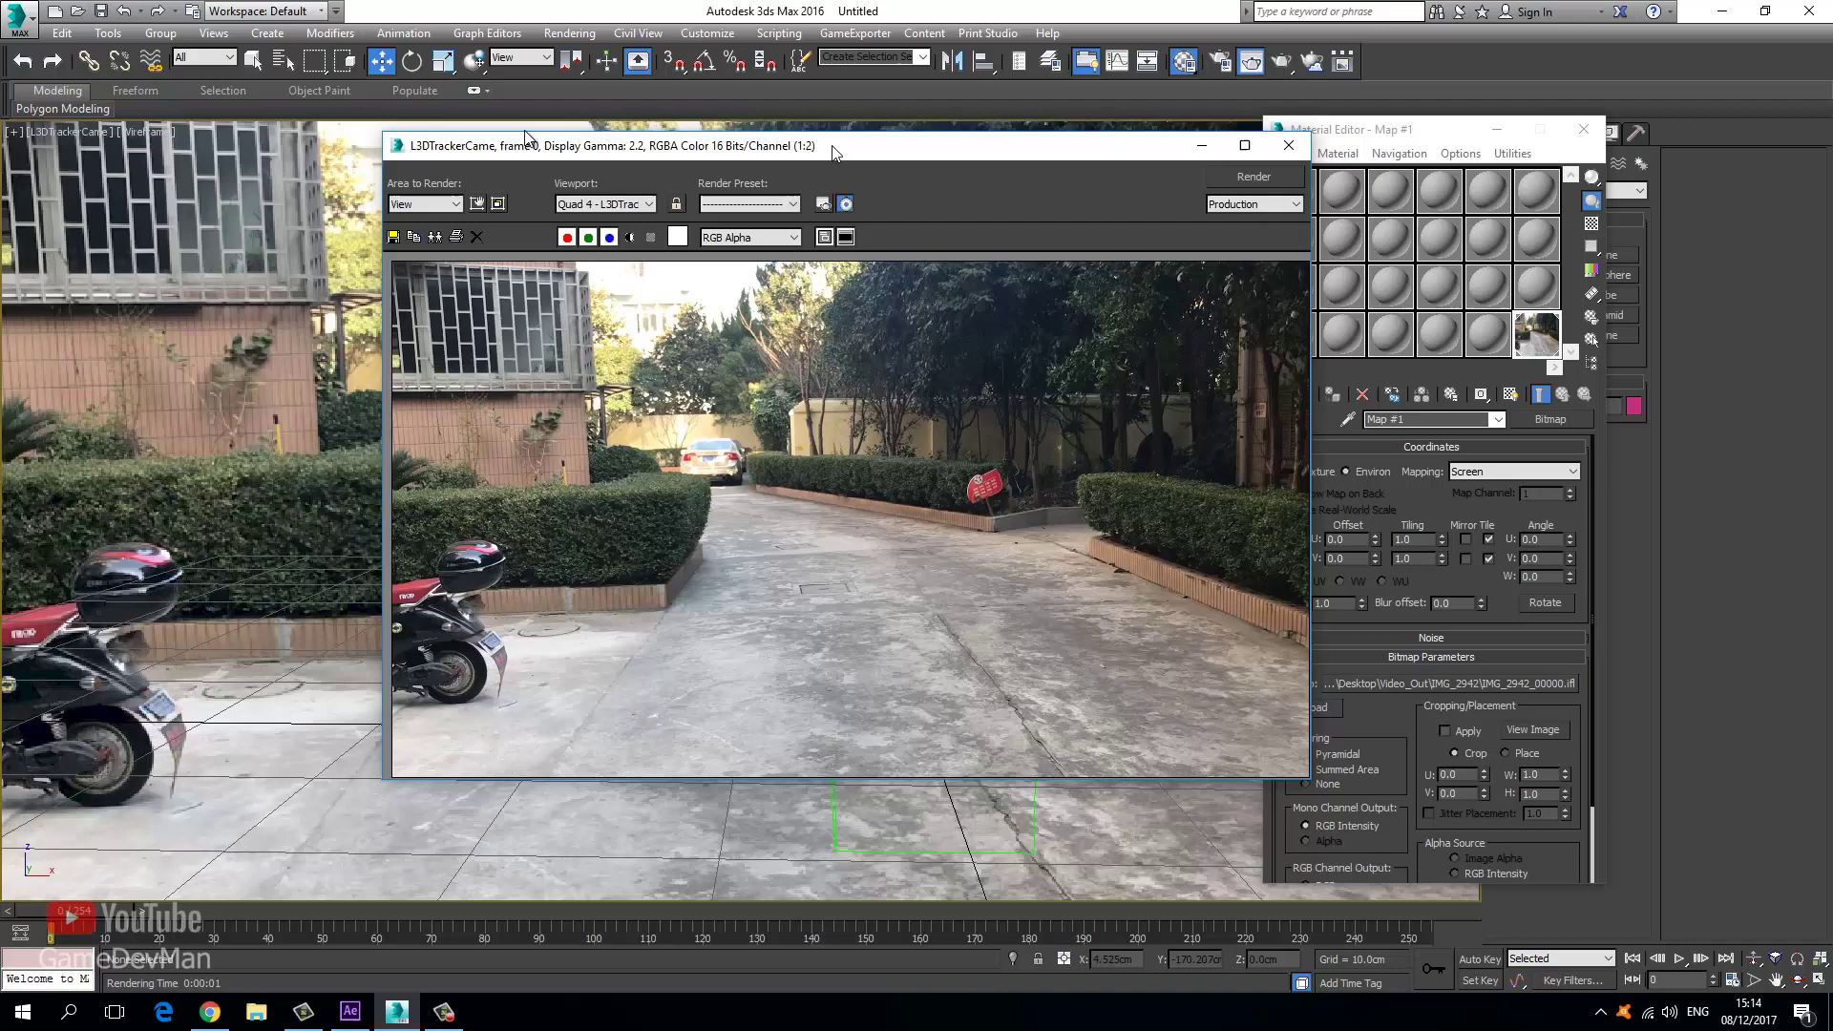
drag(835, 153, 482, 134)
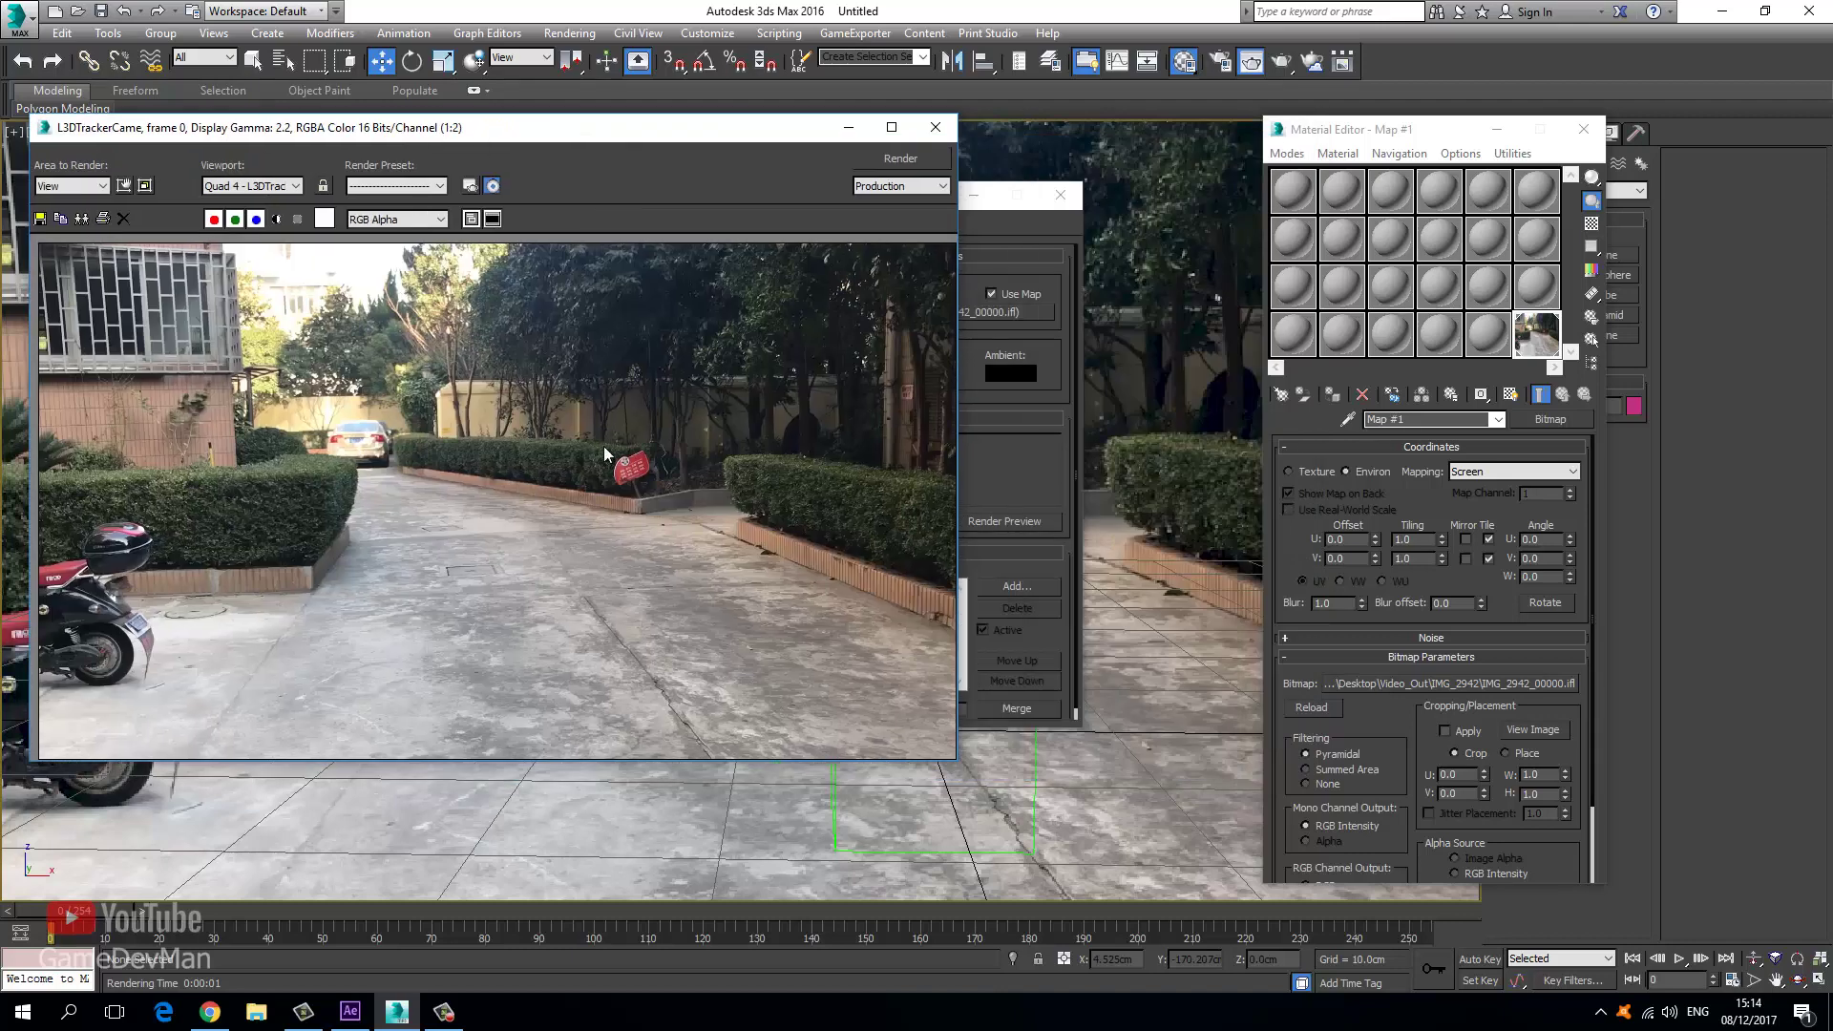
Render the environment map with Spherical Environment mapping for comparison, close the render, and restore Screen mapping.
click(1513, 471)
click(1489, 488)
click(900, 158)
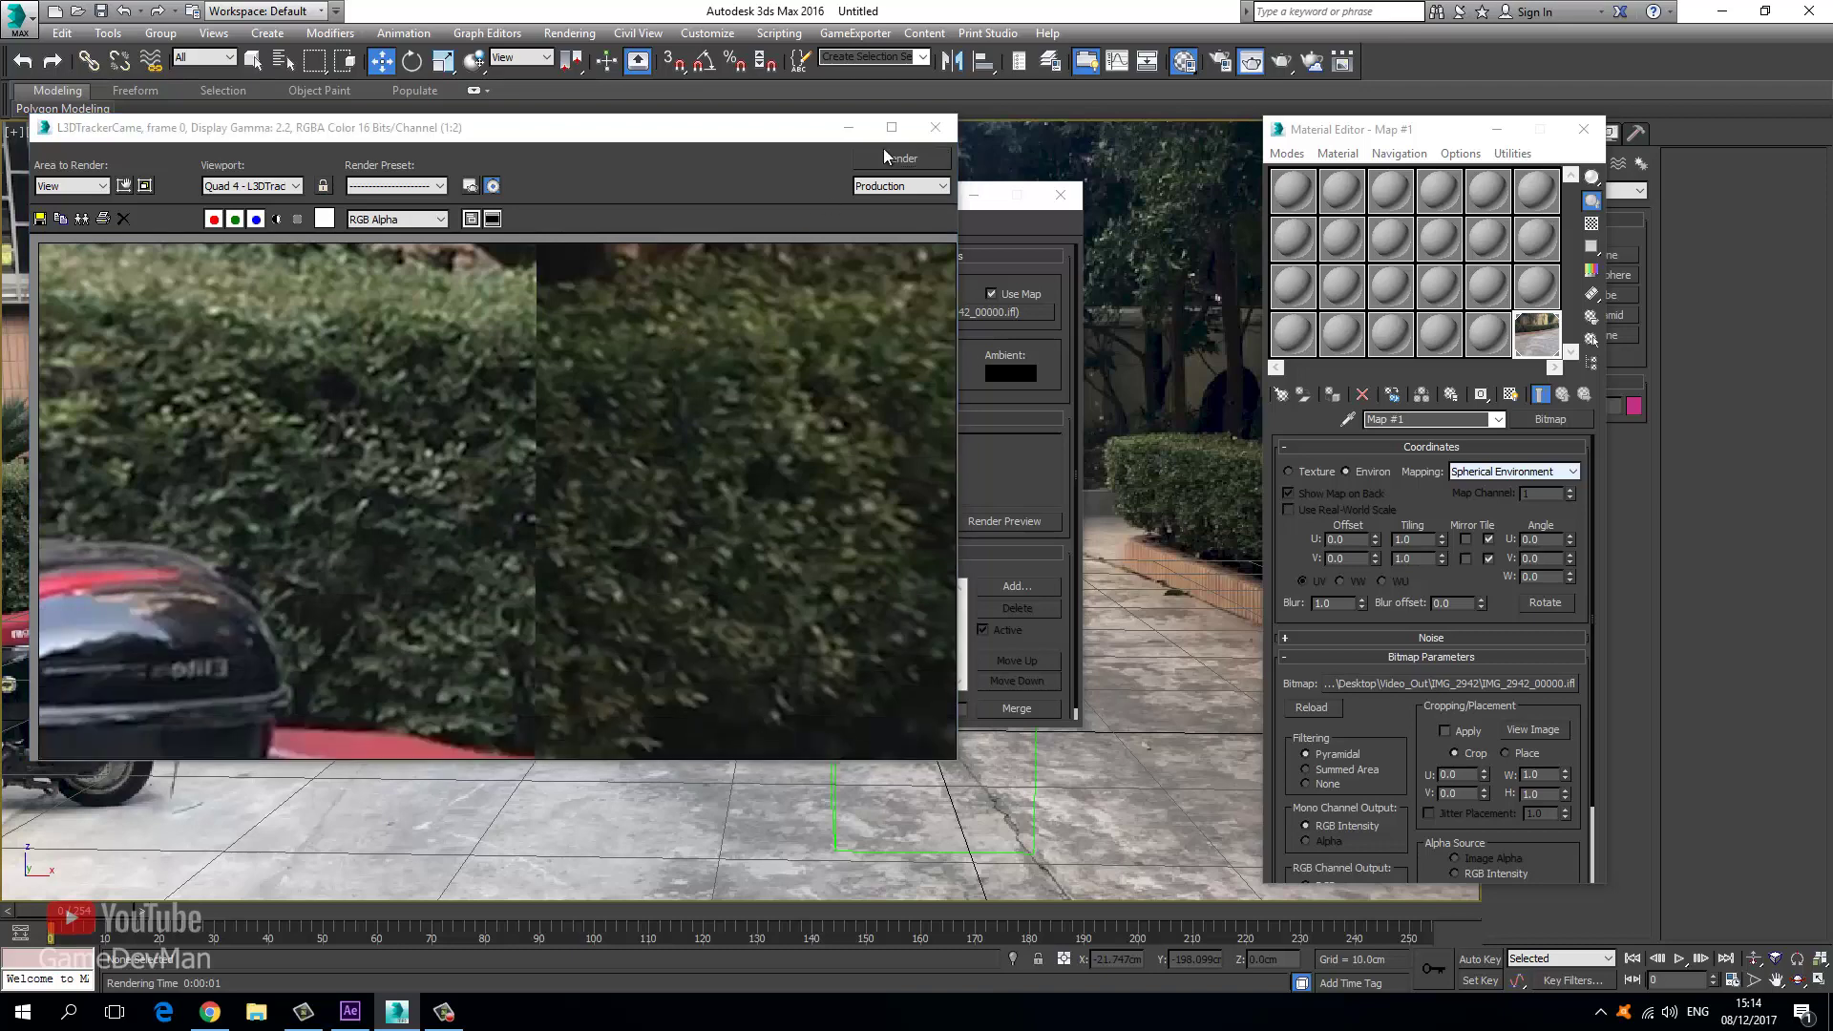
click(935, 127)
click(1518, 471)
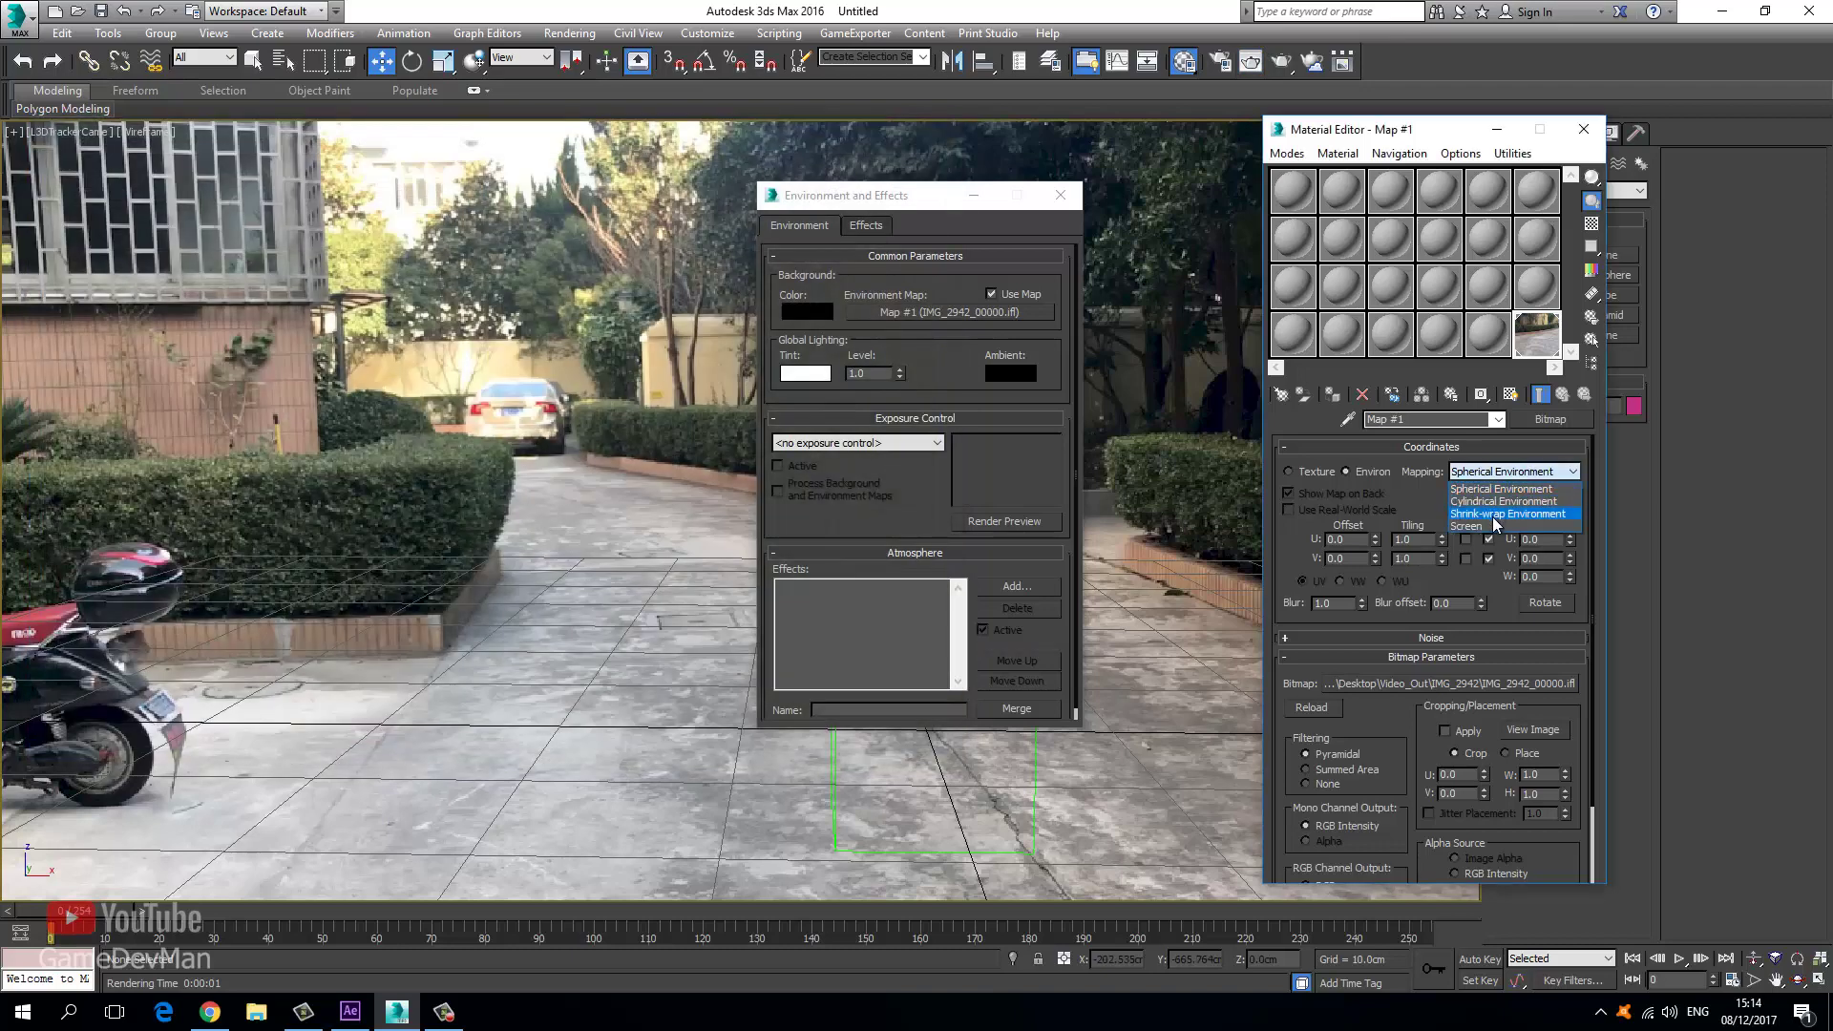
click(1495, 525)
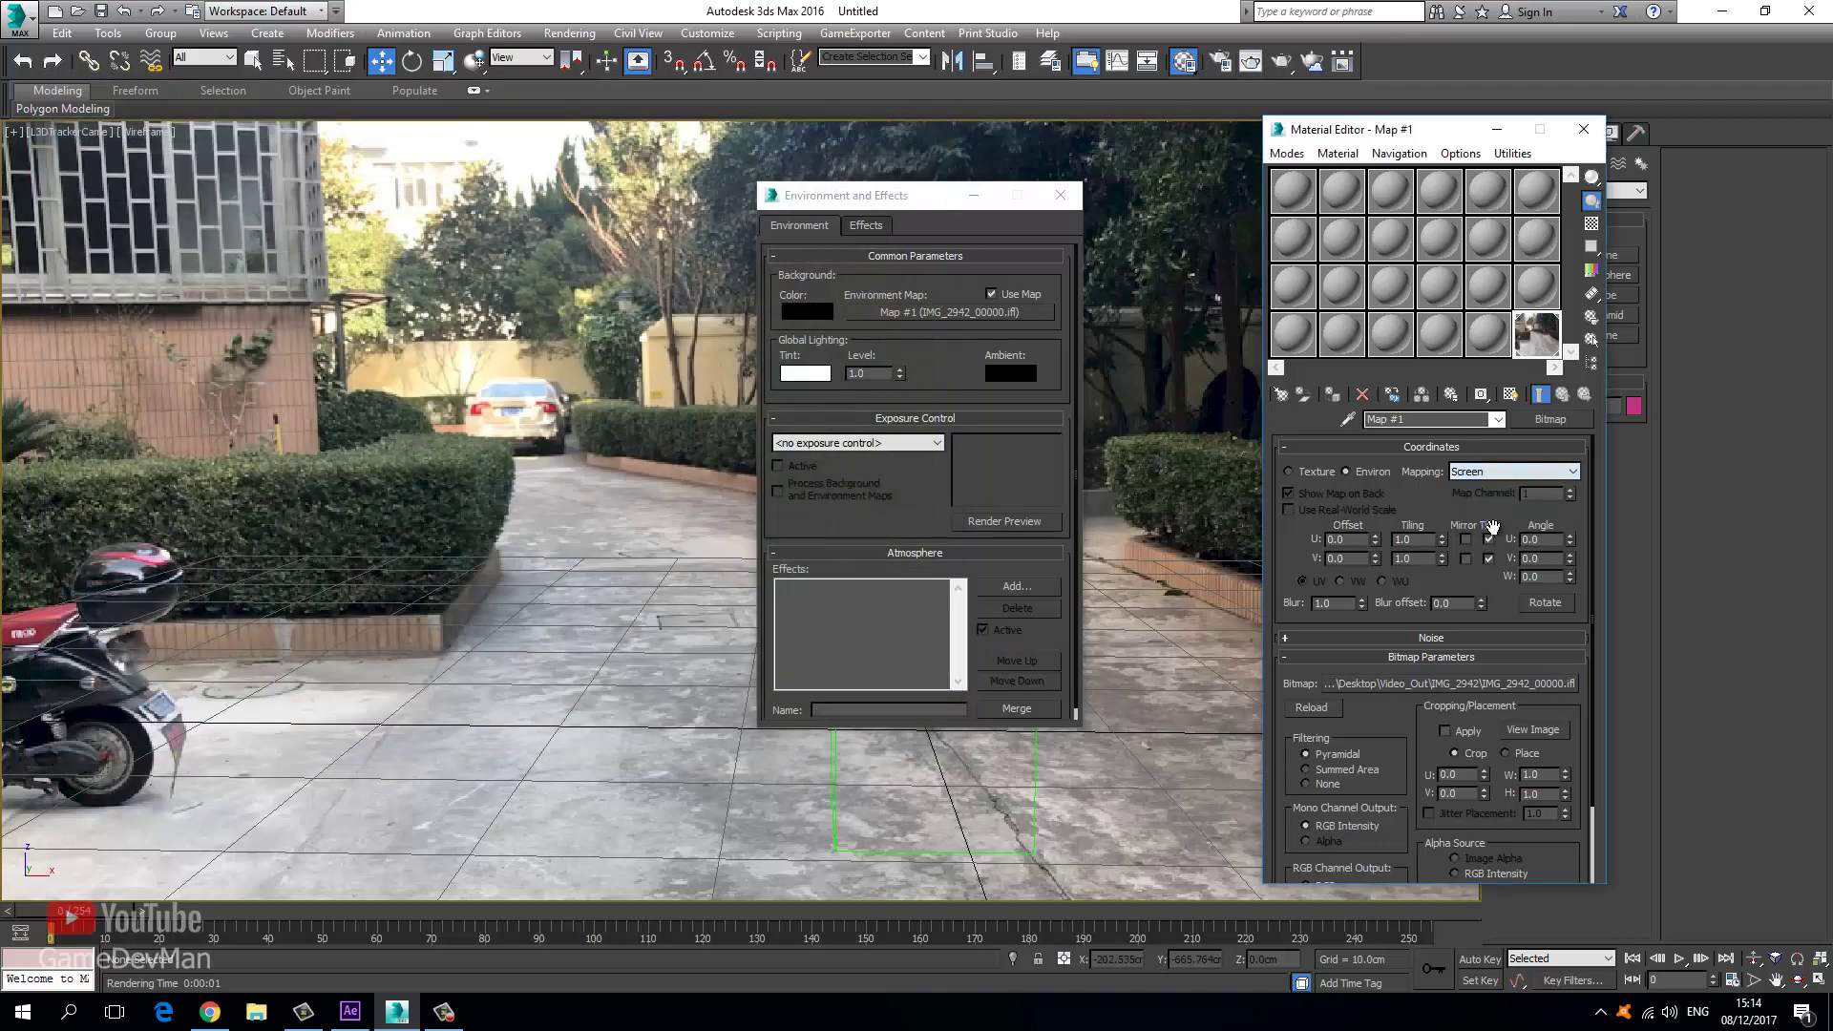
Close the Environment and Effects settings and scrub the timeline to check whether the background follows the camera.
click(1060, 197)
drag(195, 907, 4, 966)
key(w)
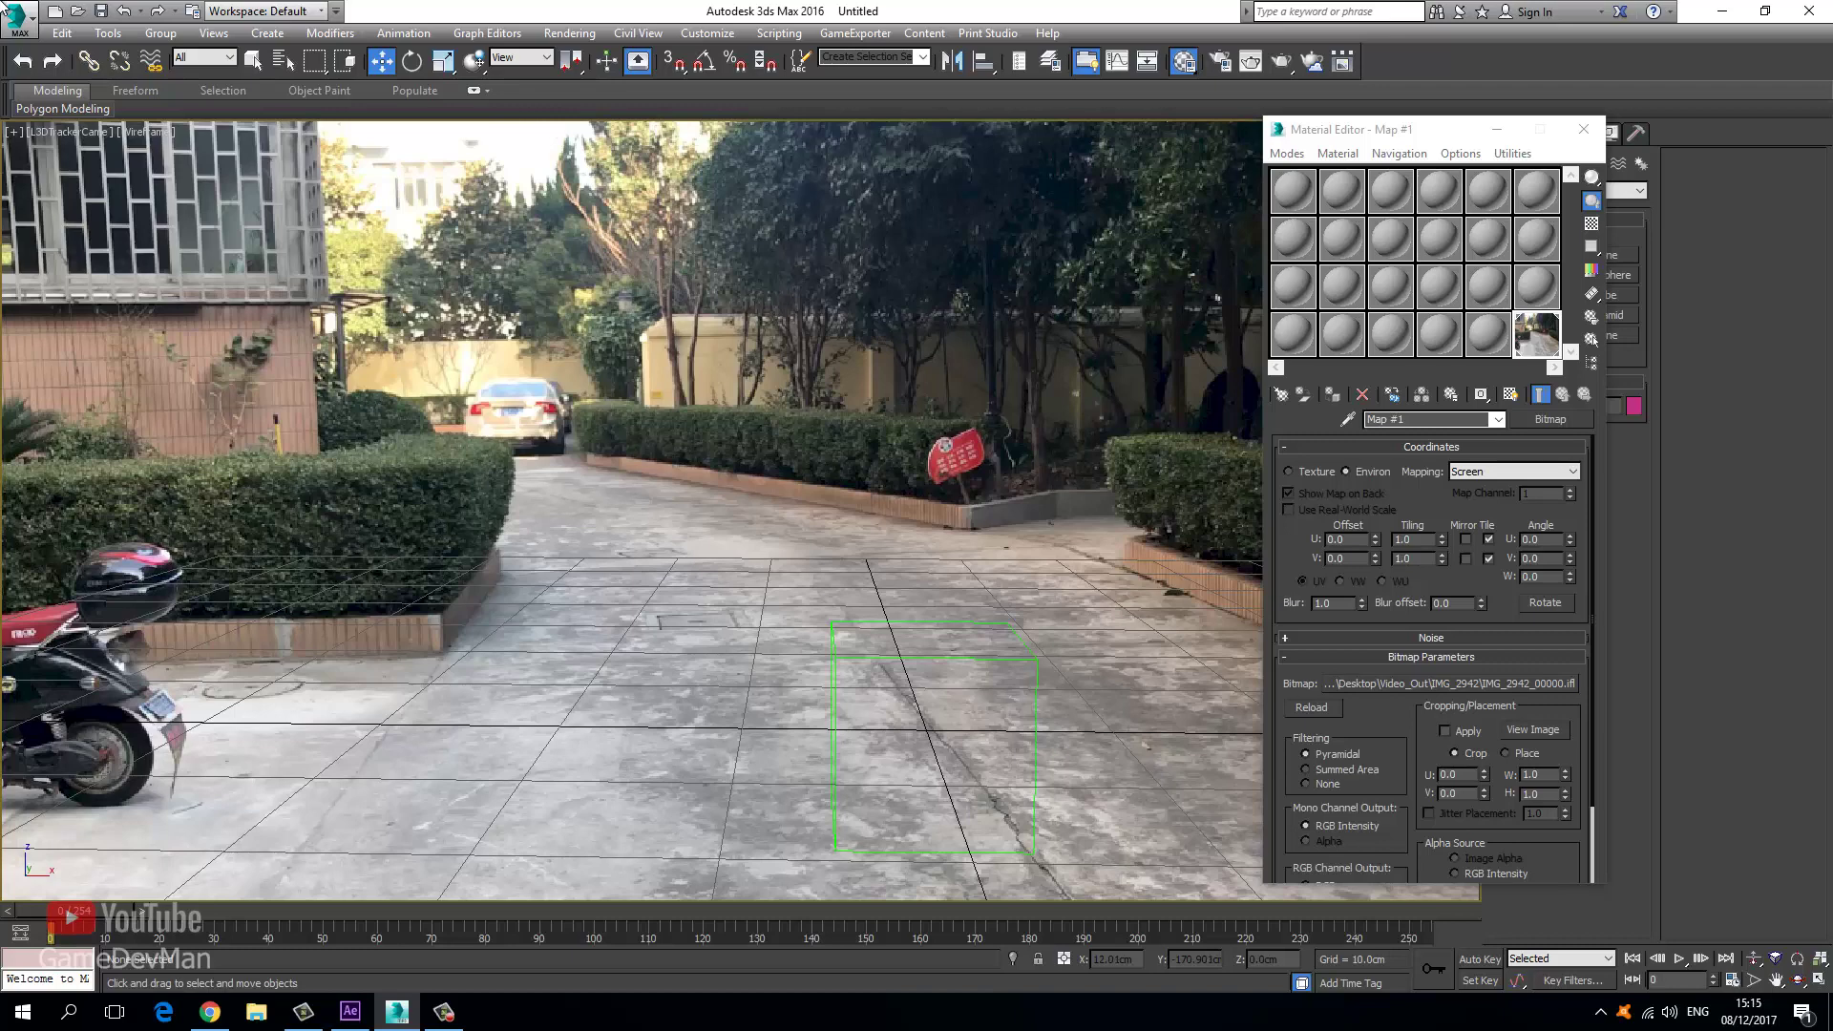
Turn on Animate Background for the file-based viewport background and scrub the timeline to check the footage playback.
click(214, 32)
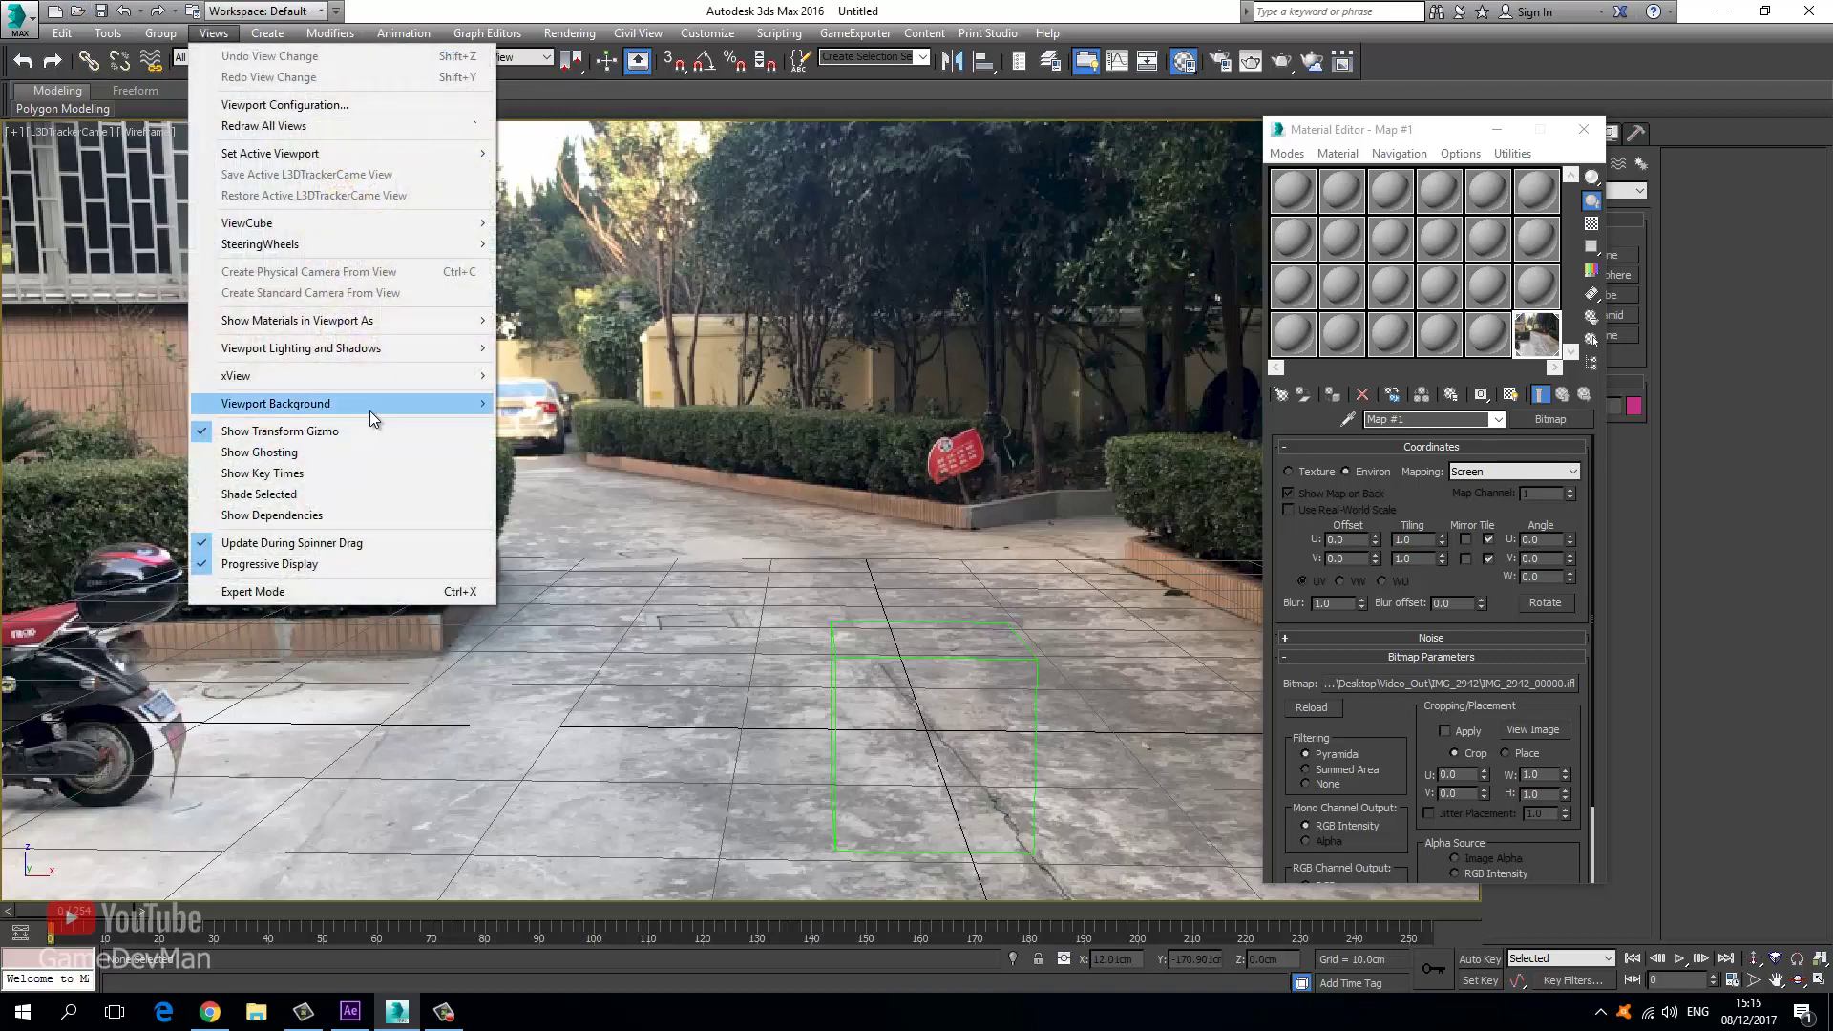
mouse_move(369, 411)
click(593, 502)
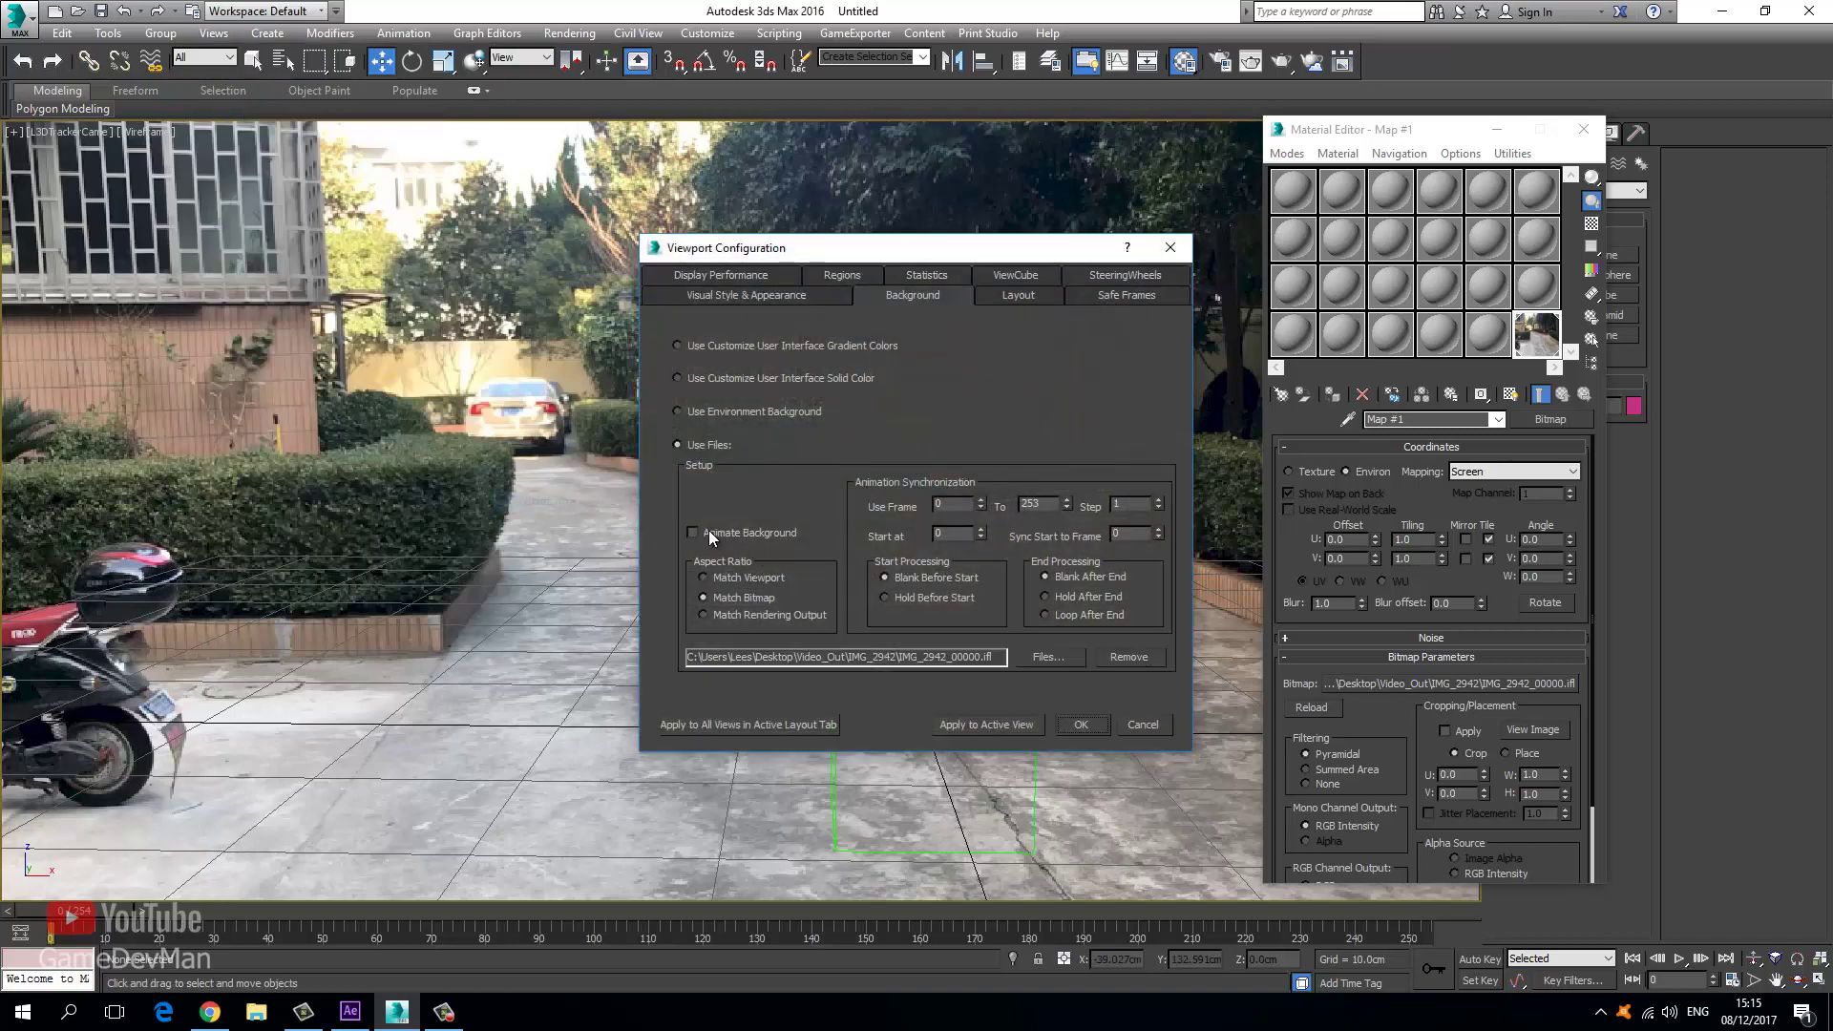
click(1060, 724)
drag(98, 910, 869, 894)
drag(501, 891, 3, 920)
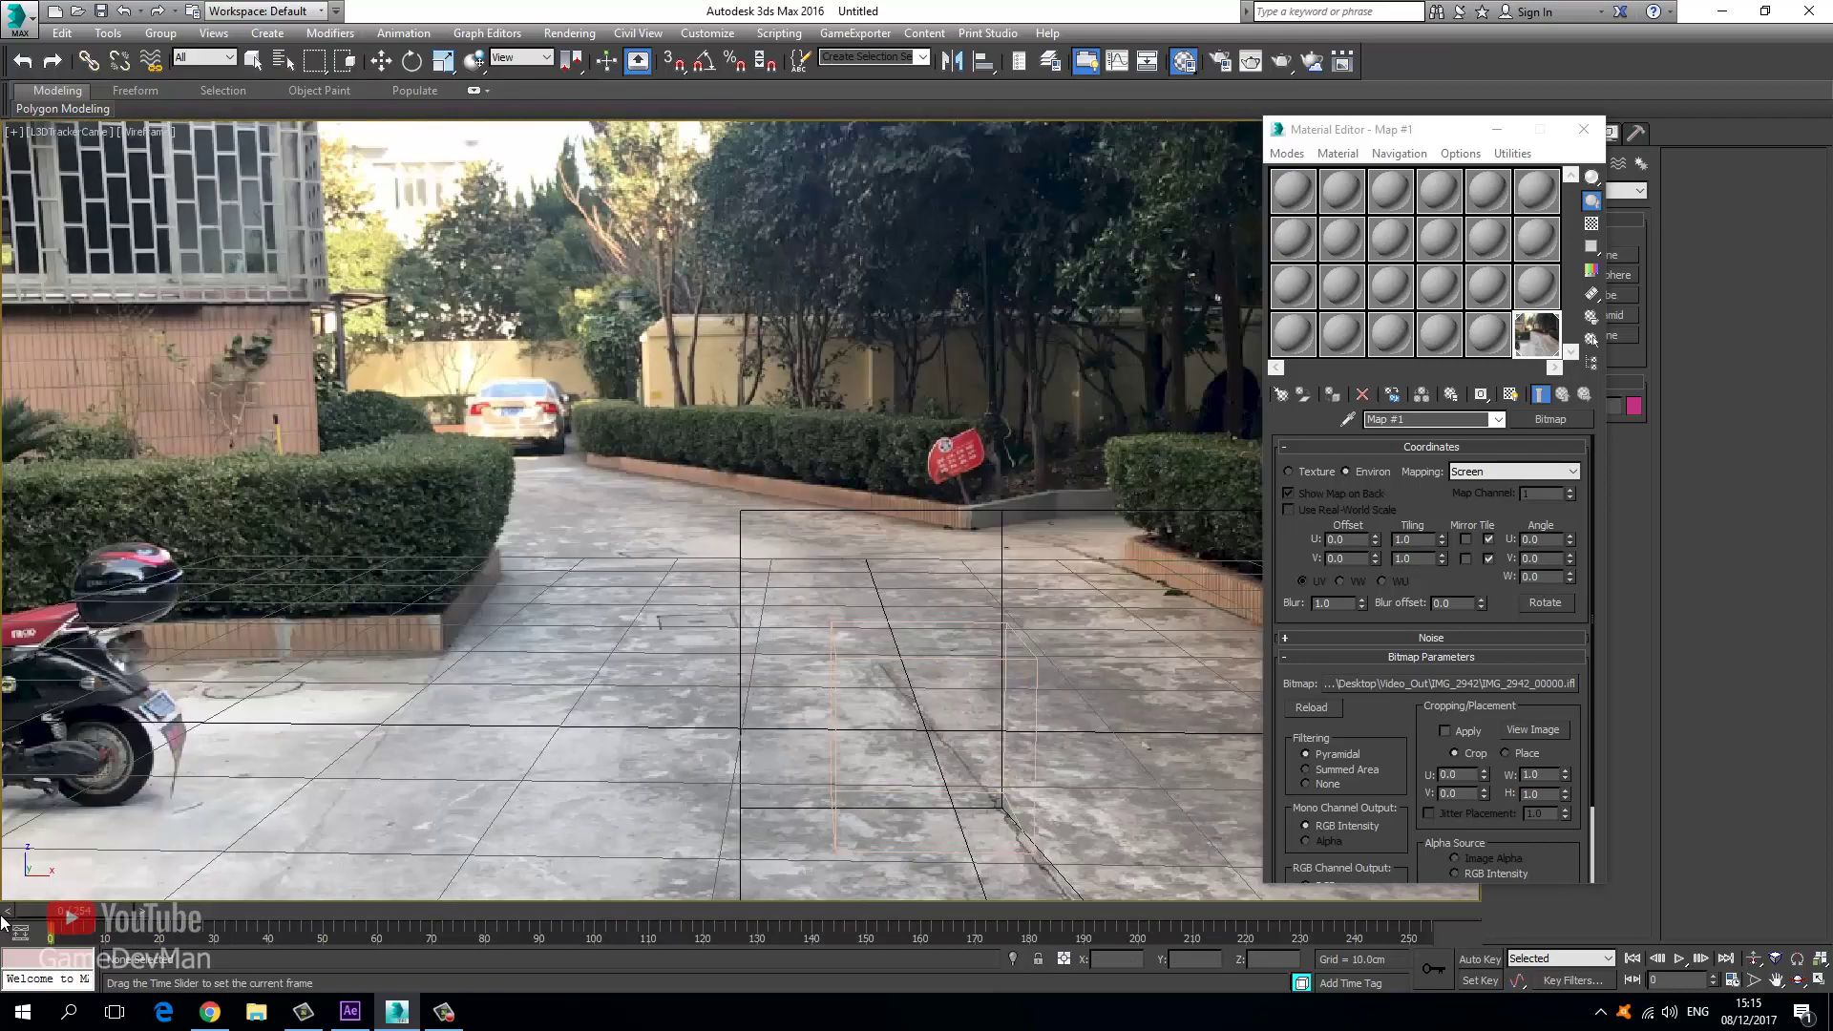
key(w)
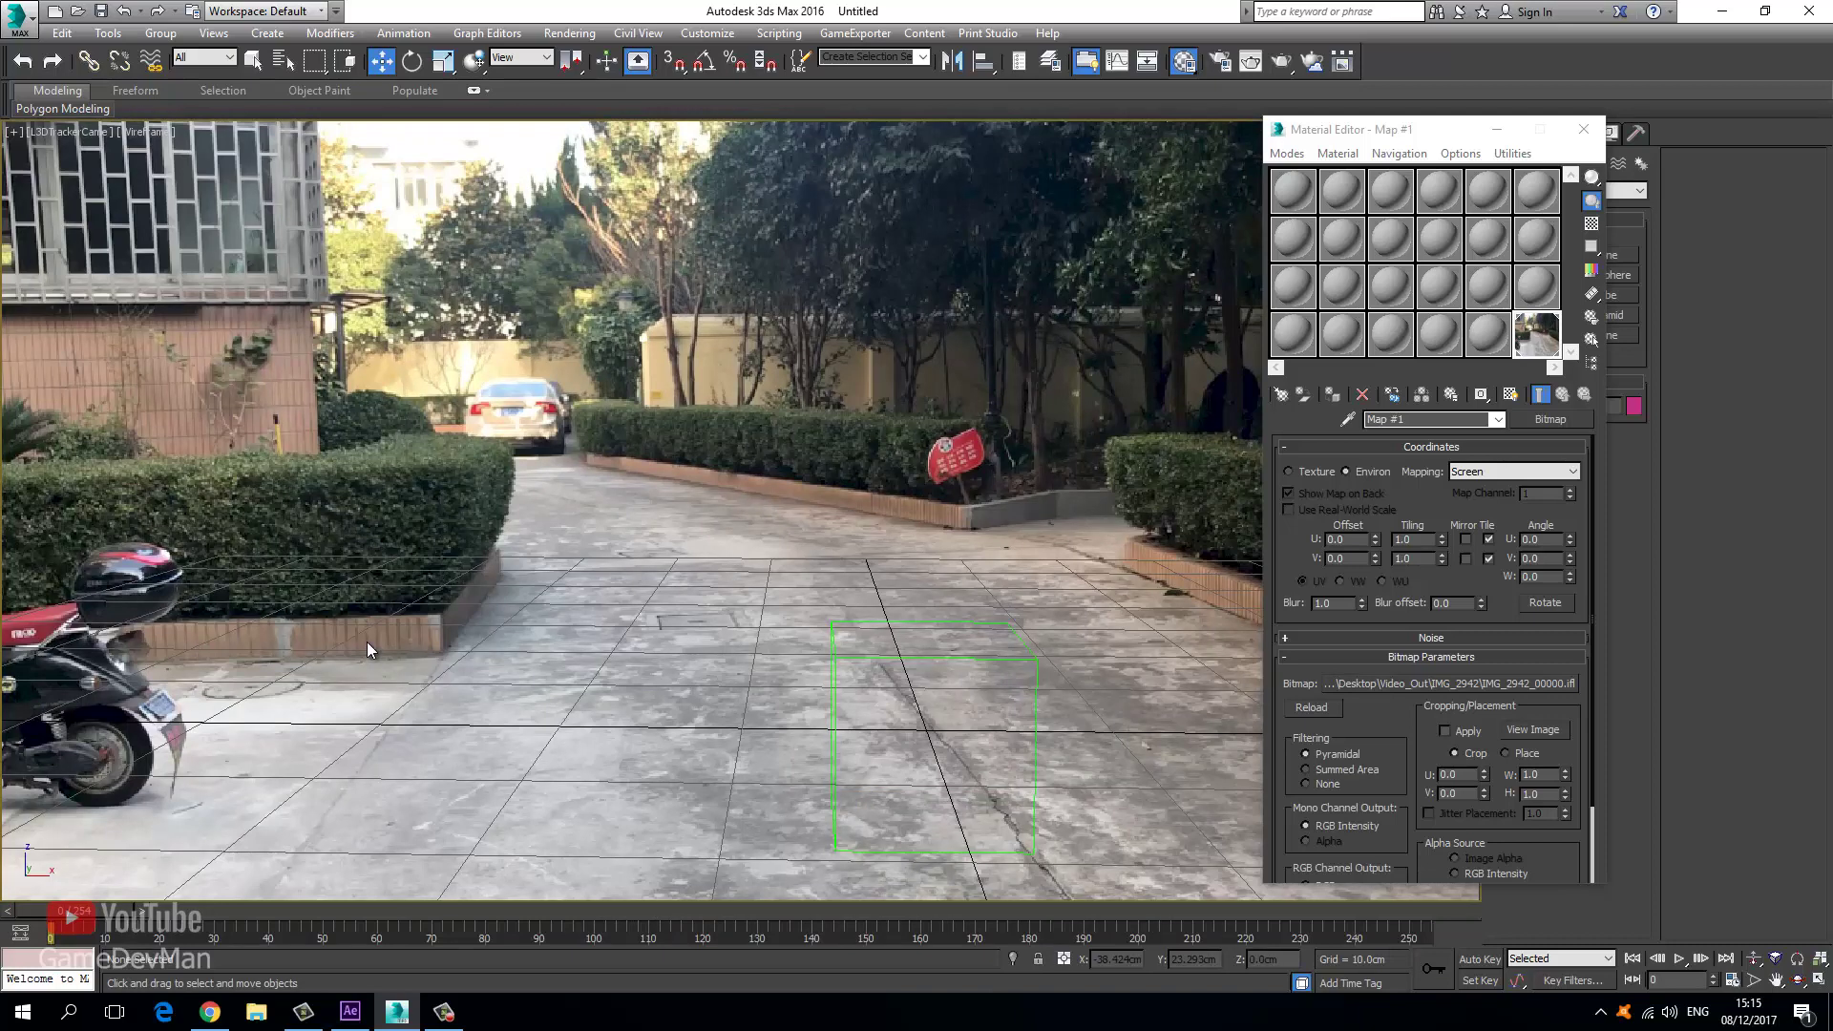
Close the Material Editor, create a ground plane about 90 × 46 cm in the camera view, and display the viewport shaded.
click(1583, 129)
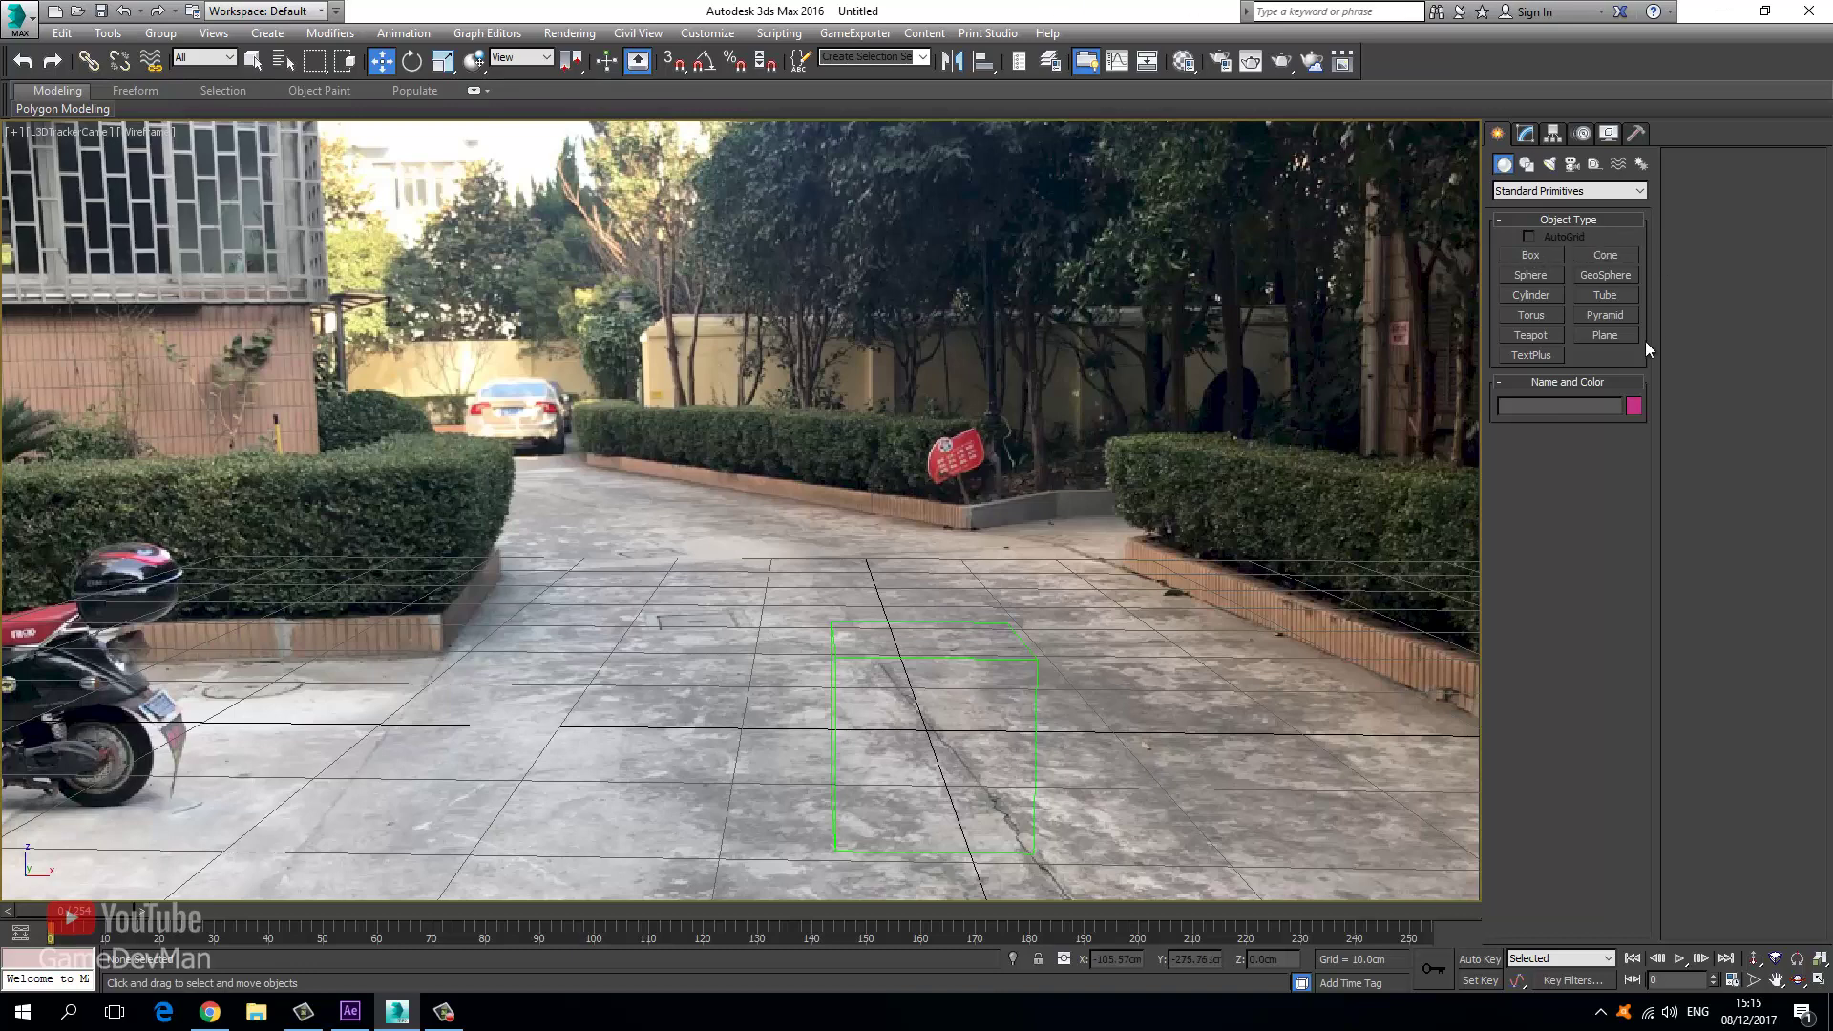
click(1611, 339)
drag(587, 557, 1406, 865)
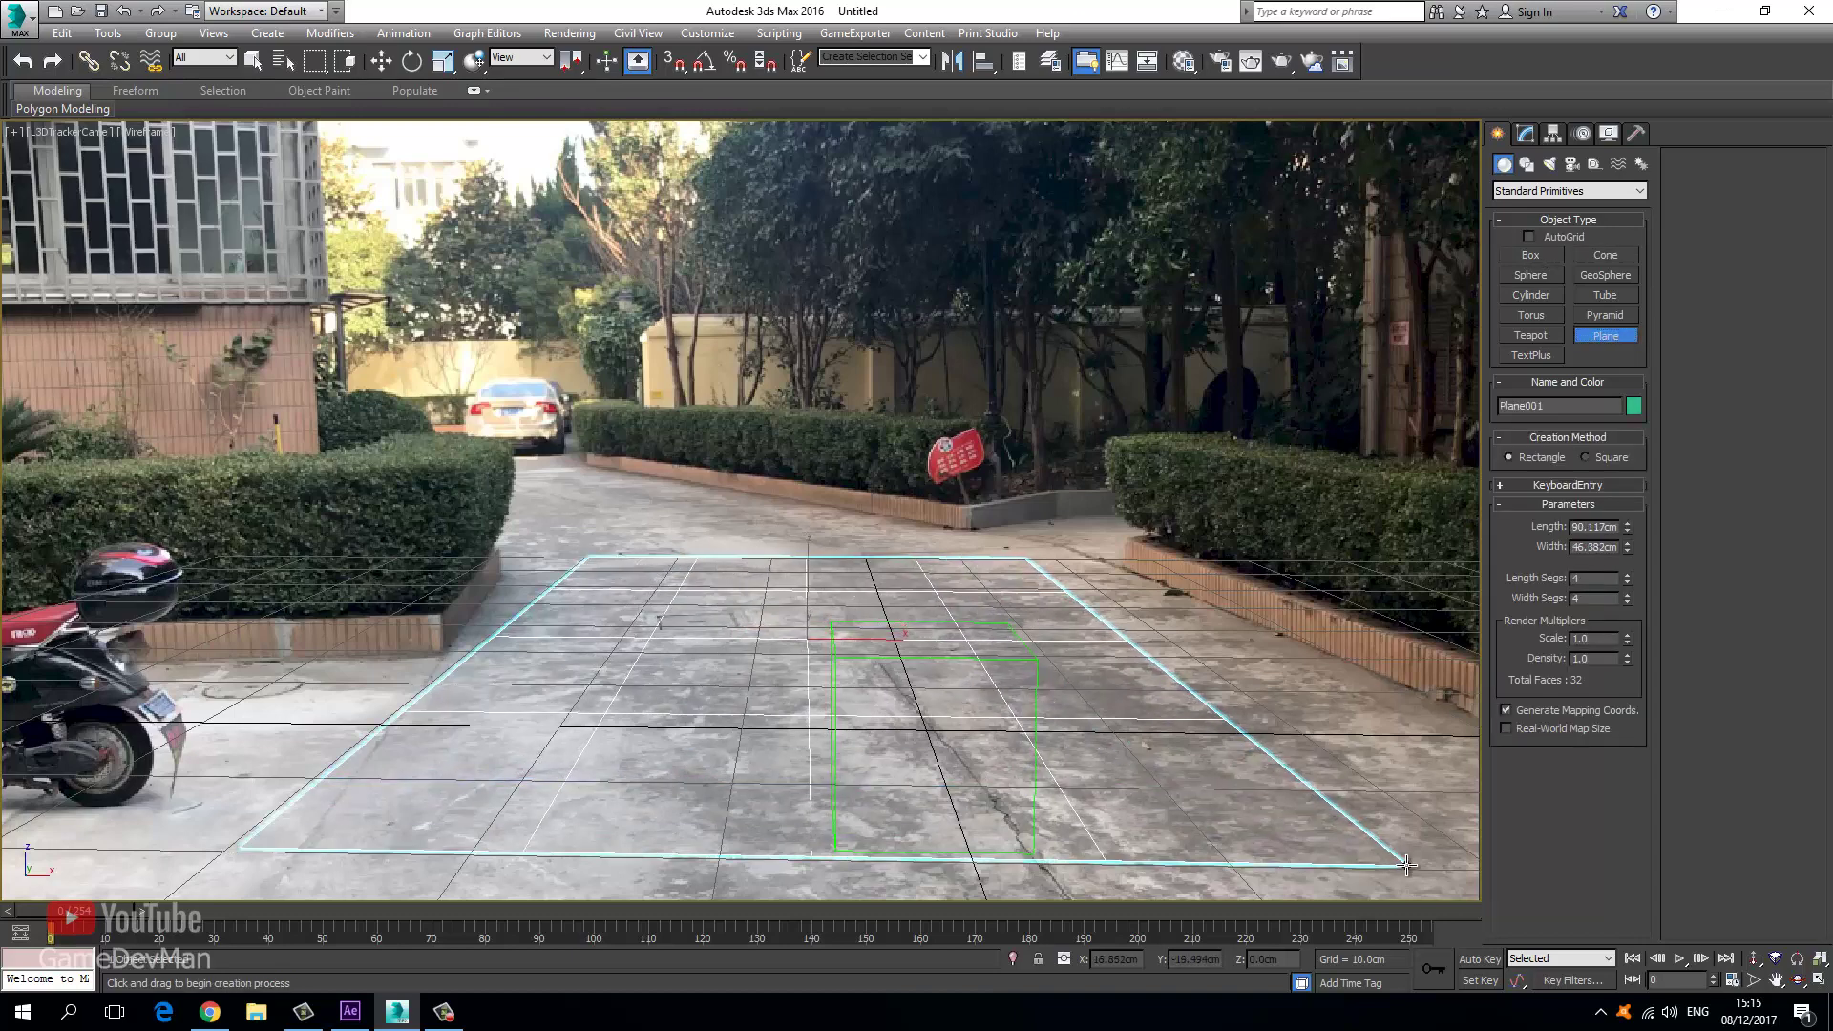
click(386, 63)
key(F3)
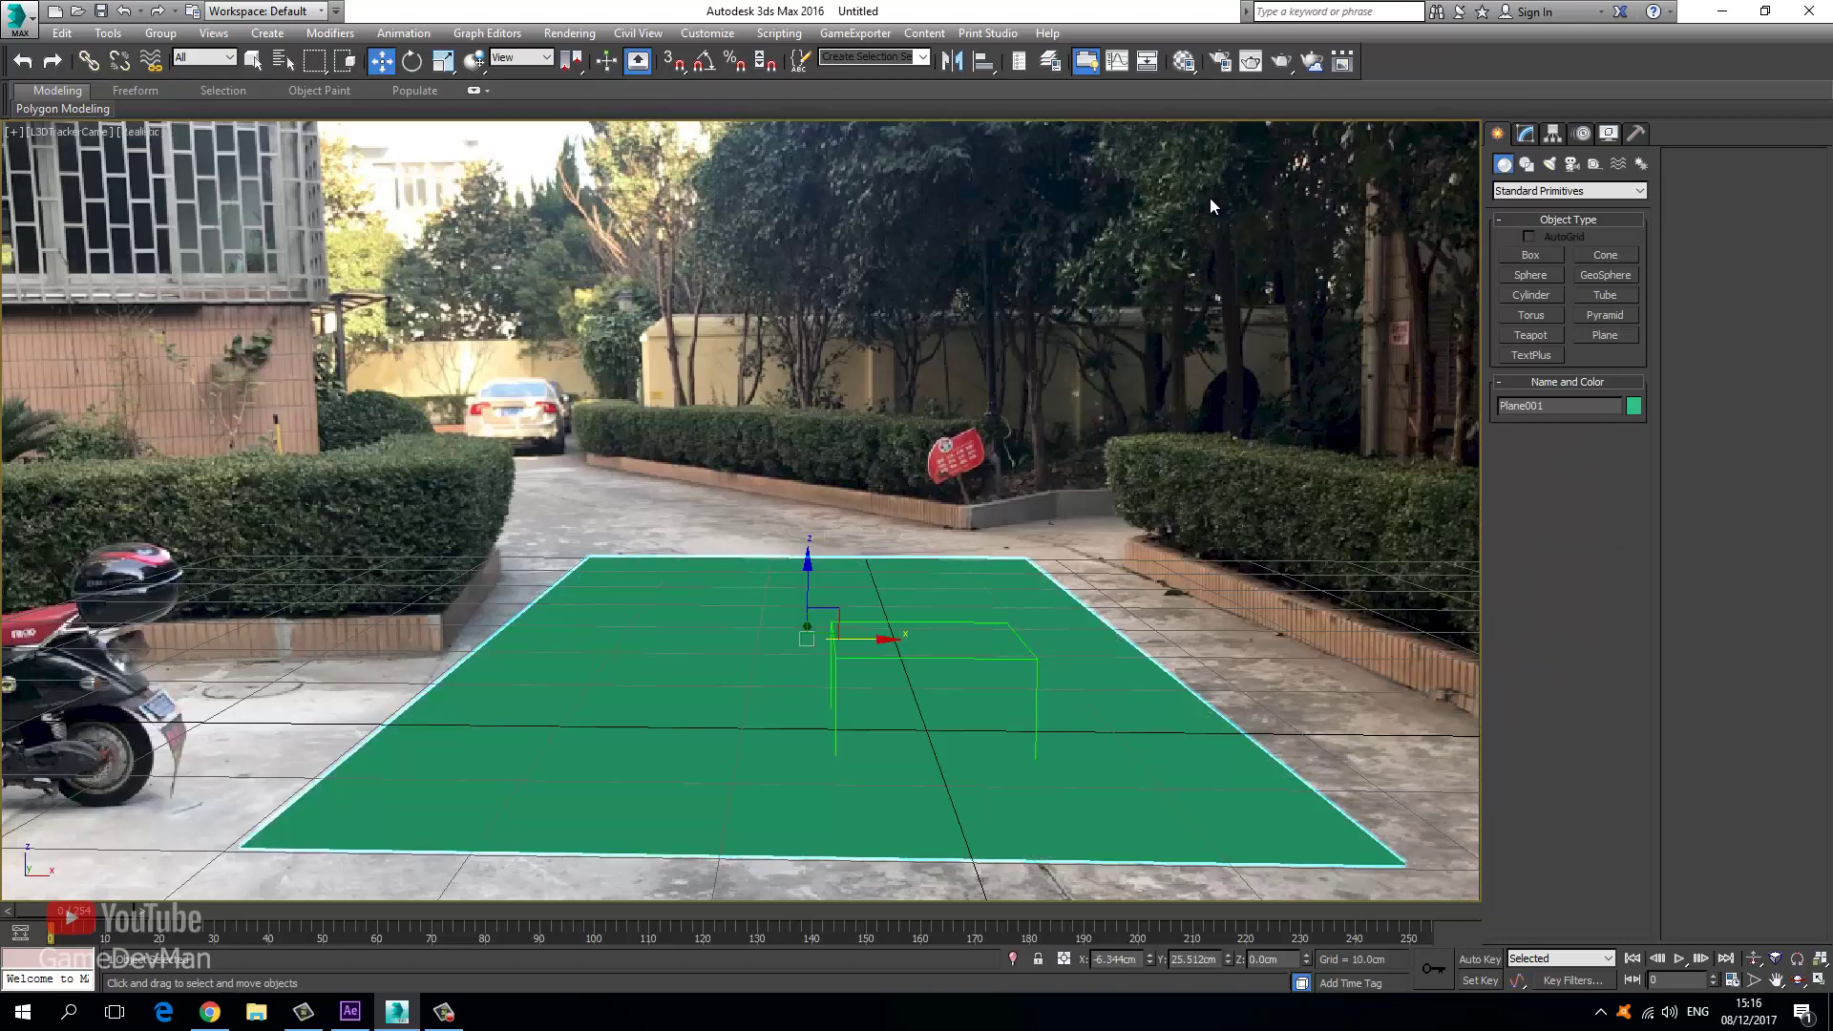
Create a box about 7.6 × 7.6 × 8.2 cm standing on the ground plane.
click(1531, 255)
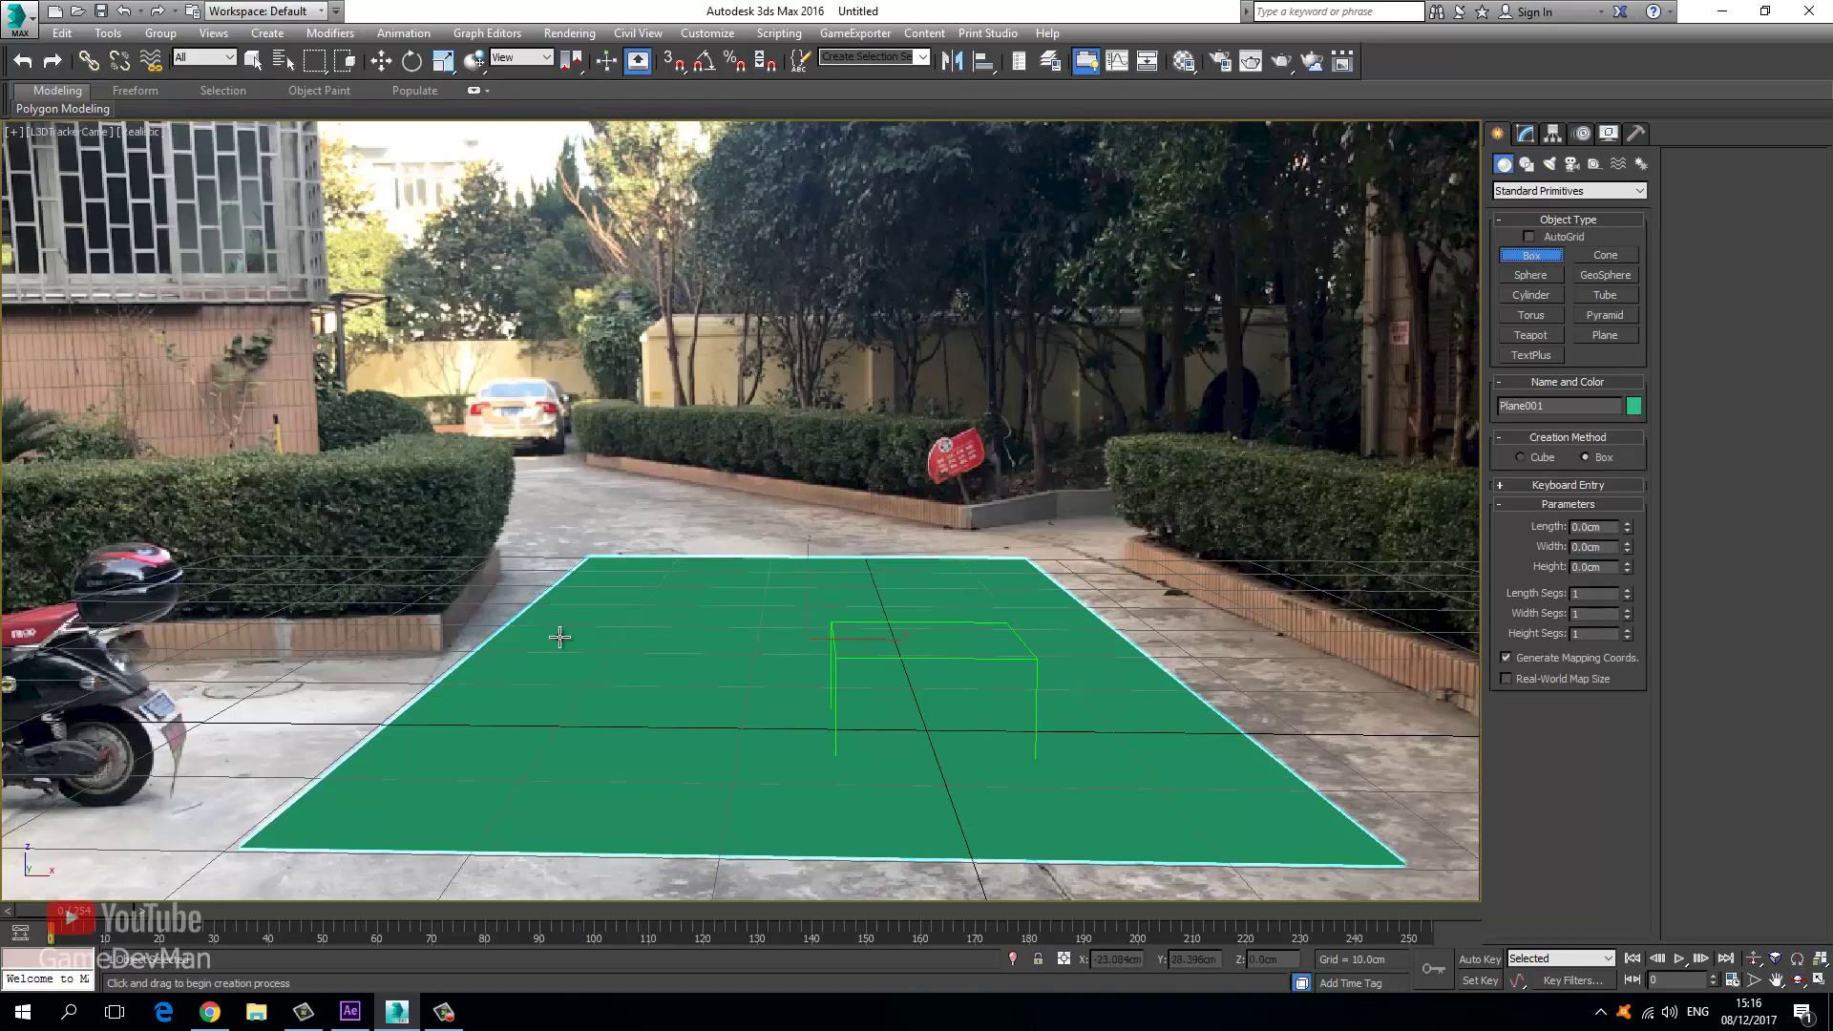
drag(779, 625, 821, 674)
right_click(846, 675)
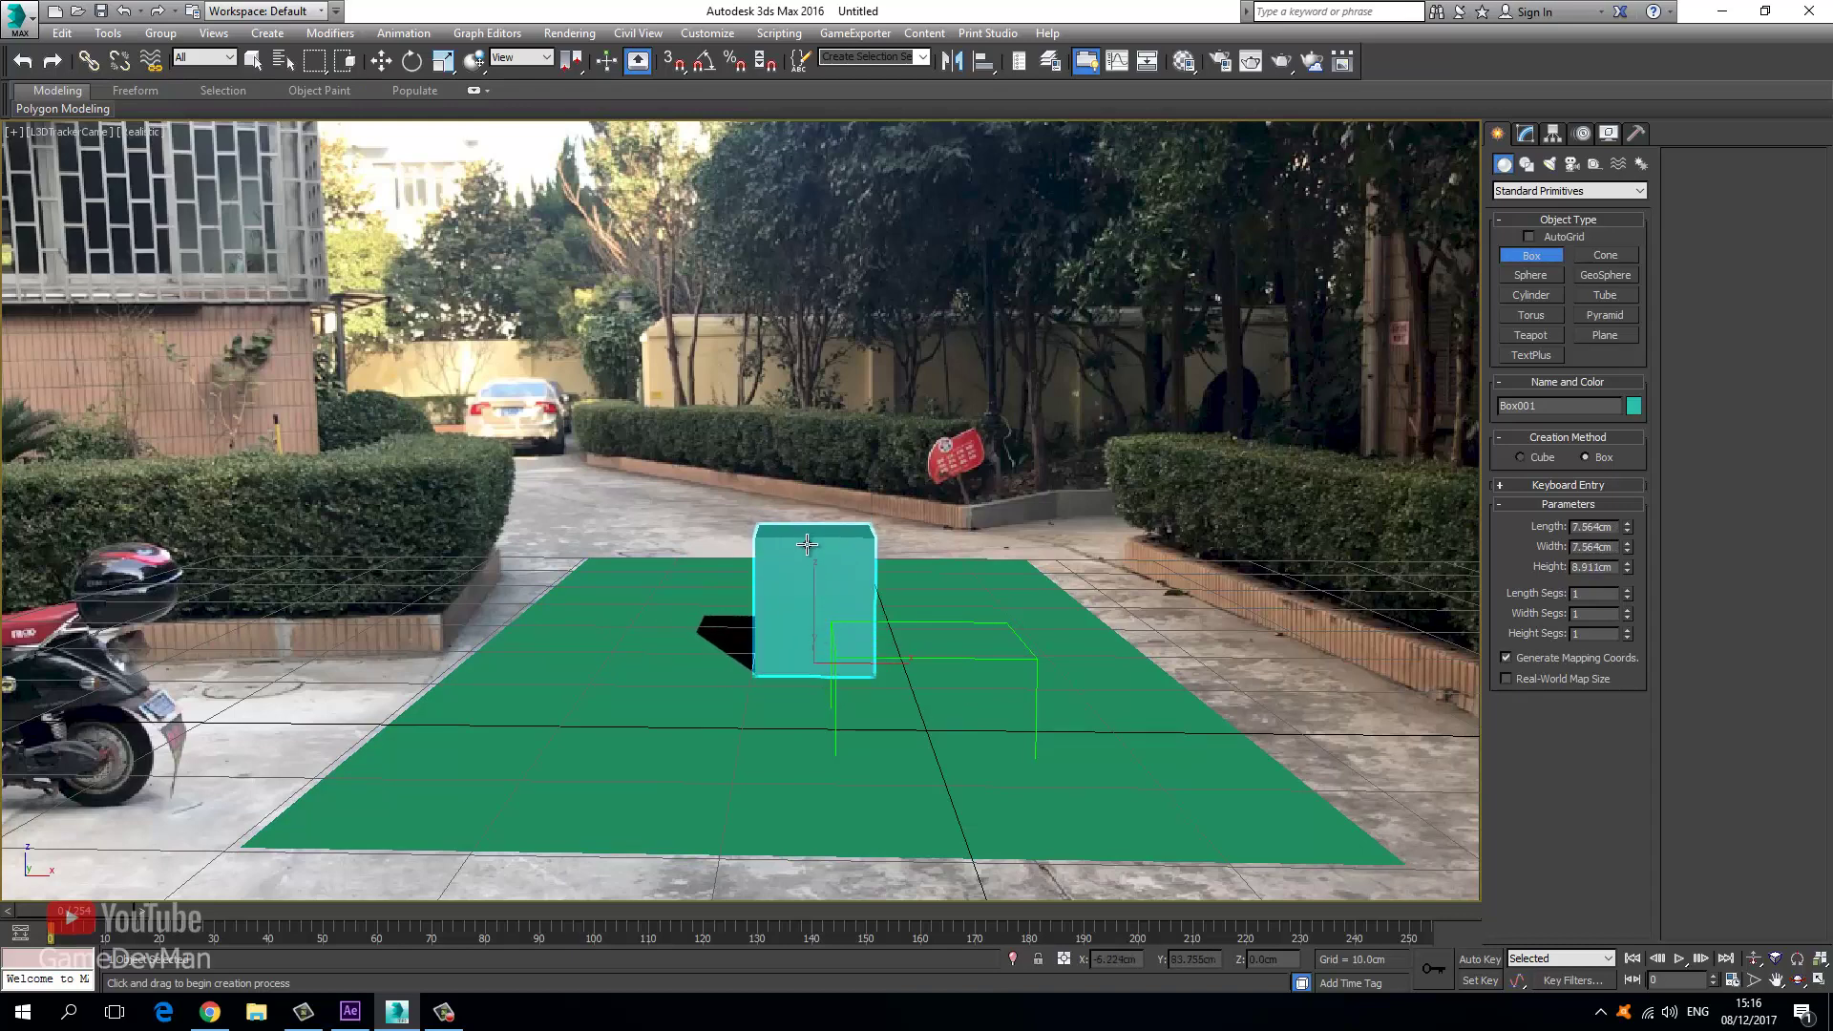
click(807, 553)
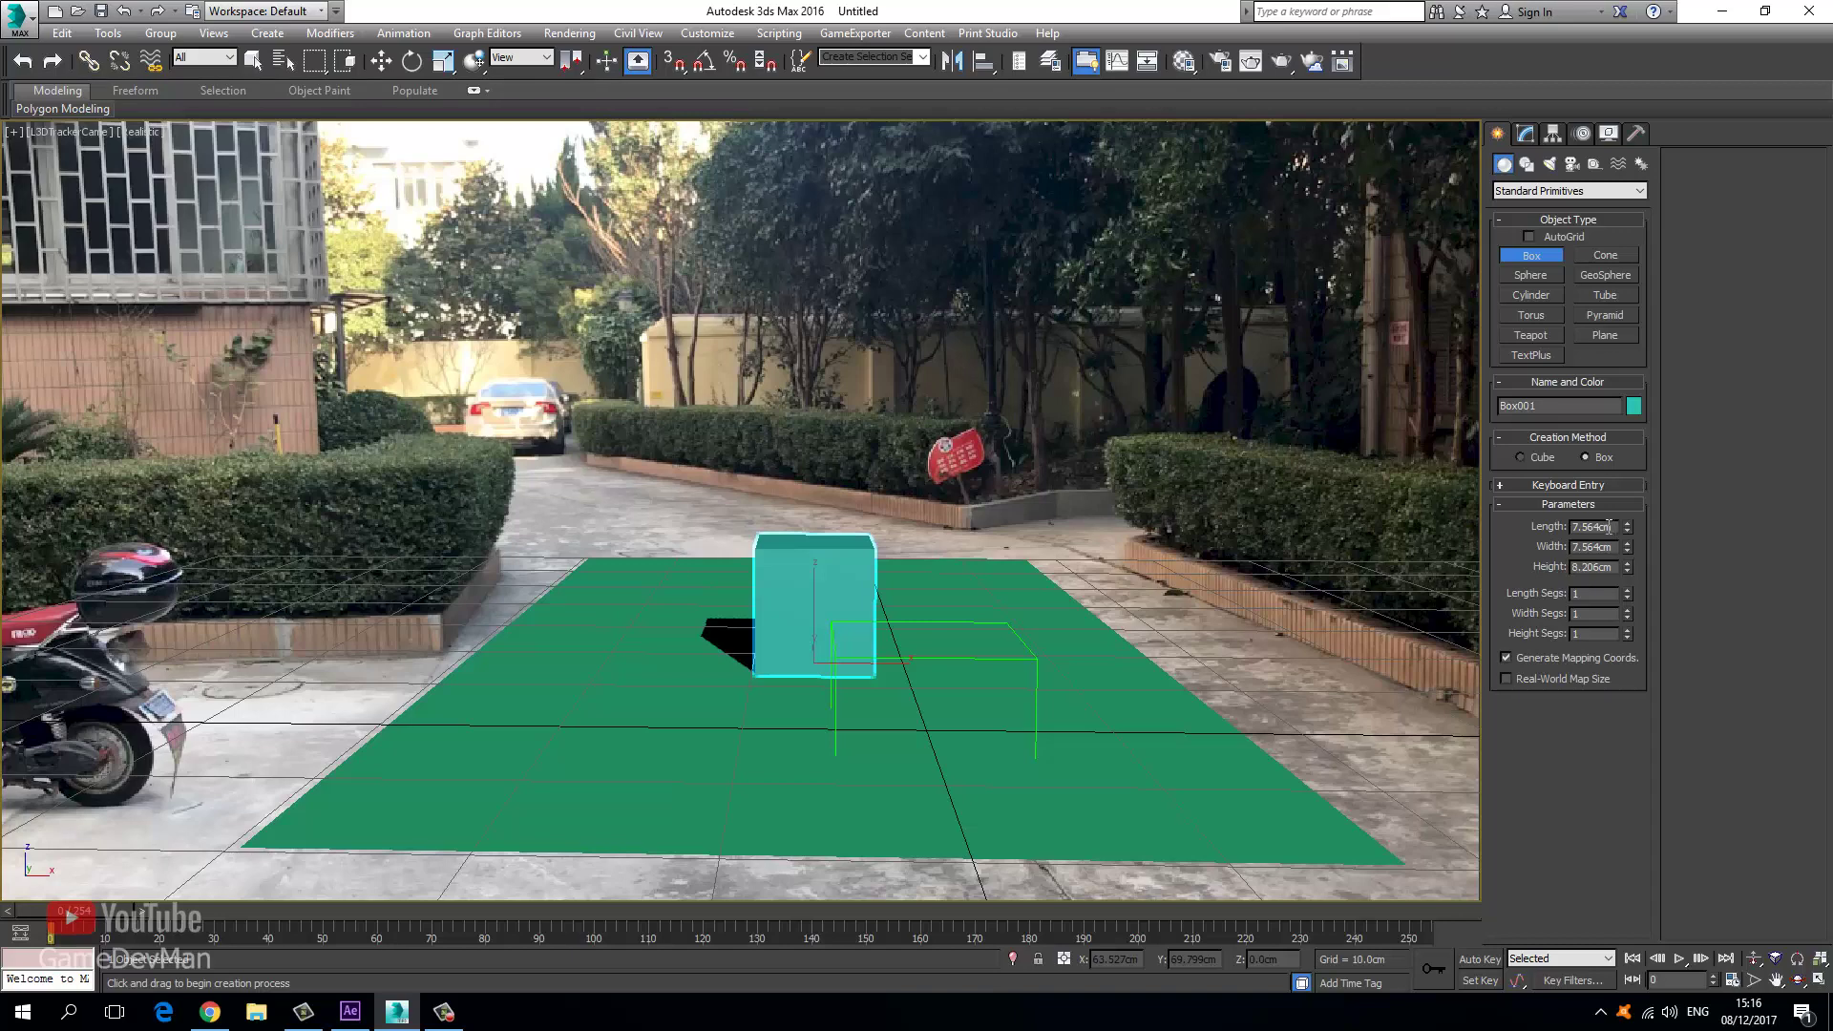
Set the box's length, width and height to 8 cm and its length segments to 8, ending box creation.
text(8)
key(Tab)
text(8)
key(Tab)
text(8)
key(Tab)
text(8)
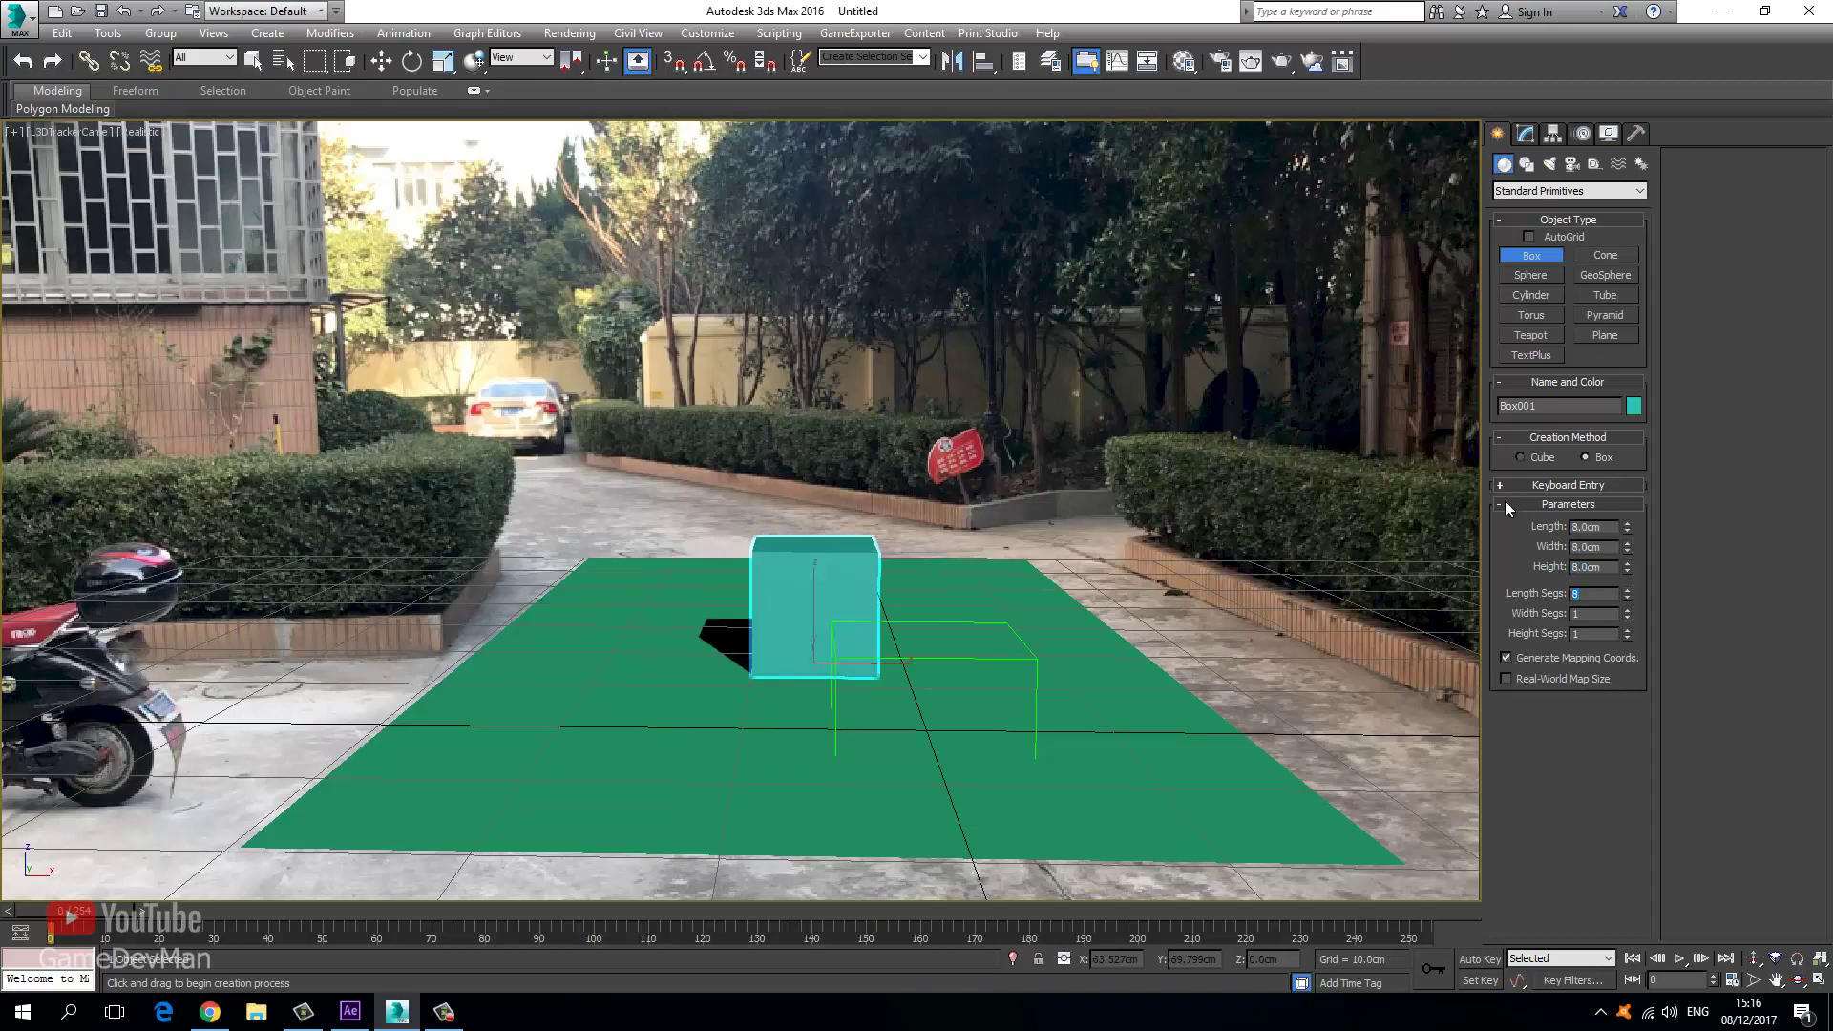
click(381, 61)
Change the first material slot to a Matte/Shadow material and assign it to the ground plane.
click(590, 563)
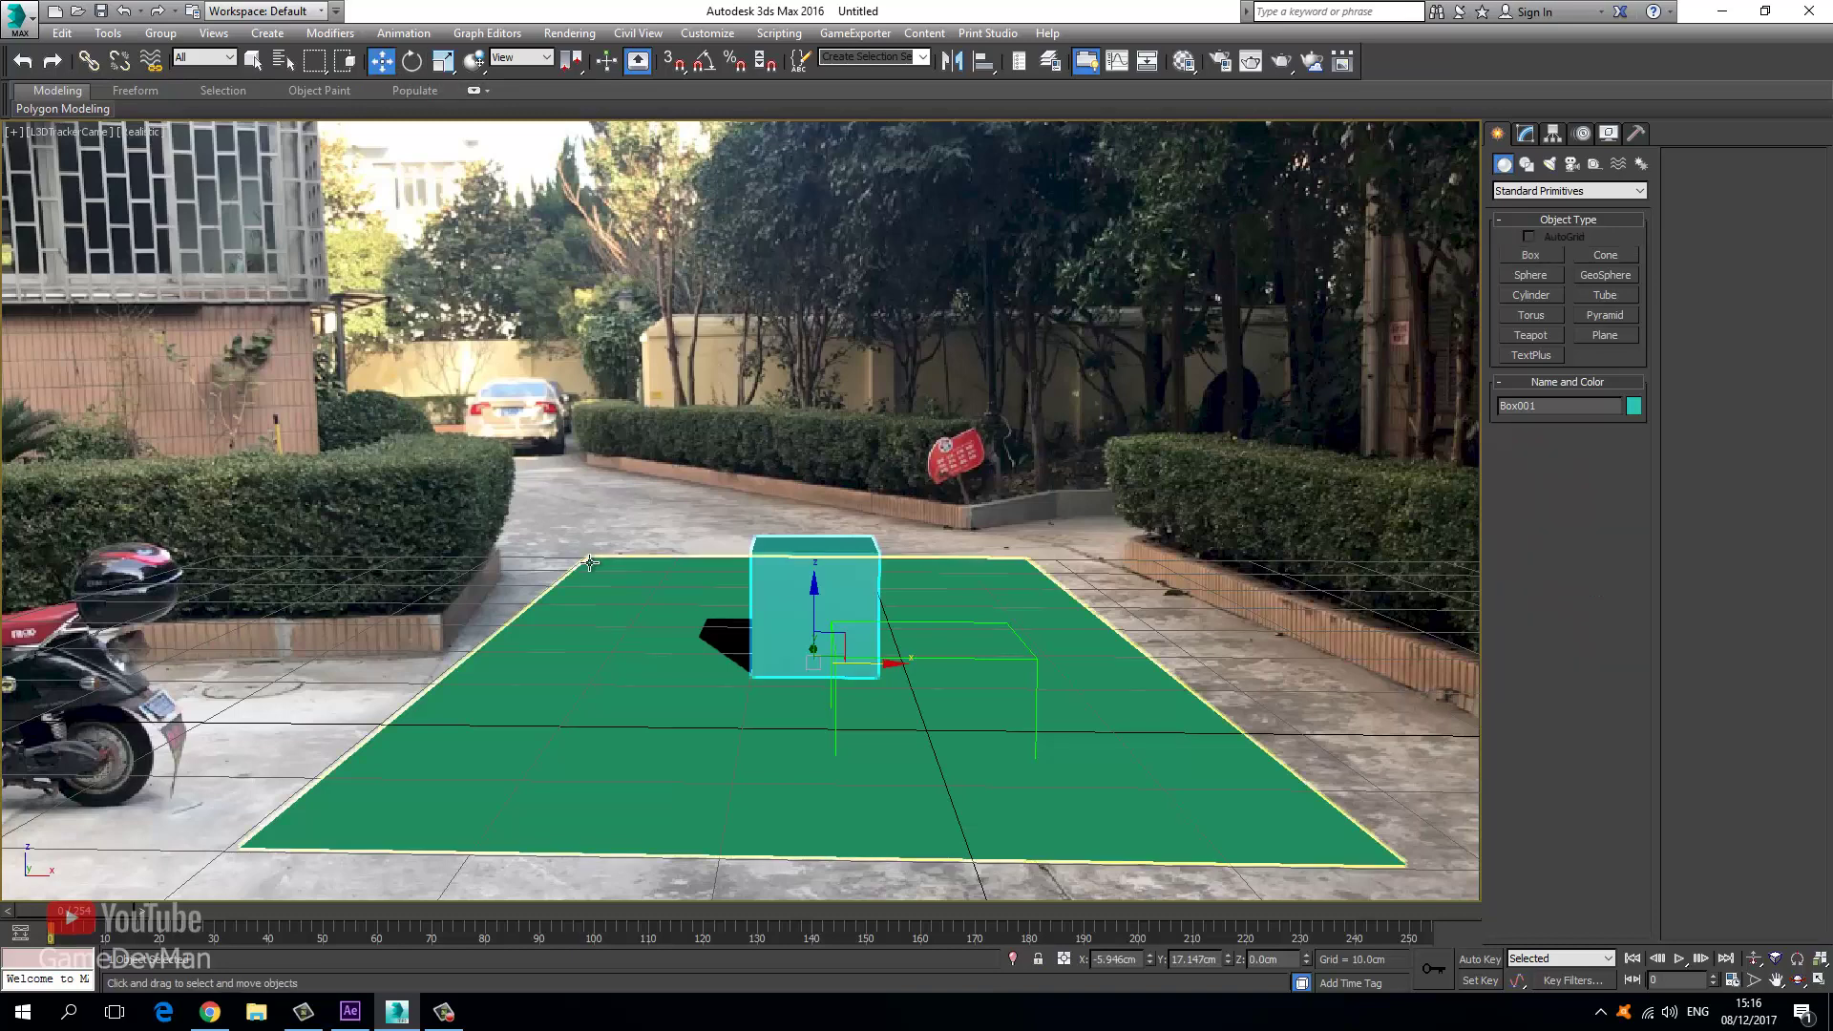
click(622, 601)
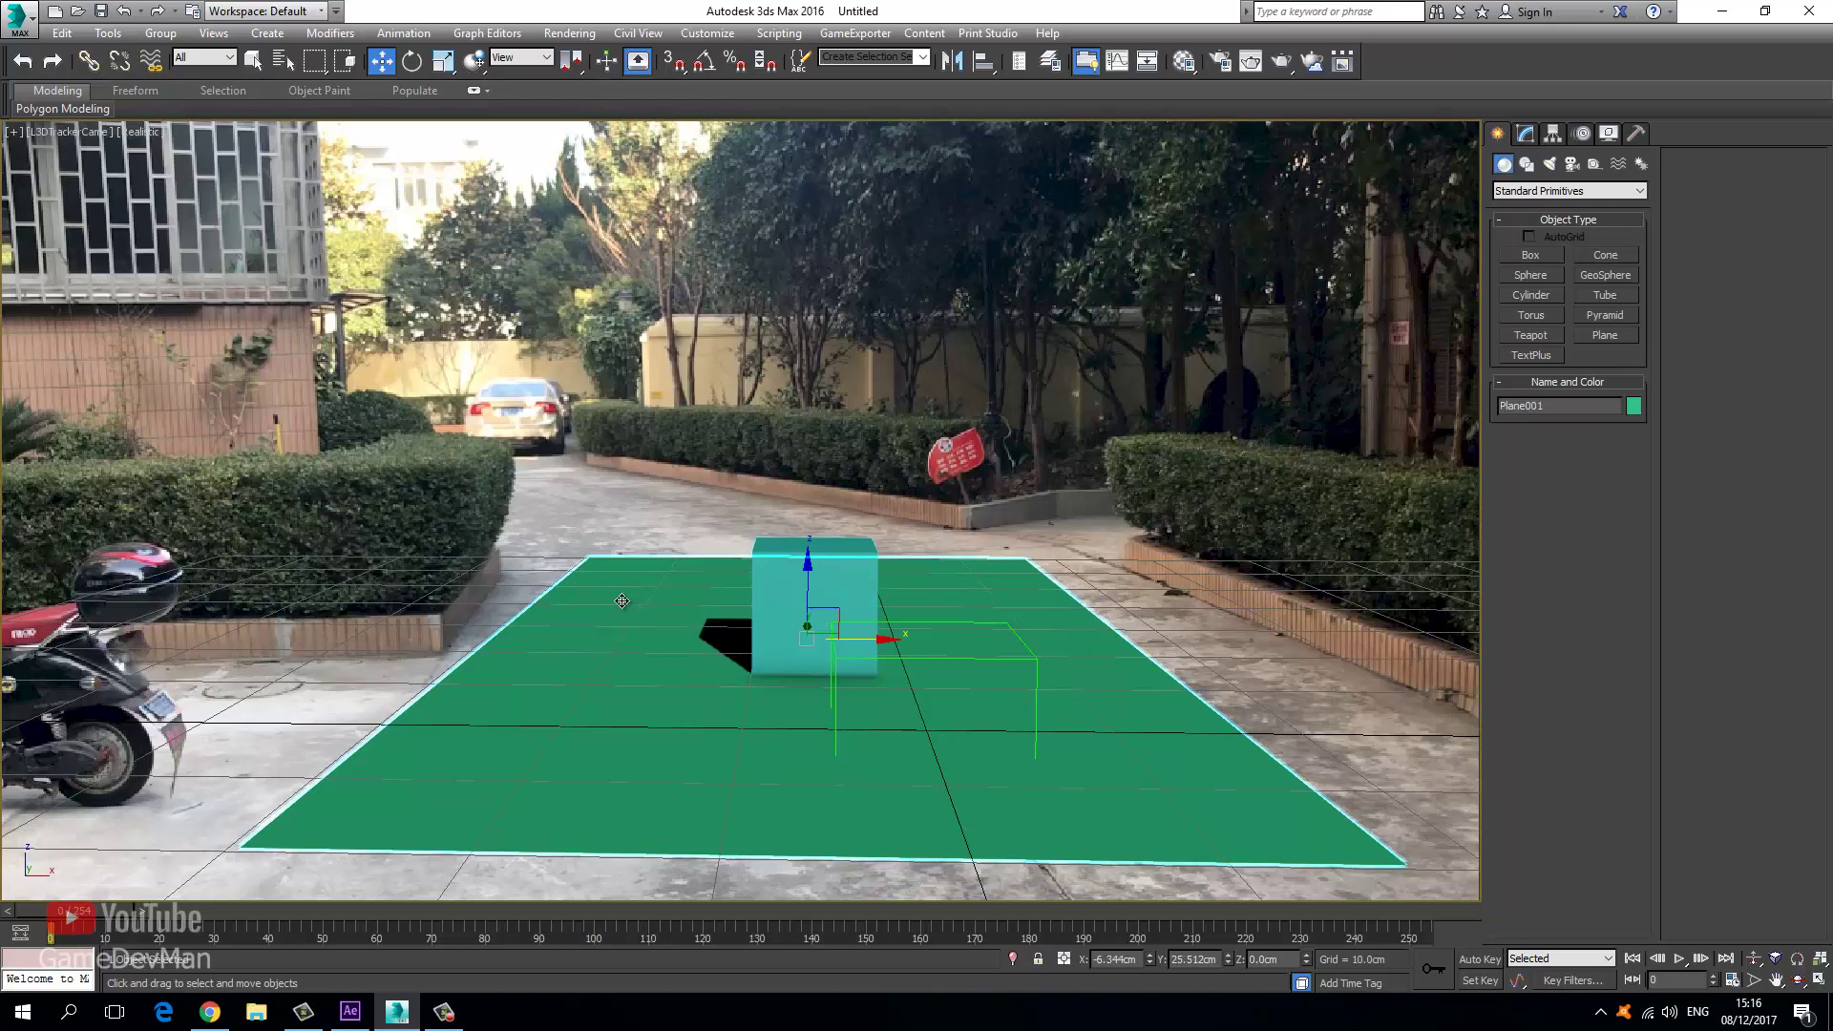
key(m)
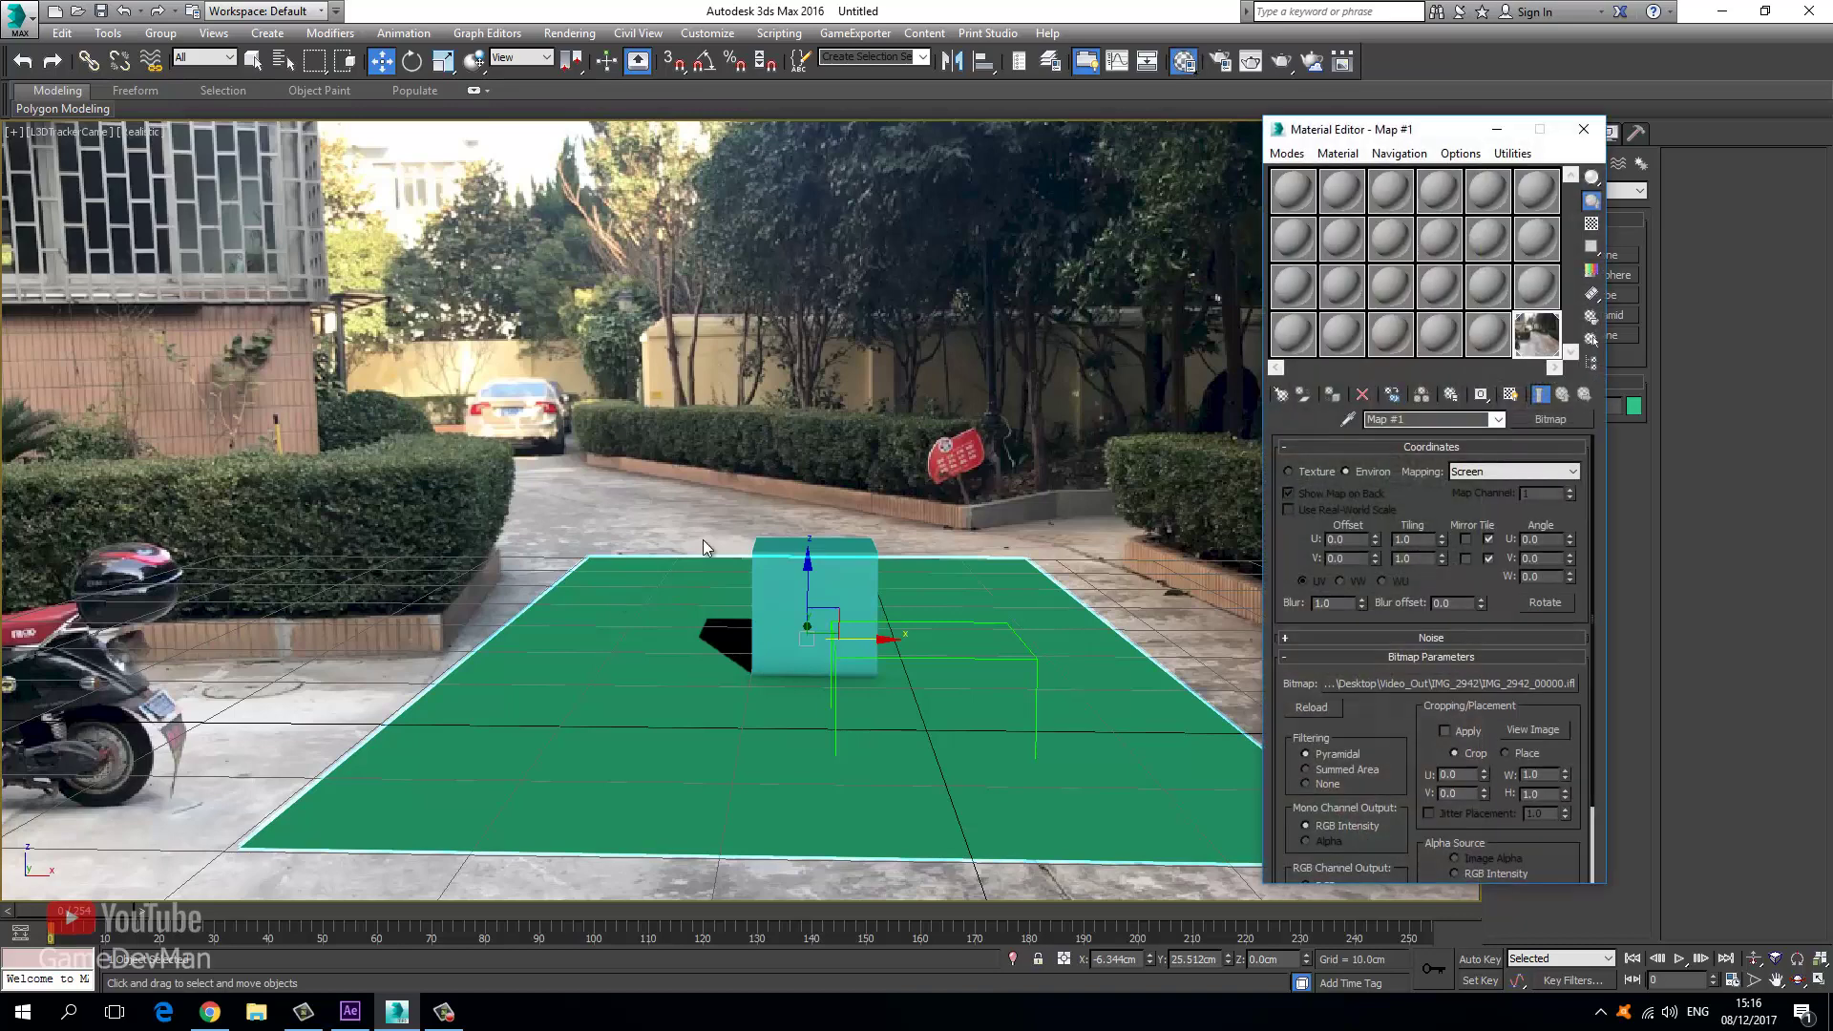
drag(1372, 122, 939, 125)
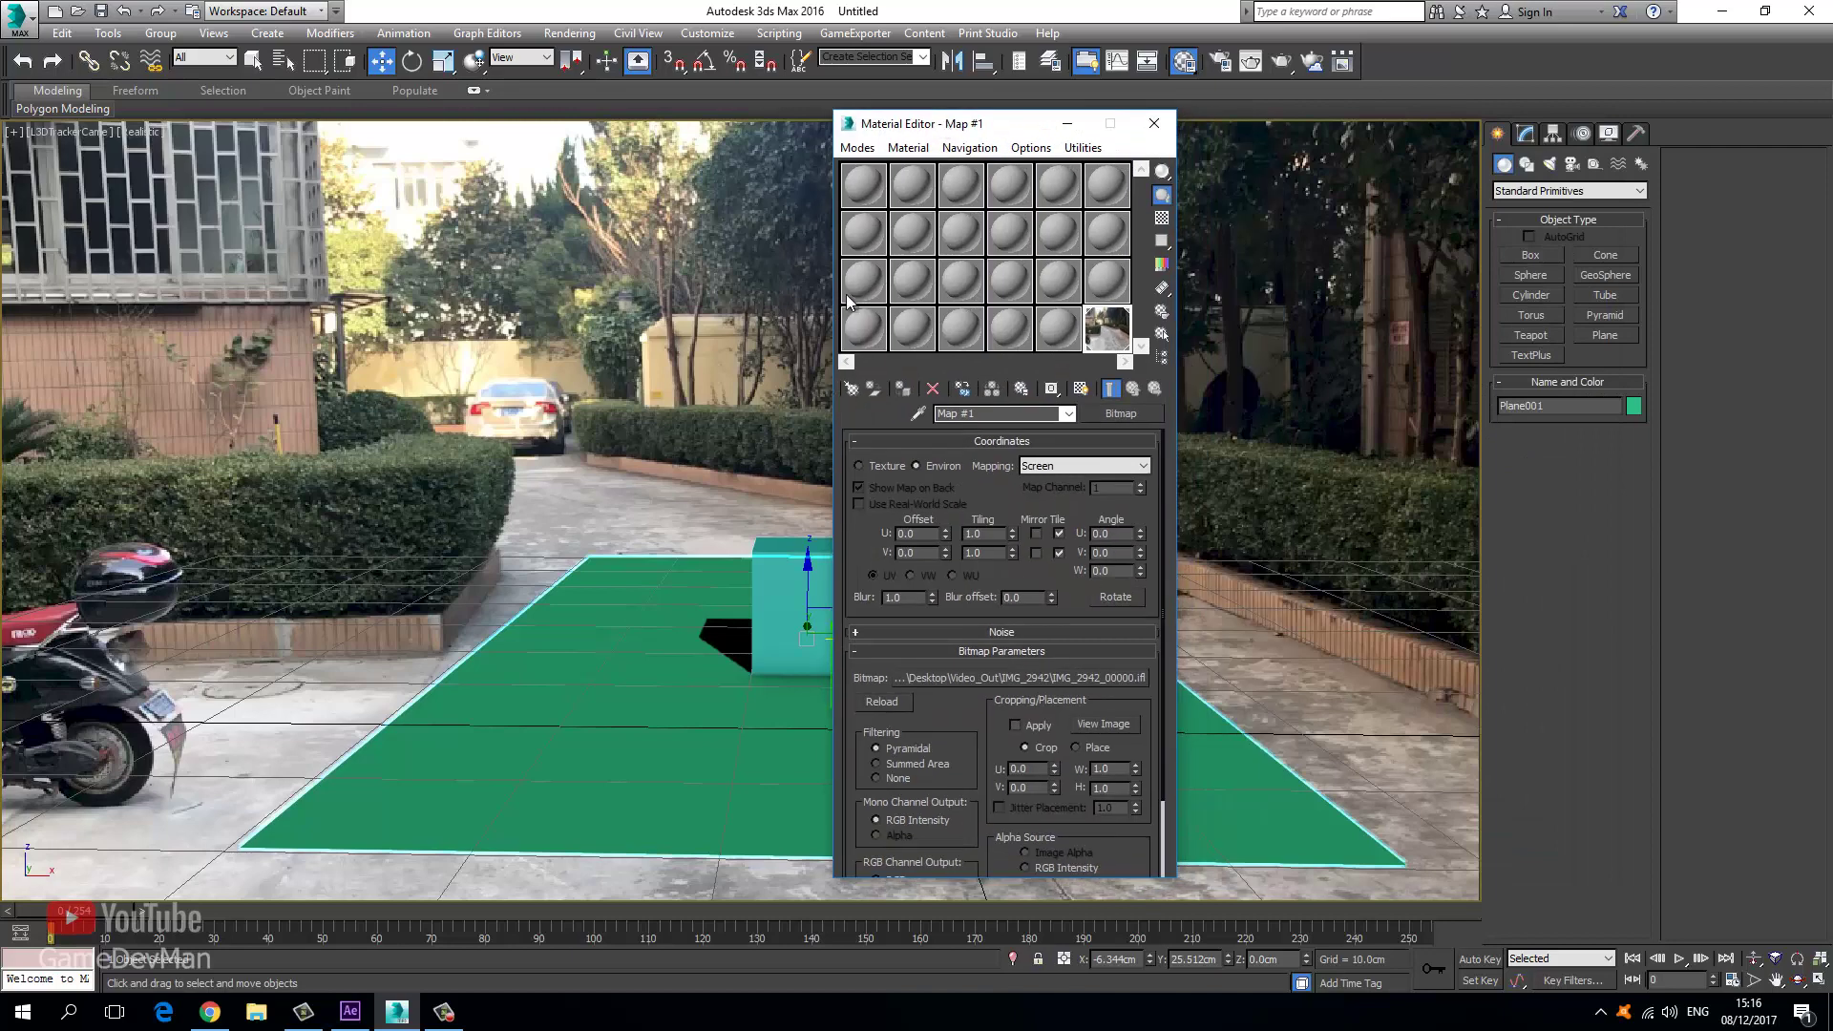
click(865, 174)
click(1138, 410)
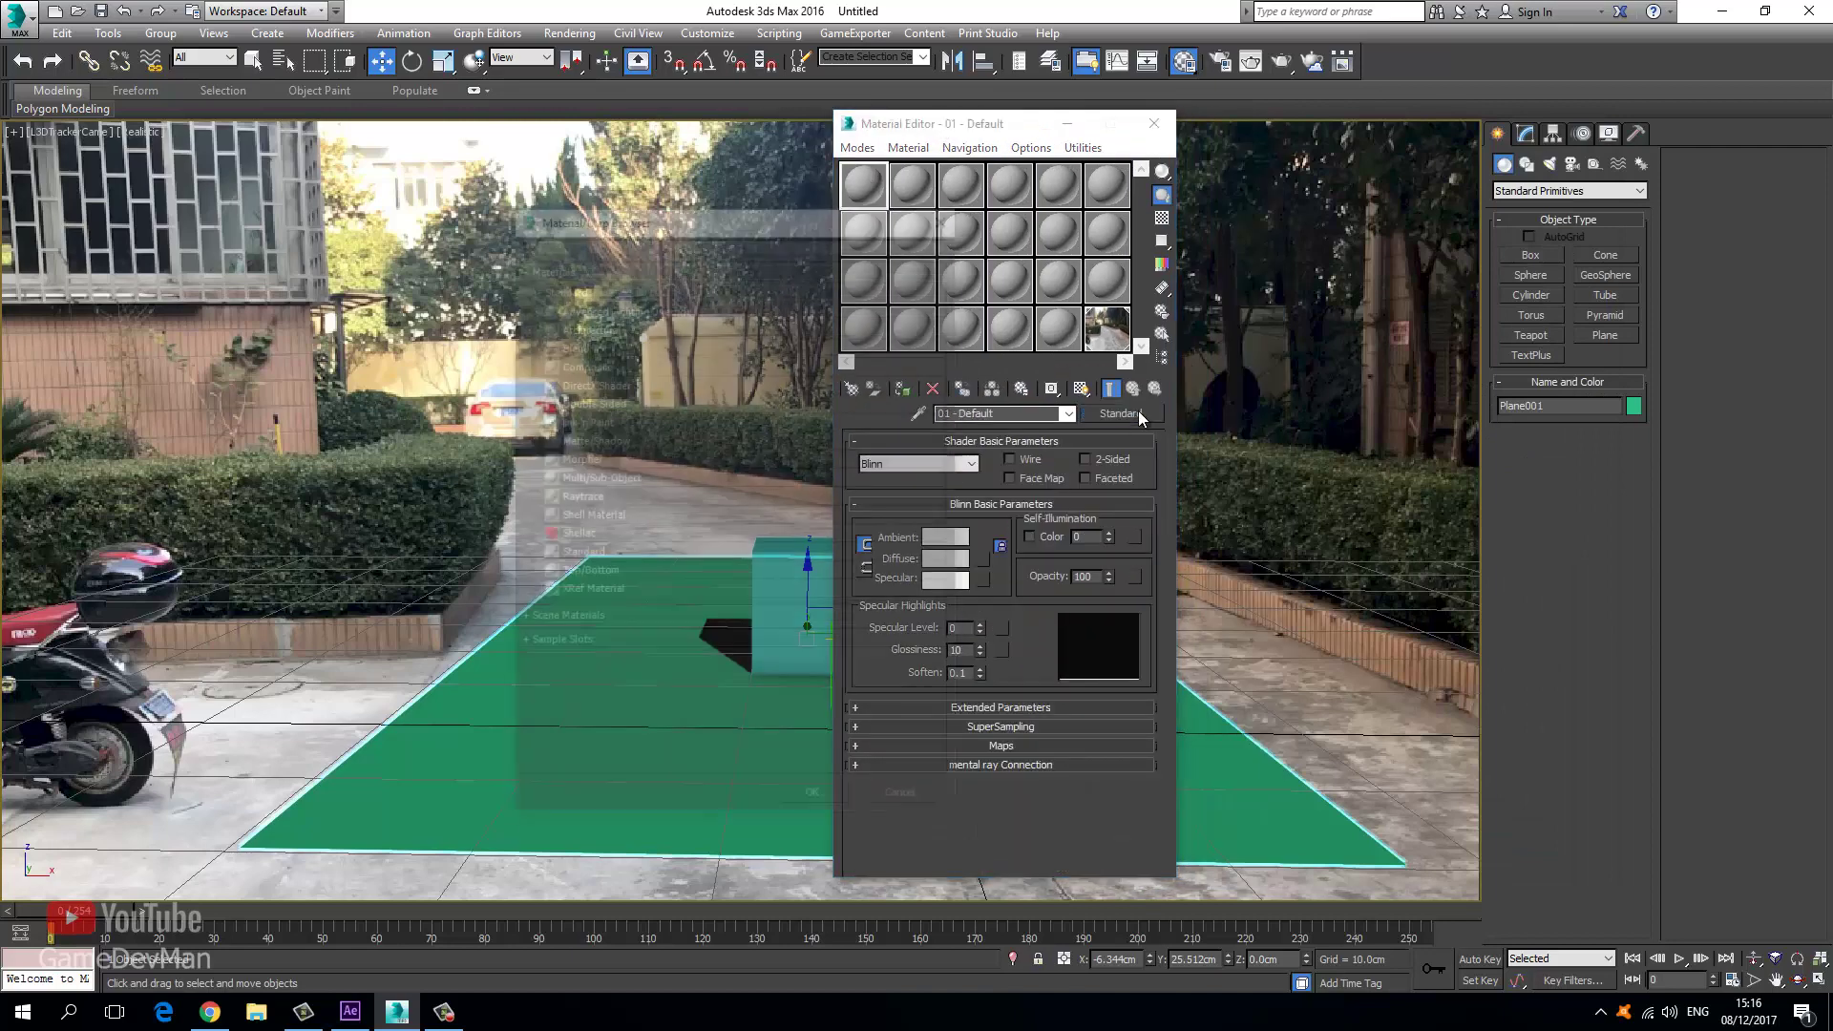
double_click(618, 439)
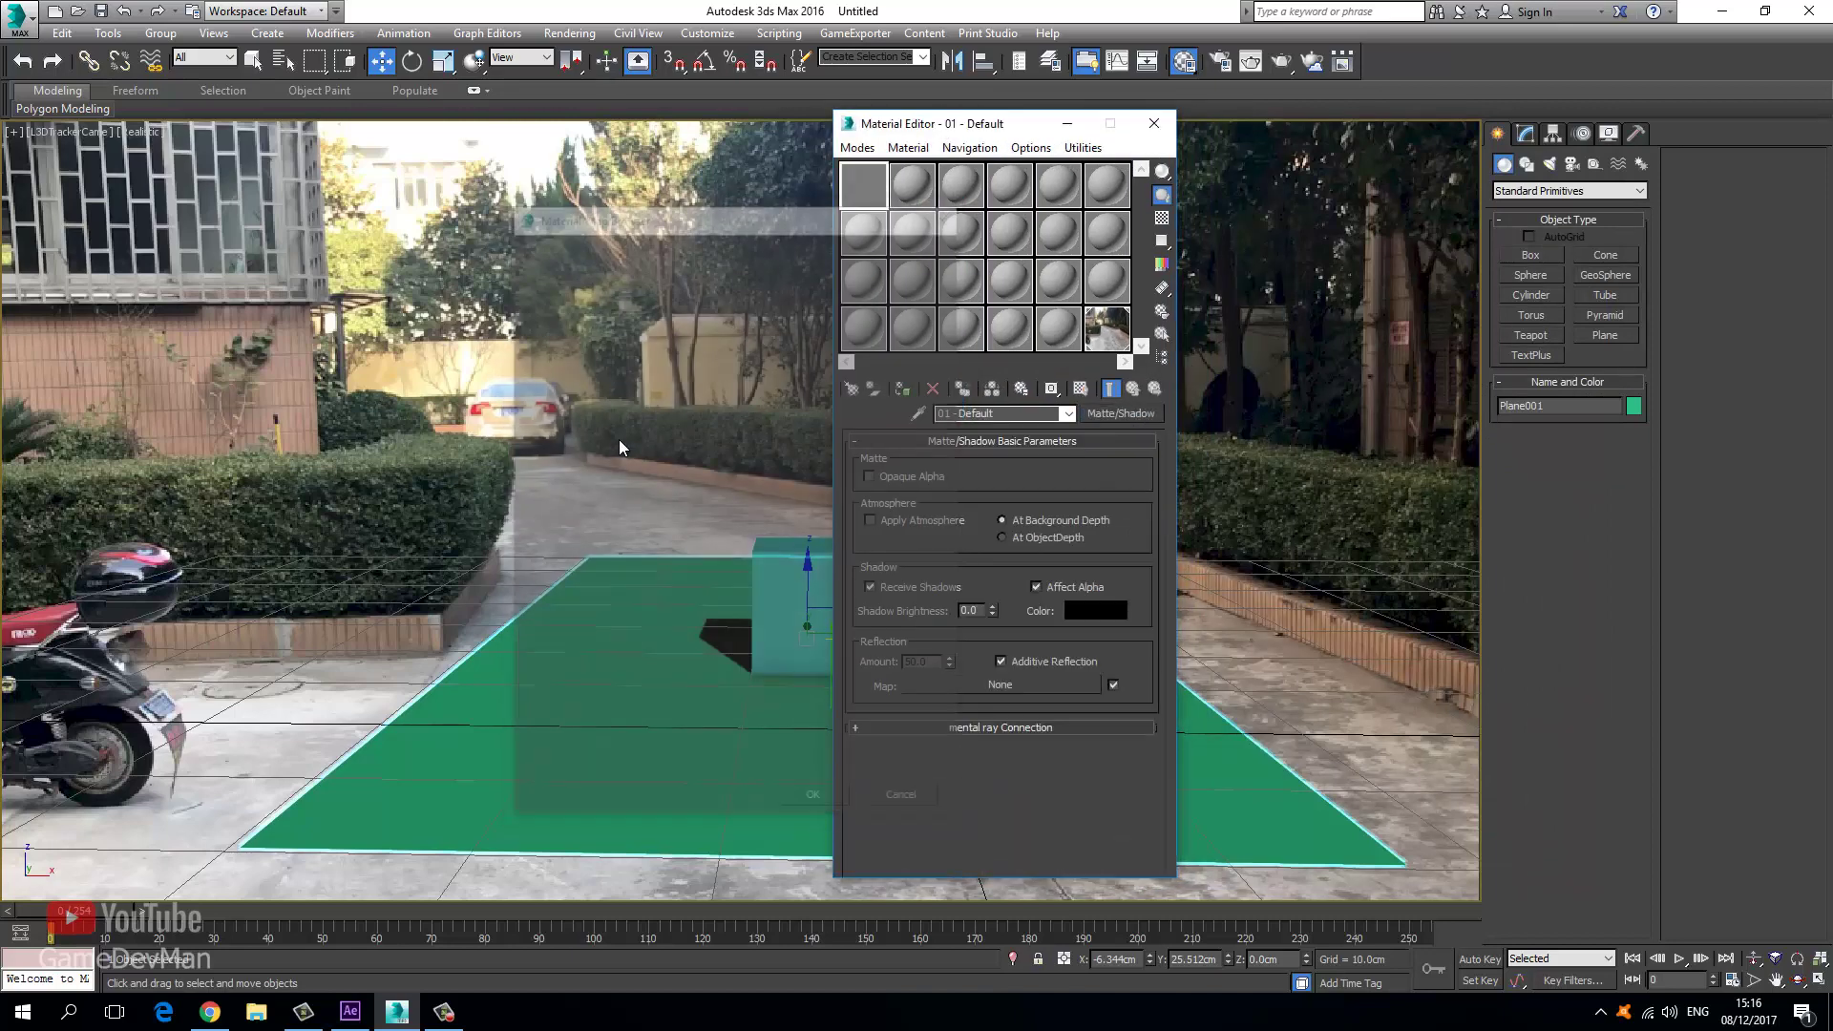
click(901, 389)
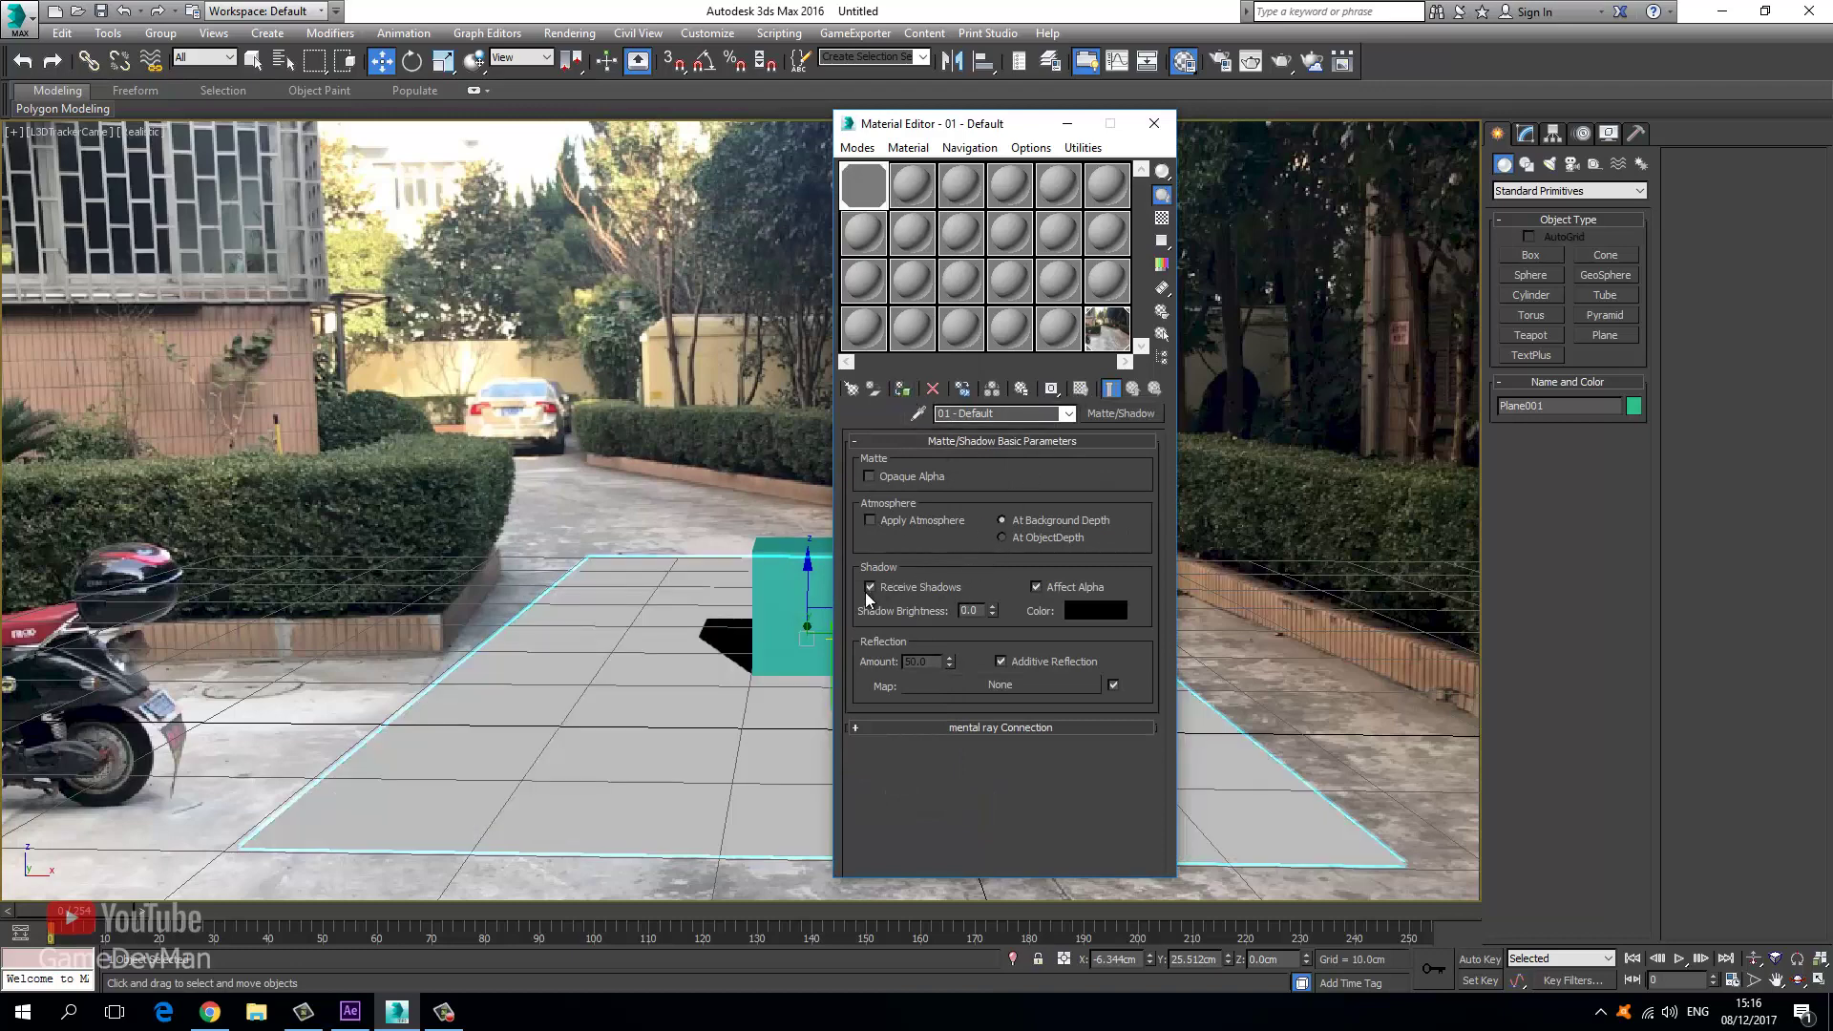
click(1154, 123)
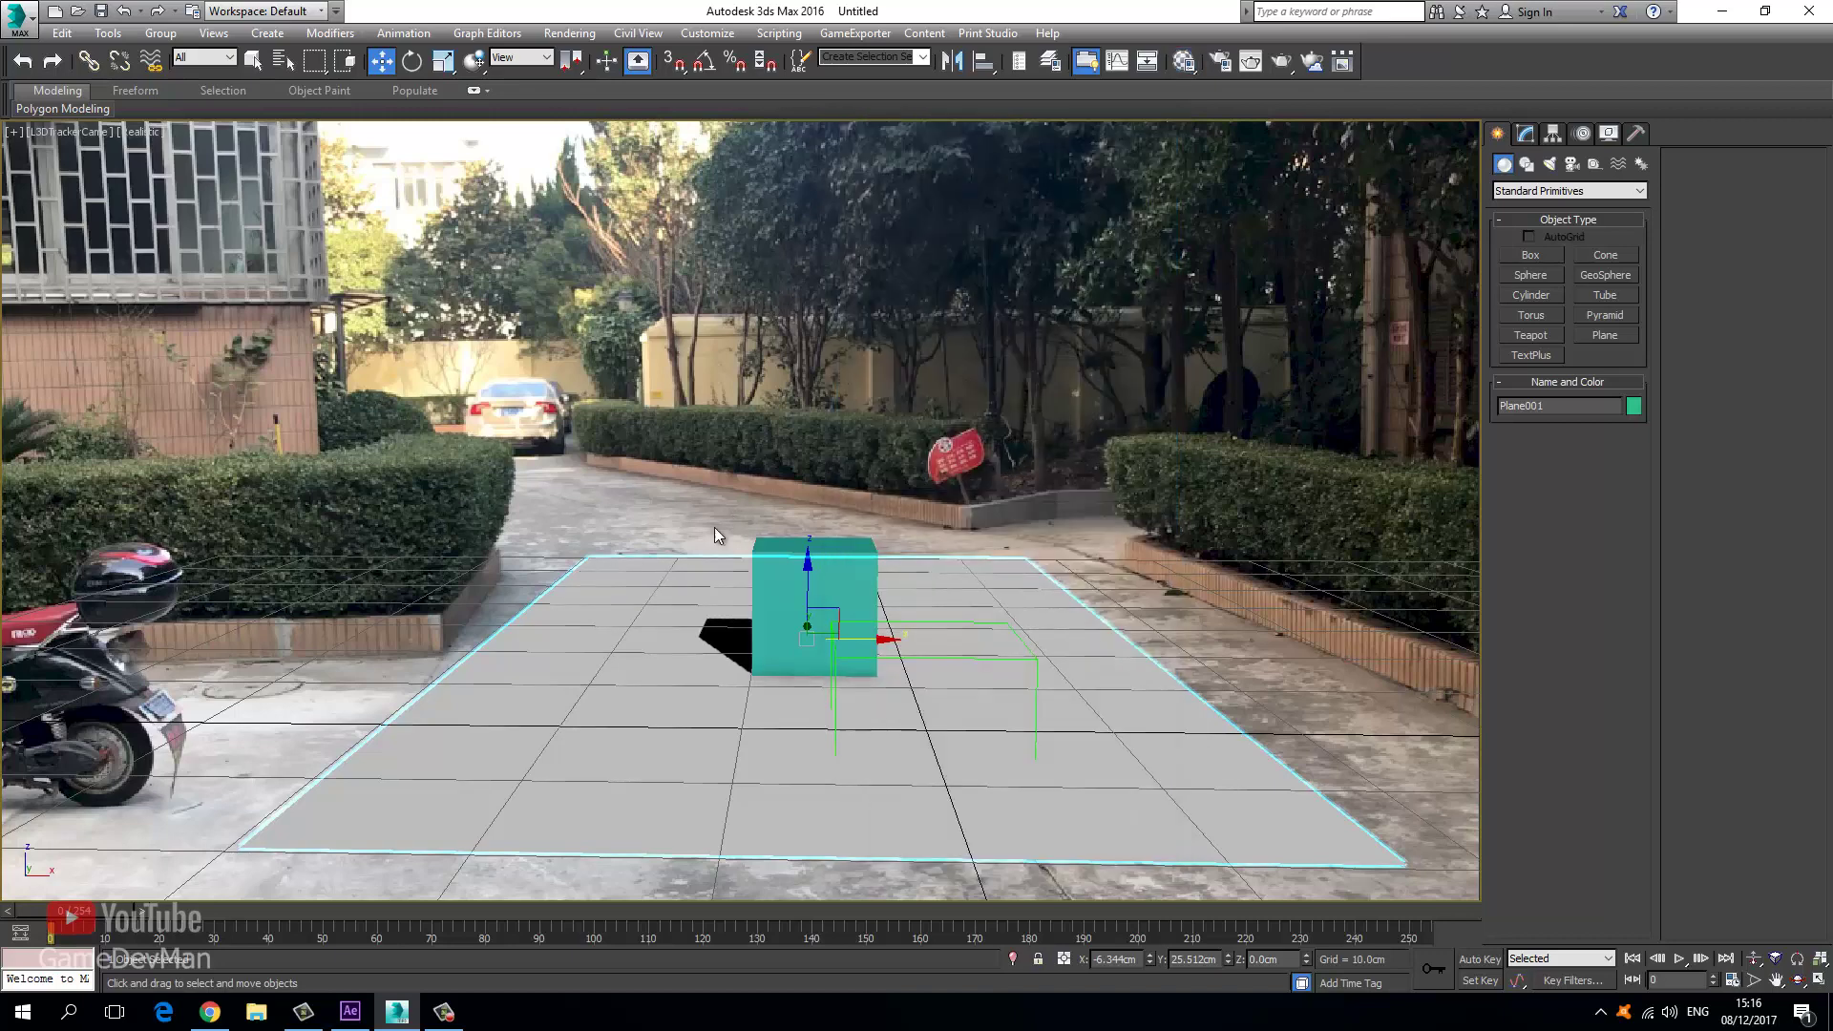
Select the box and give the second material slot a near-black diffuse color.
click(802, 581)
key(m)
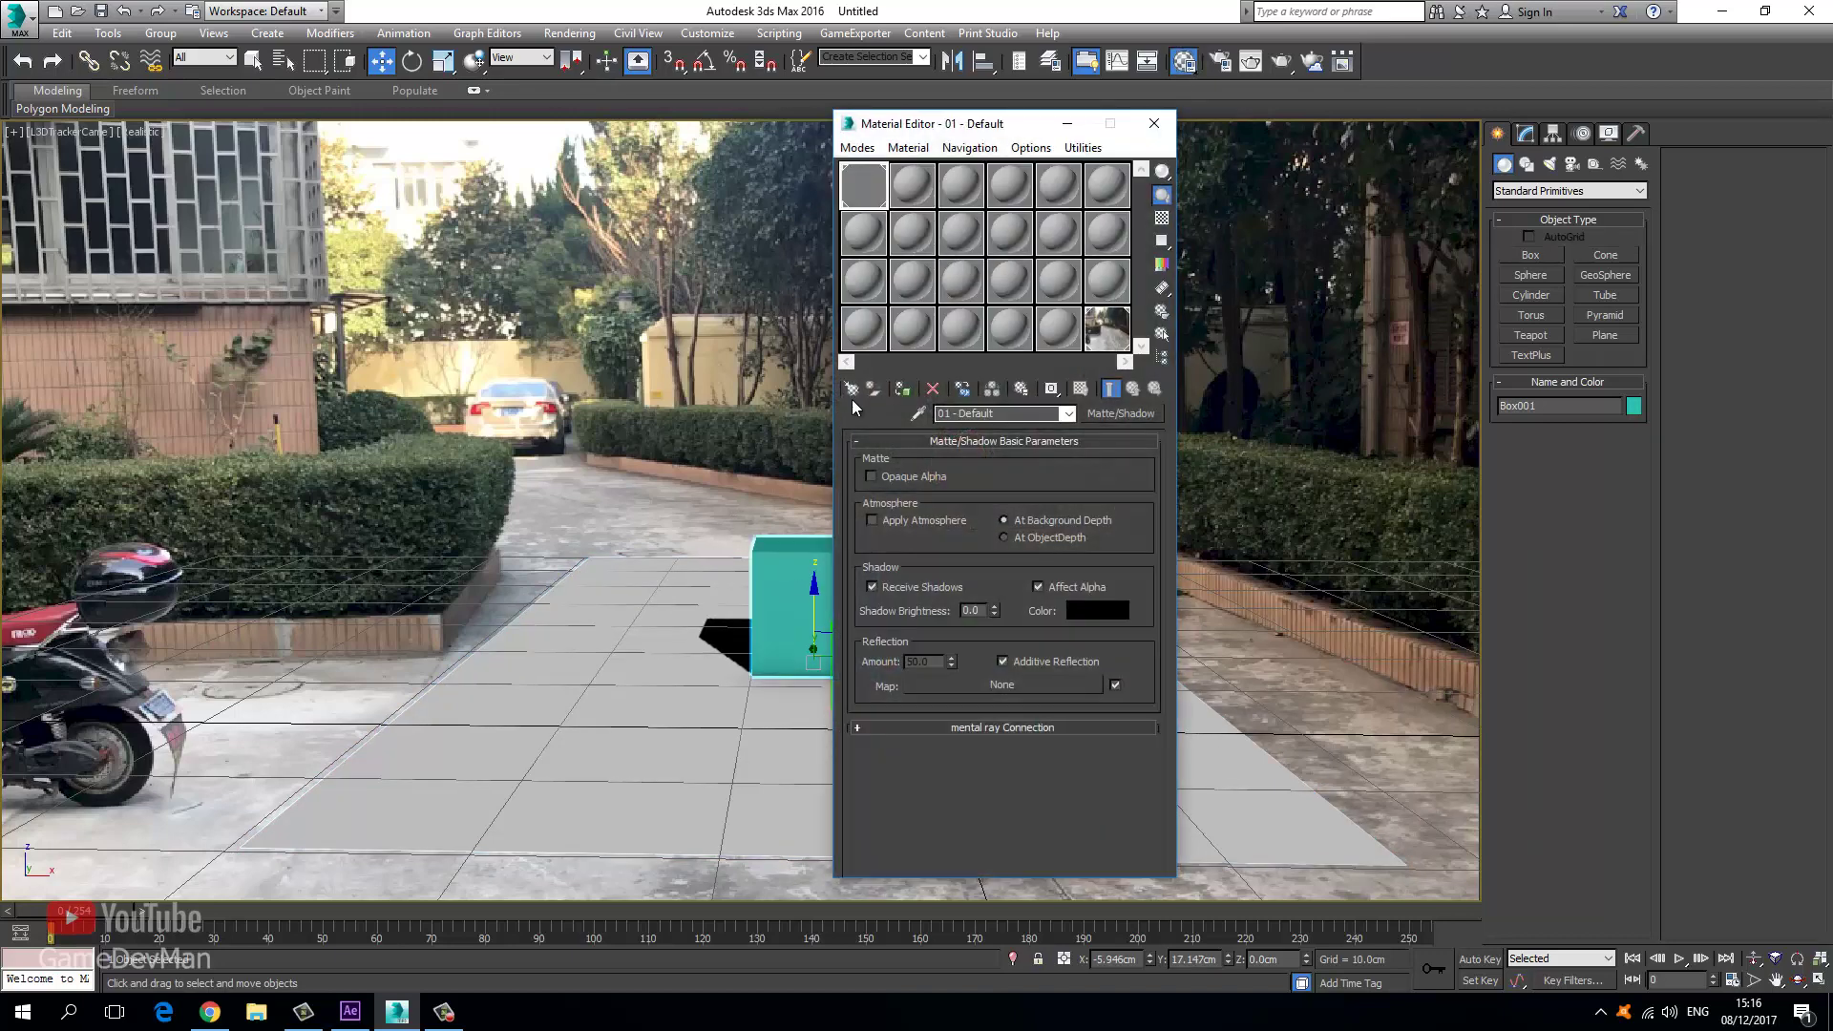
click(912, 185)
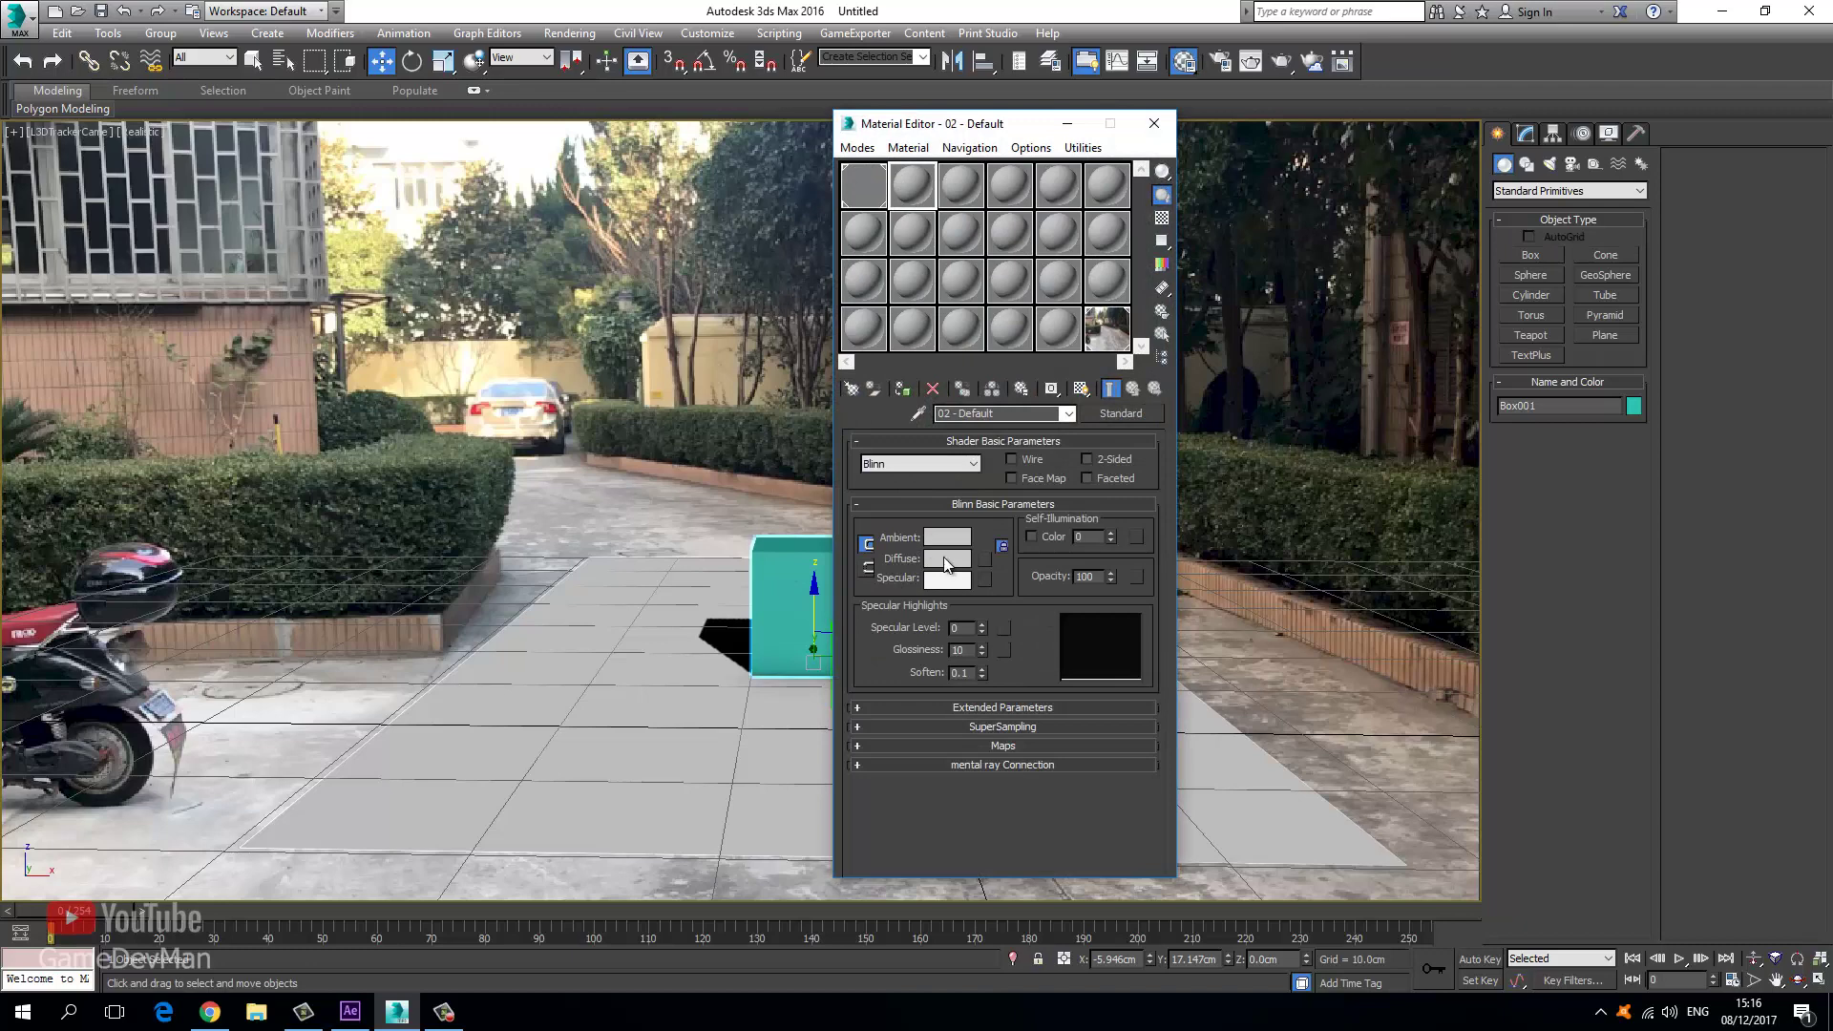
click(947, 559)
drag(555, 178, 551, 129)
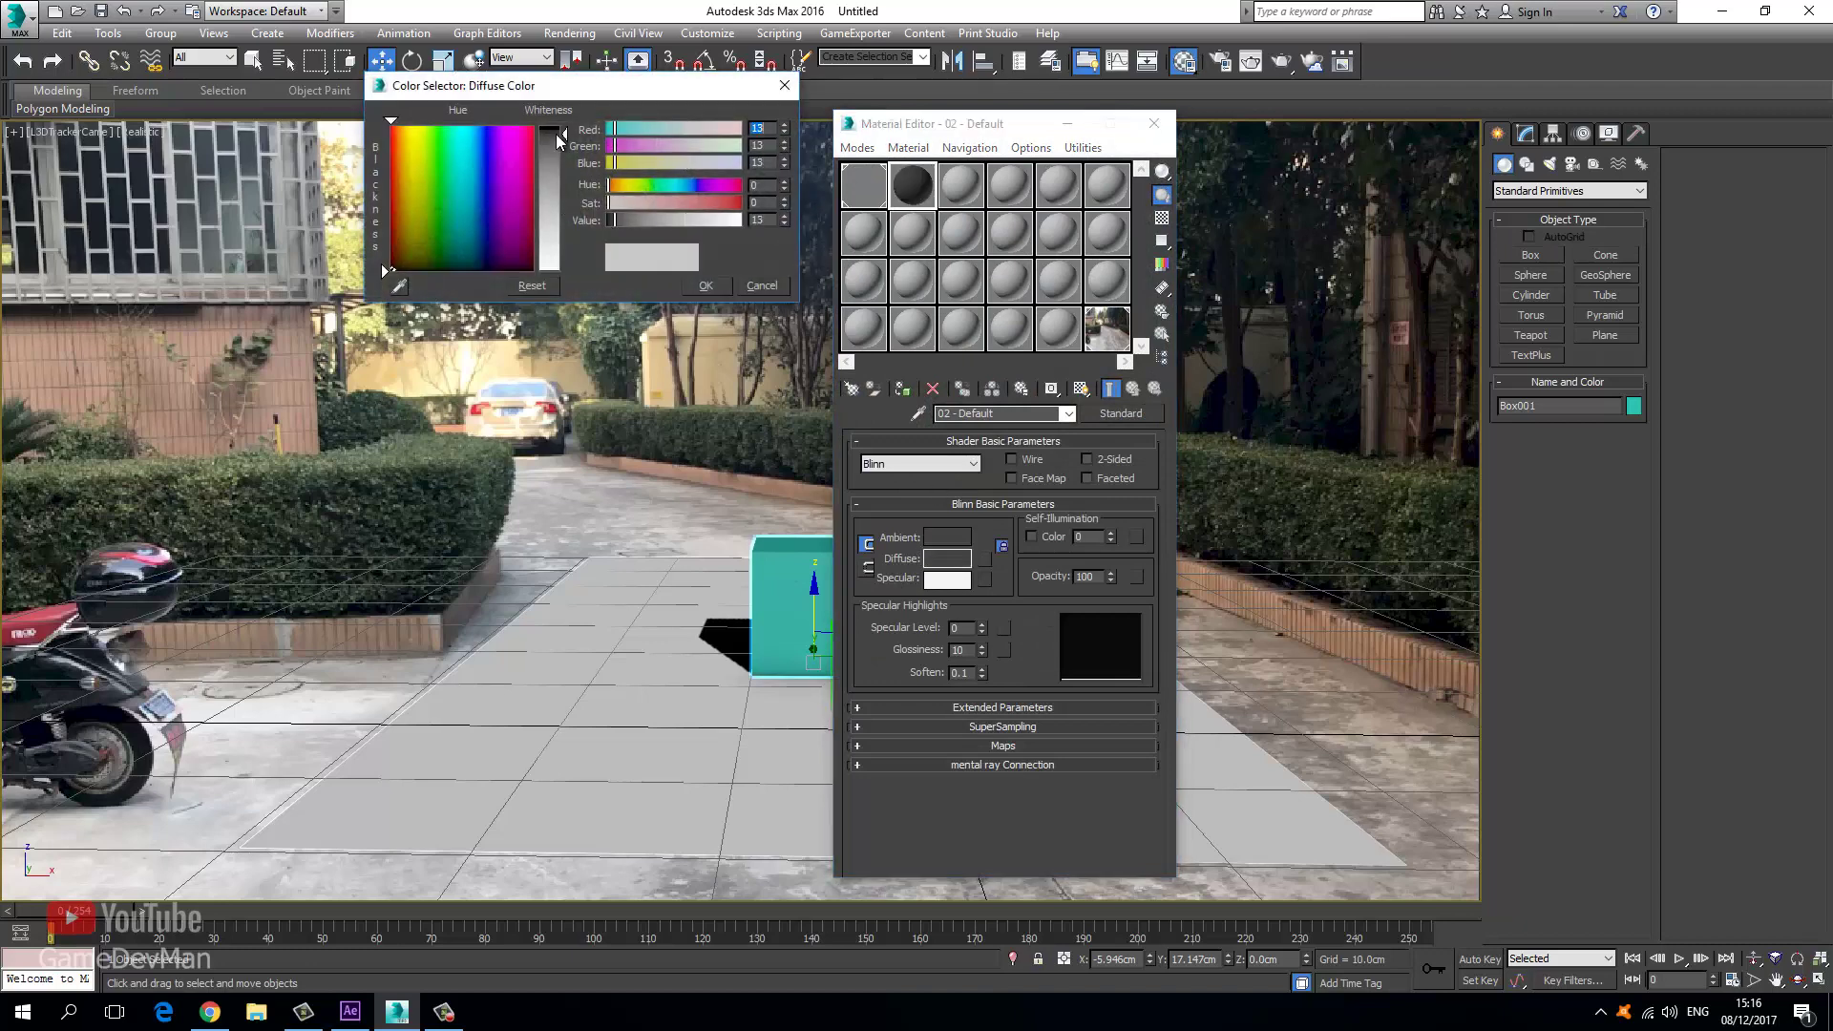
click(705, 286)
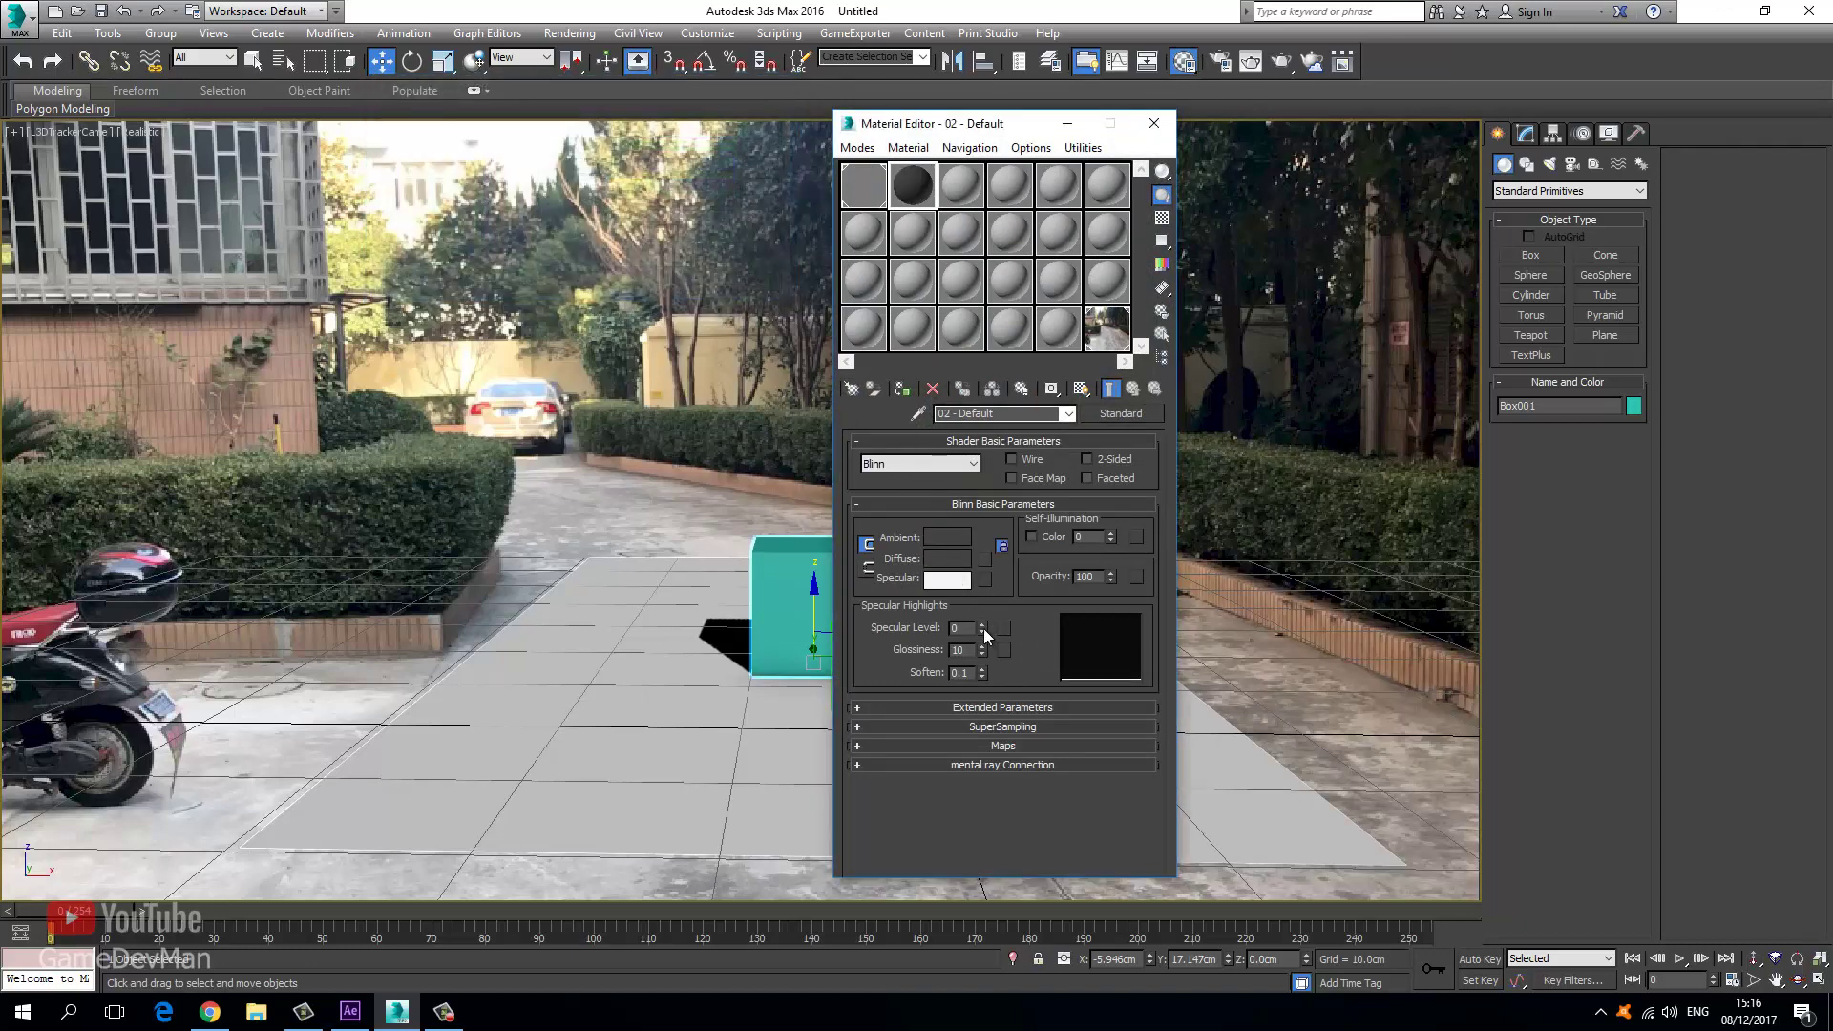
Raise the dark material's specular level, set its glossiness to about 46, and assign the material to the box.
drag(983, 628, 975, 551)
drag(980, 653, 987, 618)
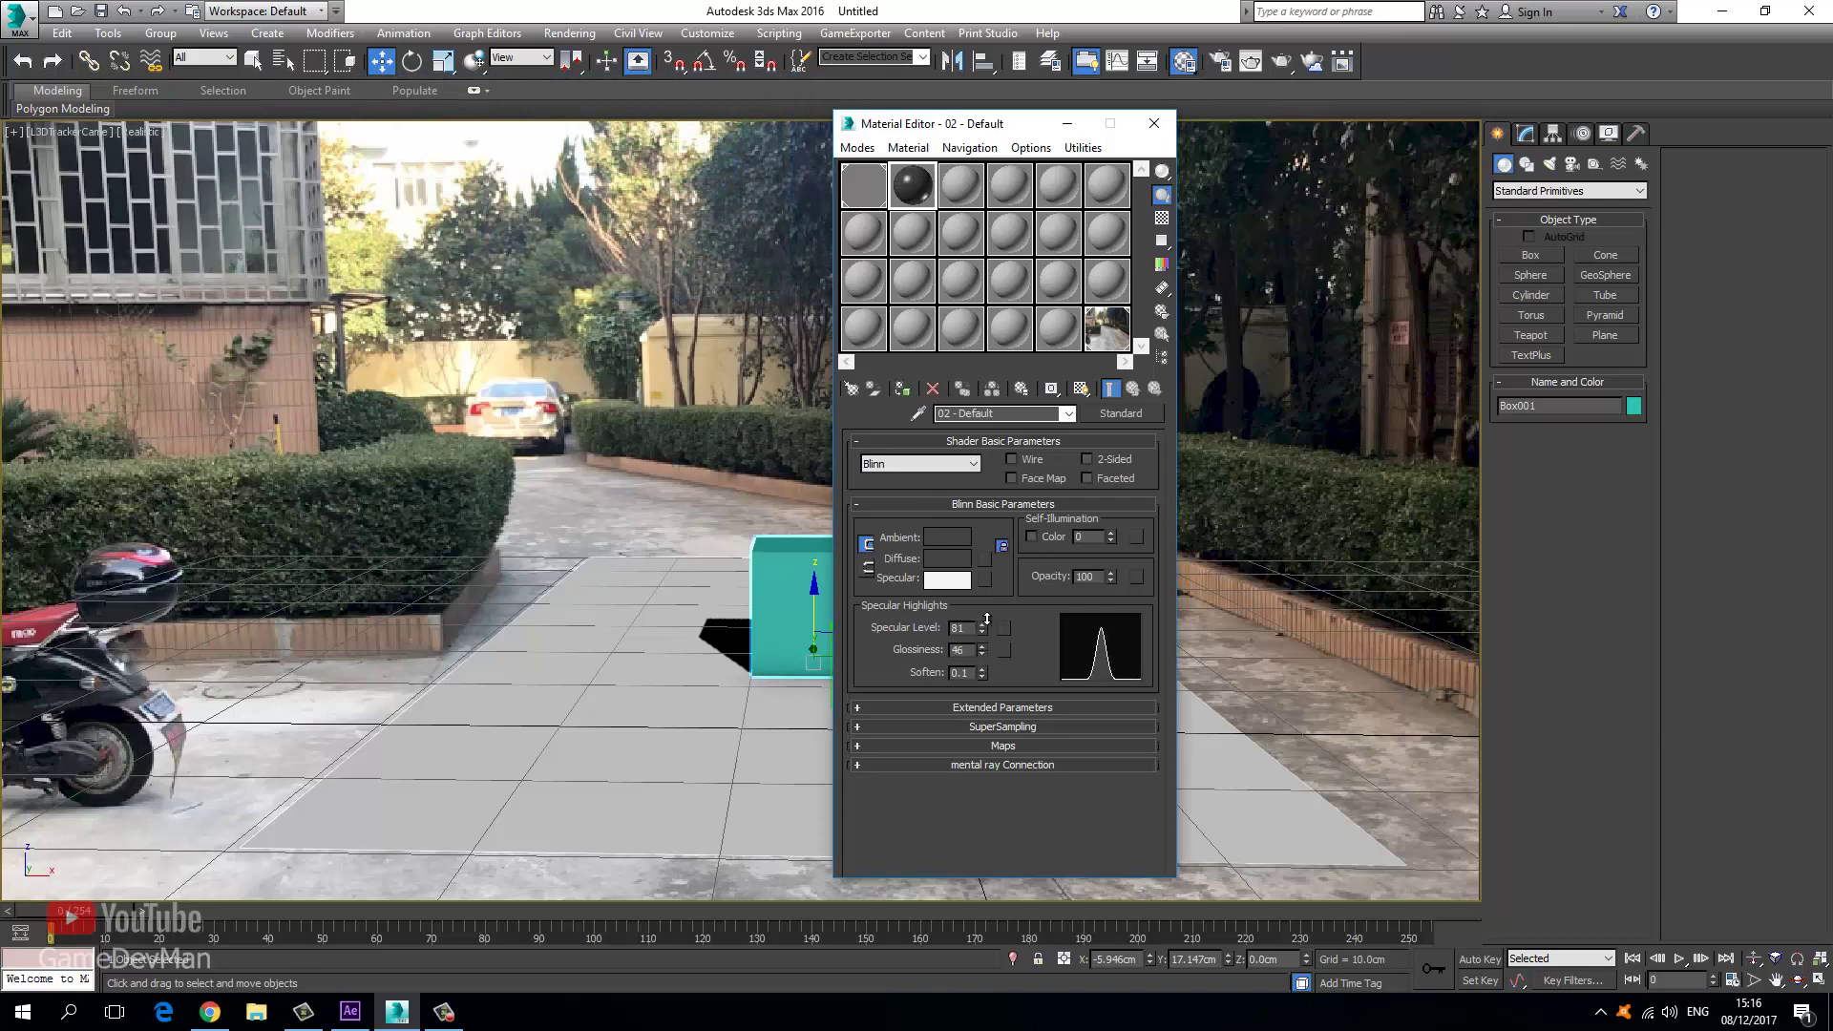
click(902, 391)
click(1155, 123)
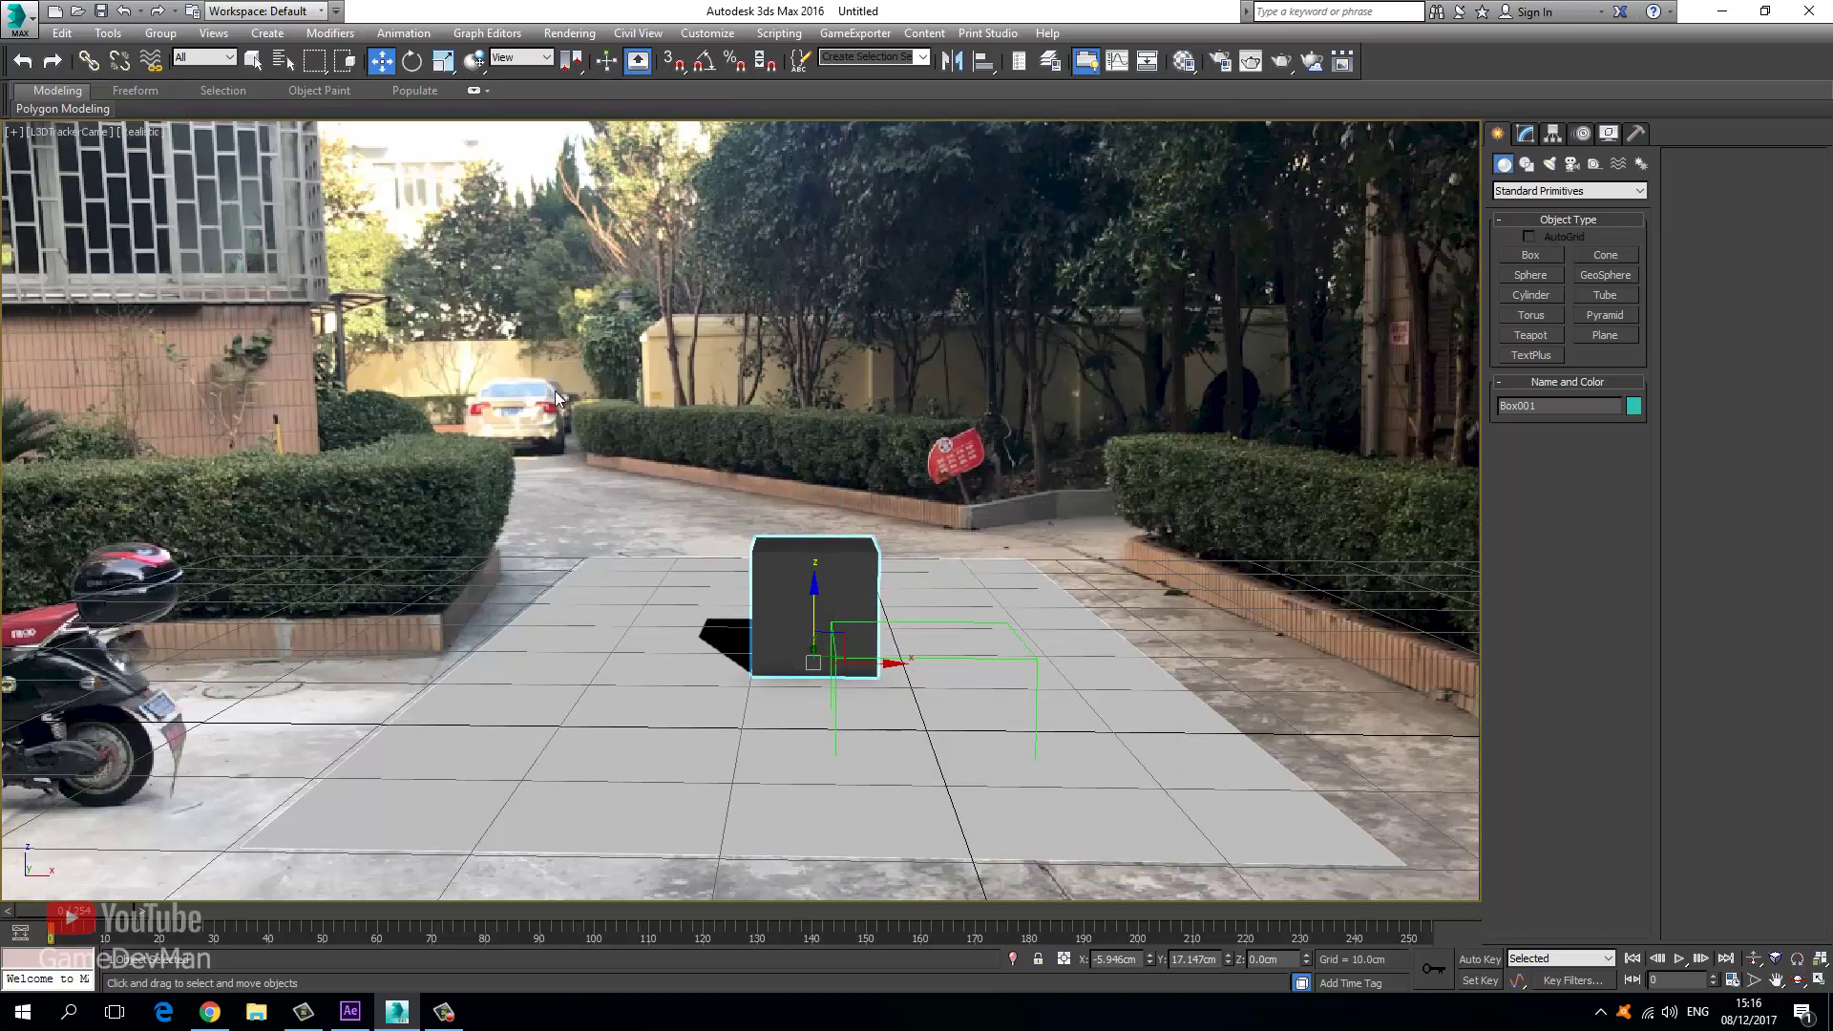
Convert the box to an Editable Poly and select all of its edges.
right_click(817, 574)
mouse_move(995, 759)
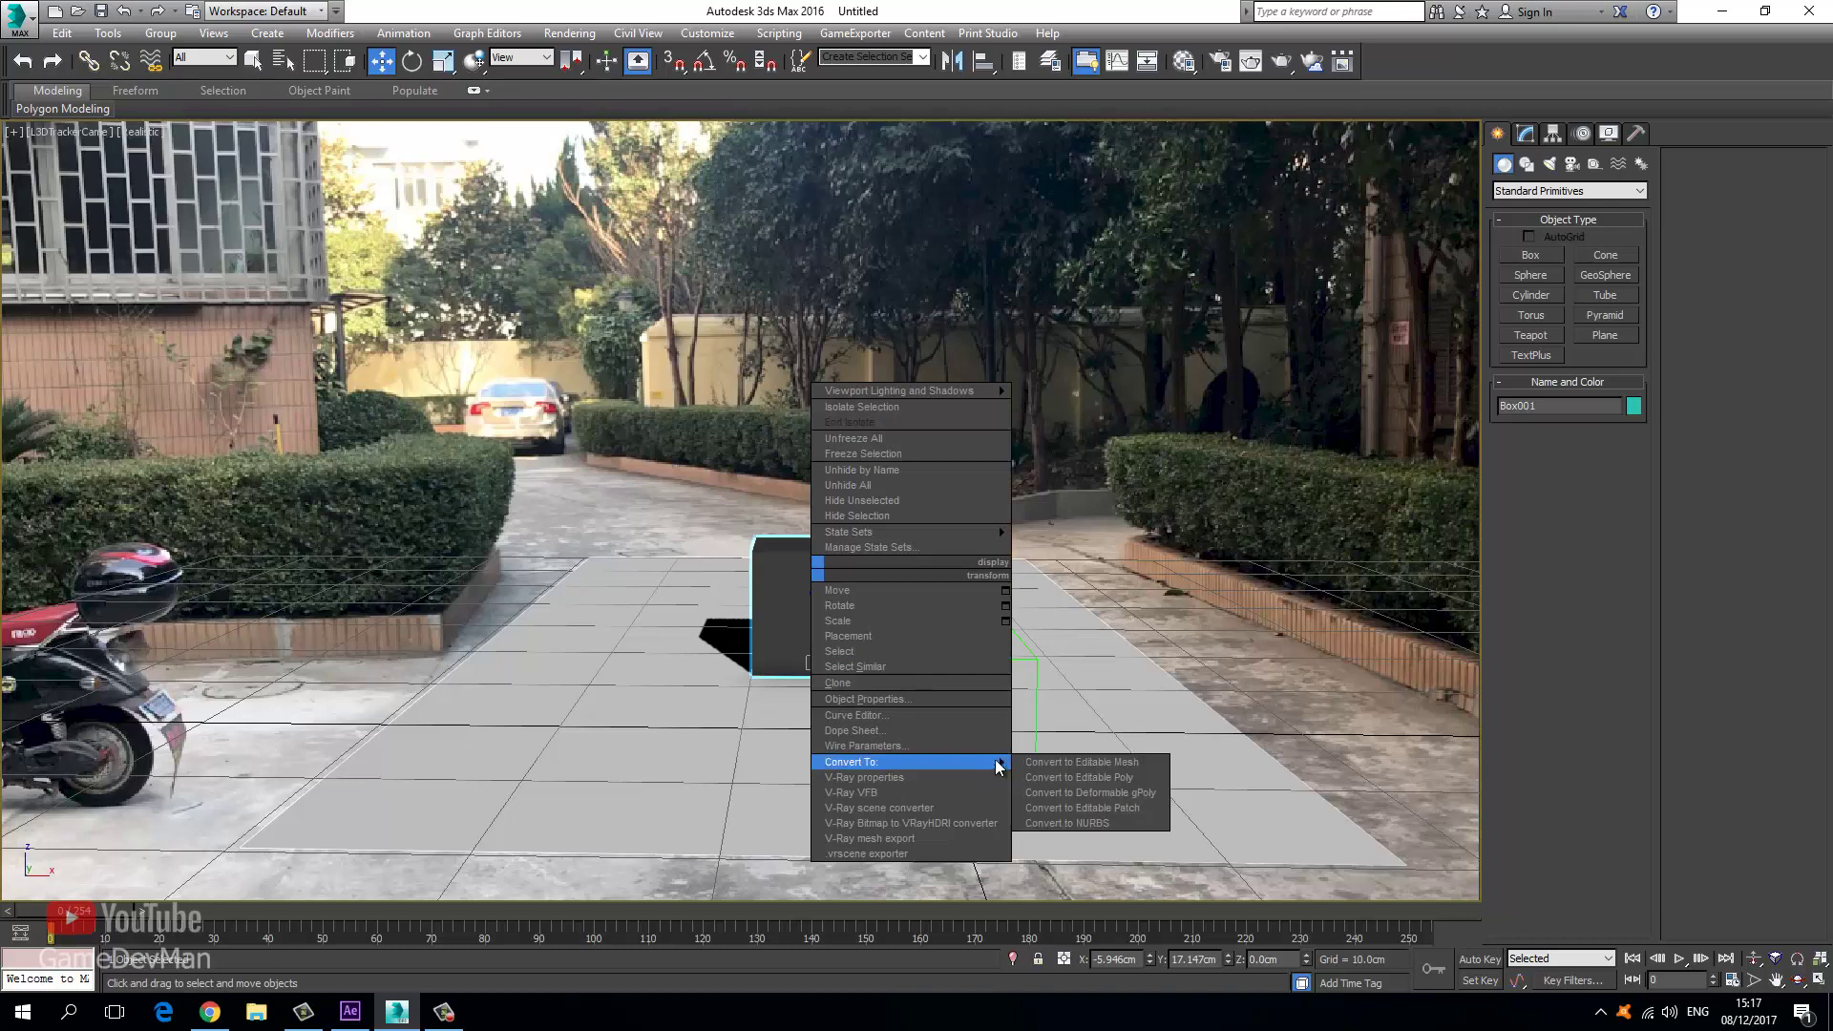
click(1067, 775)
click(1542, 403)
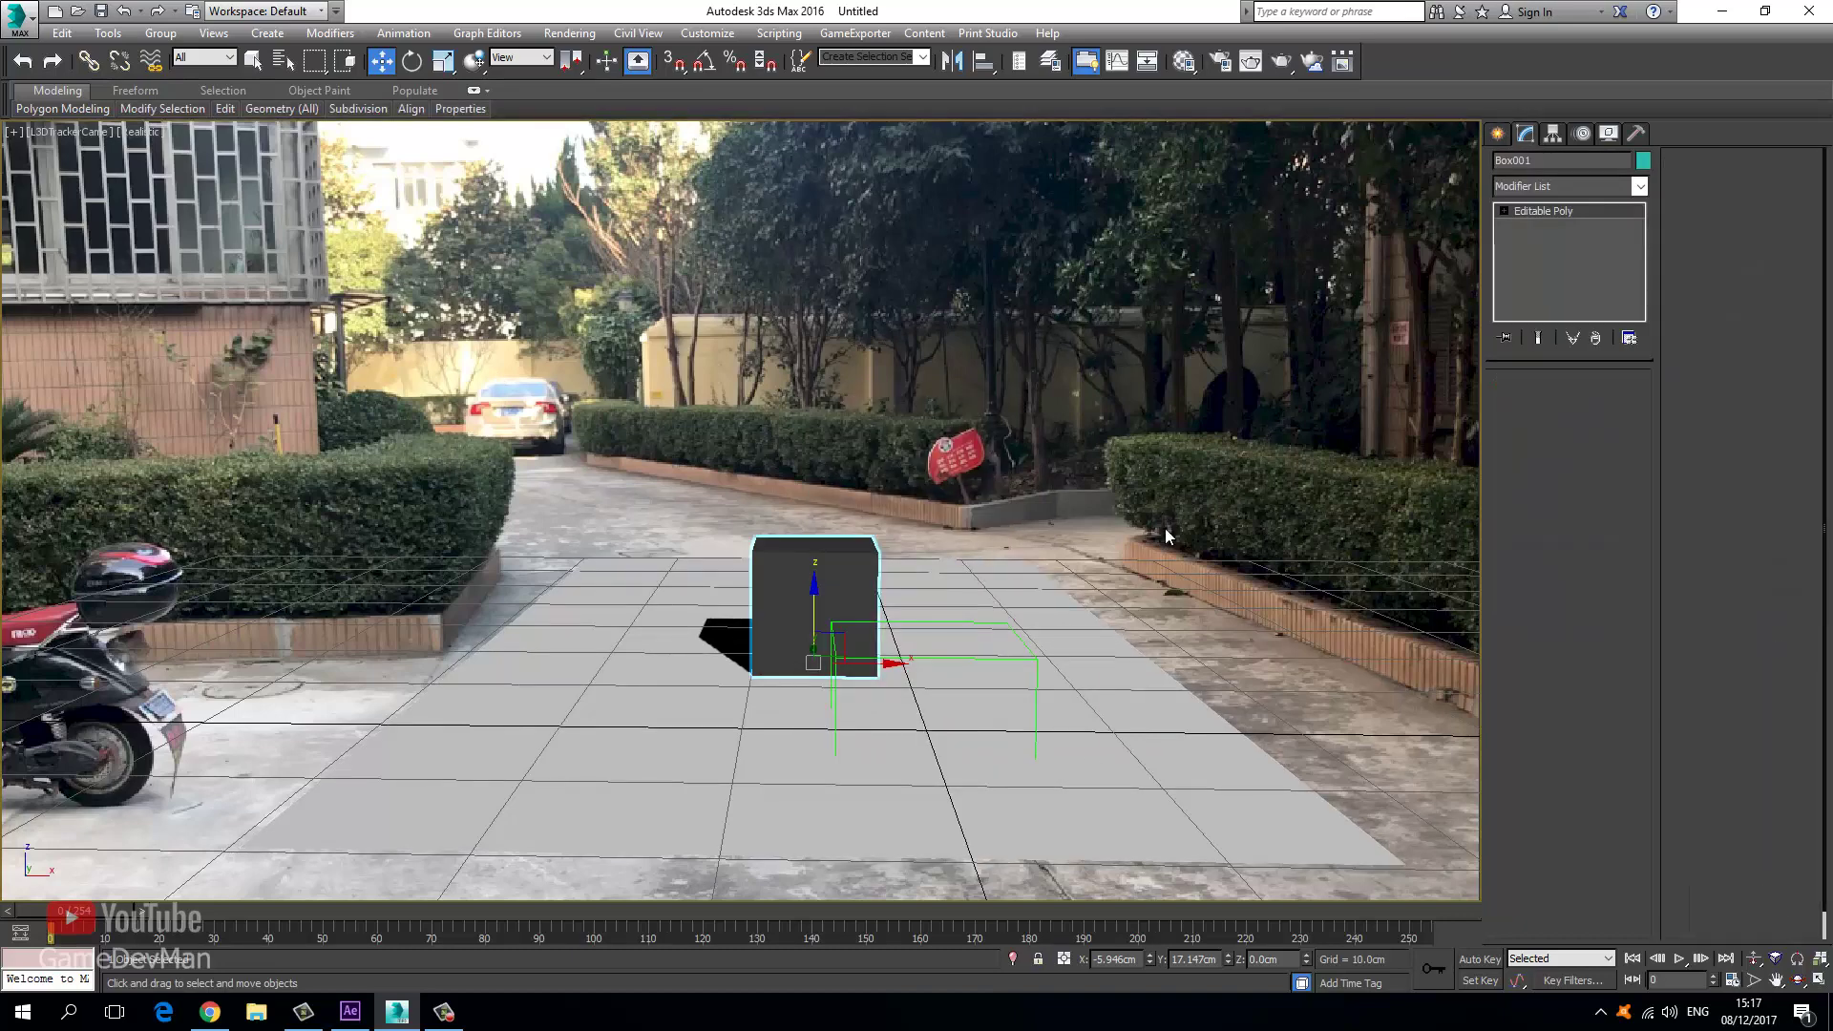
key(ctrl+a)
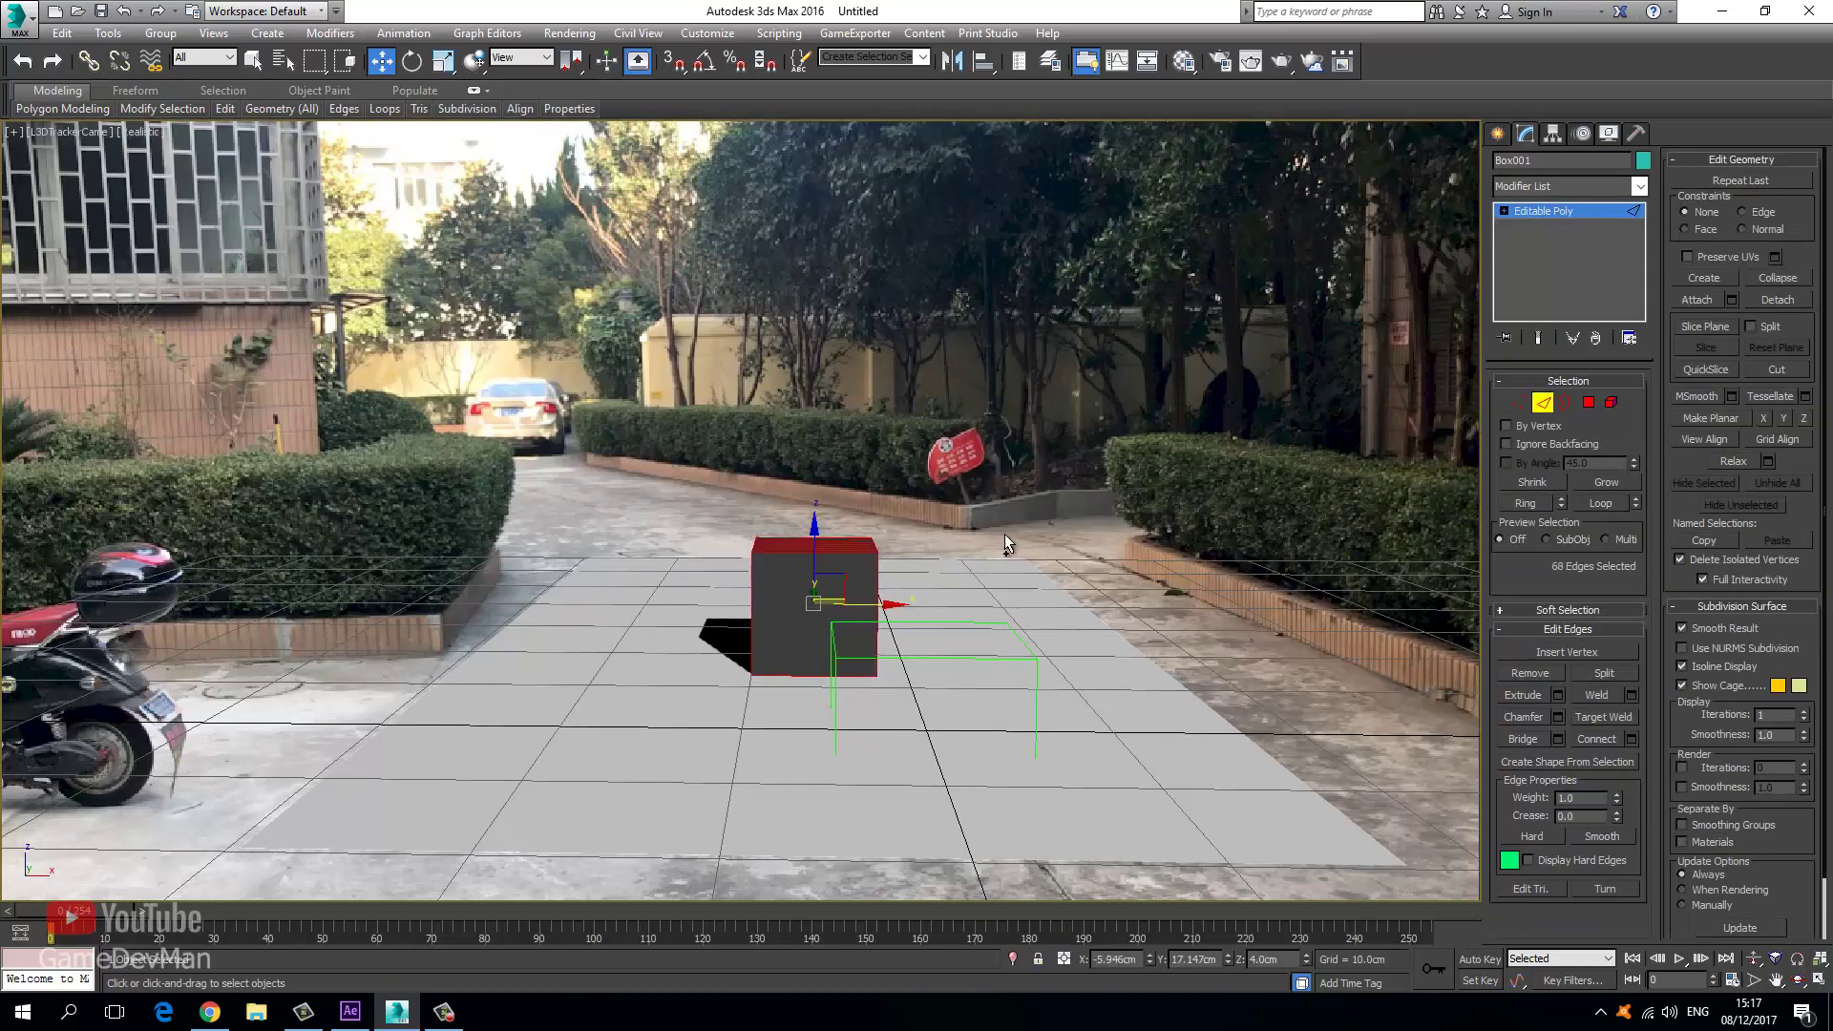
right_click(835, 550)
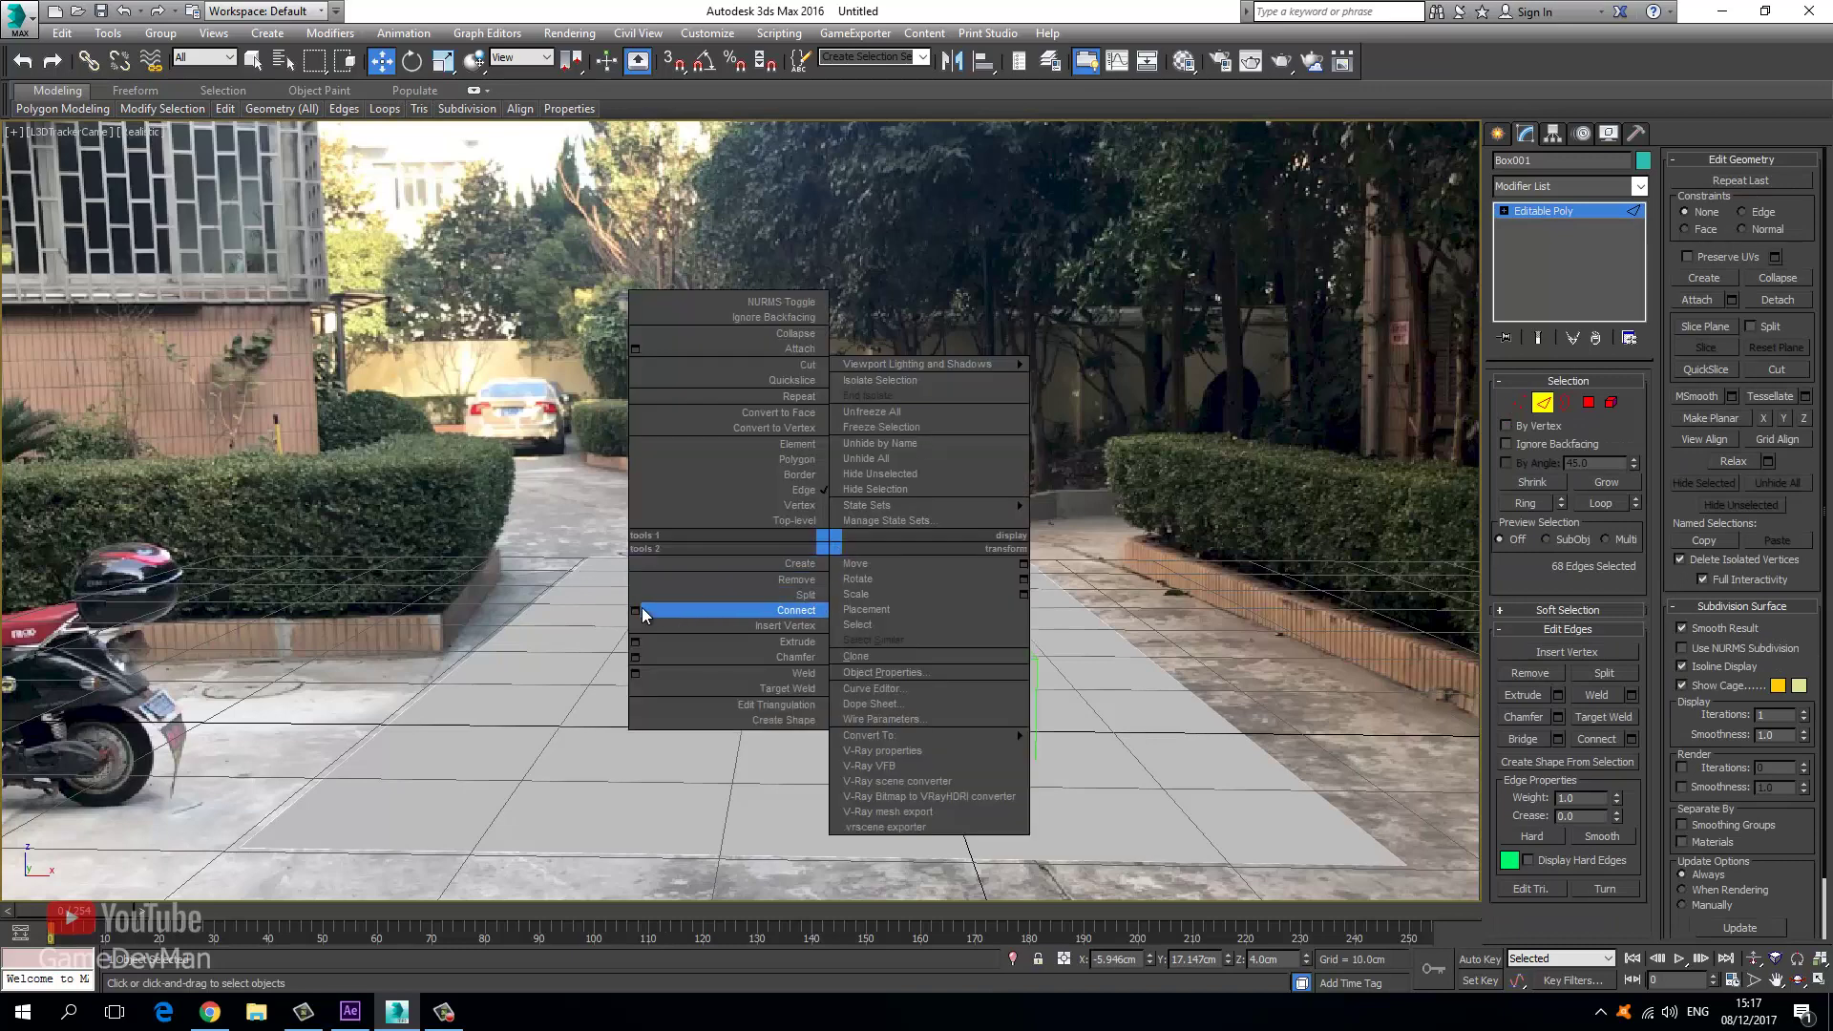
click(633, 656)
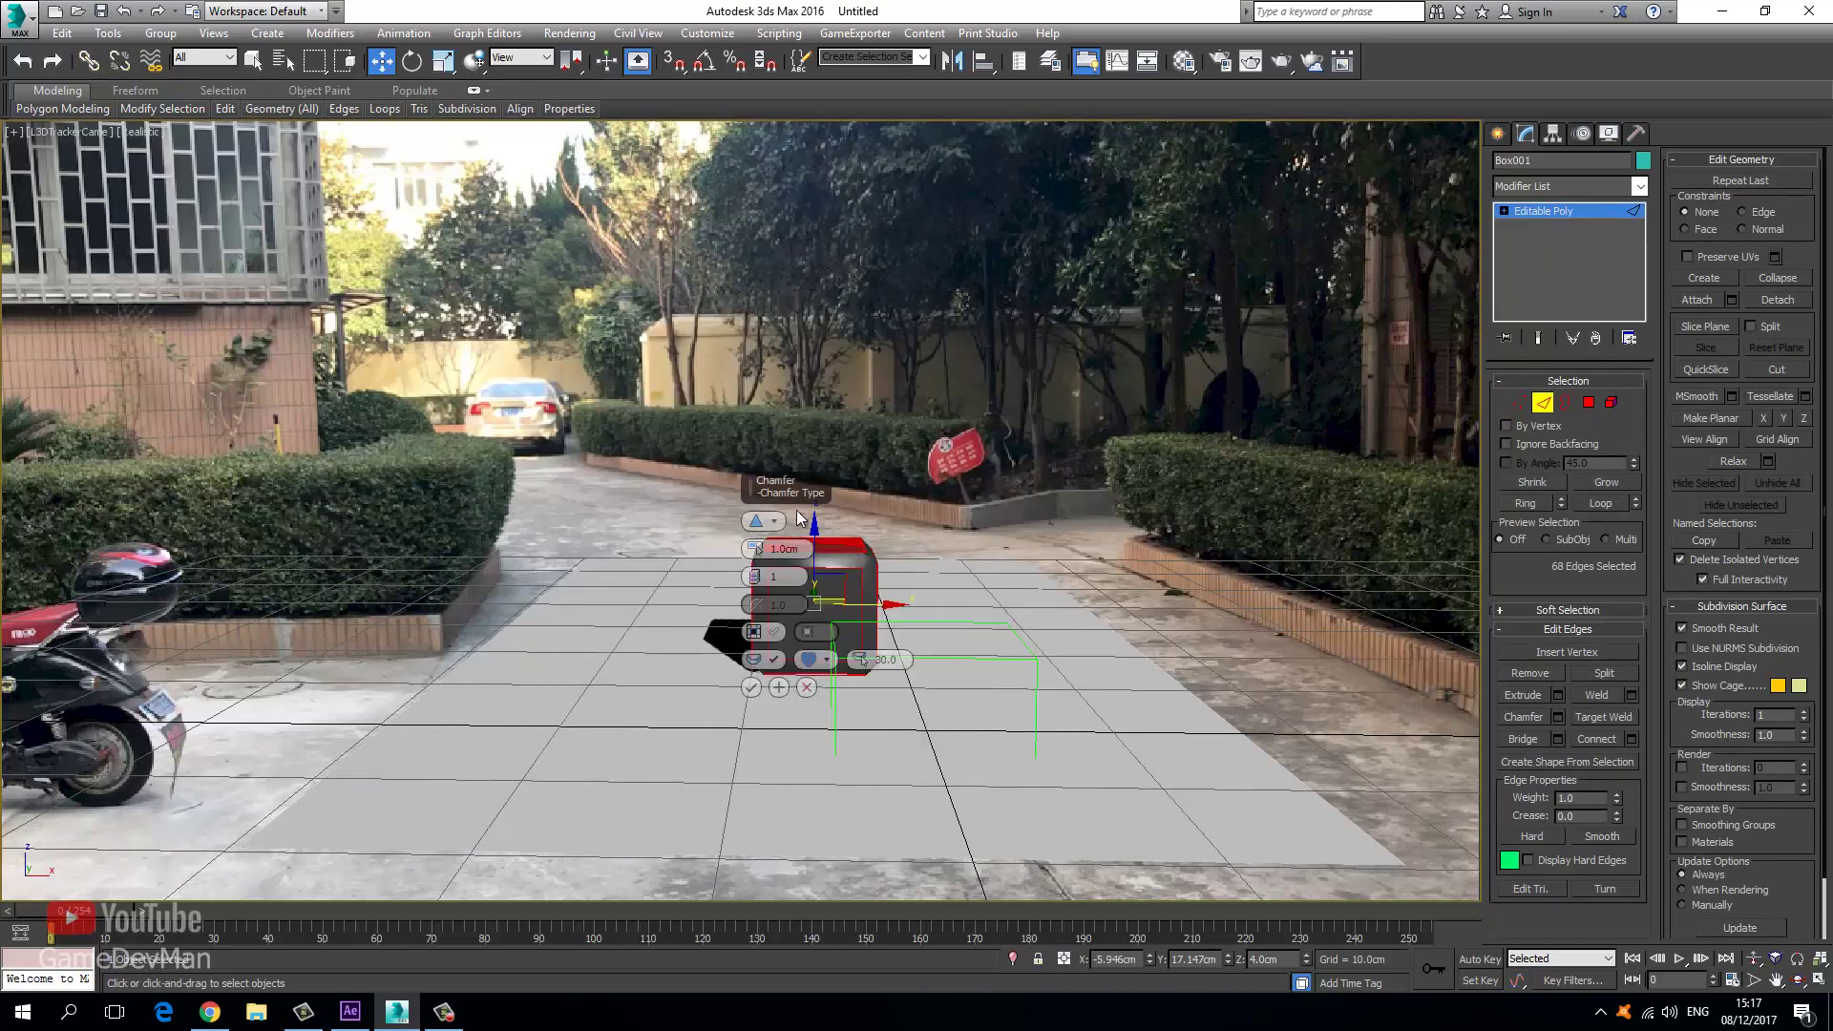
drag(782, 483, 1045, 561)
click(1028, 701)
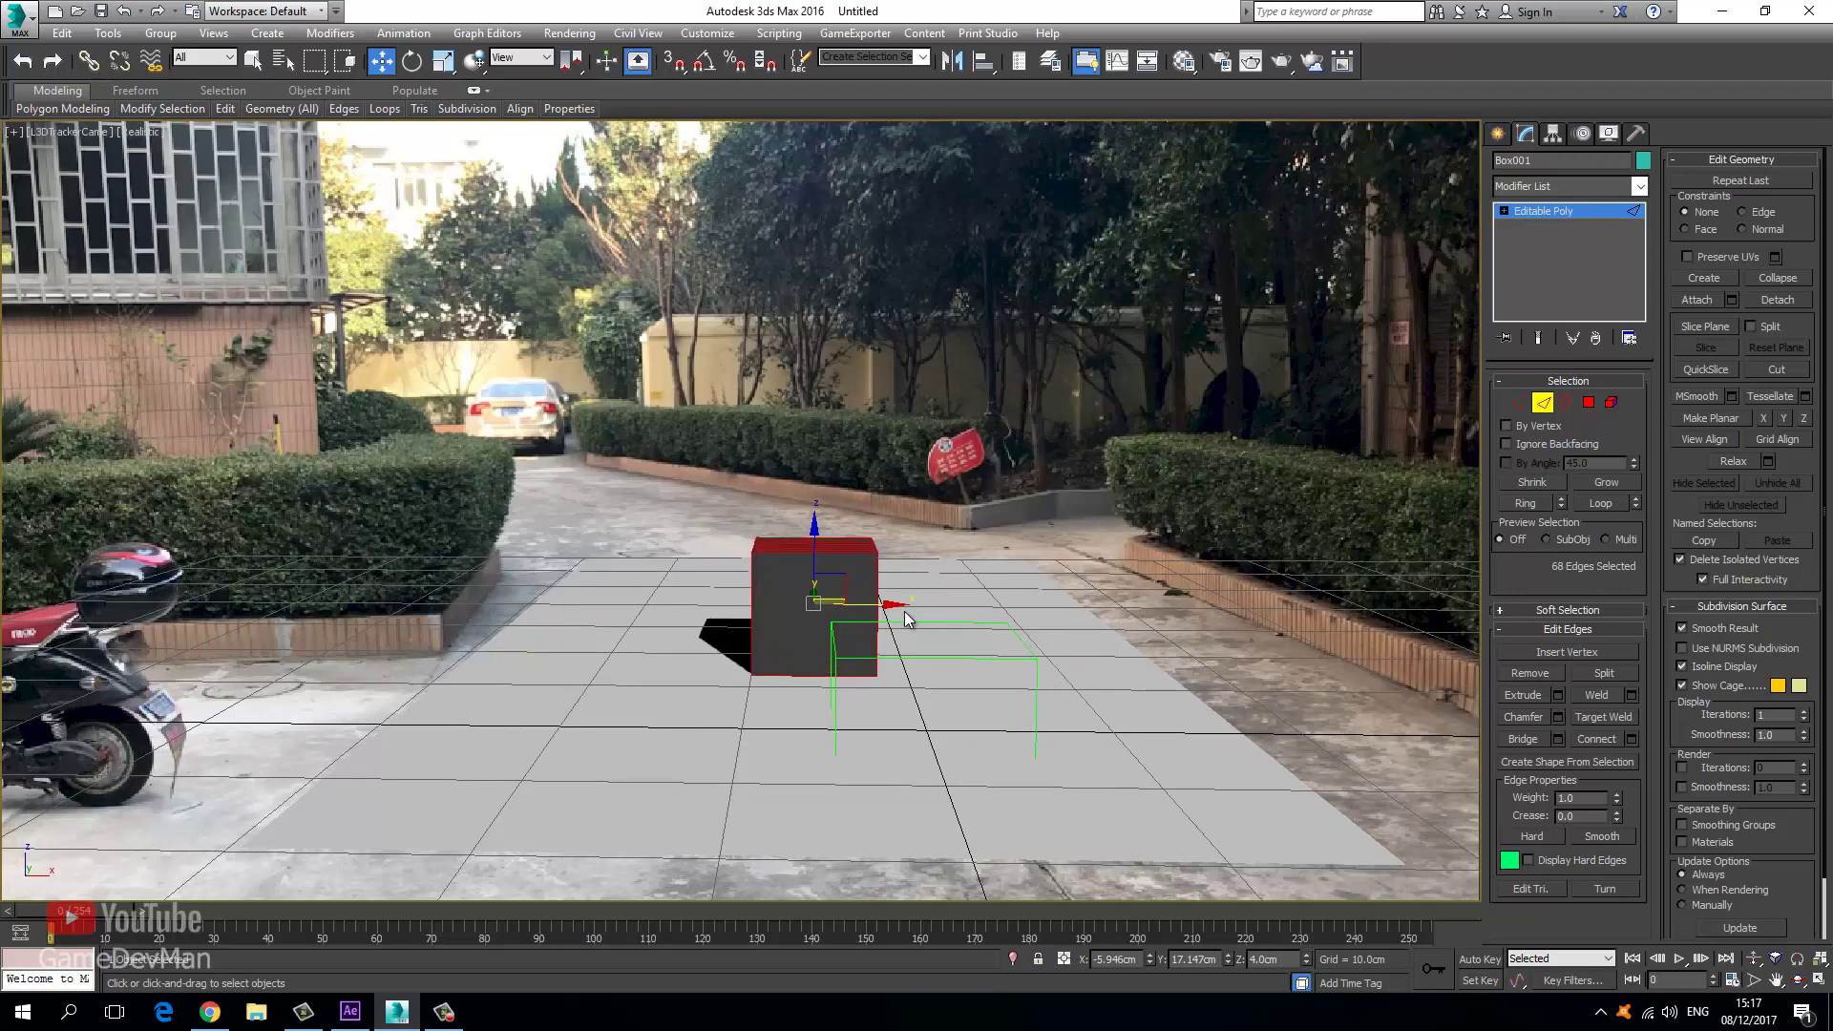
Show edged faces in the perspective view and remove the box's intermediate edge loops.
key(F3)
key(F3)
key(p)
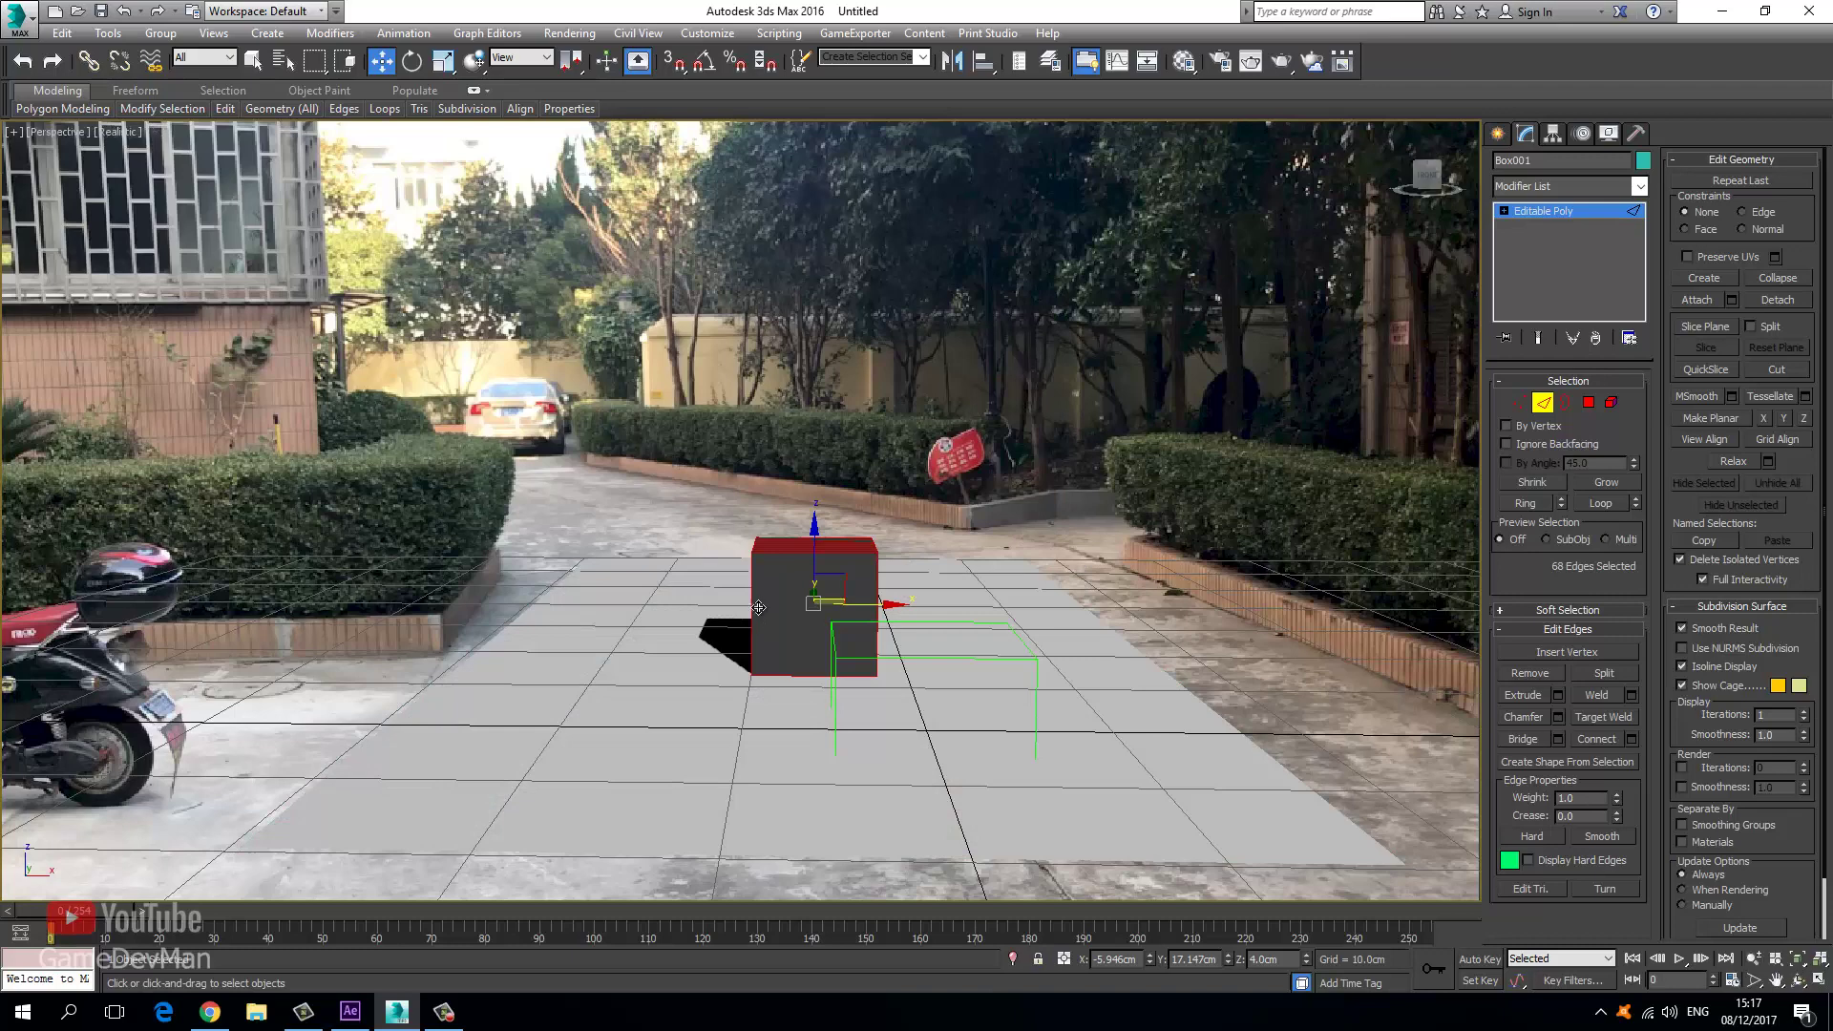
key(z)
key(ctrl+r)
drag(745, 397, 519, 306)
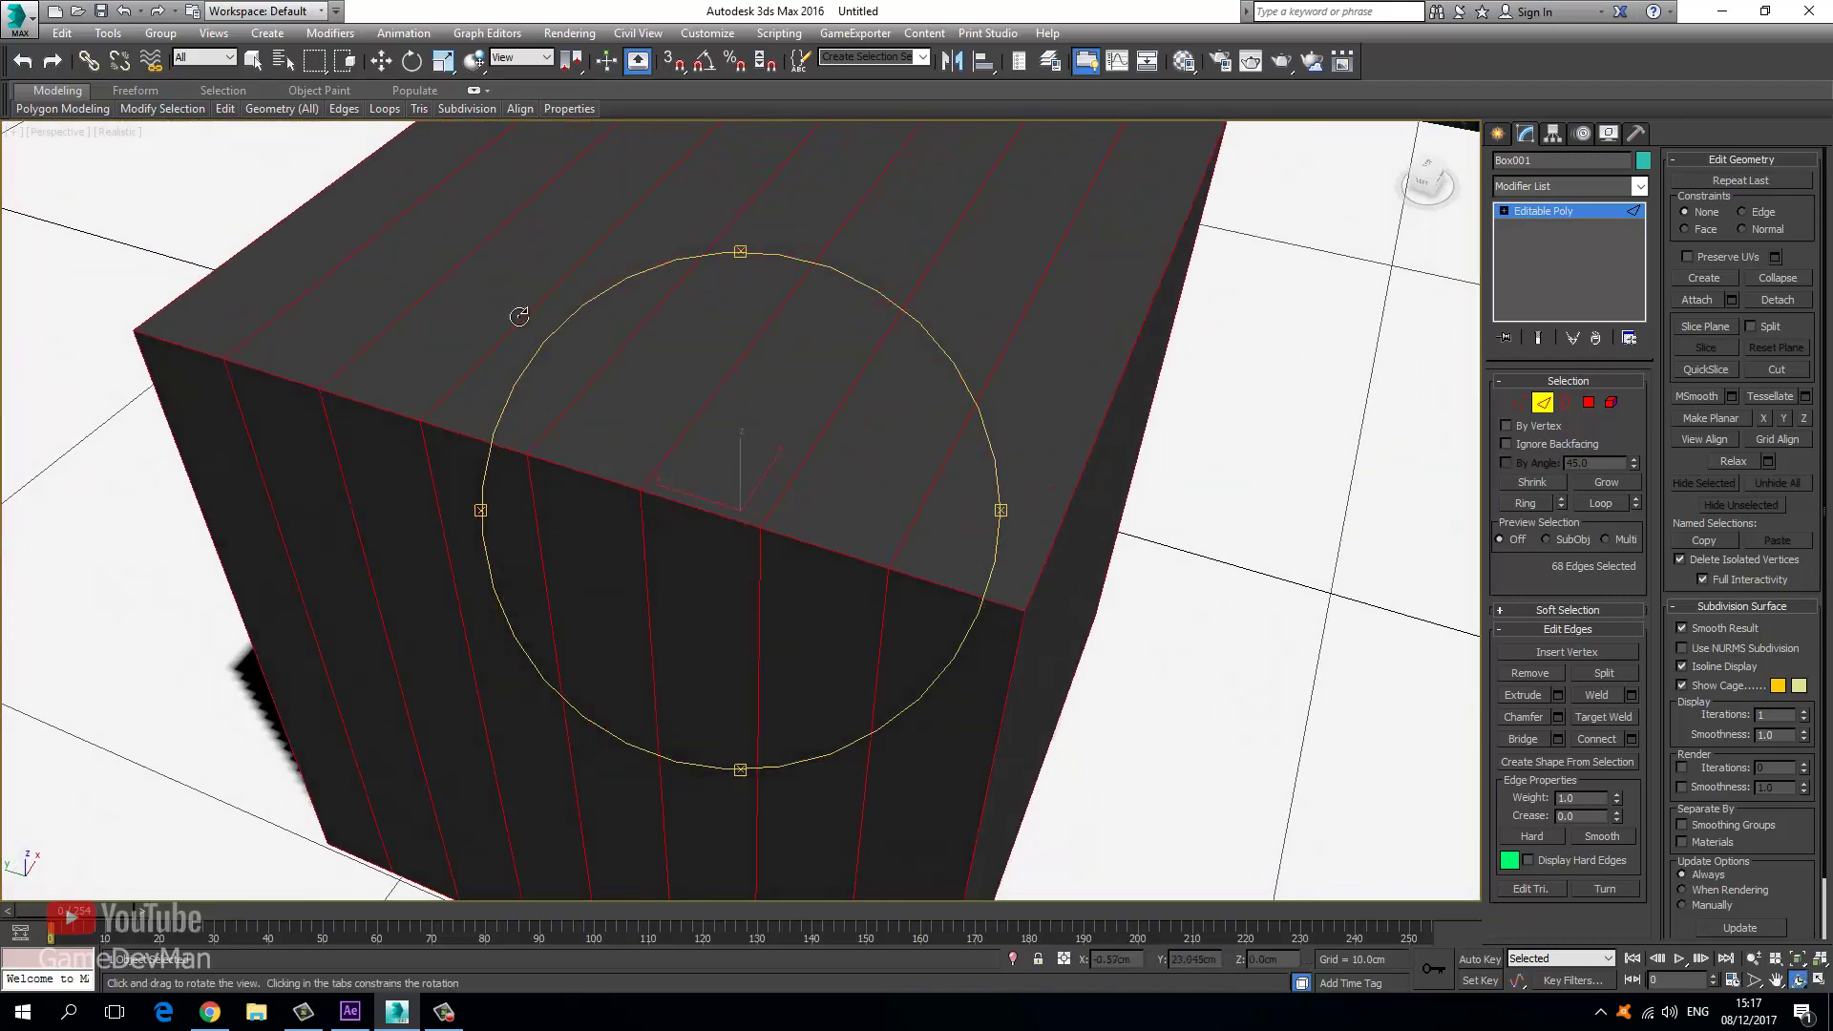
click(380, 61)
double_click(940, 475)
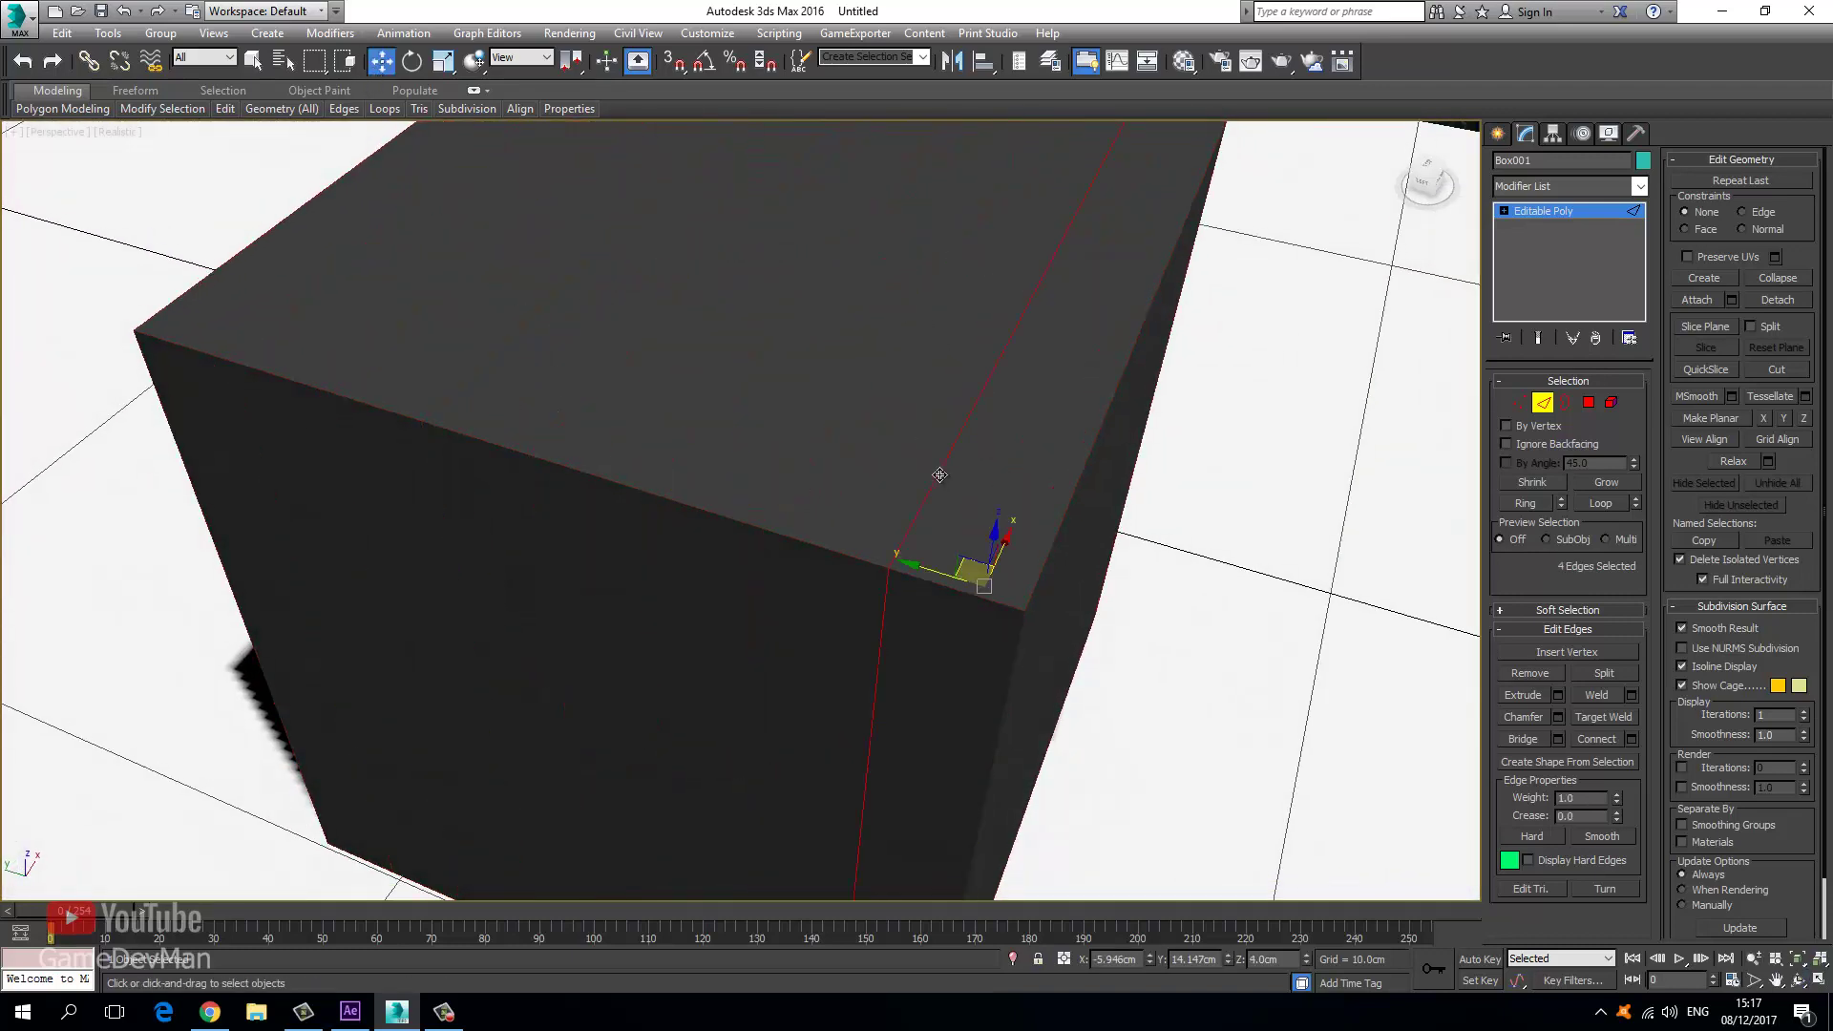
key(F4)
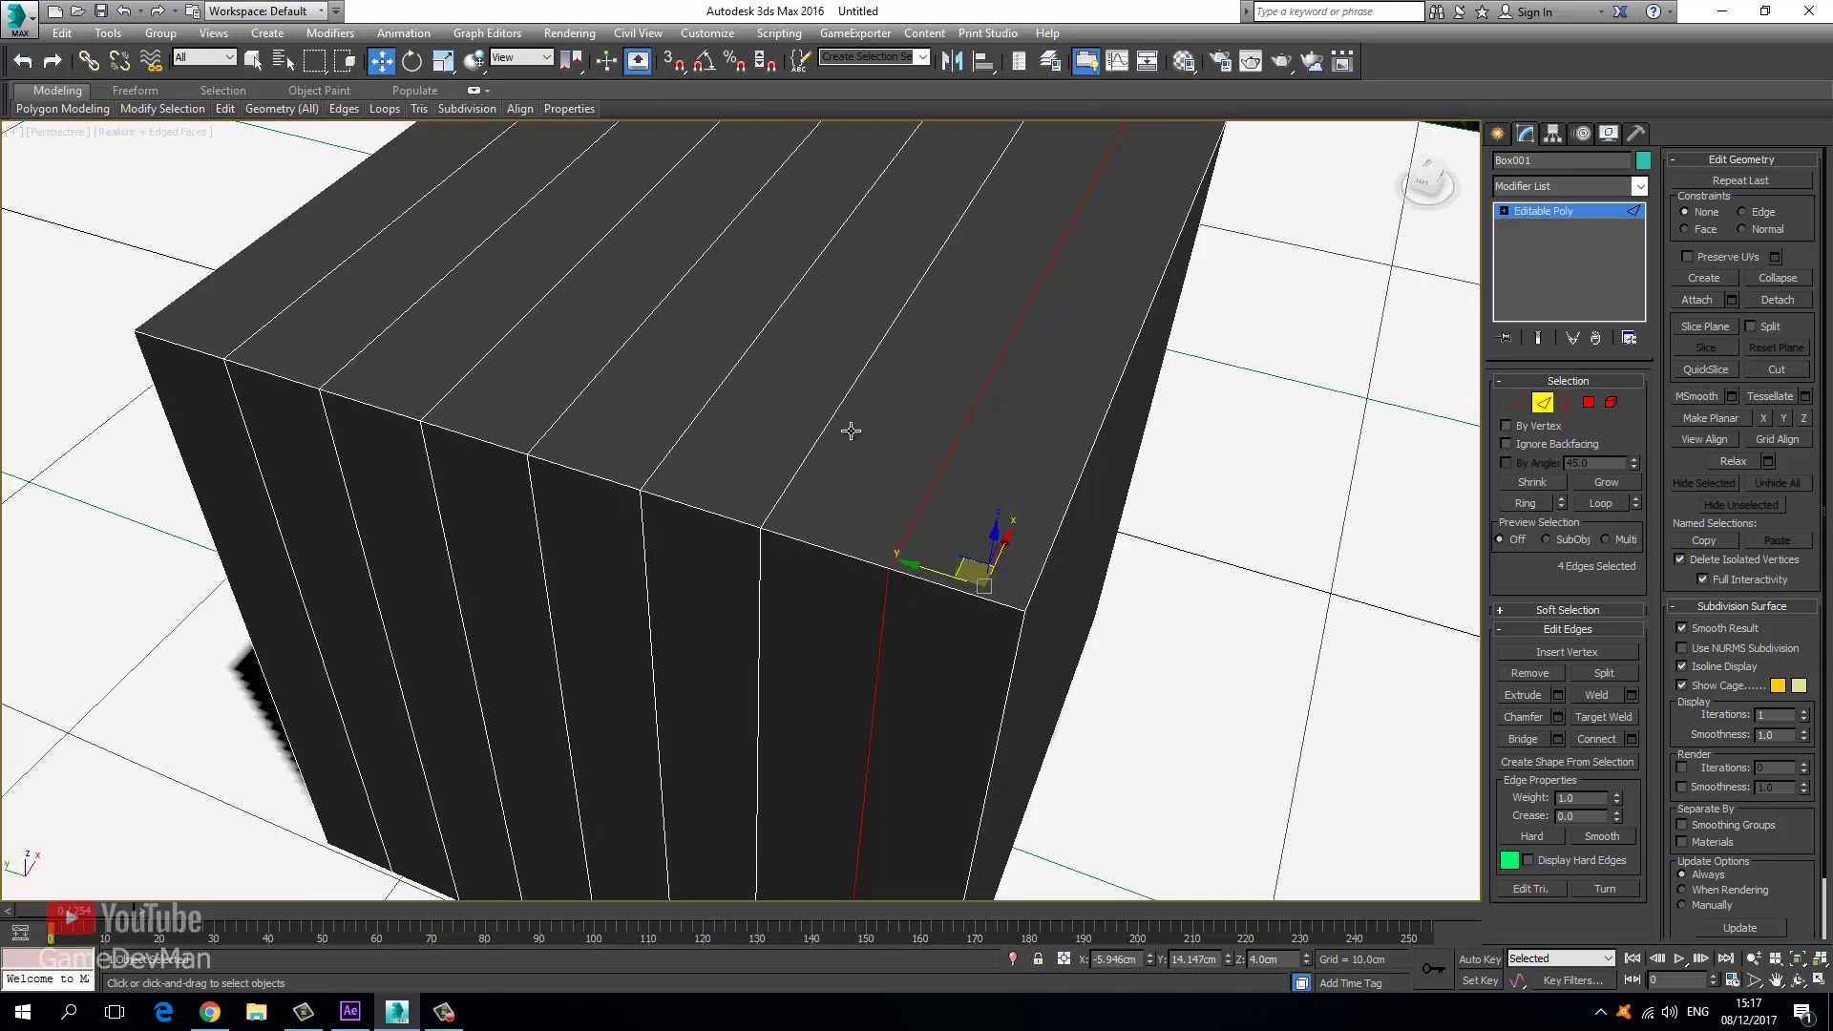
shift+click(832, 426)
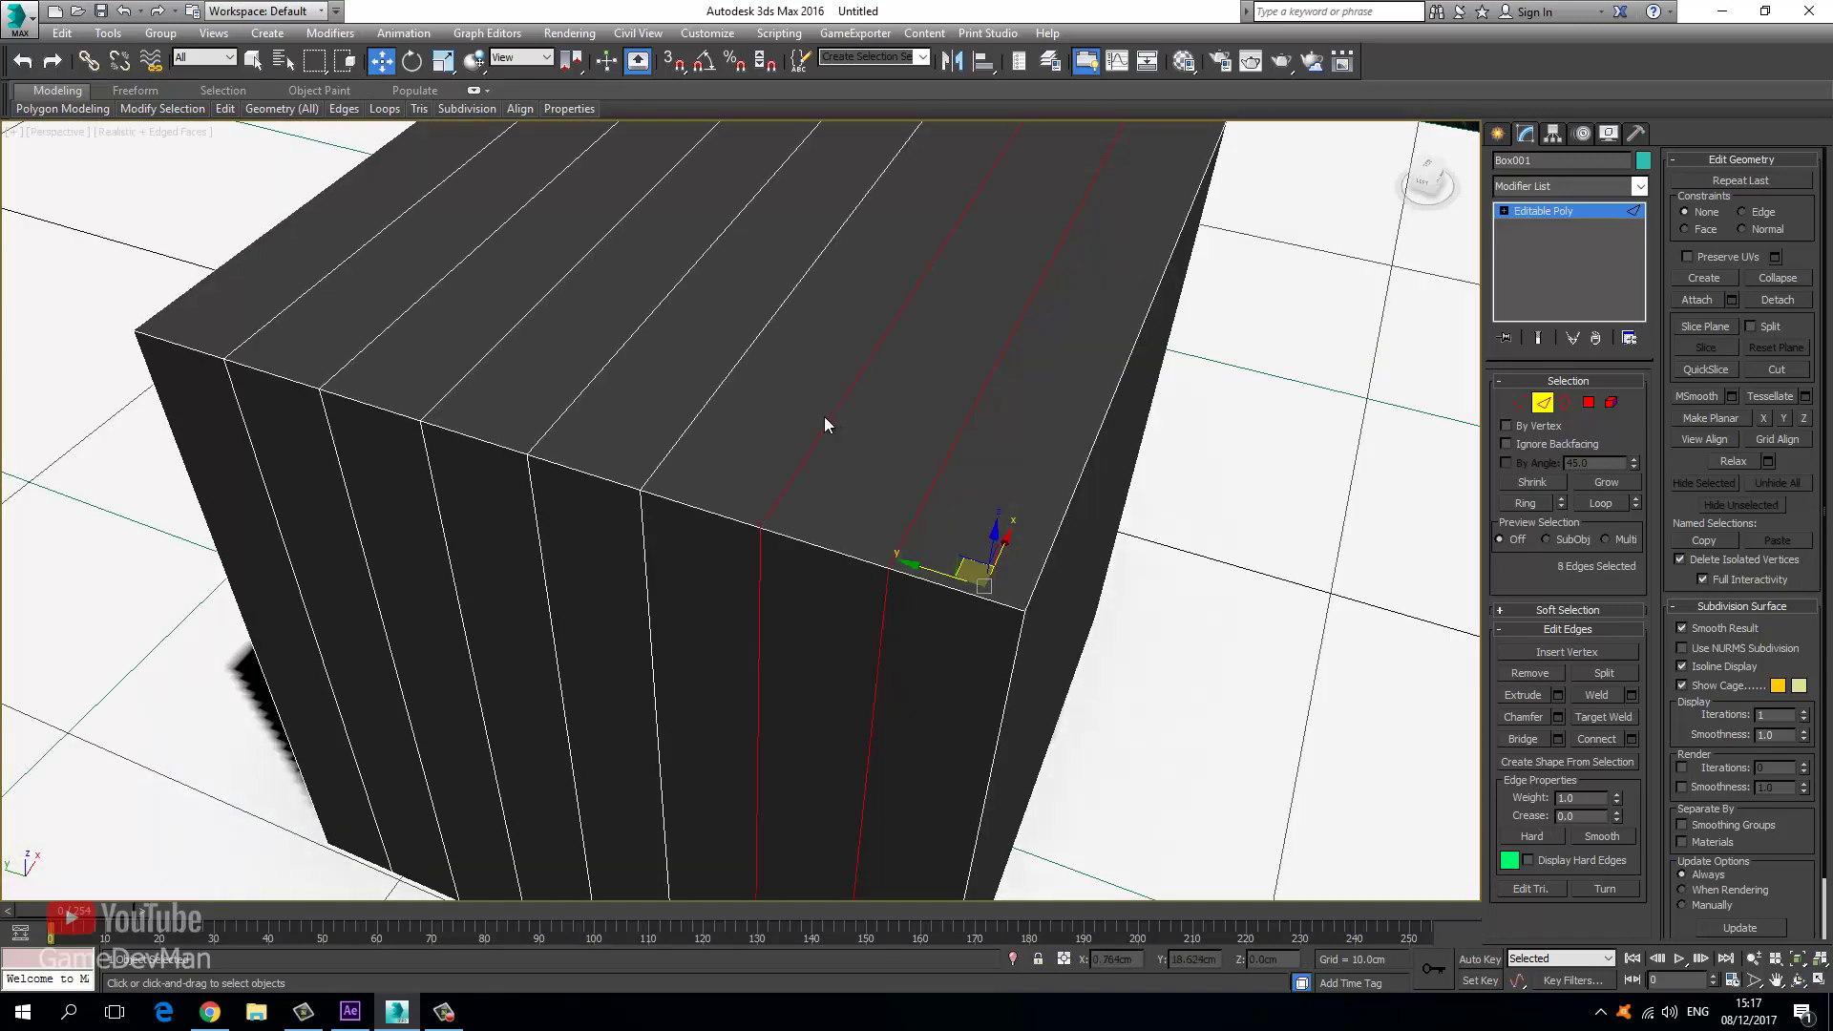
click(823, 415)
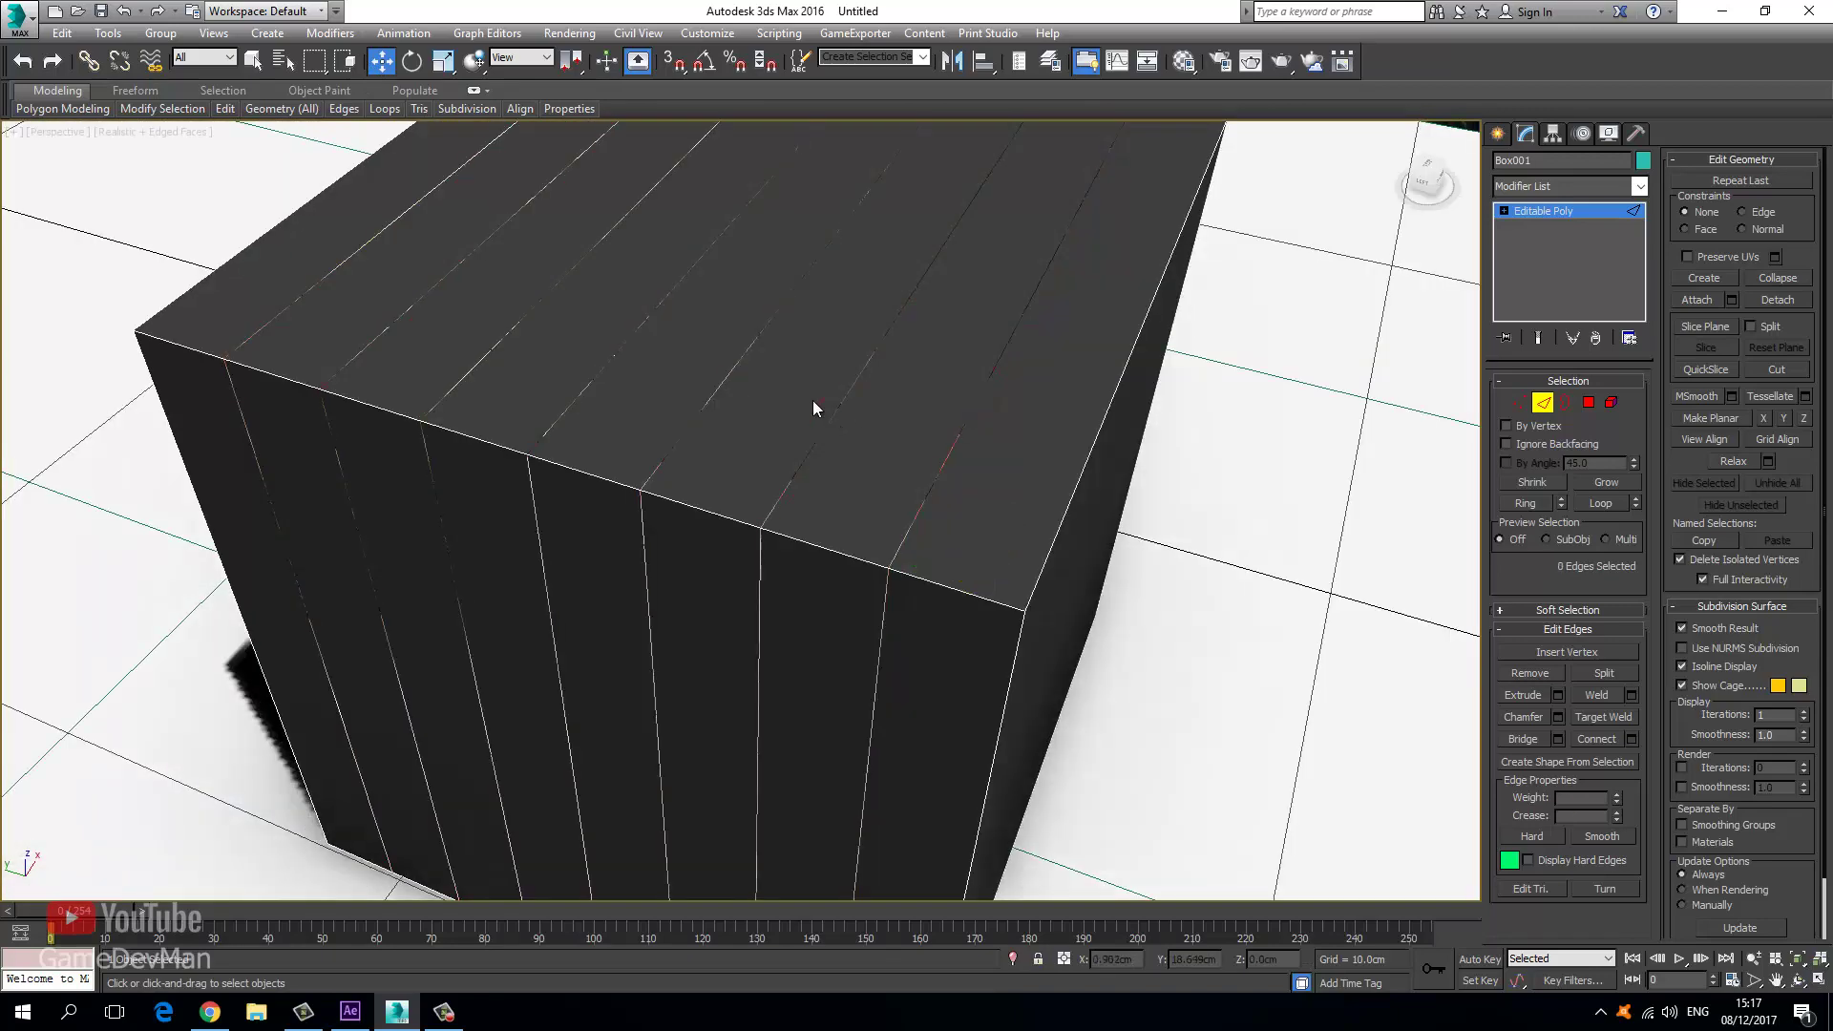
Chamfer all remaining box edges by 0.286 cm with 3 connect edge segments and leave edge editing.
scroll(631, 477, down, 5)
key(ctrl+a)
right_click(738, 519)
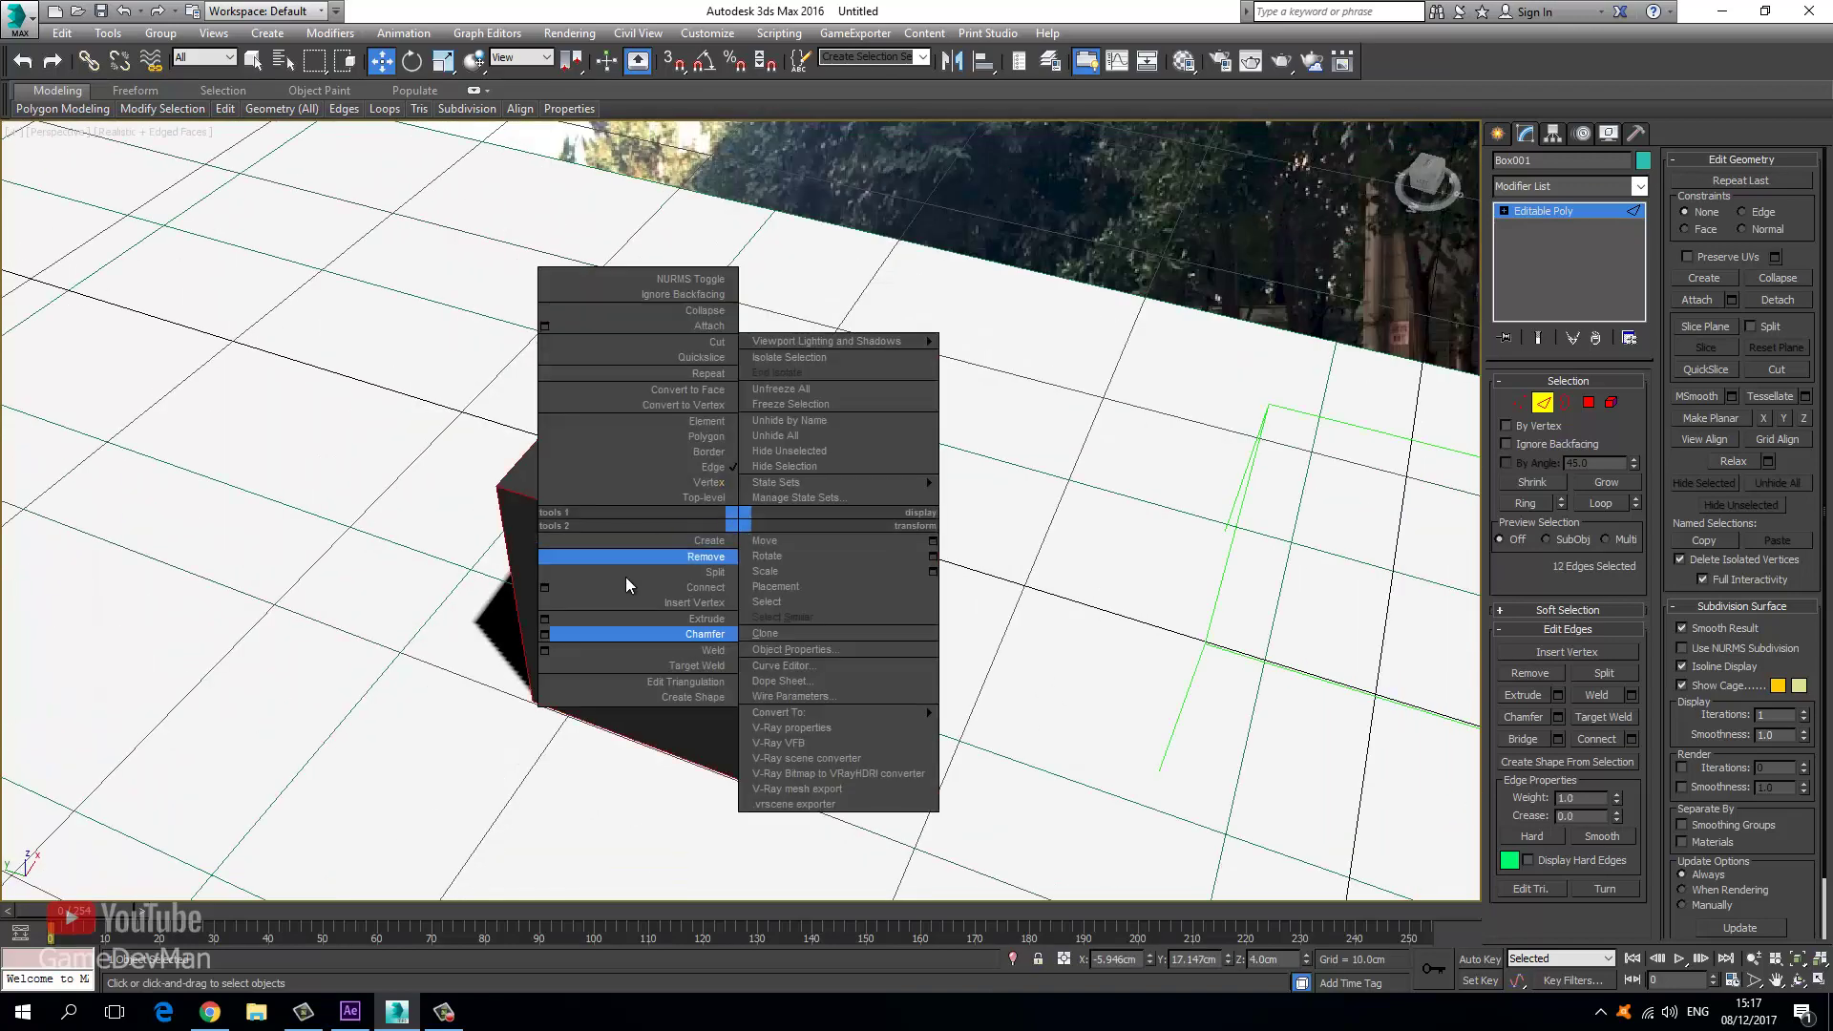
click(545, 633)
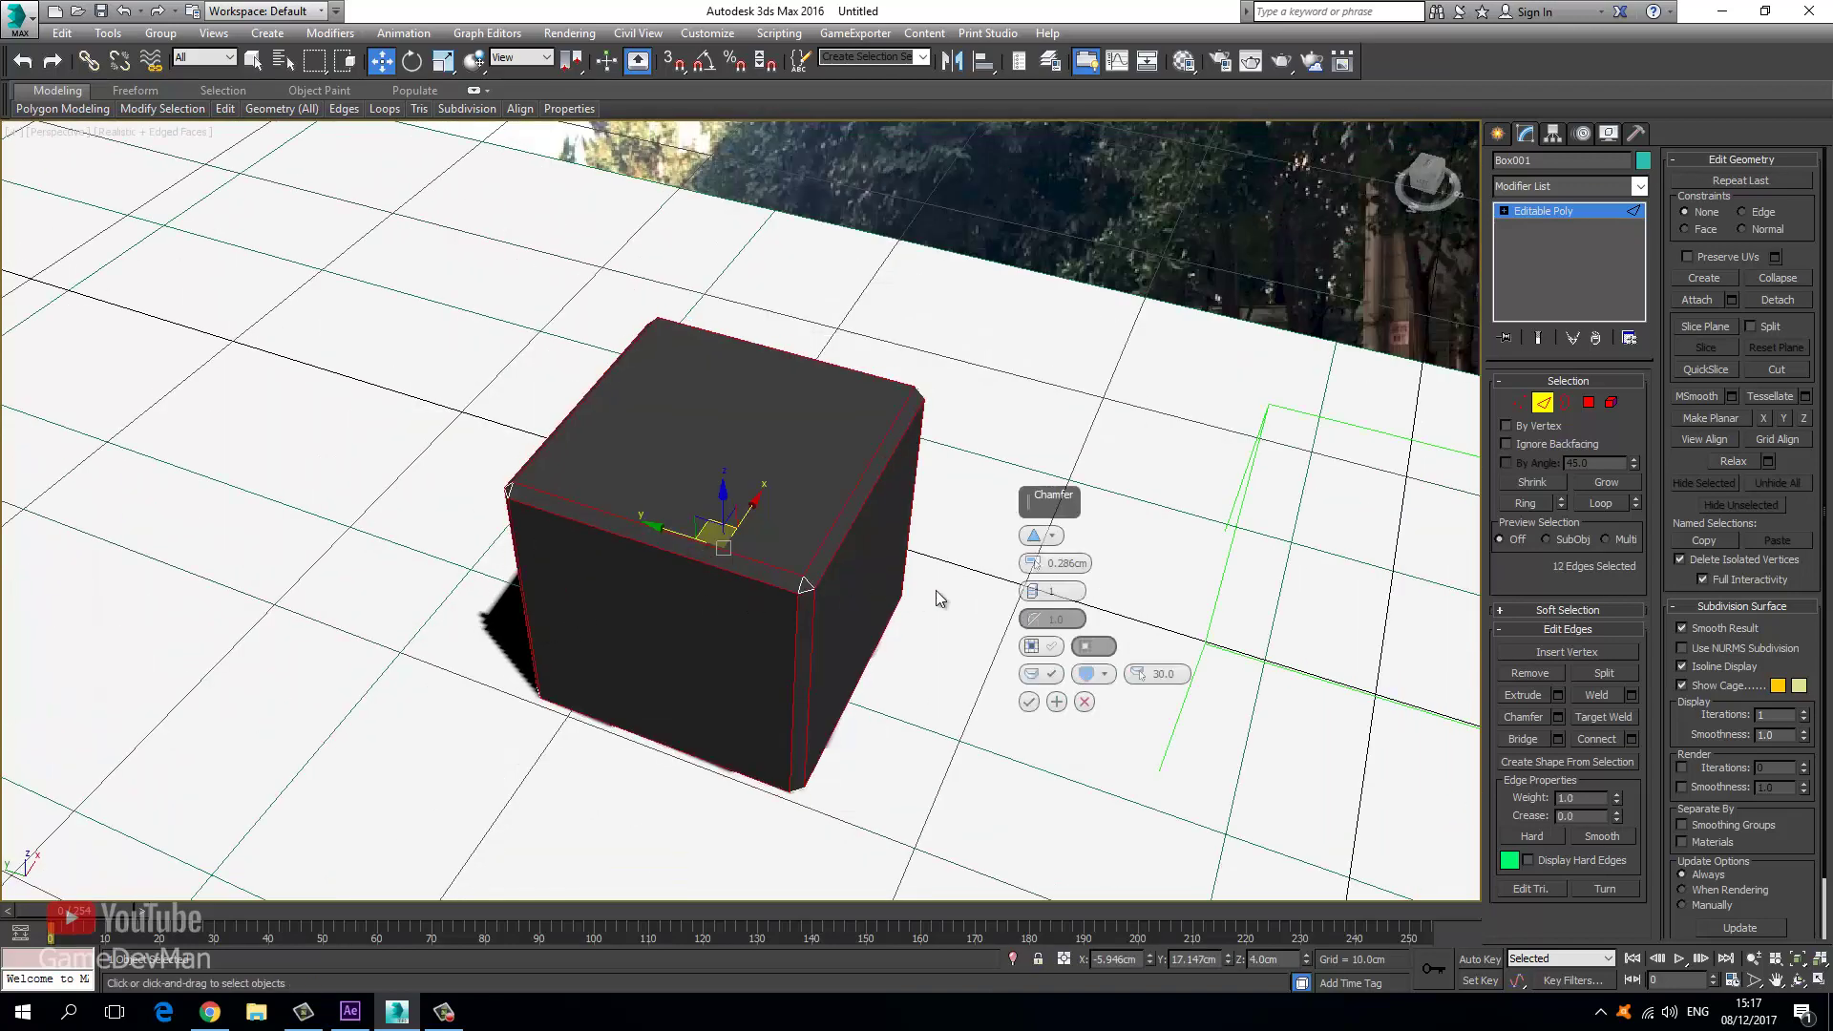
drag(1033, 592, 1032, 574)
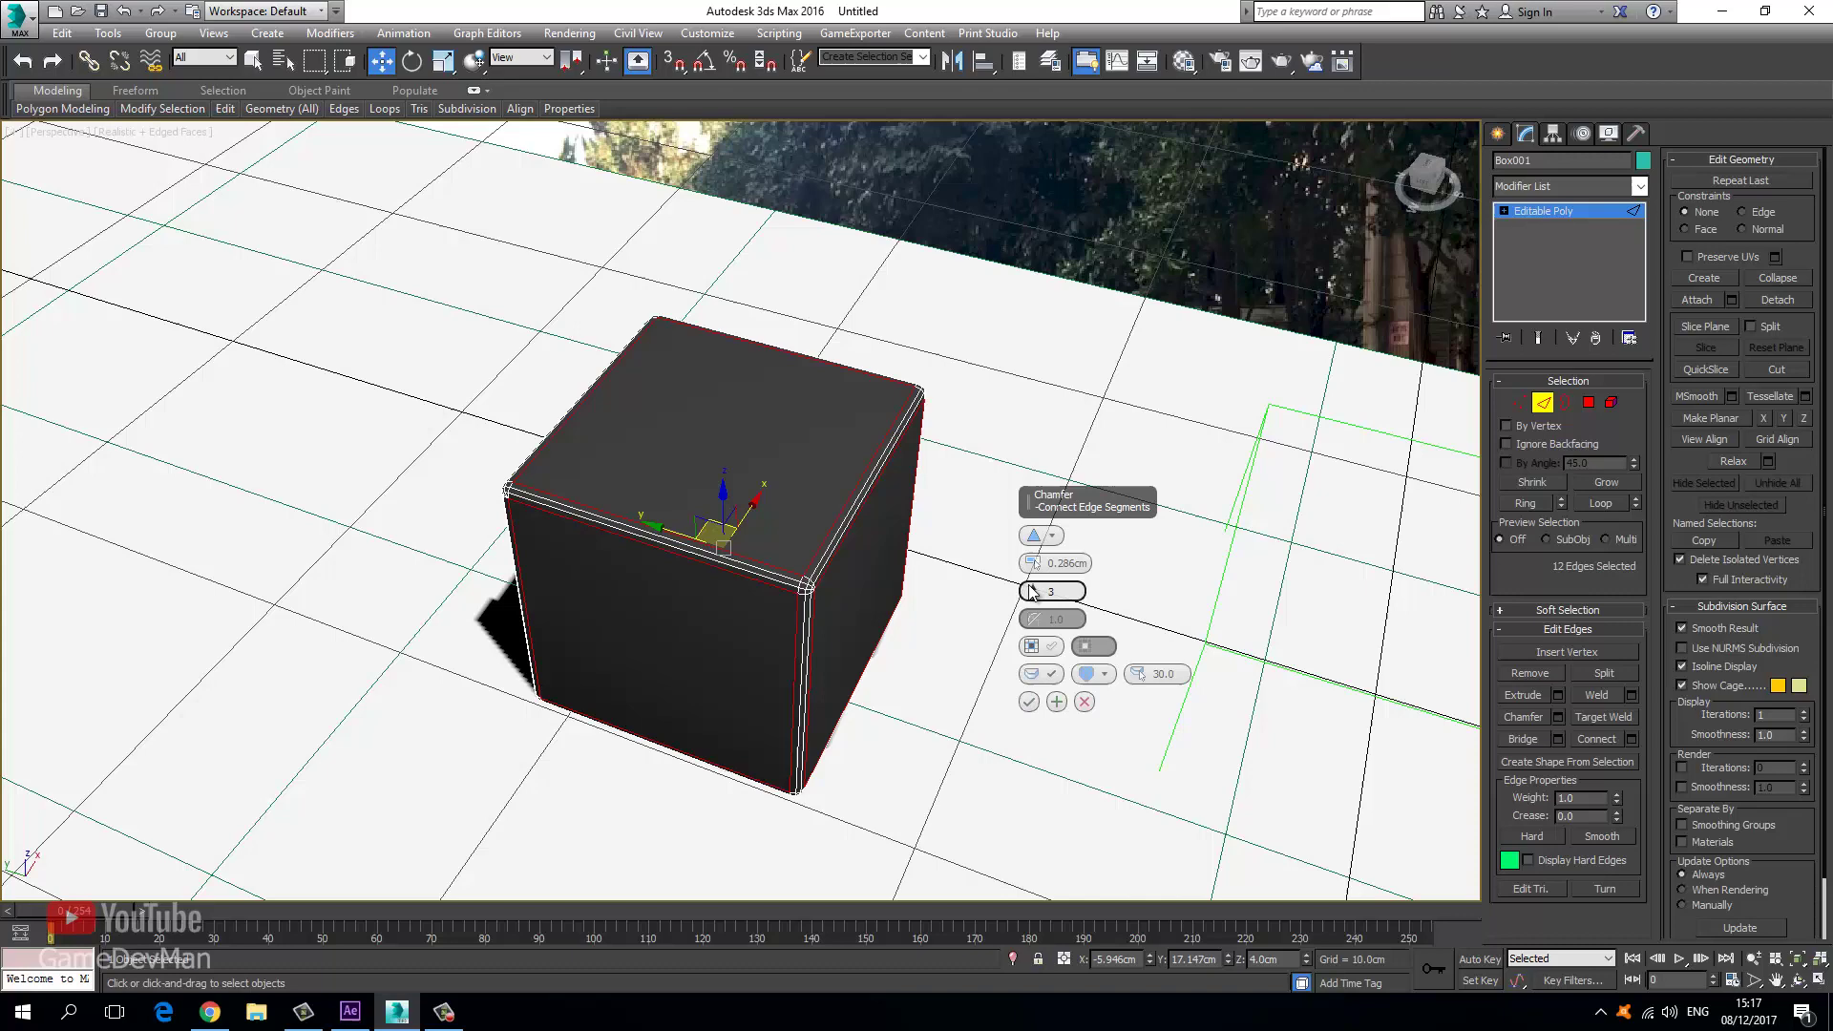
click(1029, 701)
click(1559, 214)
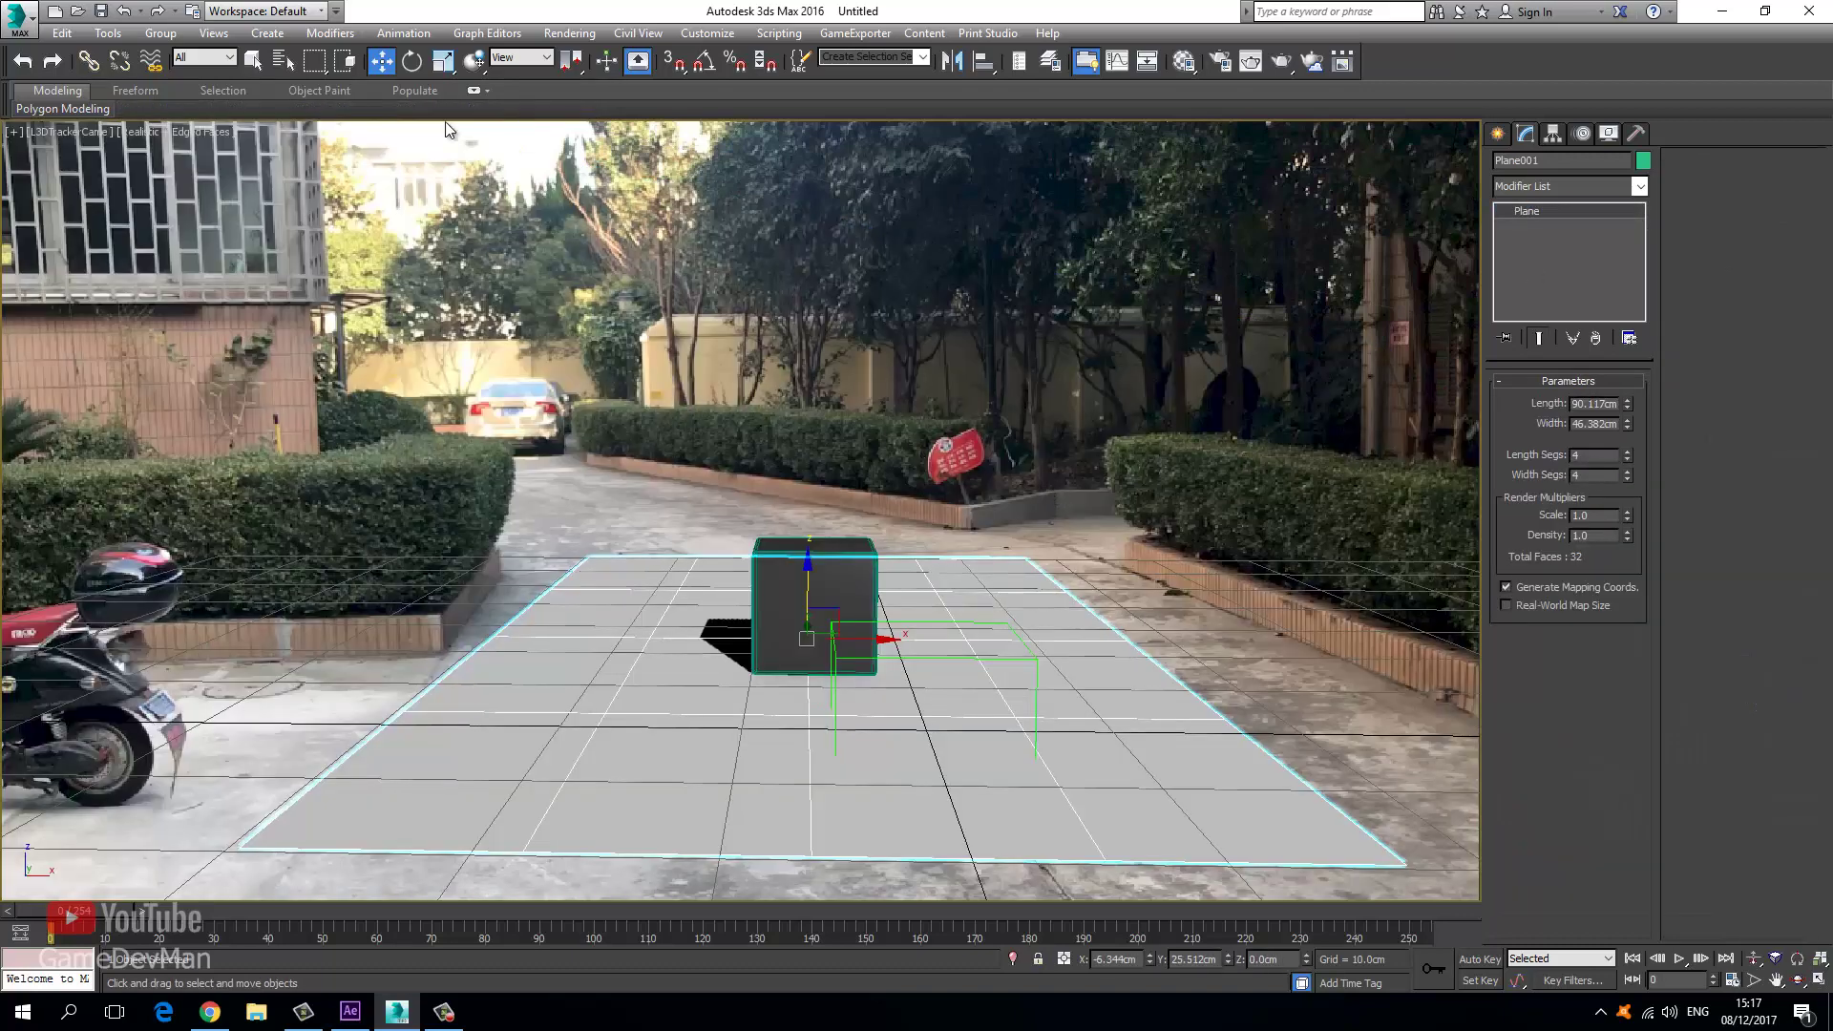
Render the tracked camera view, examine the chamfered box up close, and close the render.
click(563, 32)
click(573, 48)
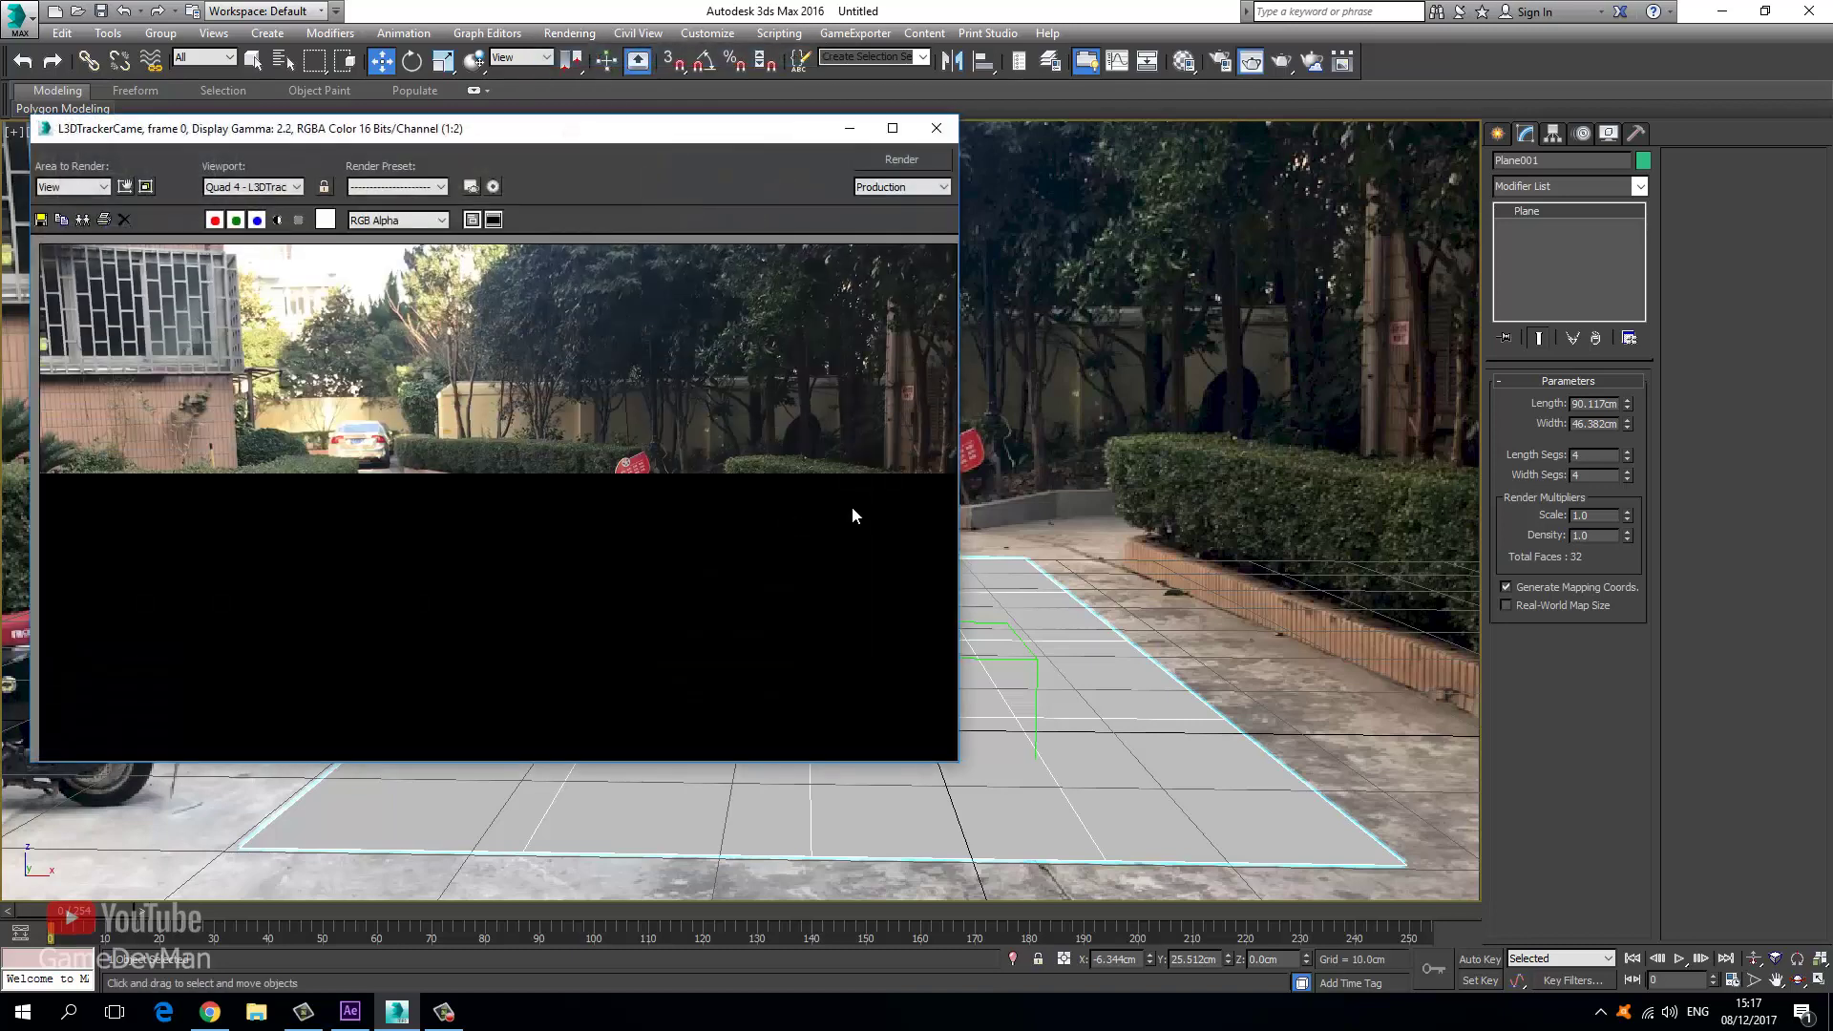
scroll(506, 567, up, 2)
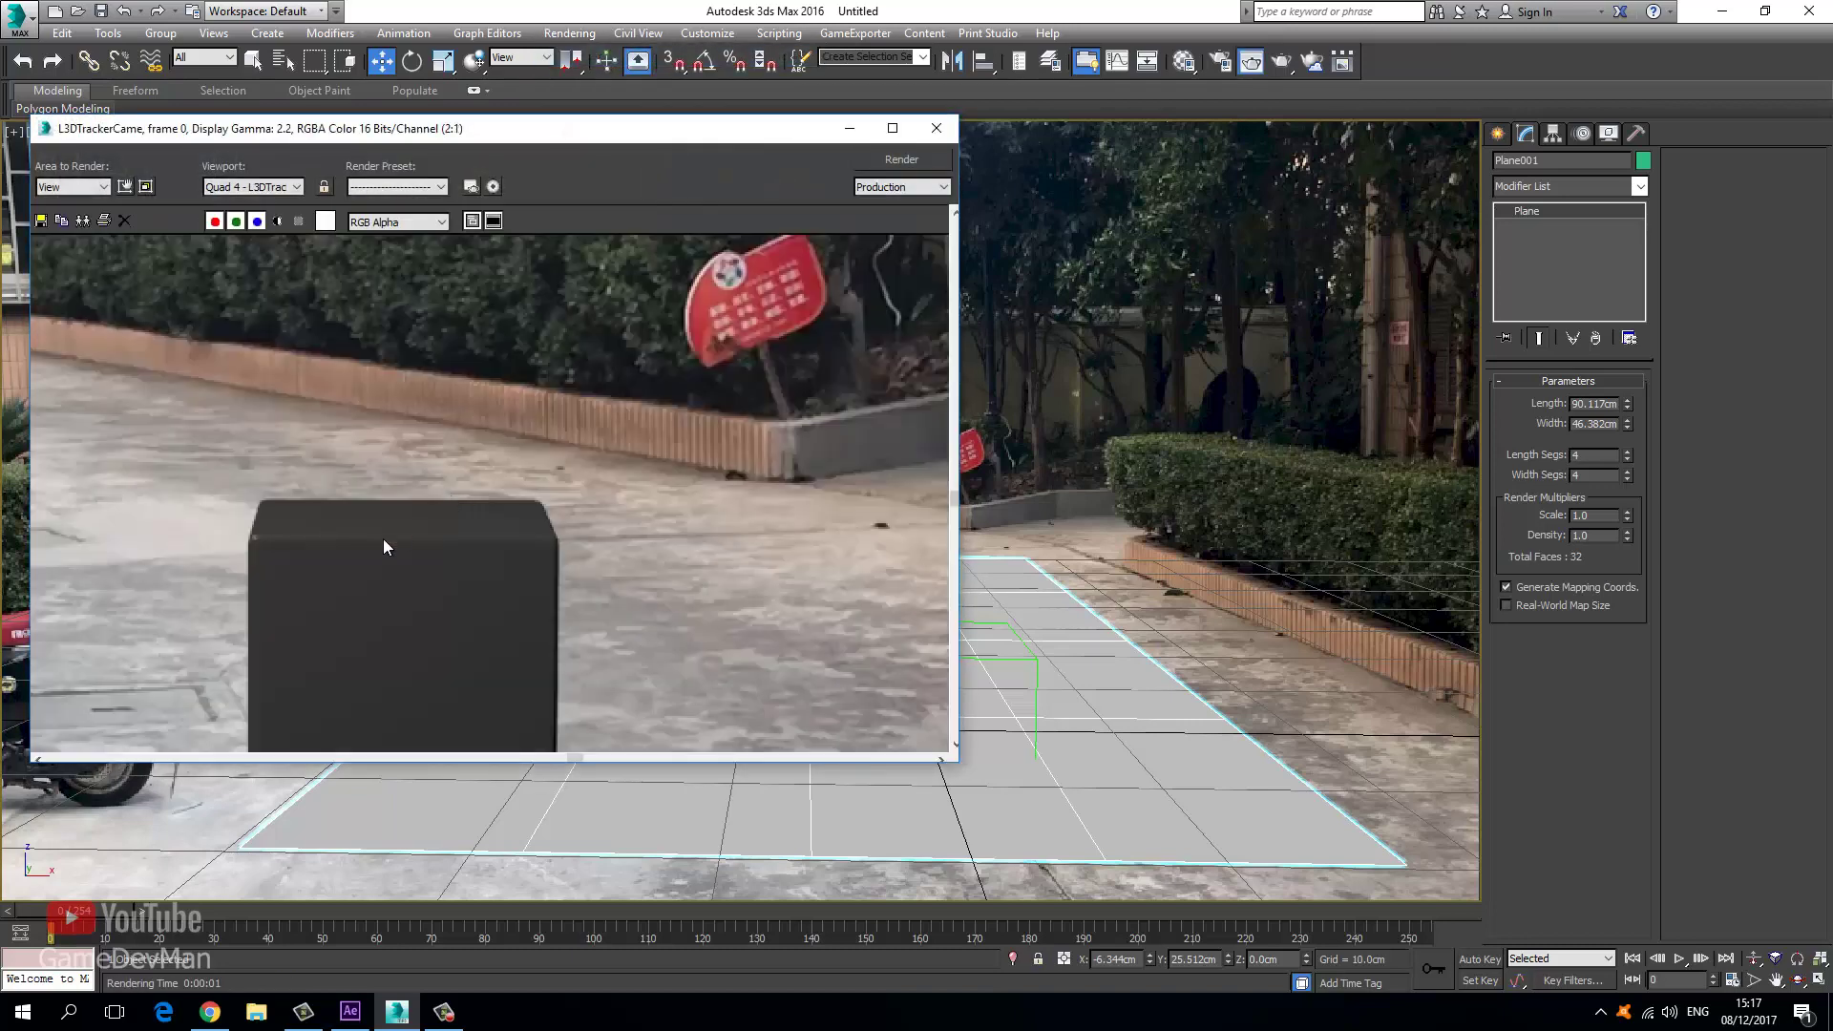
scroll(500, 491, down, 2)
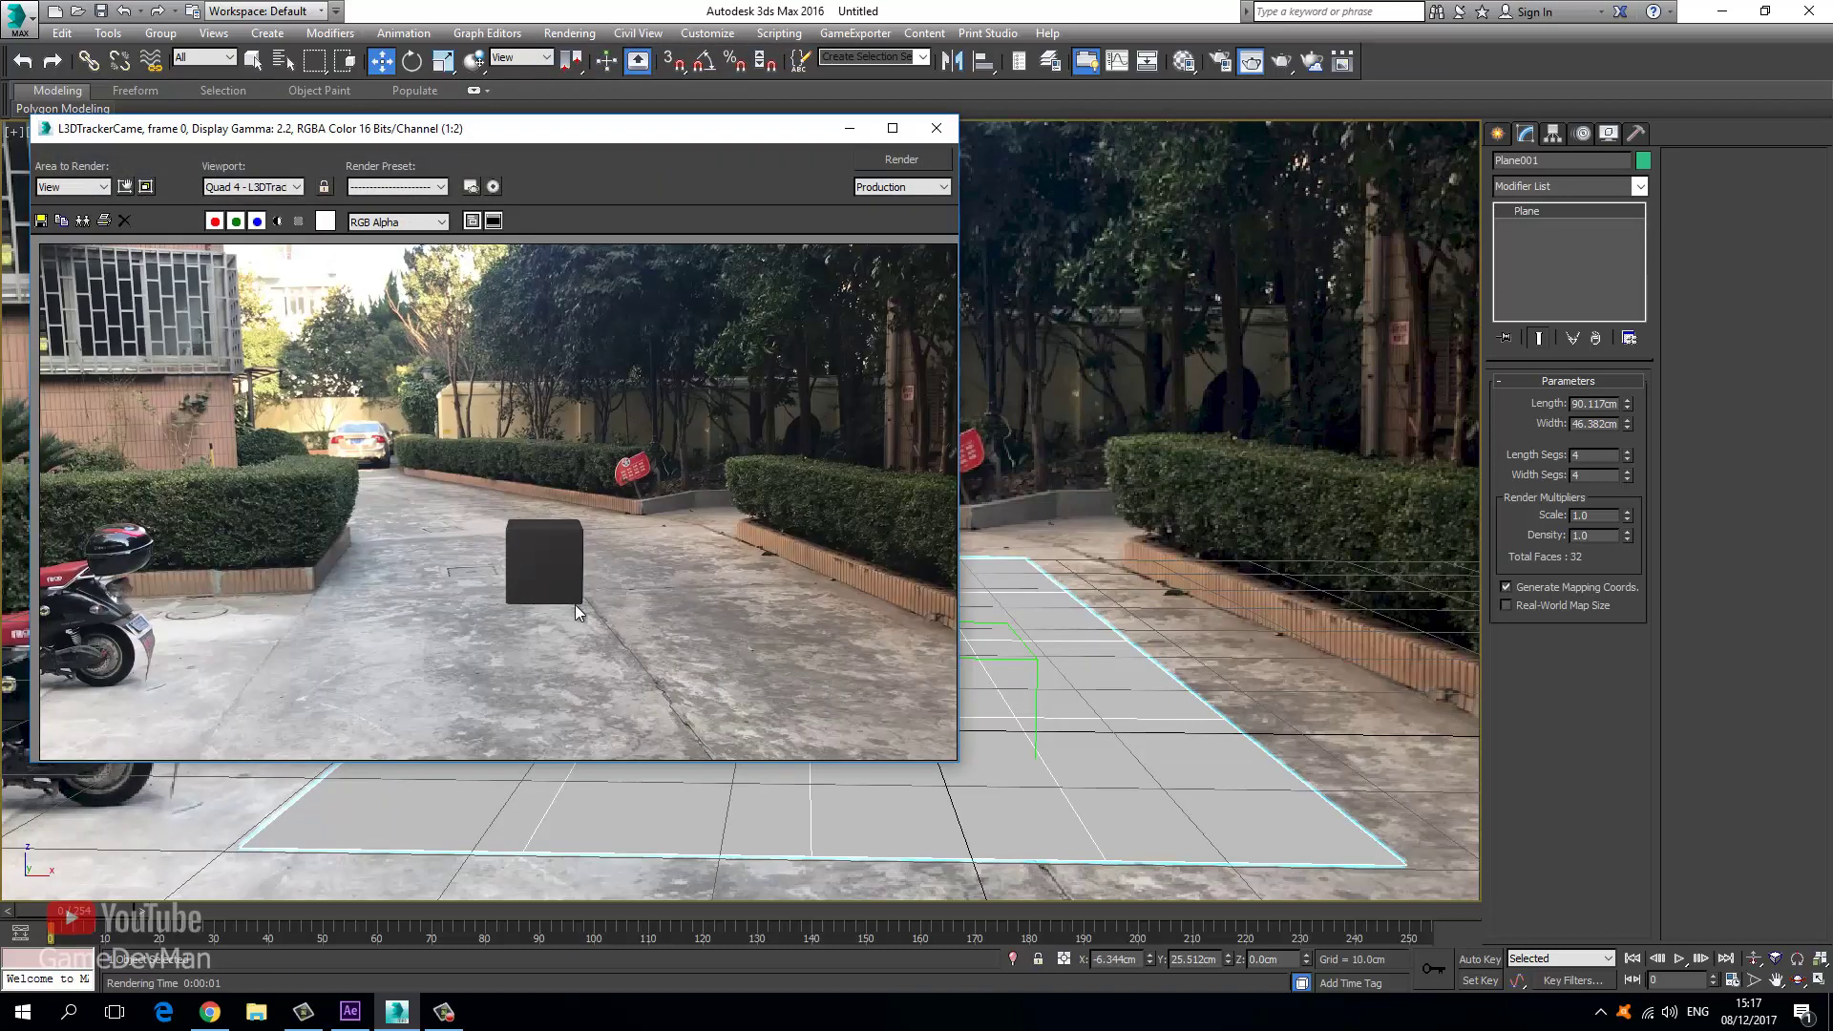
click(935, 128)
Create a standard Skylight on the ground plane beside the box.
click(1499, 134)
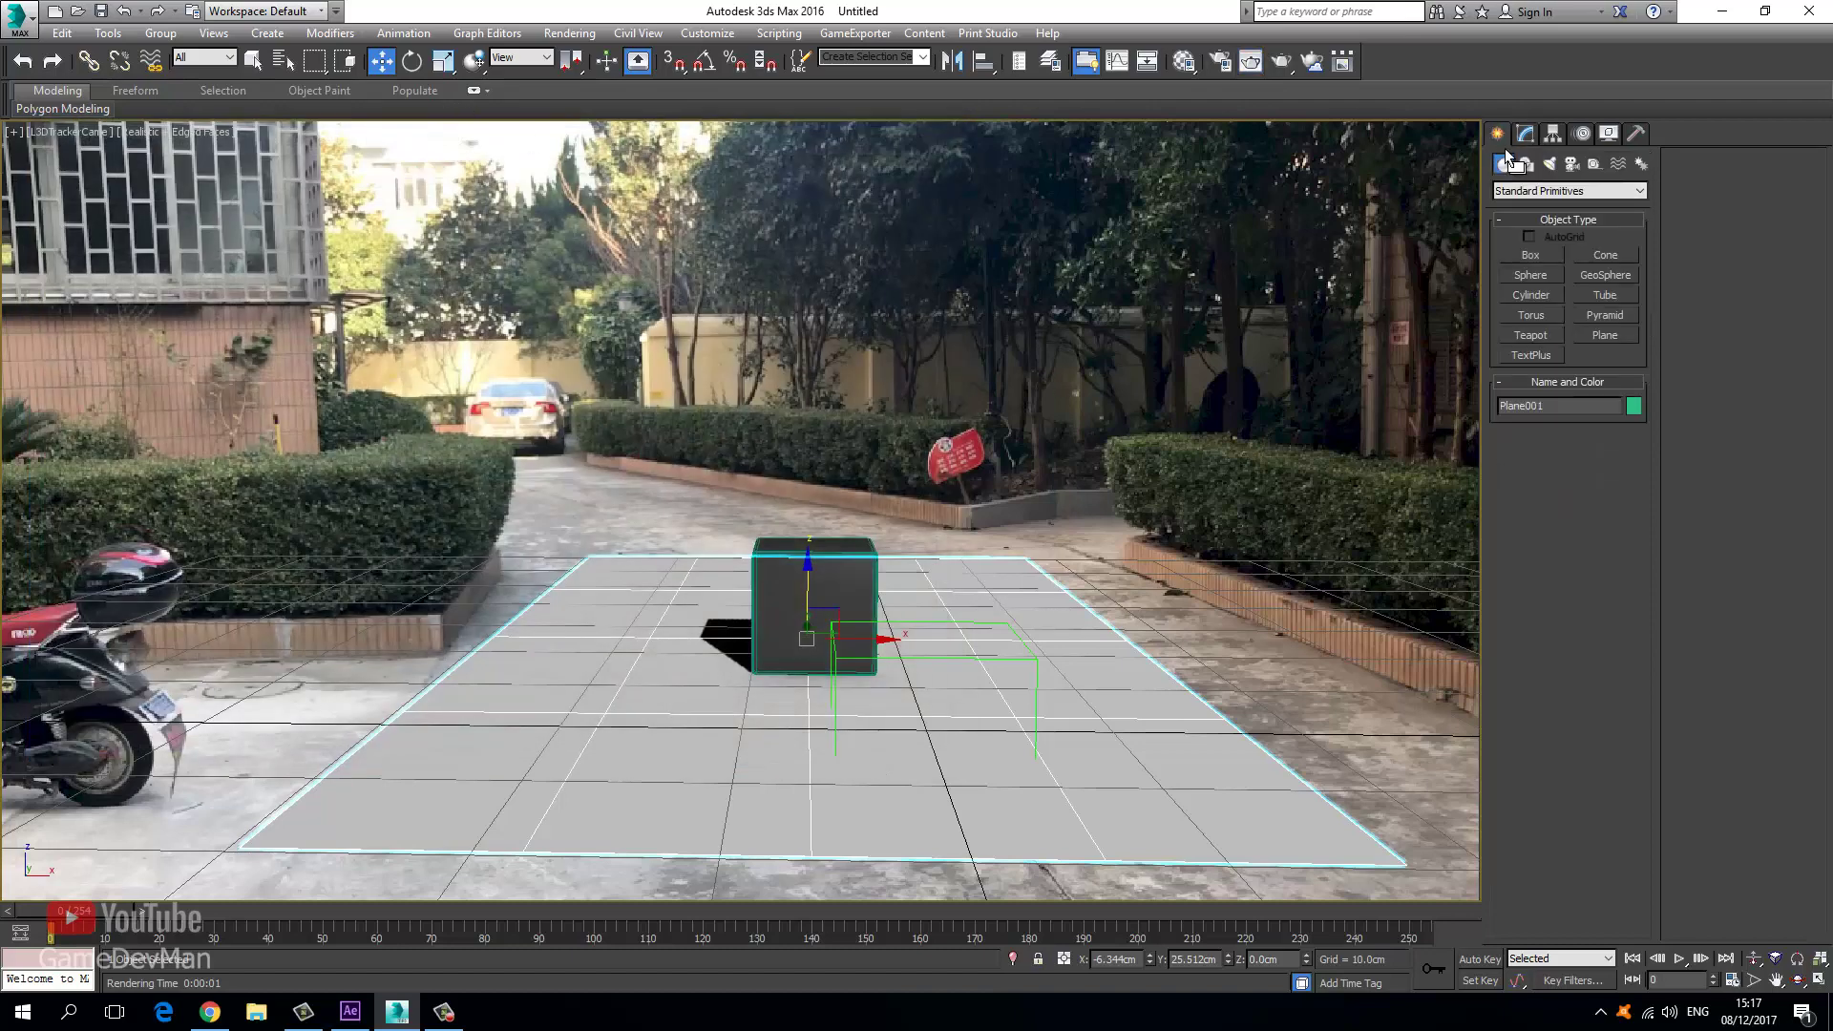
click(1550, 164)
click(1551, 191)
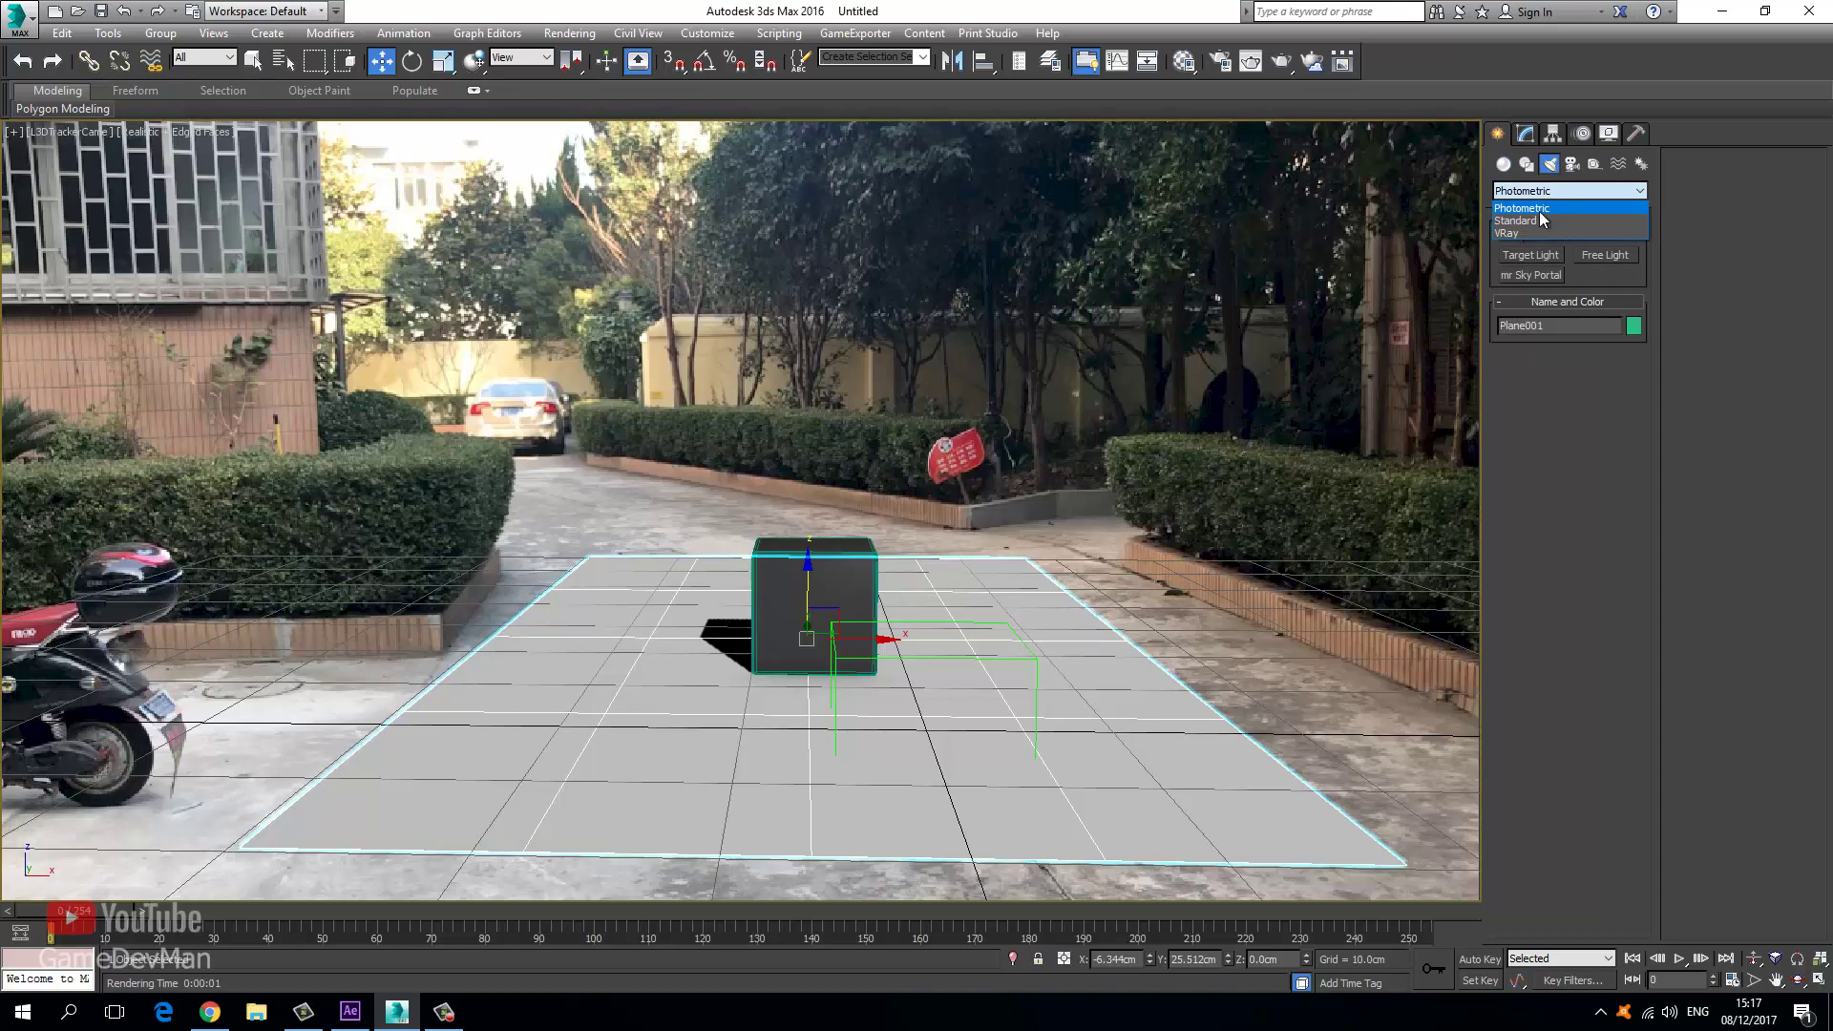
click(1517, 221)
click(1606, 295)
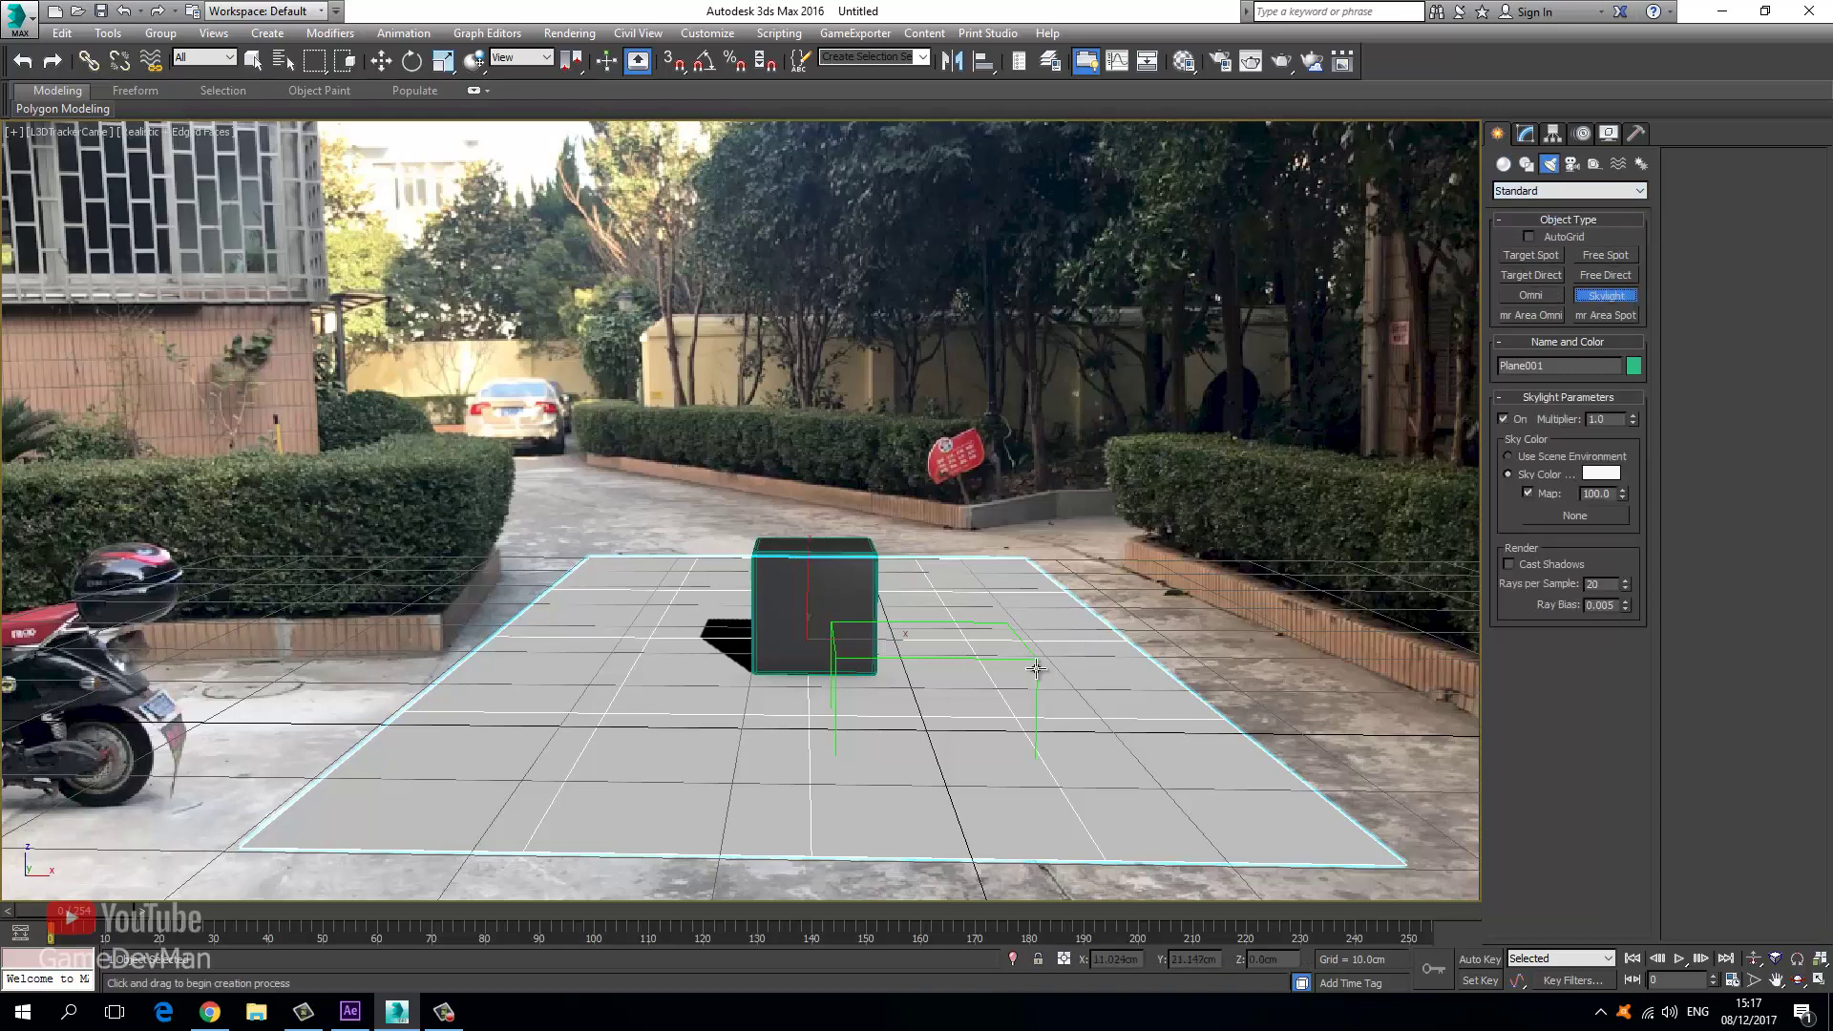
click(1001, 687)
click(382, 63)
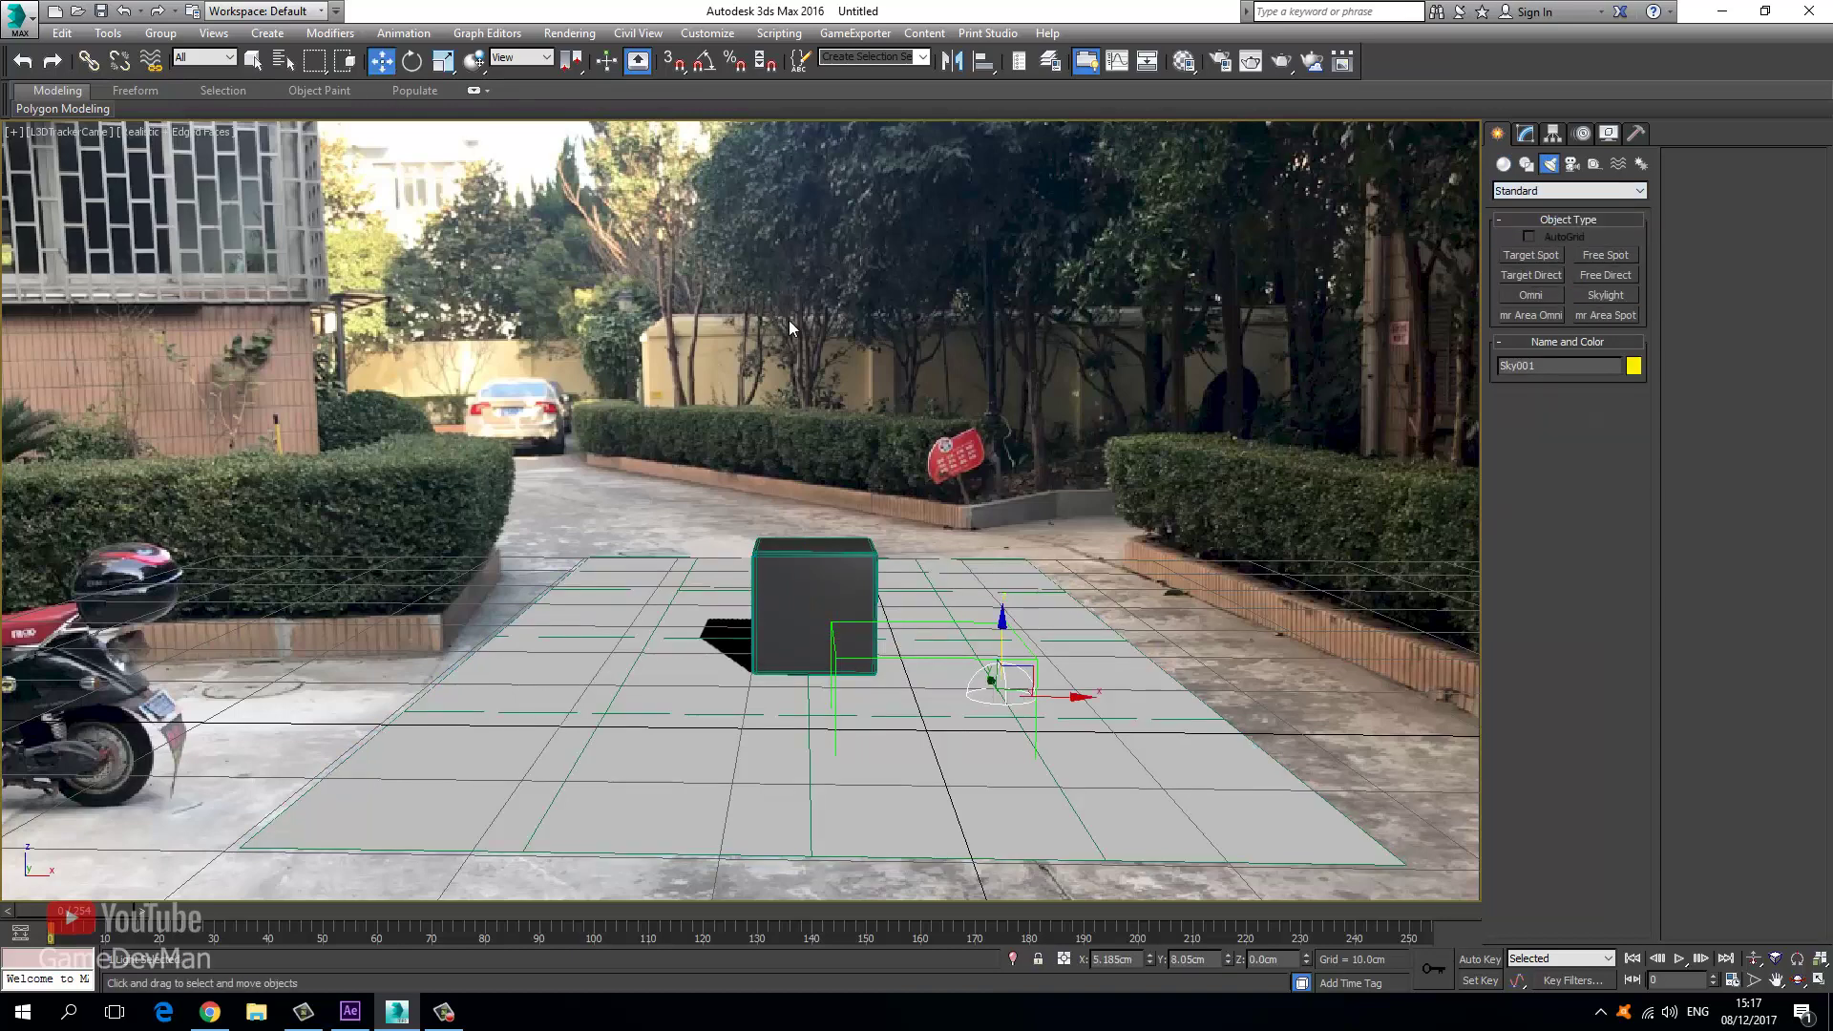
Tint the Skylight's sky color pale blue and enable Cast Shadows for it.
click(1525, 134)
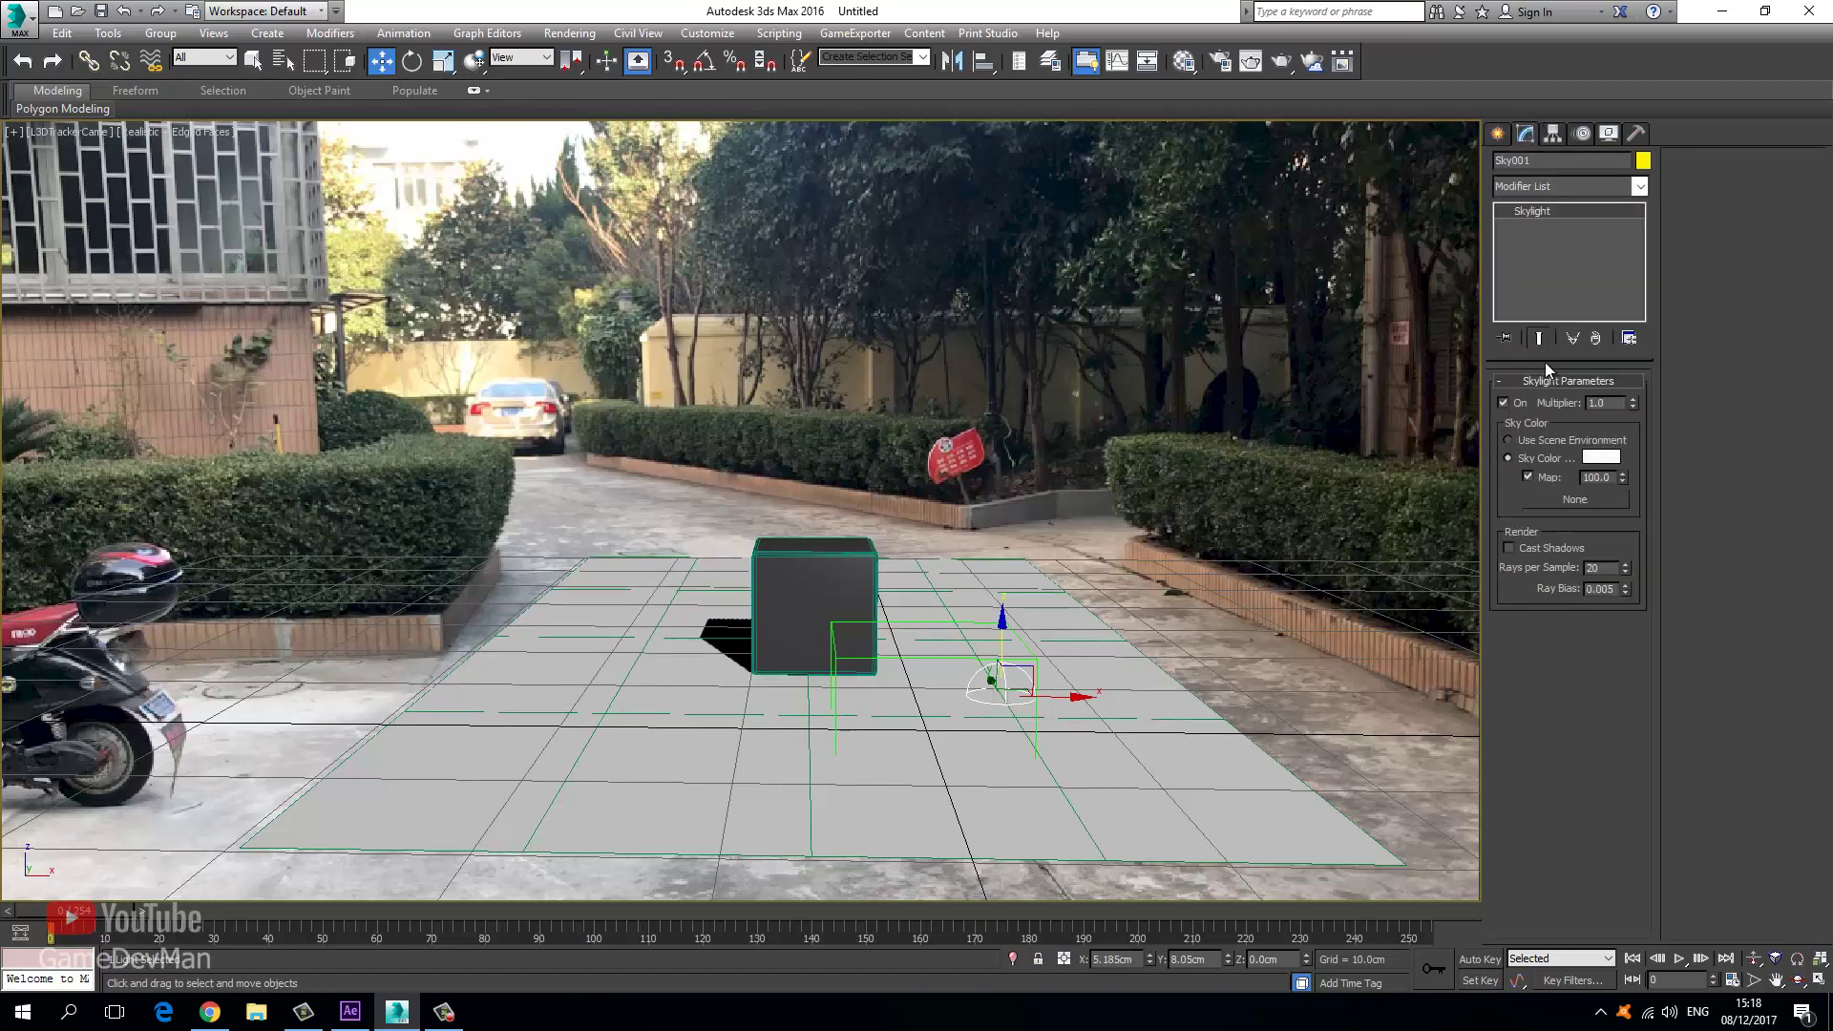
click(1596, 459)
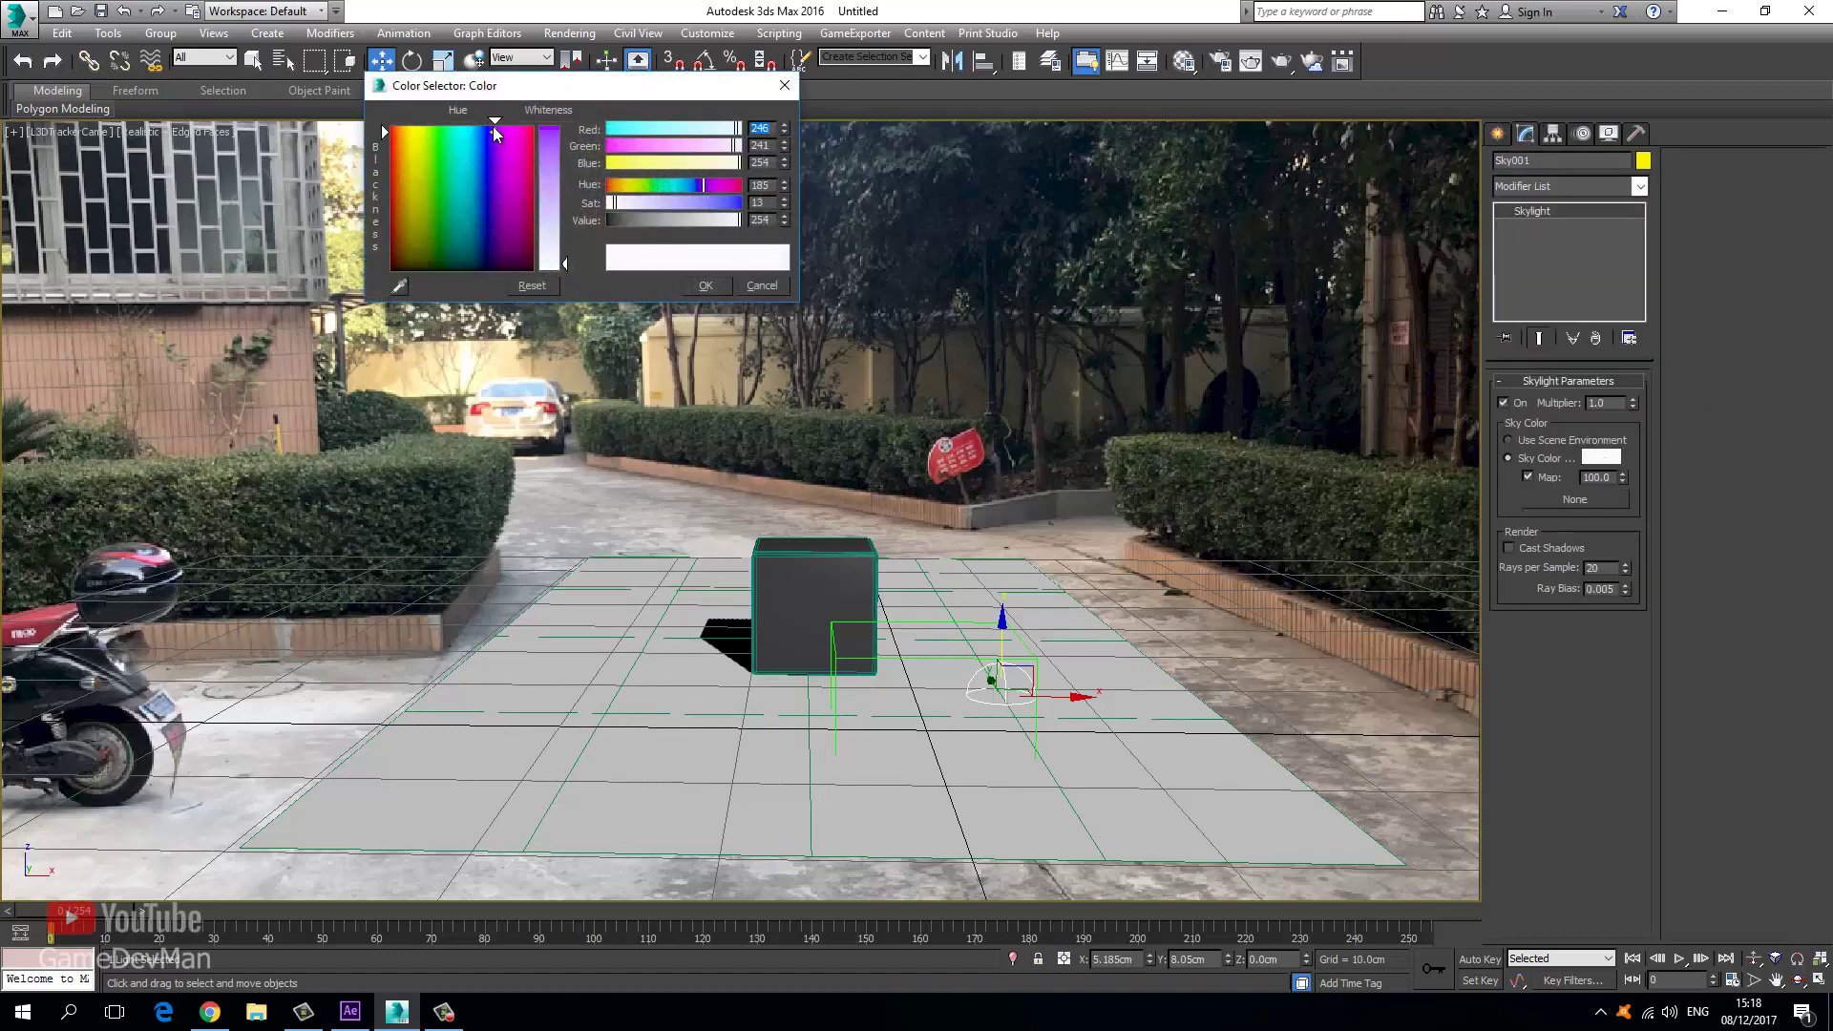
drag(565, 263, 565, 247)
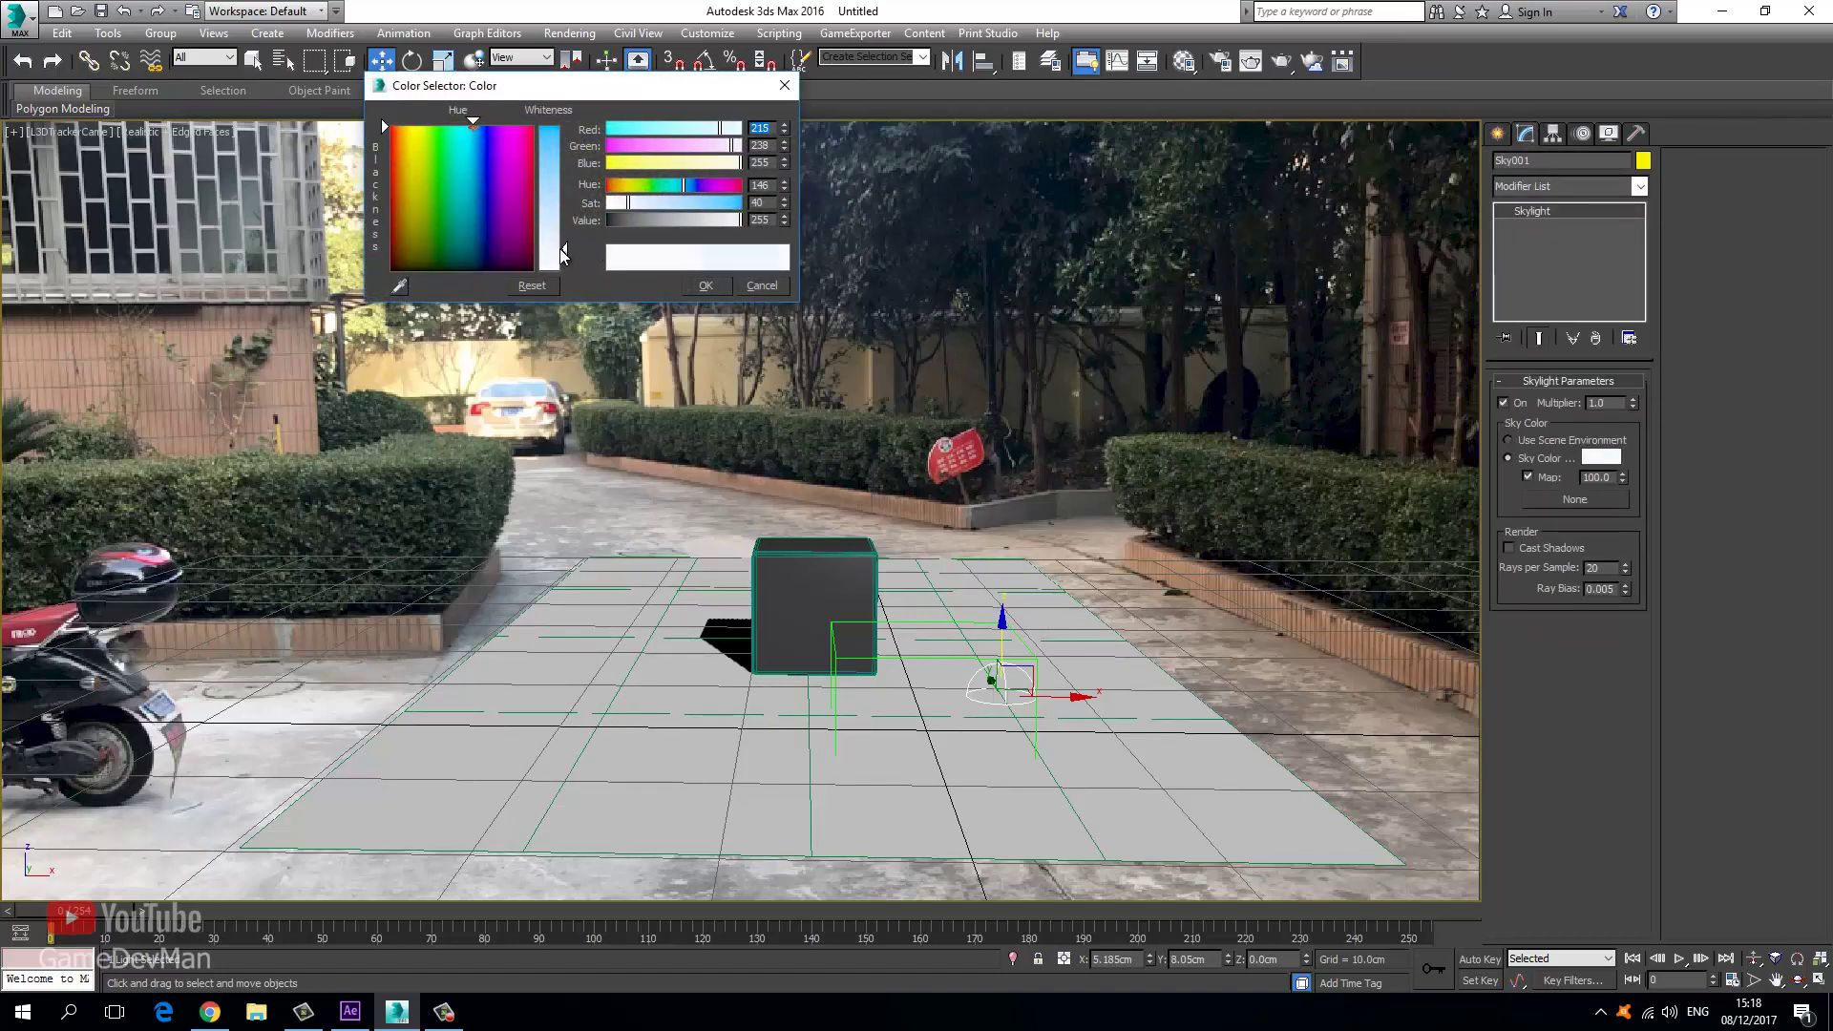
click(1555, 547)
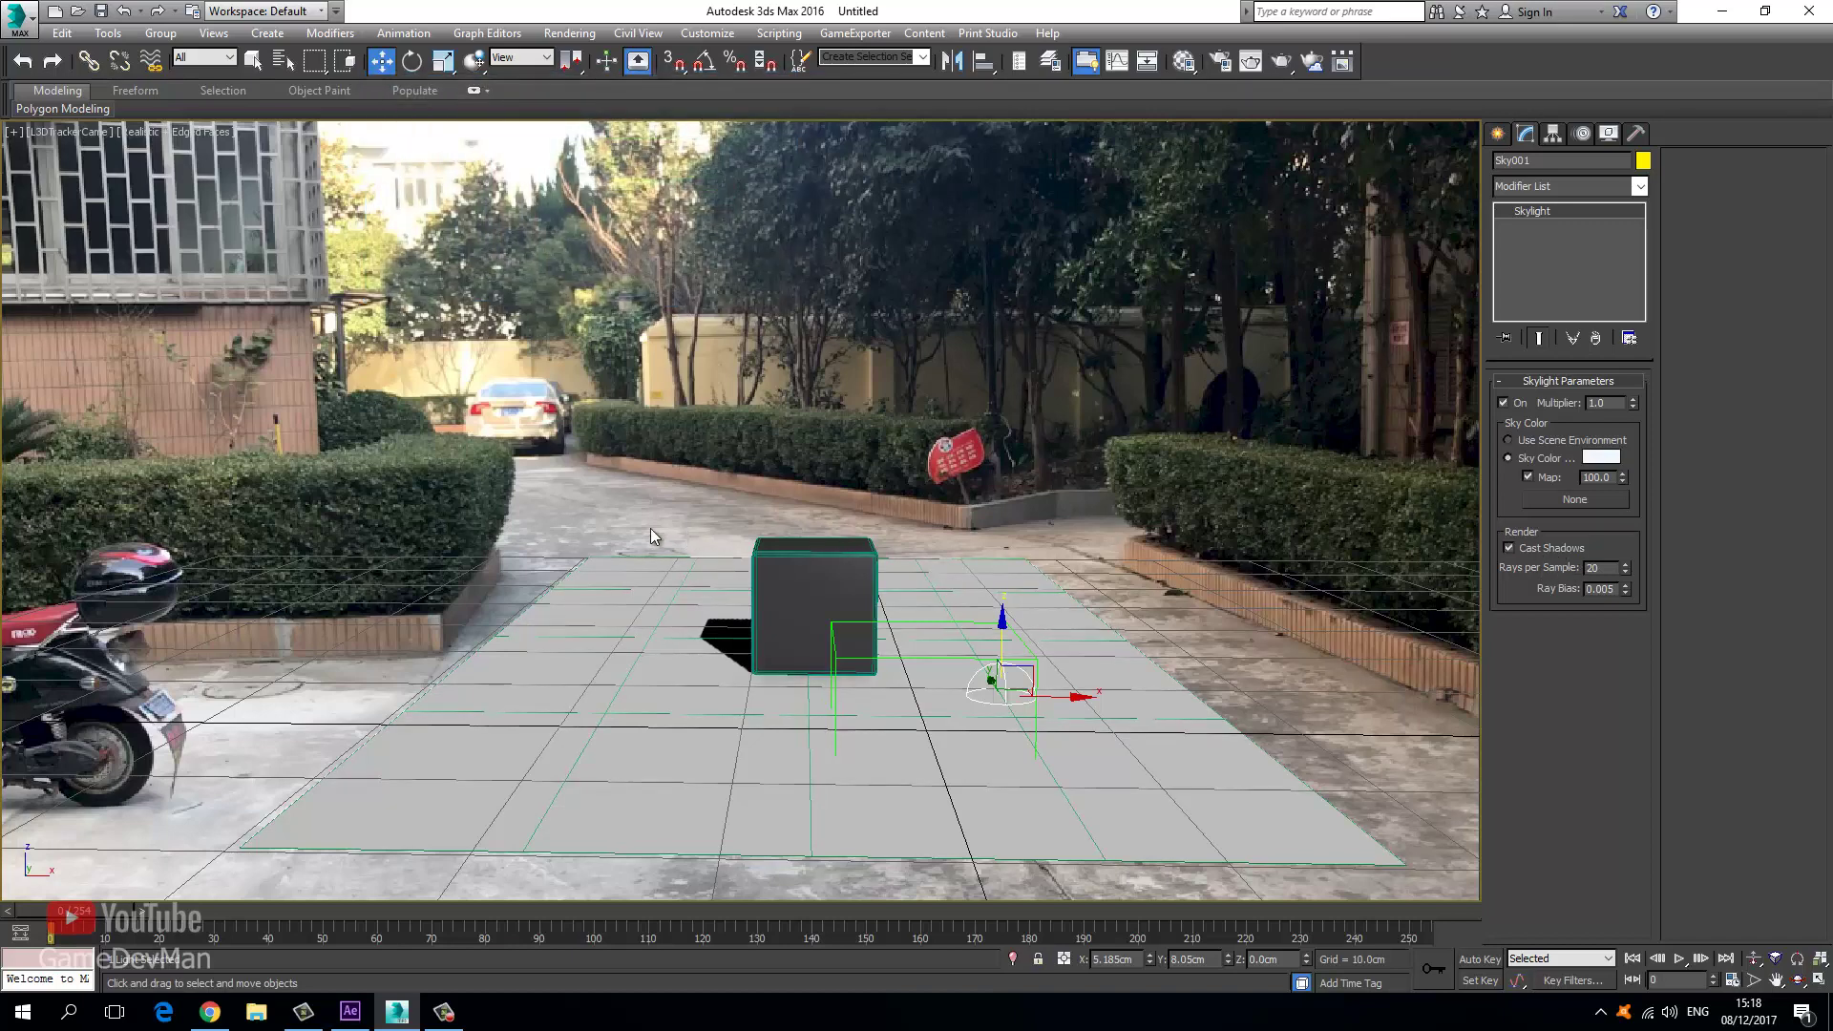
In the front view, create a standard Target Spot from the upper left aimed at the box, about 68 cm from its target.
key(t)
key(f)
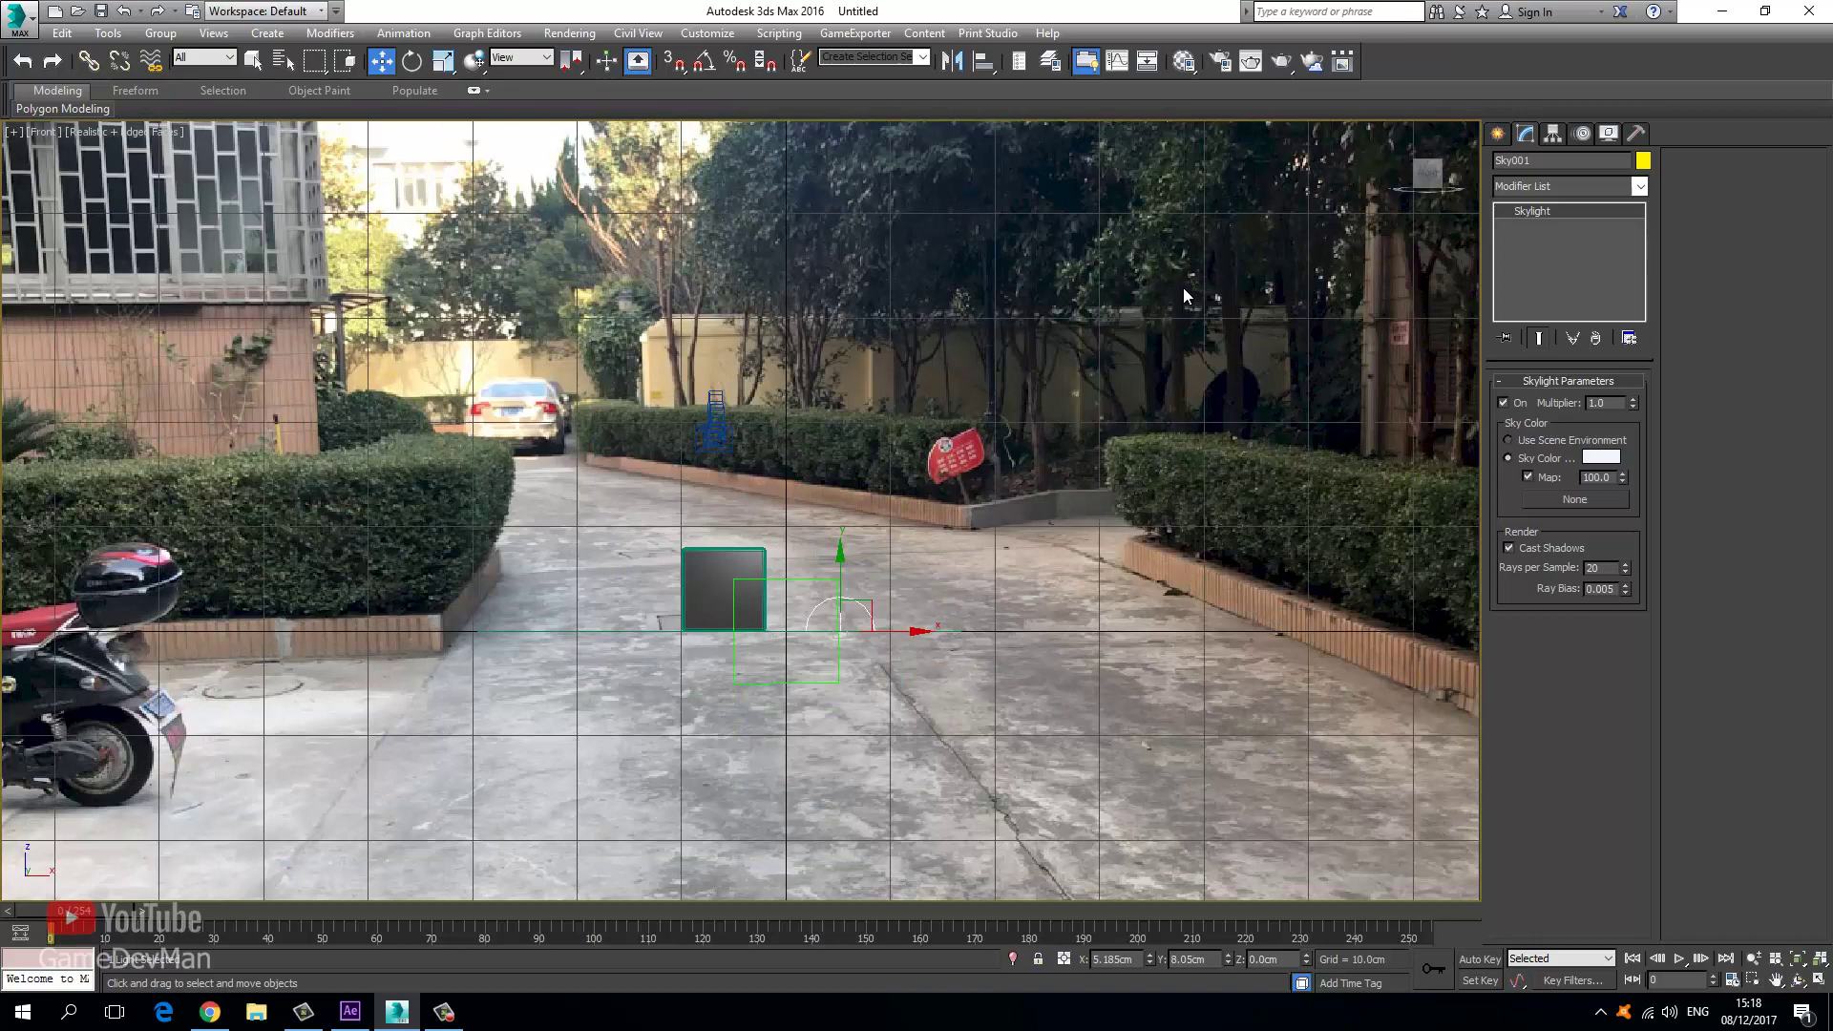
click(1498, 134)
click(1566, 191)
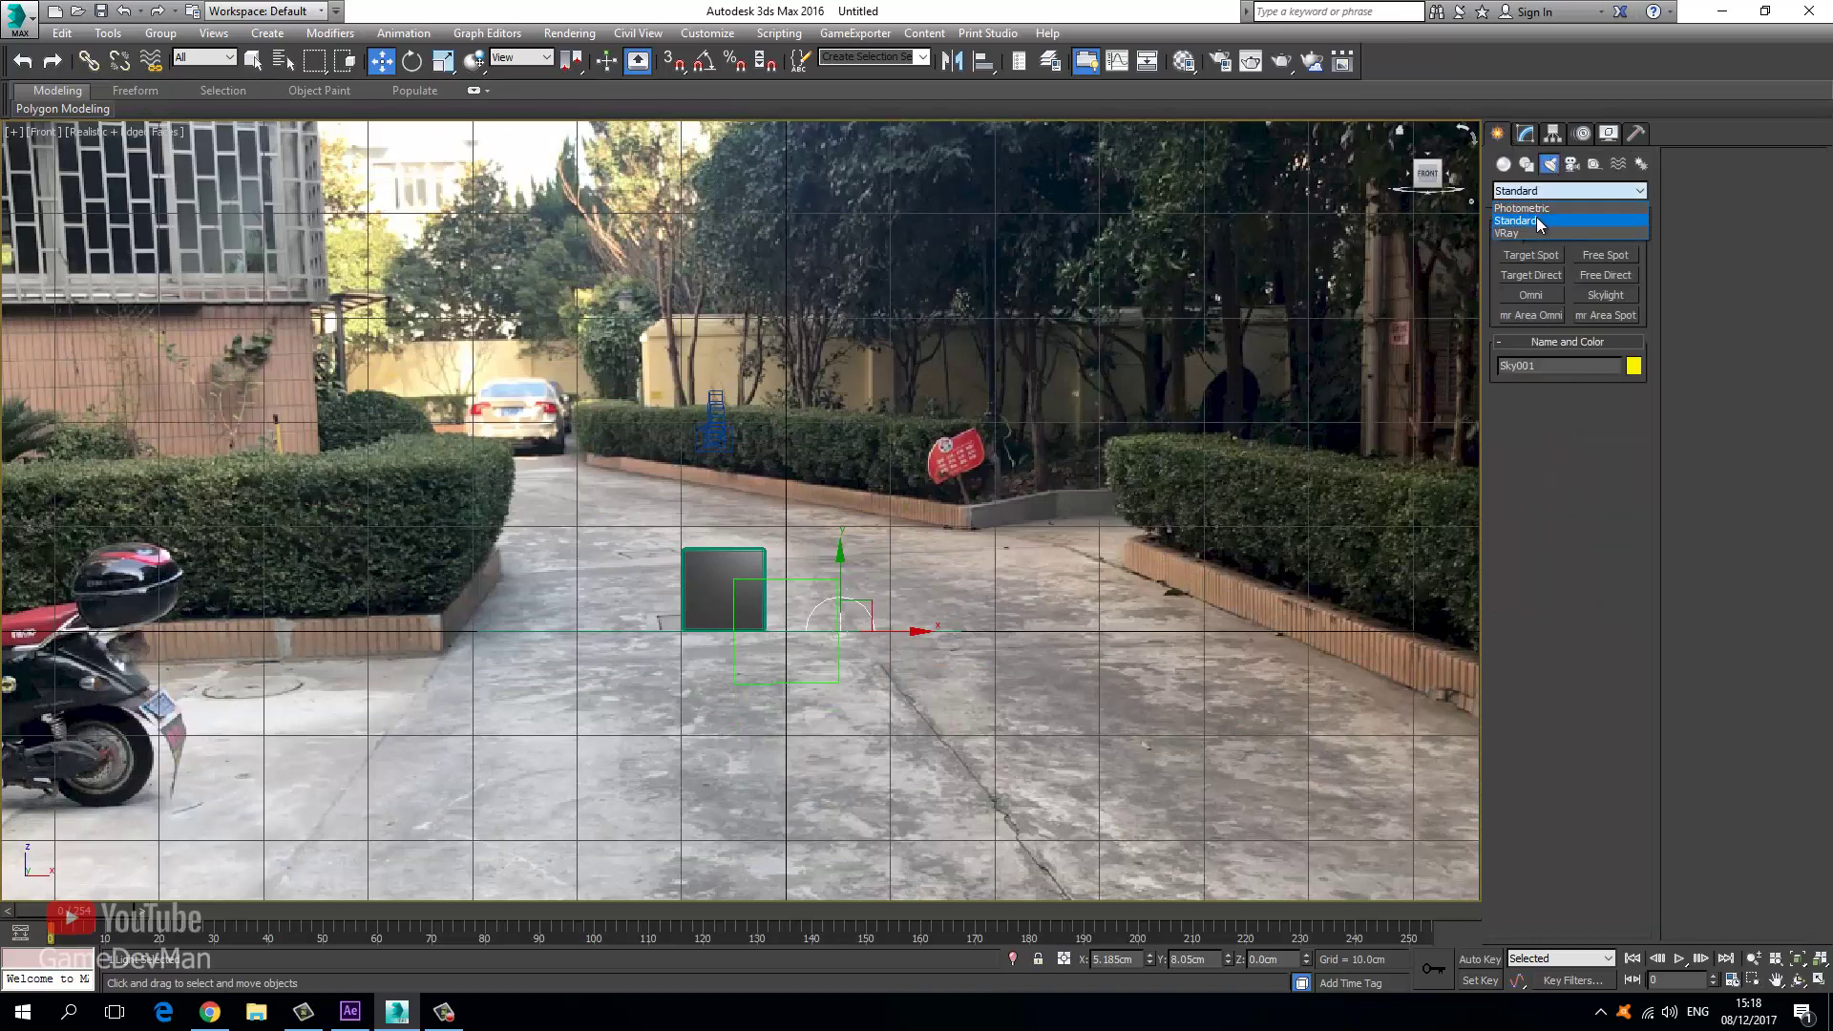
click(1552, 205)
click(1530, 255)
scroll(744, 568, down, 3)
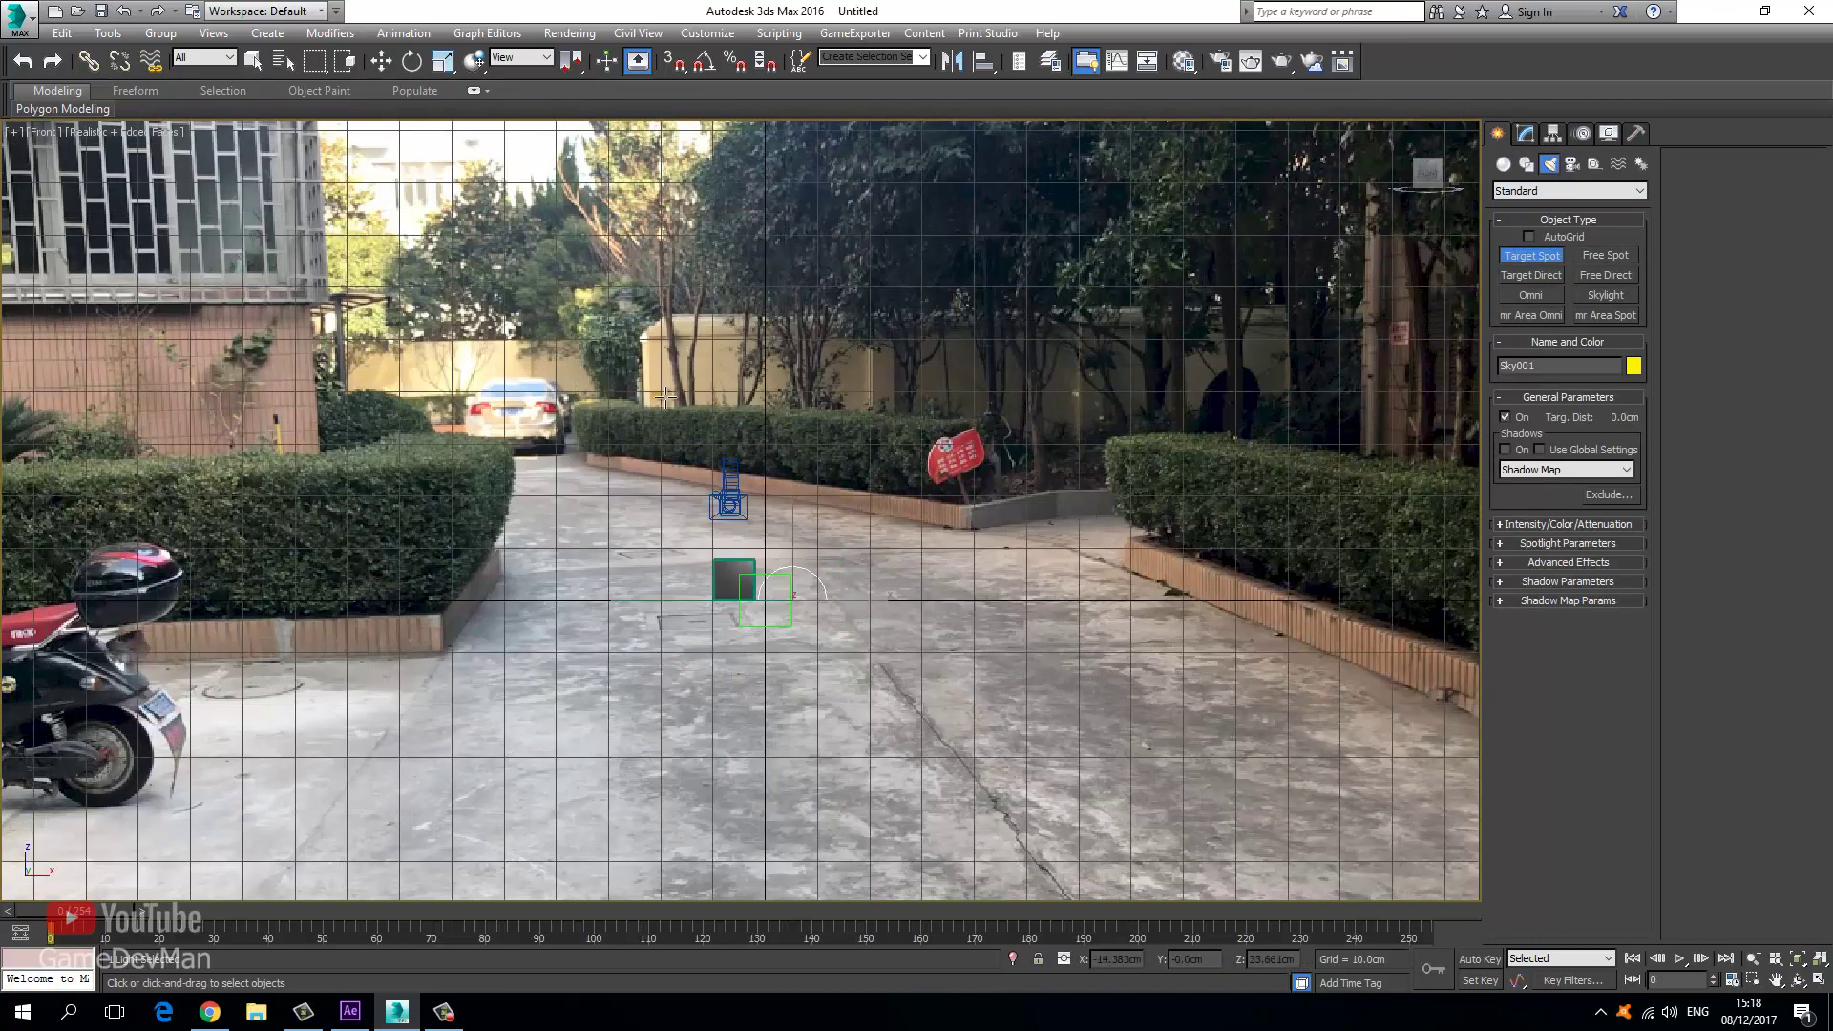
drag(553, 315, 741, 593)
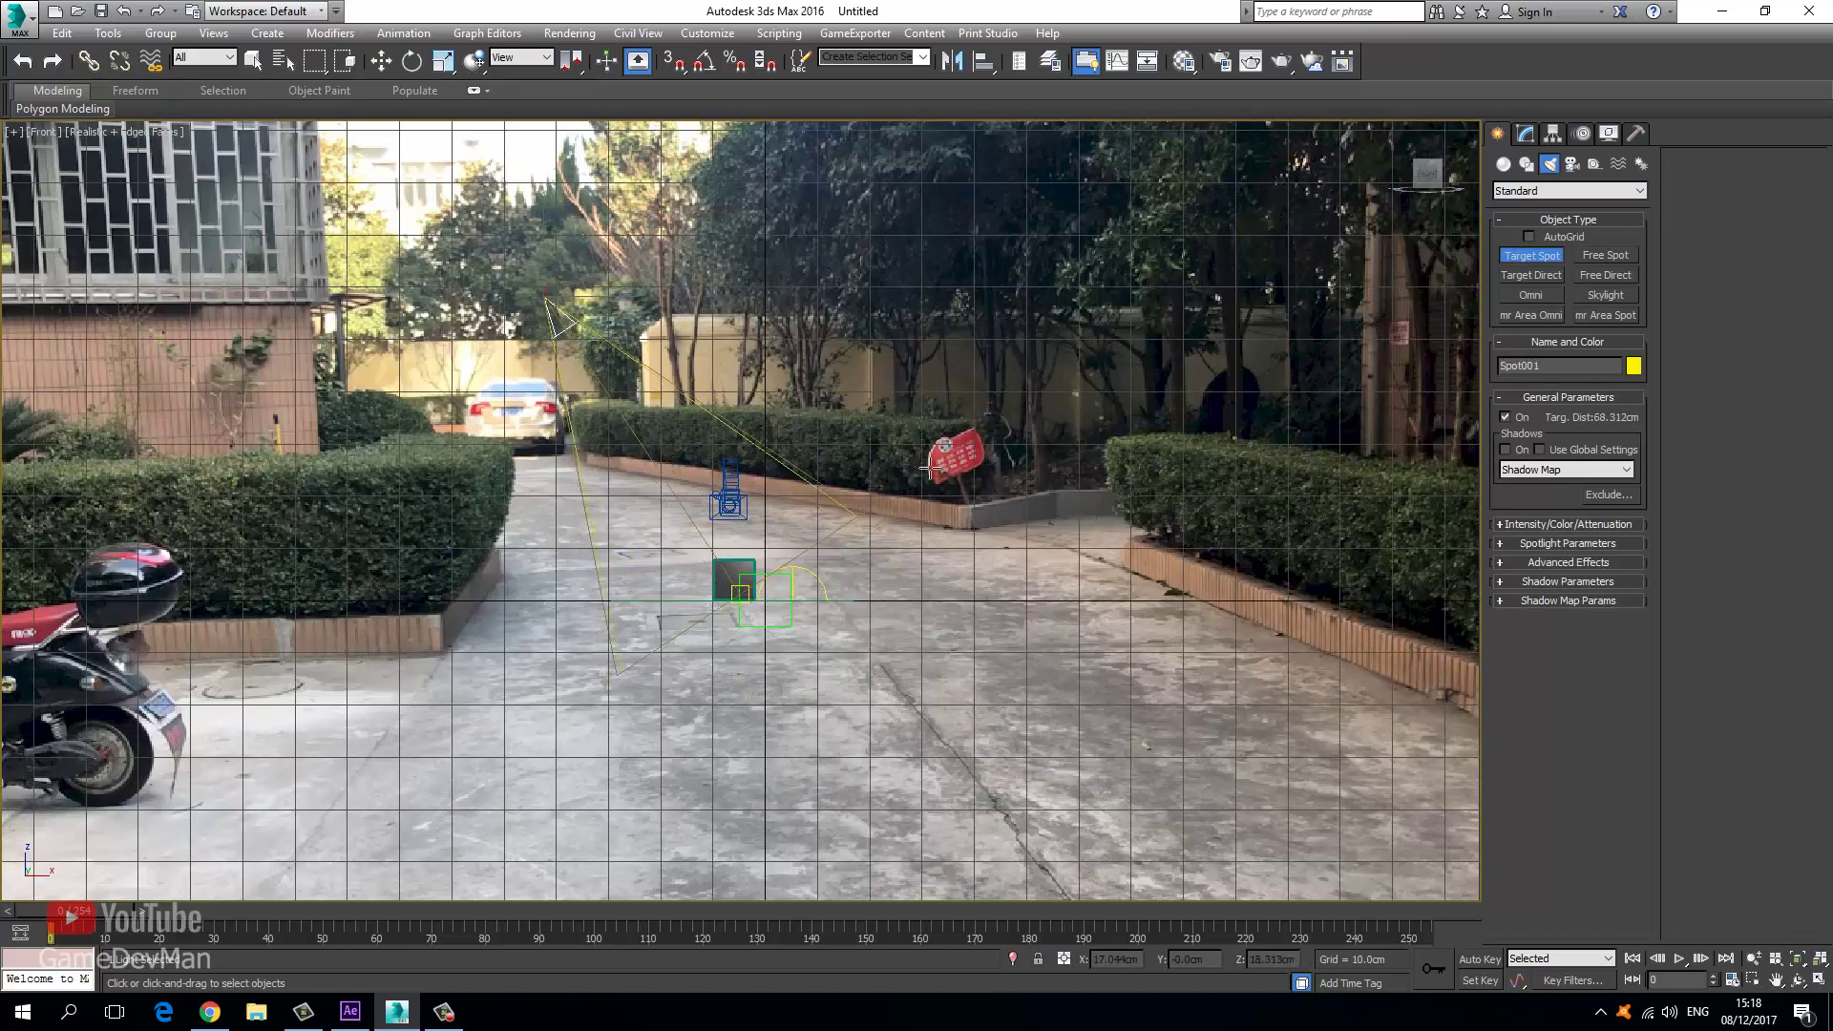
Turn on Shadow Map shadows for the spotlight and give it a very pale, warm light color.
click(1552, 524)
click(1619, 550)
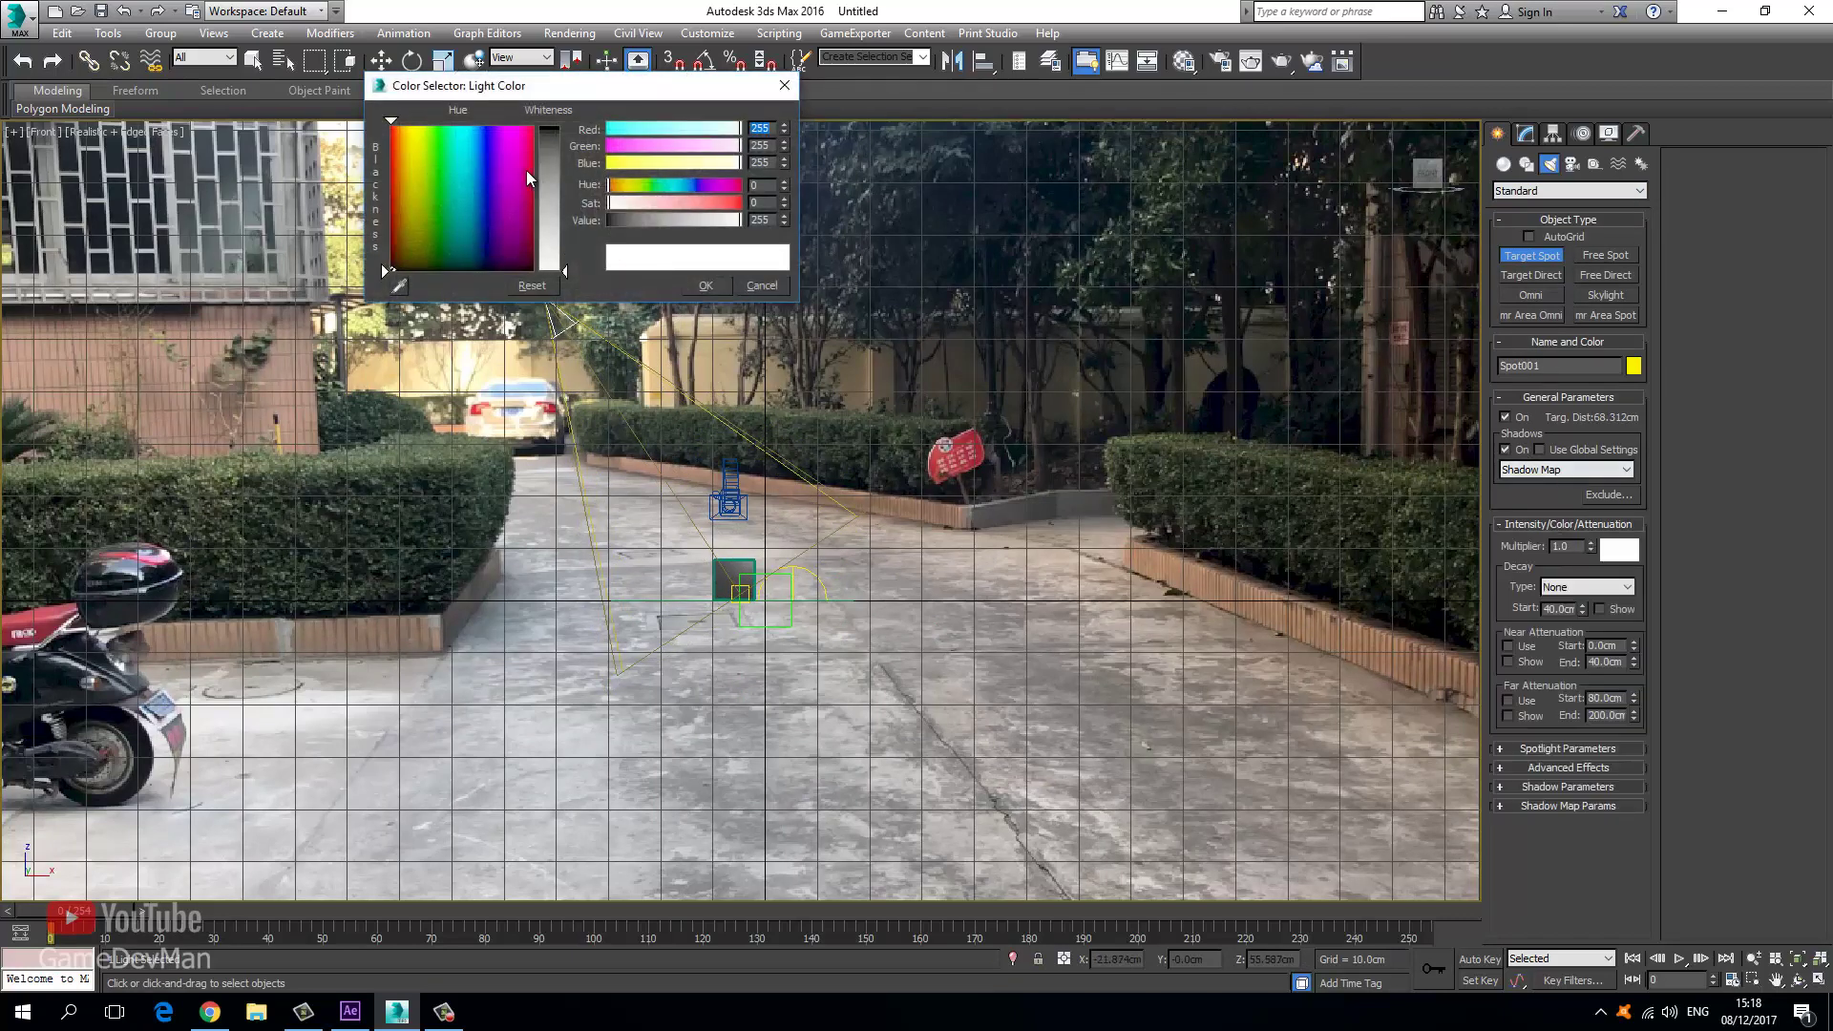
drag(426, 126, 399, 126)
drag(564, 272, 564, 242)
click(705, 287)
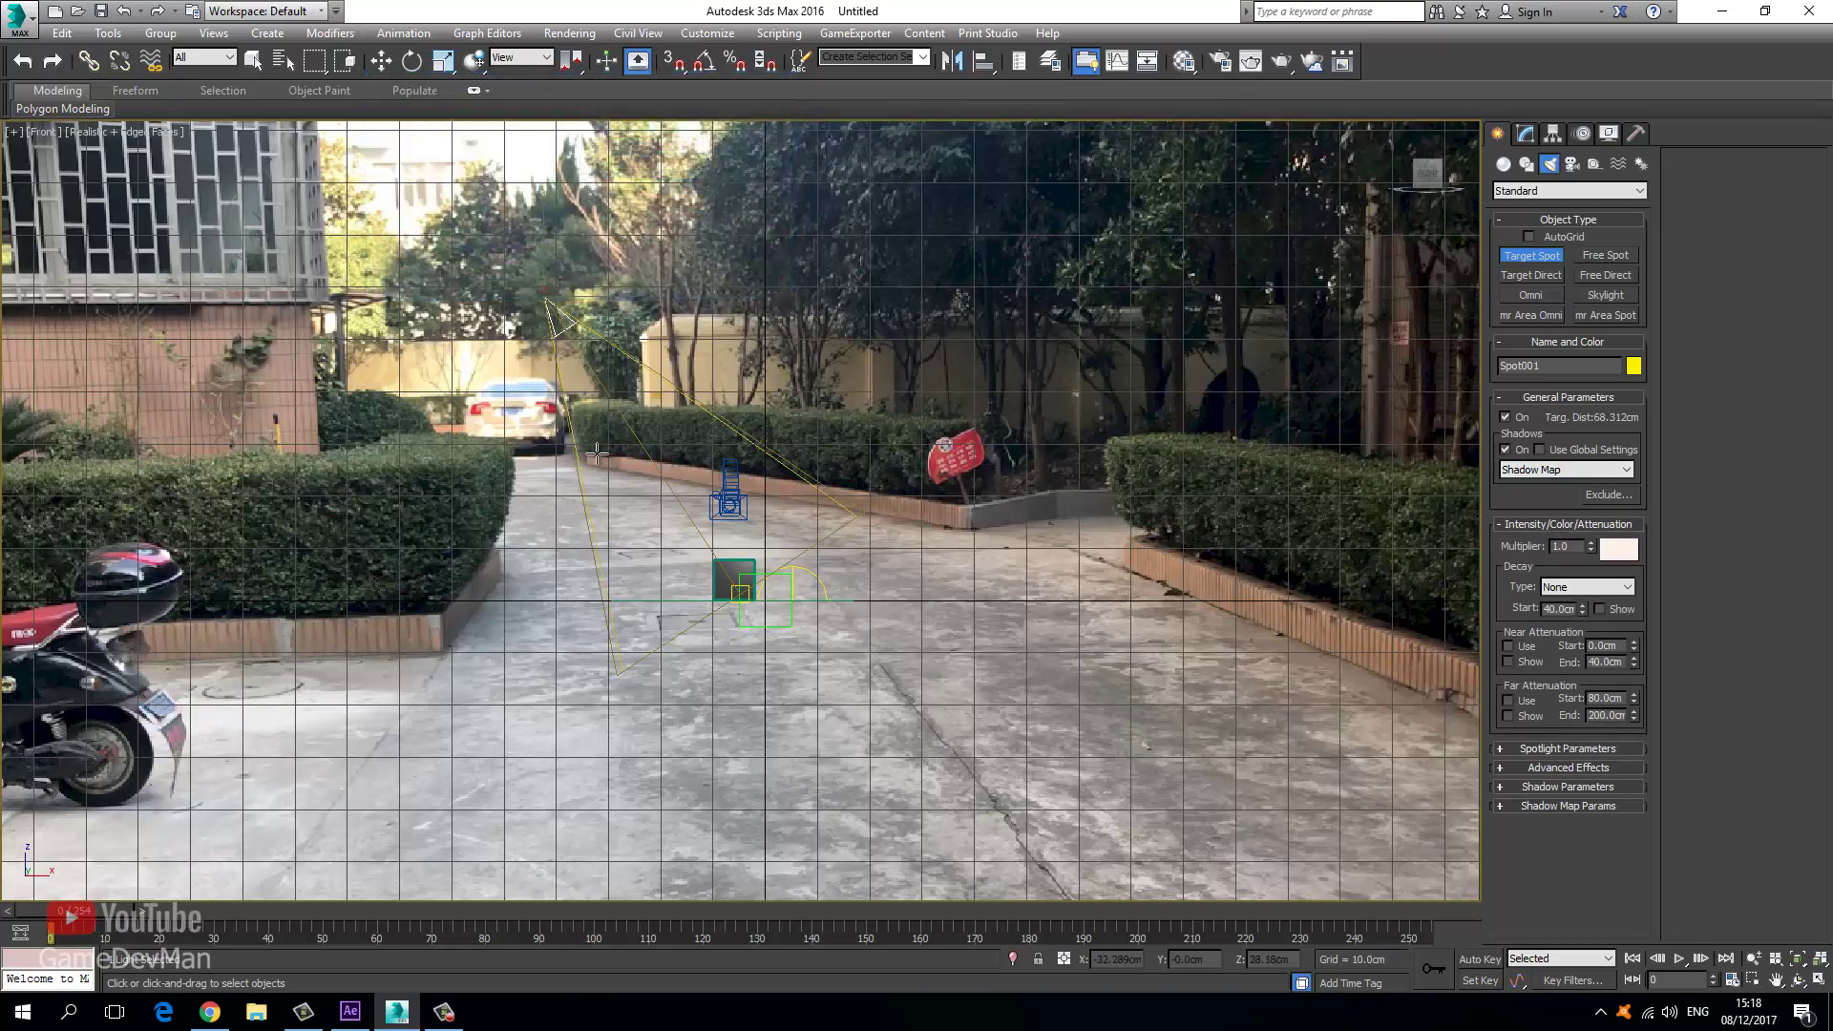
Render the tracked camera view to check the new lighting and shadow, and close the render.
key(c)
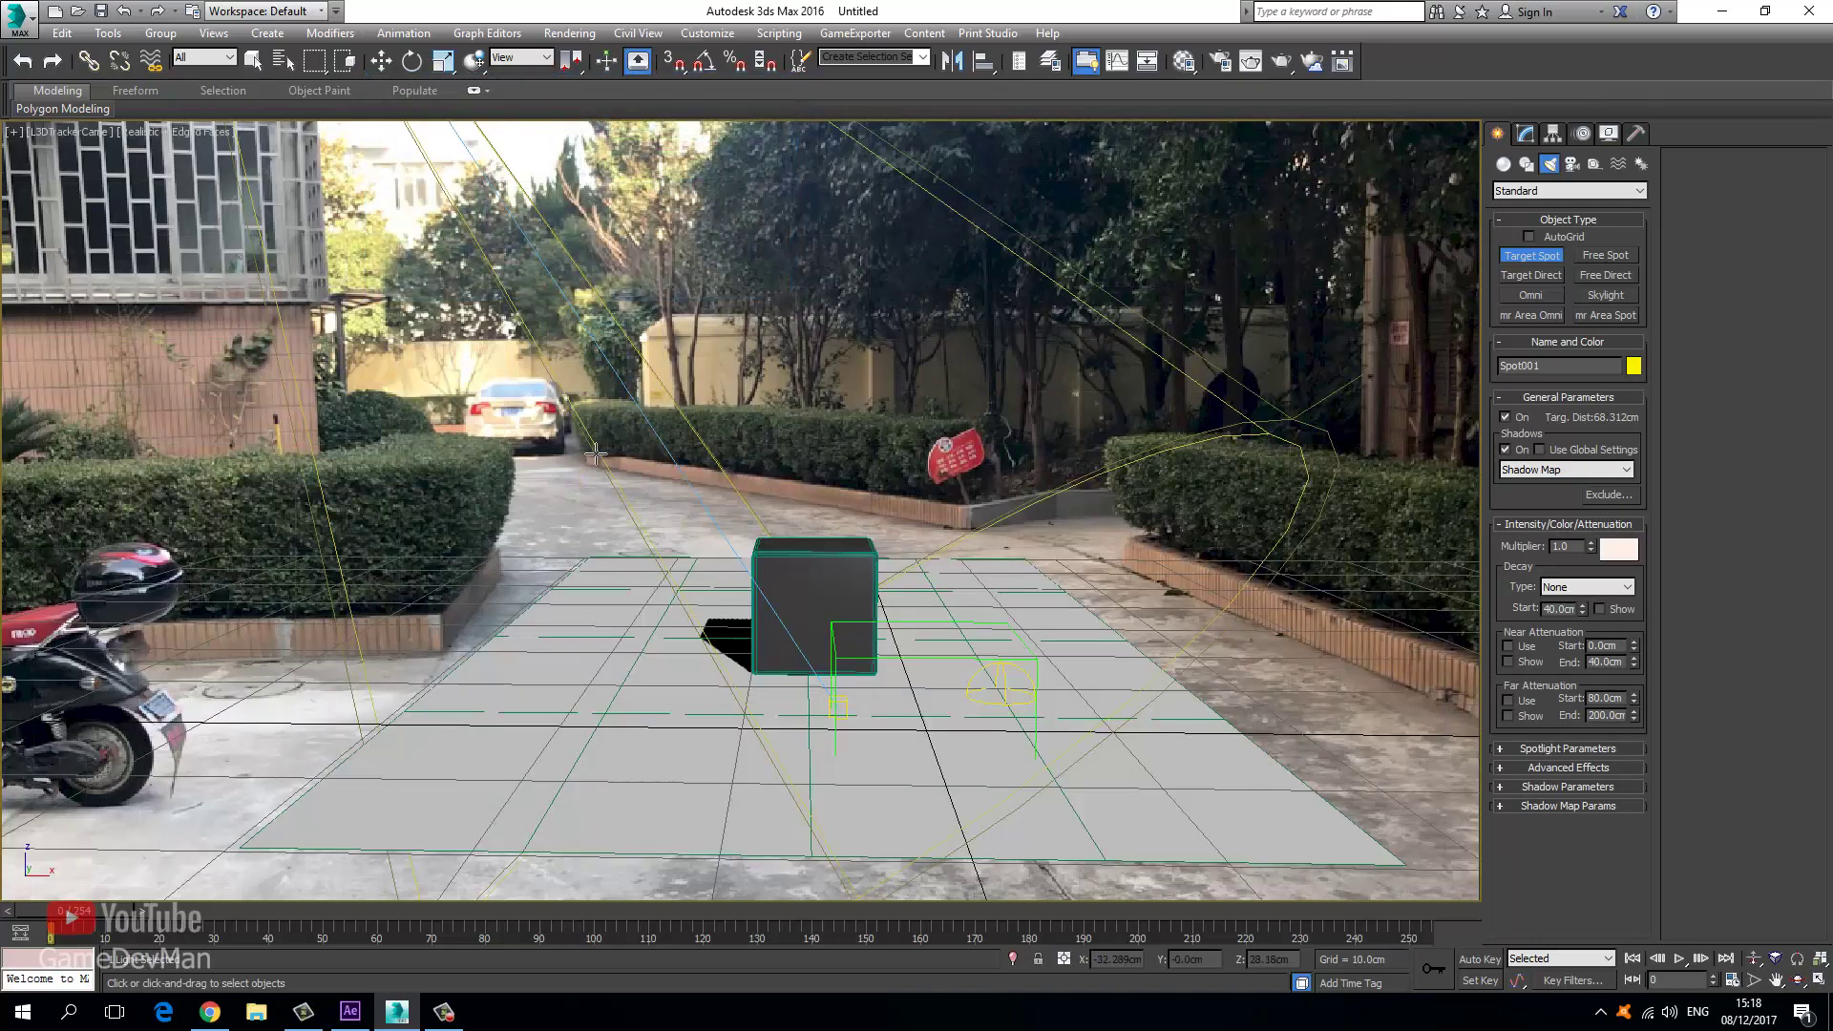
click(570, 33)
click(581, 56)
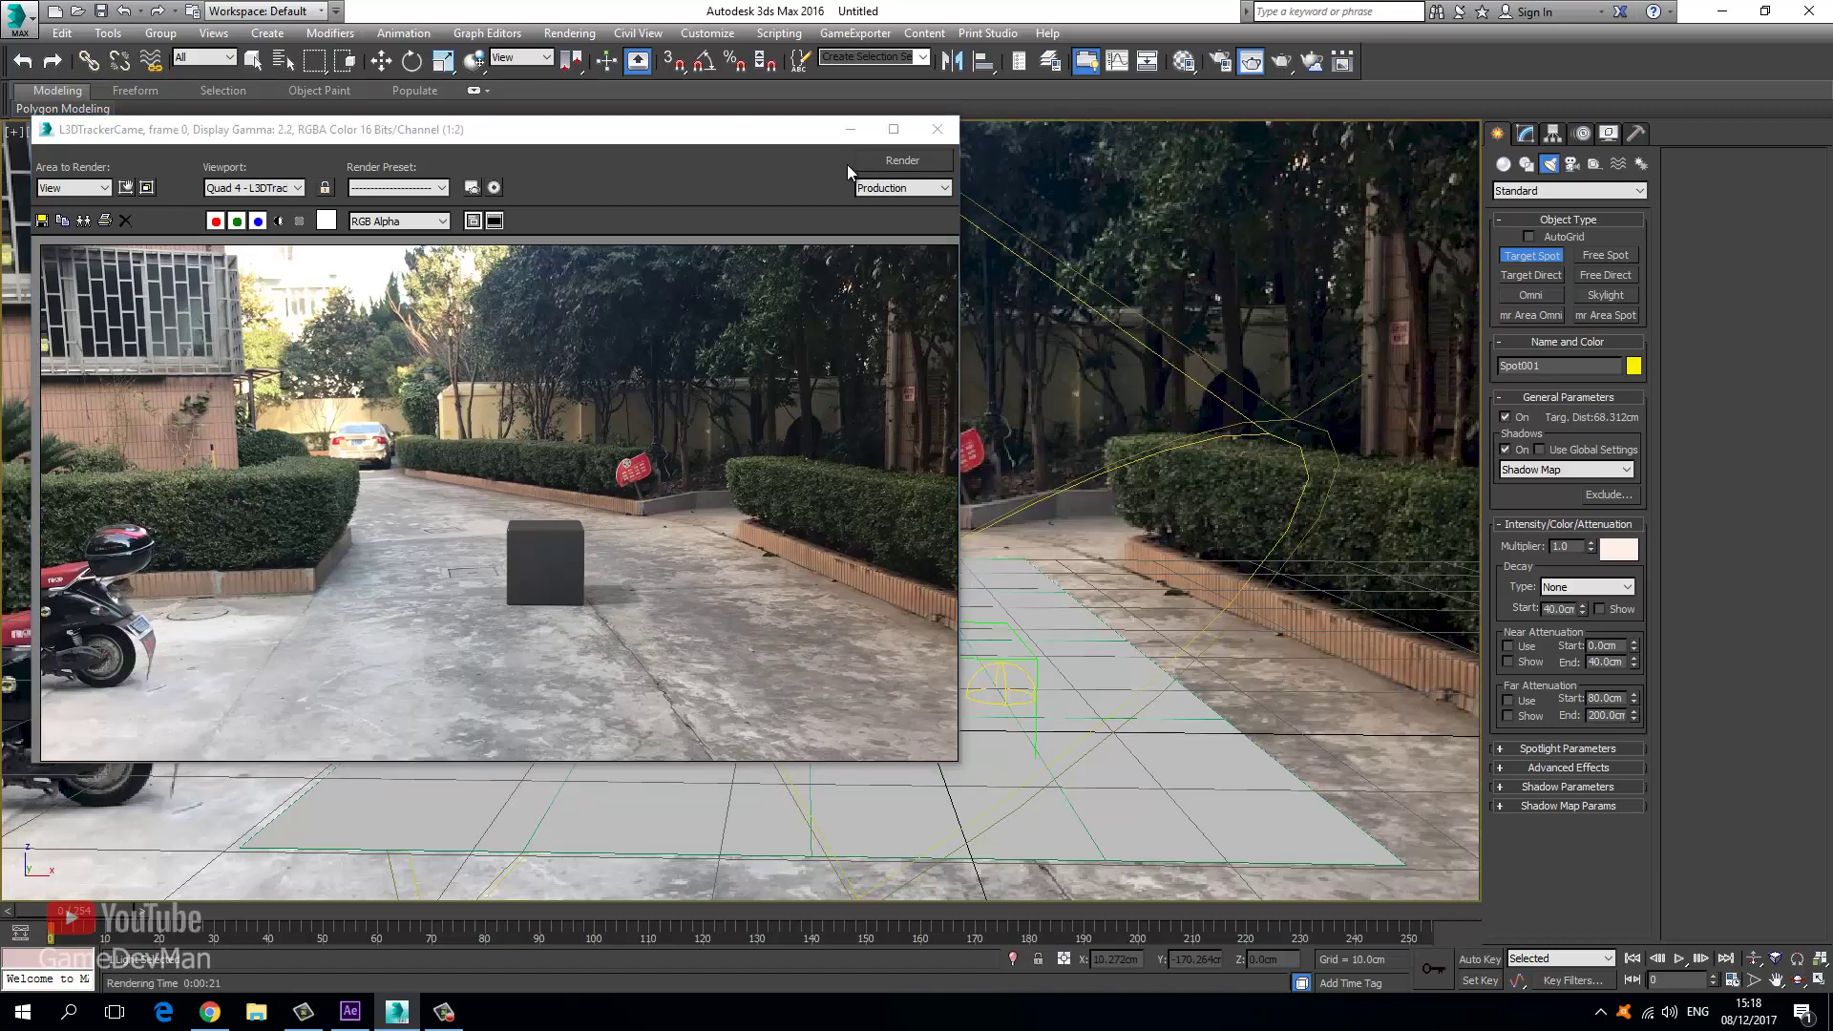
click(938, 128)
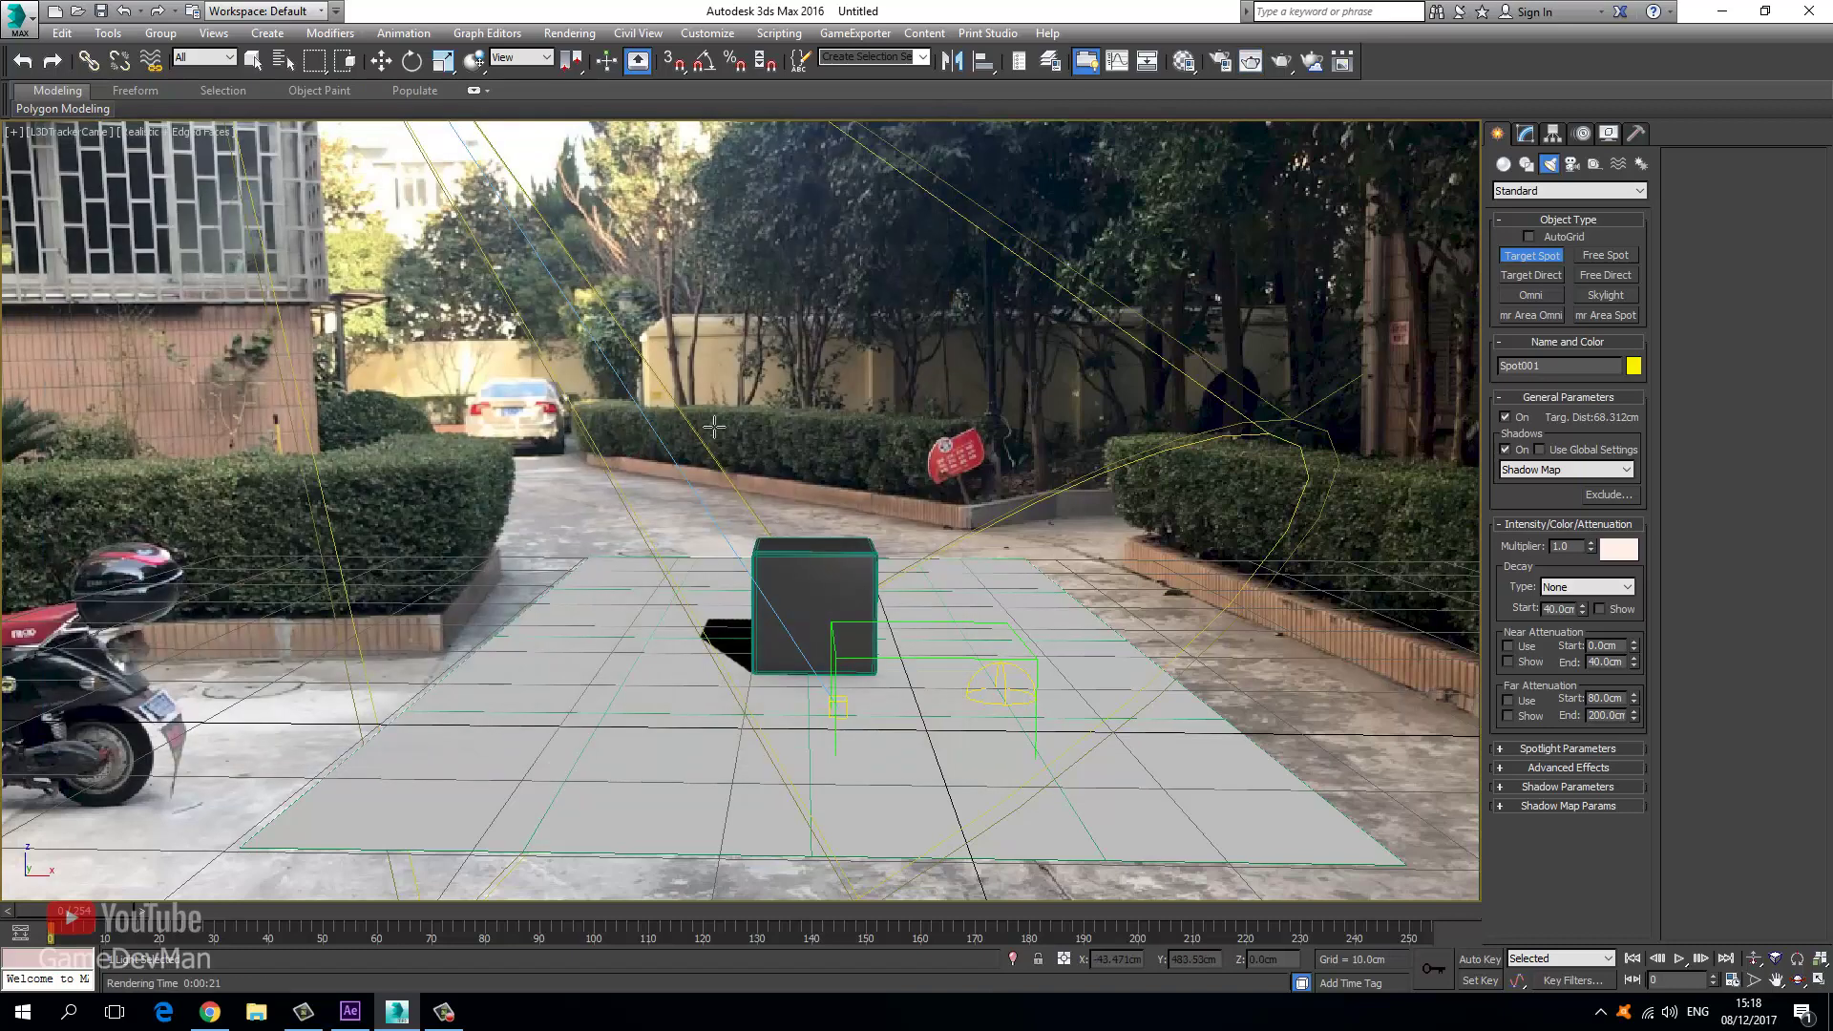
Move the spotlight in the front view to about X -22 cm and Z 66 cm, more directly above the box.
key(f)
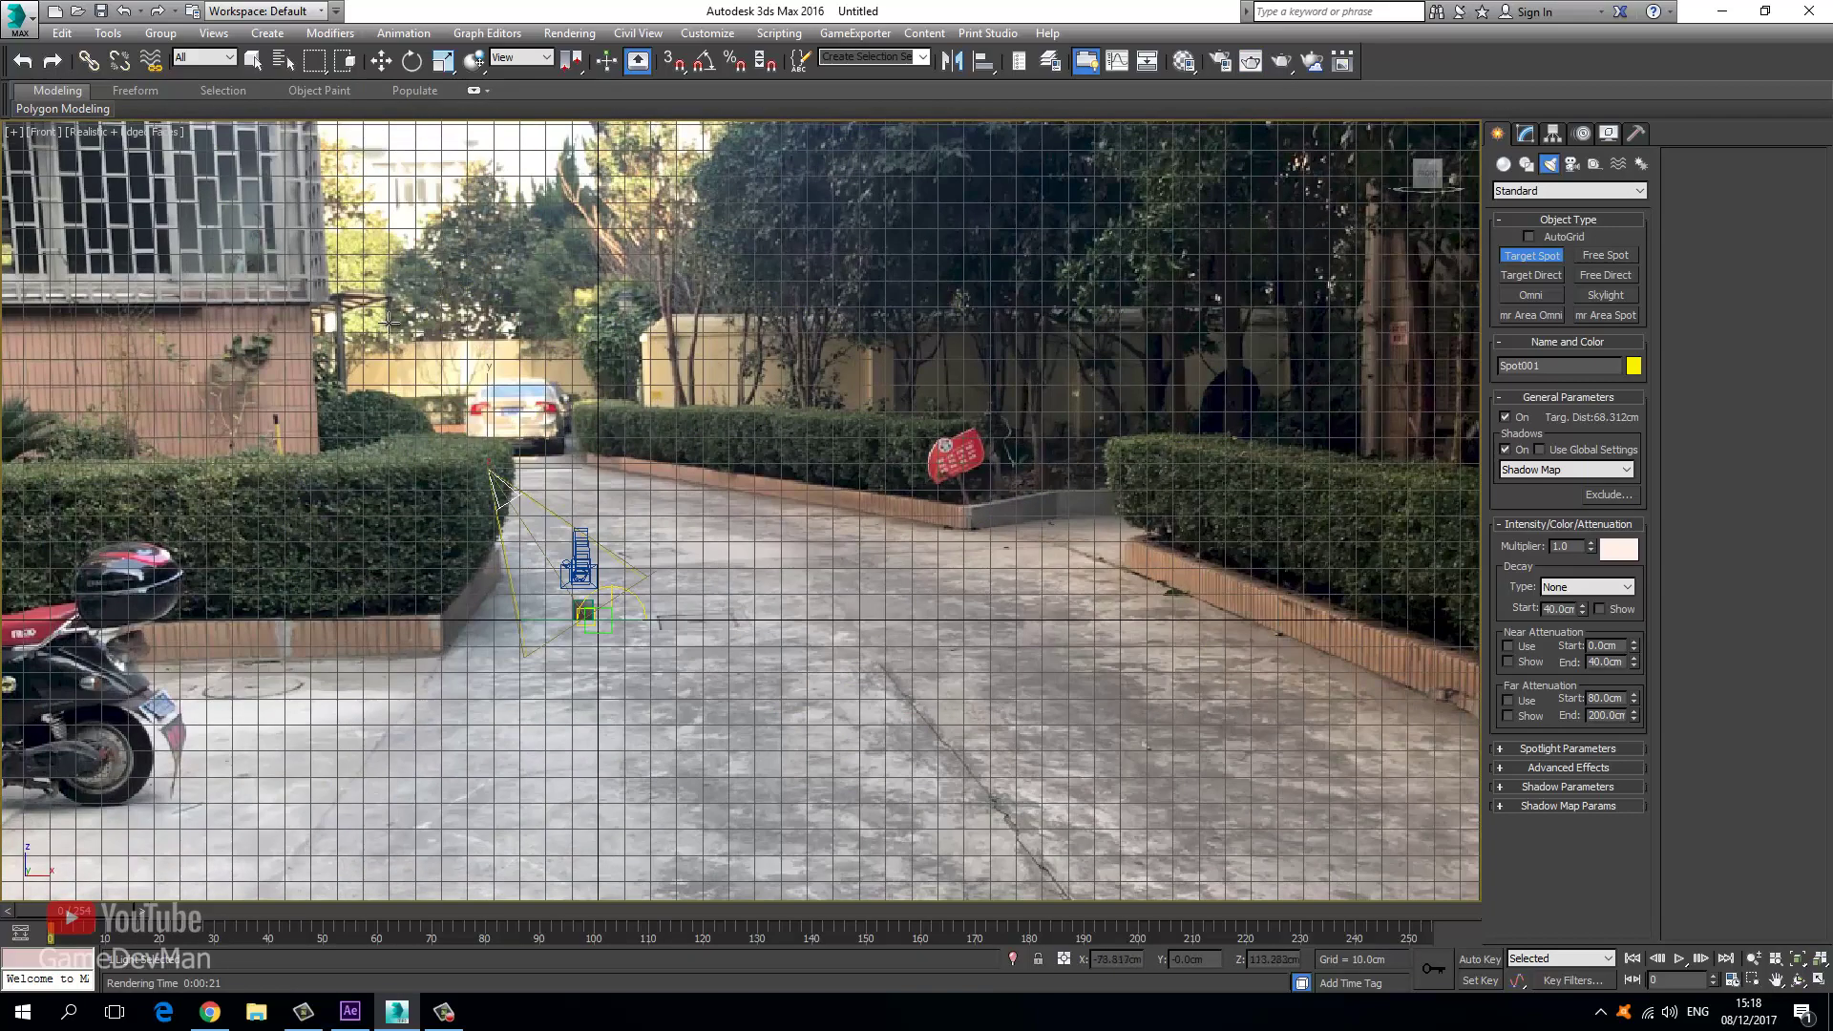
click(380, 61)
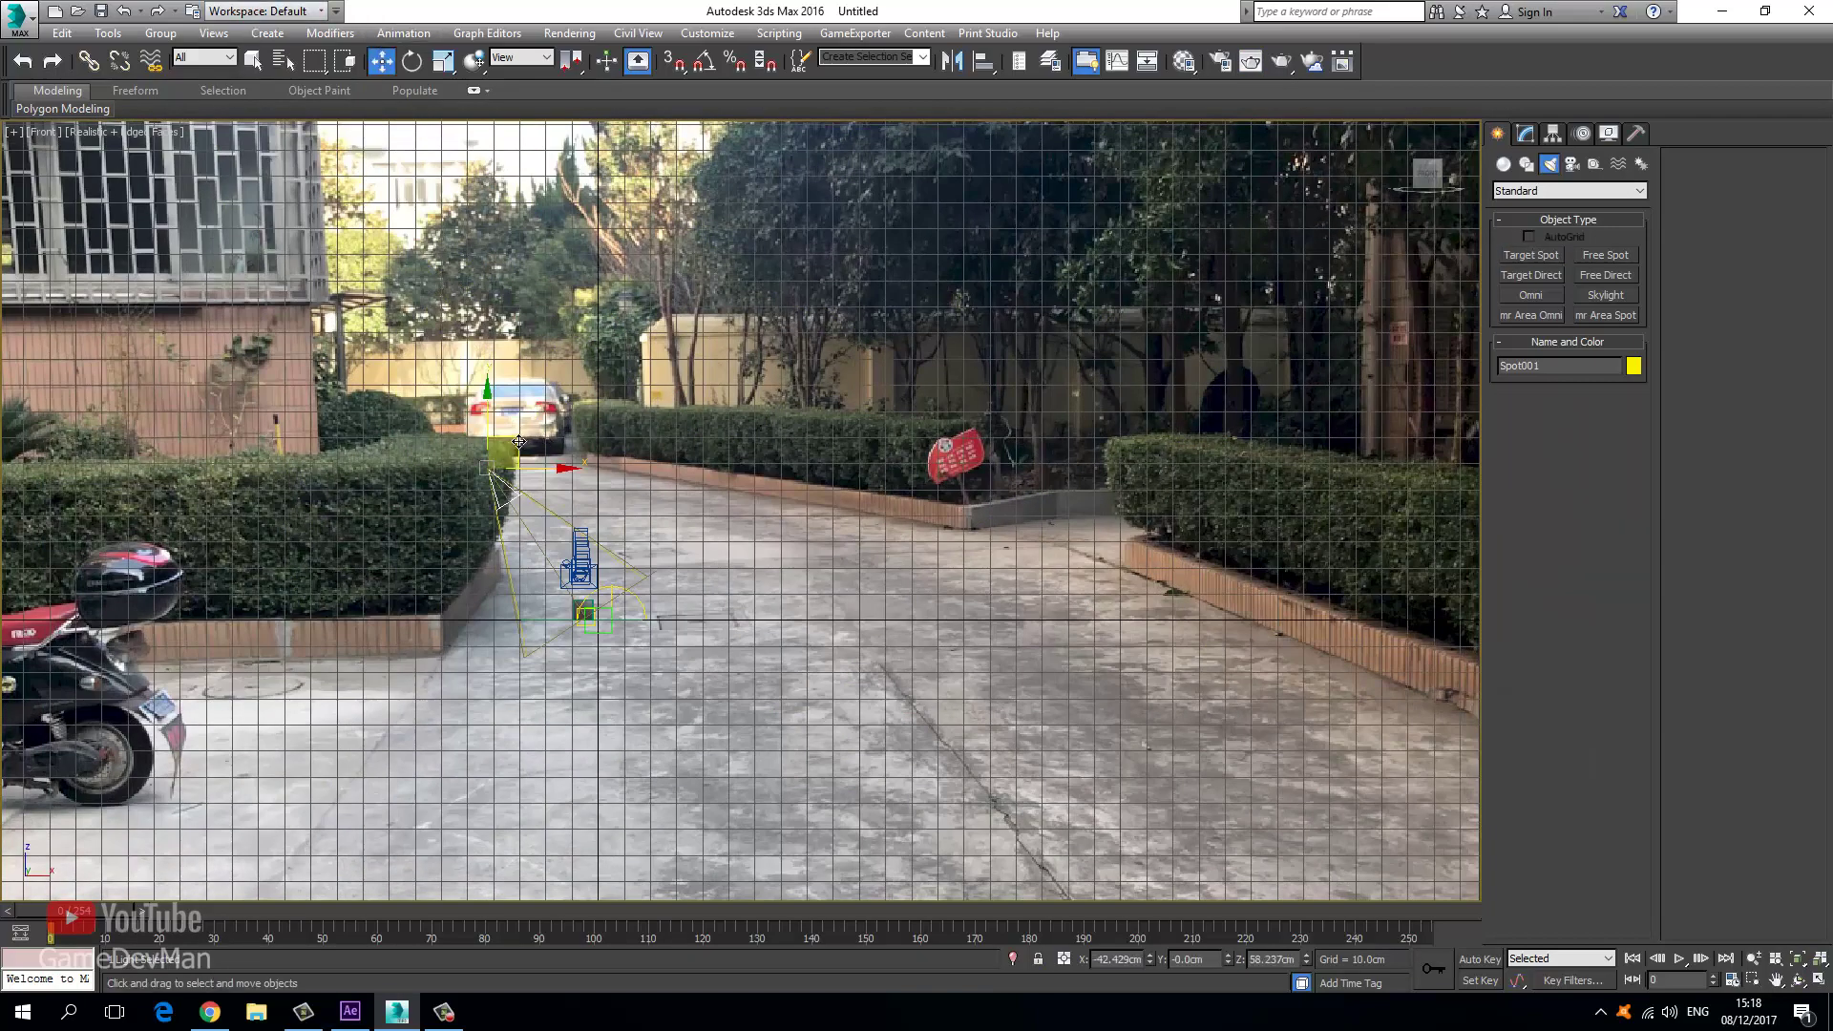
drag(518, 441, 571, 421)
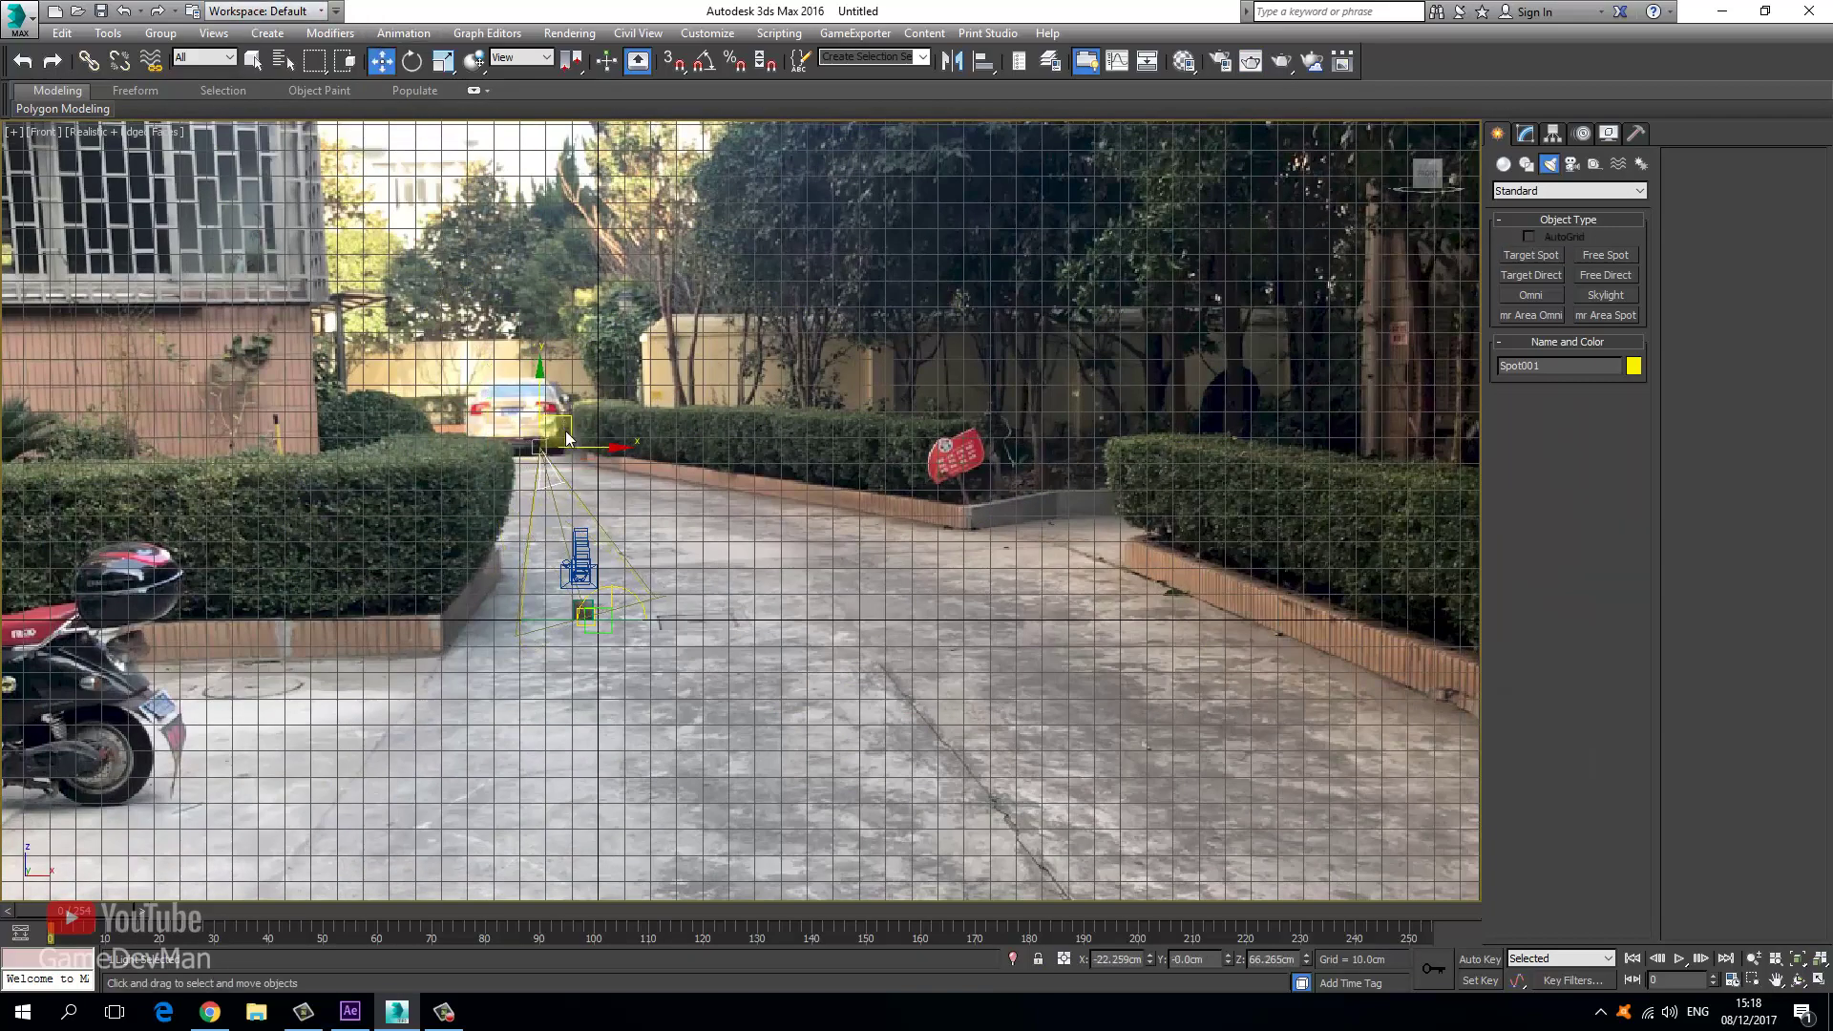
Render the tracked camera view to inspect the box and its shadow up close, and close the render.
key(c)
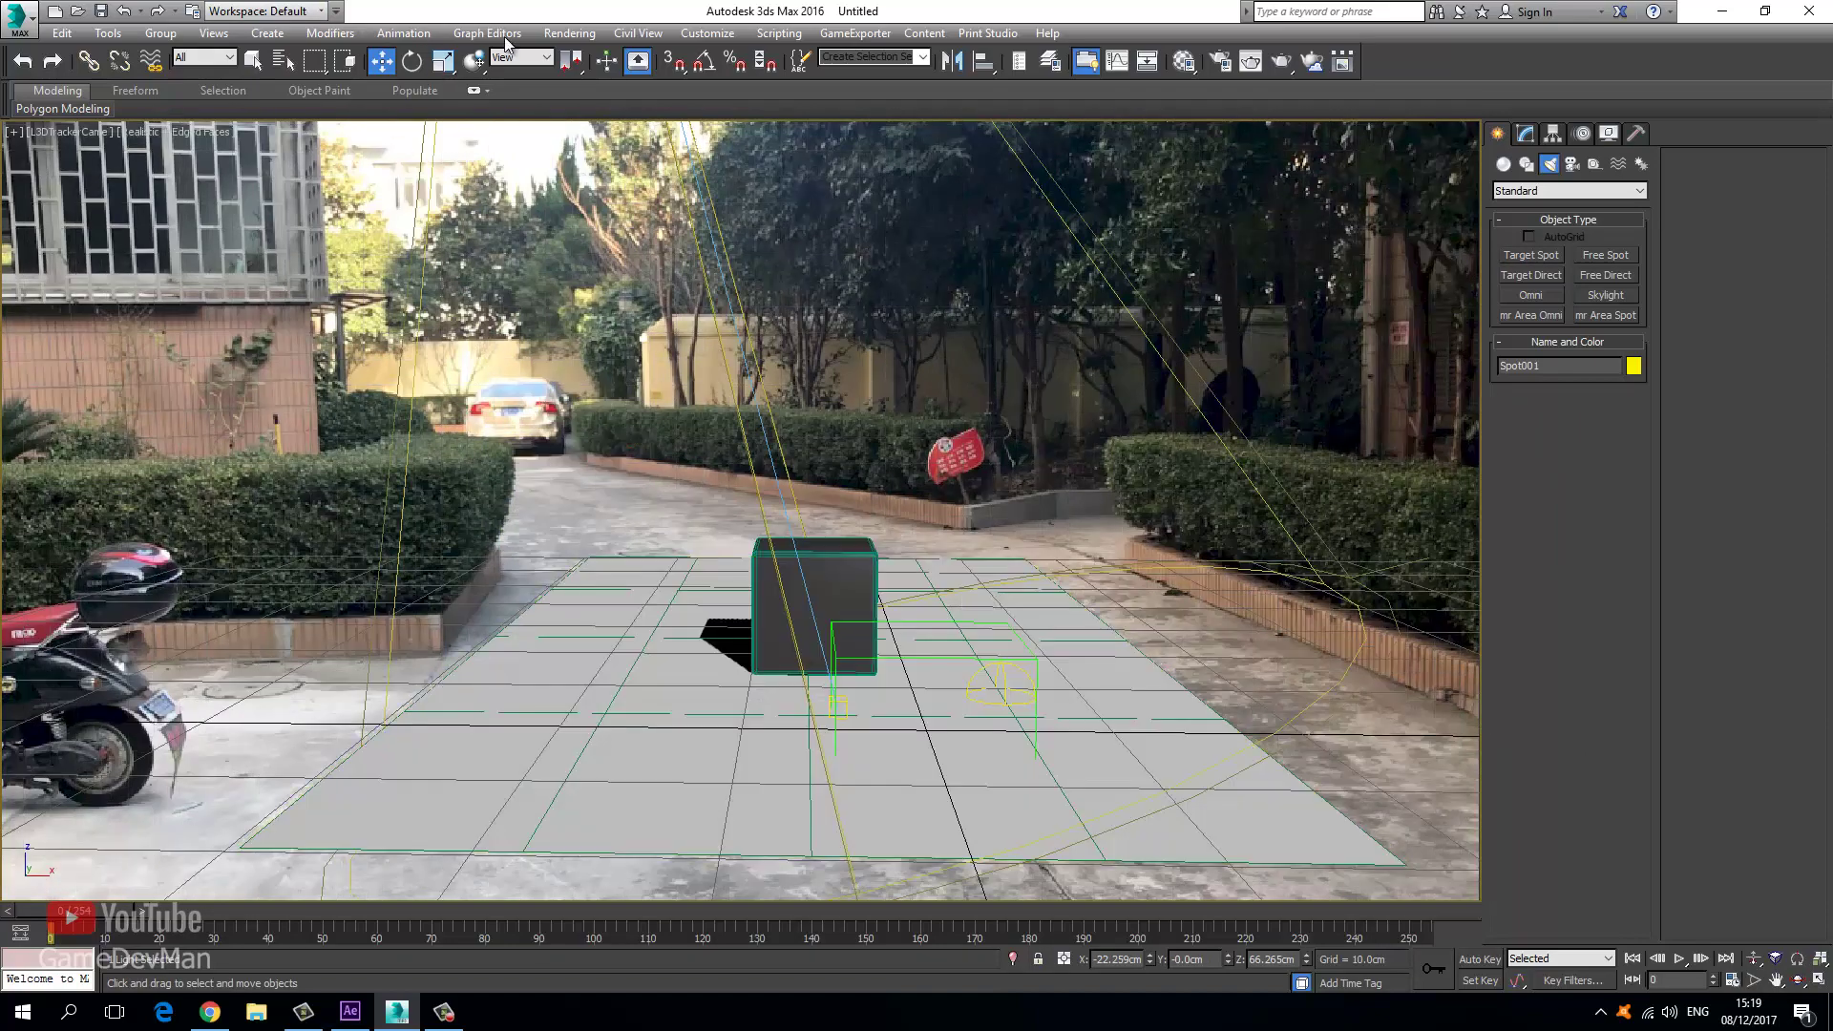
click(569, 33)
click(571, 57)
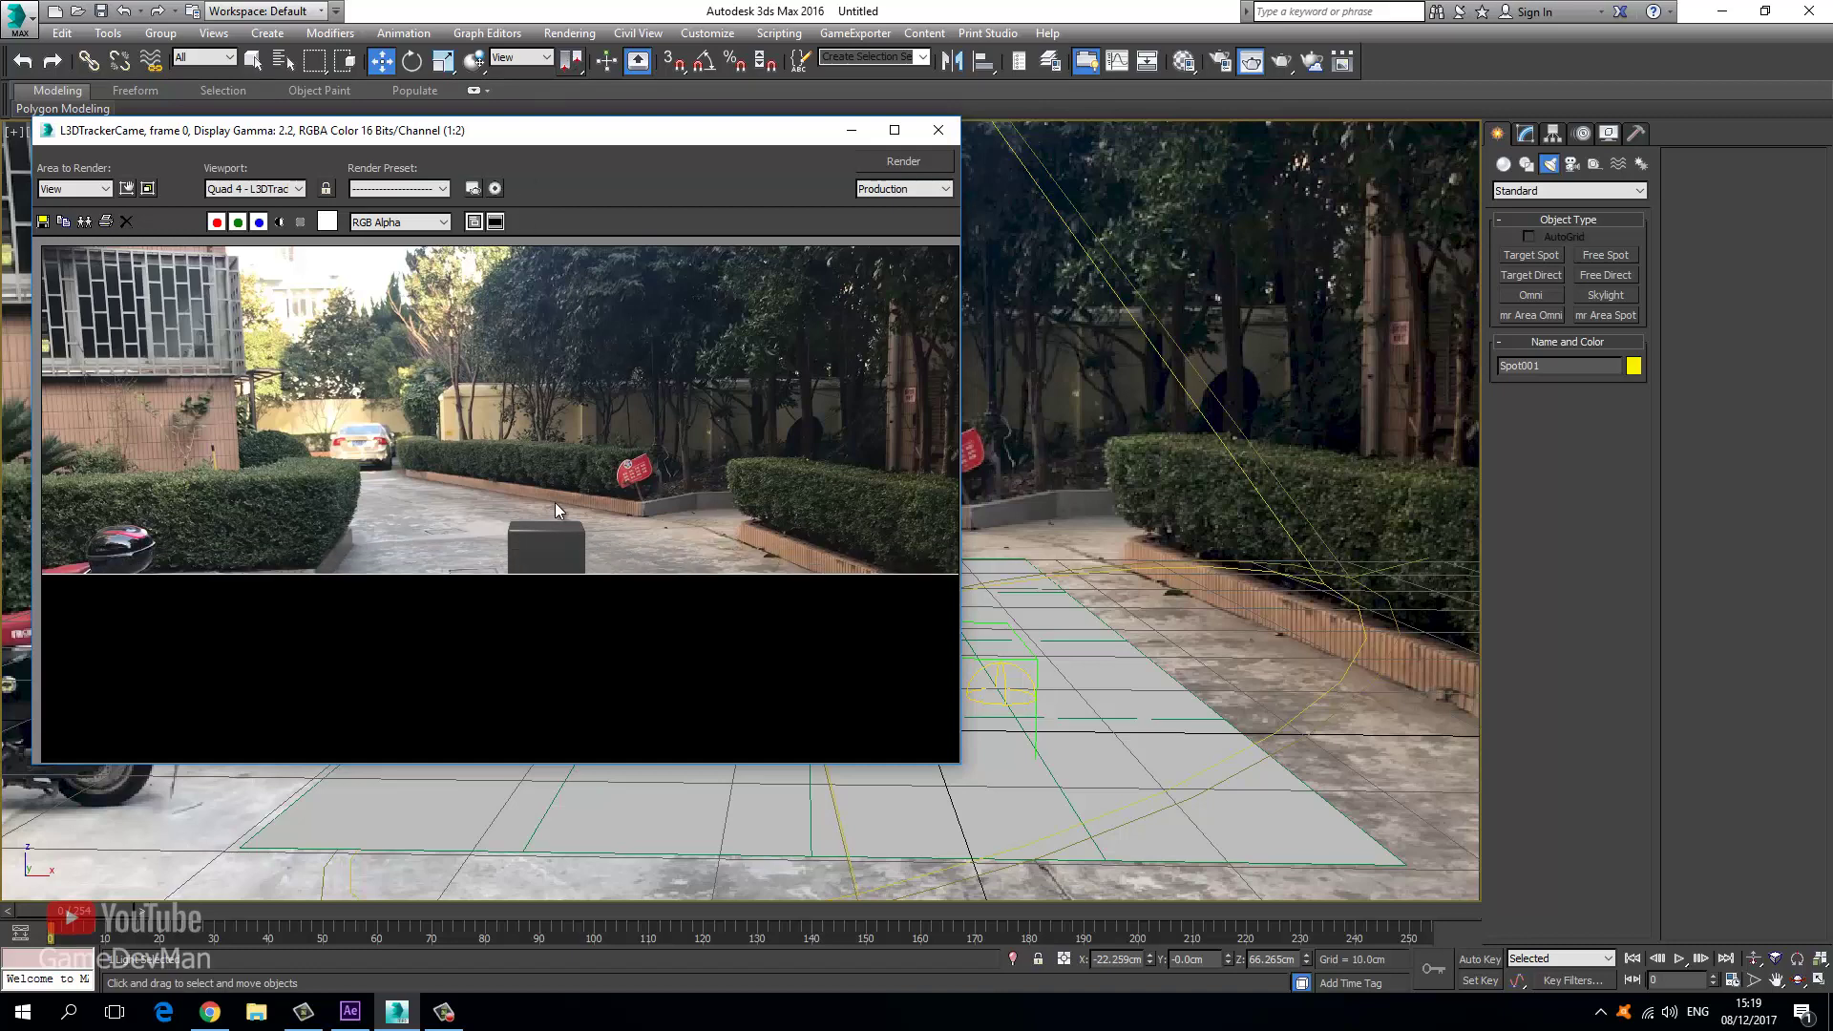
scroll(542, 537, up, 1)
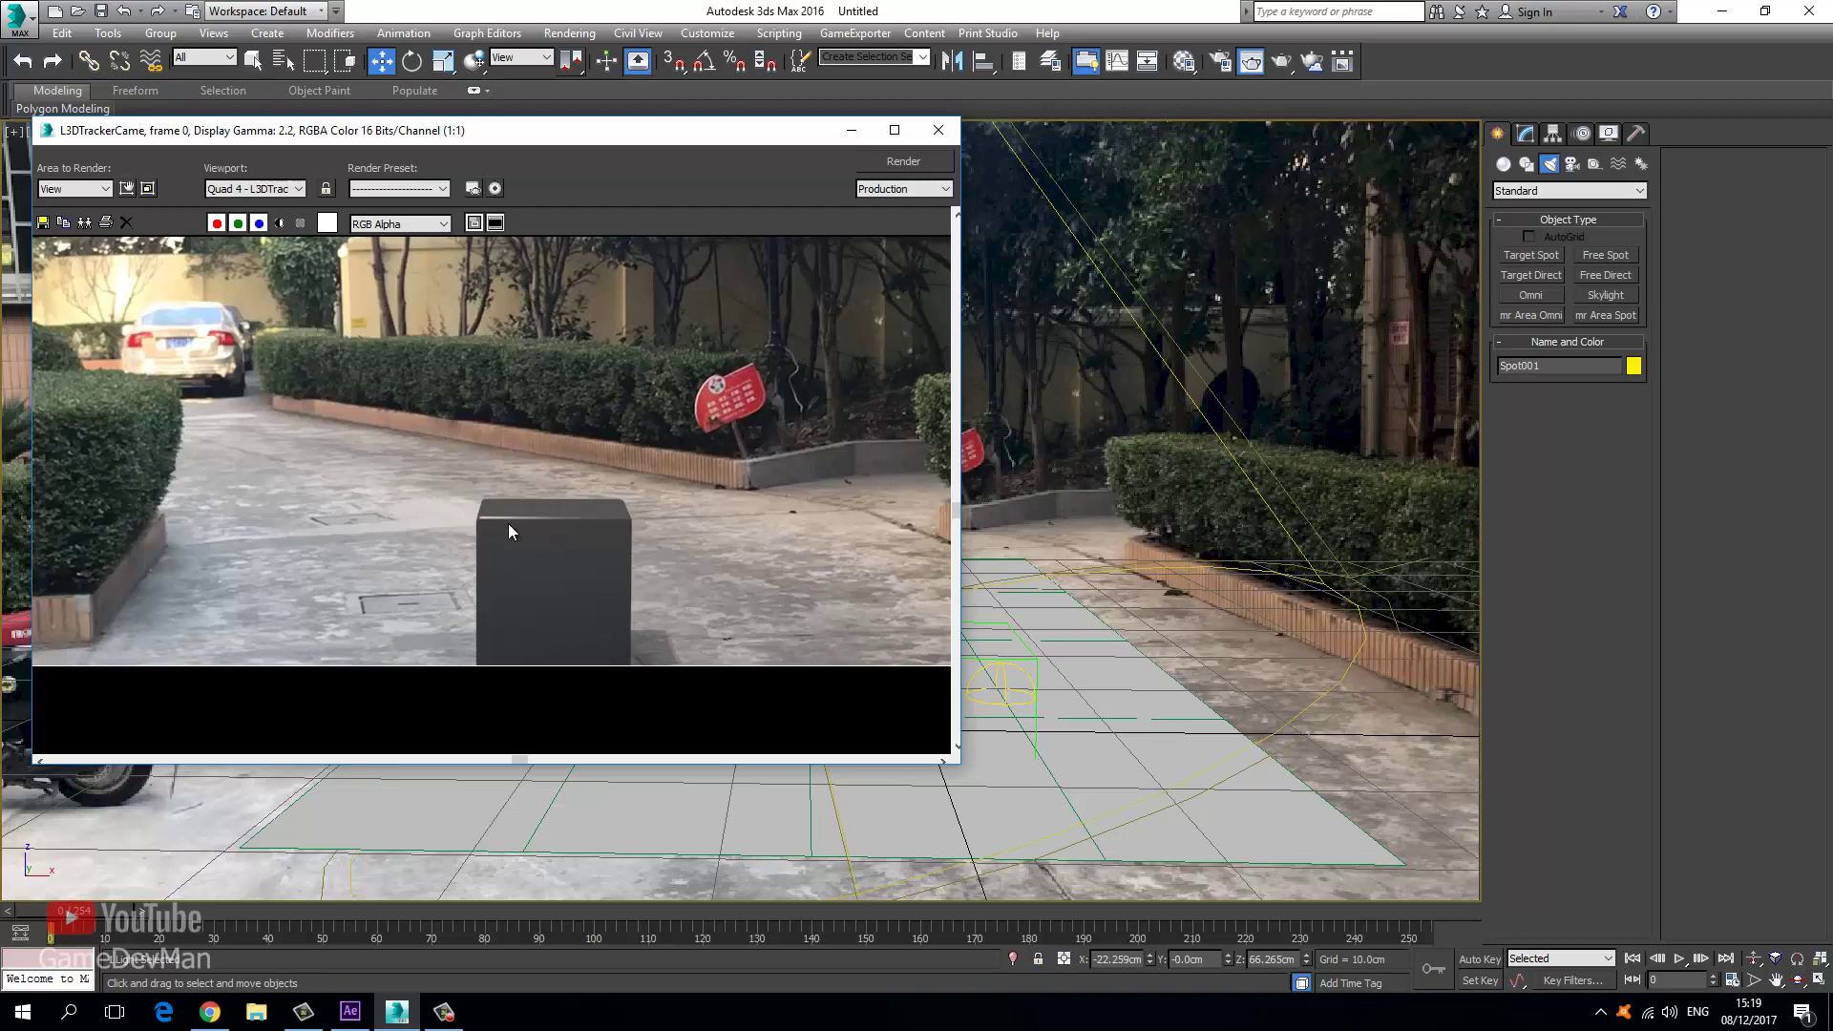
scroll(521, 530, down, 1)
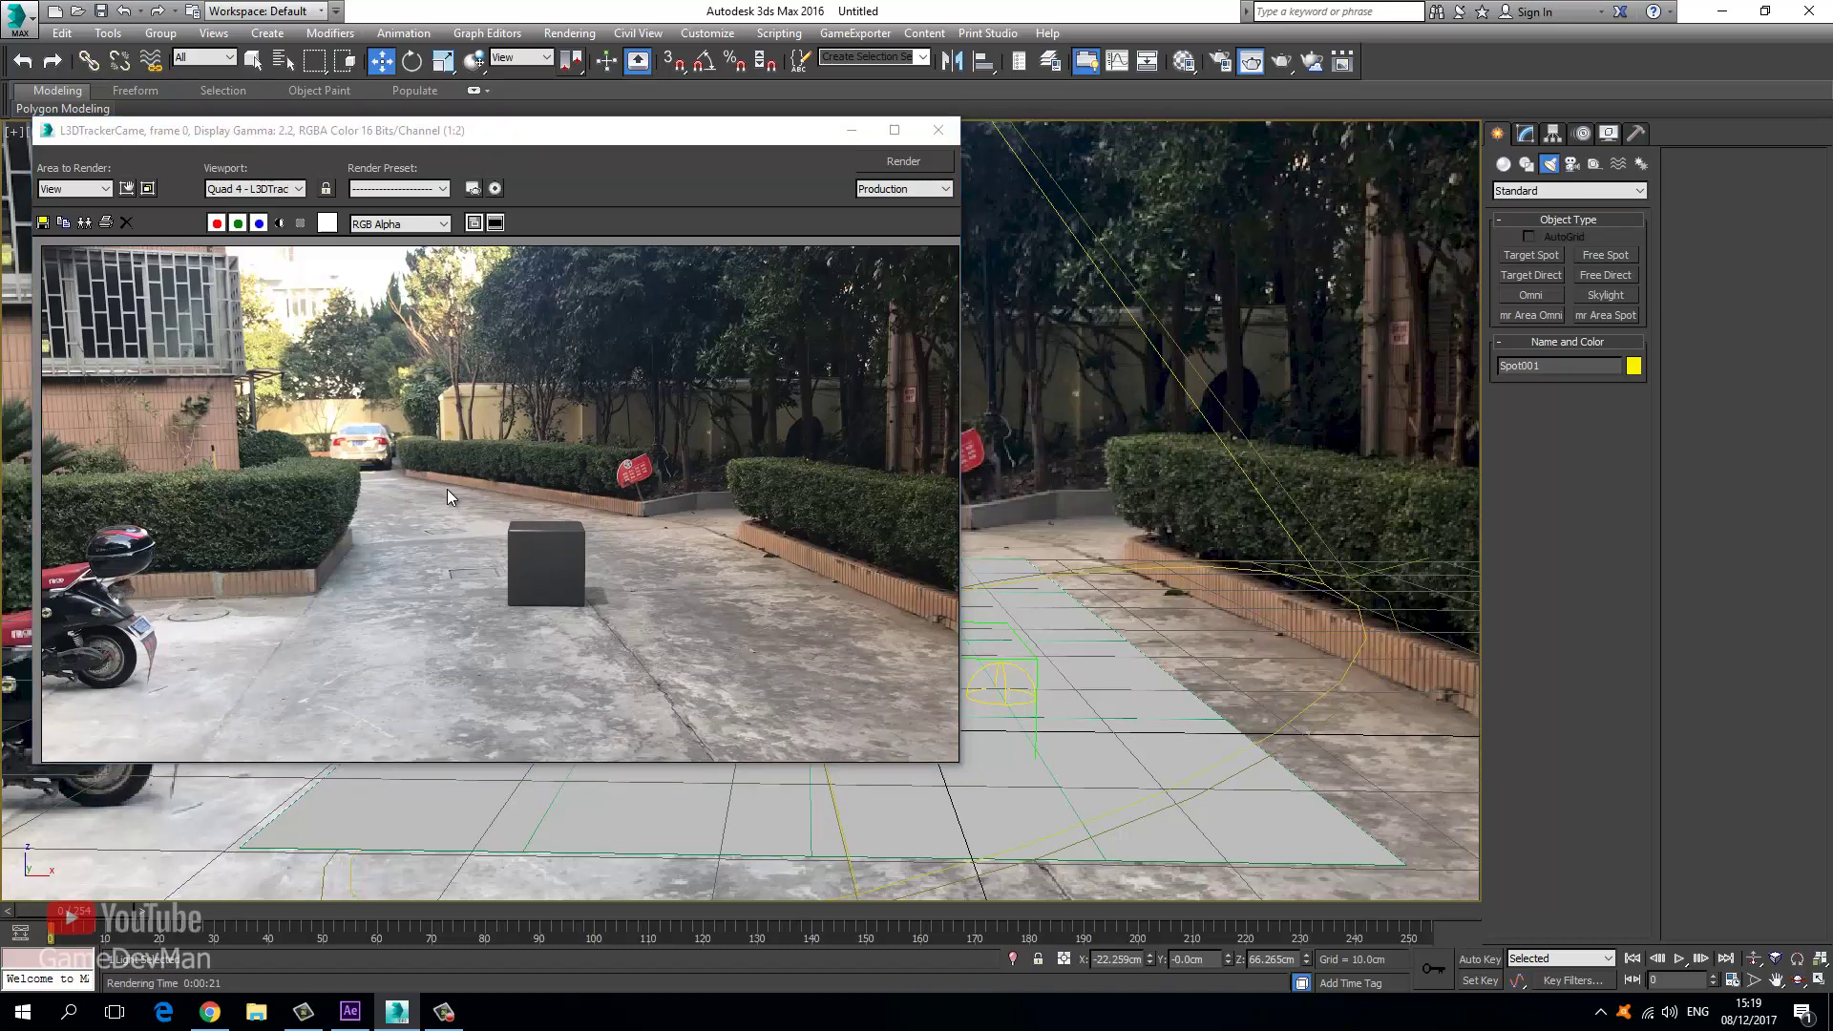
click(938, 130)
click(570, 32)
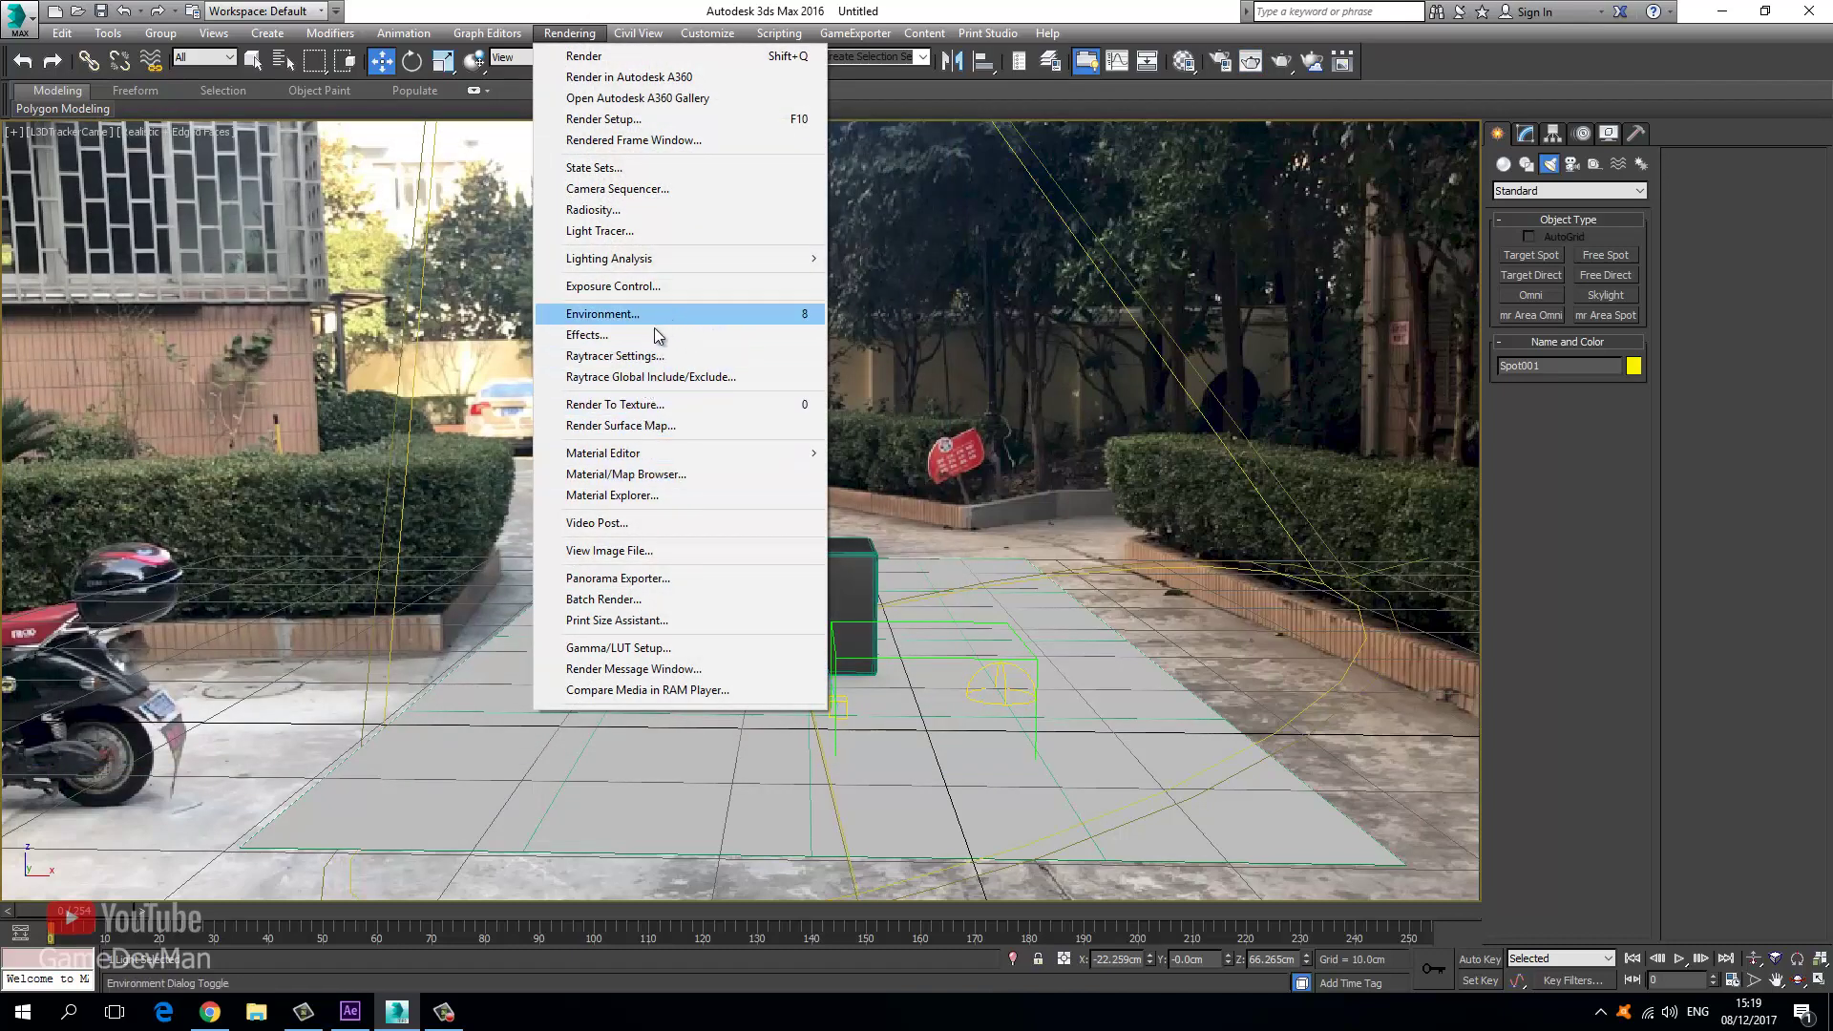
click(673, 119)
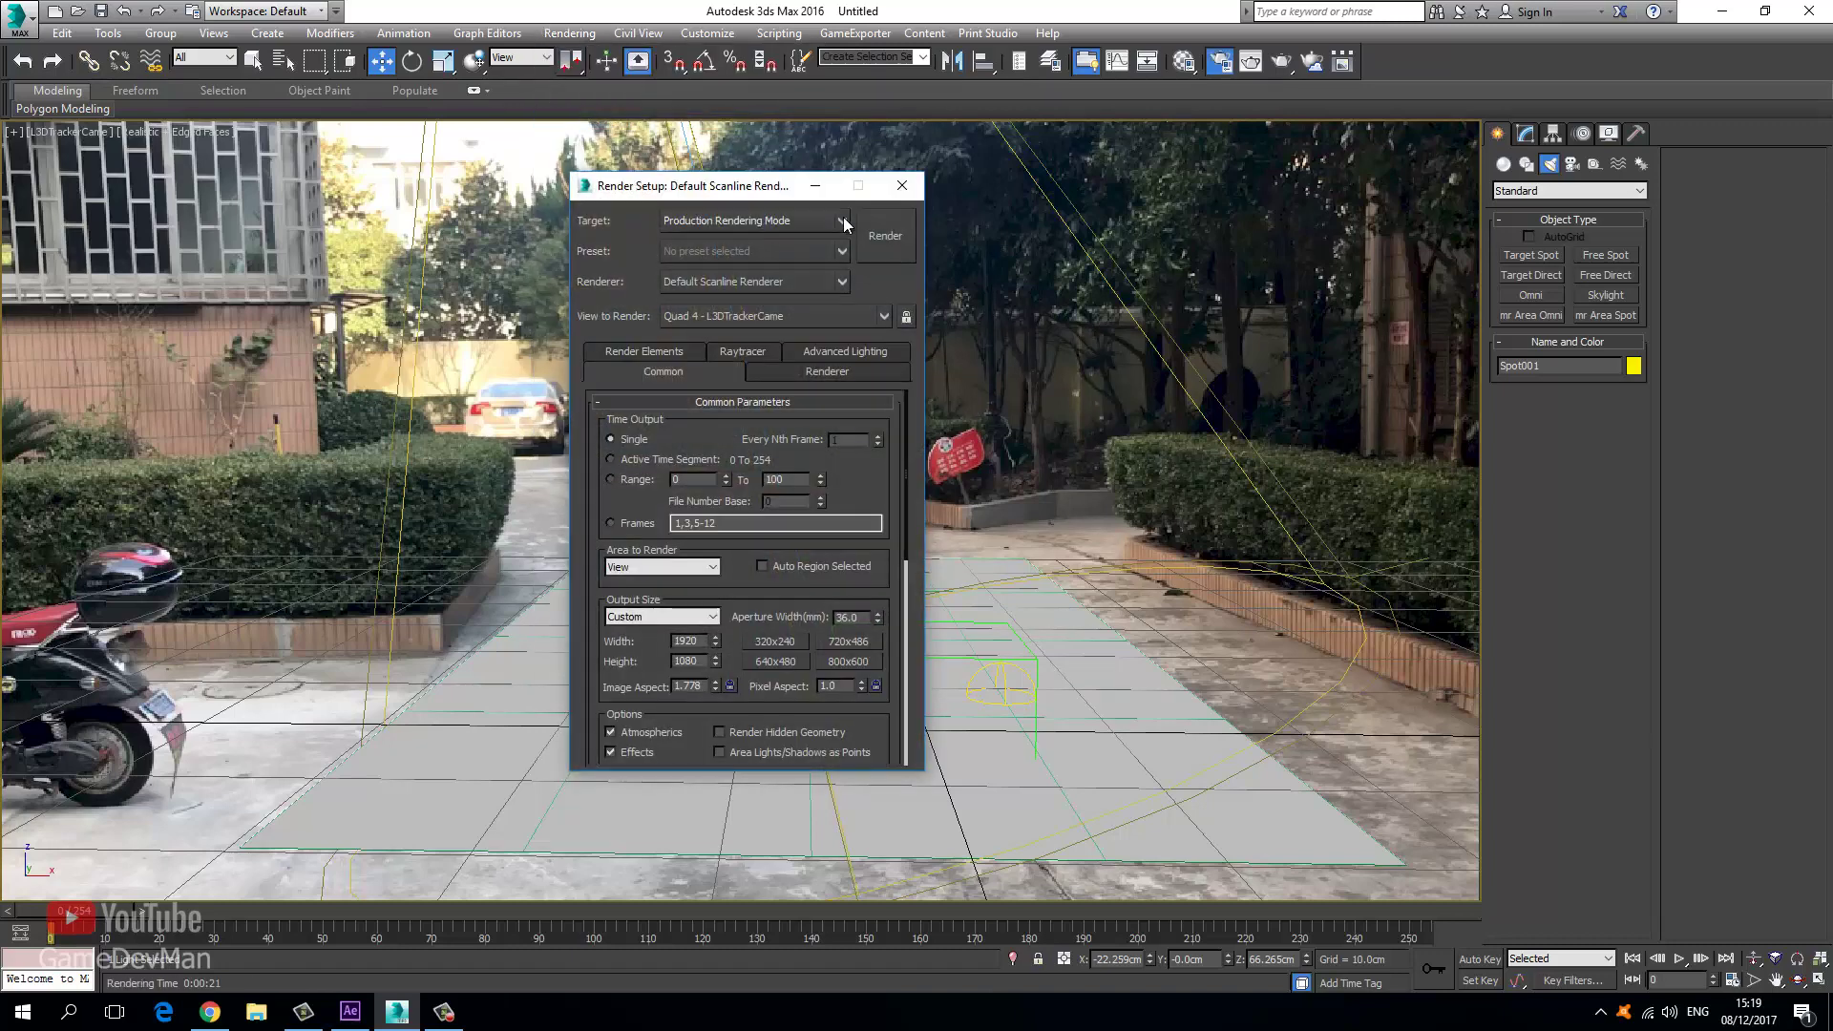
click(901, 185)
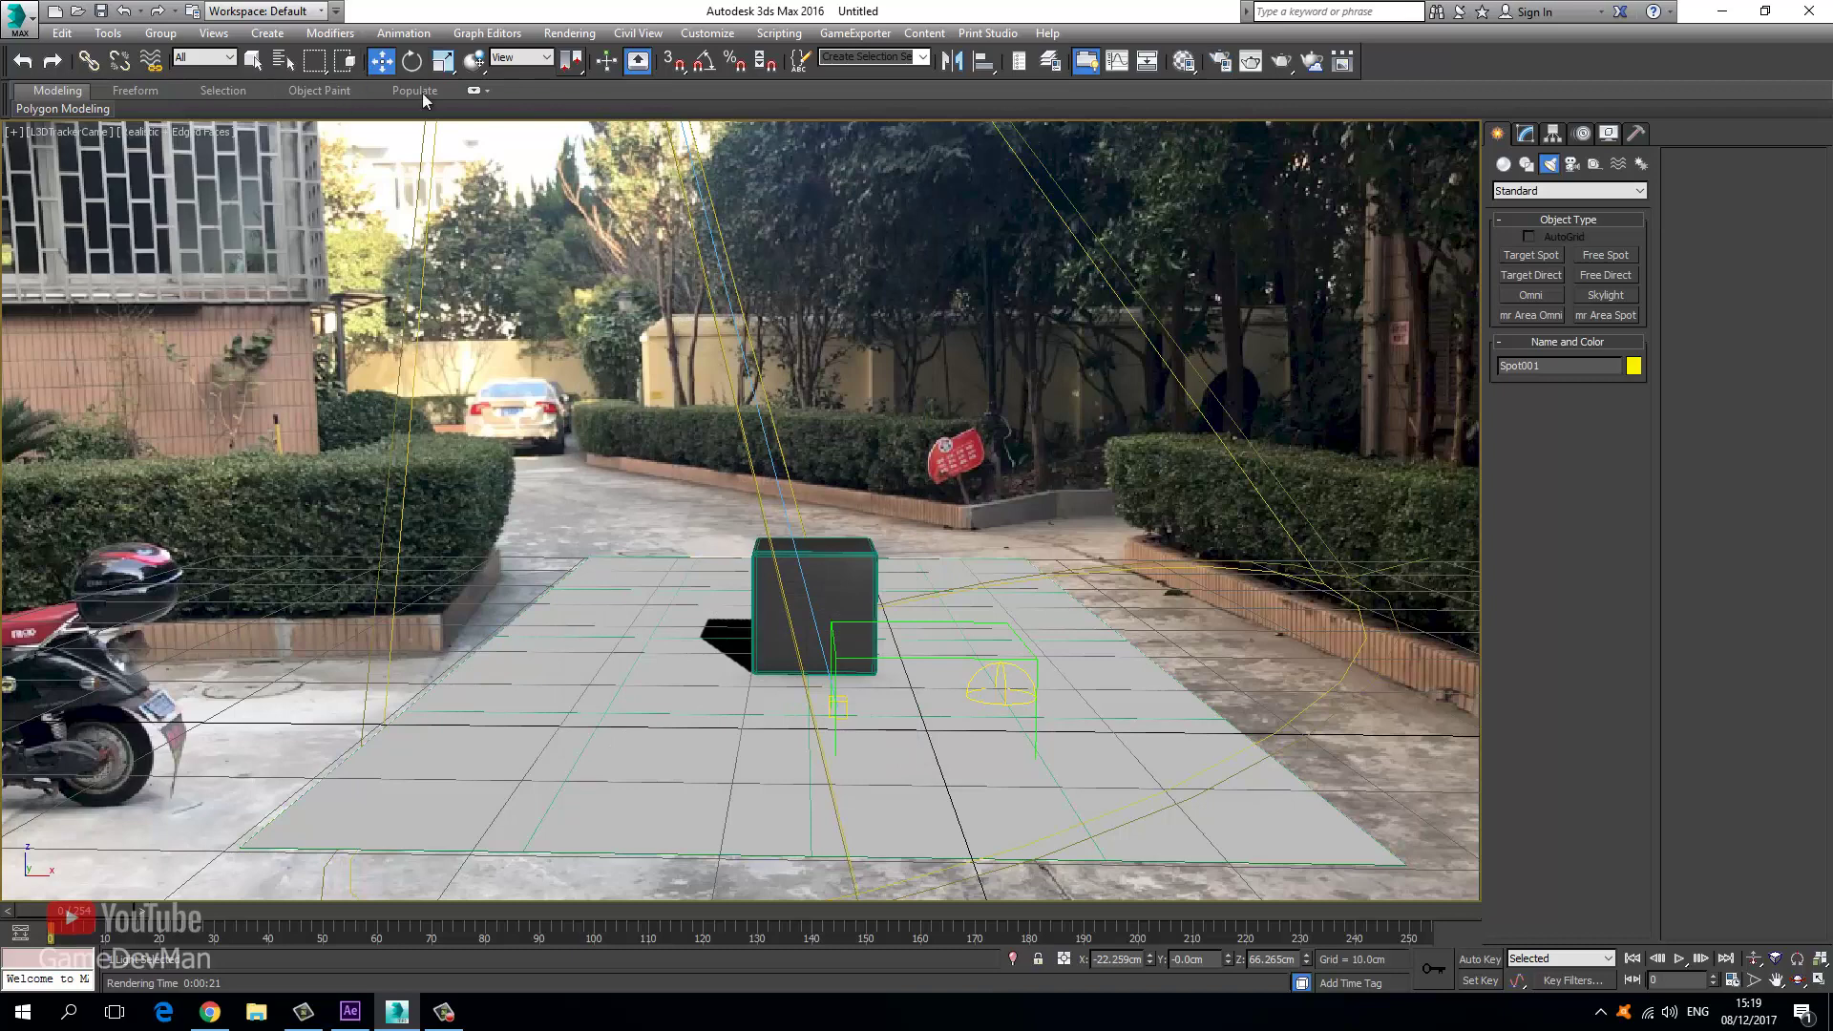
Set the skylight's rays per sample to 5 and test-render the camera view.
click(997, 680)
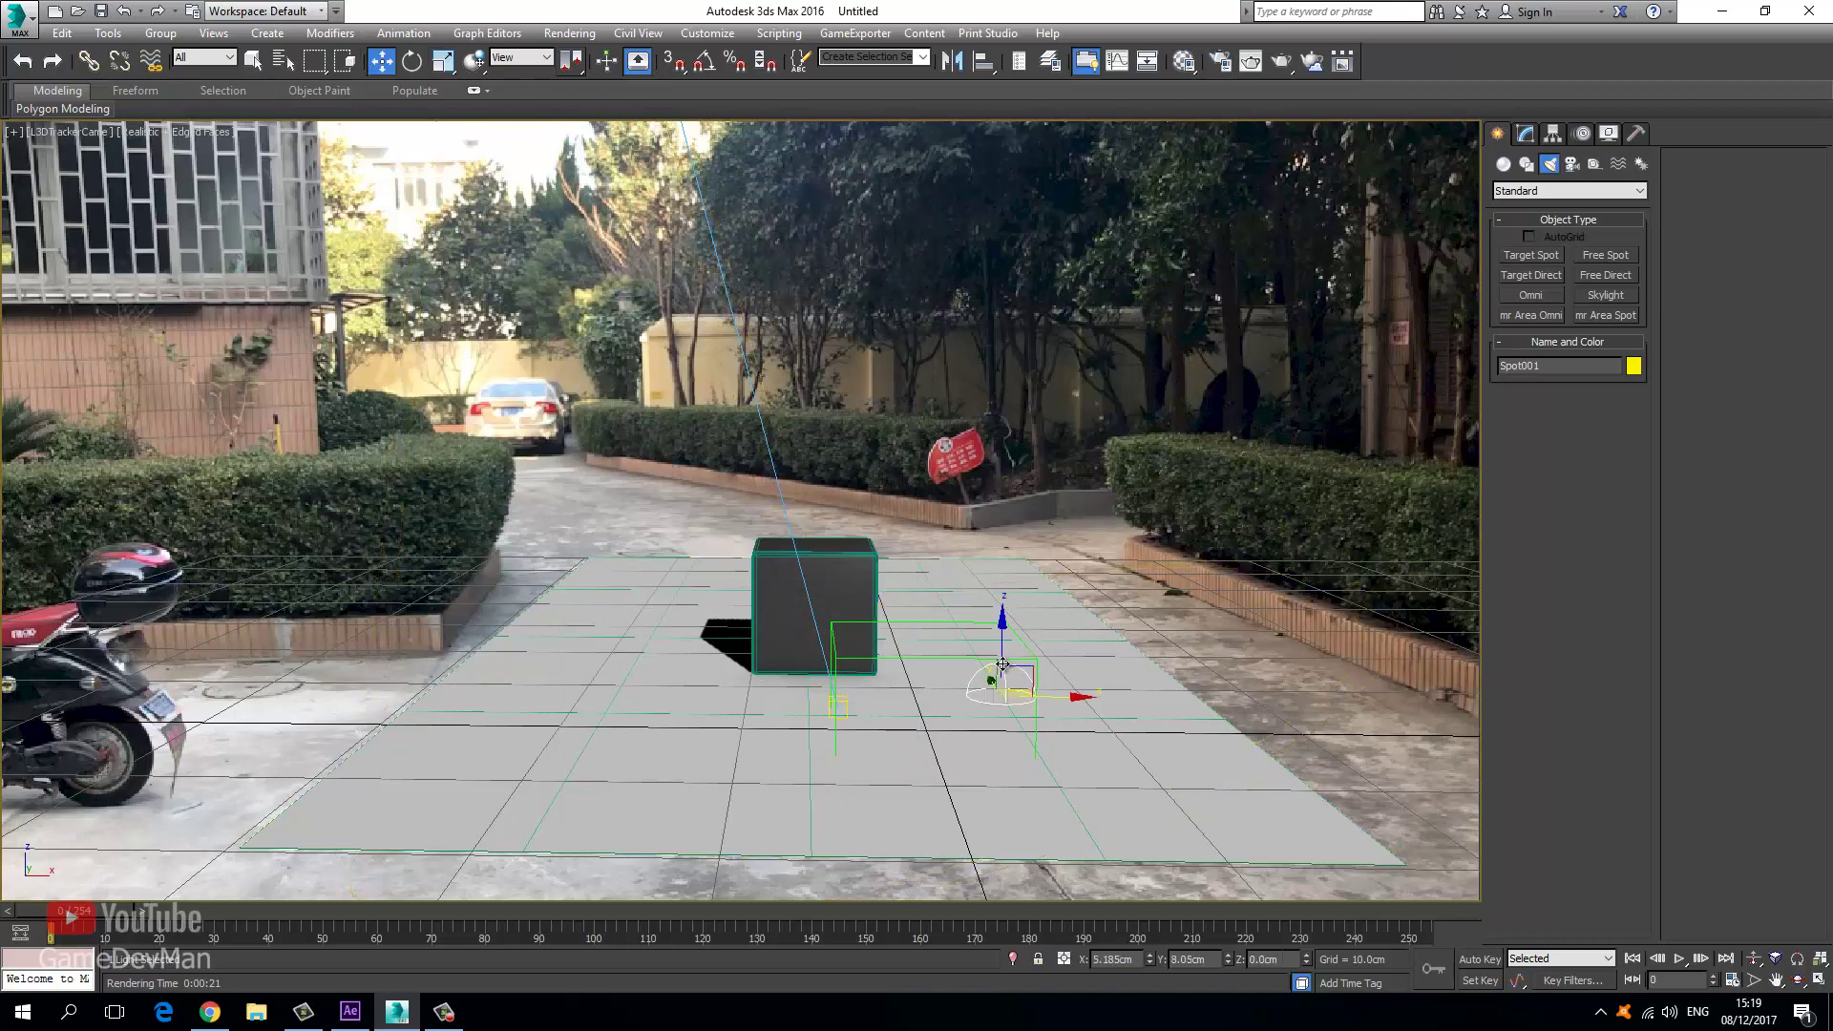
click(1526, 133)
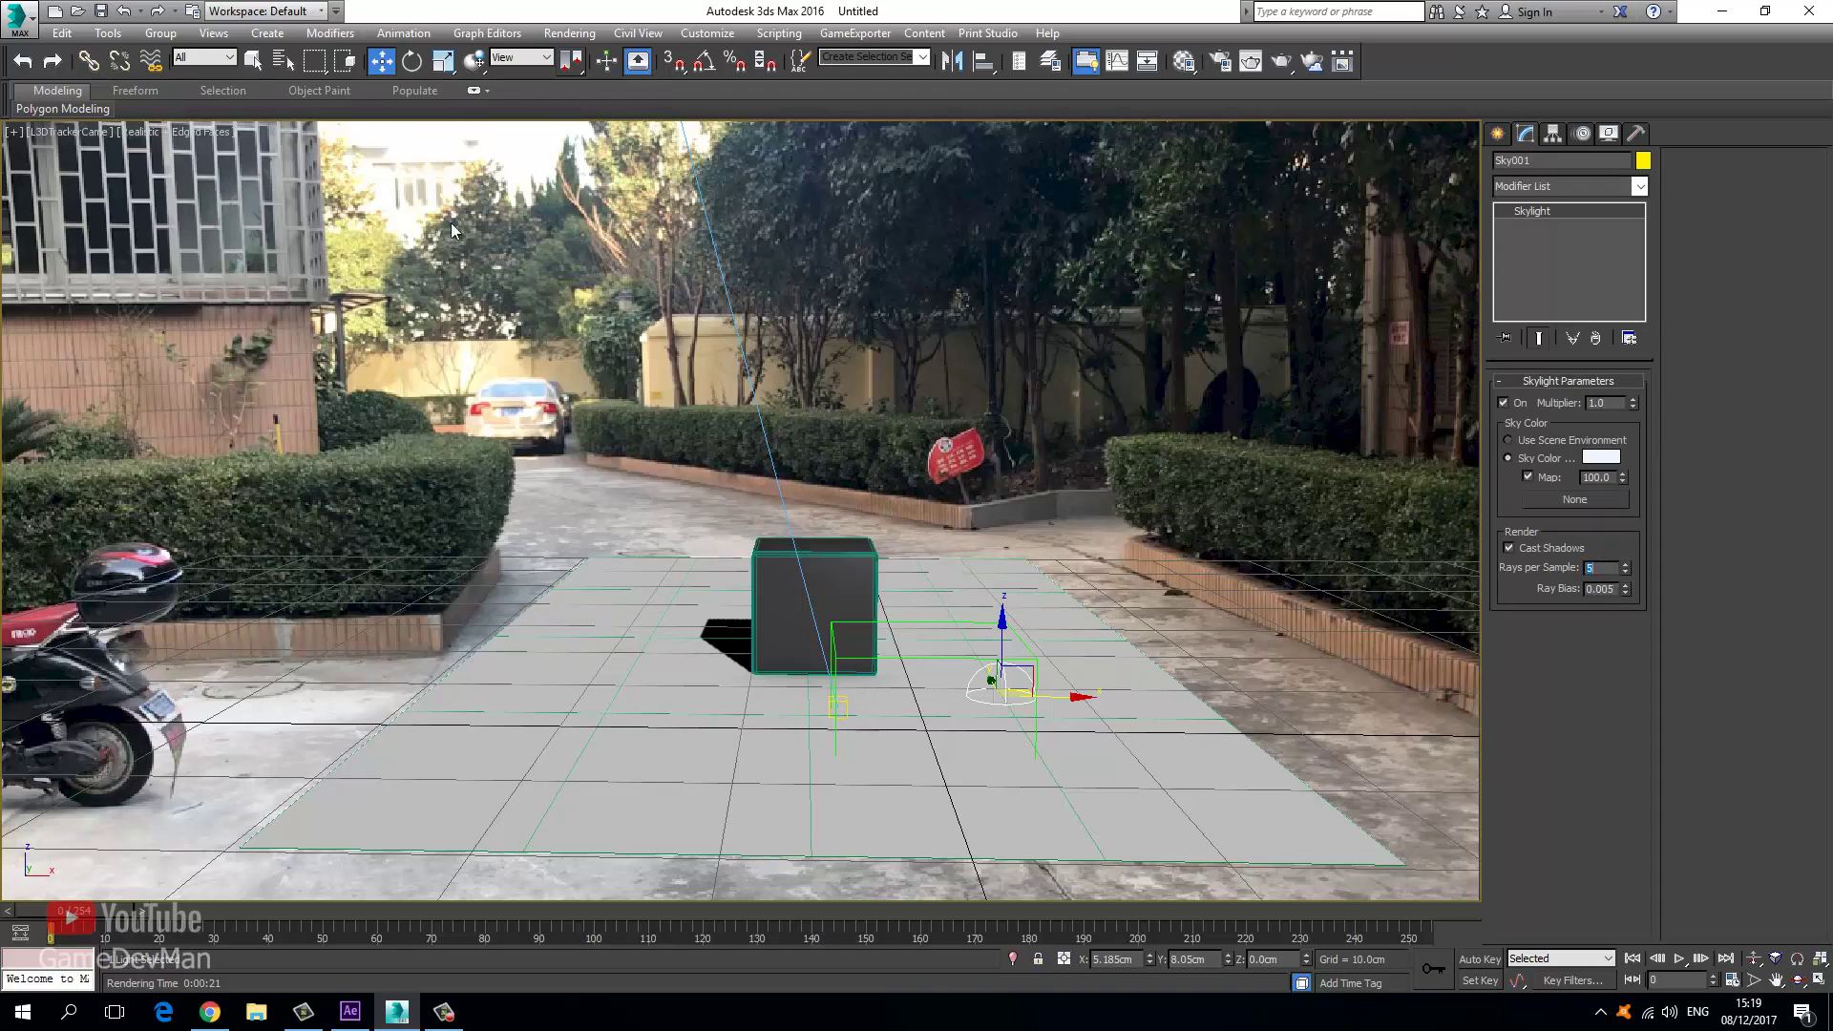
click(599, 34)
click(583, 57)
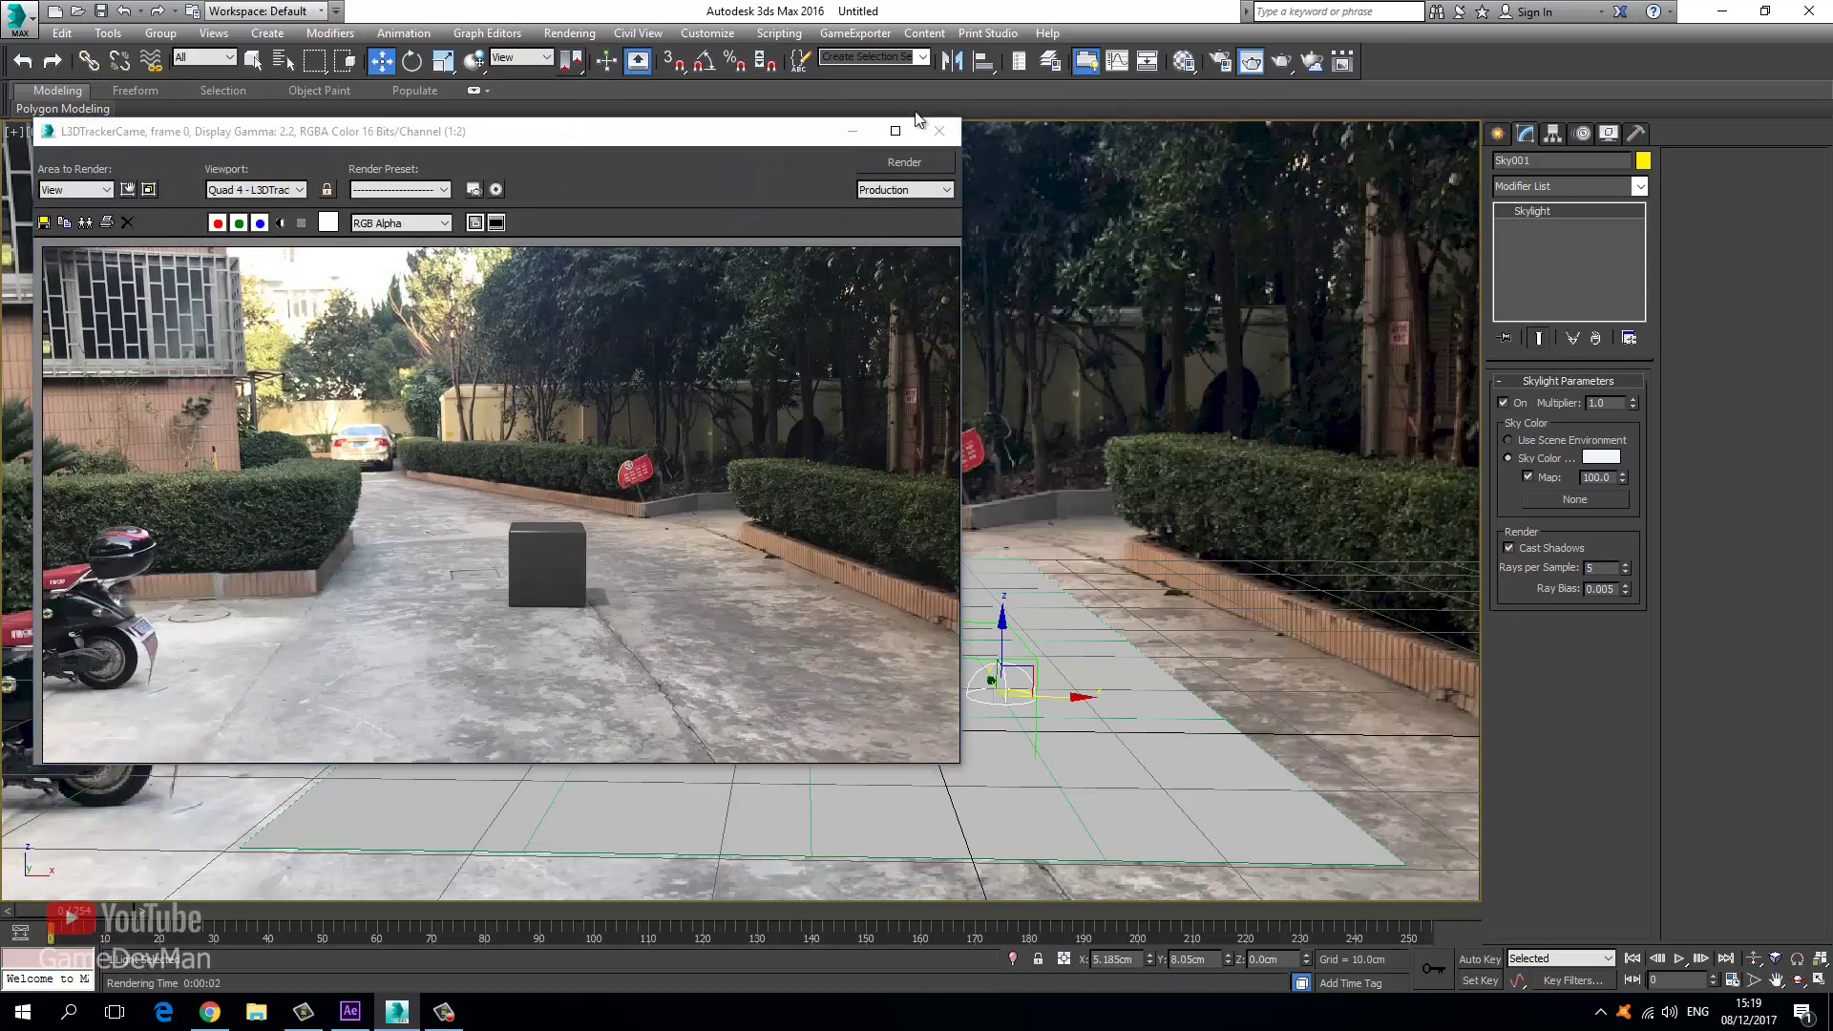
click(939, 131)
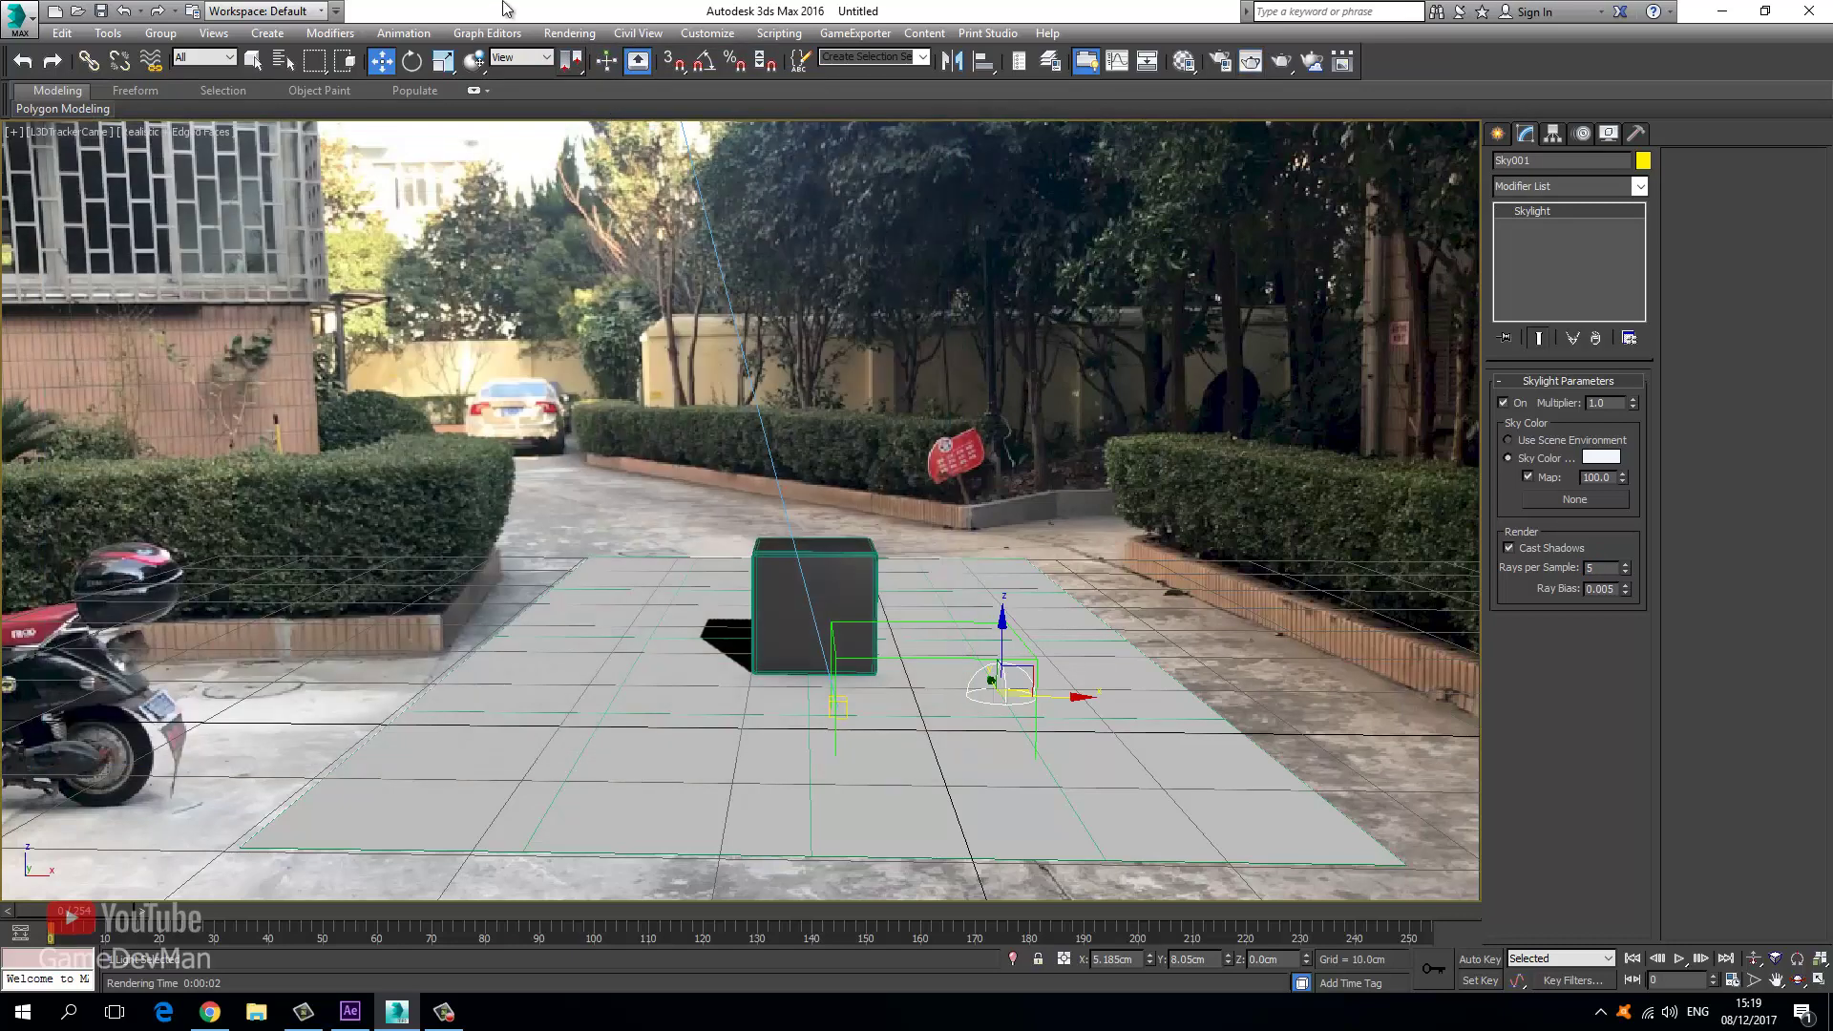
Set the render output size to the HDTV (video) preset at 1920 x 1080.
click(569, 32)
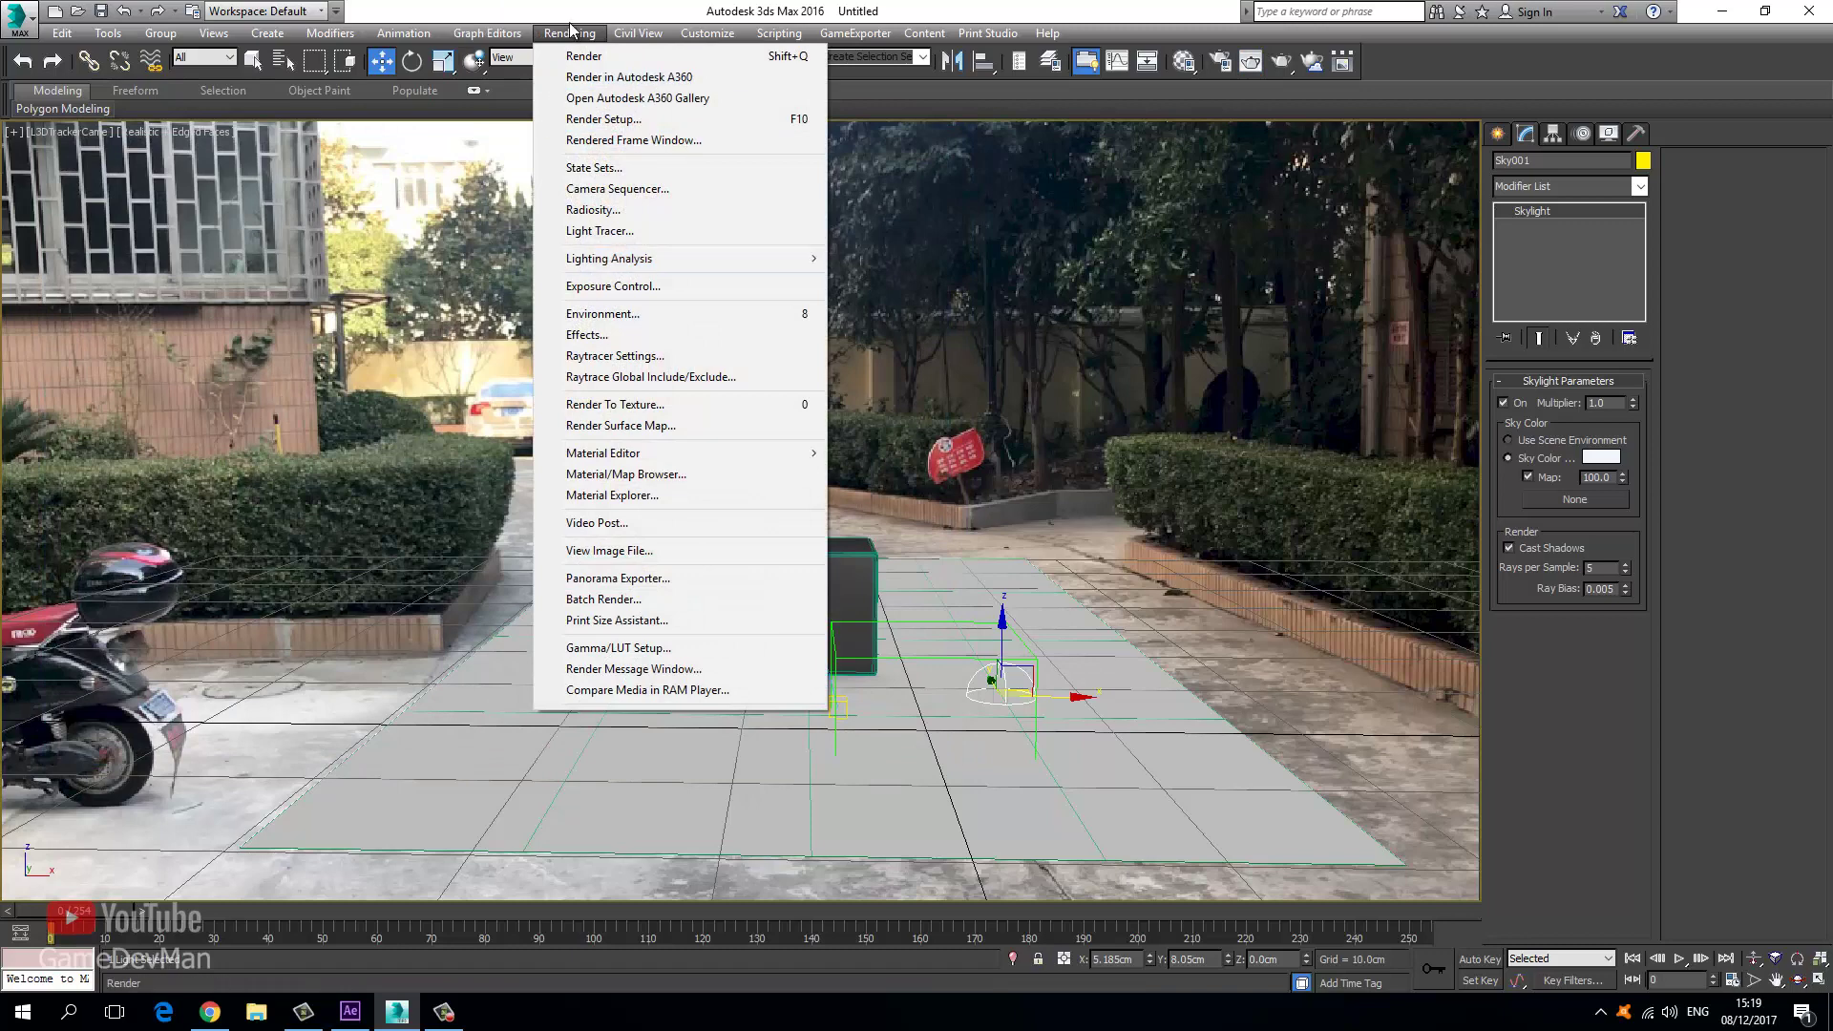
click(630, 118)
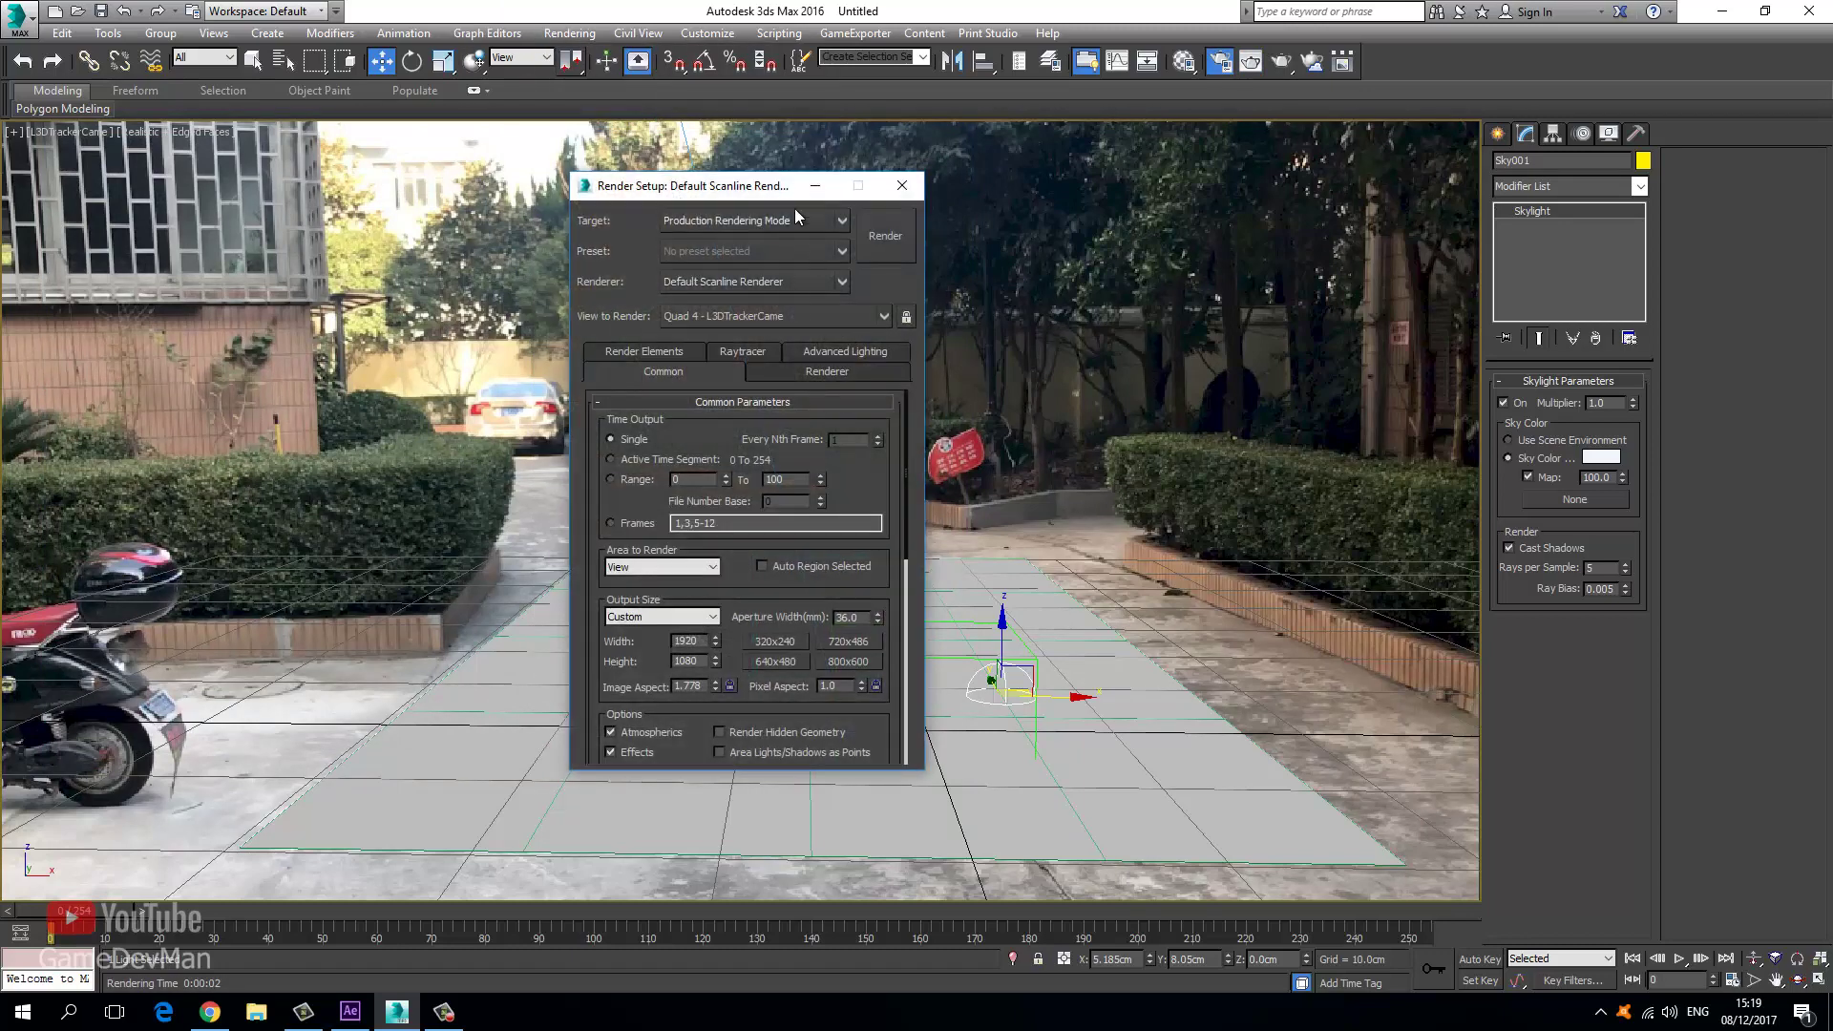
drag(727, 194, 1056, 177)
click(960, 599)
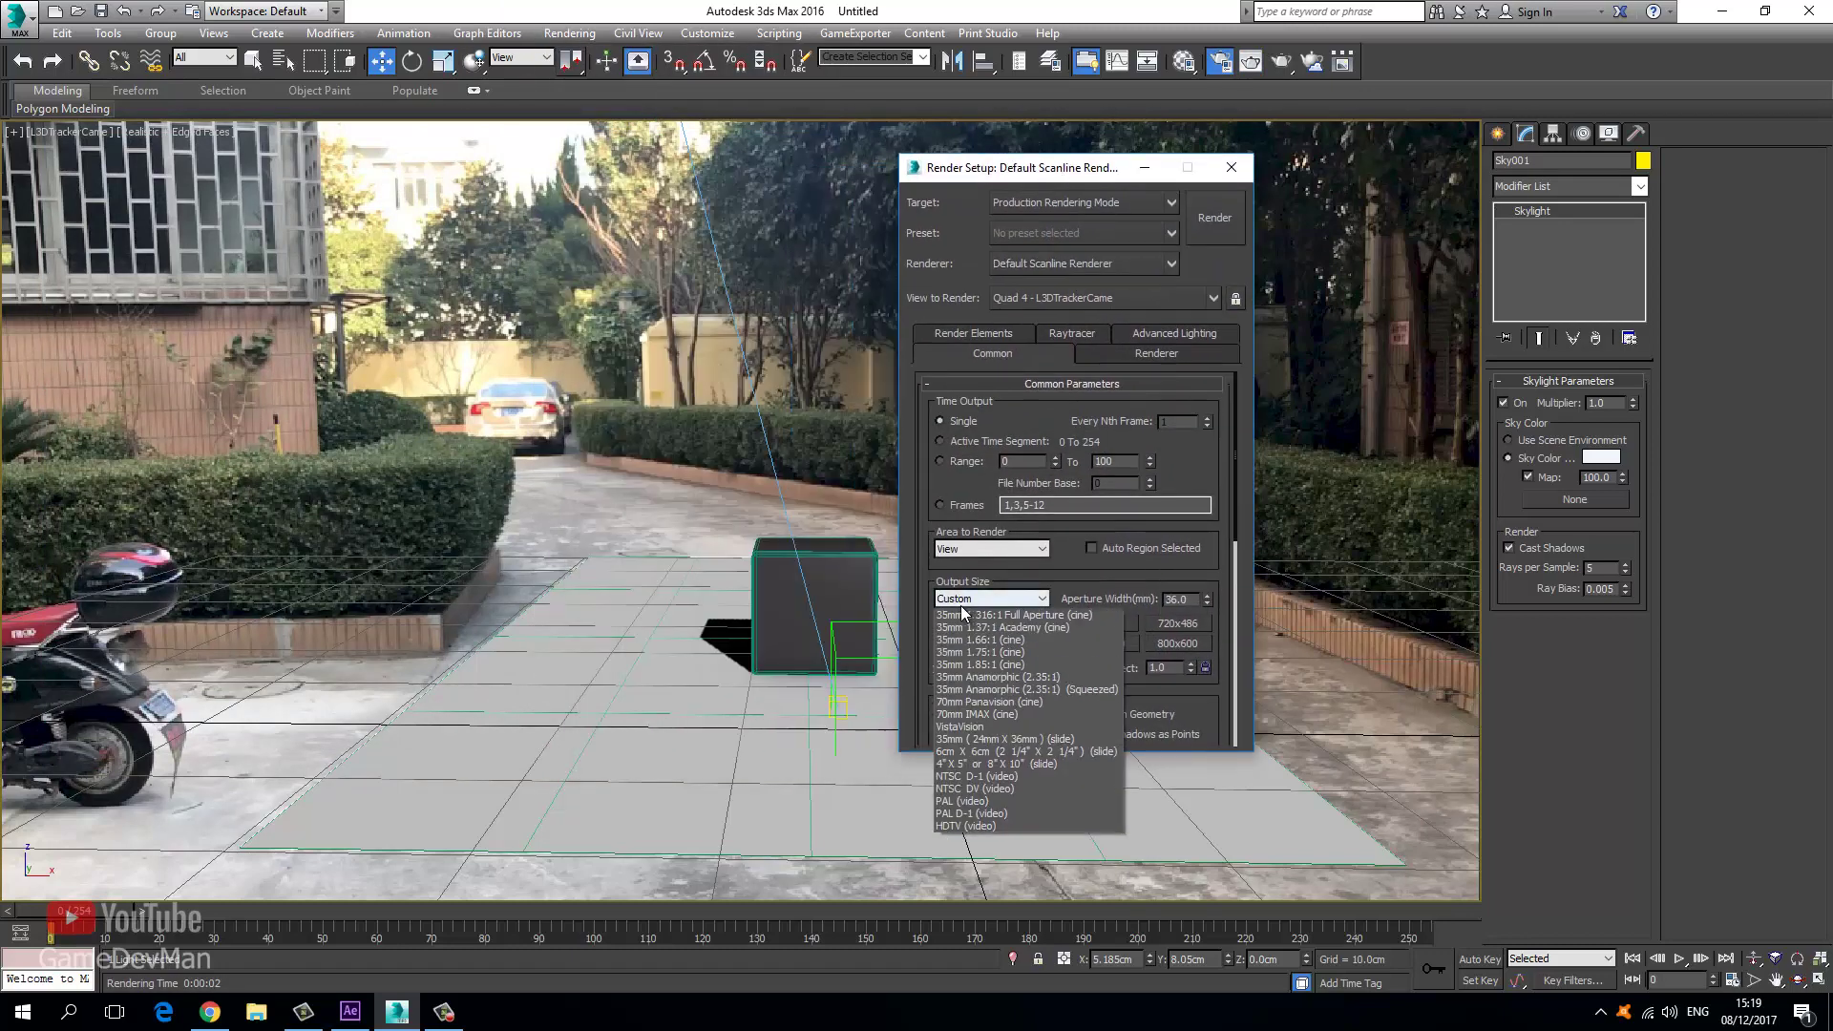
click(983, 839)
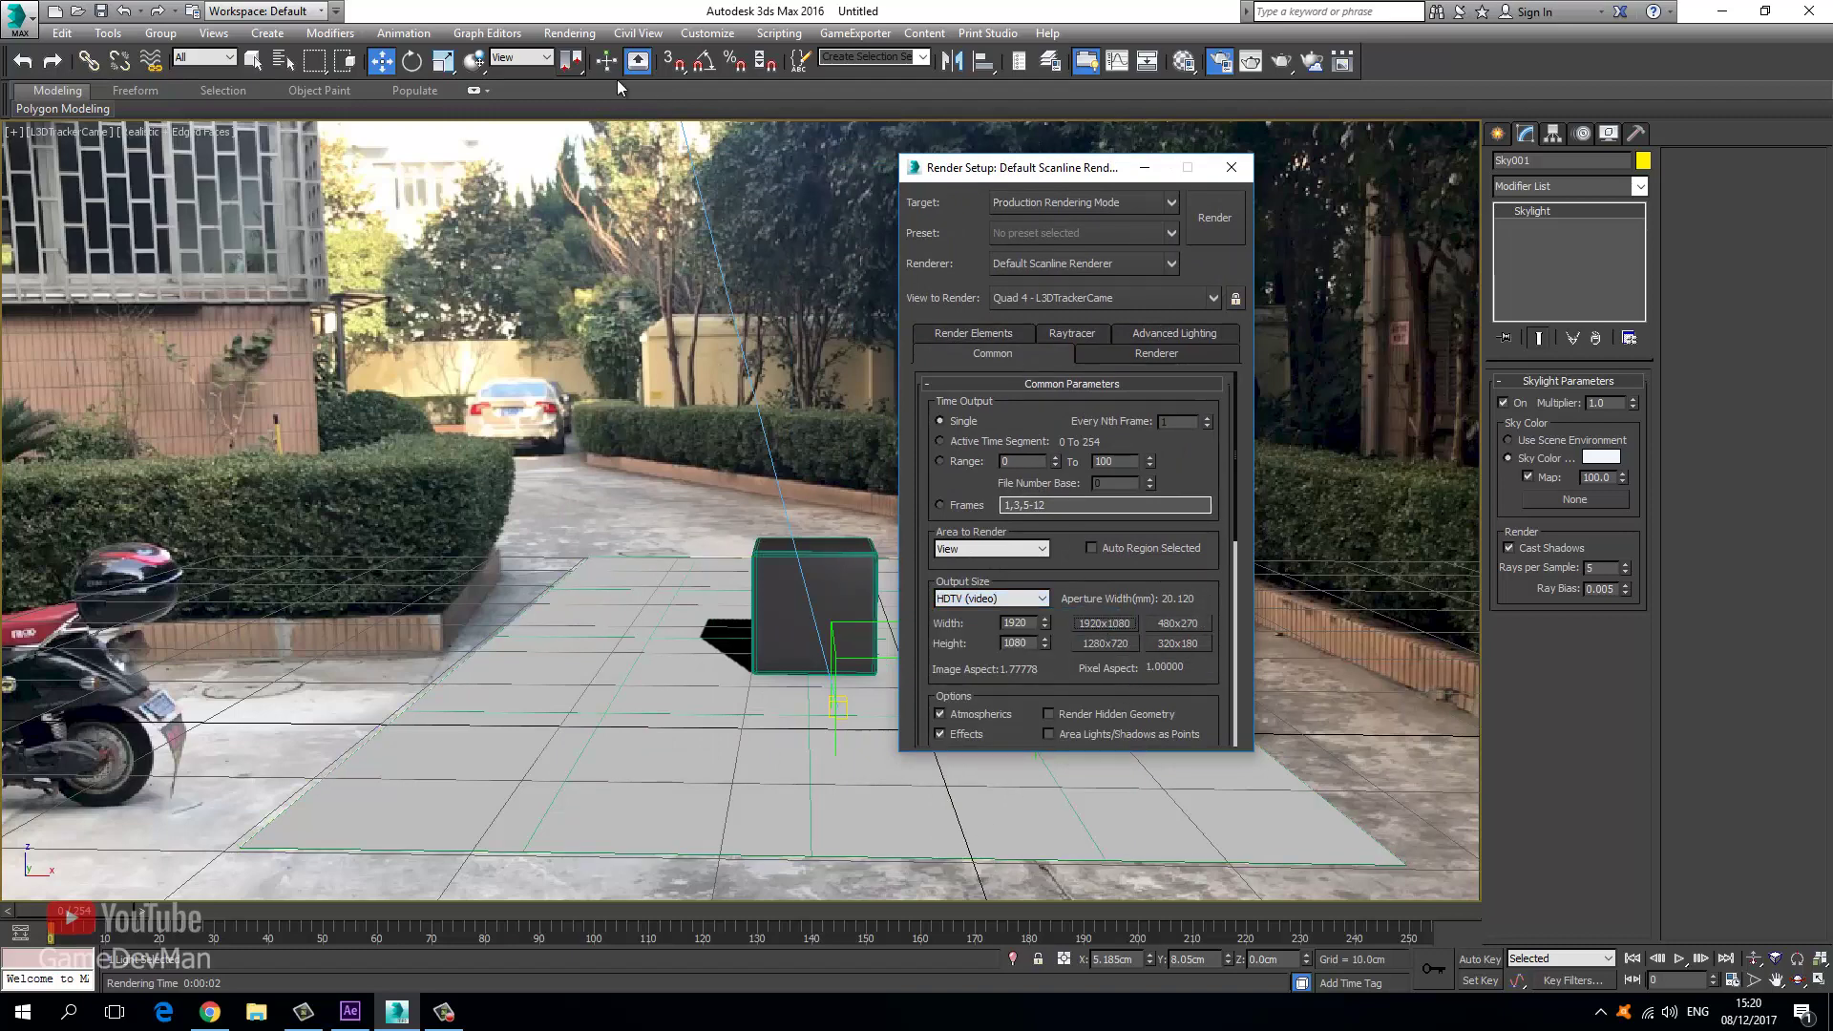
Turn off the environment background map so the footage is left out of the render.
click(565, 32)
click(620, 286)
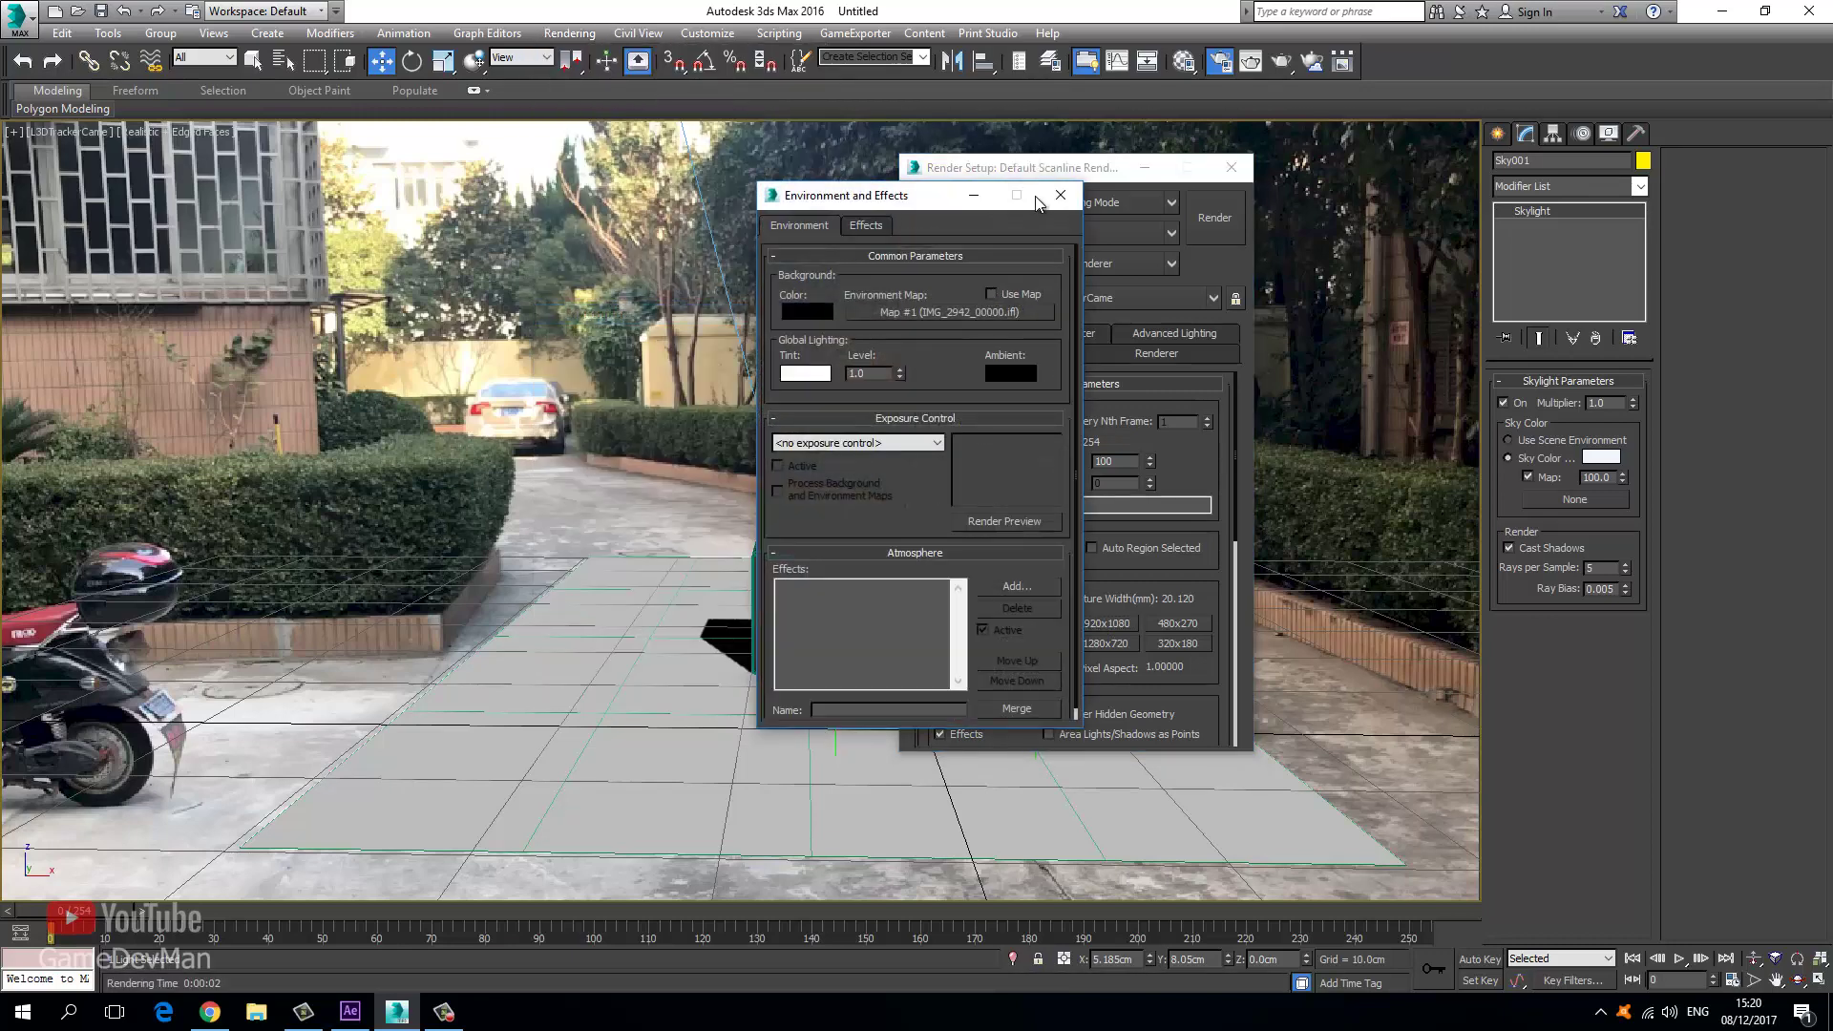
click(1060, 196)
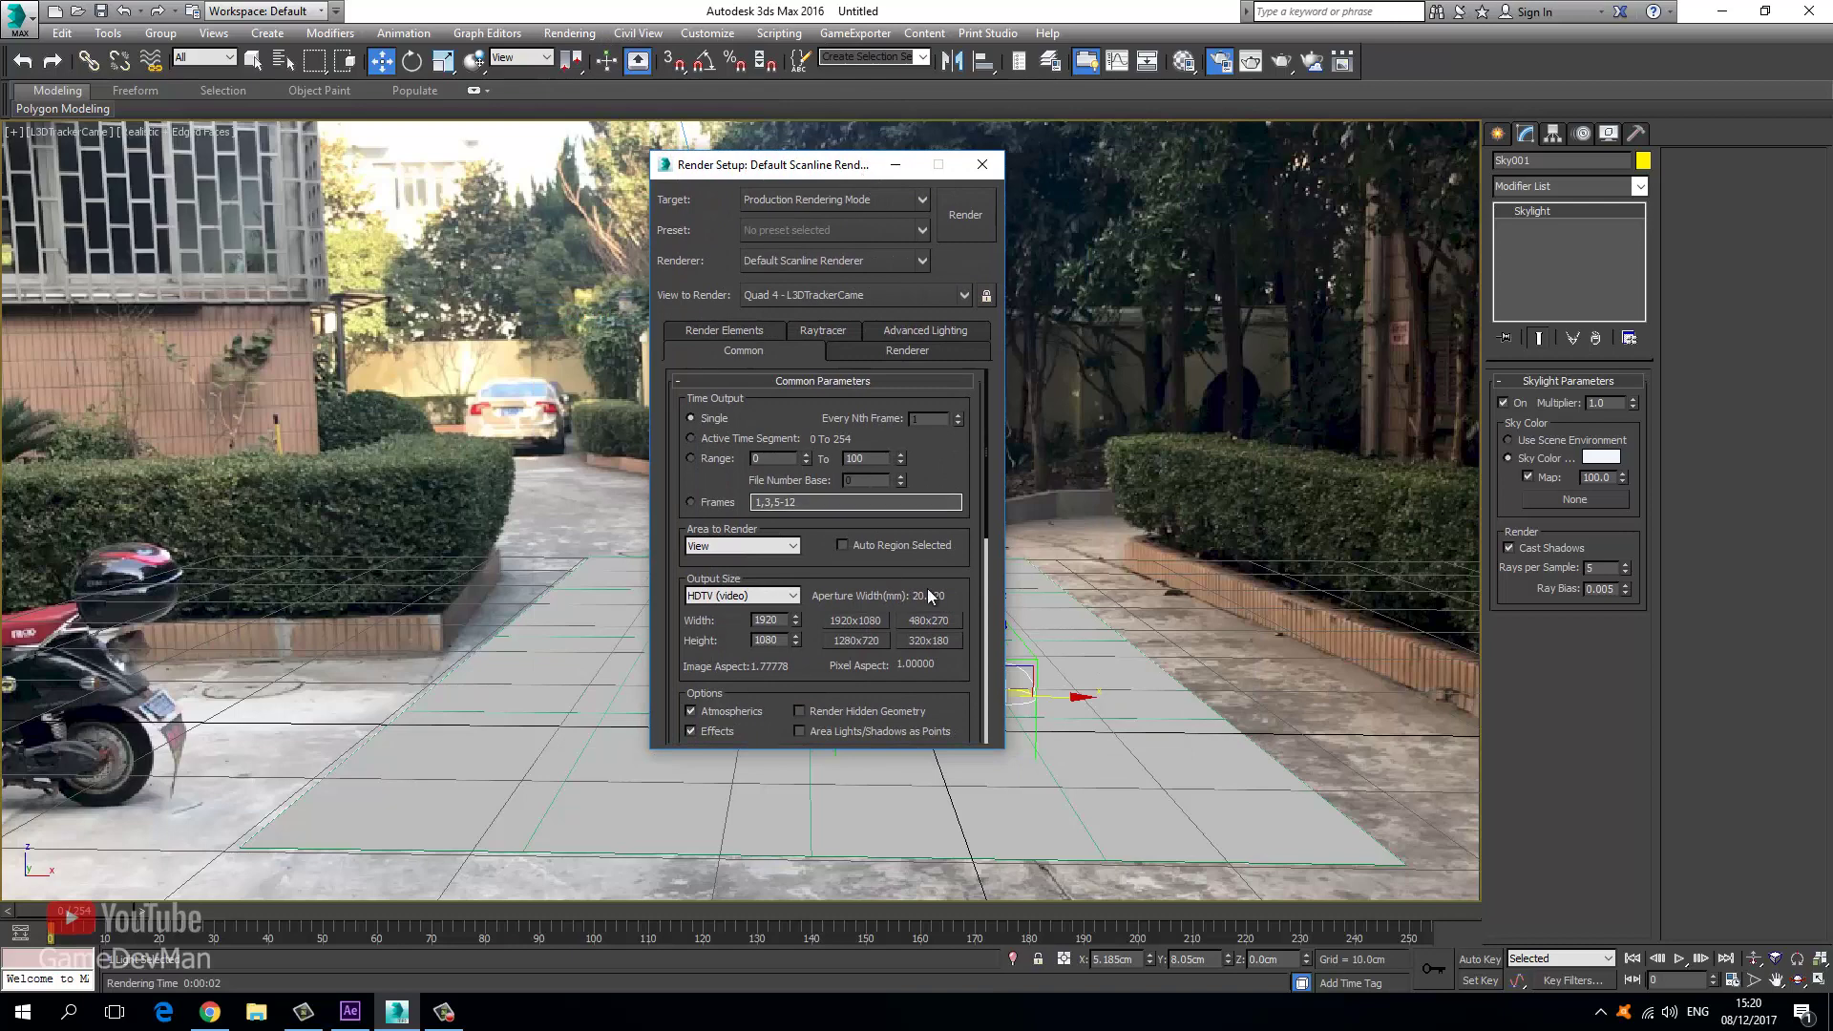
Create a folder named Box on the desktop as the render output location and open it.
scroll(861, 559, down, 5)
scroll(861, 563, down, 2)
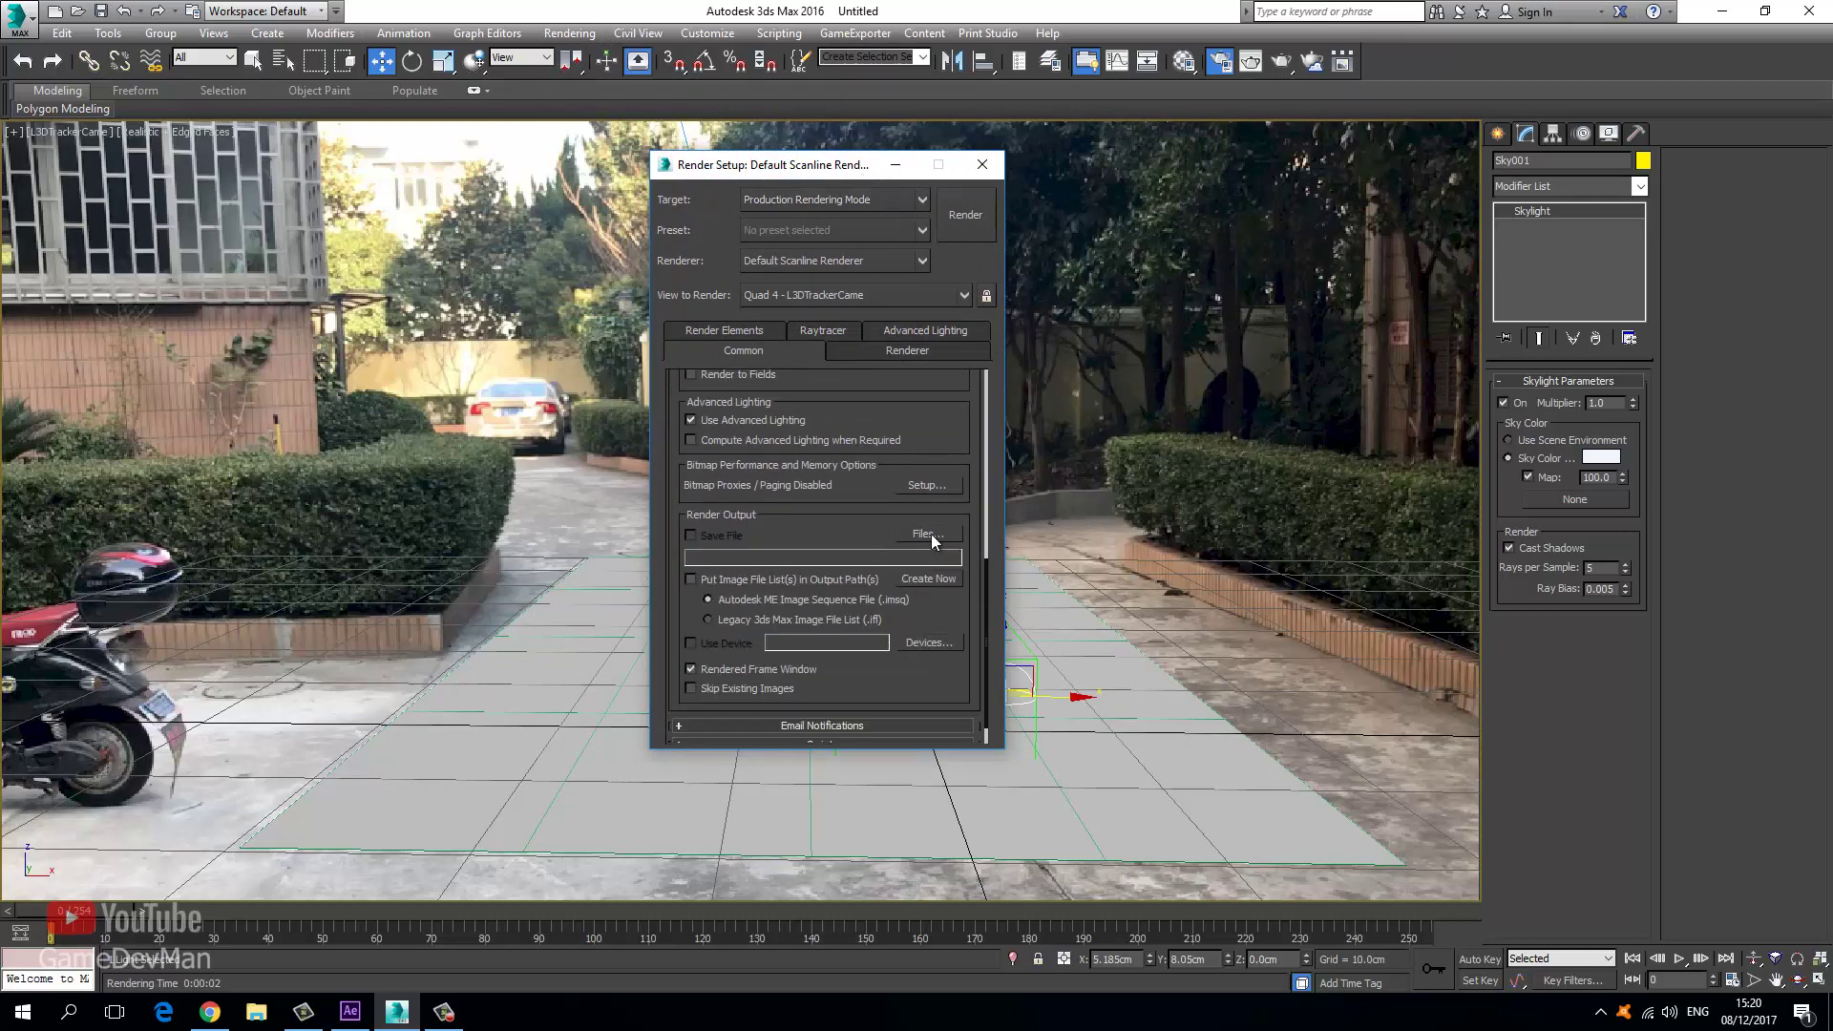
click(924, 533)
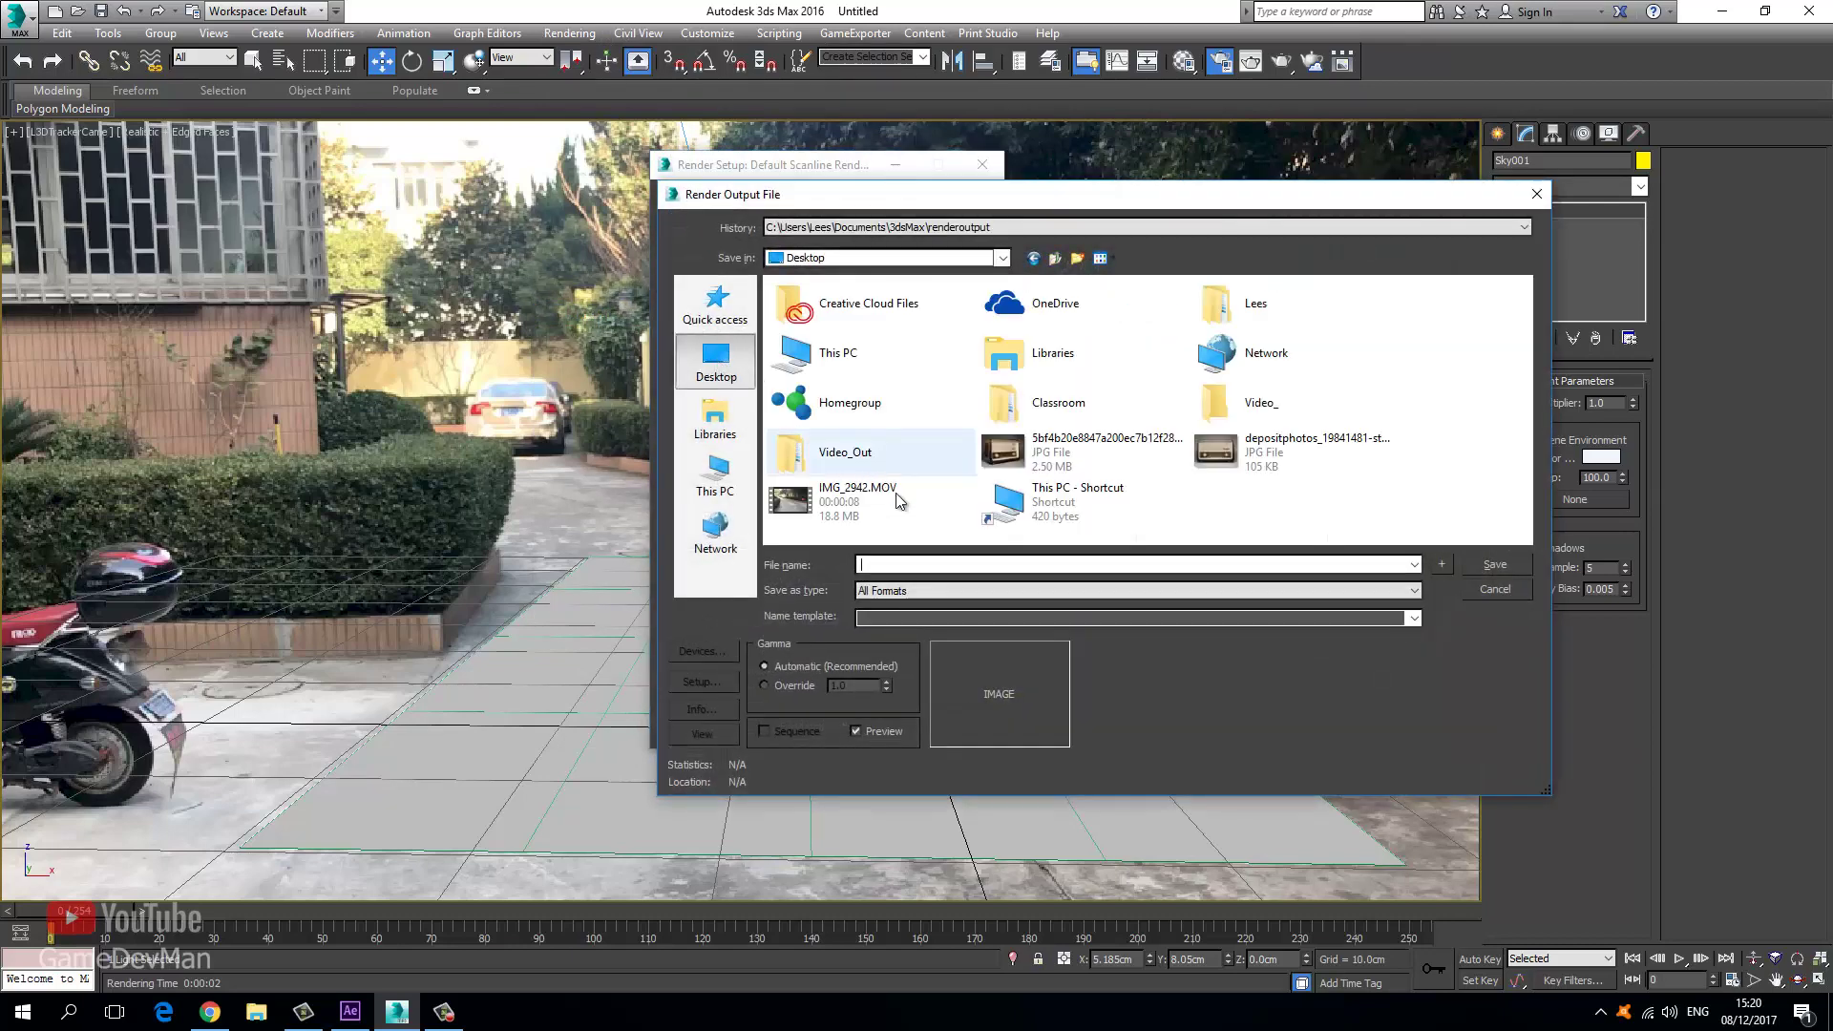
right_click(1228, 520)
mouse_move(1279, 695)
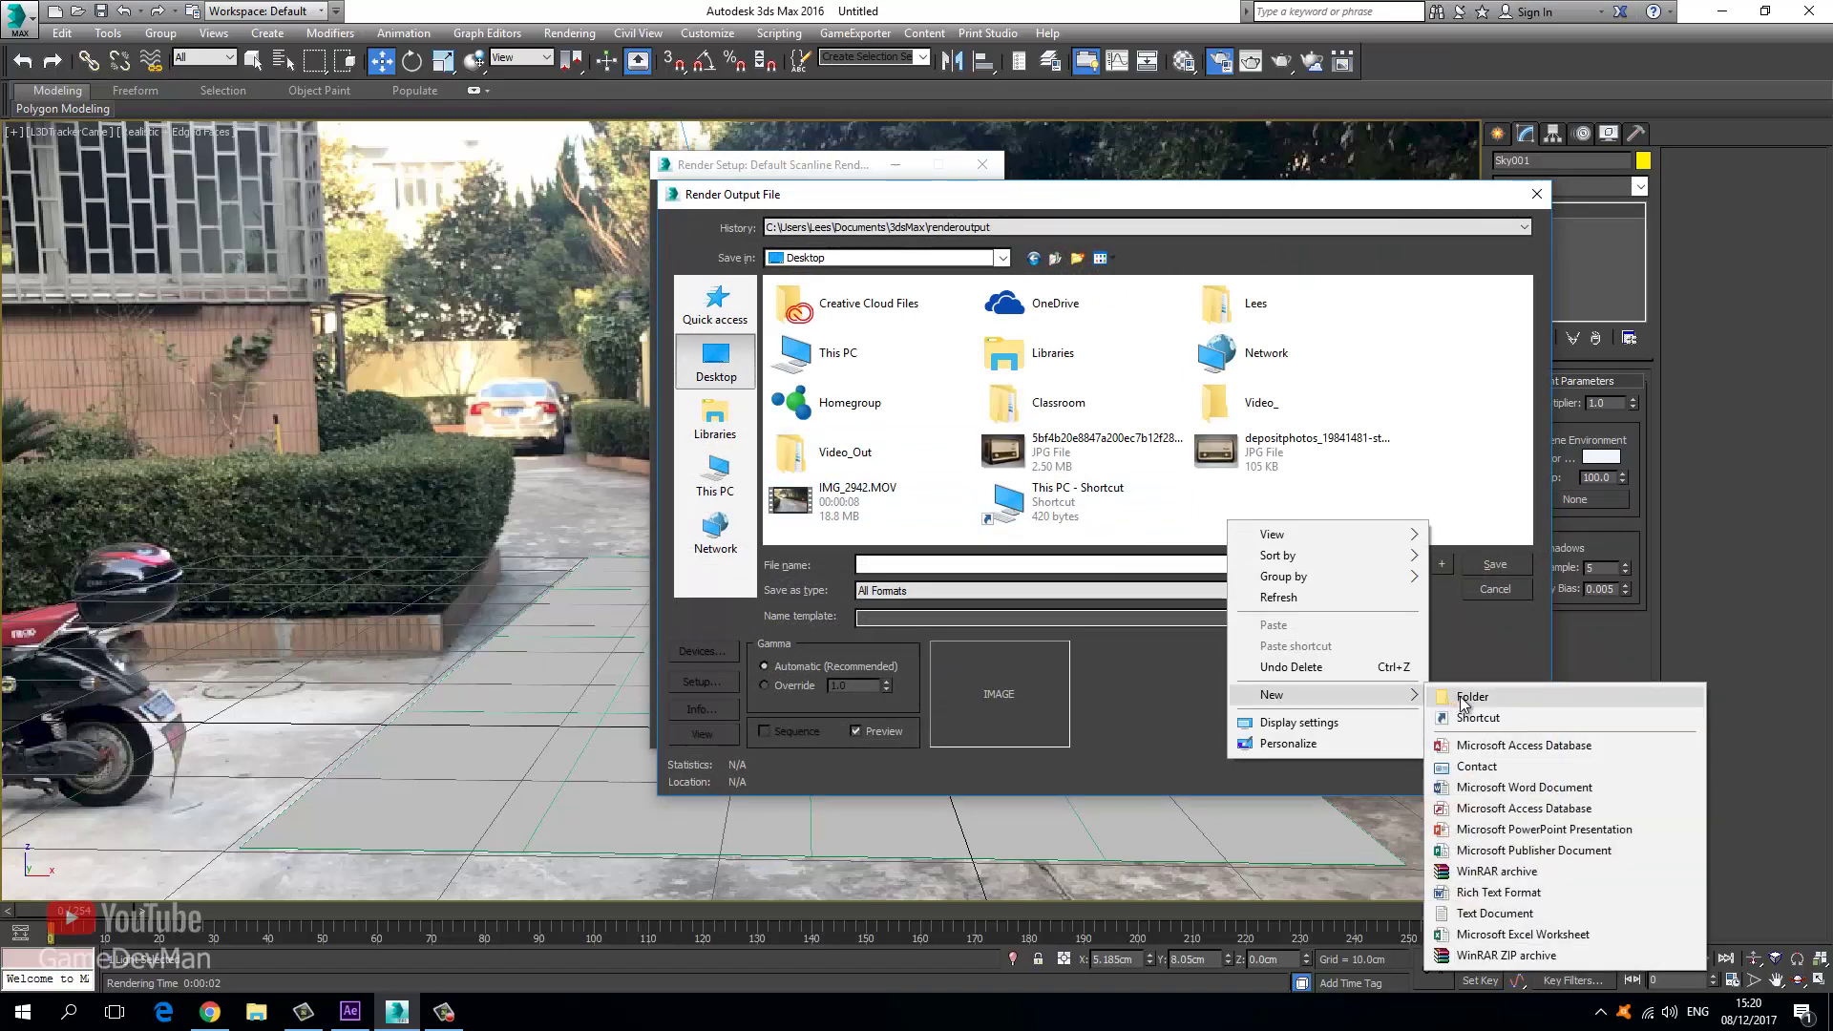
click(1465, 696)
text(Box)
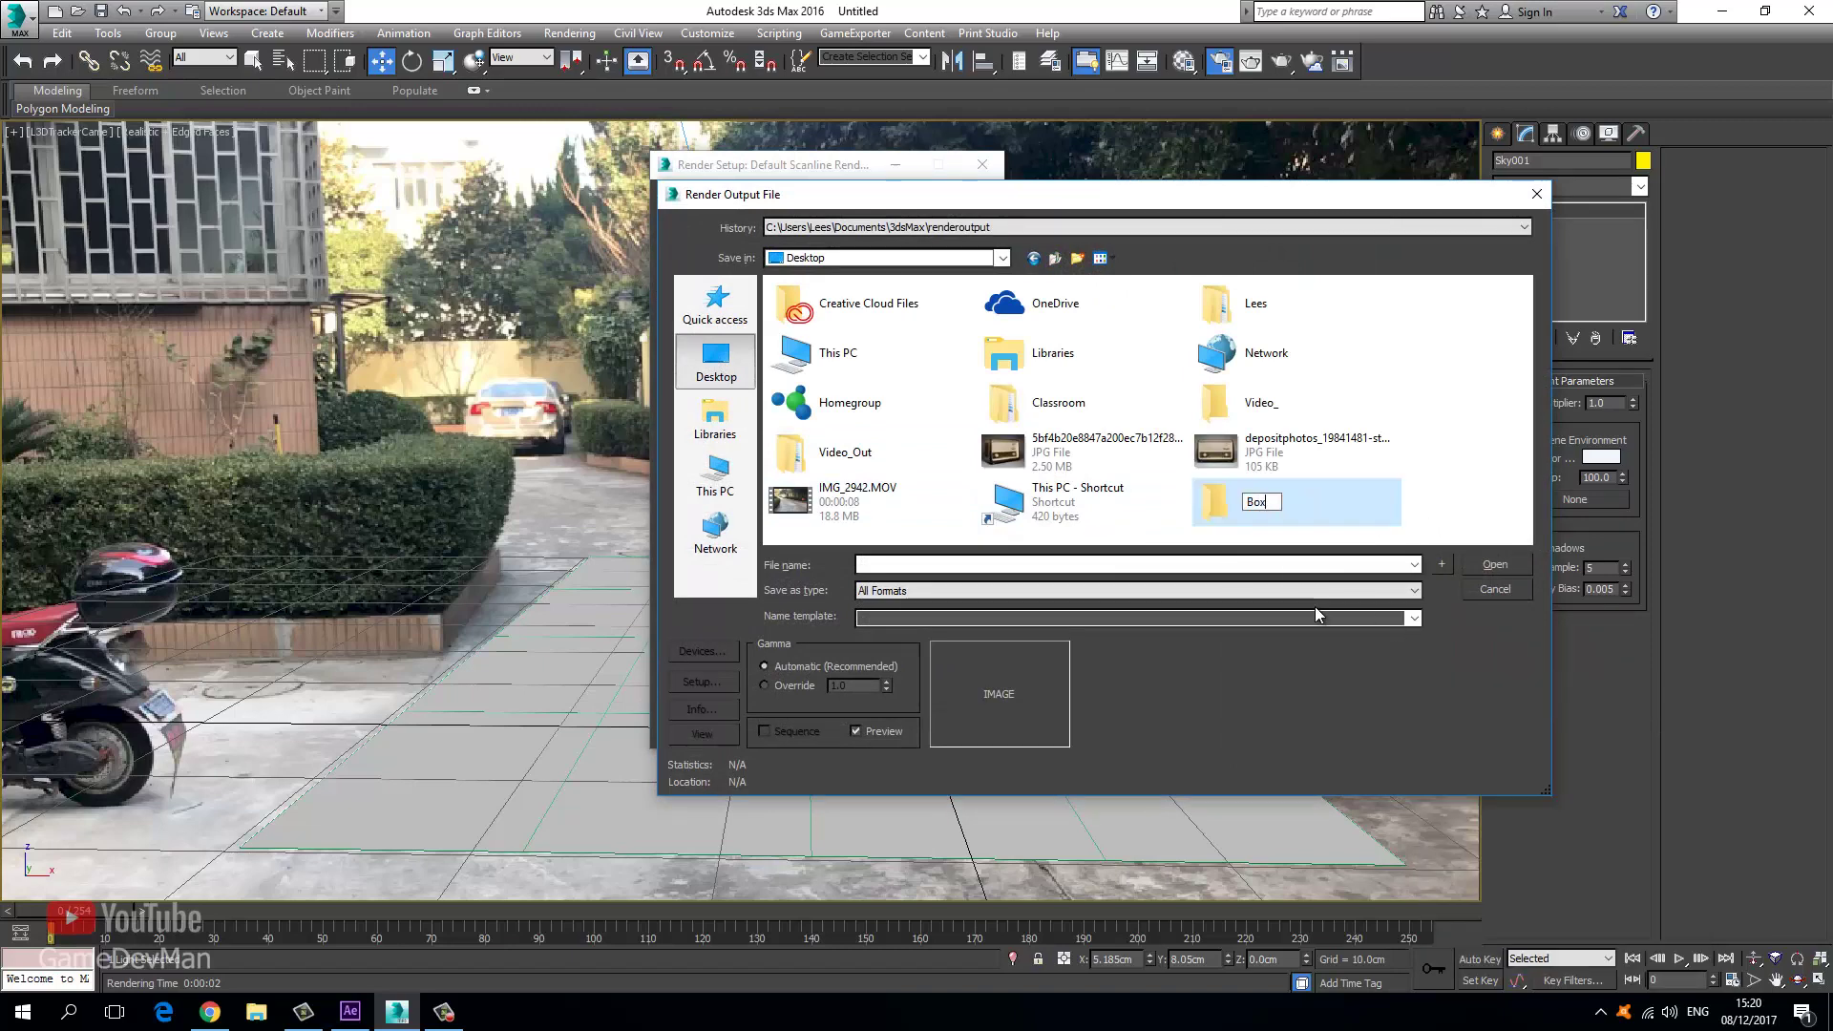
key(Return)
key(Return)
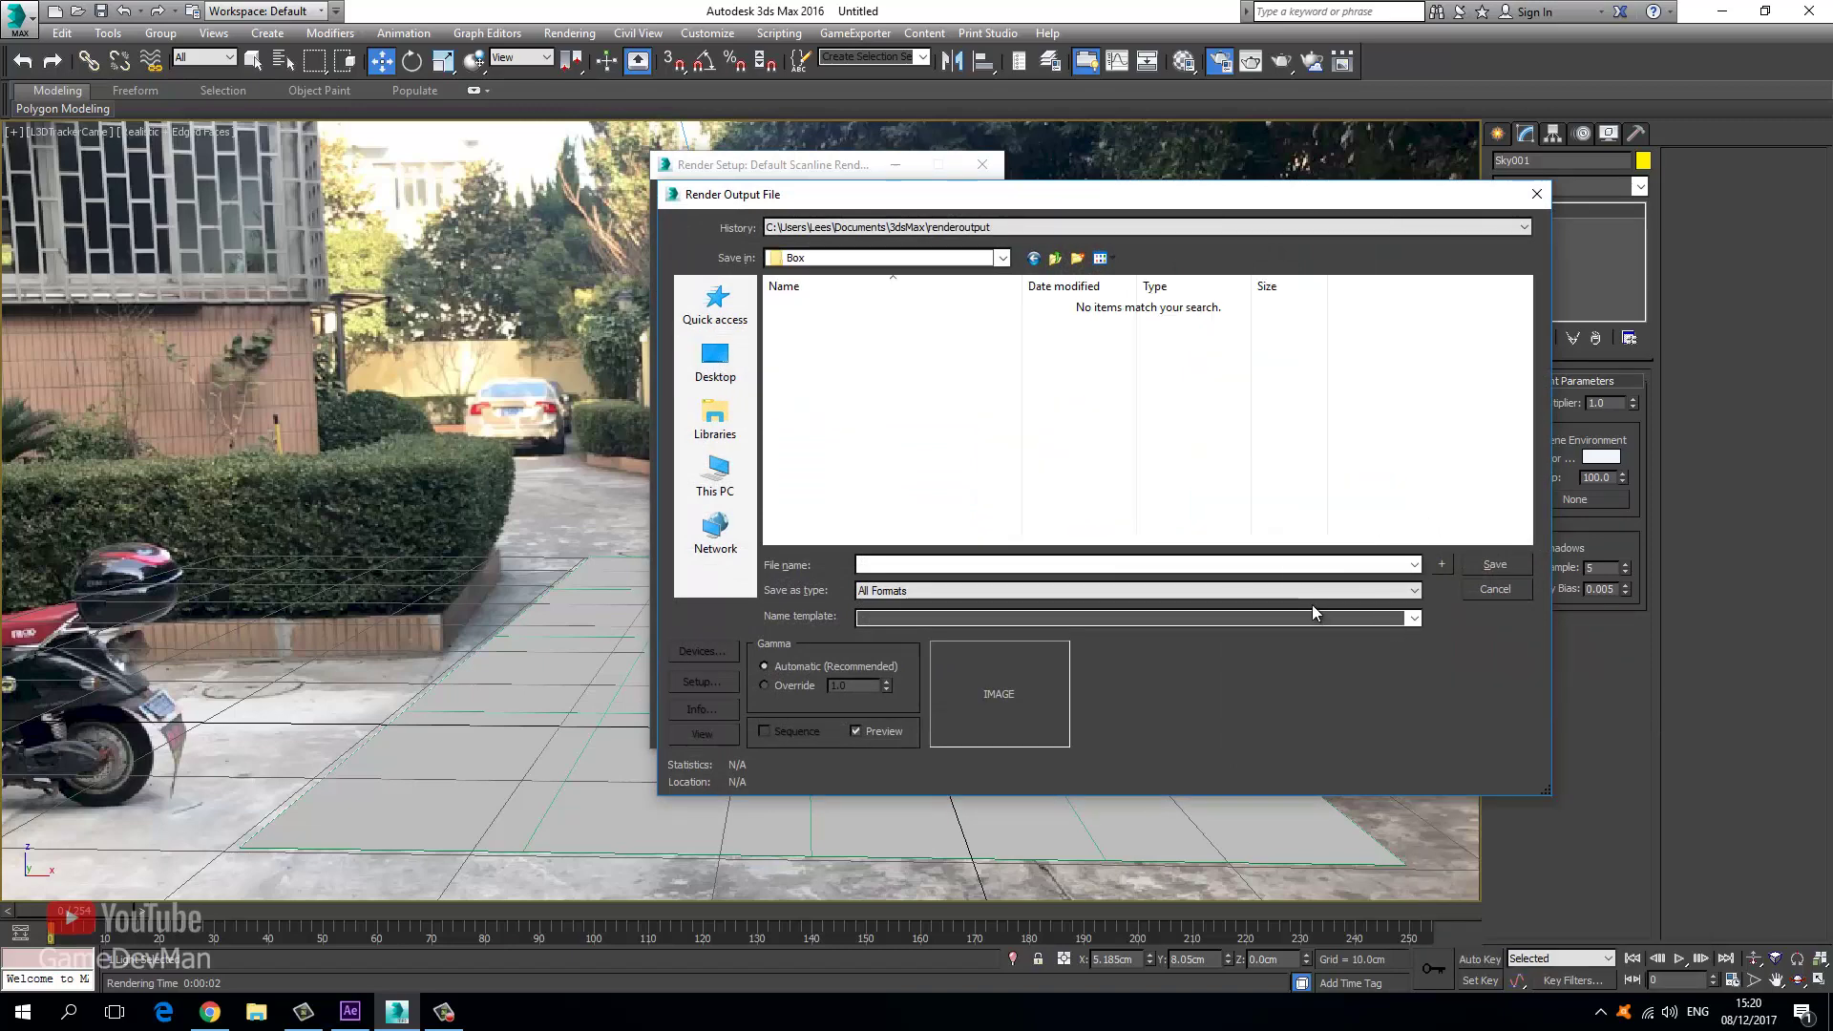
Save the render output as the Targa file Box_SQ with 32 bits per pixel, compression and pre-multiplied alpha.
click(922, 566)
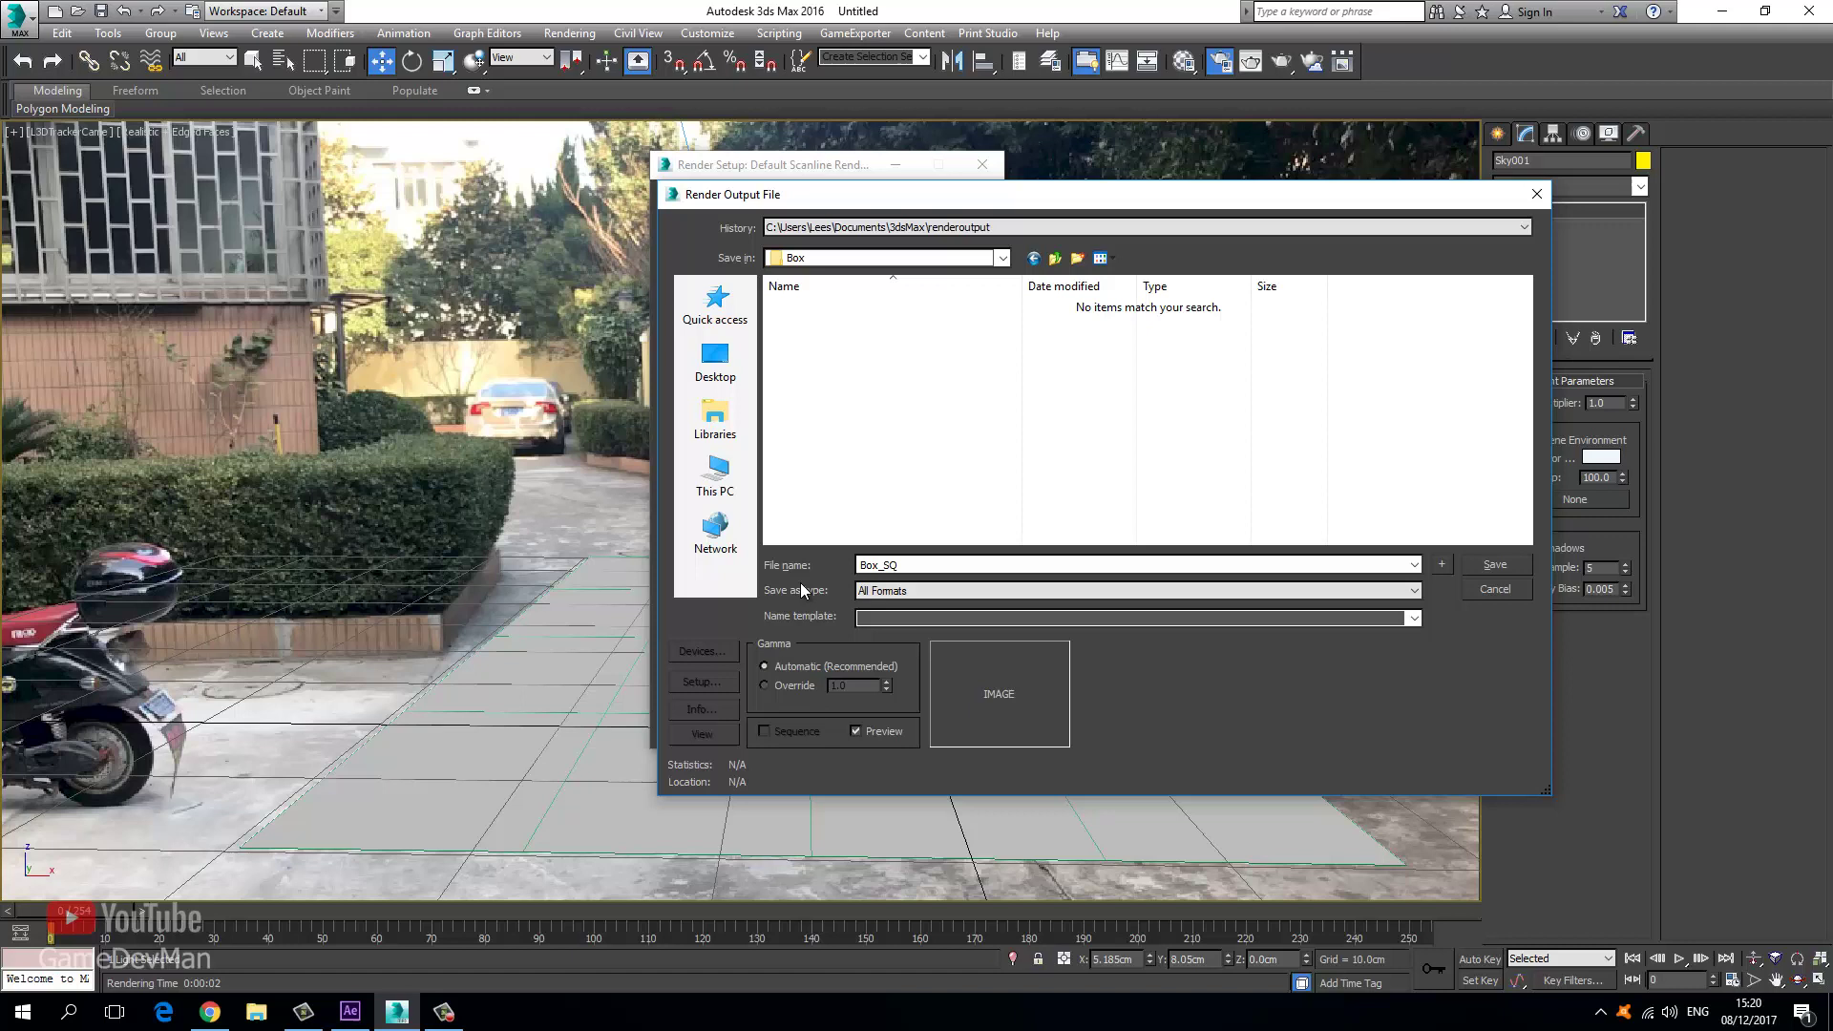
click(883, 592)
click(987, 771)
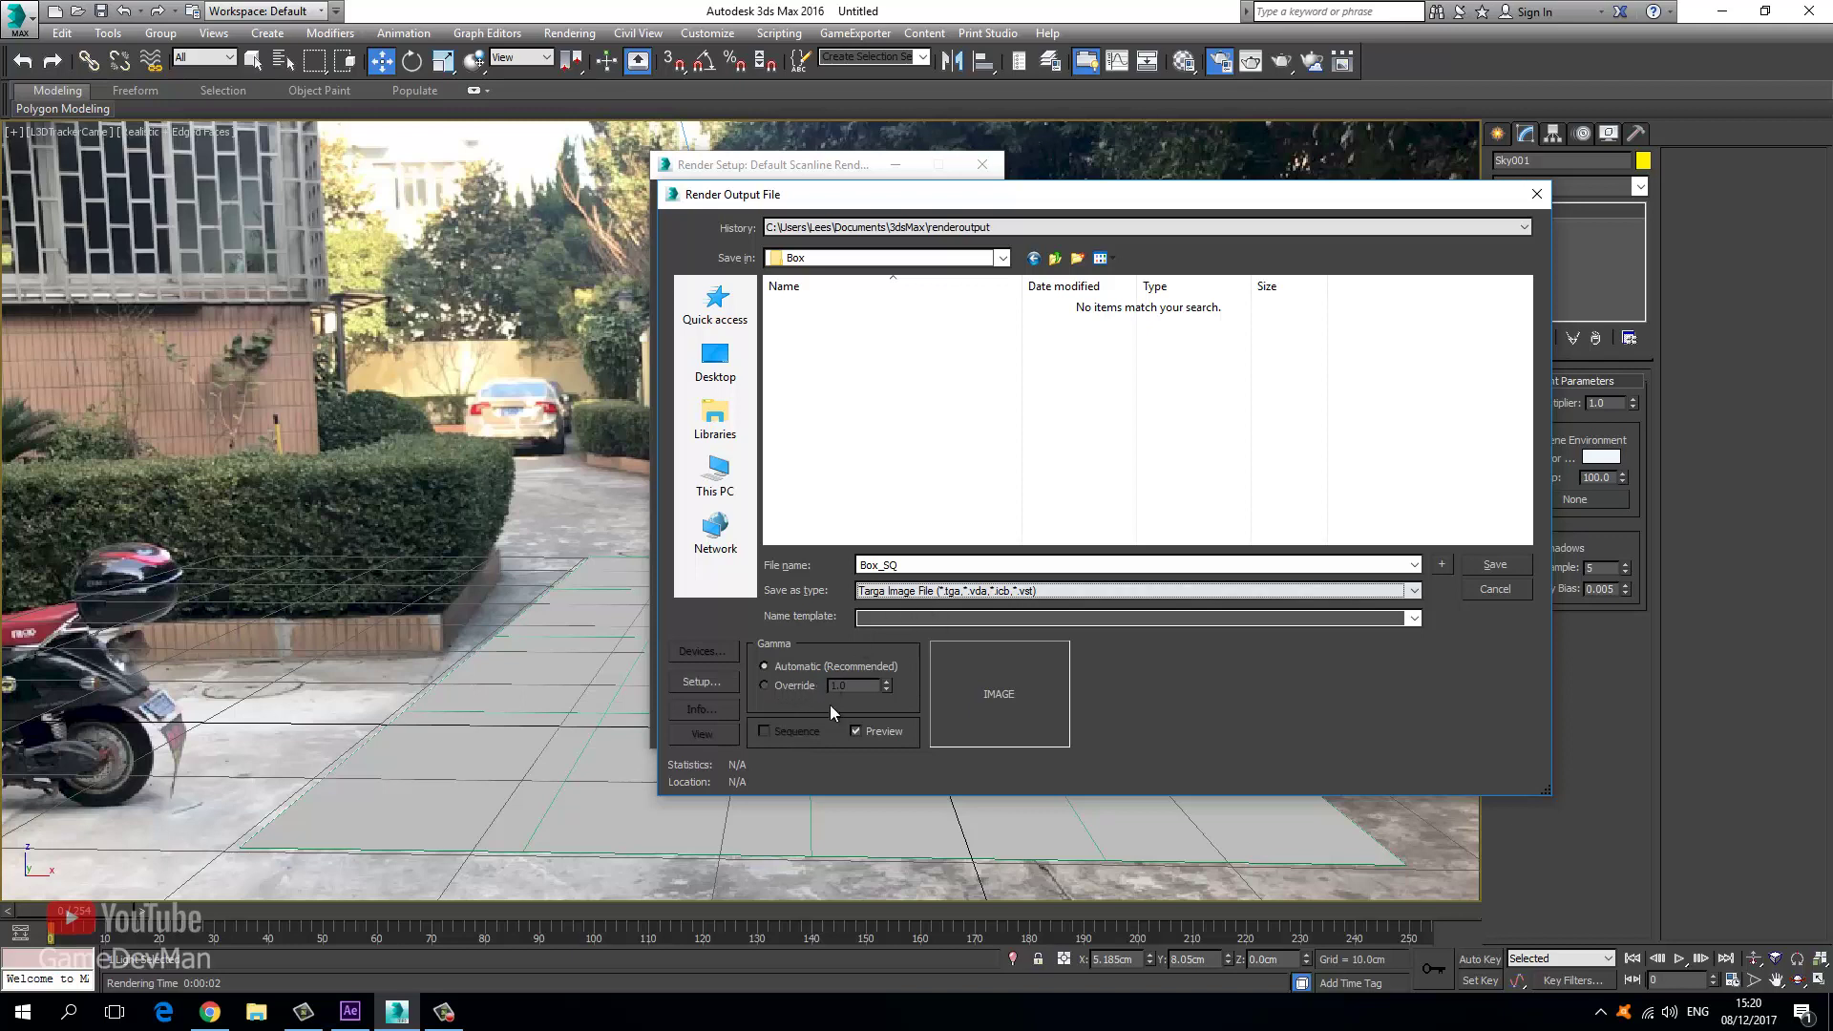
click(1500, 563)
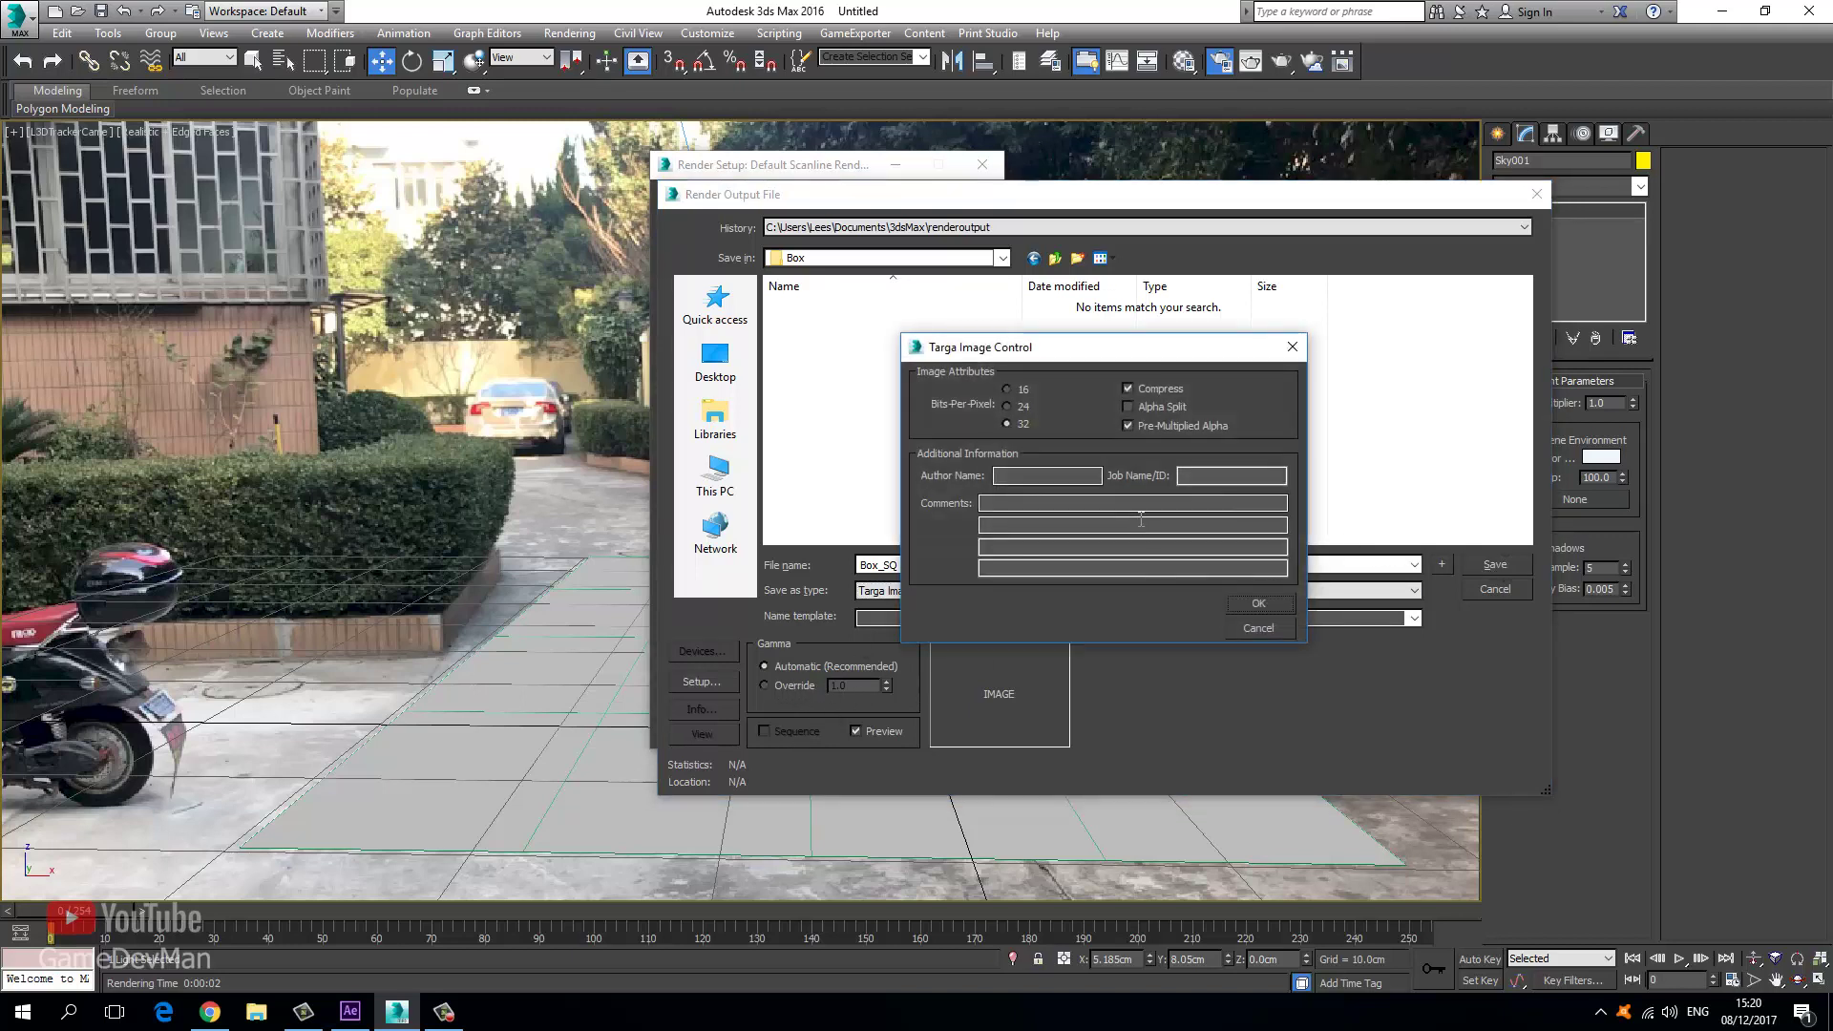
click(1258, 603)
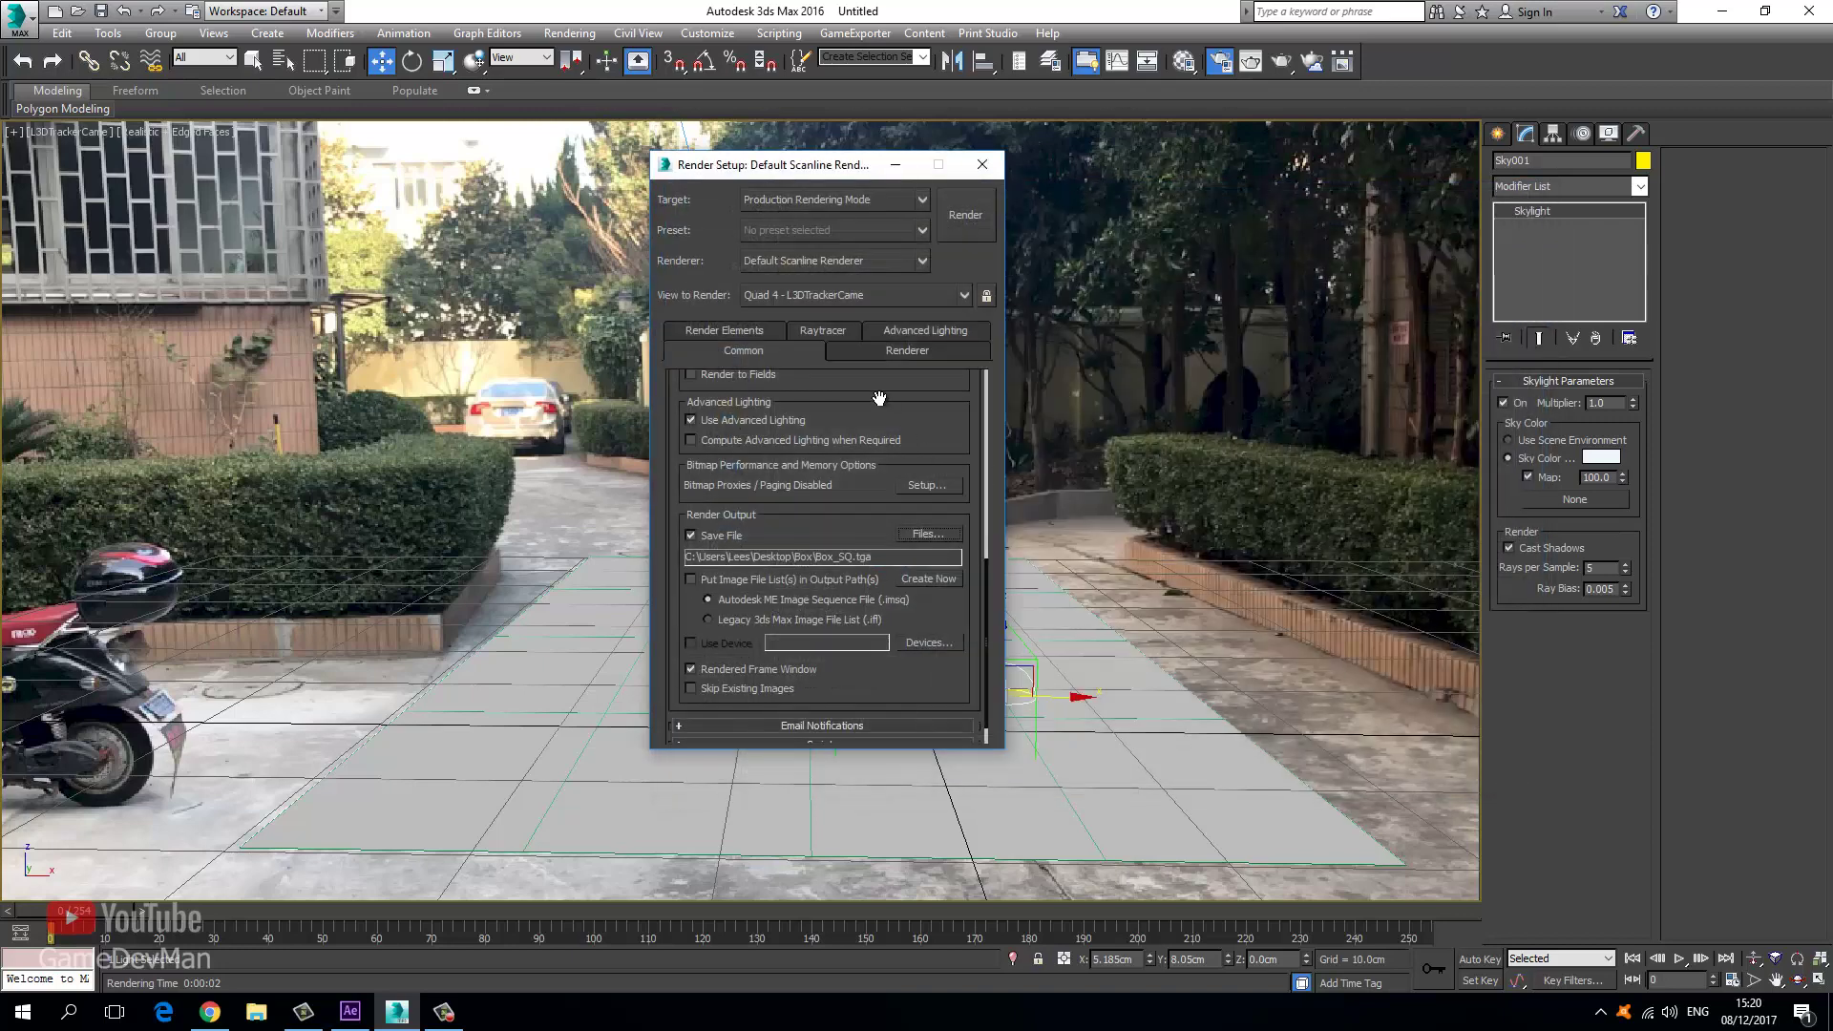
Switch the render's time output to a frame range.
drag(878, 398, 882, 771)
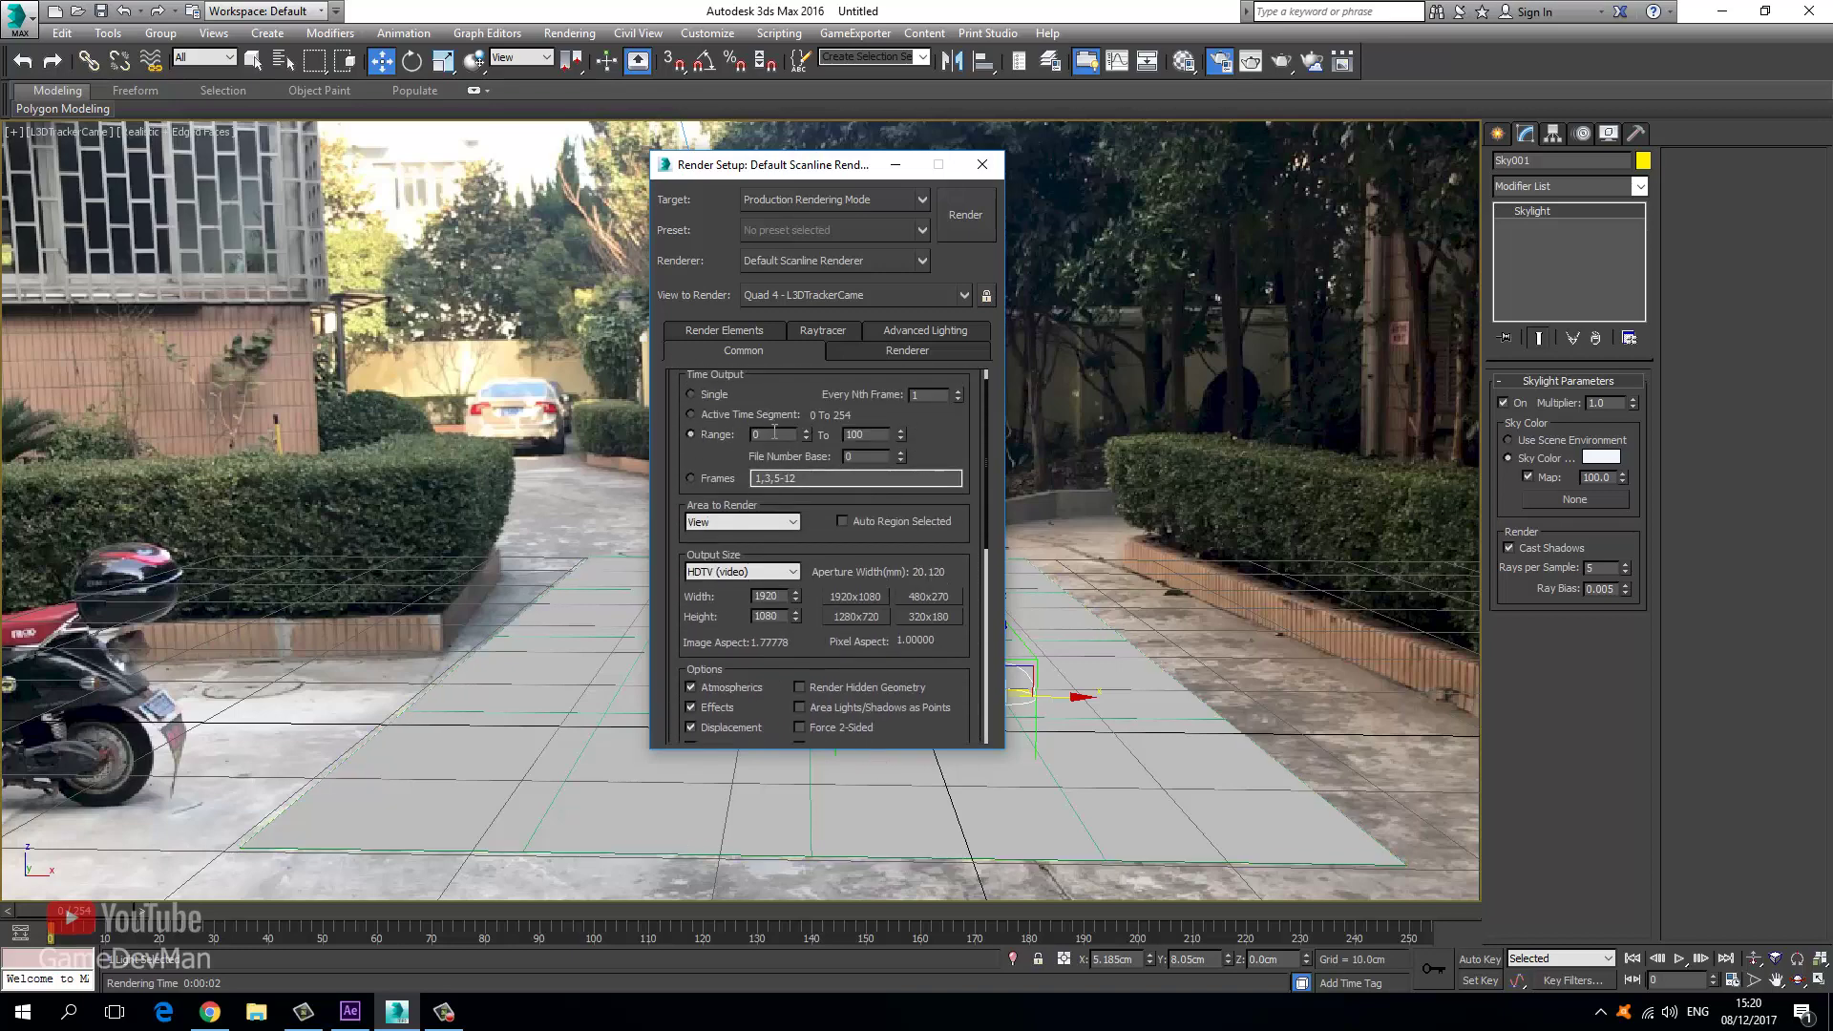
double_click(774, 434)
Scrub the tracked shot to check how long the box stays in frame, and return to frame 0.
drag(77, 910, 844, 926)
key(w)
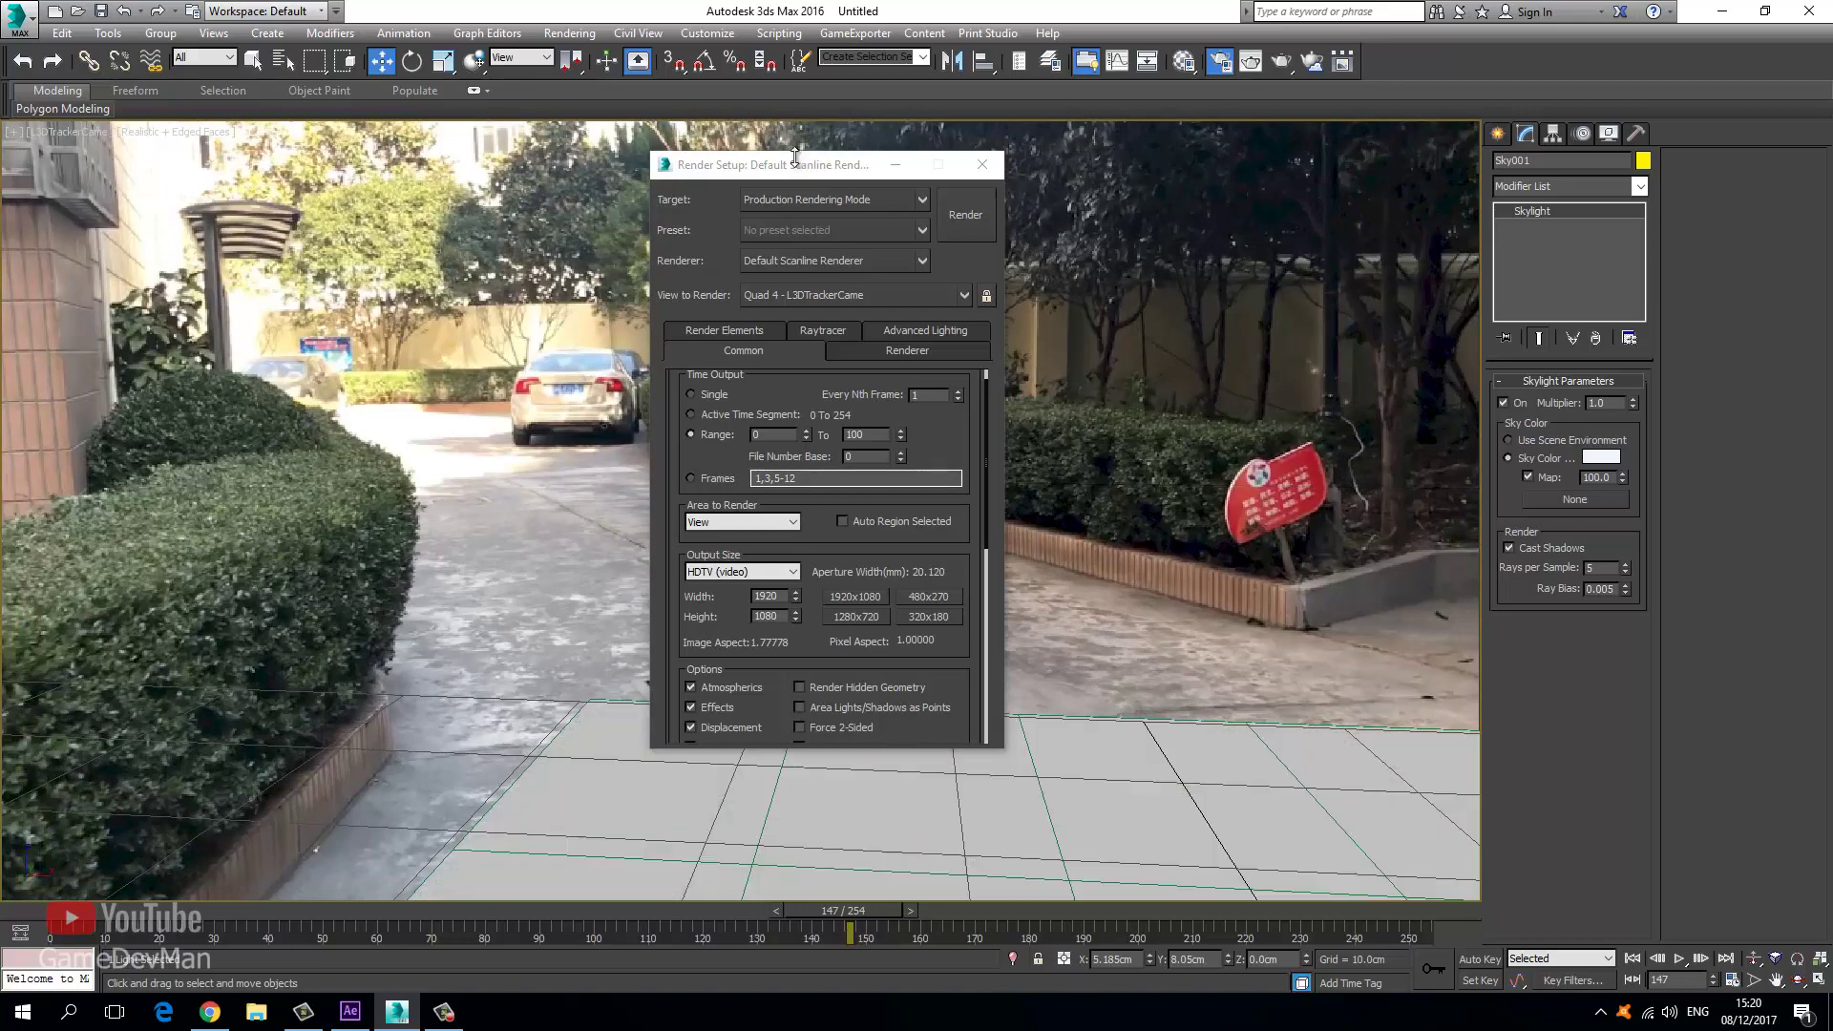
drag(794, 156, 1452, 215)
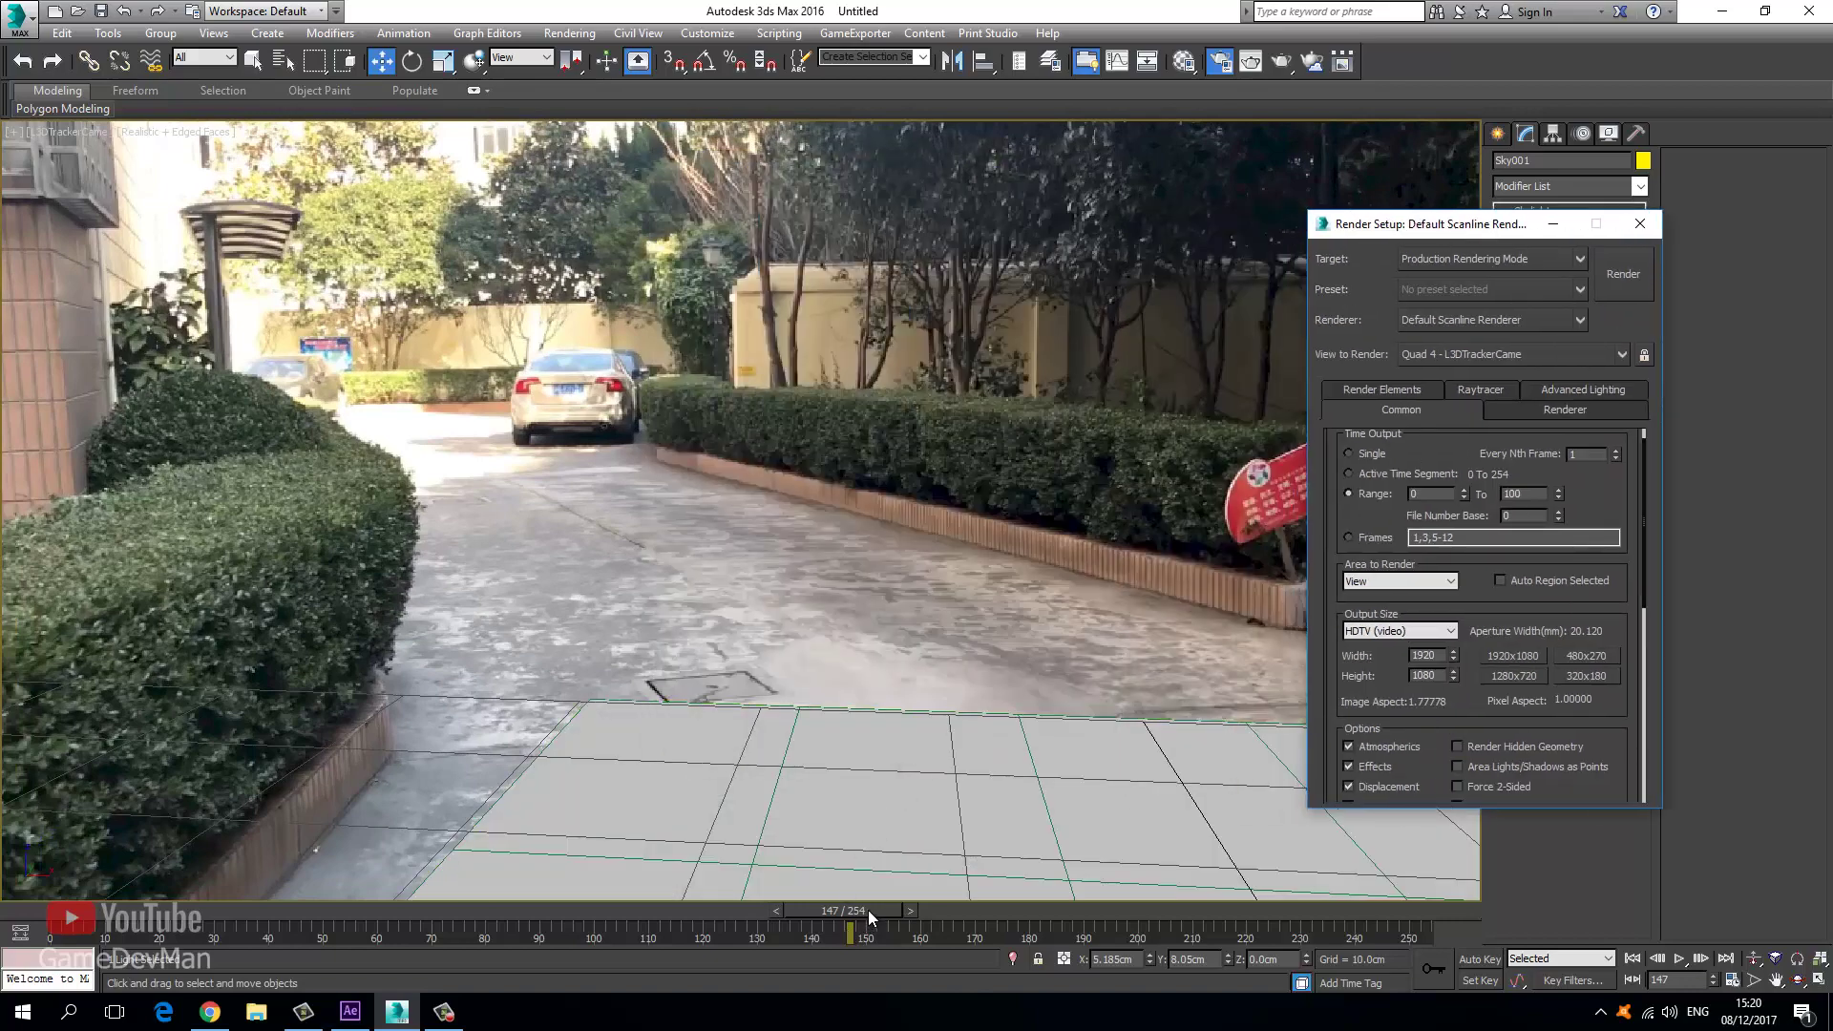
drag(867, 909, 1, 849)
key(comma)
key(comma)
key(comma)
key(comma)
key(comma)
key(comma)
key(comma)
key(comma)
key(comma)
key(comma)
key(w)
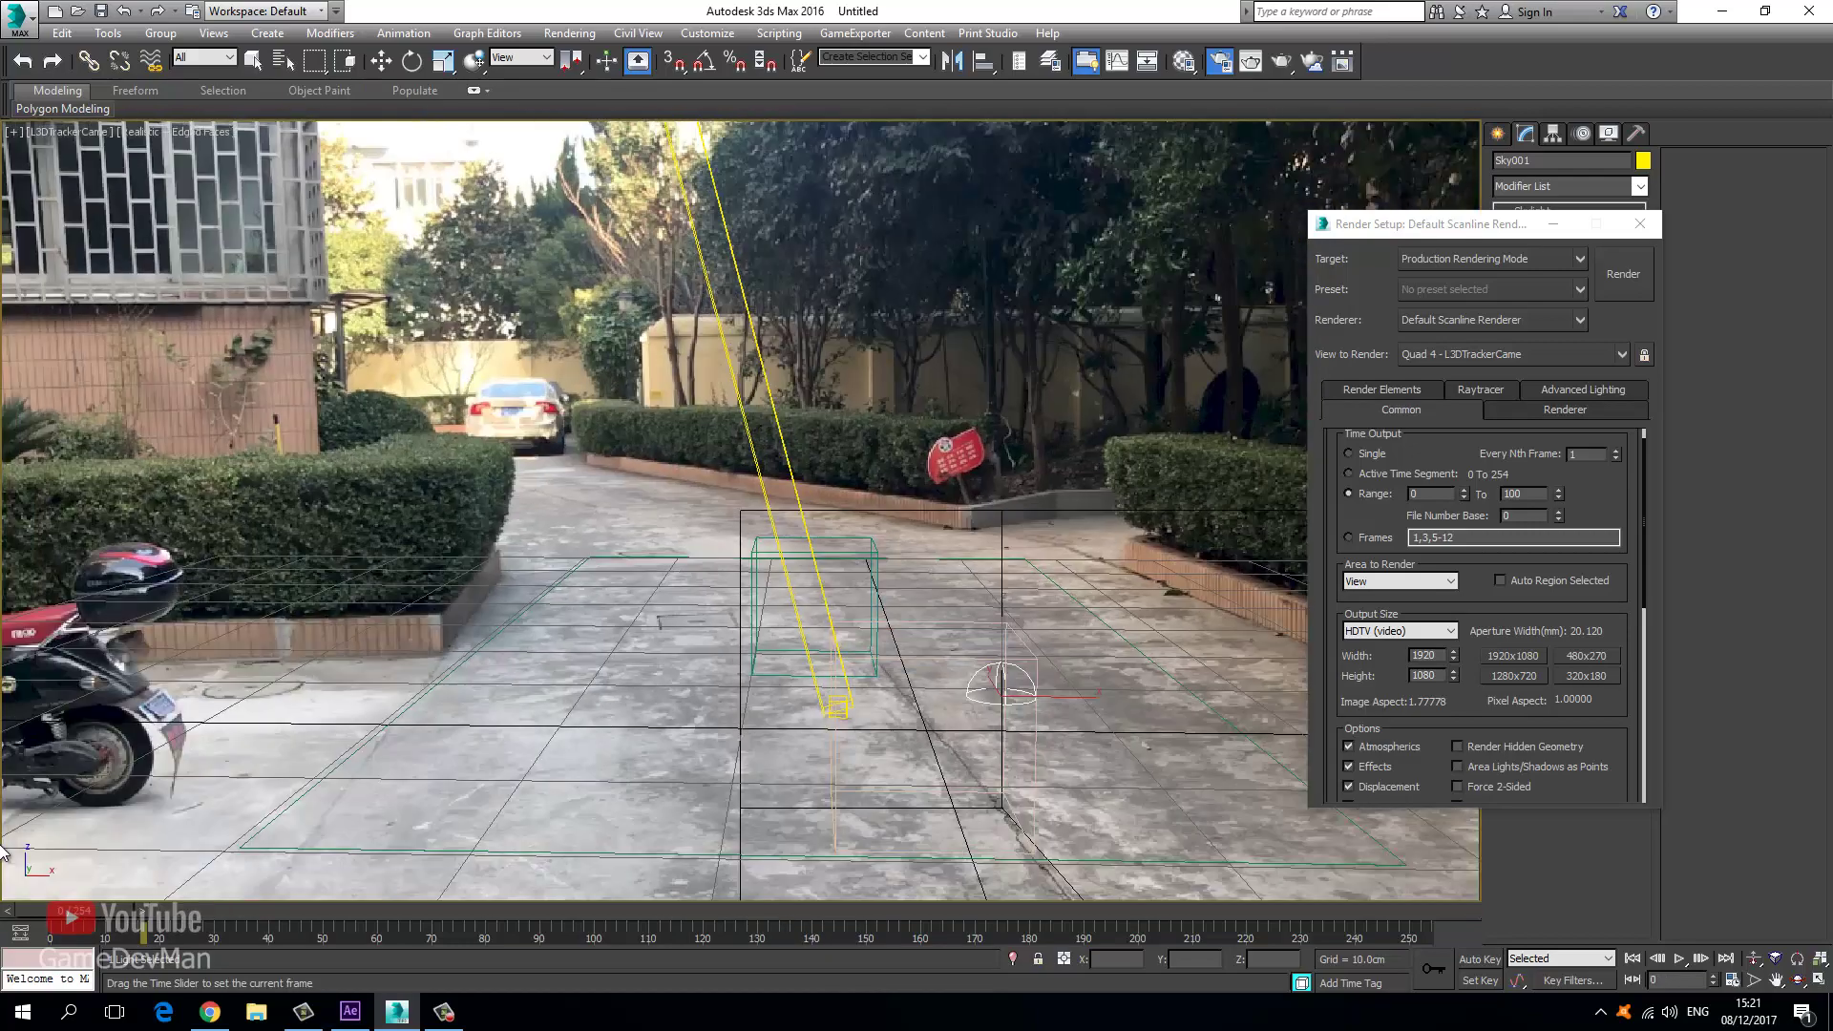
key(w)
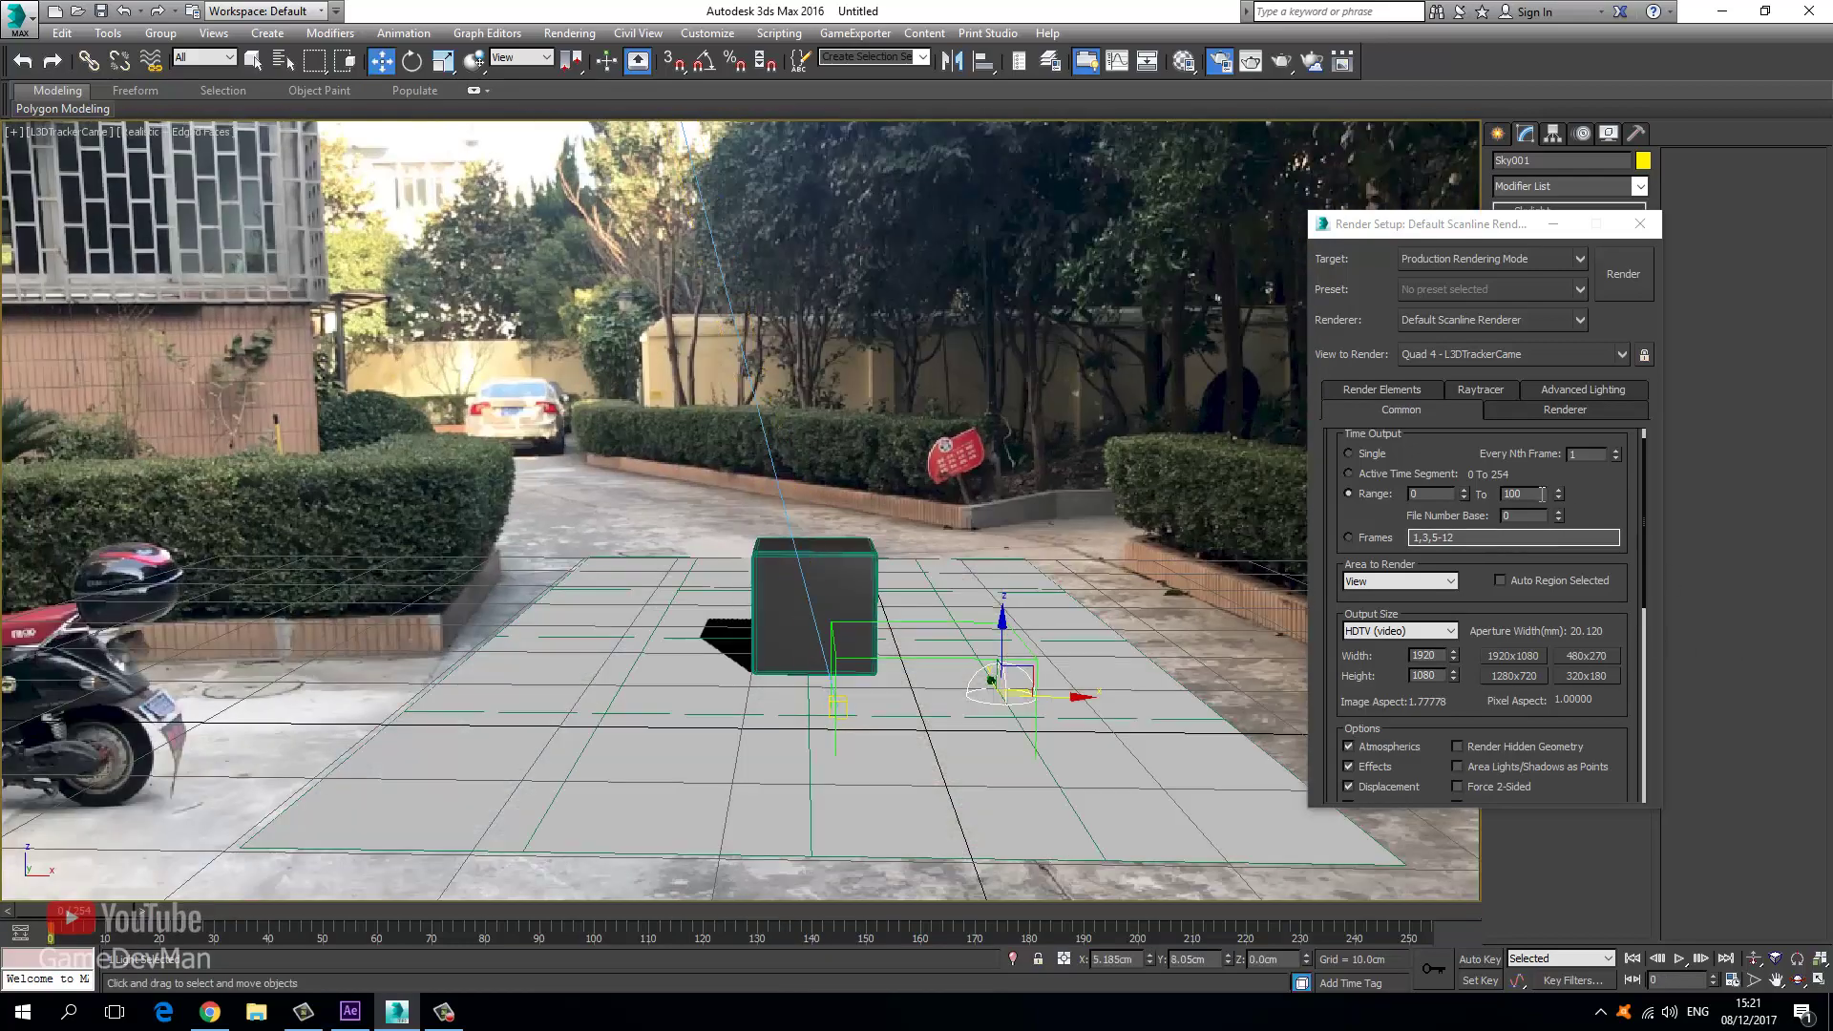
Set the end of the render frame range to 140.
double_click(1541, 494)
text(140)
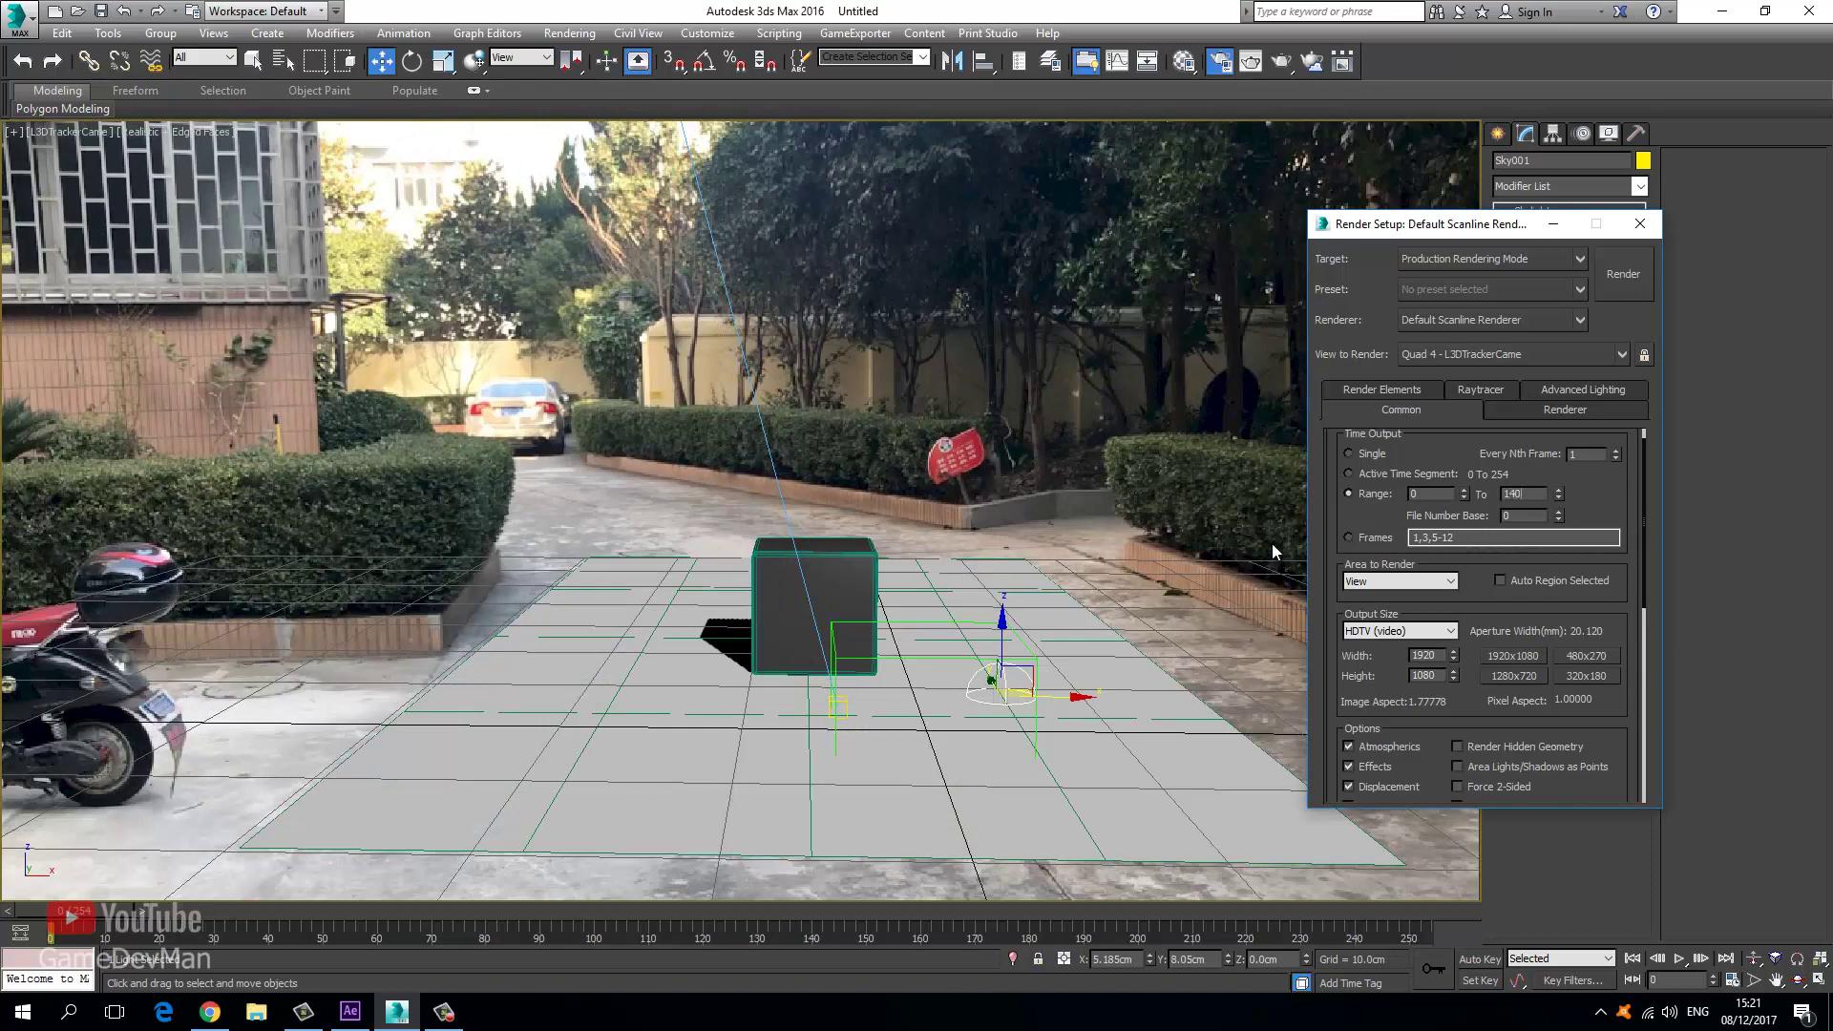
drag(1435, 227, 895, 209)
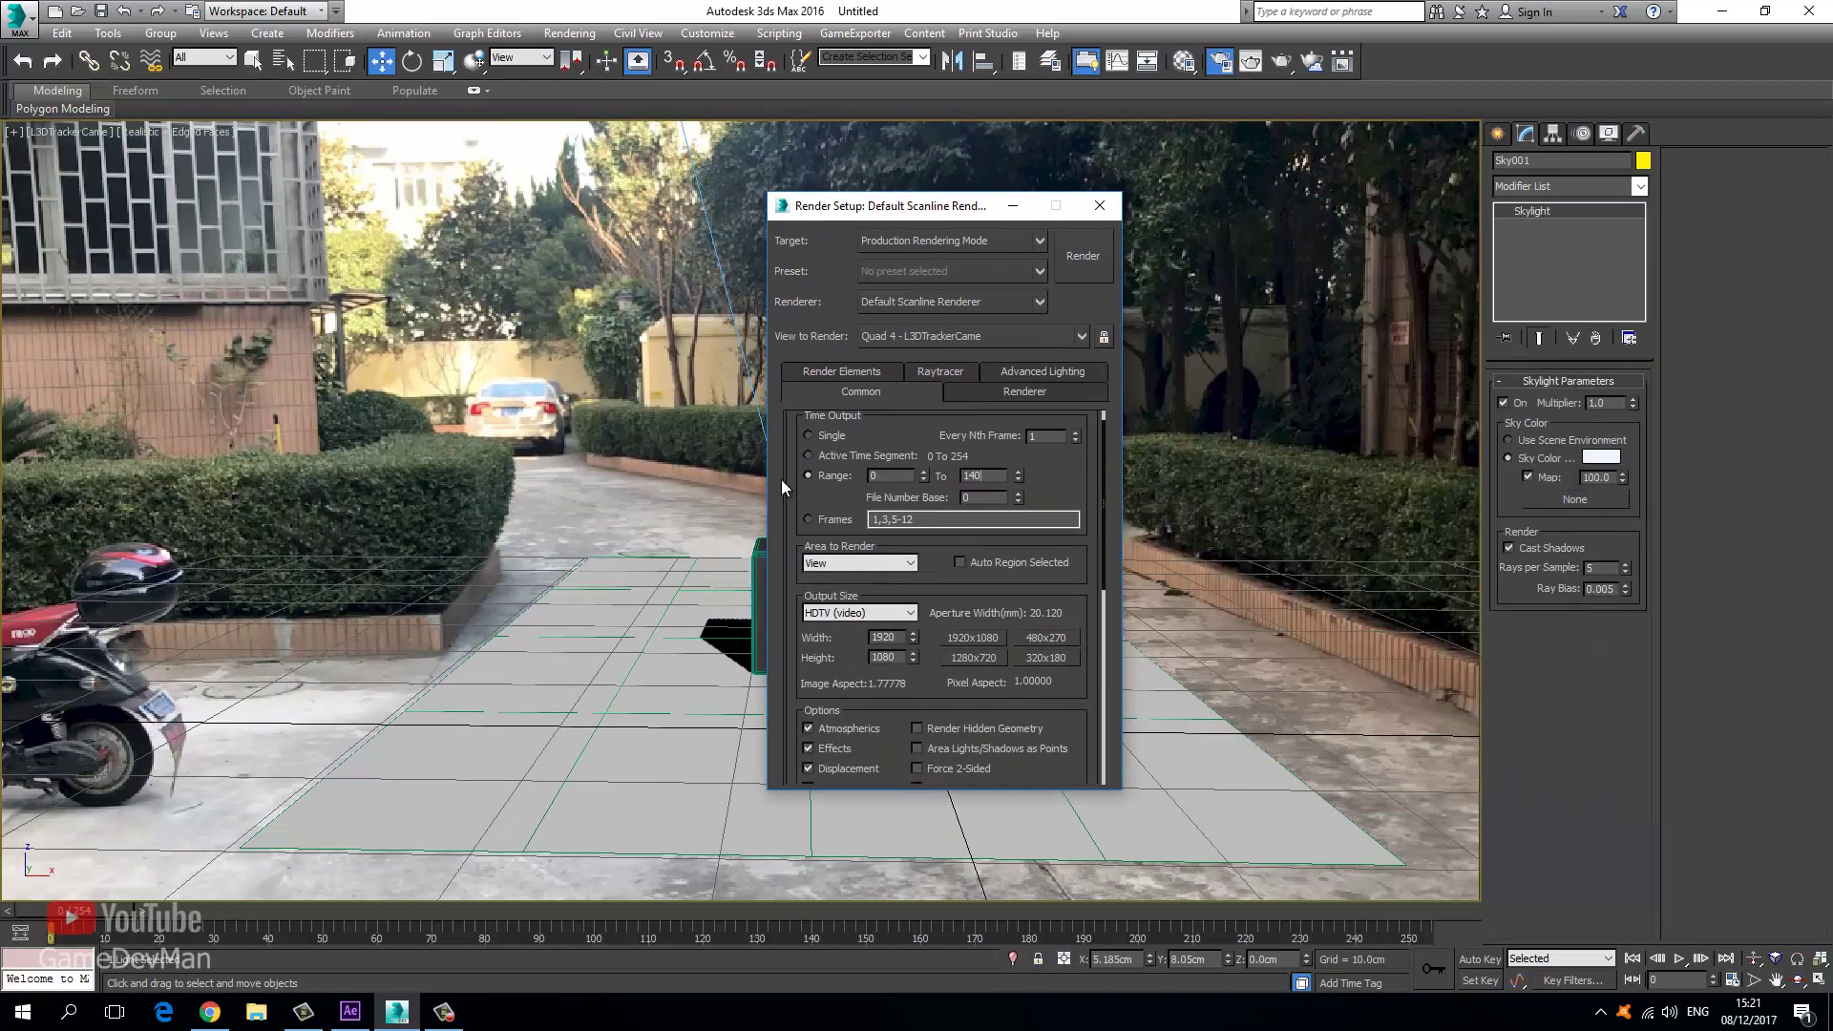
Check the render output file settings without changing them, and start rendering the frame range from the L3DTrackerCame view.
drag(806, 500, 818, 298)
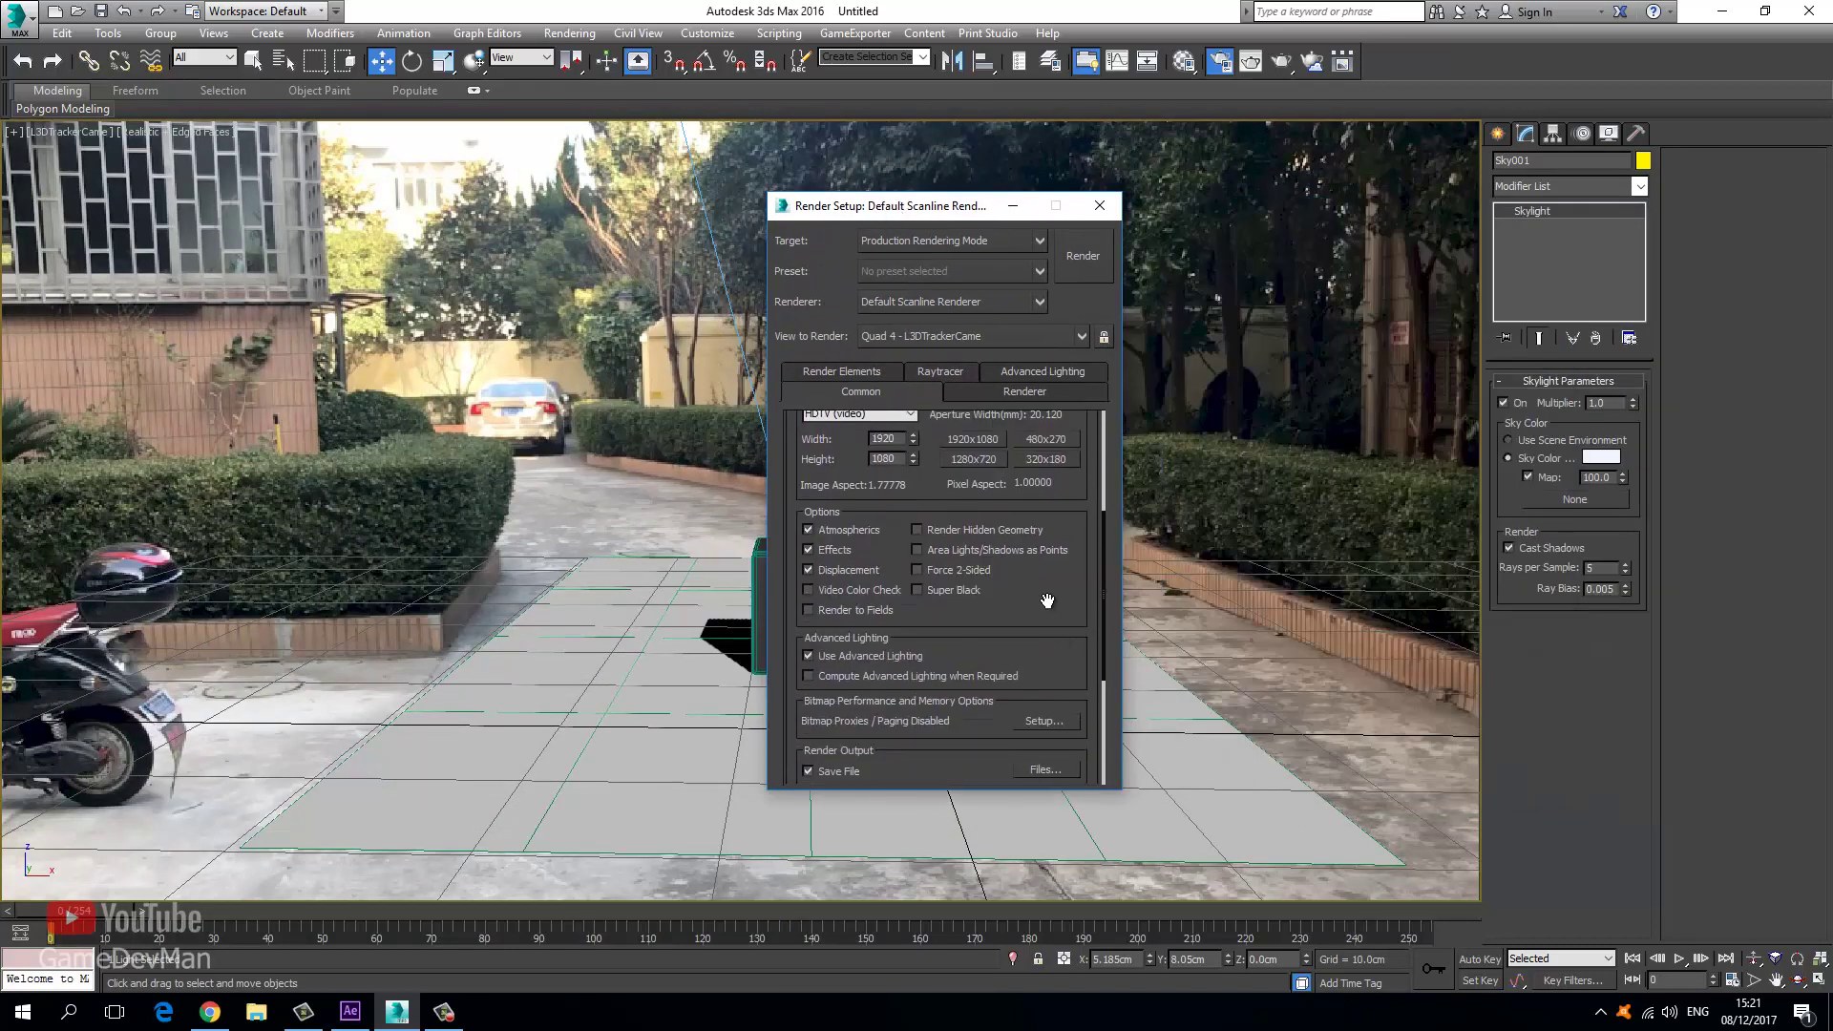
drag(1043, 601, 1047, 517)
click(1046, 543)
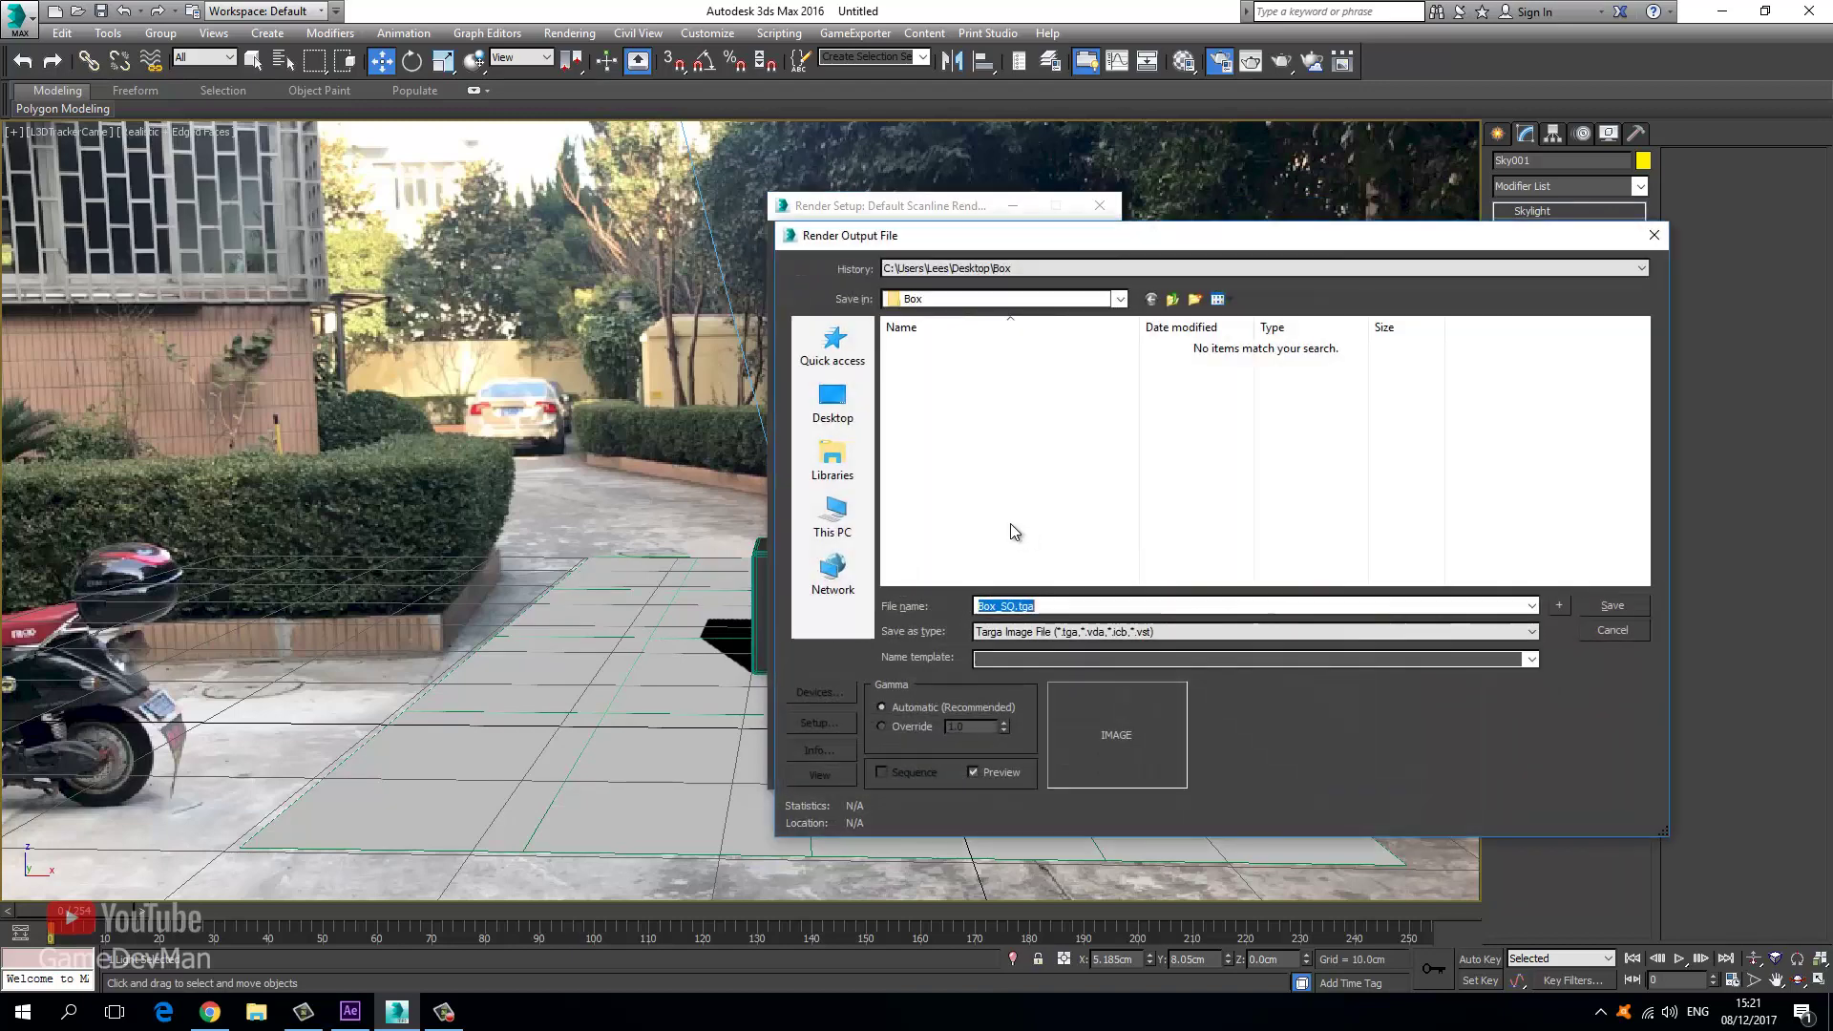
click(1623, 632)
drag(1017, 426, 1003, 484)
click(1083, 254)
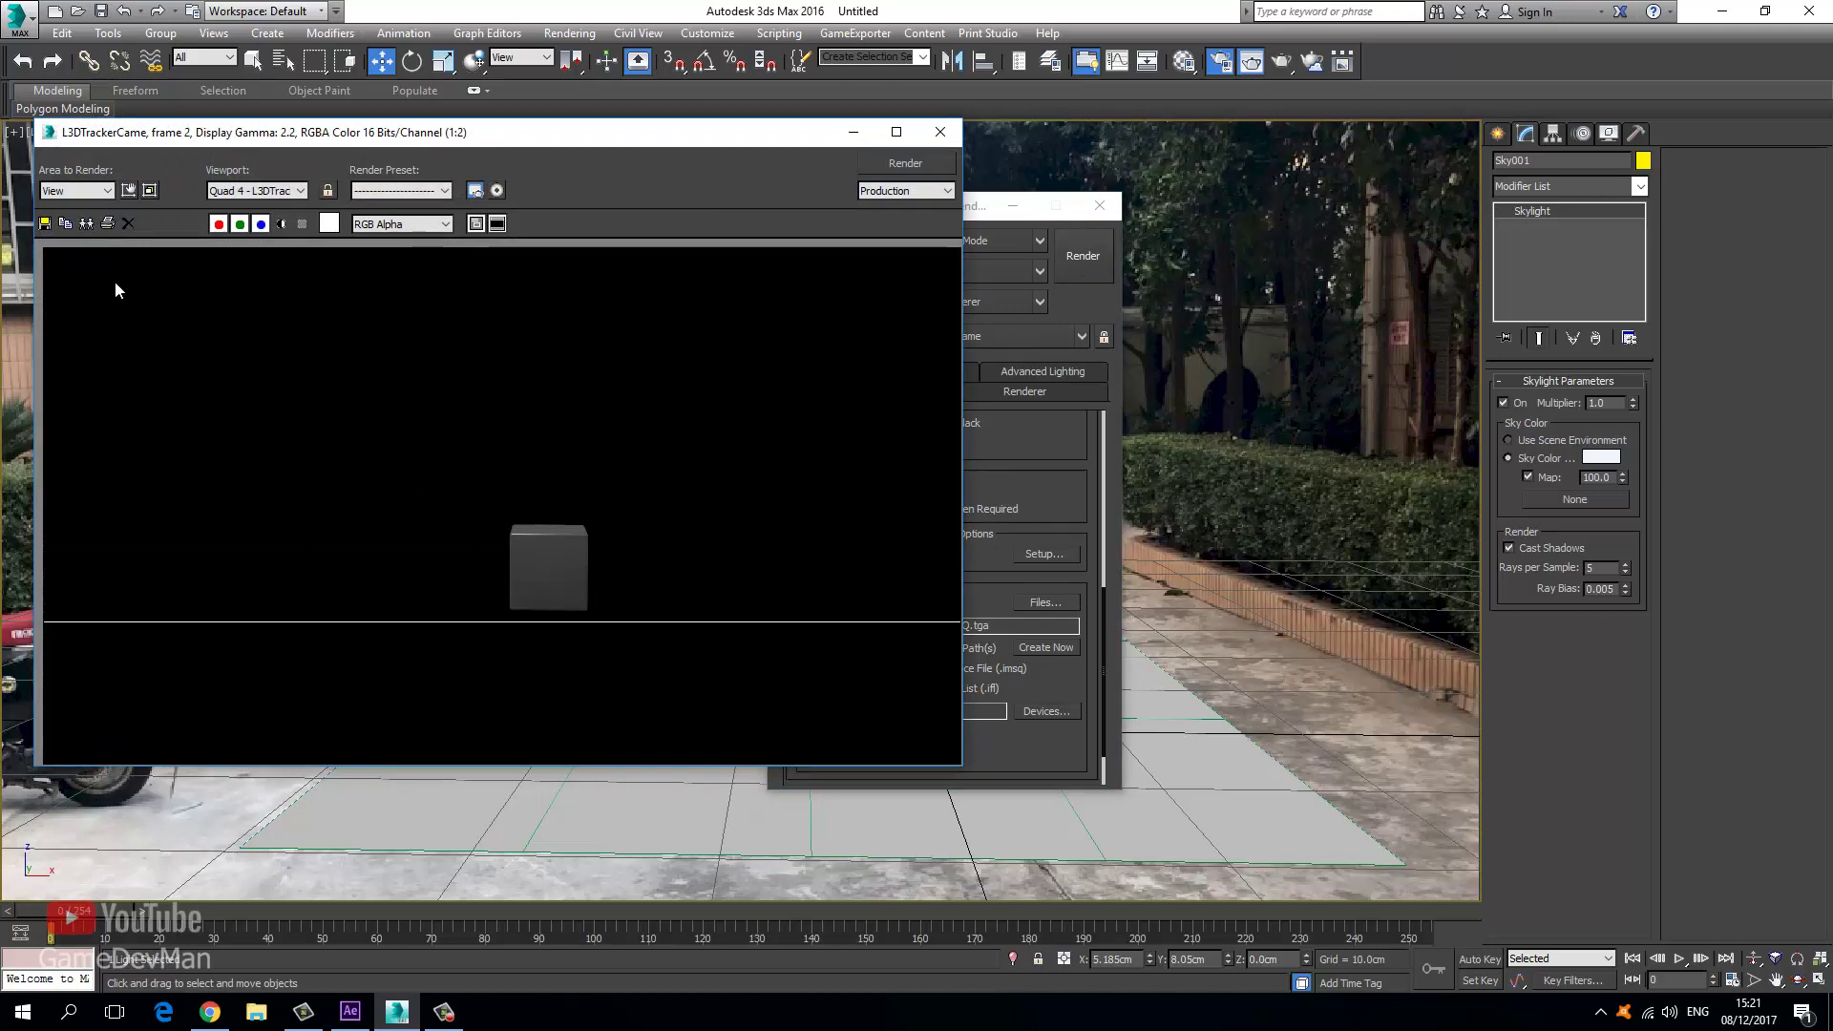
Inspect the alpha channel of the rendering frames, return to the colour display, and close the rendered frame window once the sequence is complete.
click(282, 224)
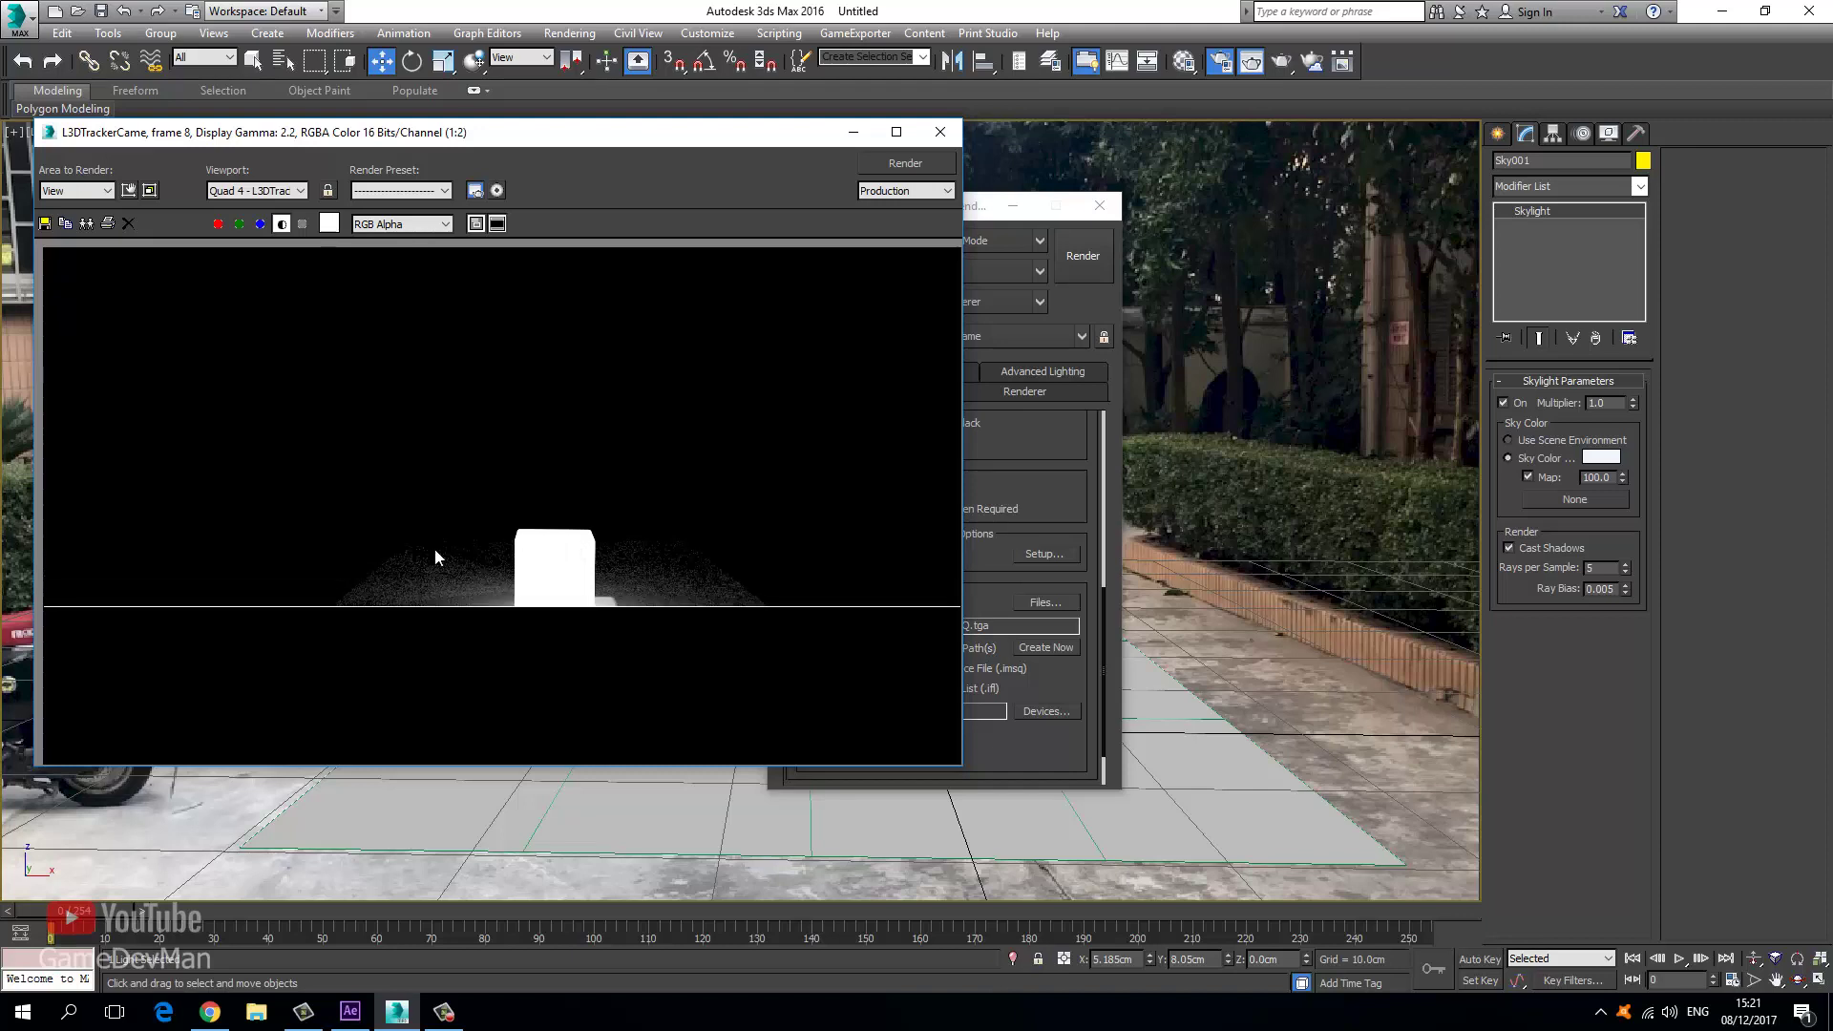
click(282, 224)
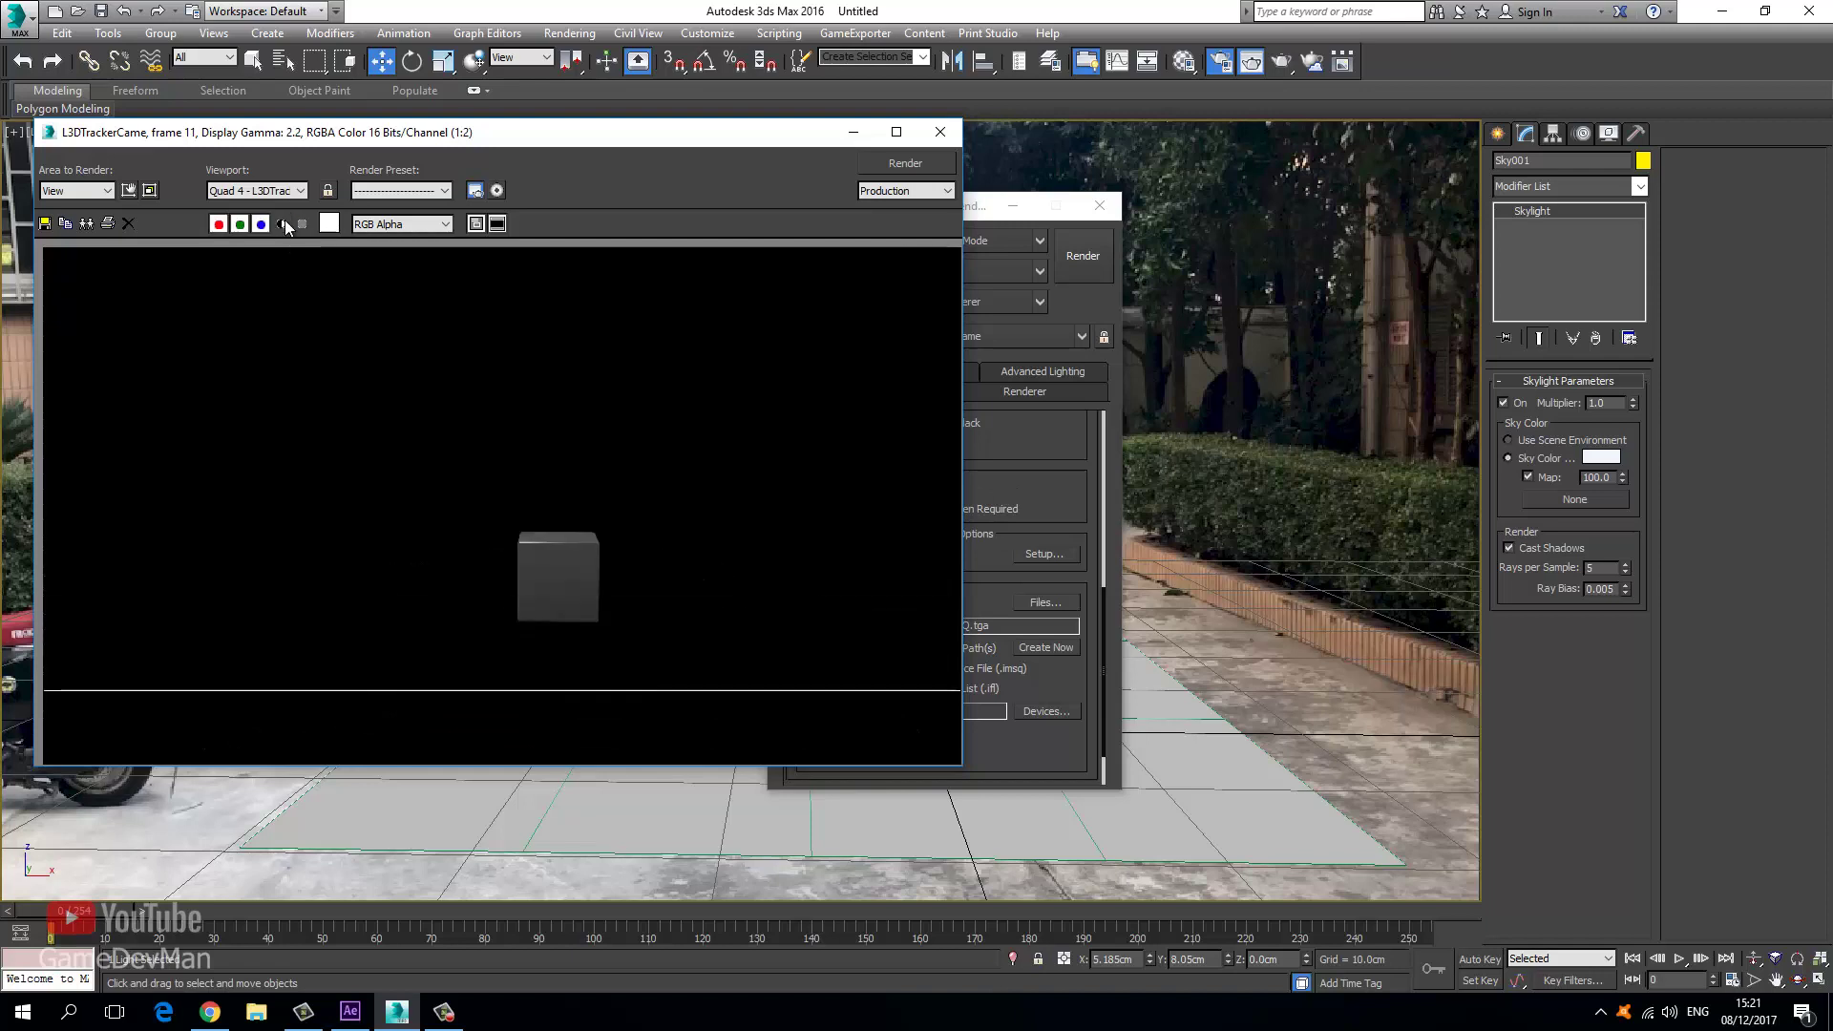
drag(427, 144, 959, 198)
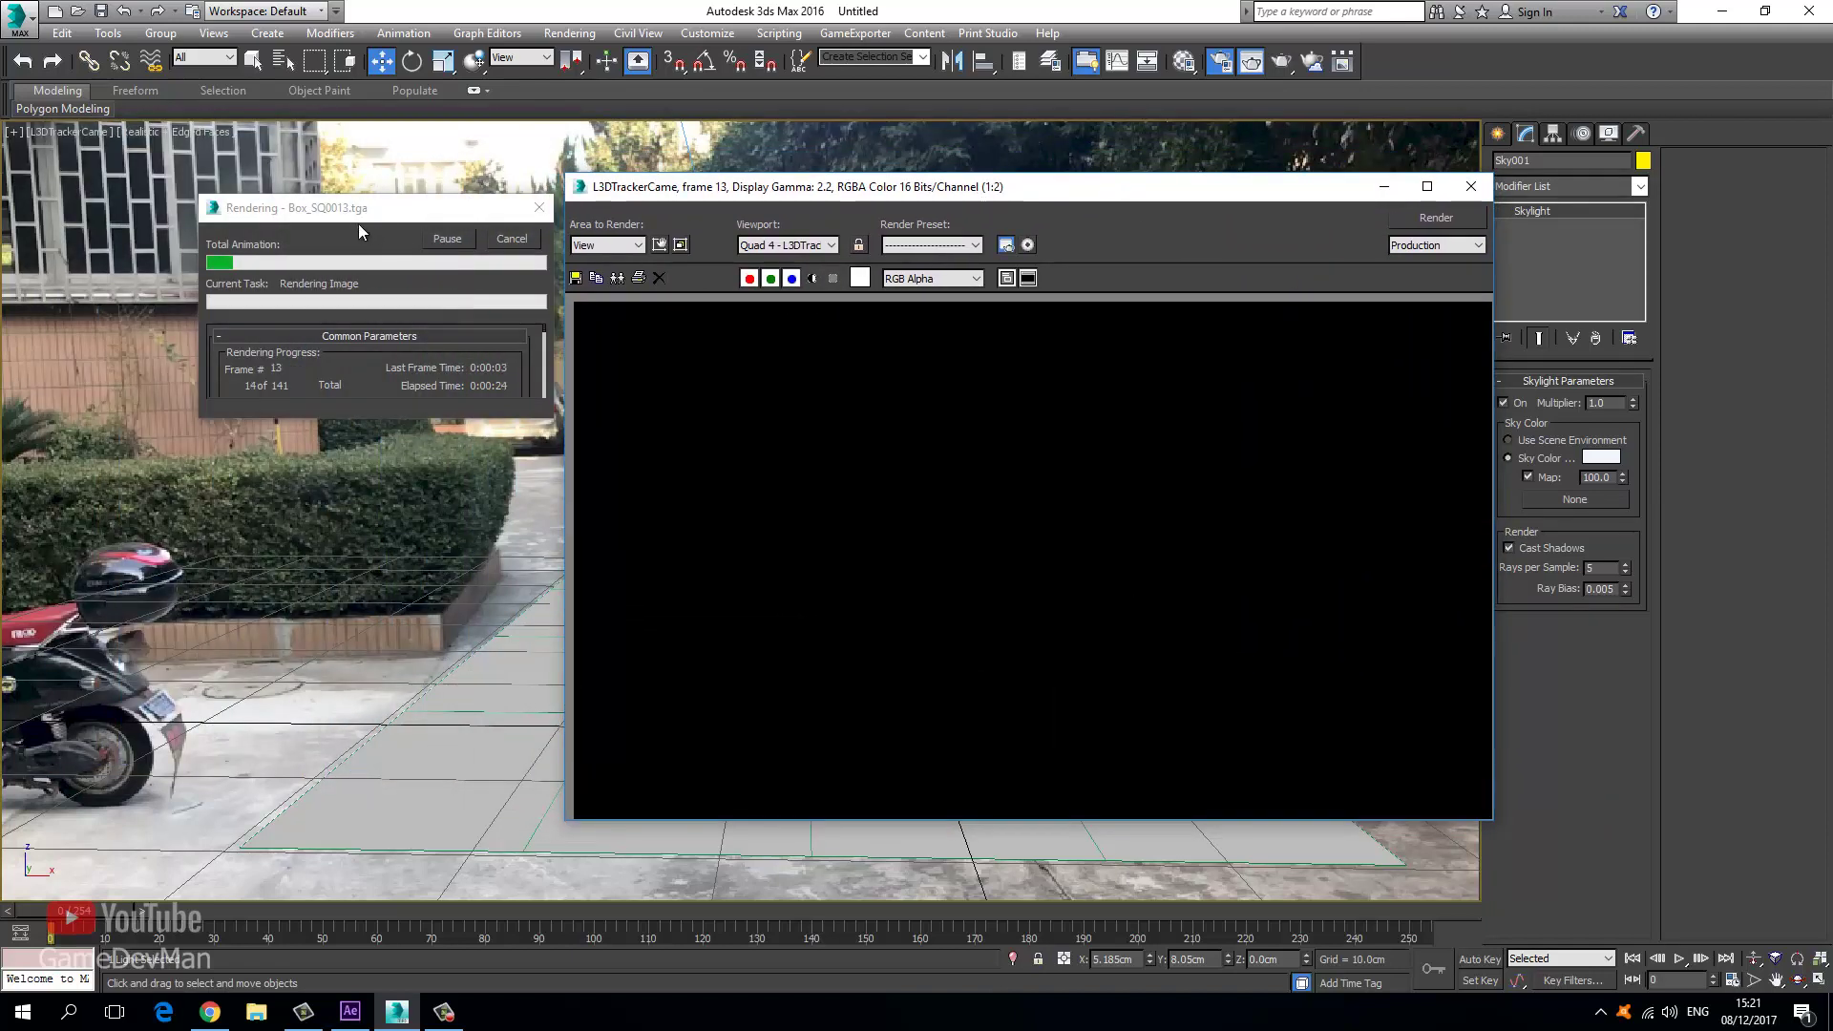
drag(362, 212, 319, 216)
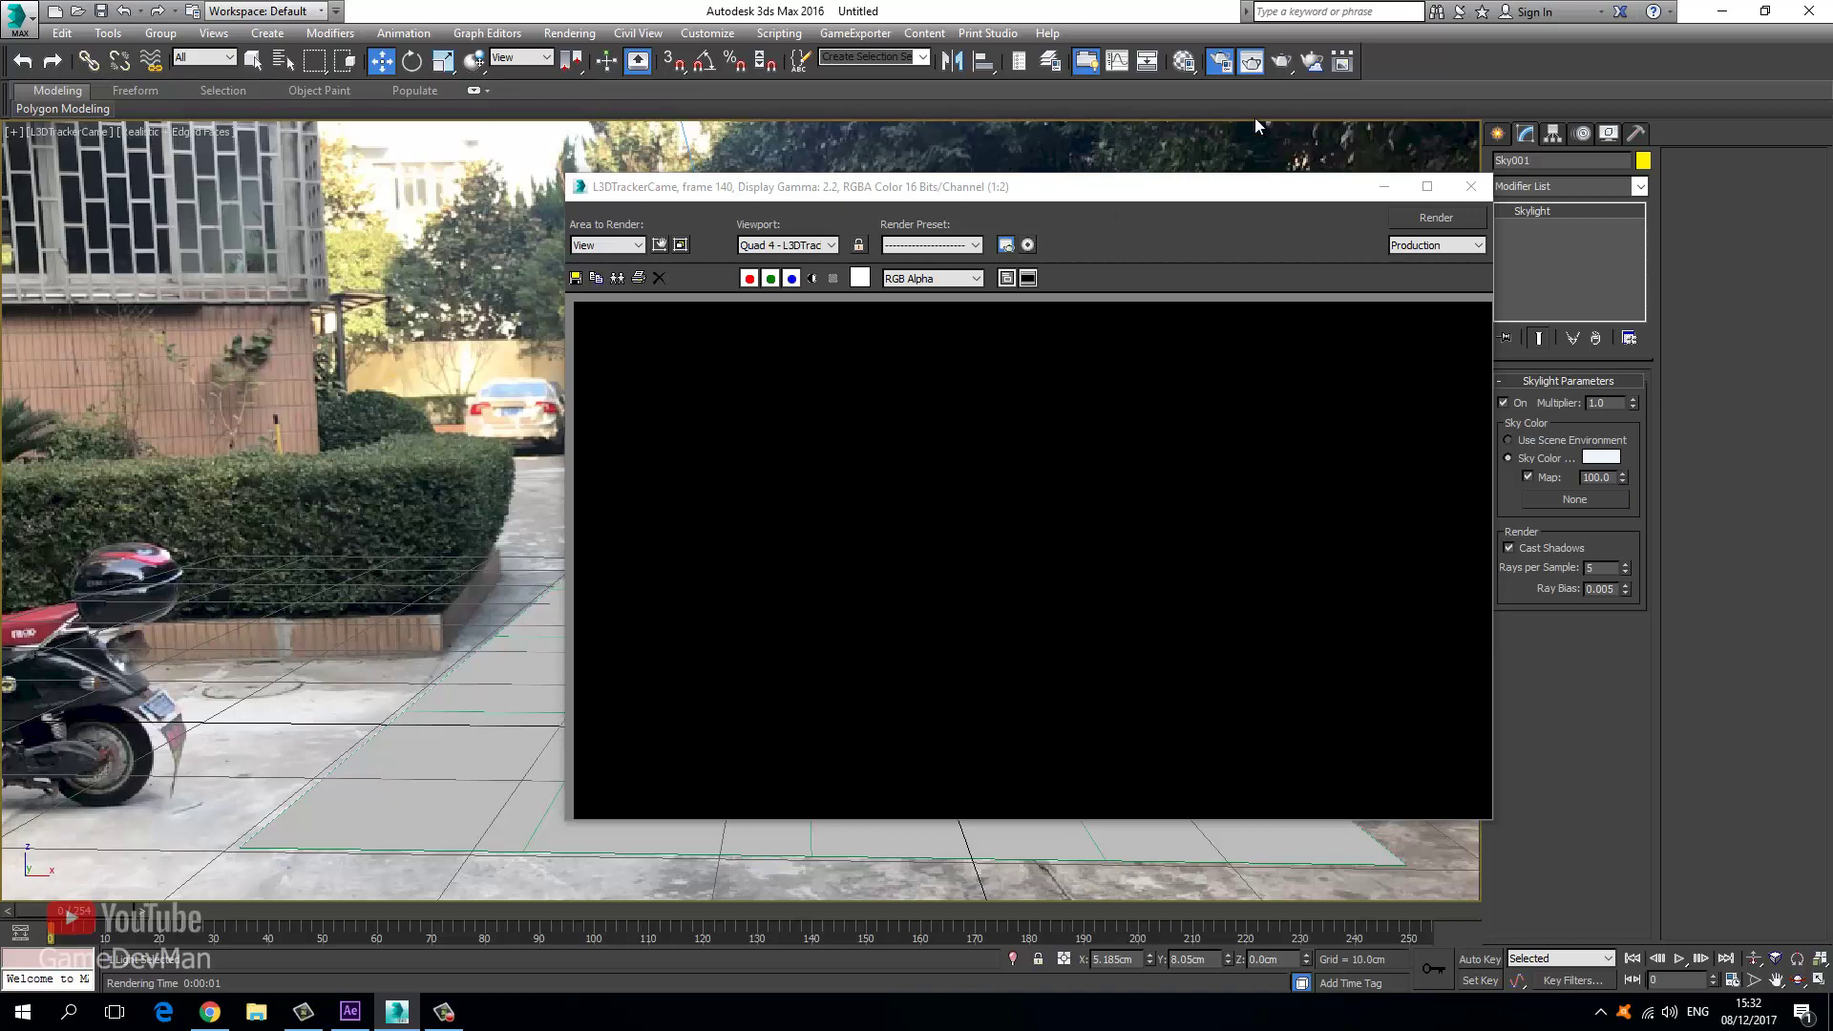
click(1471, 185)
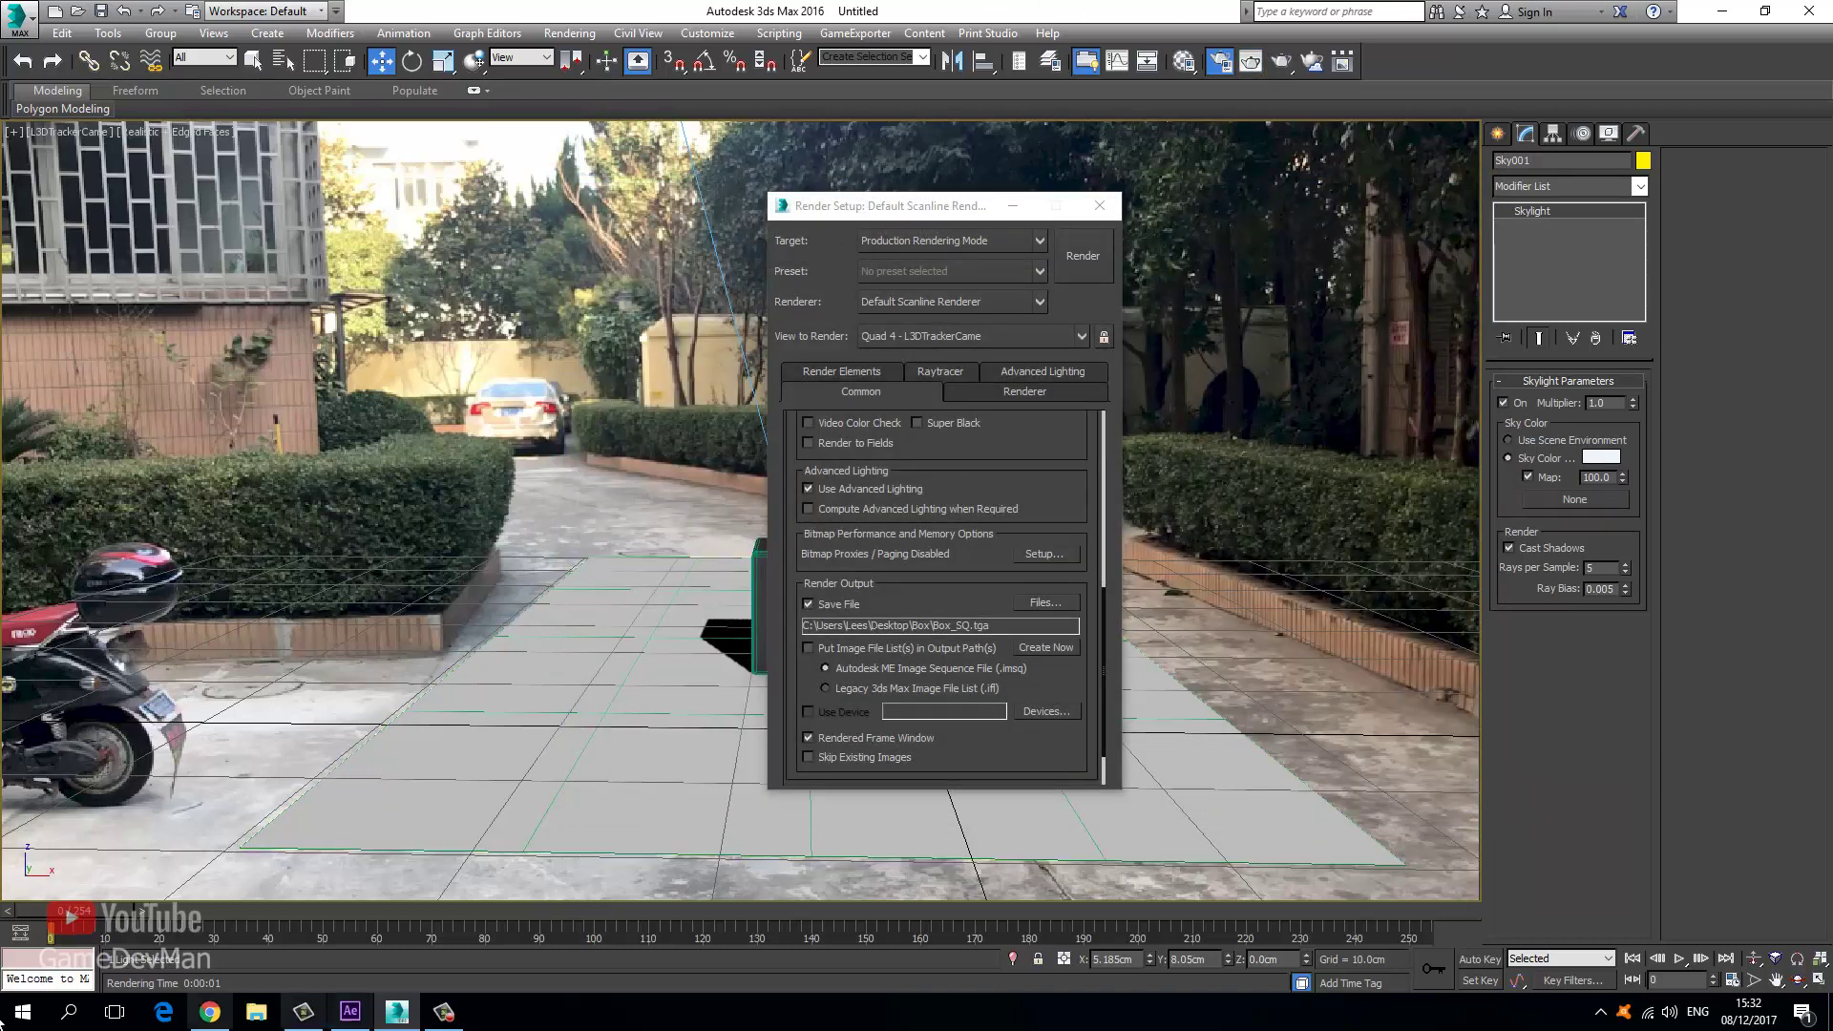
Switch to After Effects and import the Box_SQ Targa sequence from the desktop Box folder, with its alpha set to Premultiplied - Matted With Color black.
click(349, 1012)
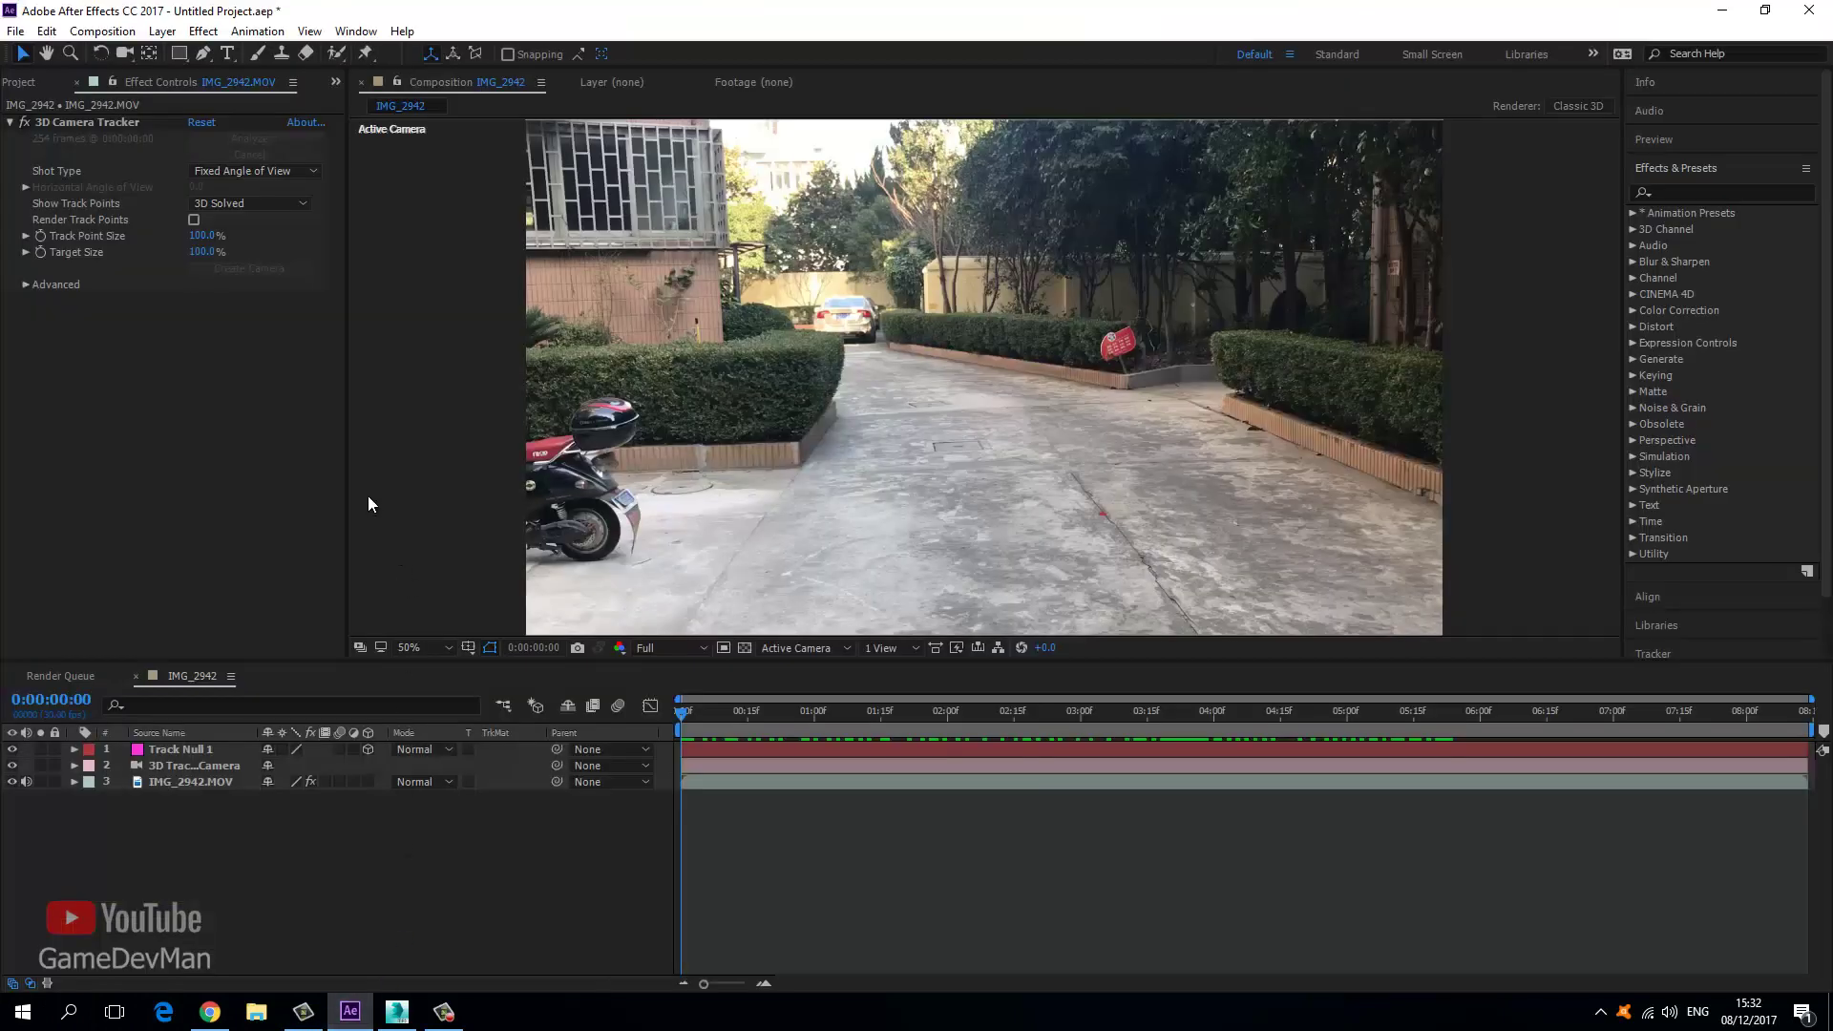
click(177, 682)
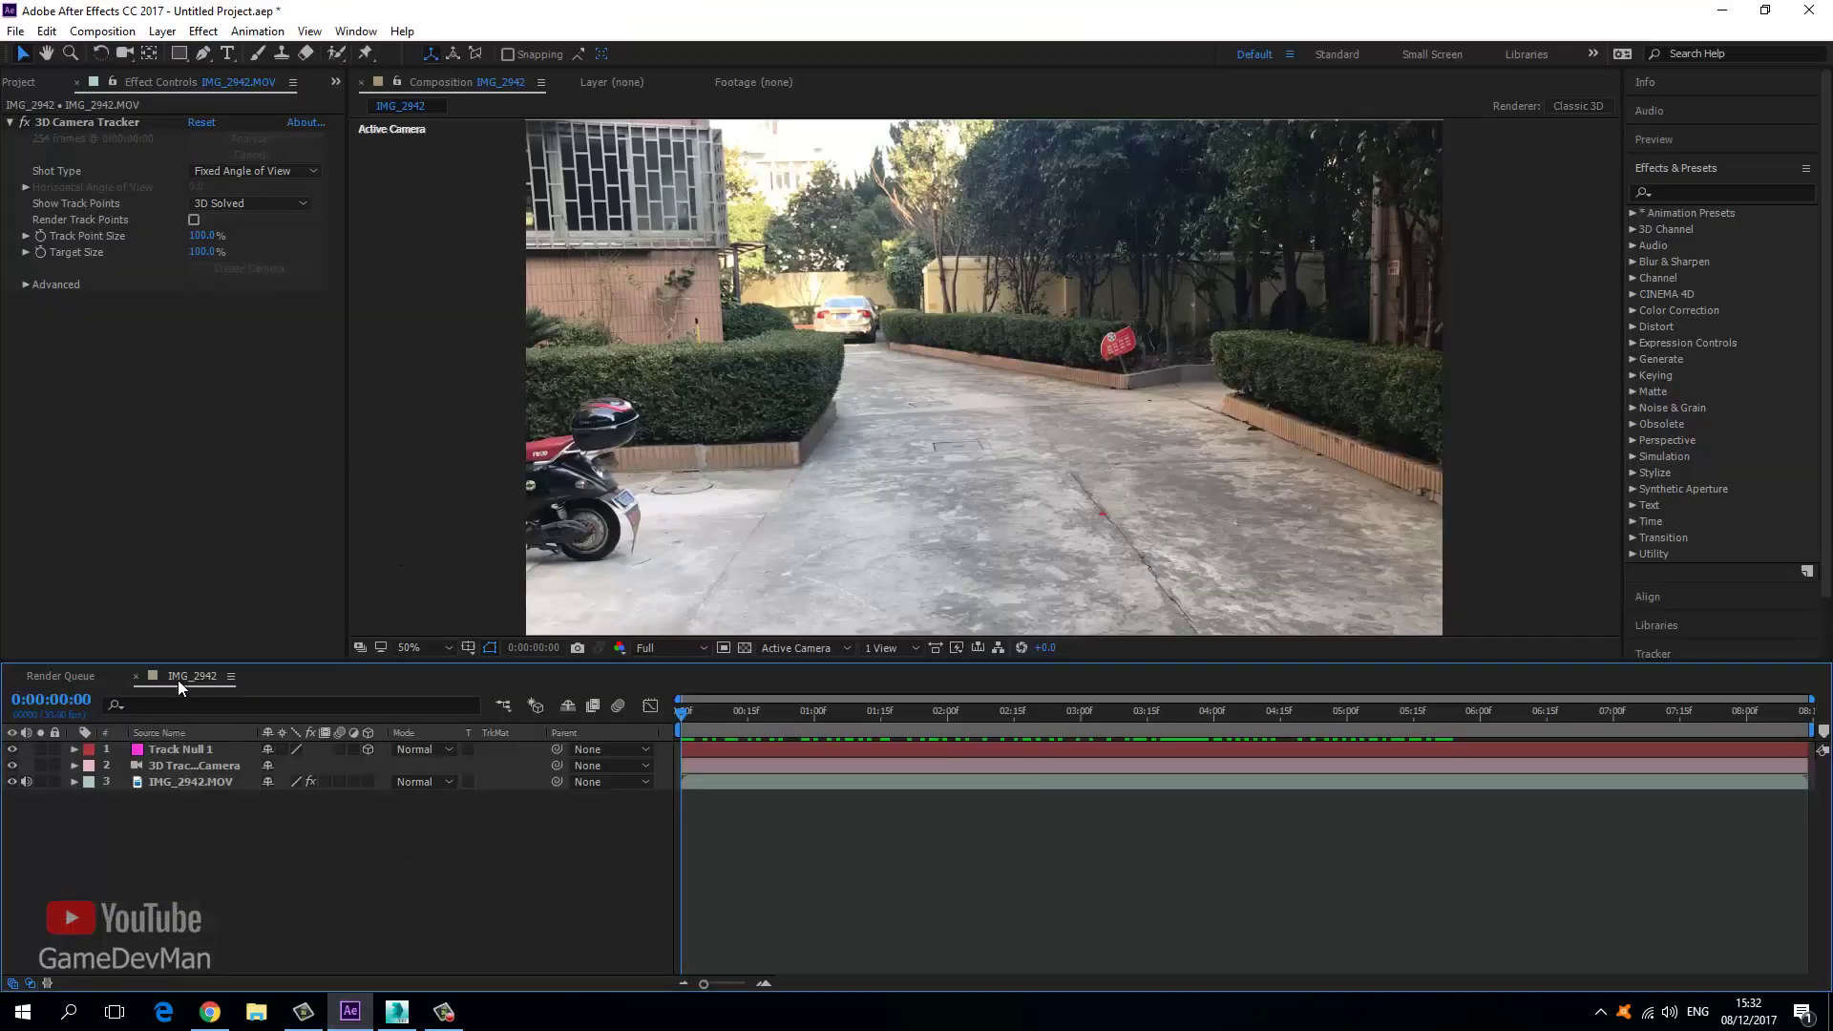
click(24, 83)
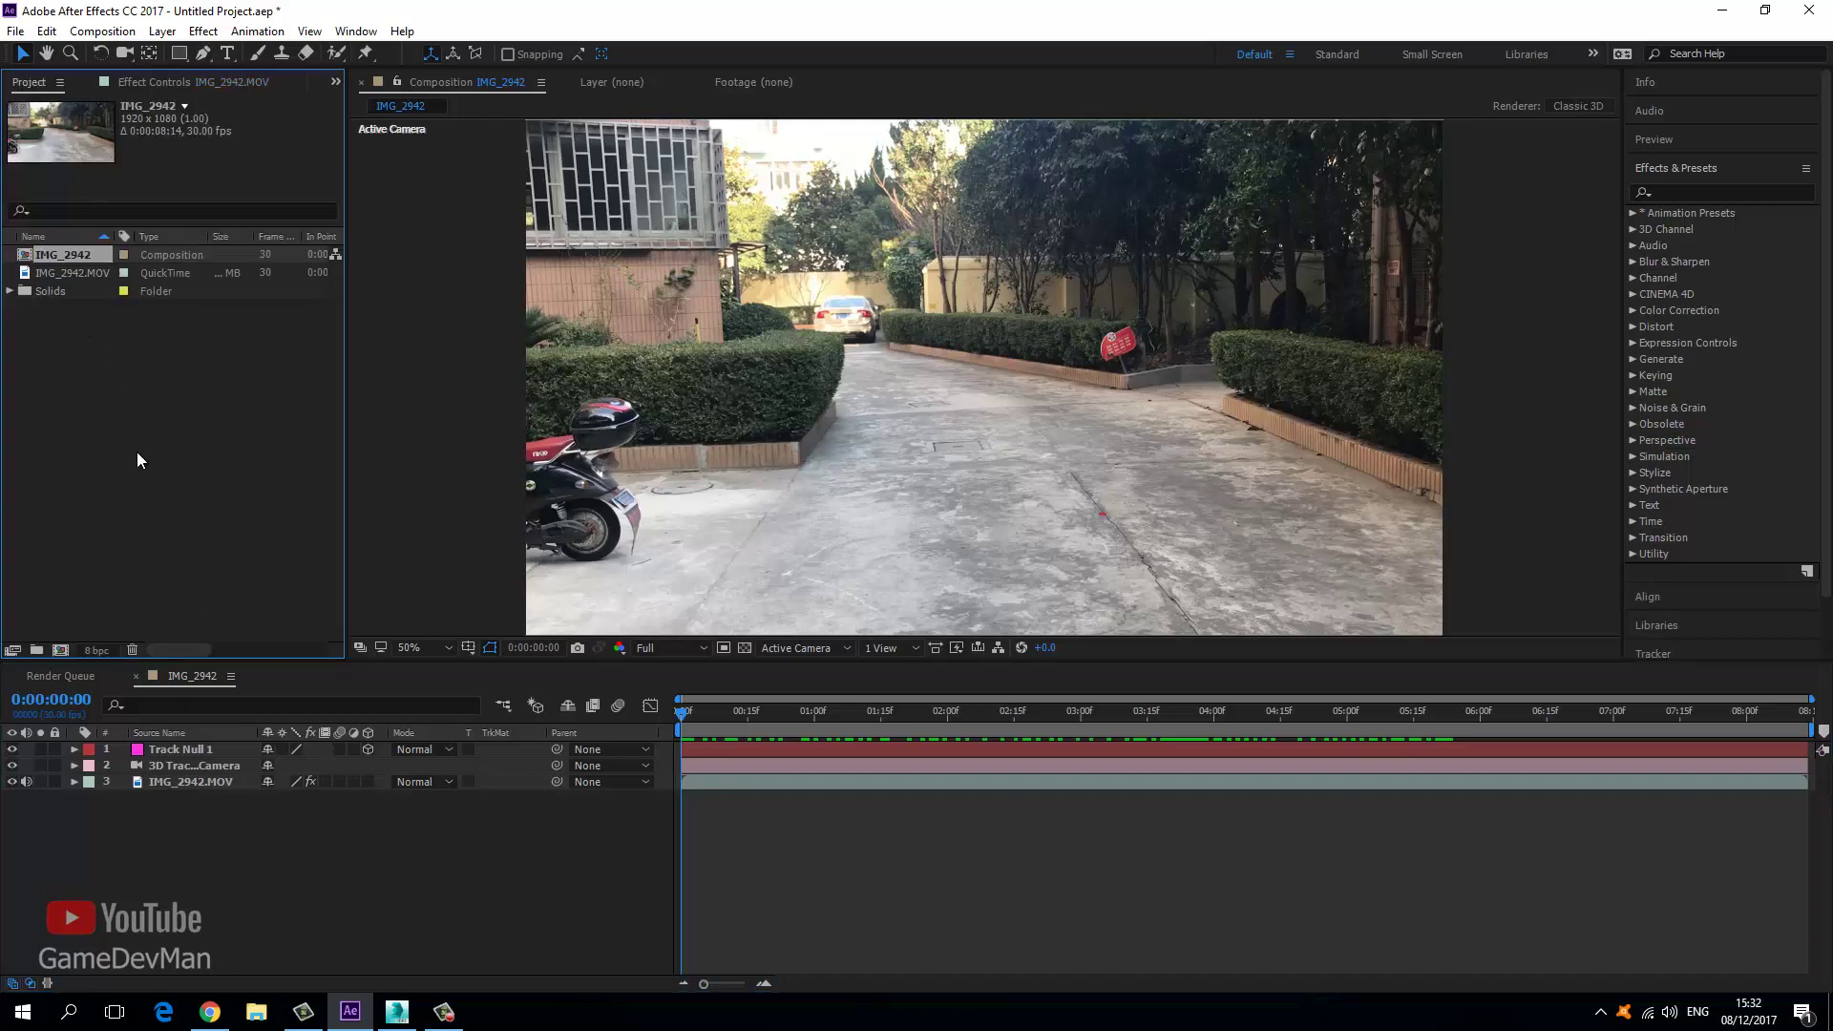
right_click(116, 397)
mouse_move(202, 494)
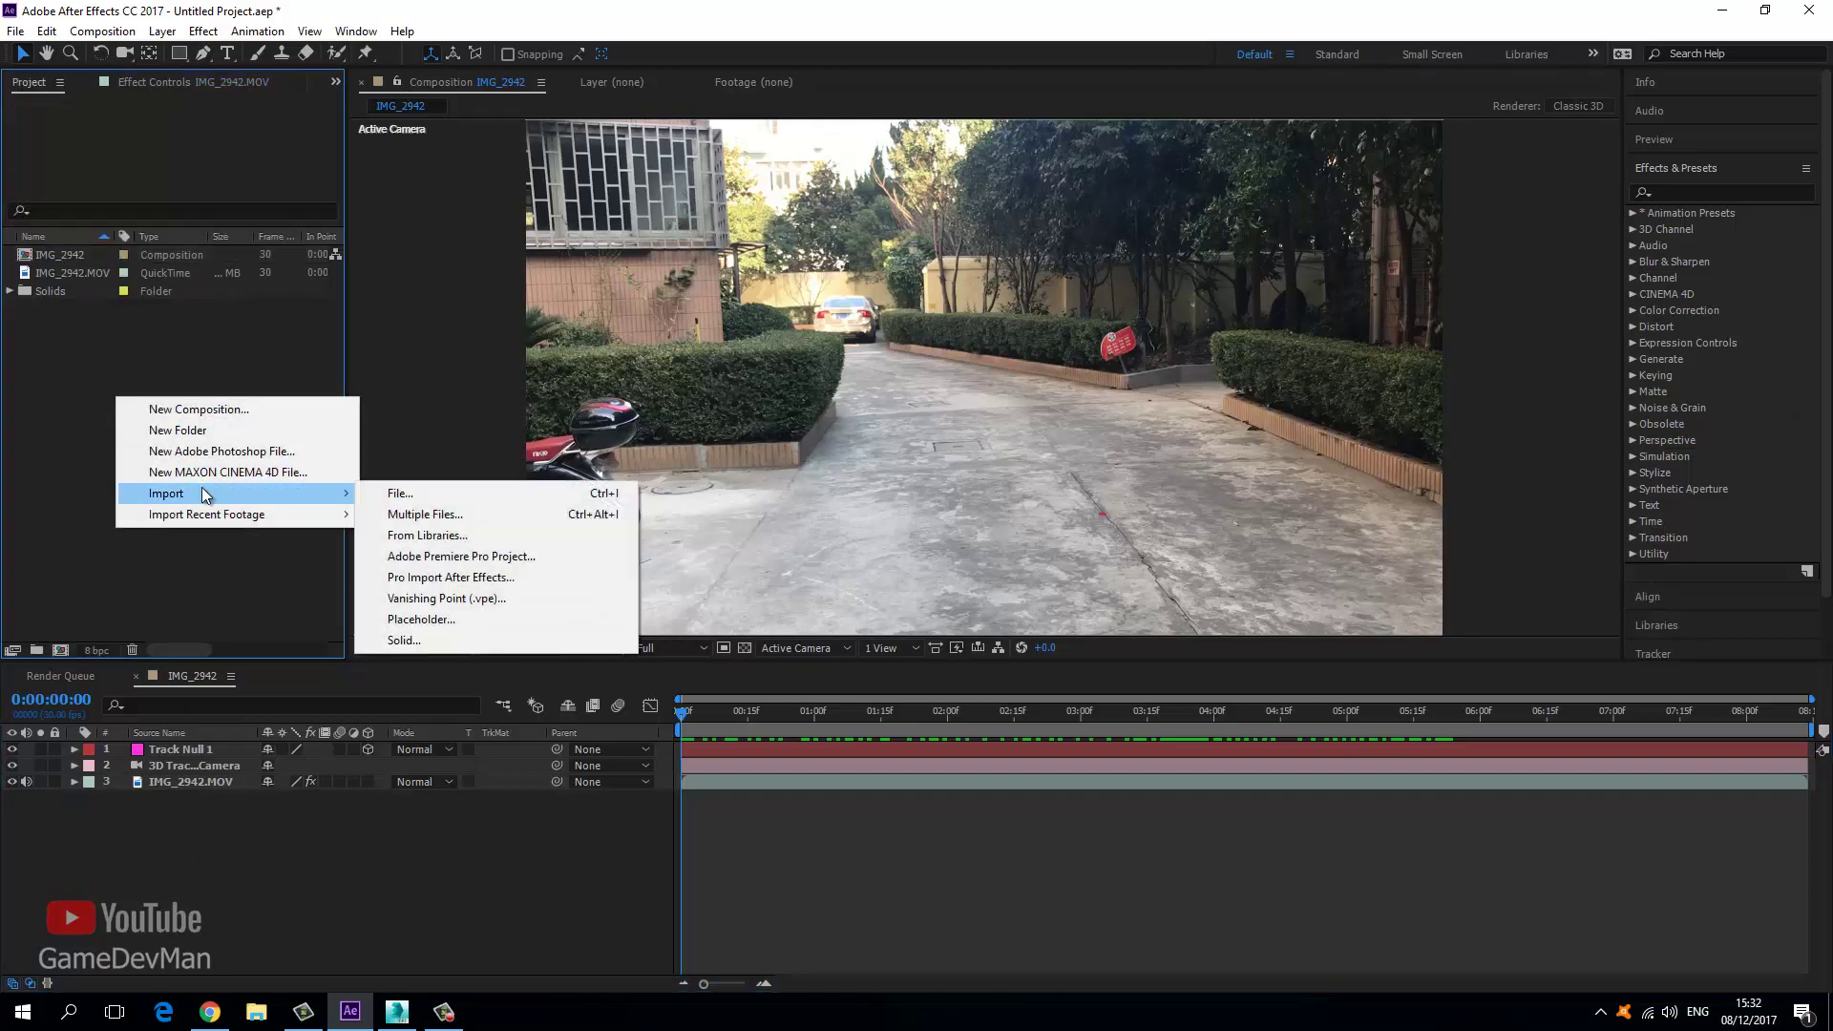
click(372, 491)
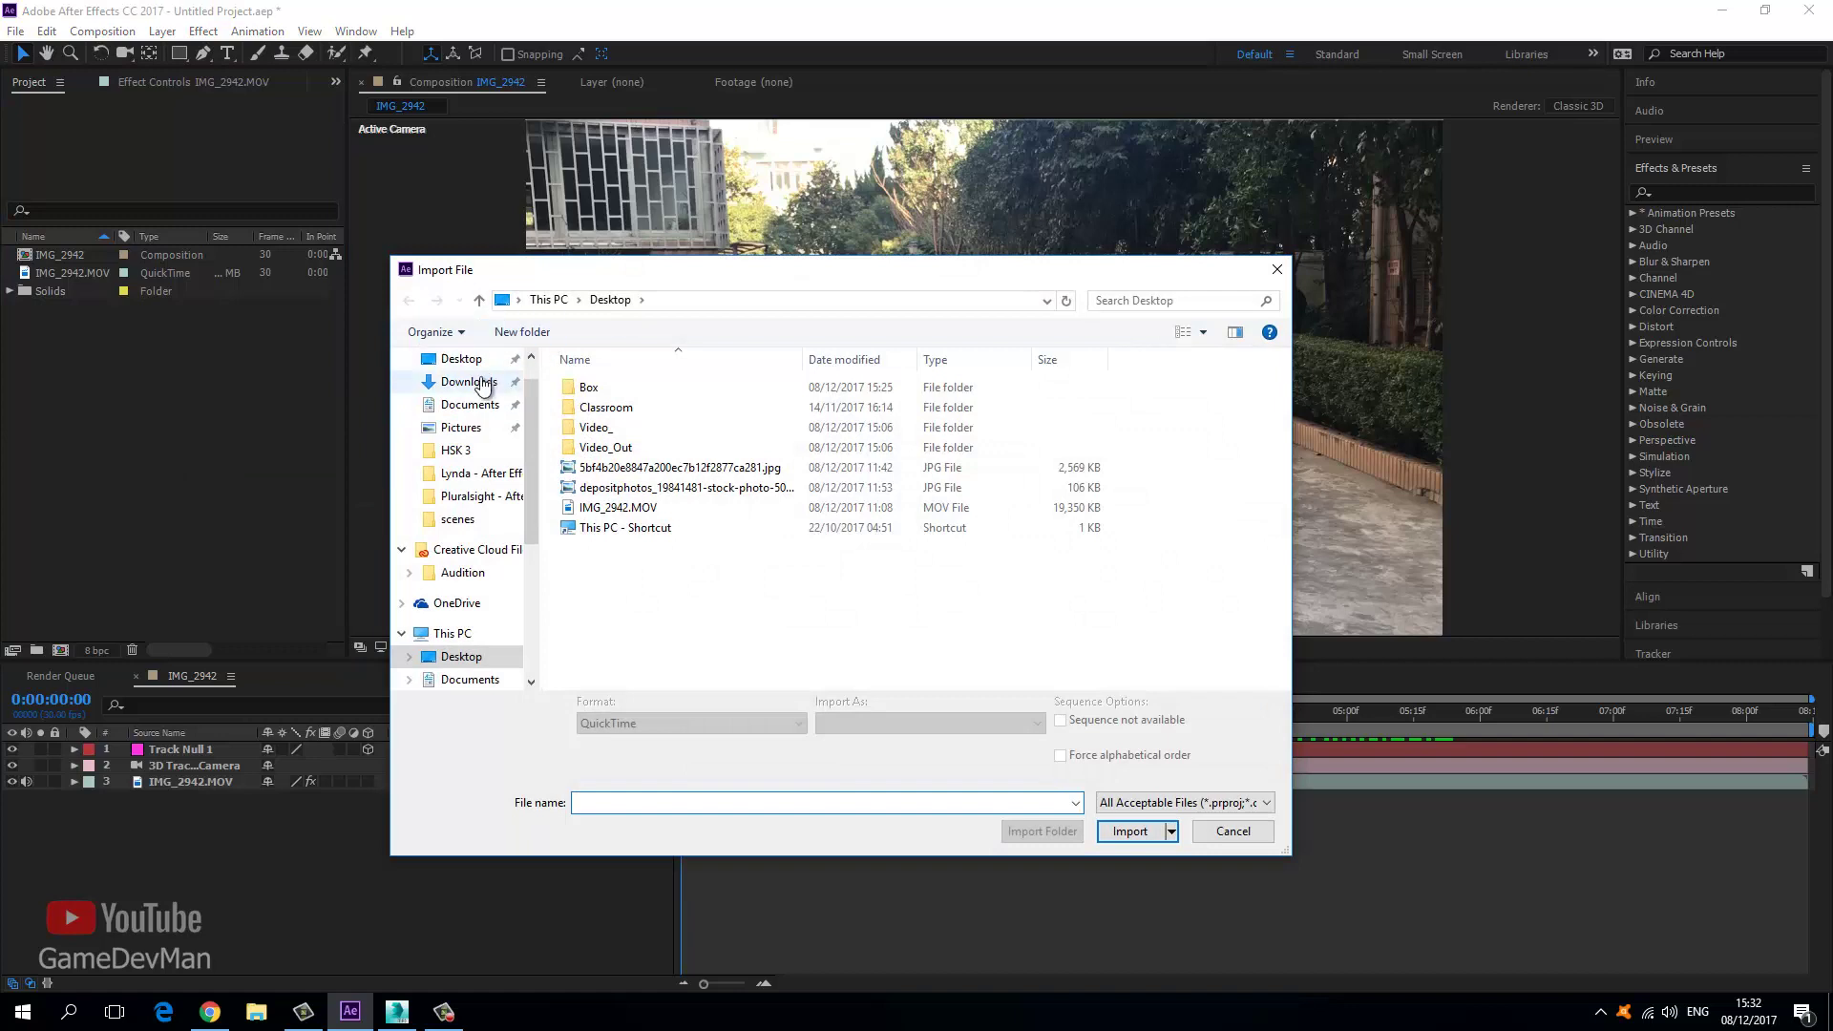
click(461, 360)
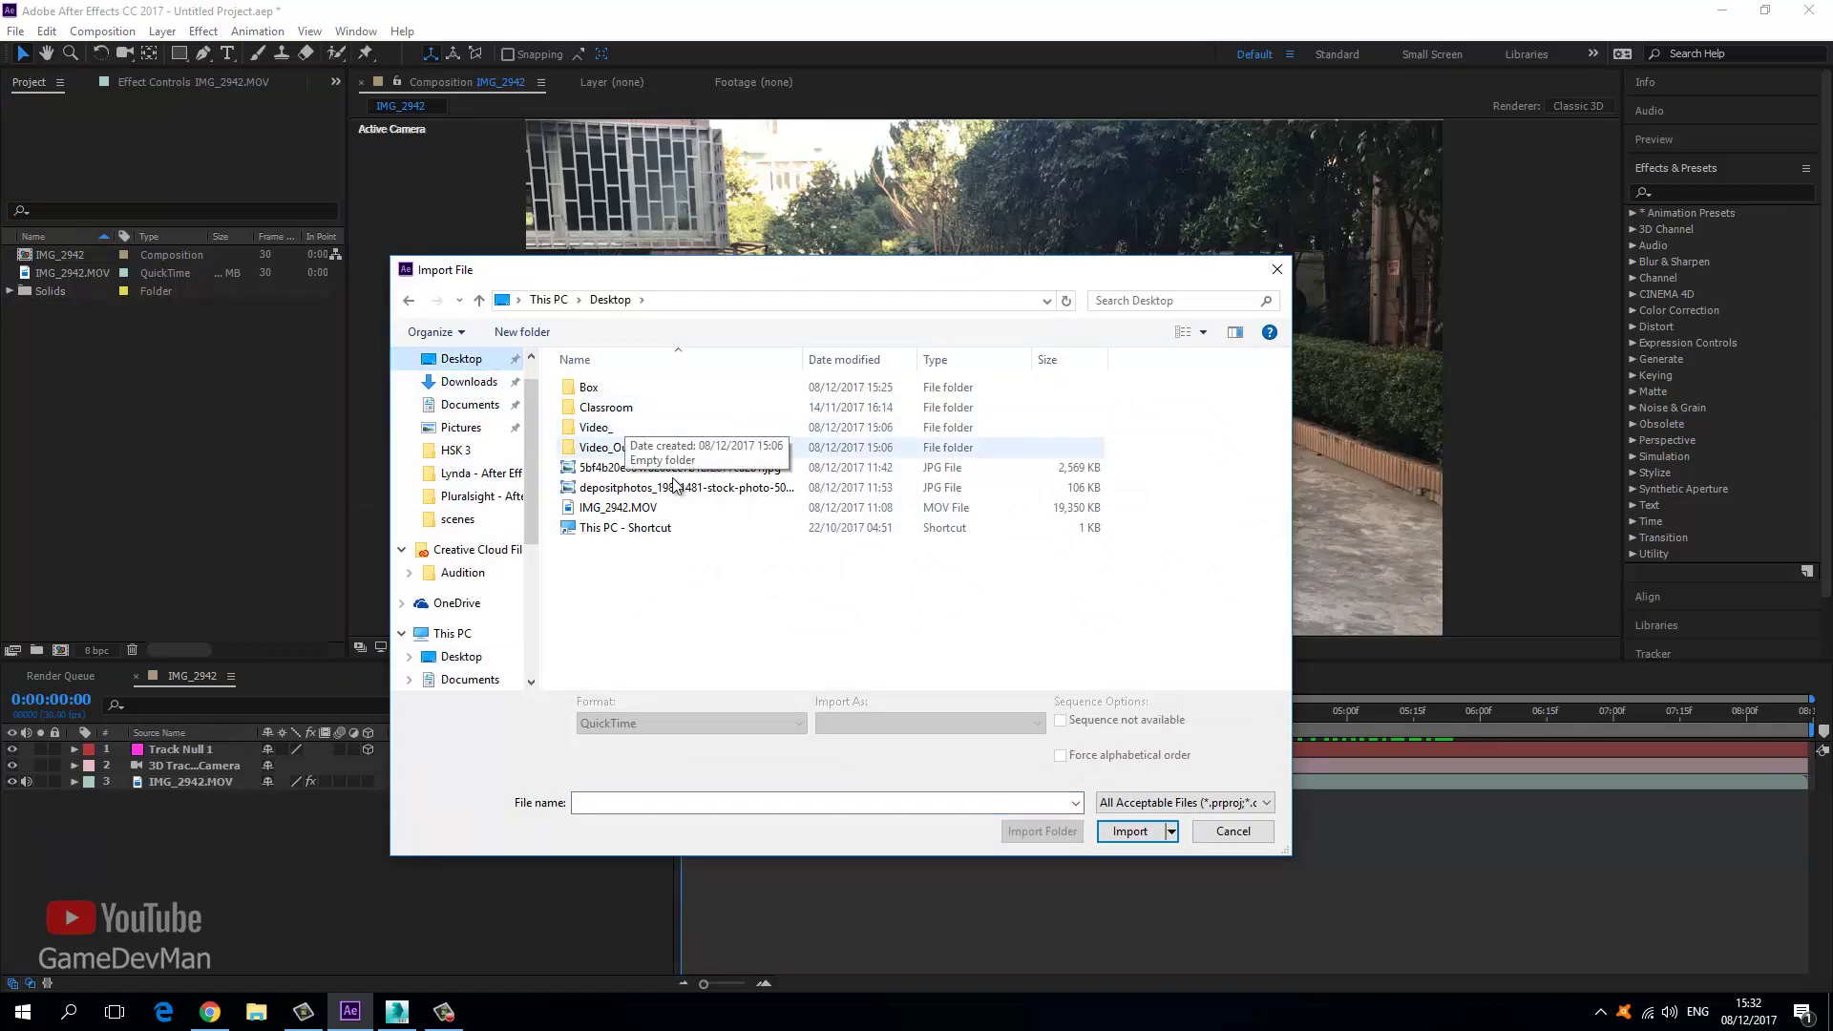
double_click(576, 389)
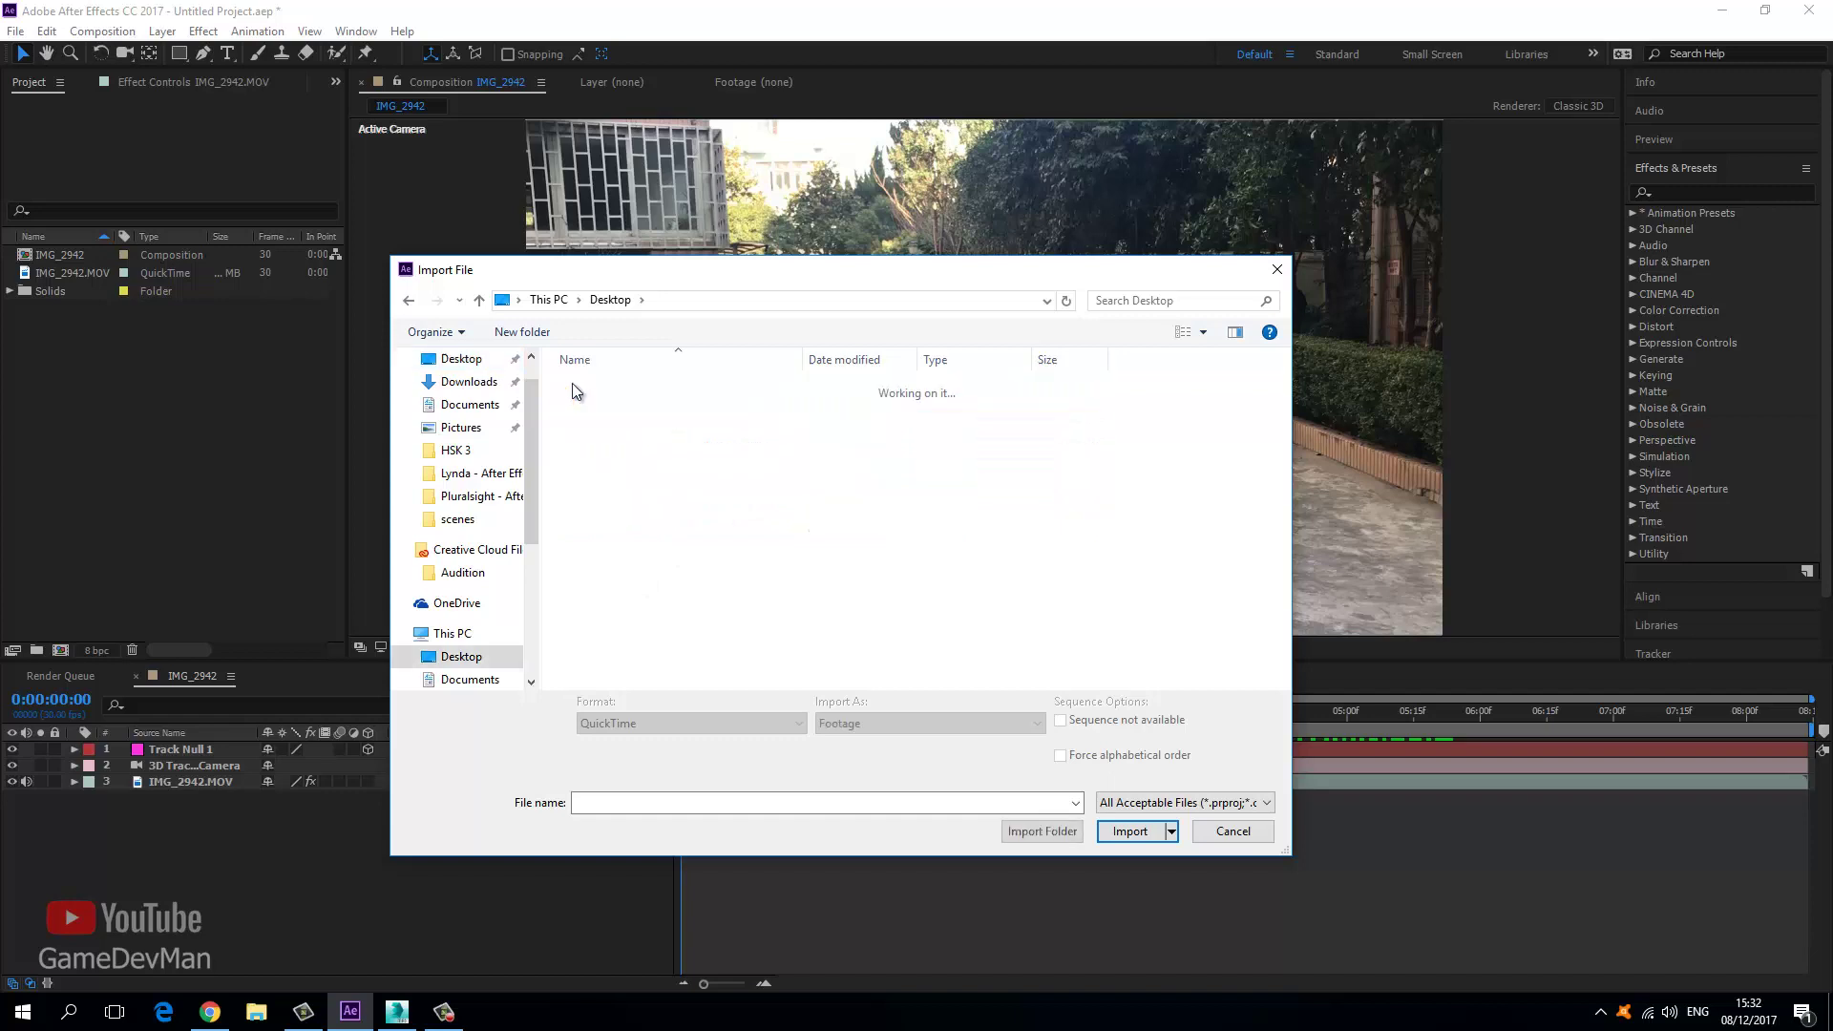
click(602, 409)
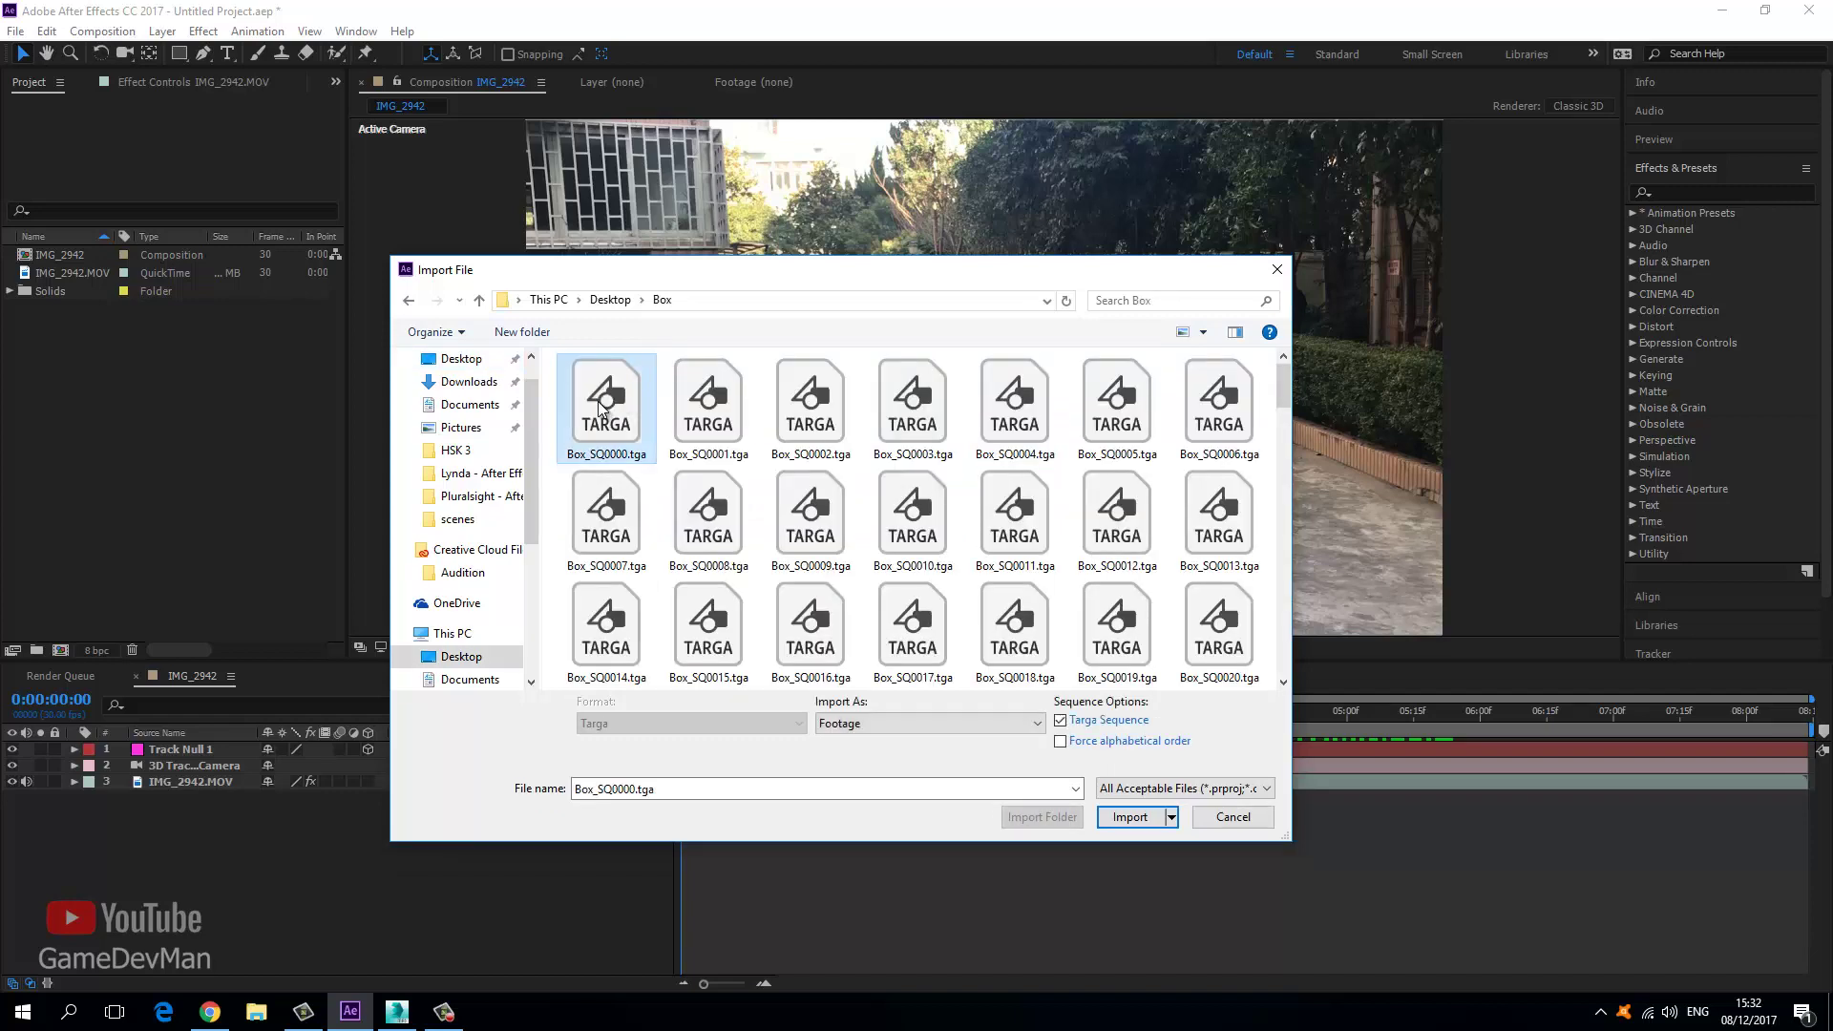
click(1129, 818)
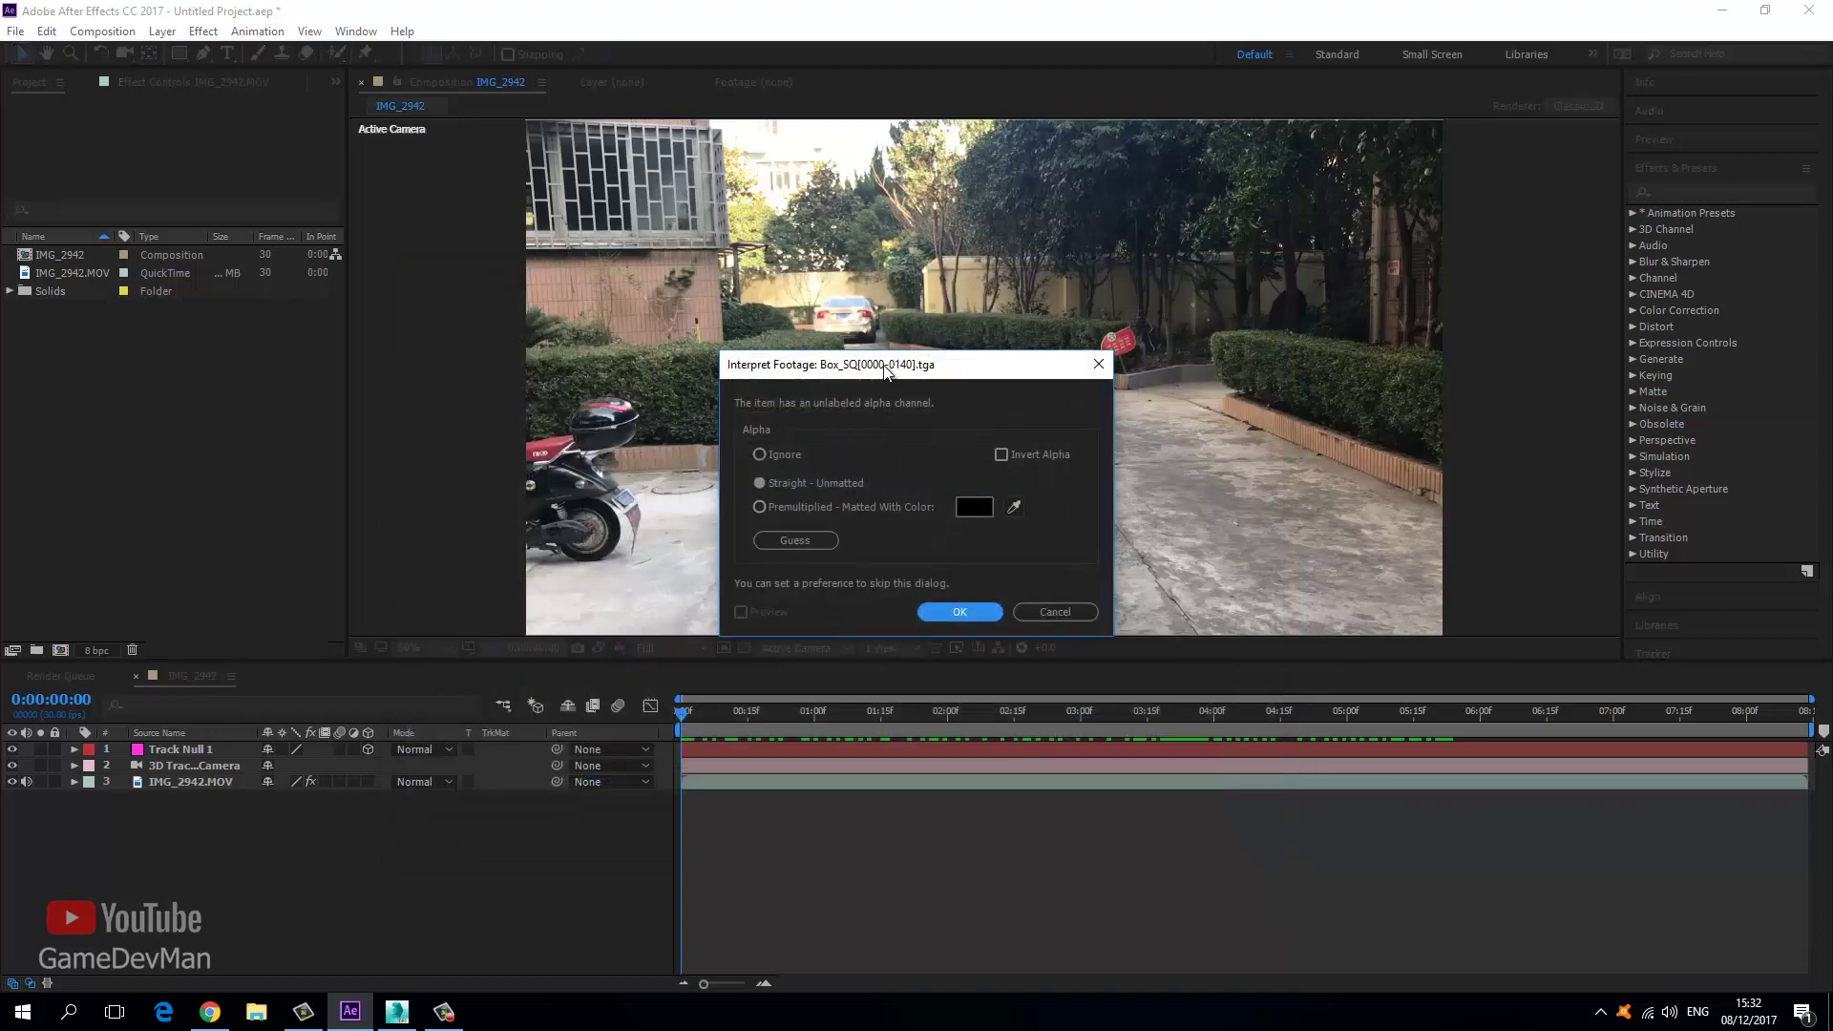
click(802, 508)
click(959, 612)
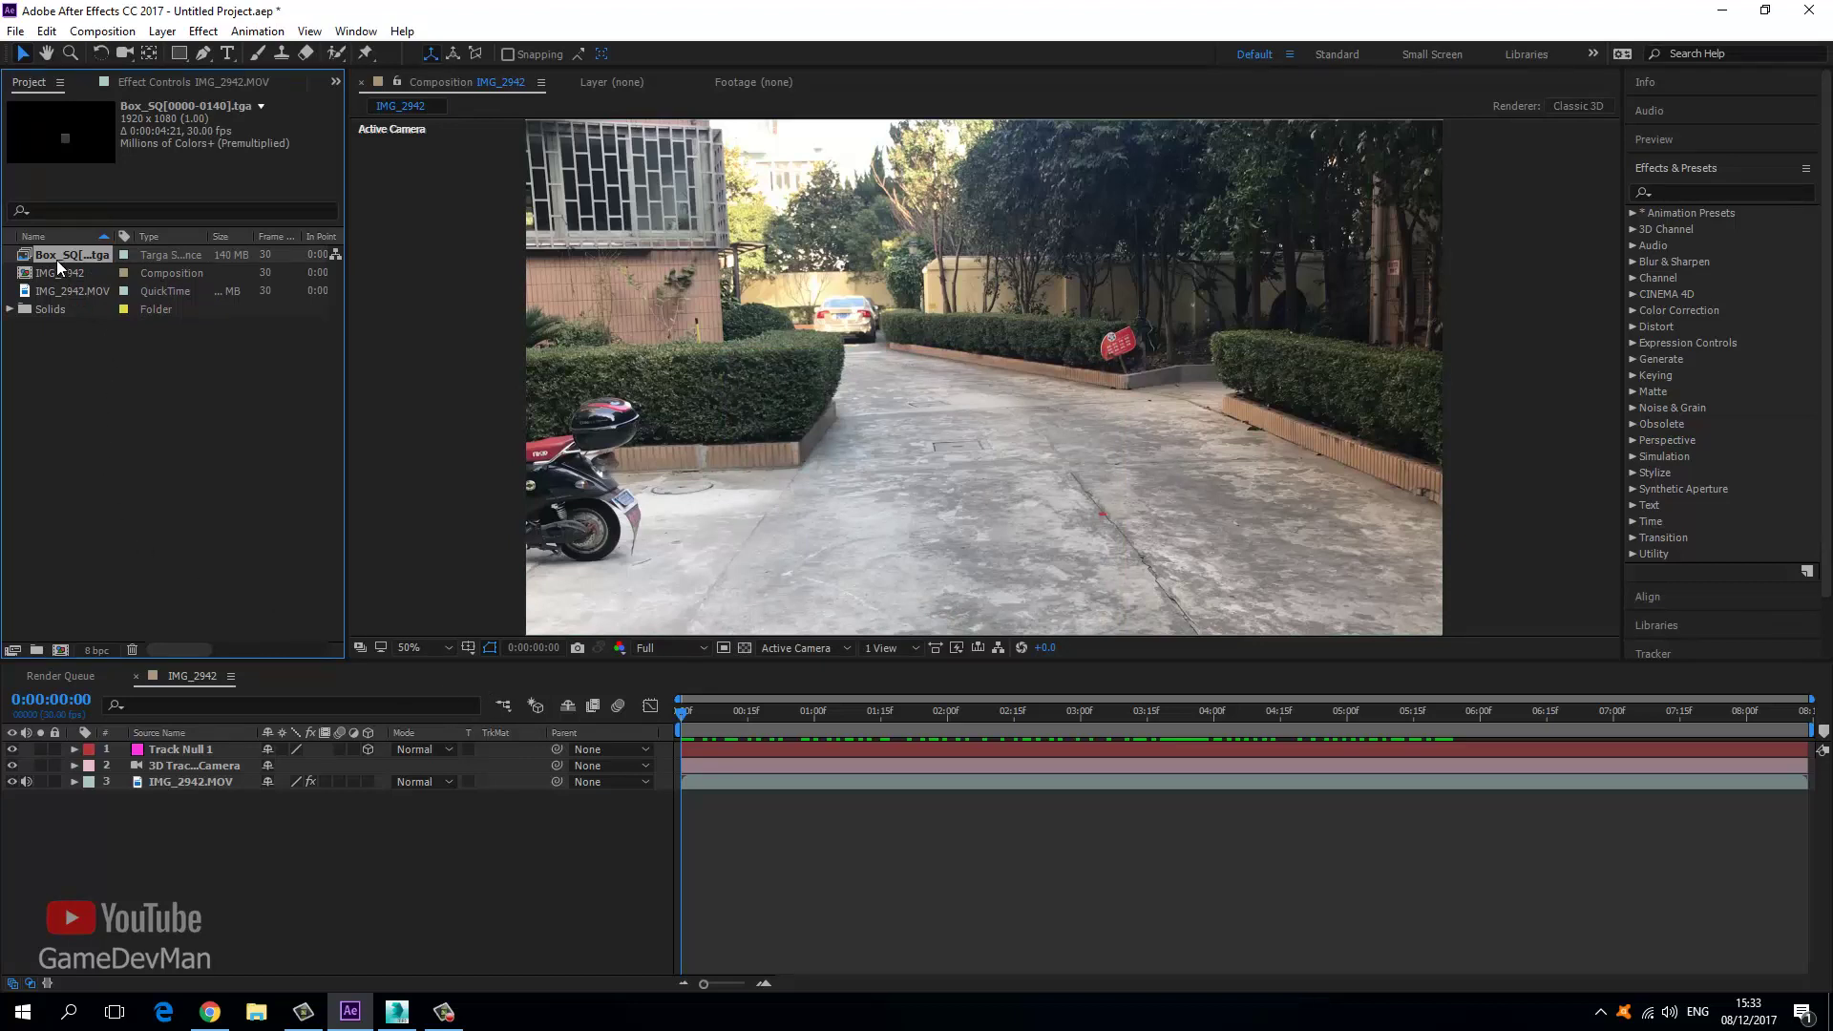
Add the Box_SQ sequence as the top layer of the IMG_2942 composition, and scrub and play the shot from the start to check the composite.
drag(56, 259, 168, 750)
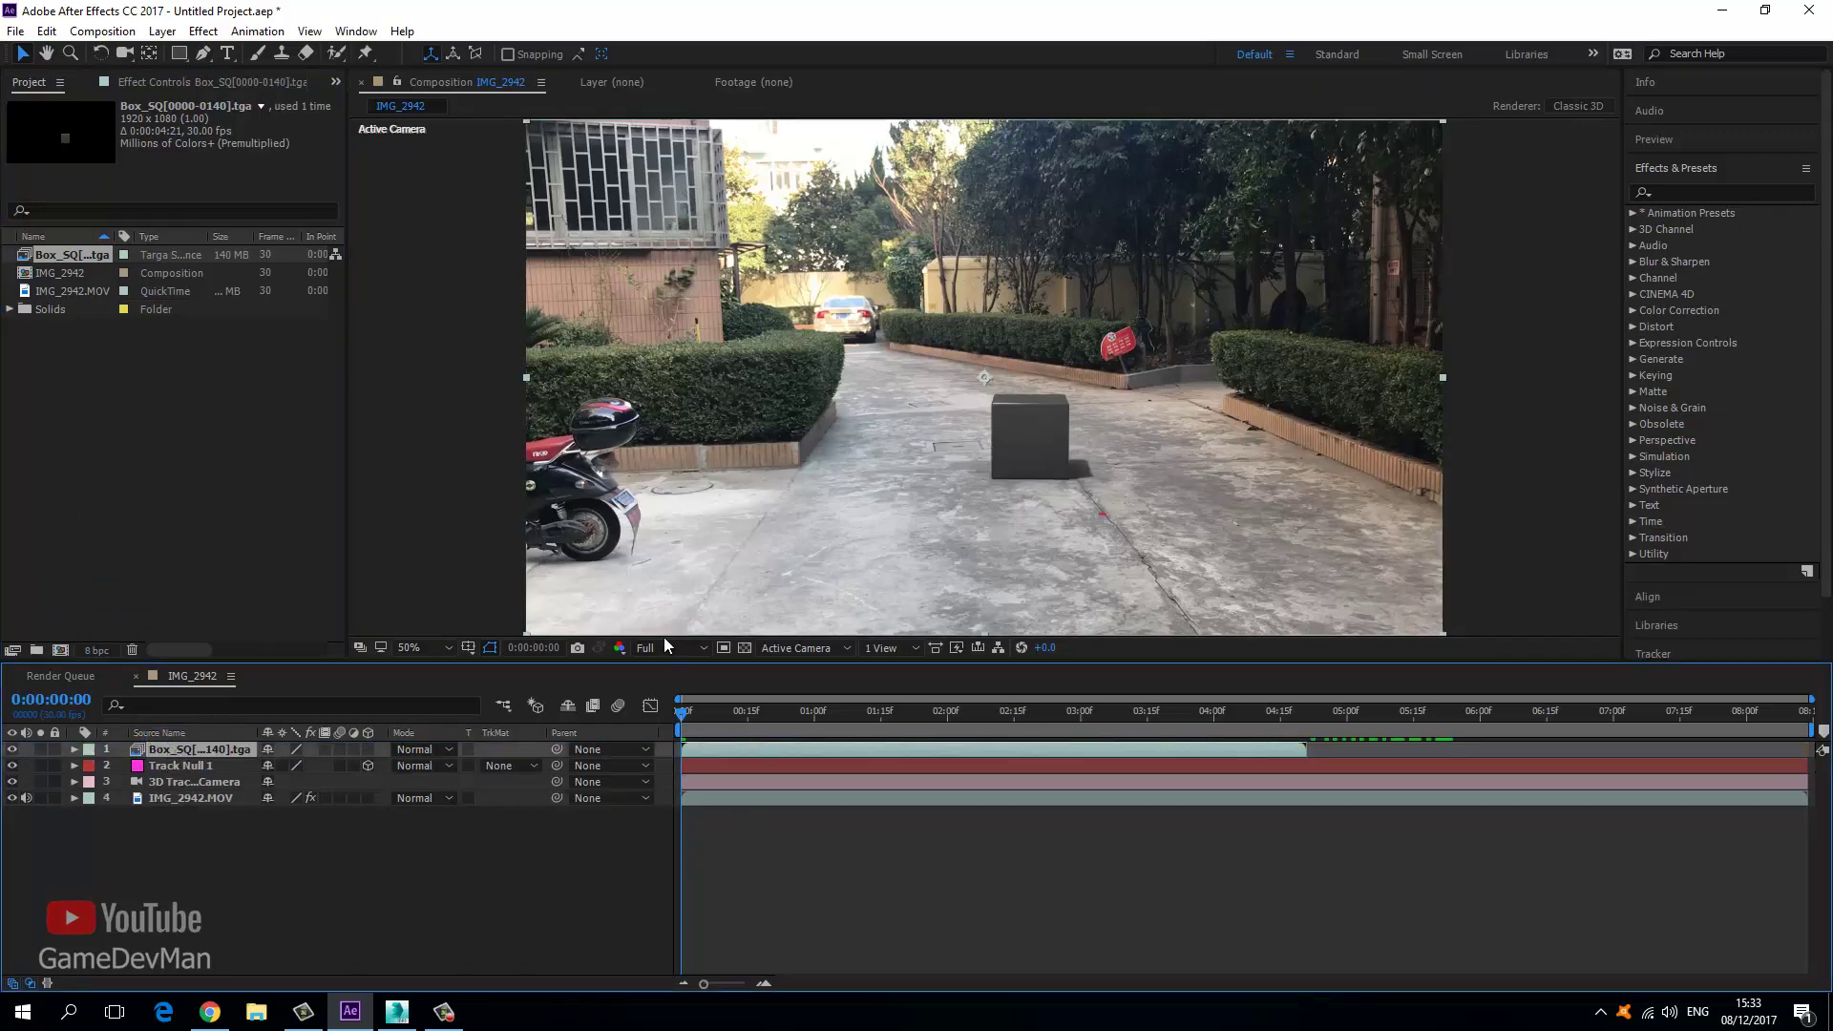
drag(684, 710, 935, 715)
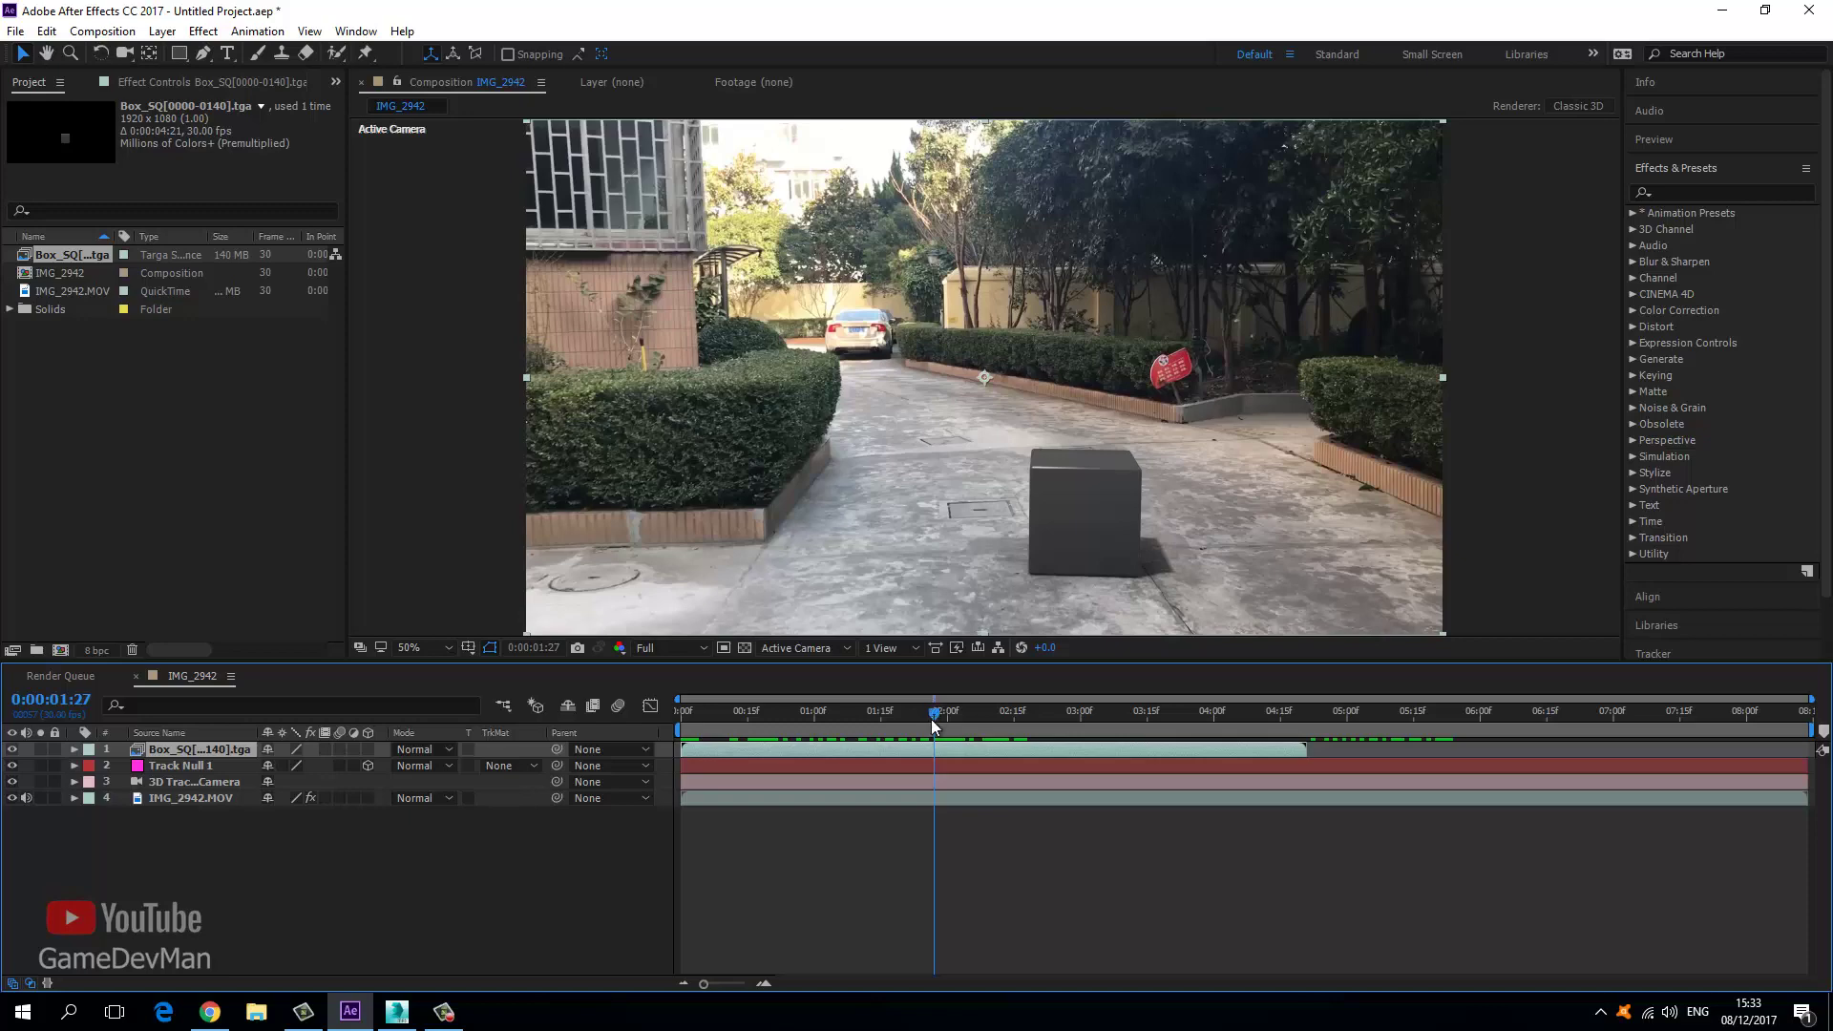
drag(934, 707, 611, 706)
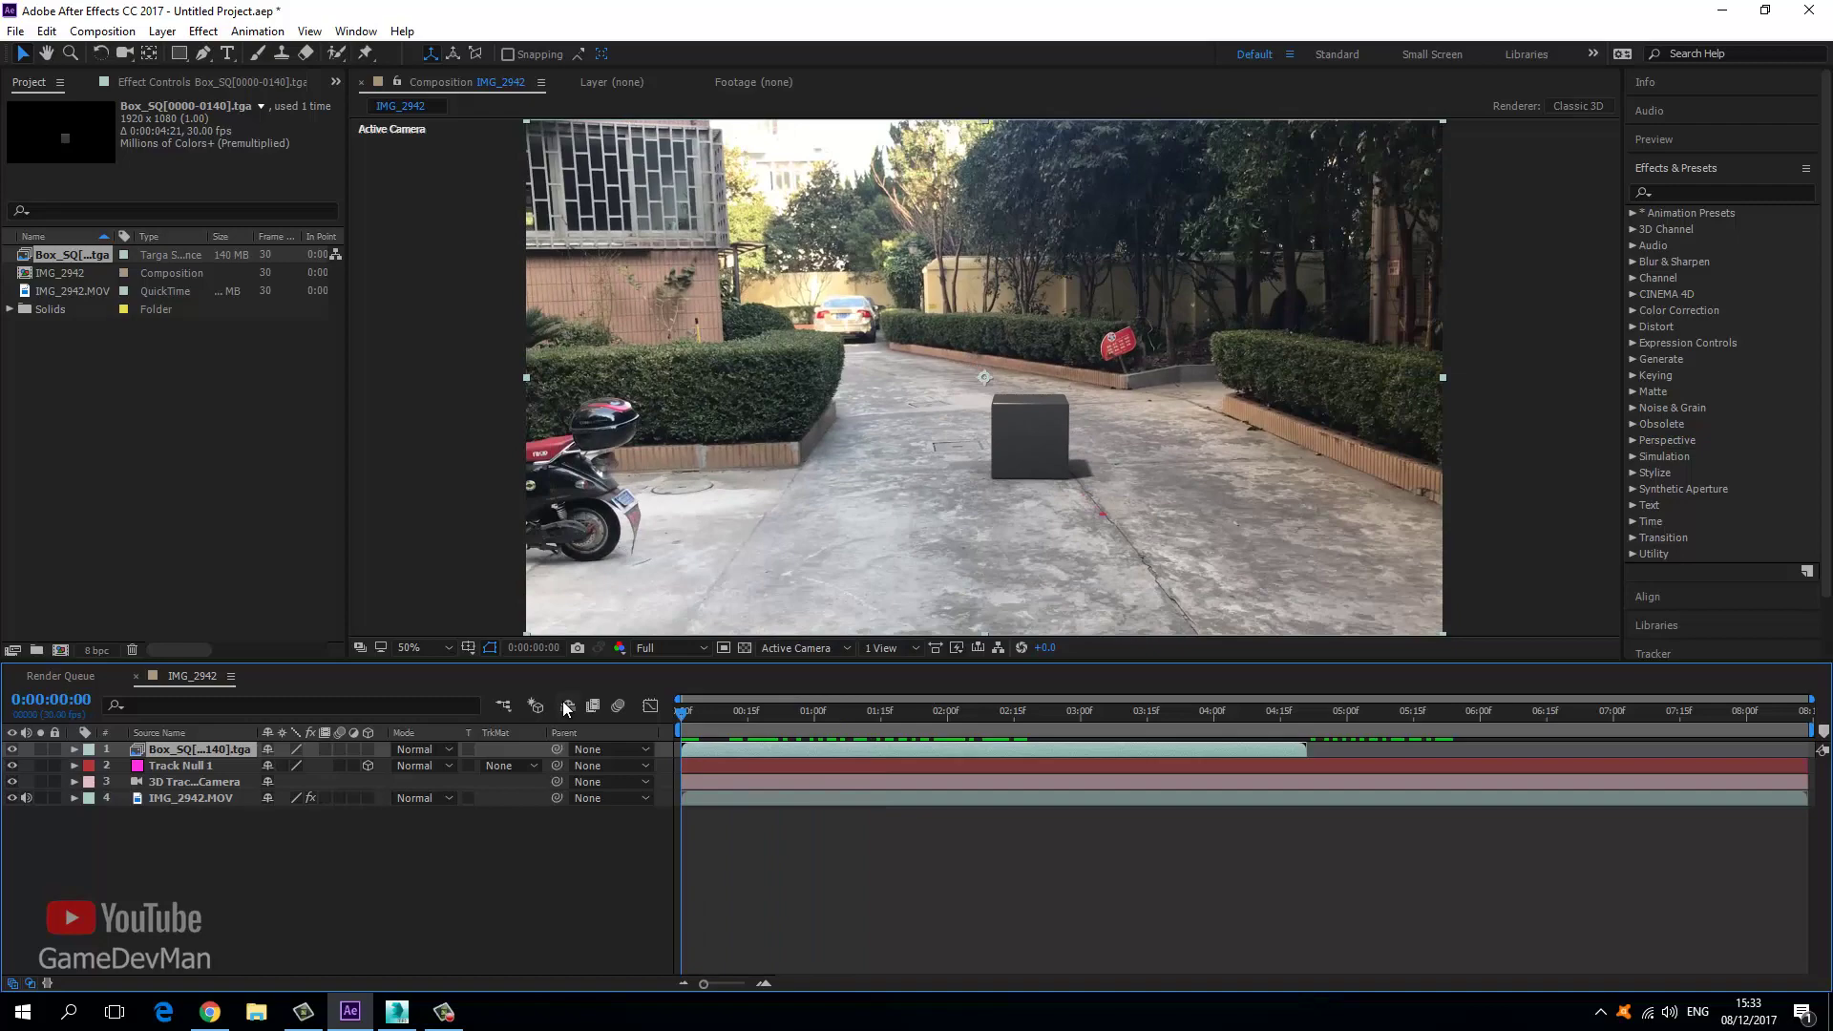
key(space)
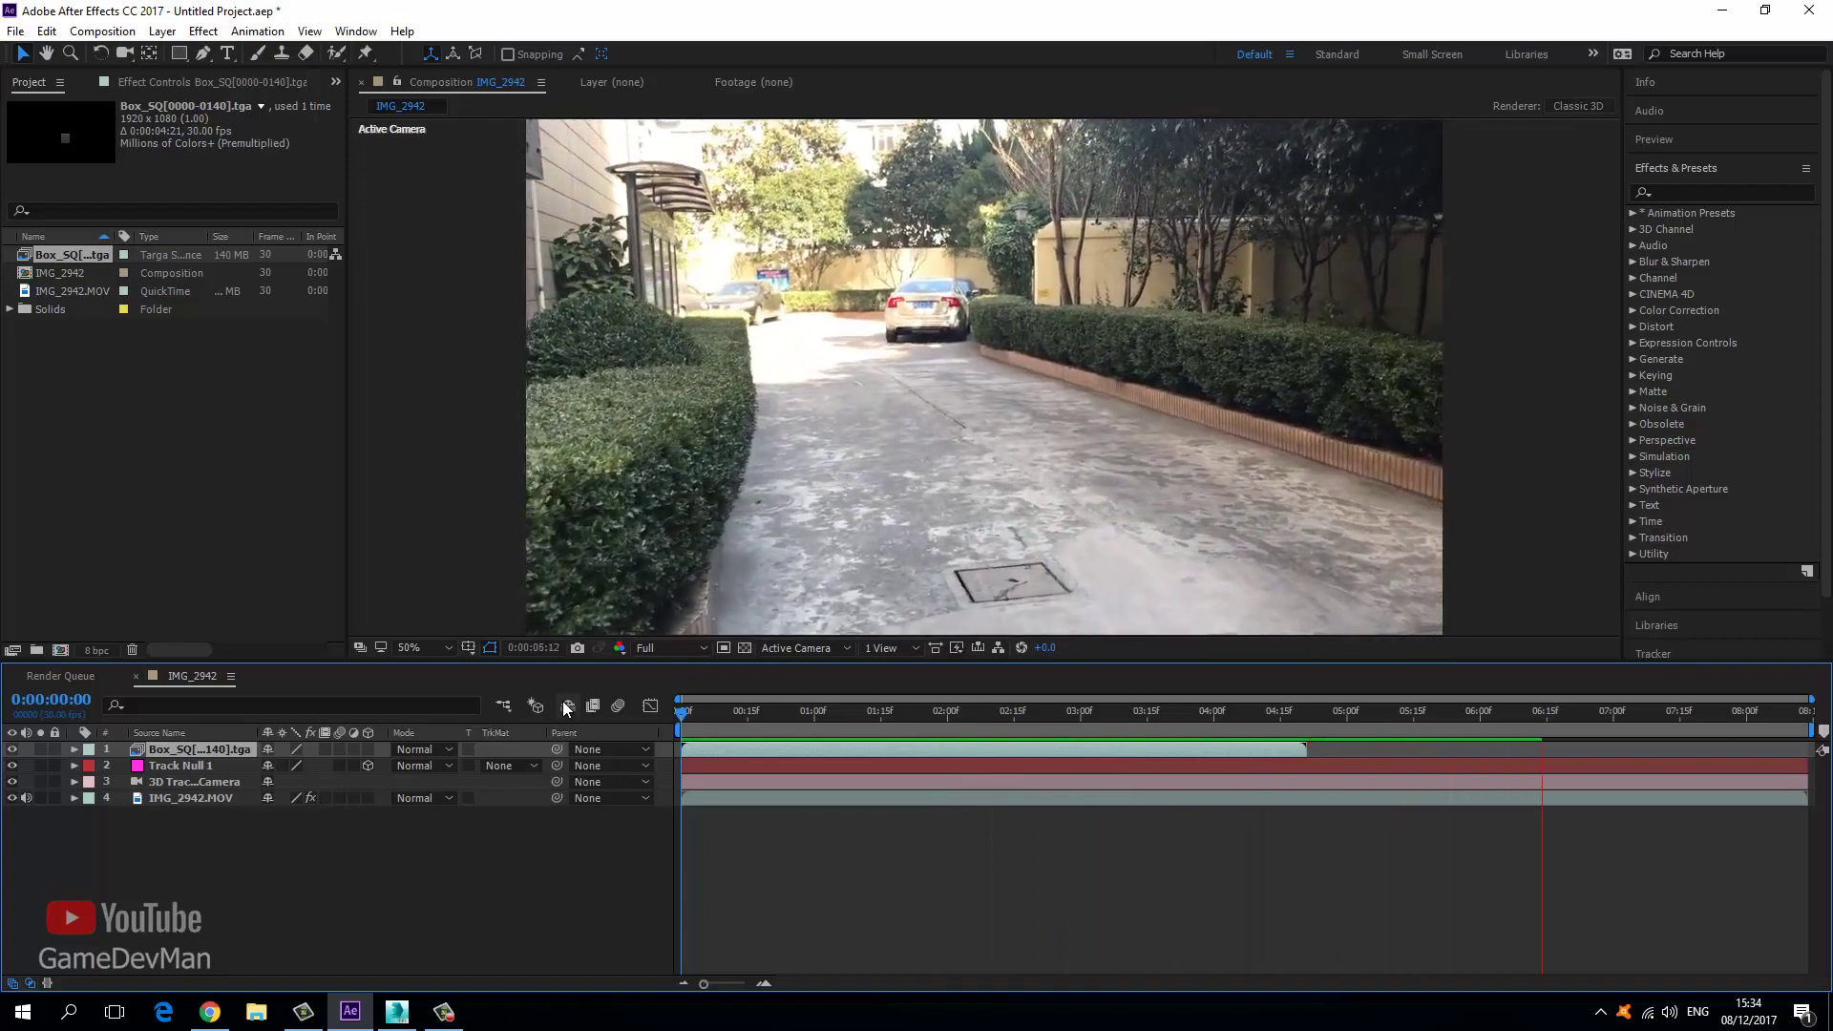
key(space)
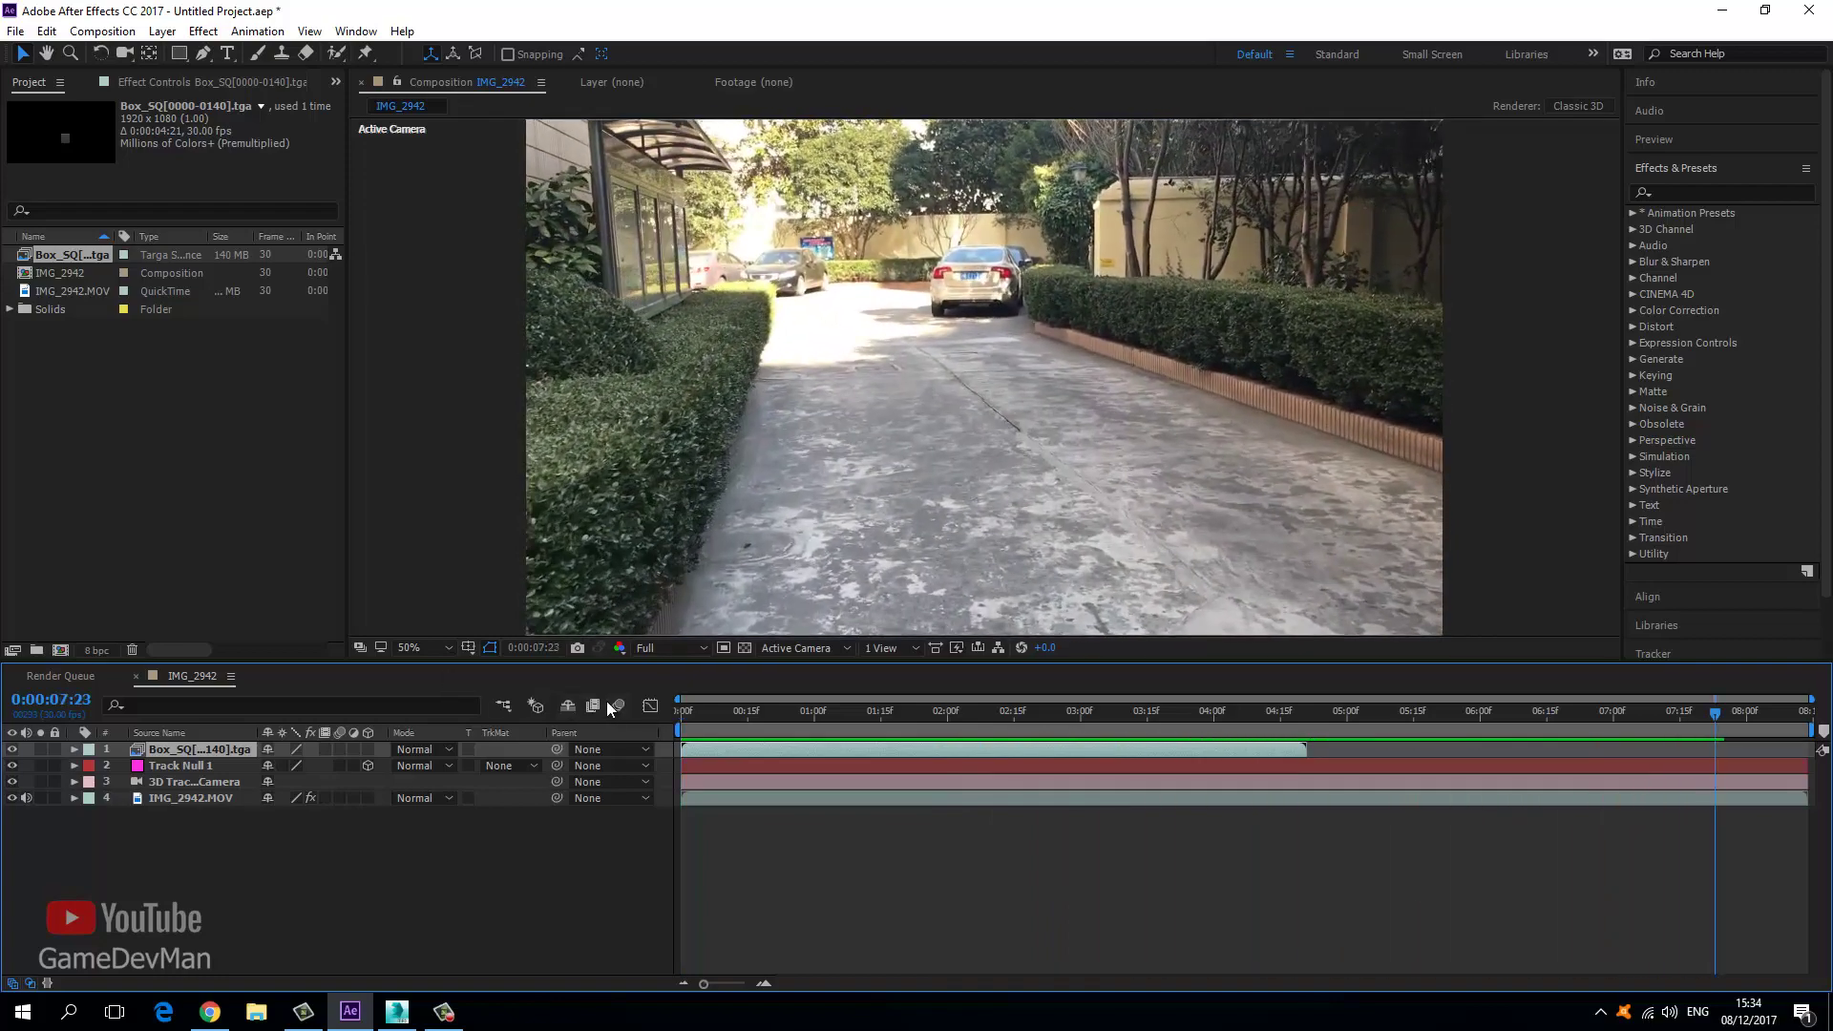